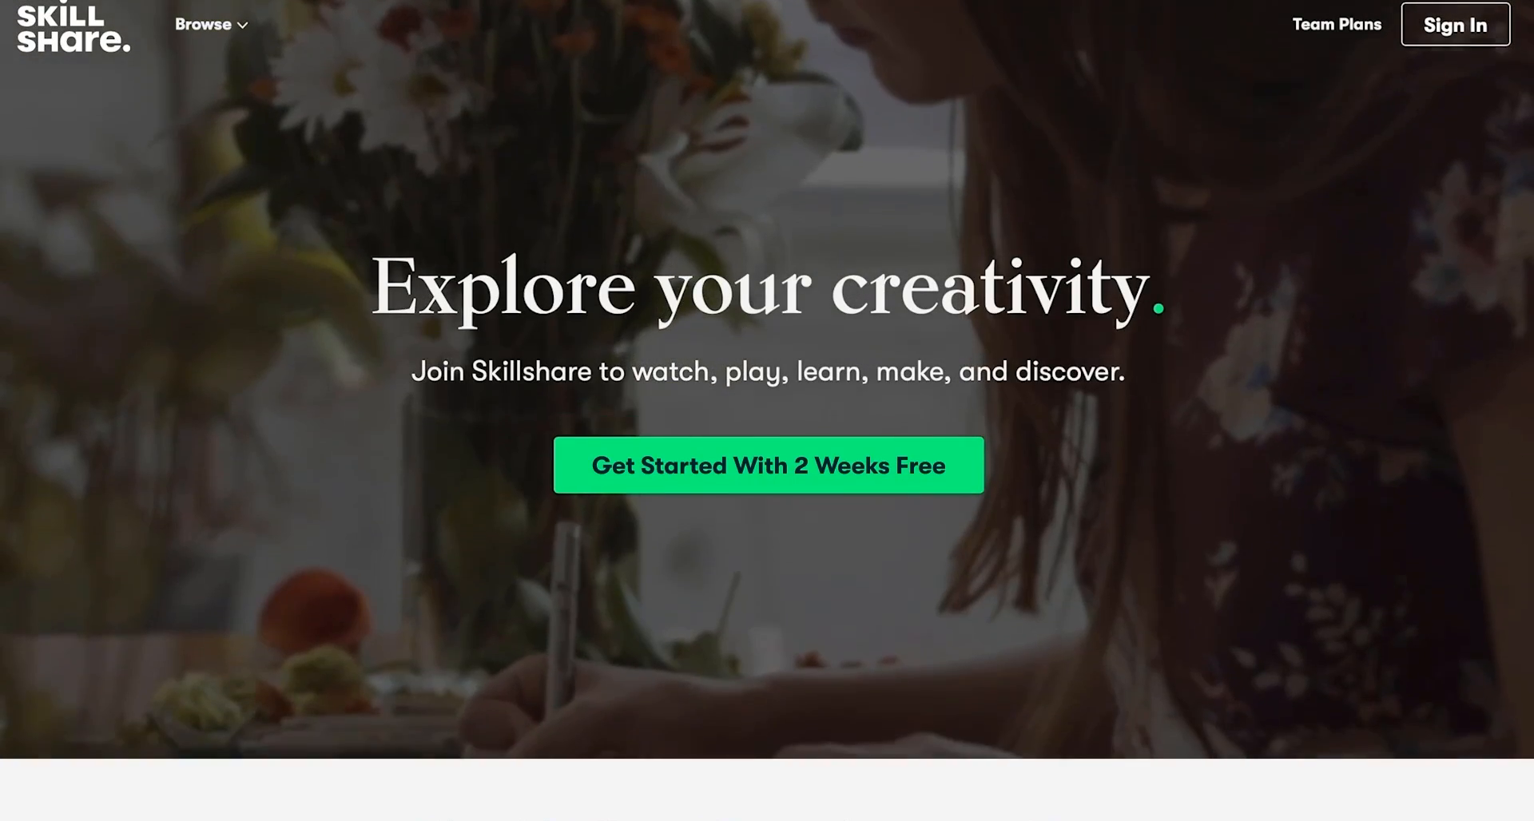
Look through the Skillshare home page's workshops, recommended lists, featured classes and trending classes.
scroll(767, 410, "down", 6)
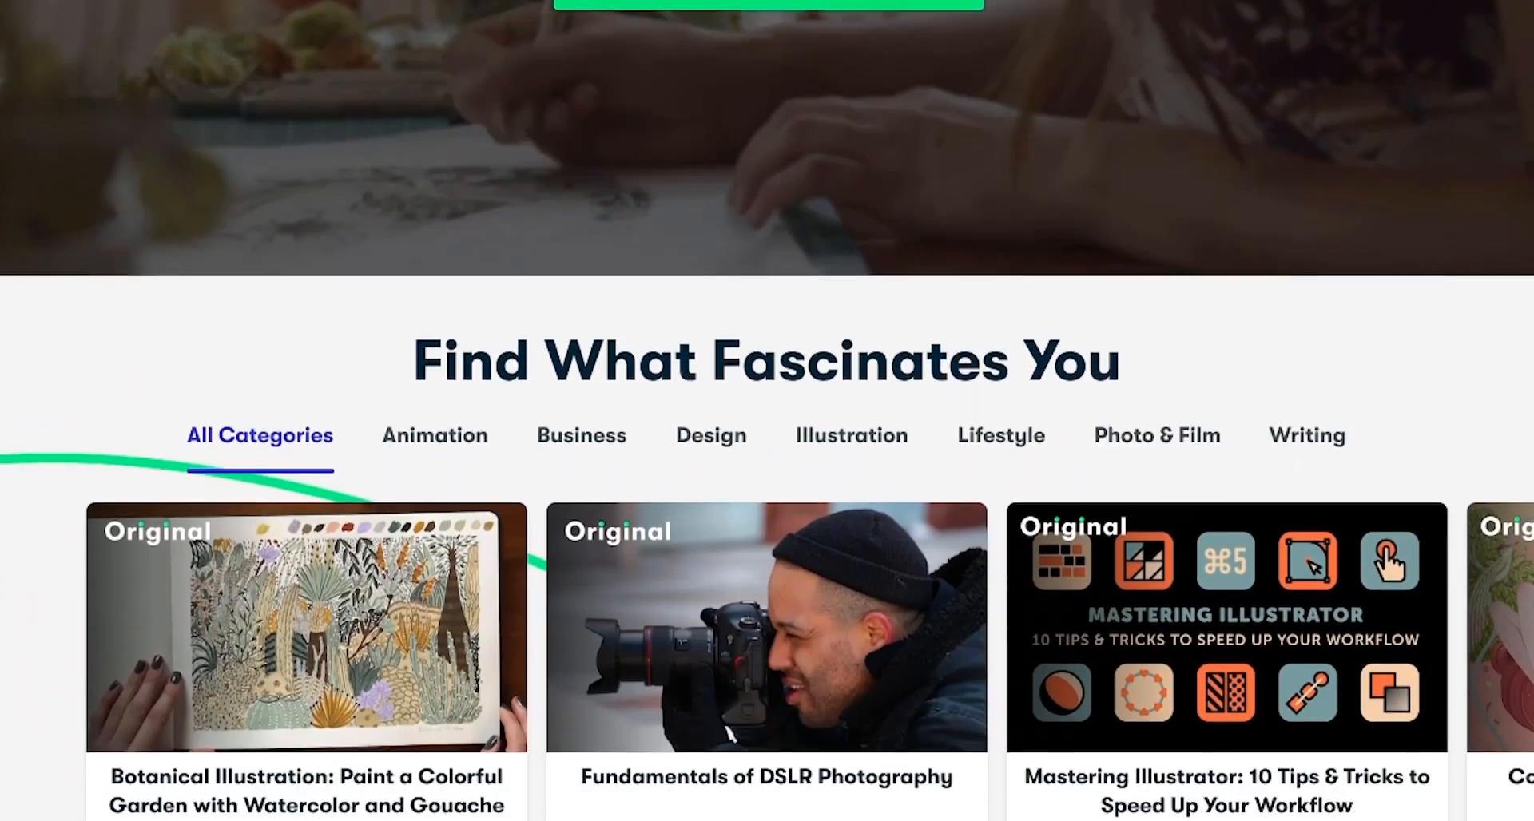
scroll(767, 411, "down", 2)
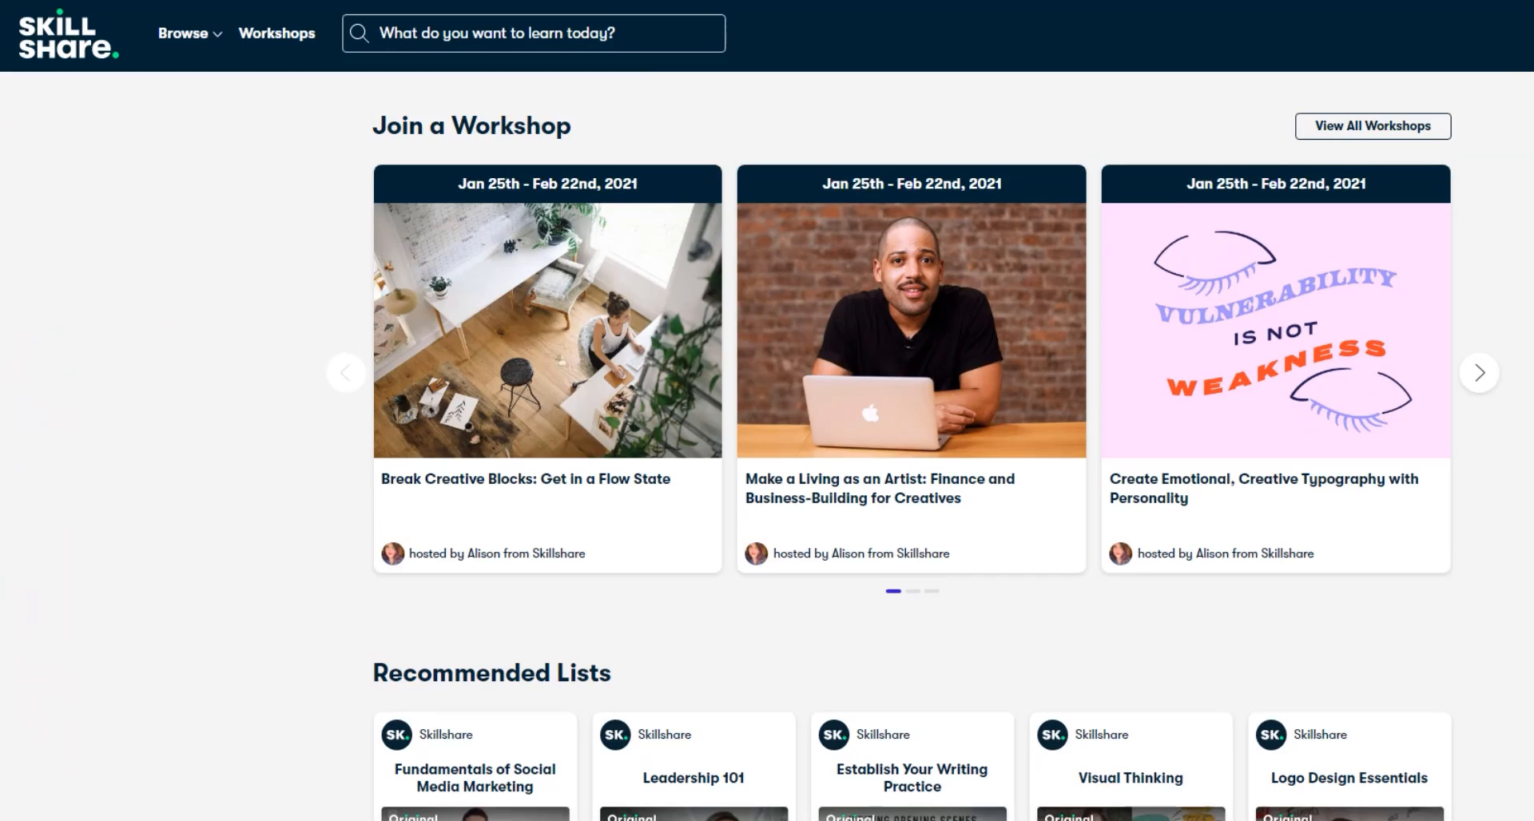
scroll(767, 411, "down", 3)
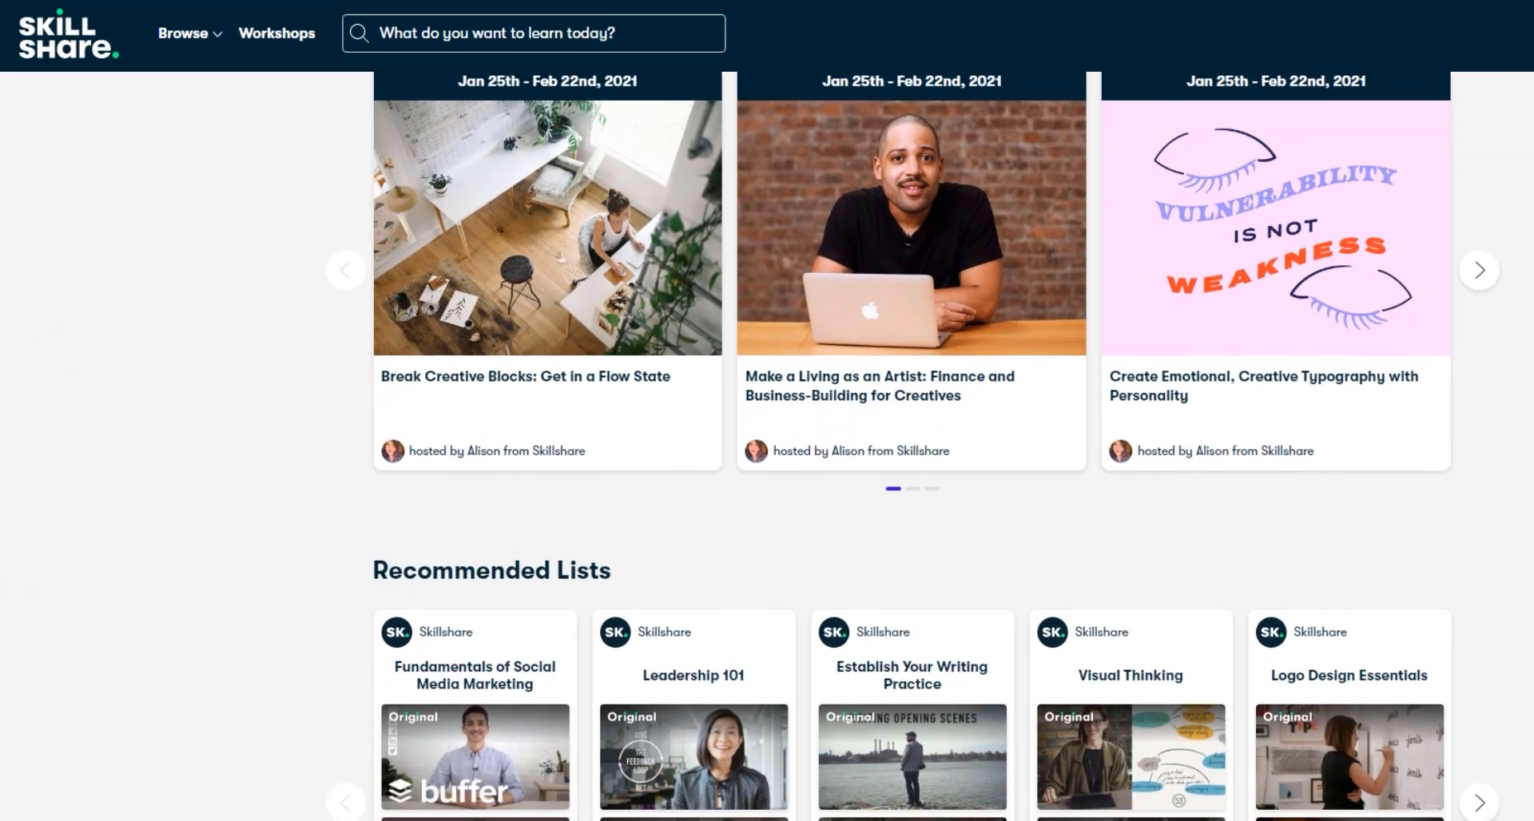
scroll(767, 410, "down", 5)
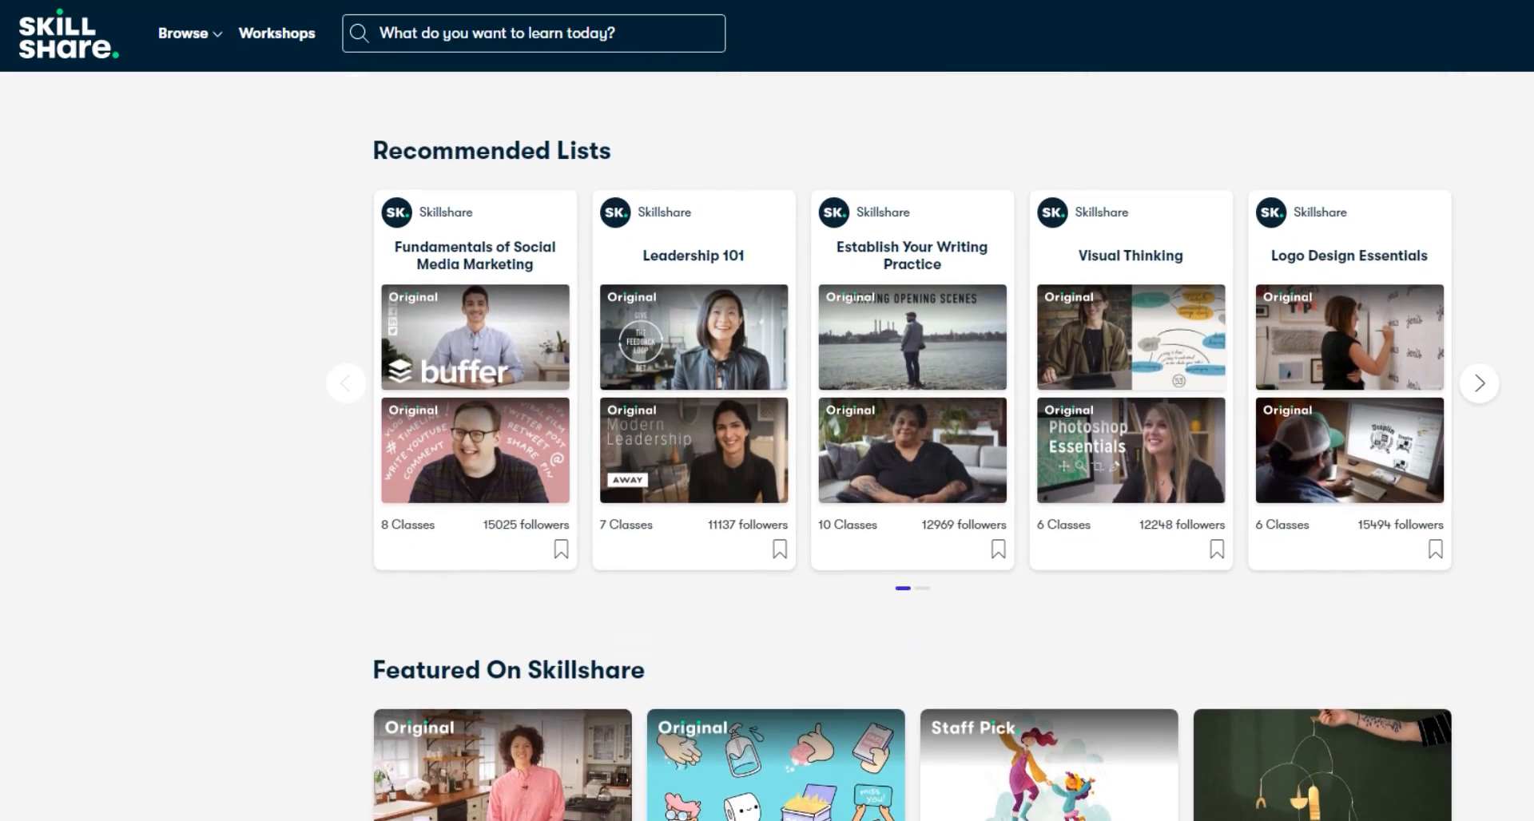
scroll(767, 410, "down", 5)
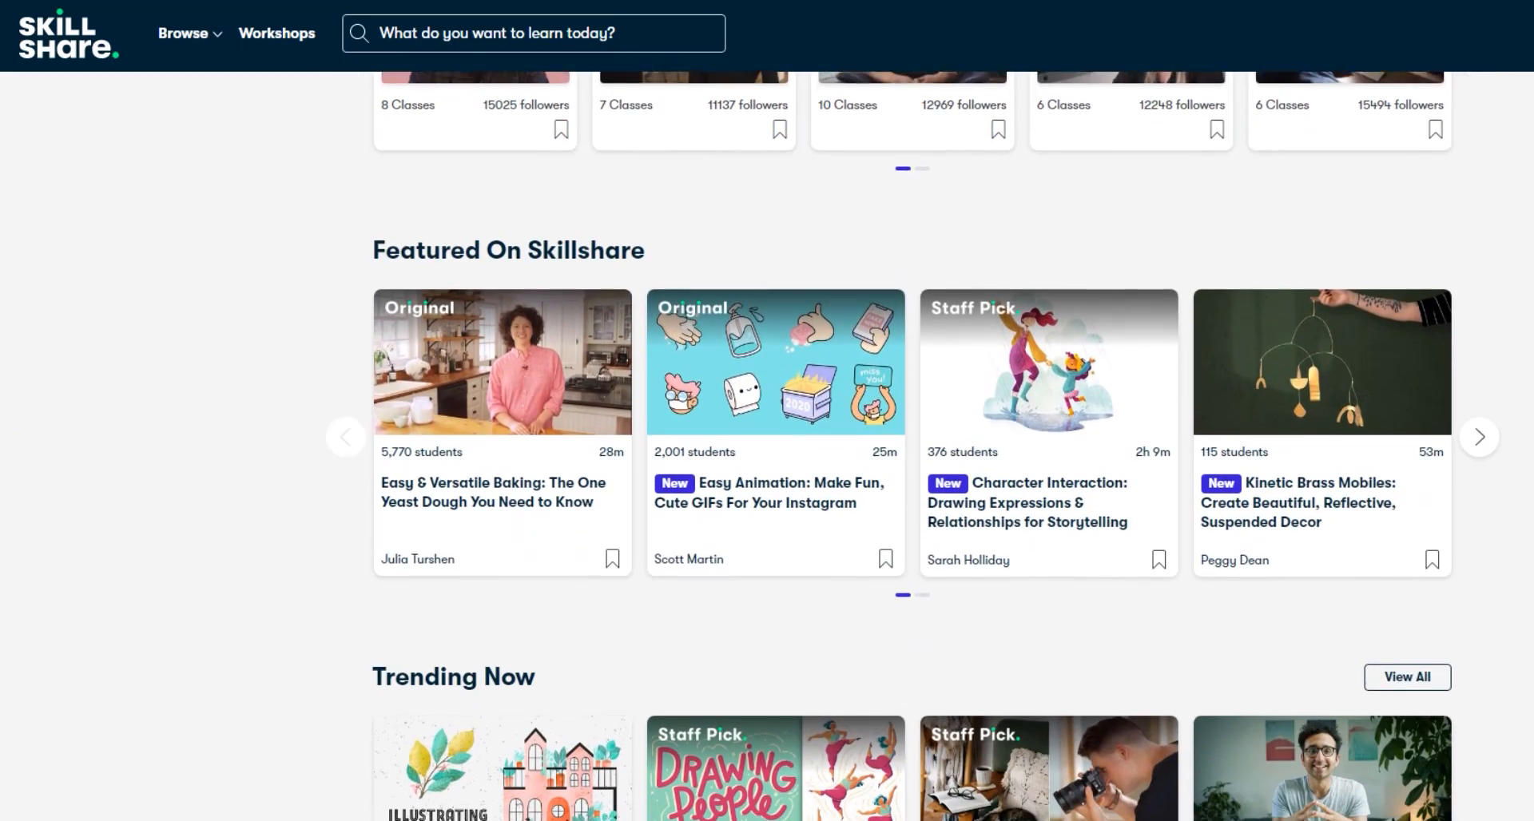
scroll(767, 410, "down", 5)
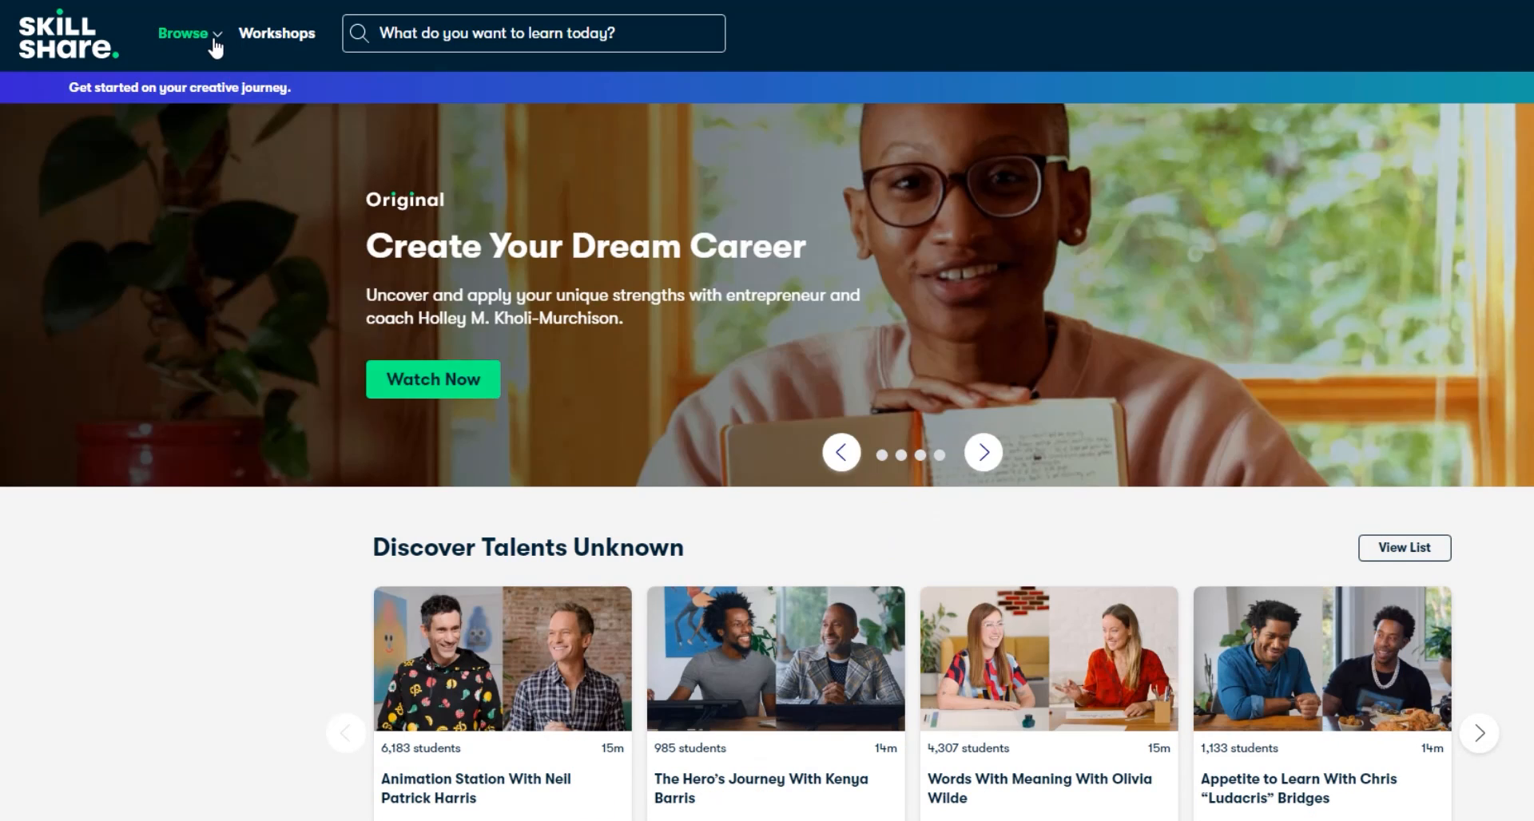
Open the Animation class category on Skillshare.
left_click(214, 42)
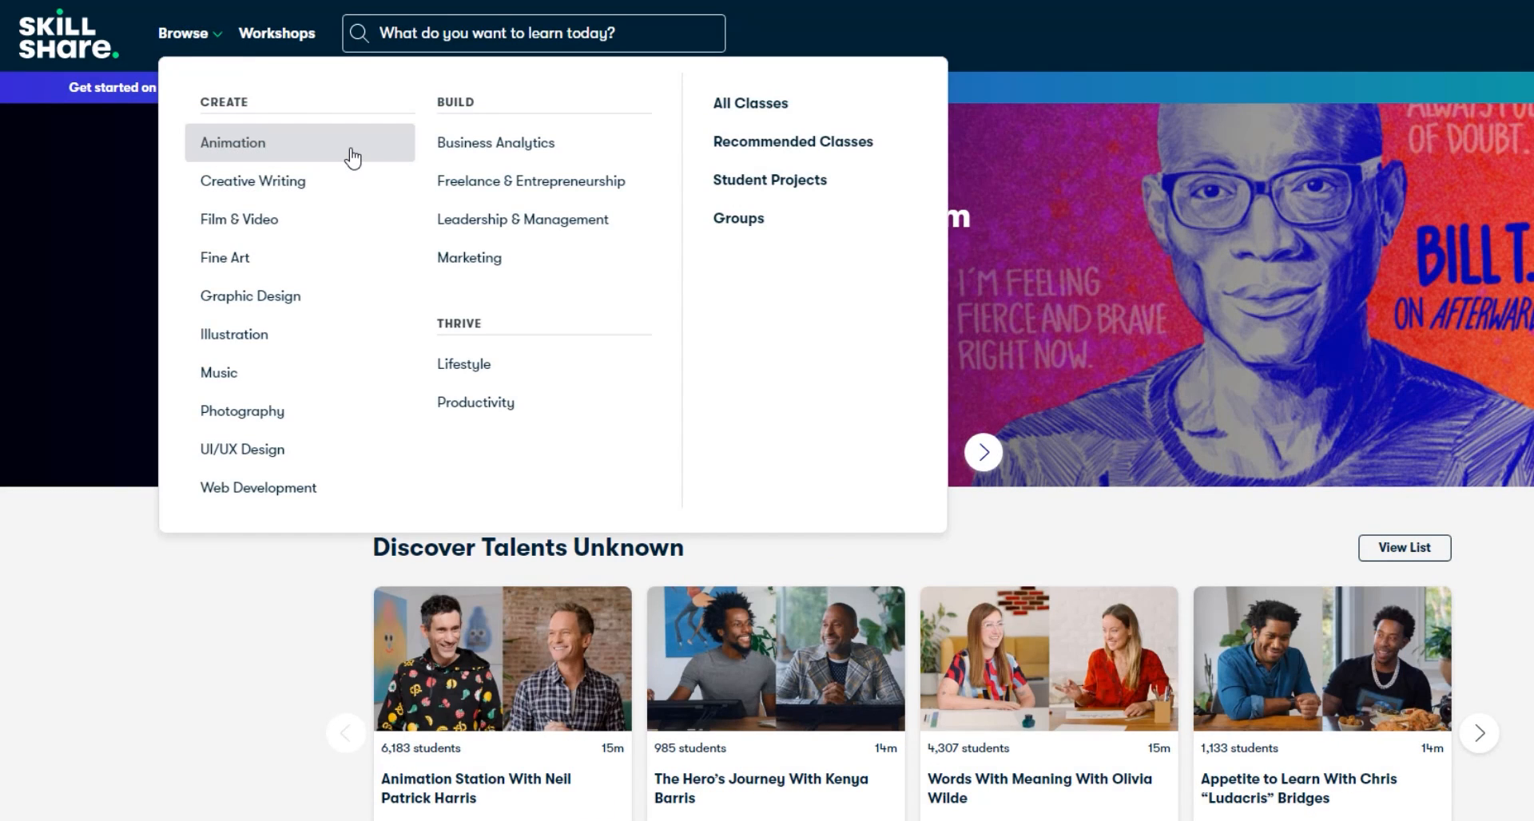
left_click(353, 151)
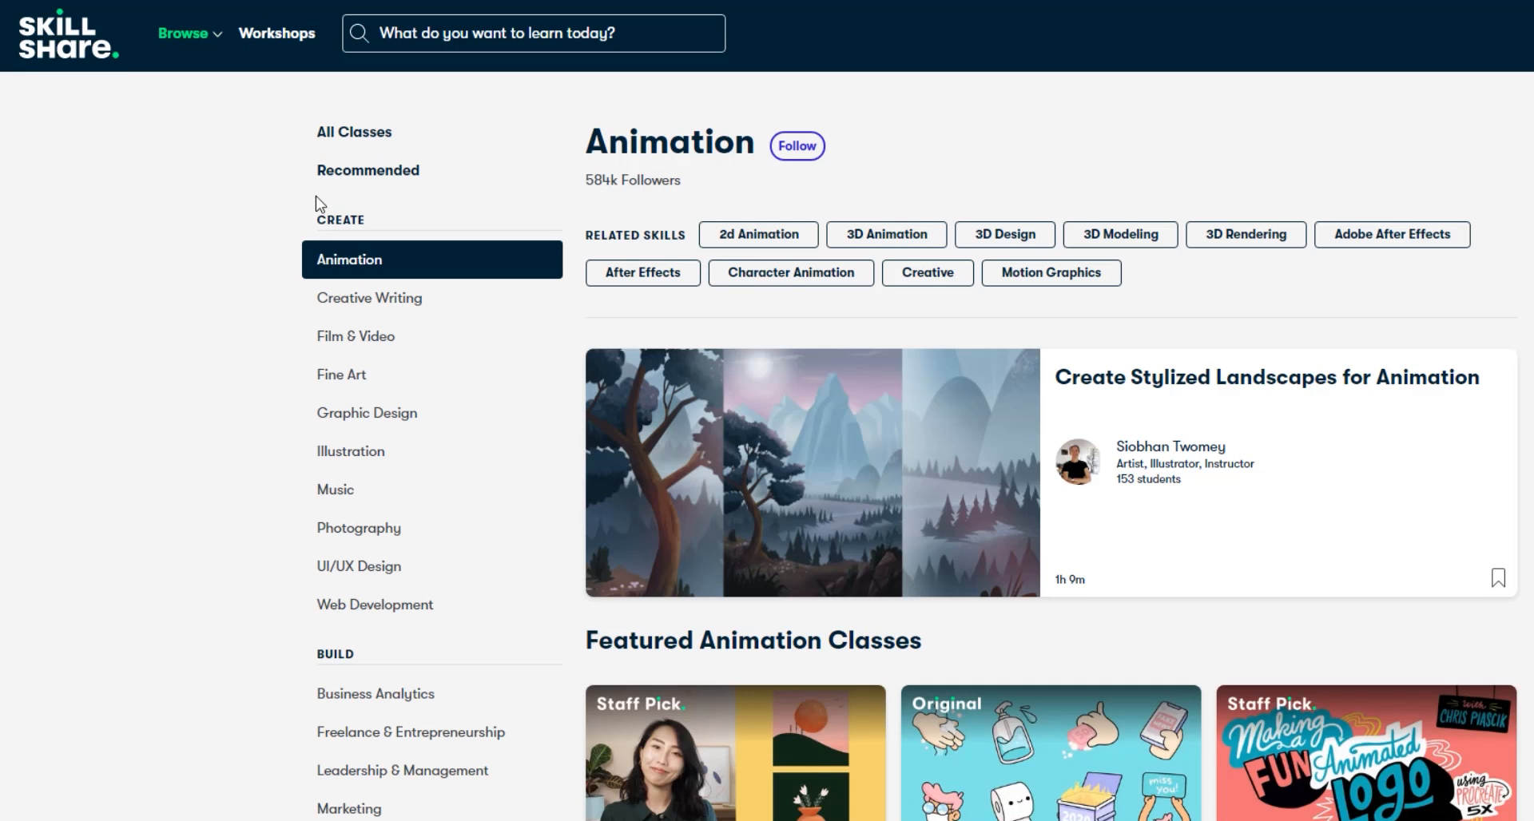
middle_click(19, 381)
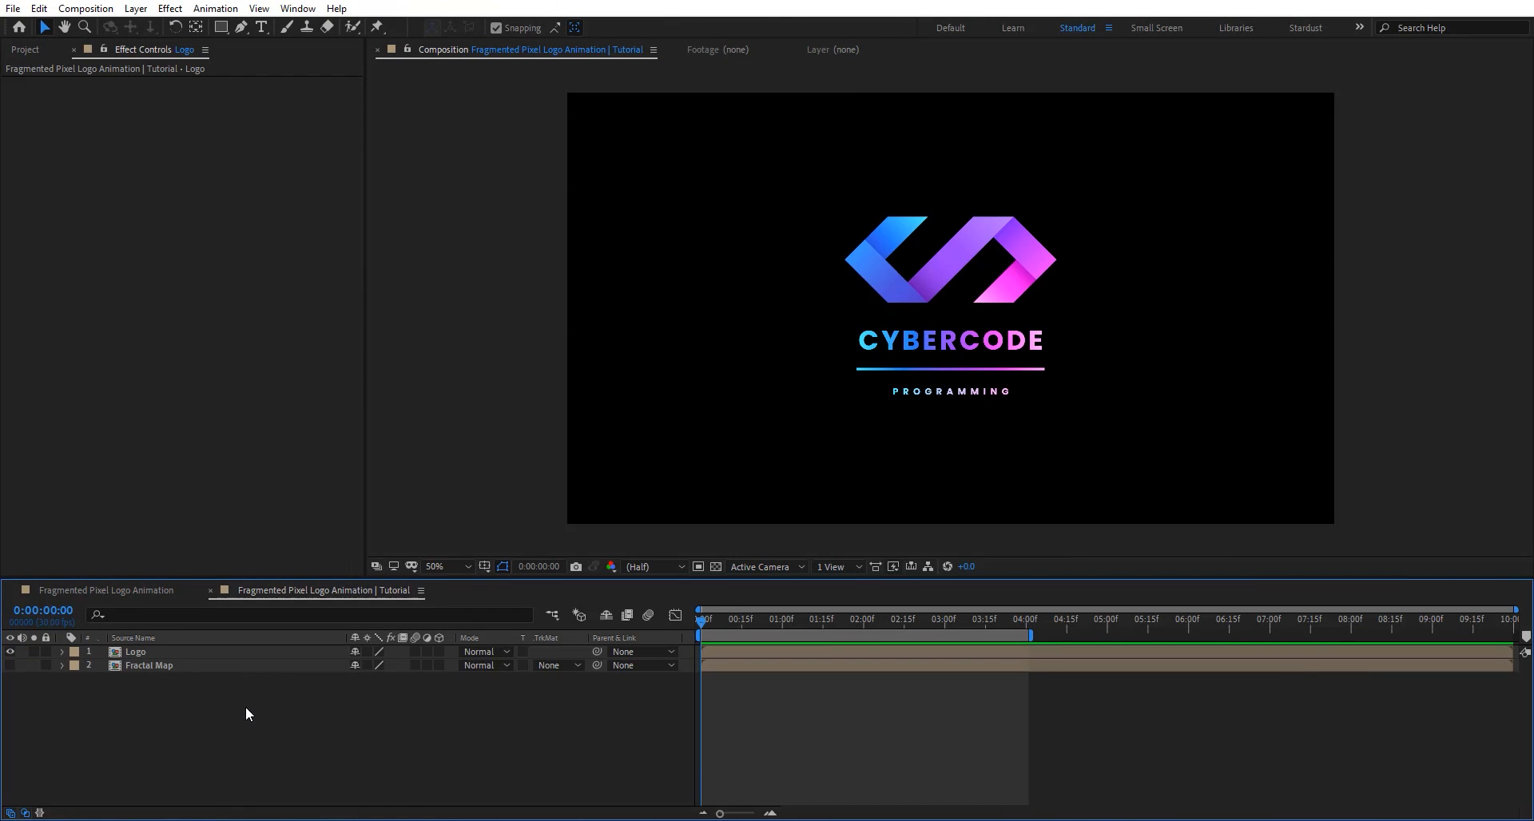
In After Effects, open the Logo precomposition to inspect its contents and close it again.
left_click(236, 653)
double_click(236, 654)
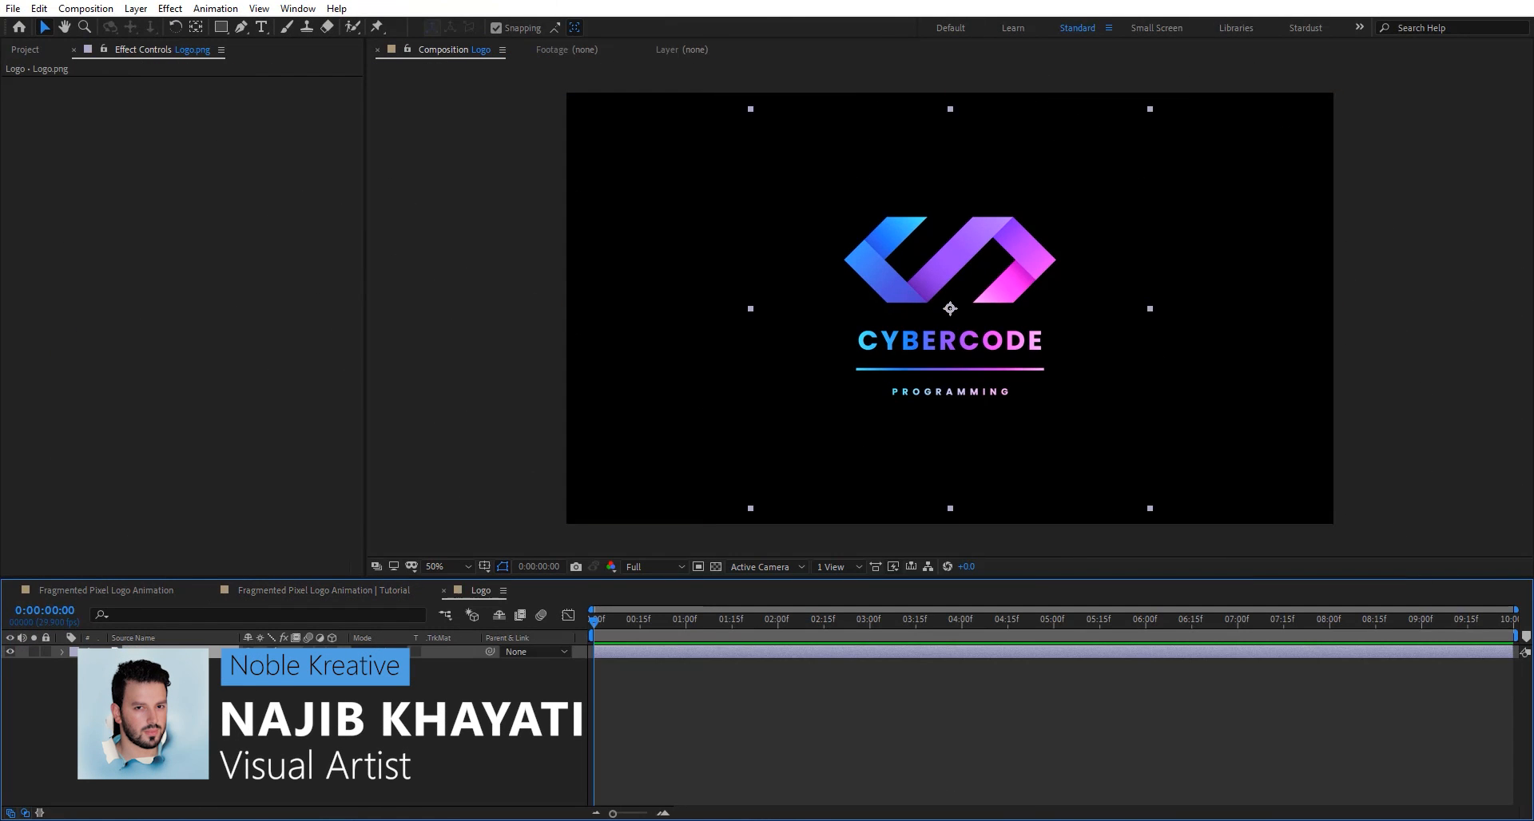
left_click(443, 590)
Open the Fractal Map precomposition, examine its Fractal Noise settings and return to the tutorial composition.
left_click(151, 668)
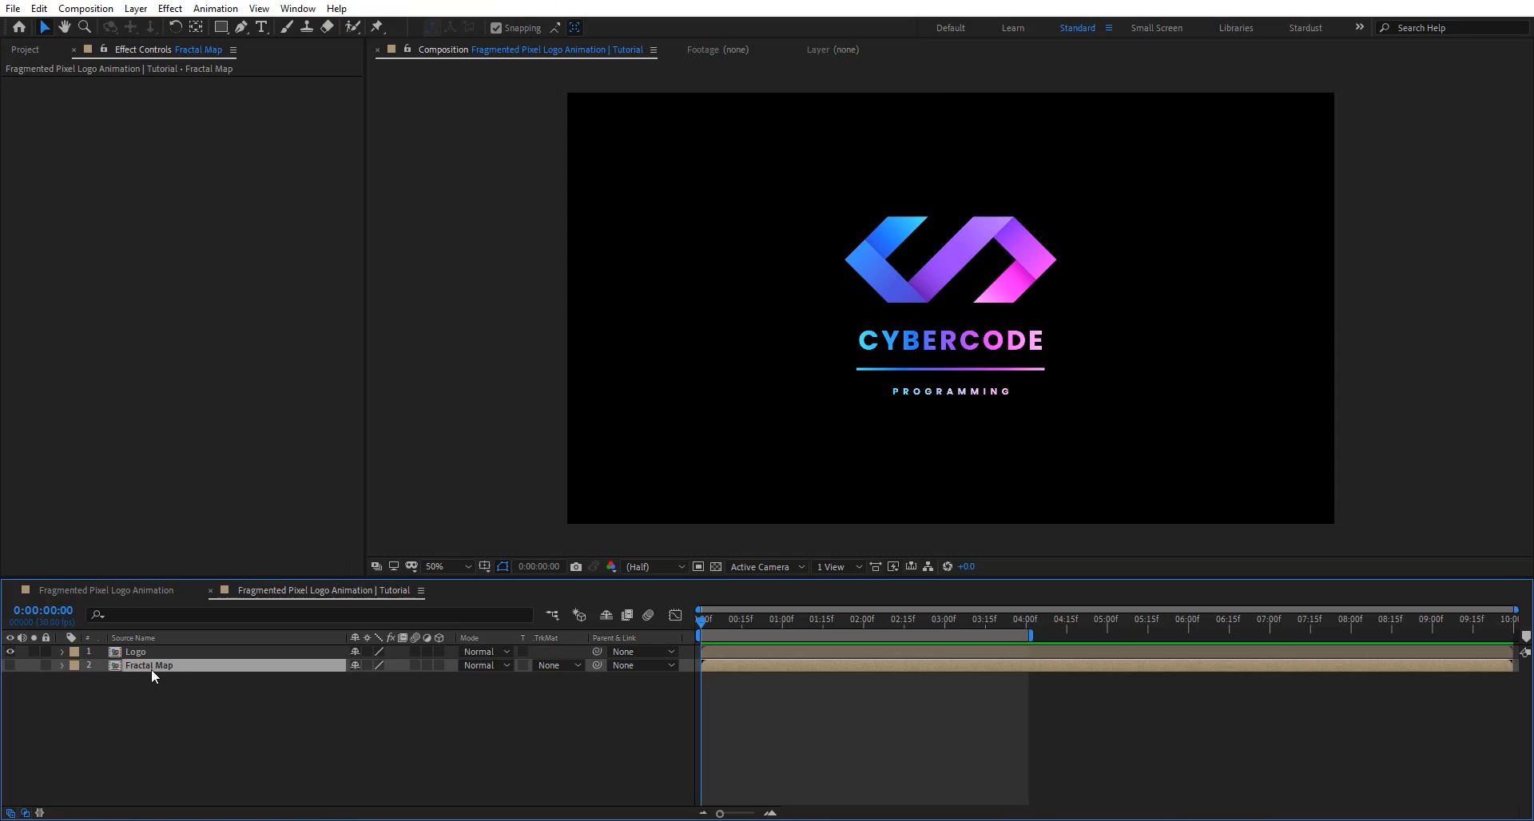
double_click(192, 668)
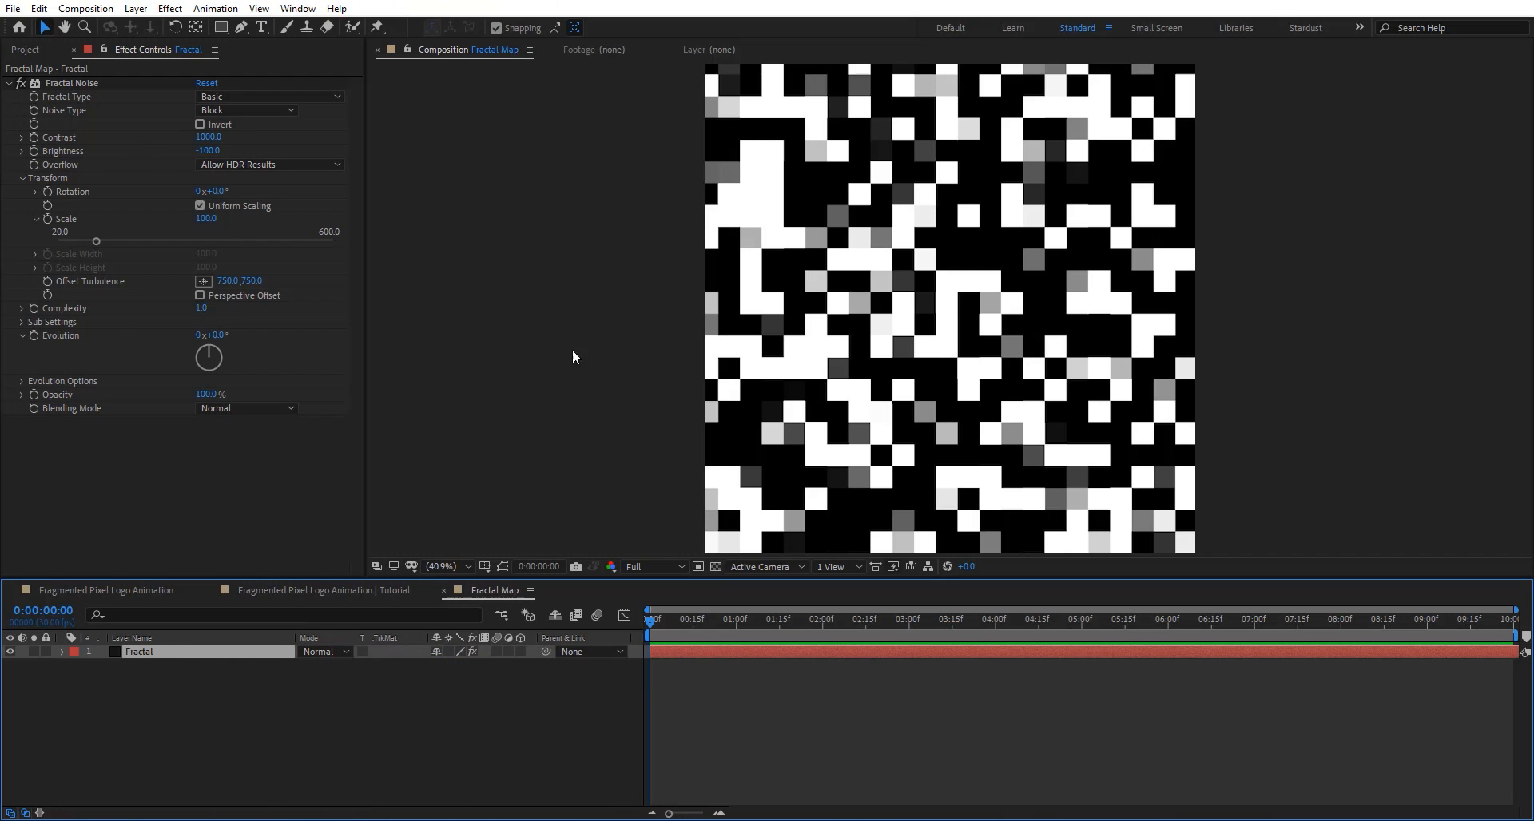
left_click_drag(693, 635, 591, 597)
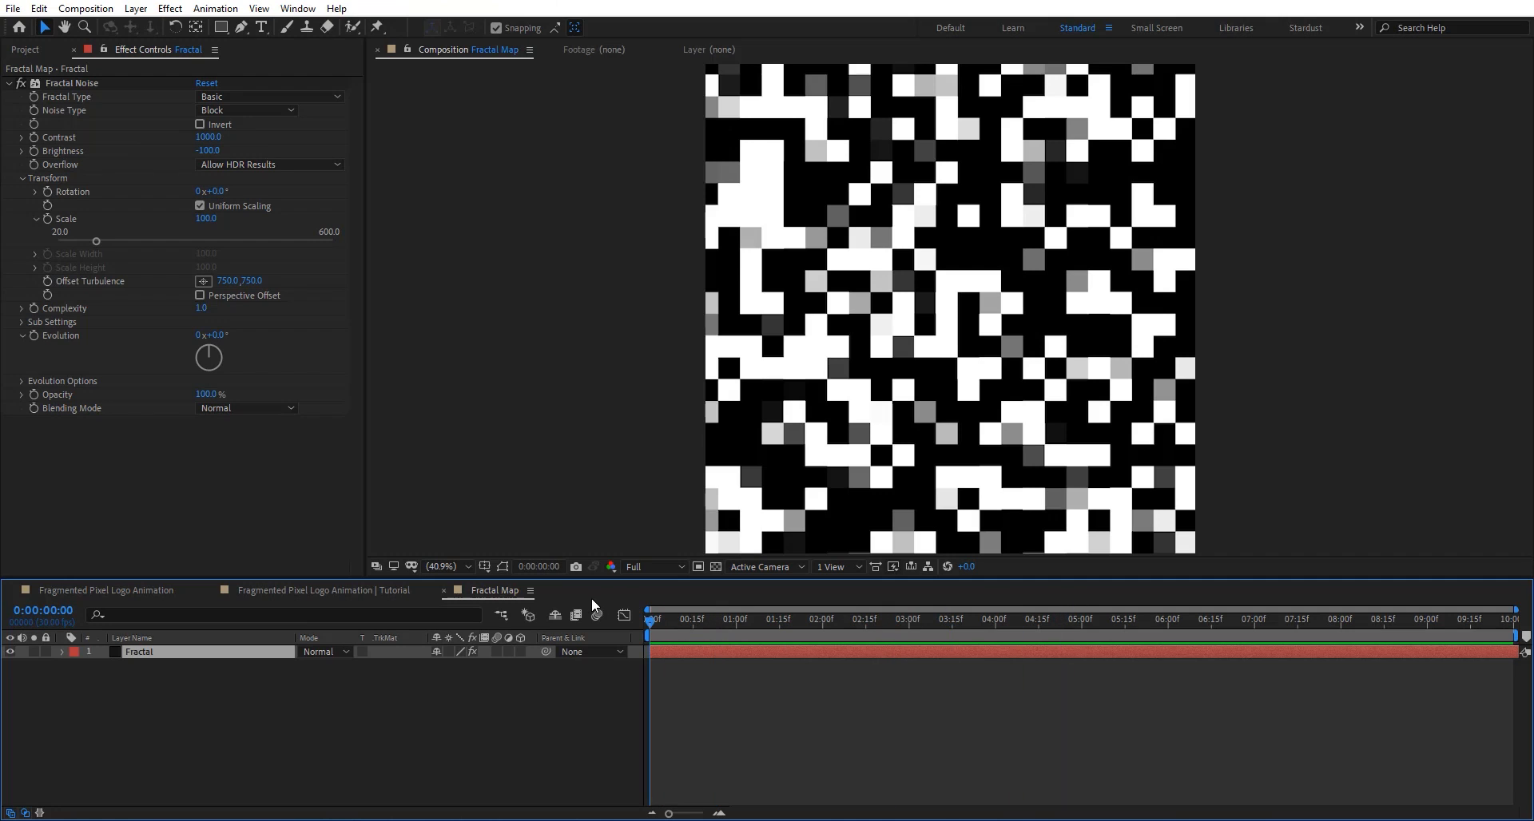
left_click(444, 591)
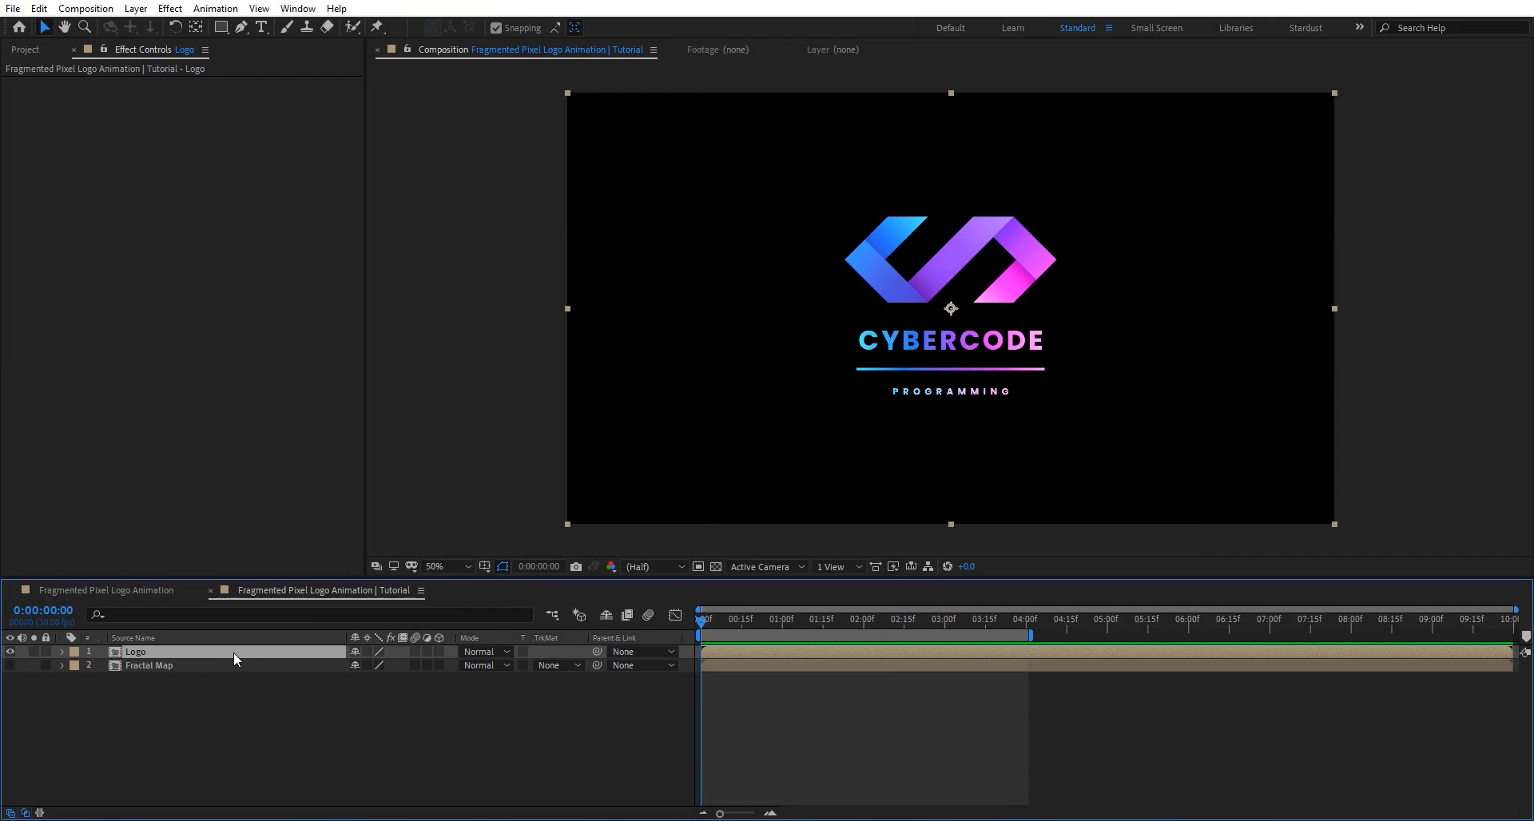
Apply the Card Dance effect to the Logo layer and set its Gradient Layer 1 to Fractal Map.
key("ctrl+space")
type("car")
left_click(233, 663)
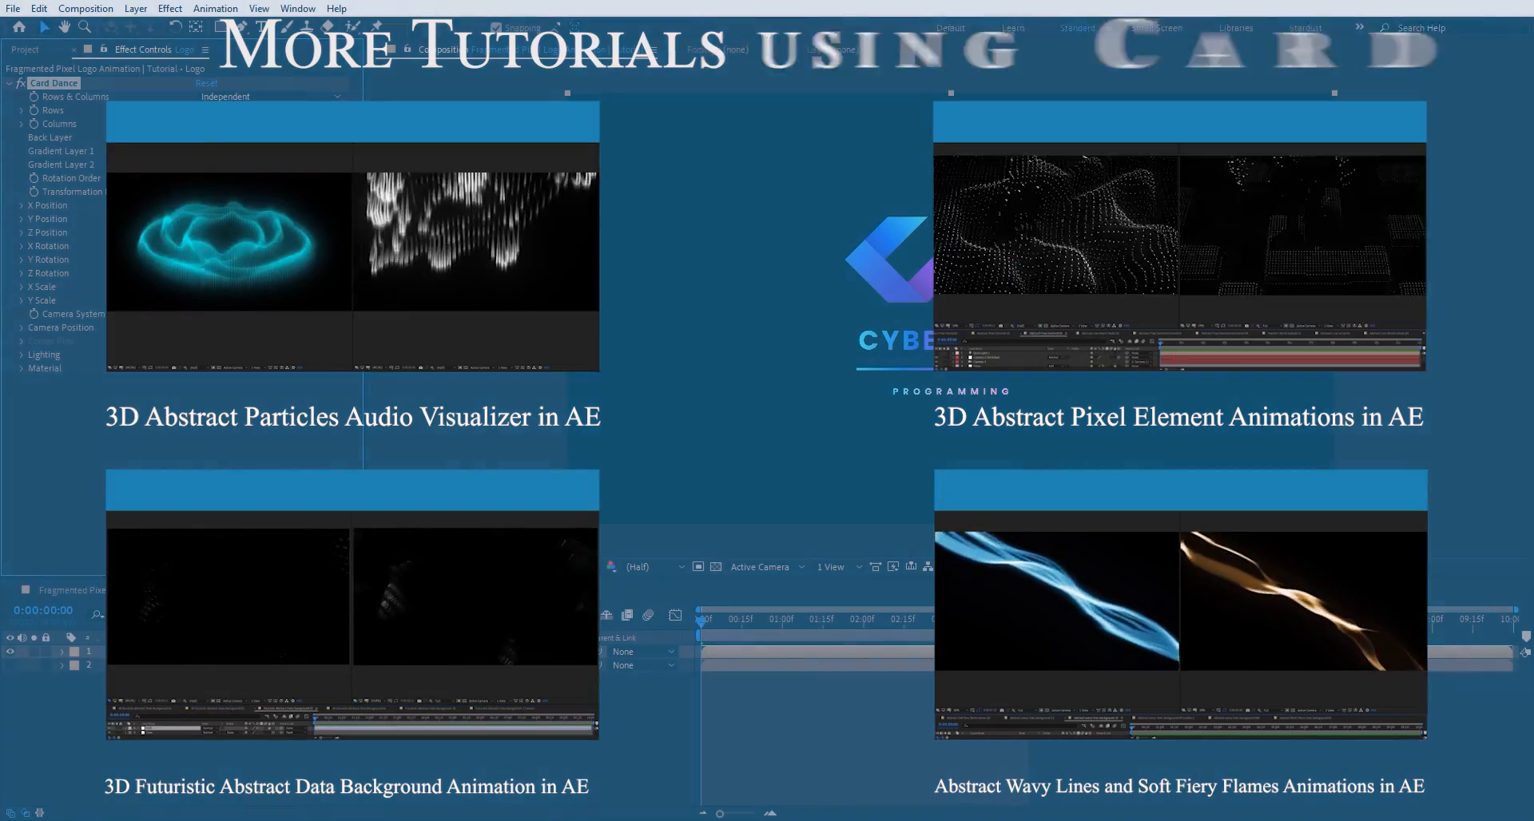
left_click(232, 151)
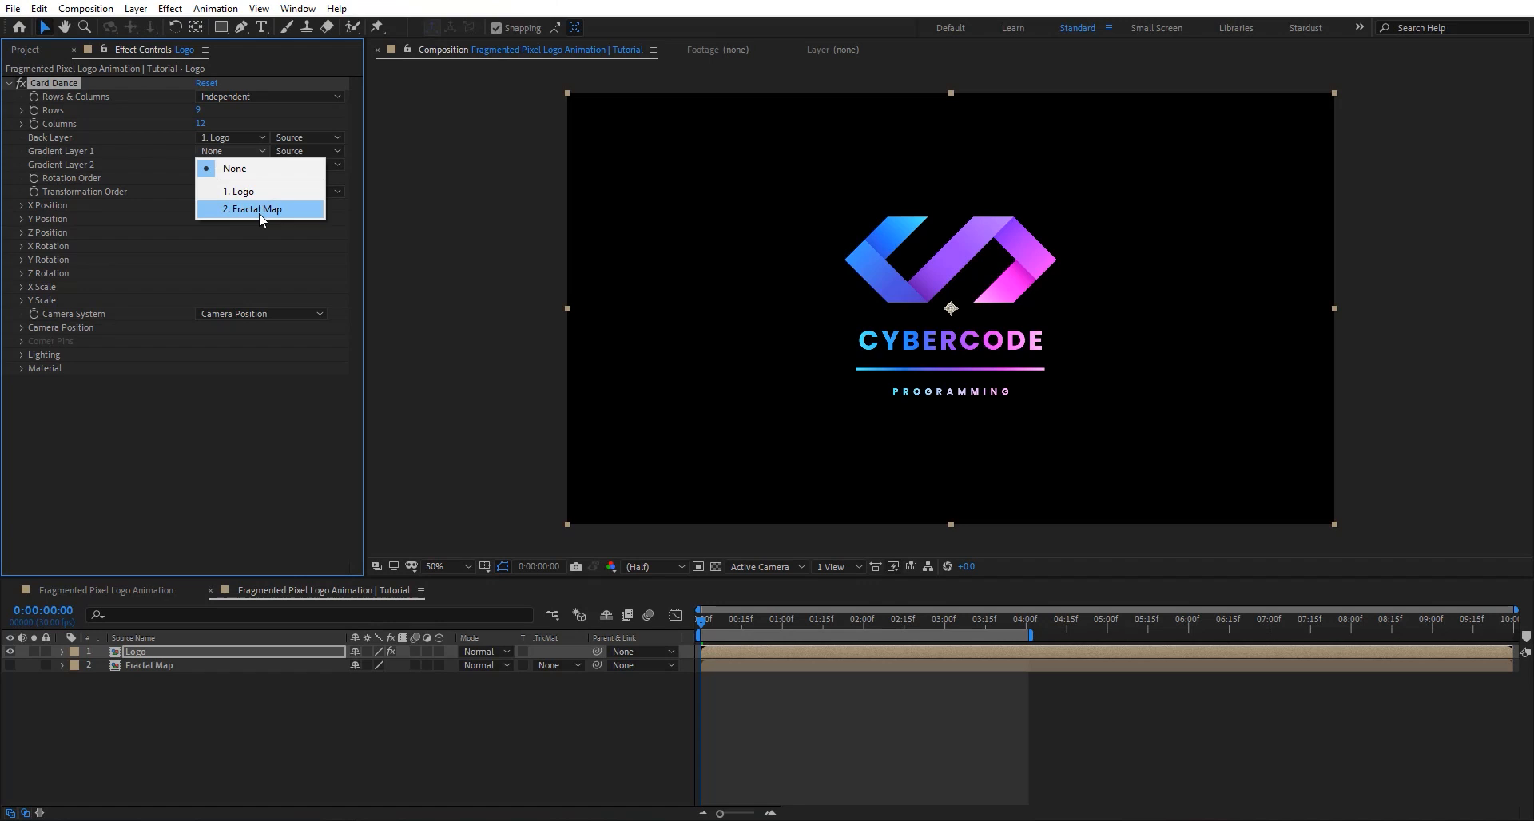
left_click(260, 209)
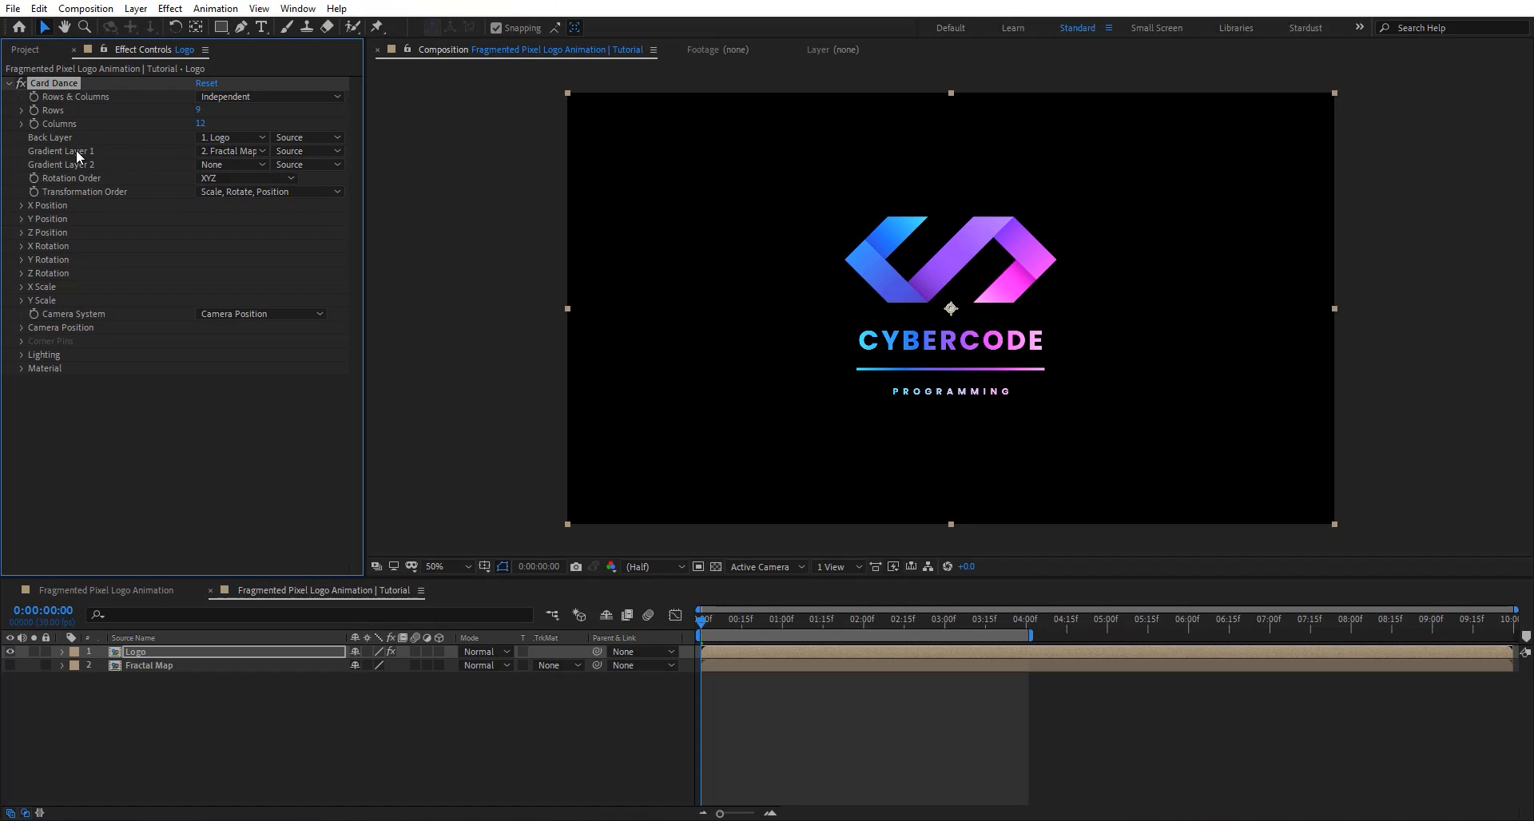
Set Card Dance's Z Position source to Intensity 1 and try a multiplier of 5.40.
left_click(22, 233)
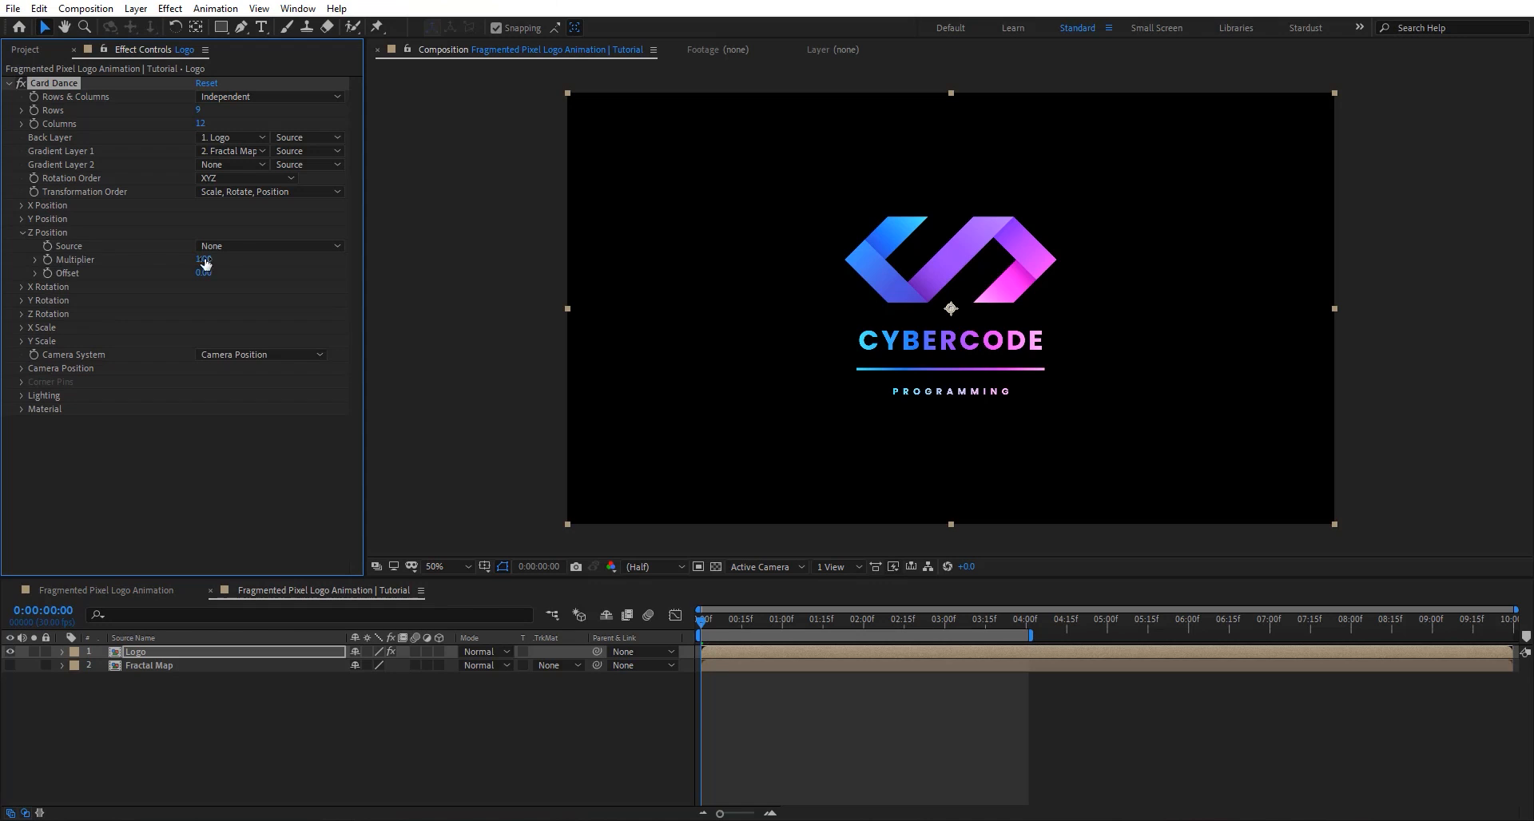
left_click(242, 248)
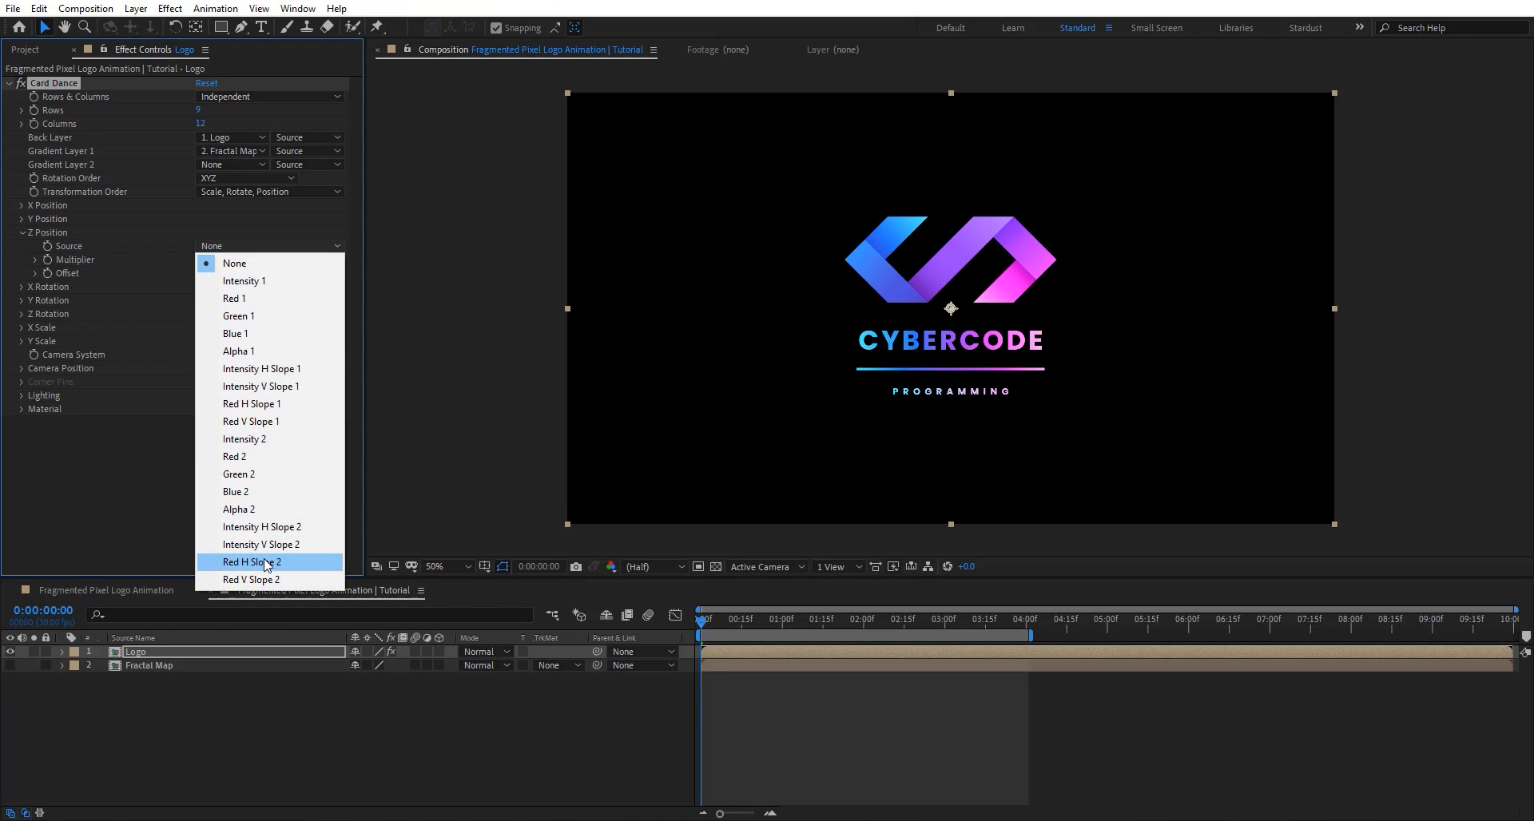
left_click(244, 281)
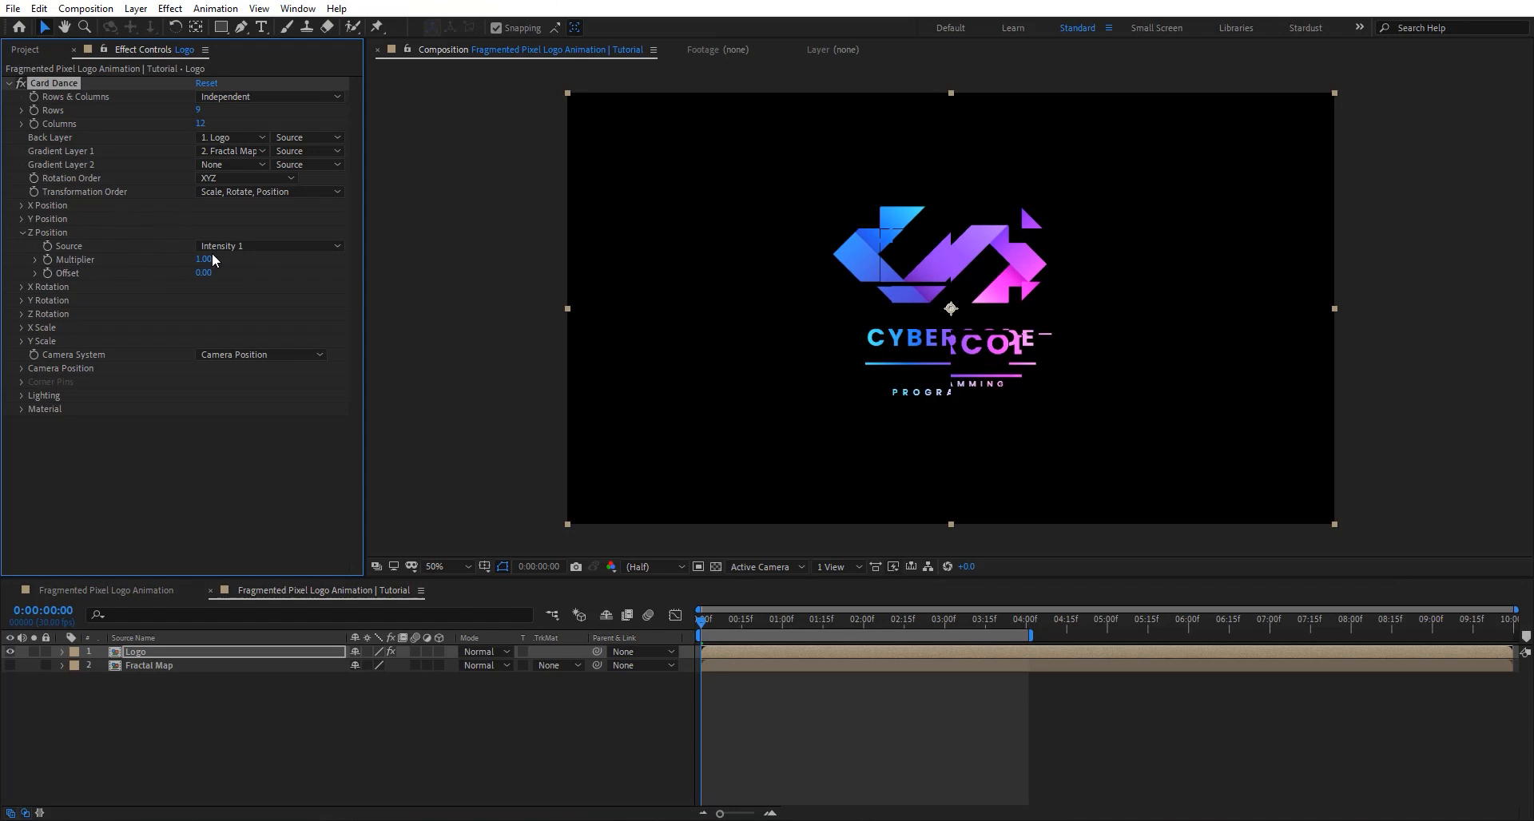
left_click_drag(207, 264, 241, 261)
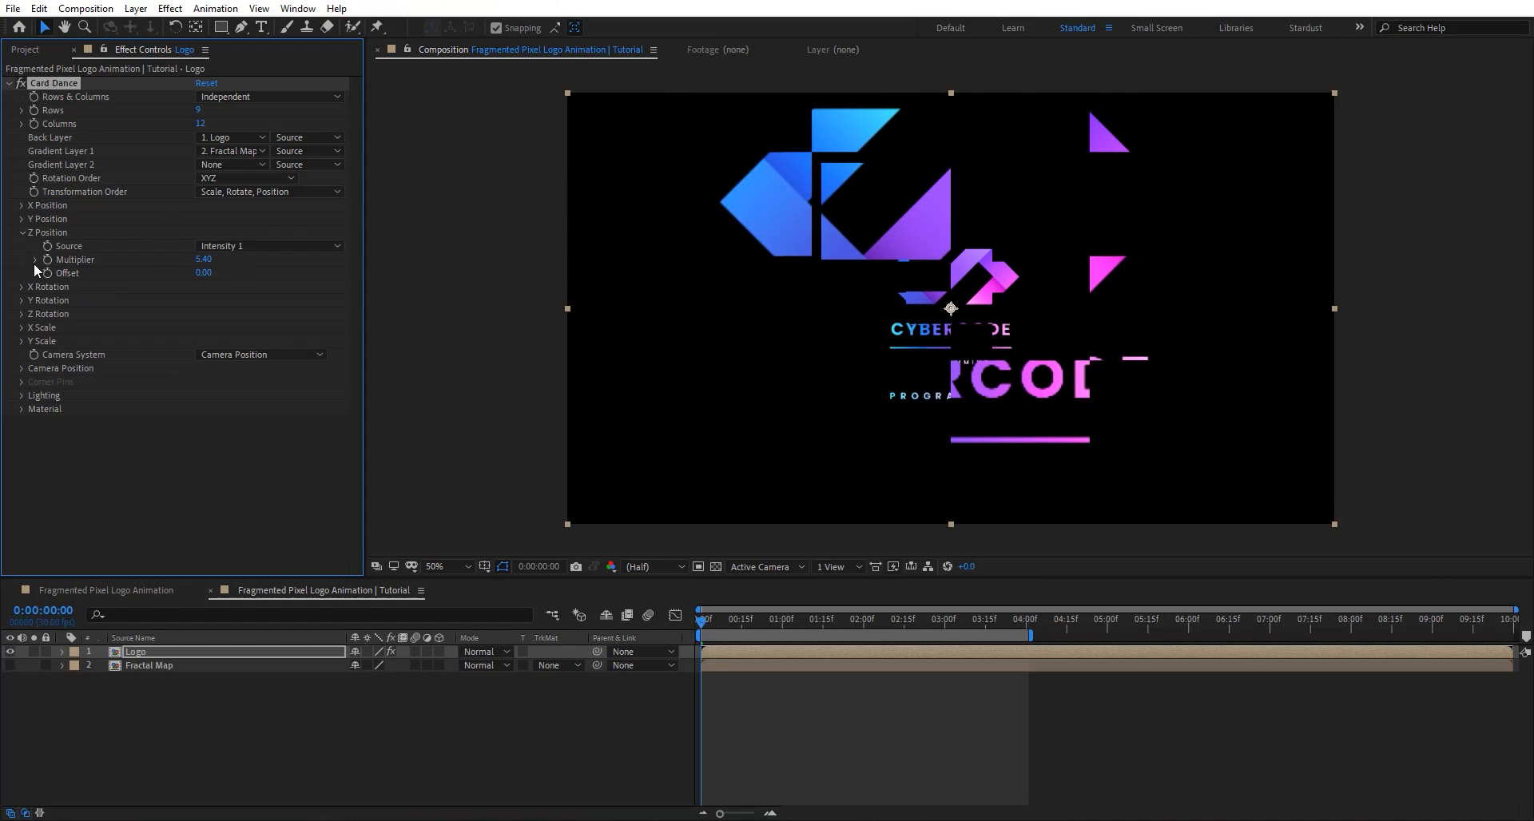
Keyframe Card Dance's Z Position multiplier at 0:00:00:00 with a value of 20.
left_click(205, 260)
left_click(203, 260)
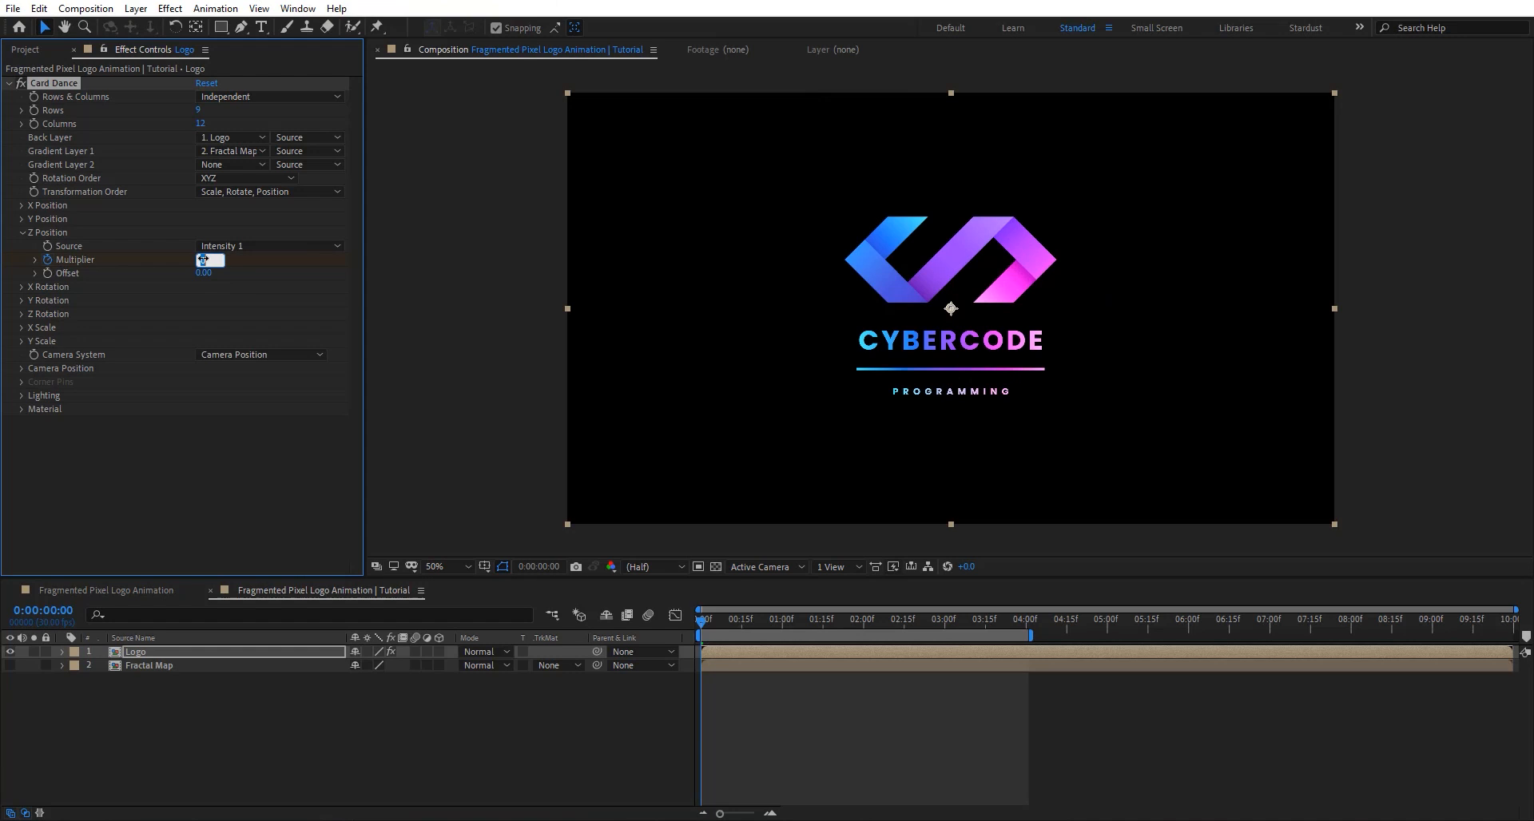
type("28")
key("Return")
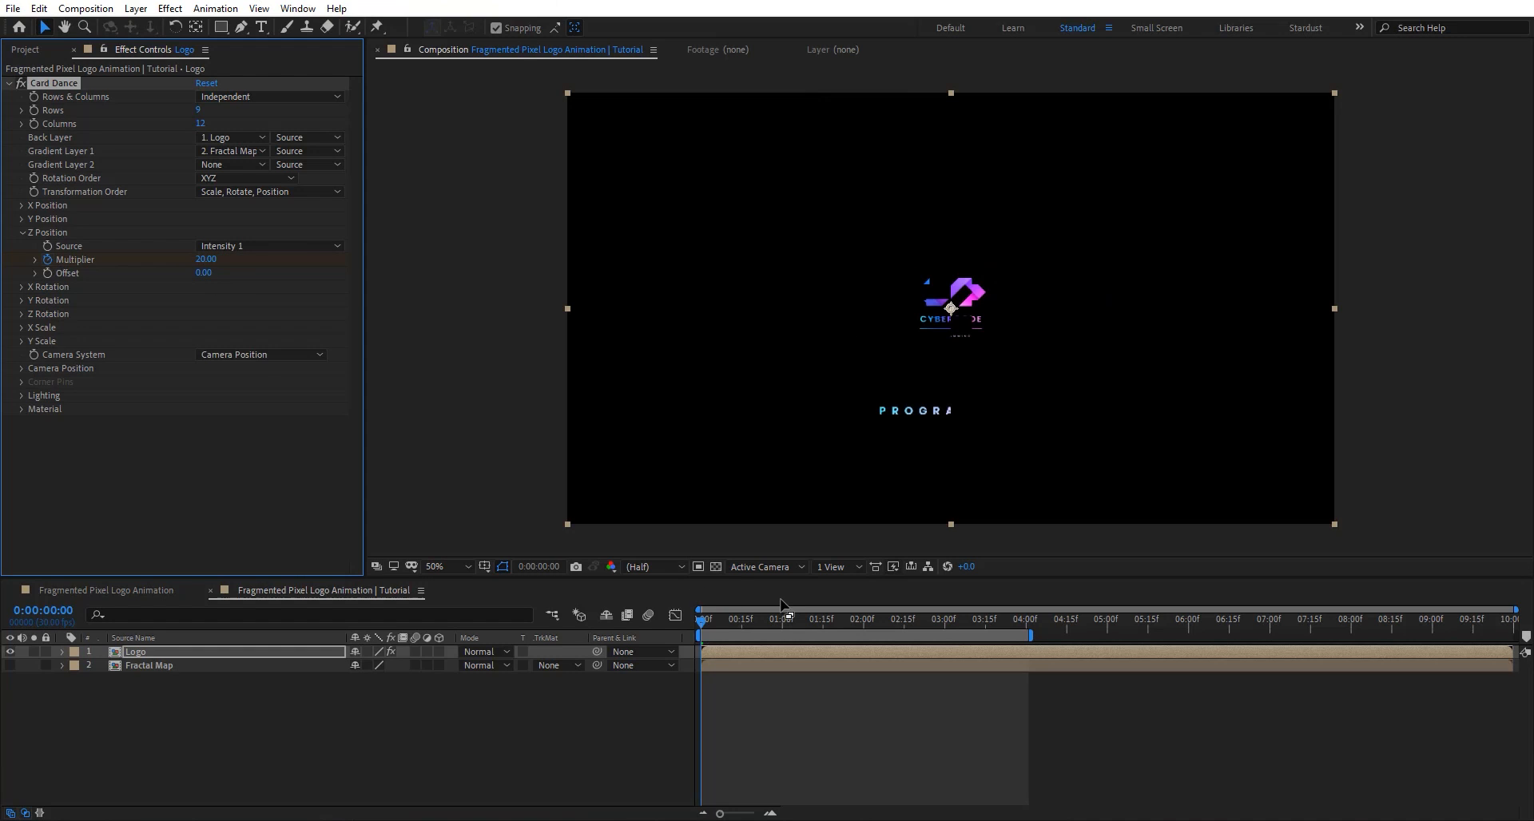
Add a Z Position multiplier keyframe of 0 at 0:00:02:00.
left_click(864, 622)
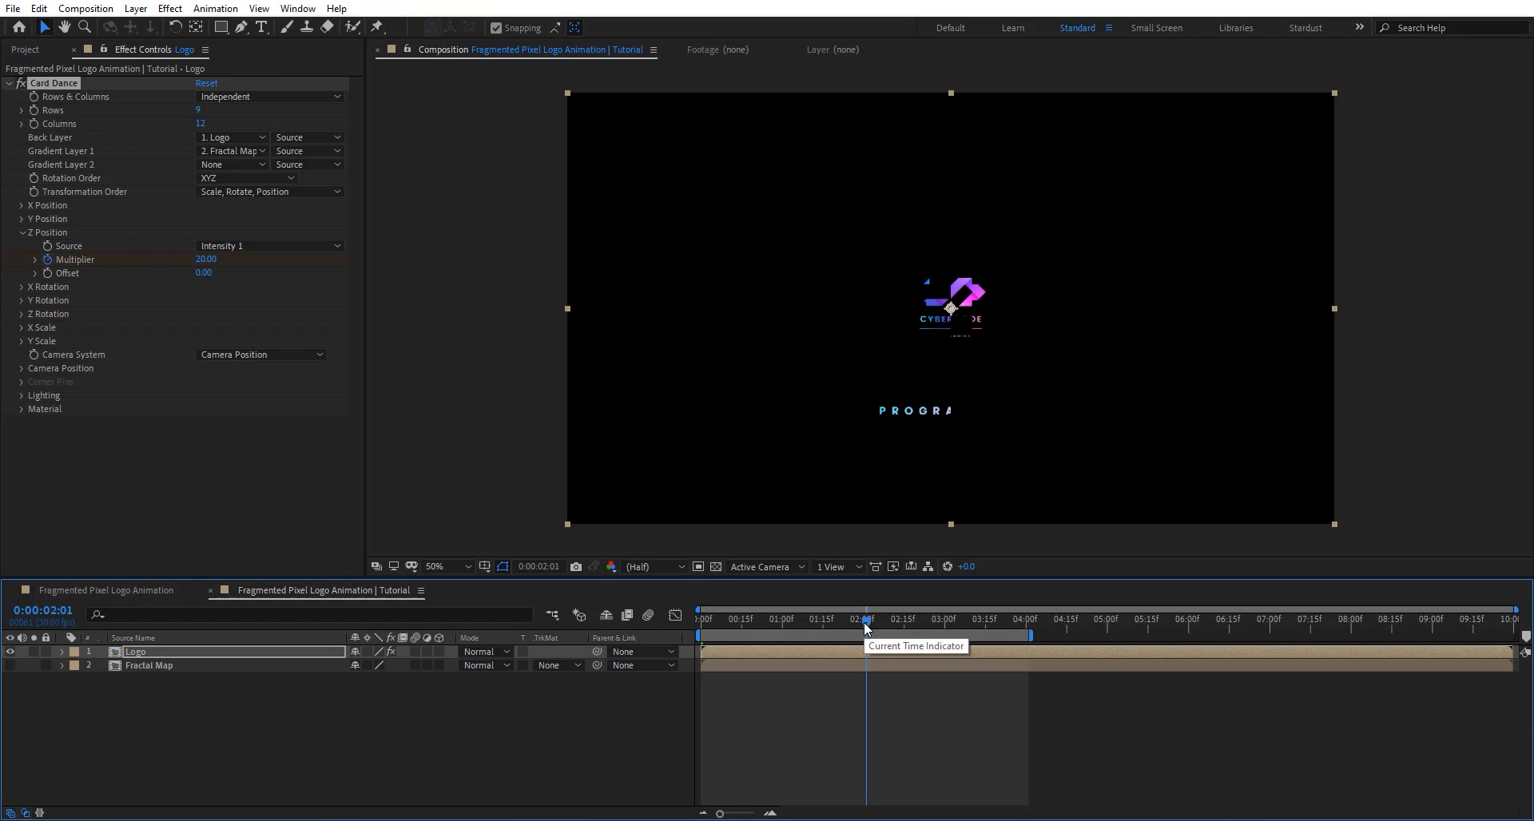
left_click(862, 622)
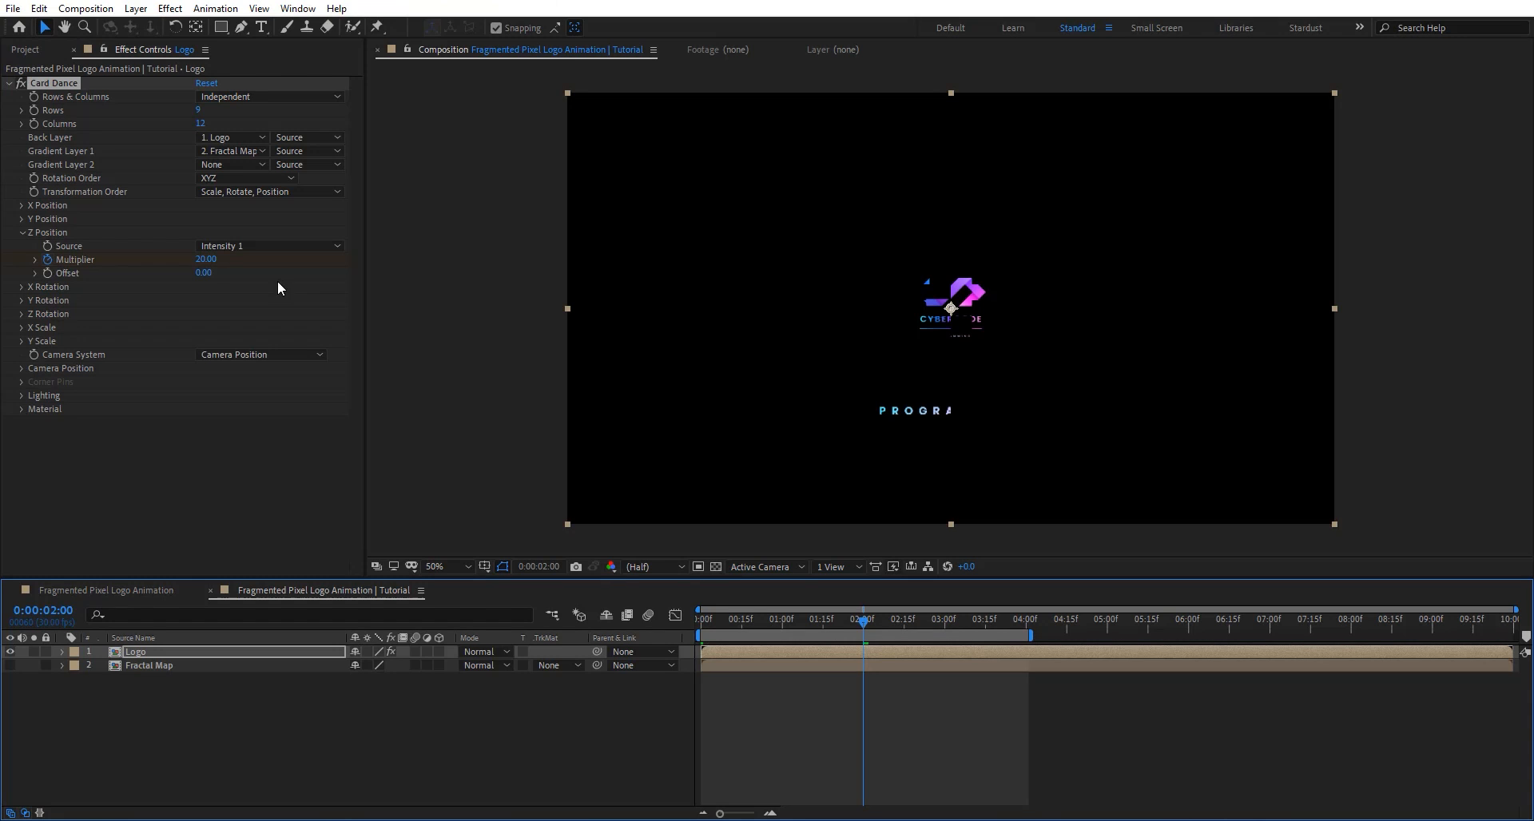
left_click(206, 260)
key("Return")
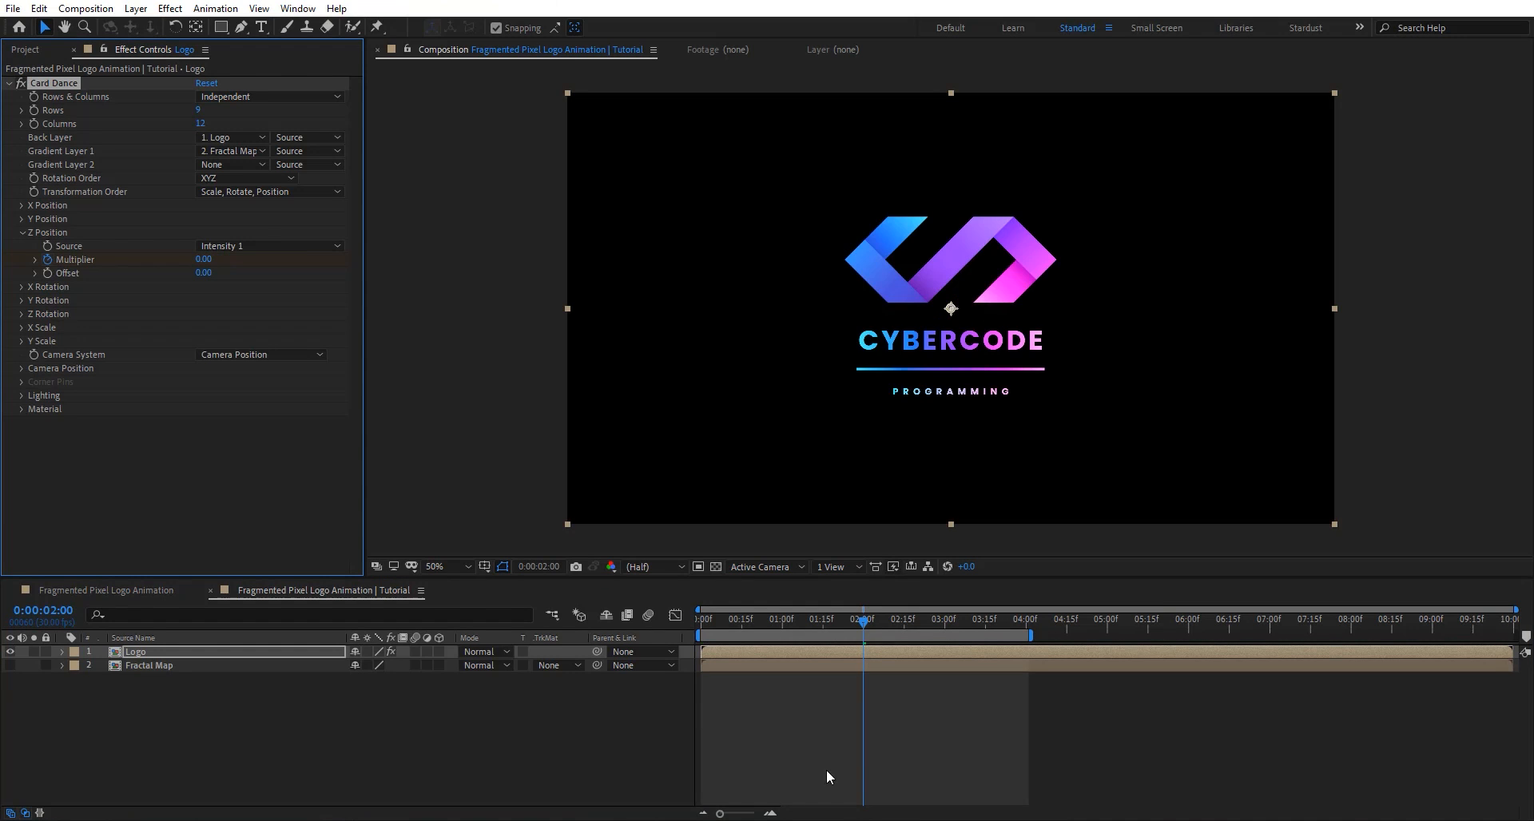
Keyframe Card Dance's Z Position offset at 0:00:00:00 with a value of 30.
left_click_drag(848, 627, 692, 620)
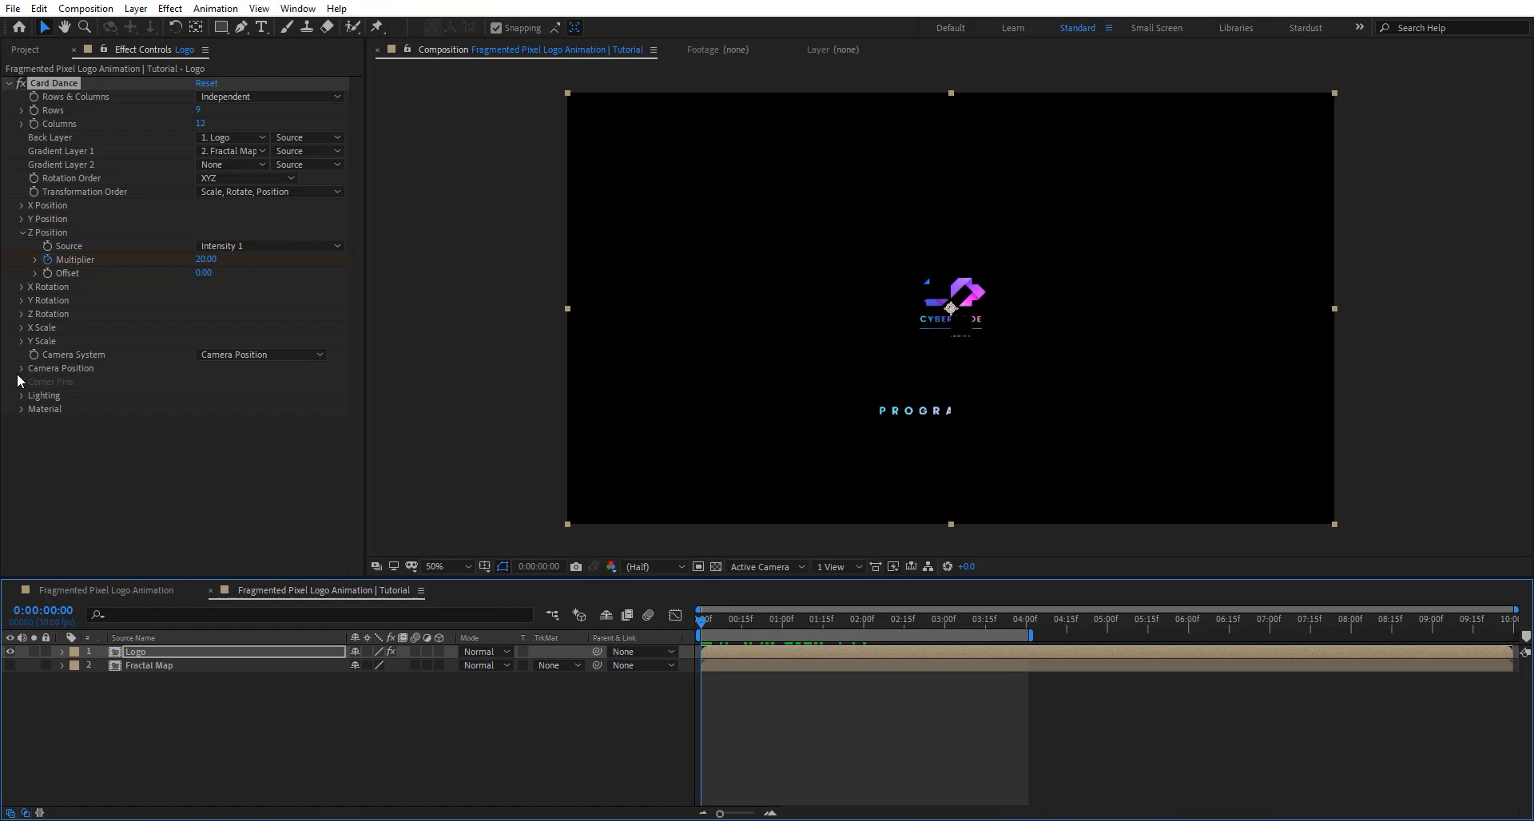
left_click(48, 274)
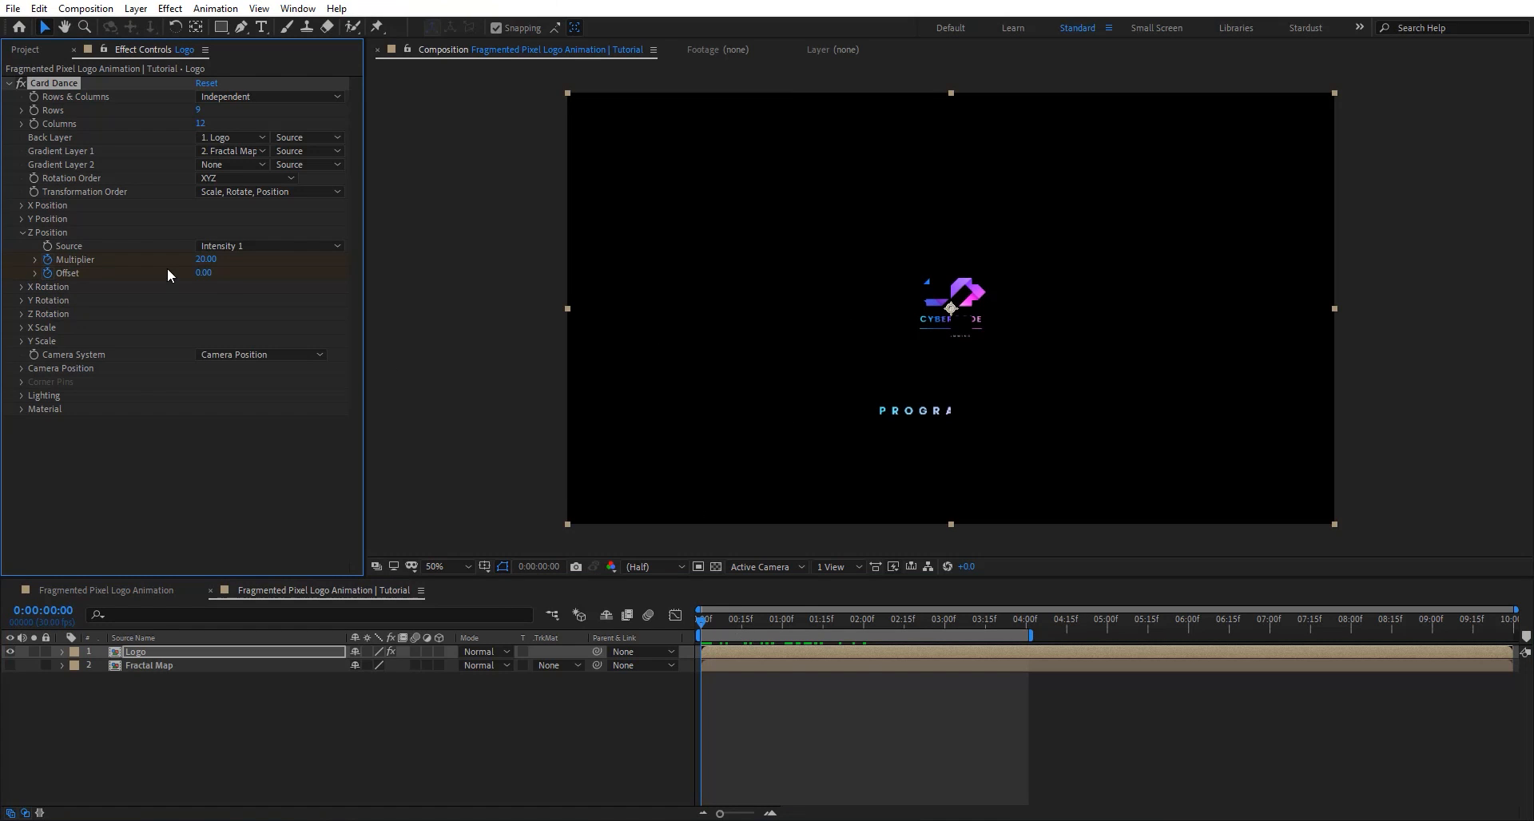
left_click(206, 274)
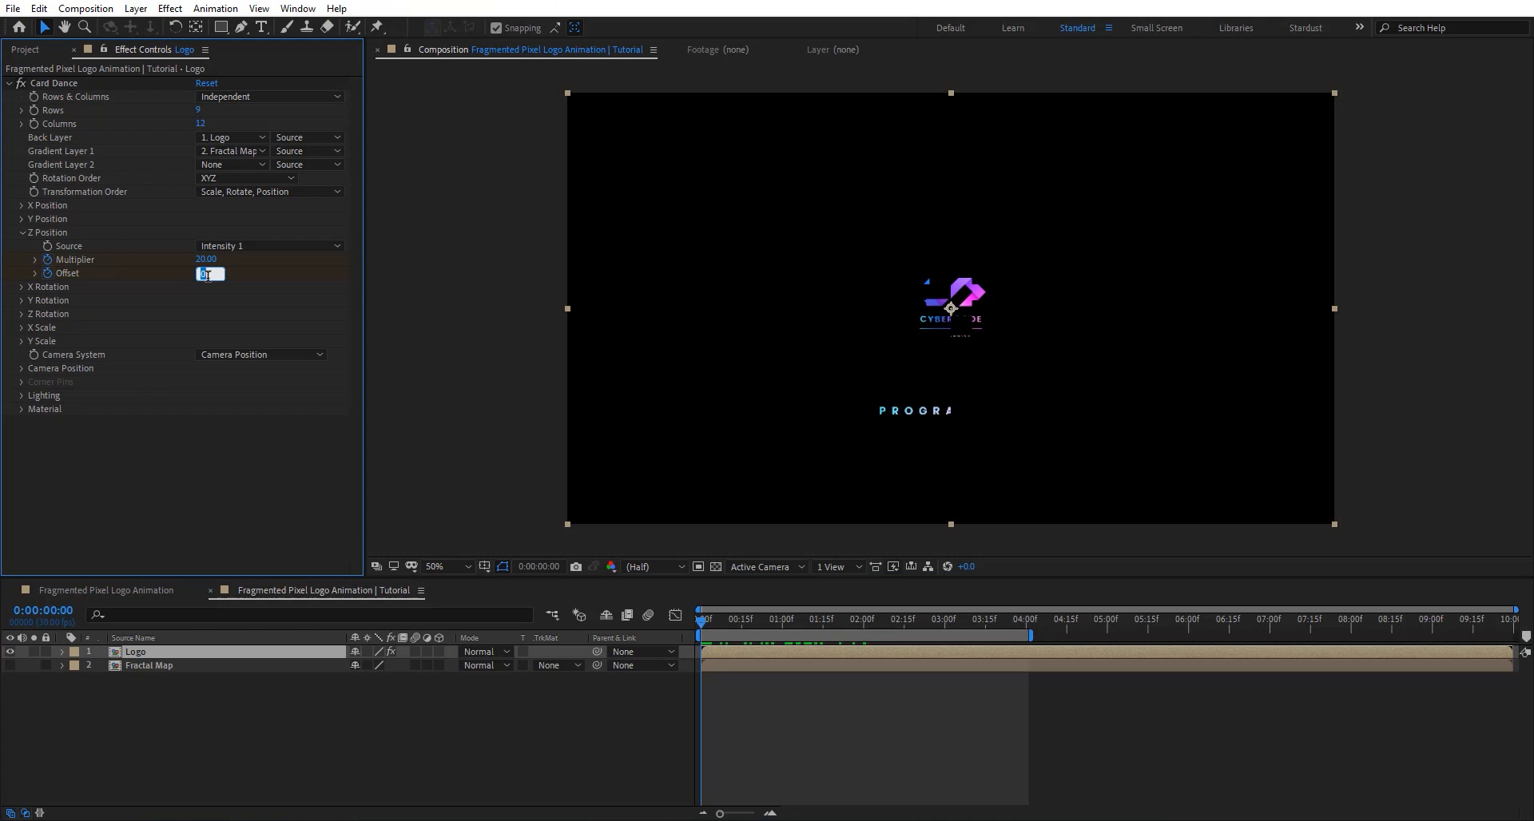
type("20")
key("Return")
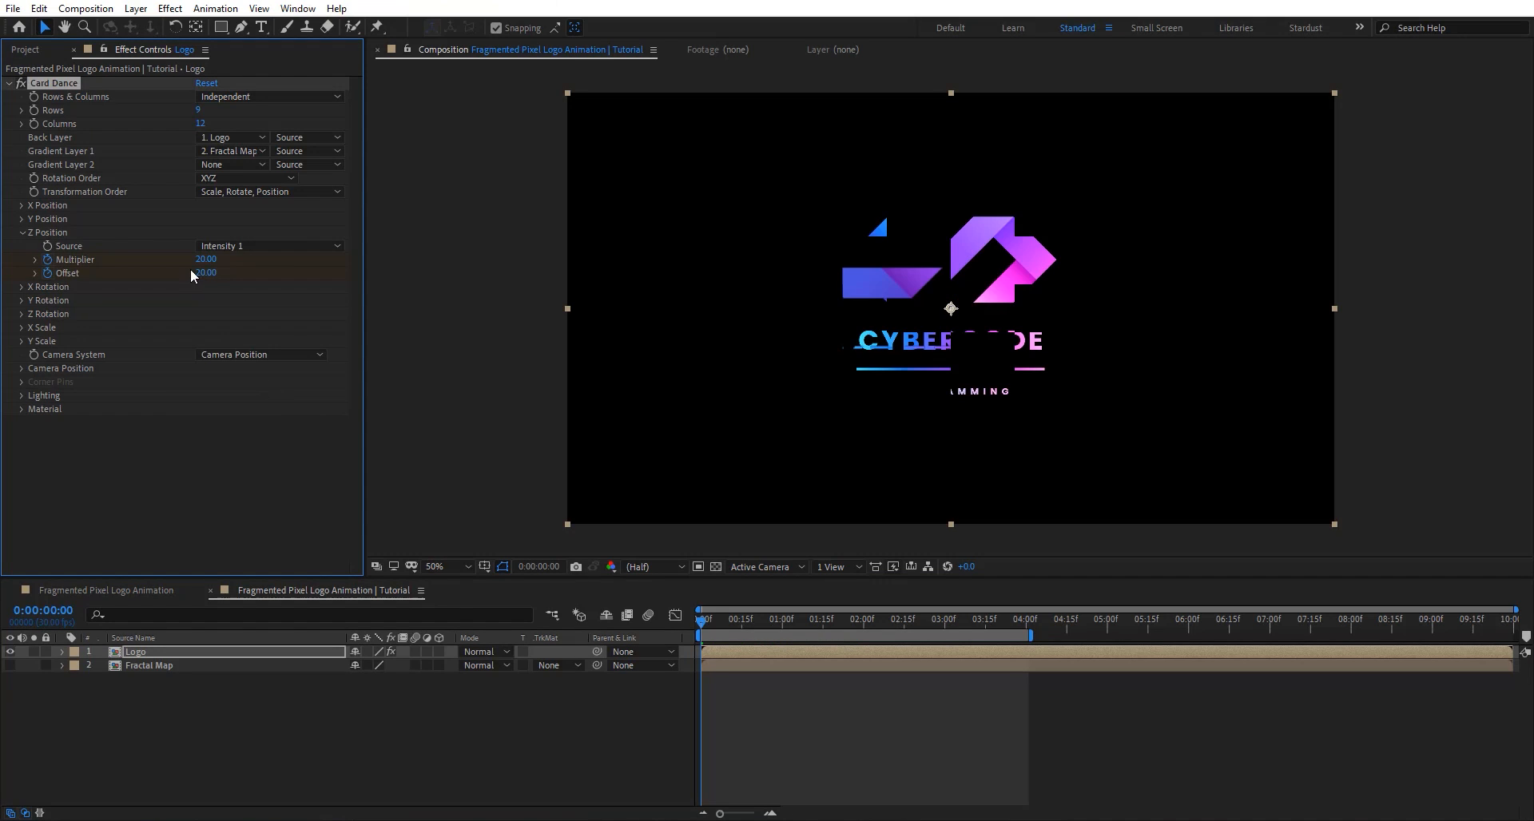
key("Return")
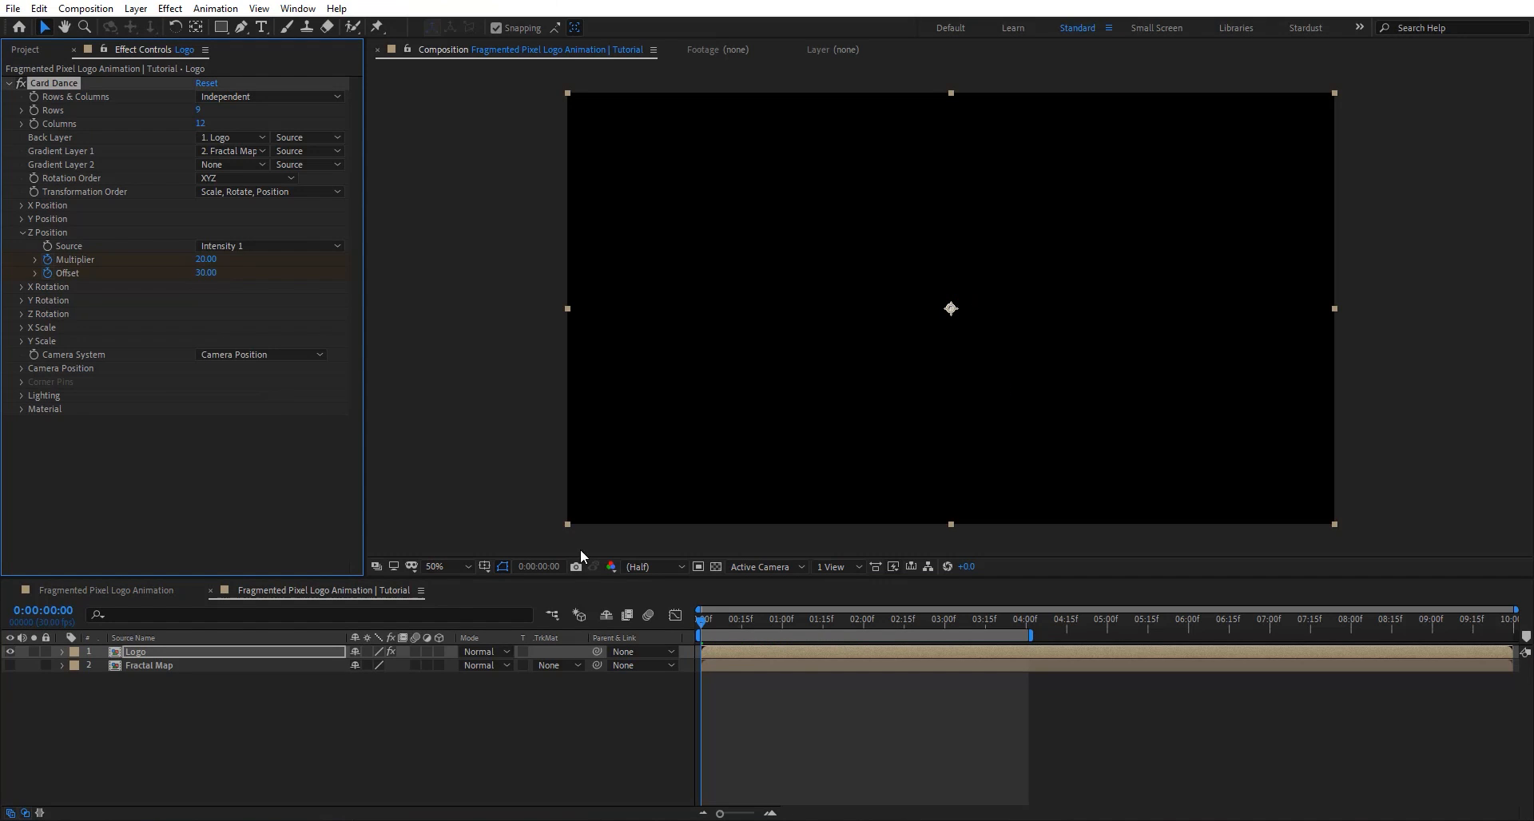
Reveal the Logo layer's keyframed properties and add a Z Position offset keyframe of 0 at 0:00:02:00.
key("u")
left_click(863, 621)
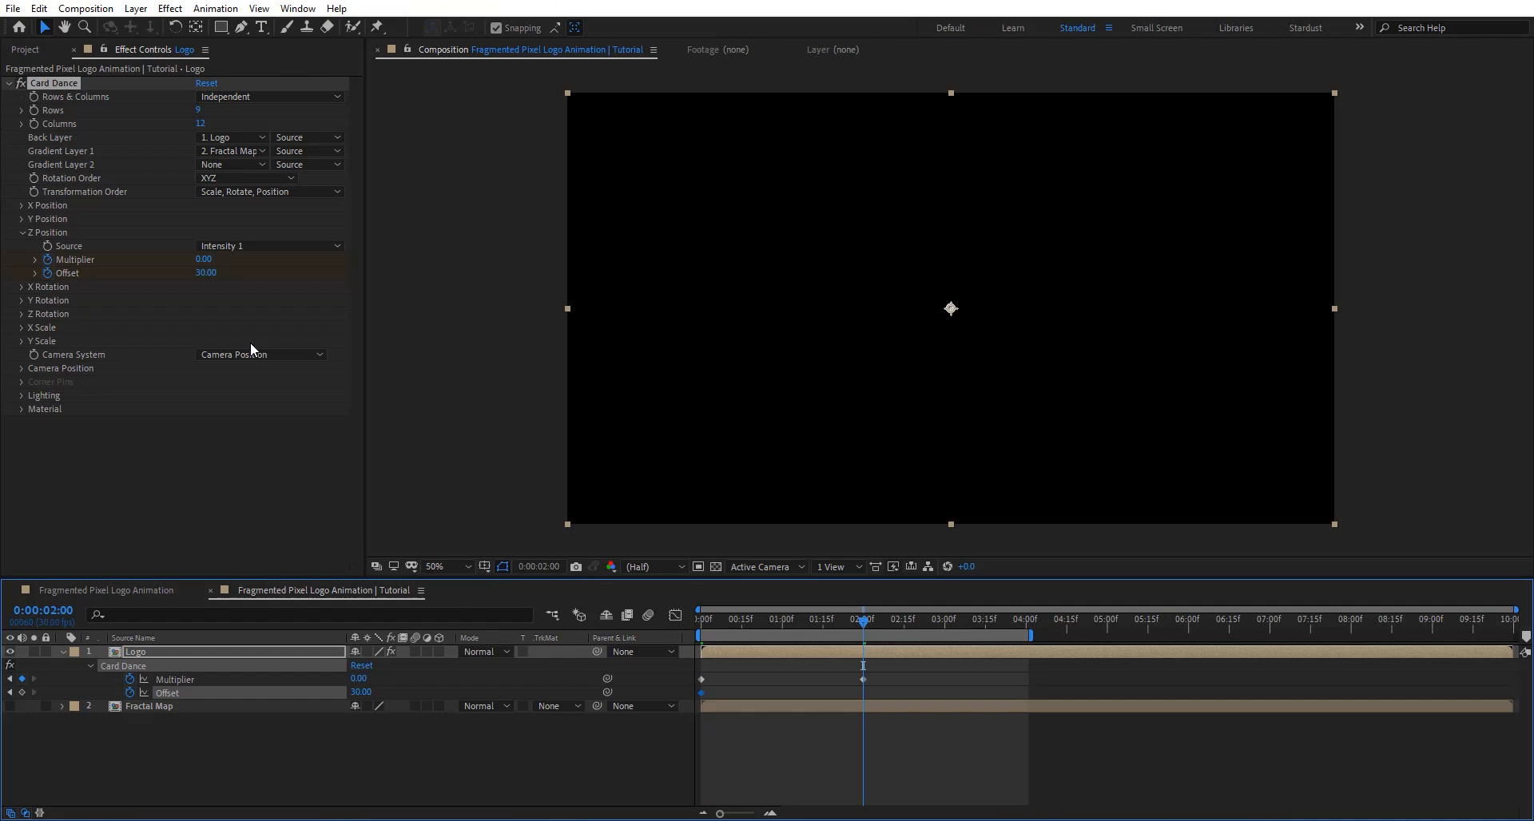
left_click(205, 274)
type("0")
key("Return")
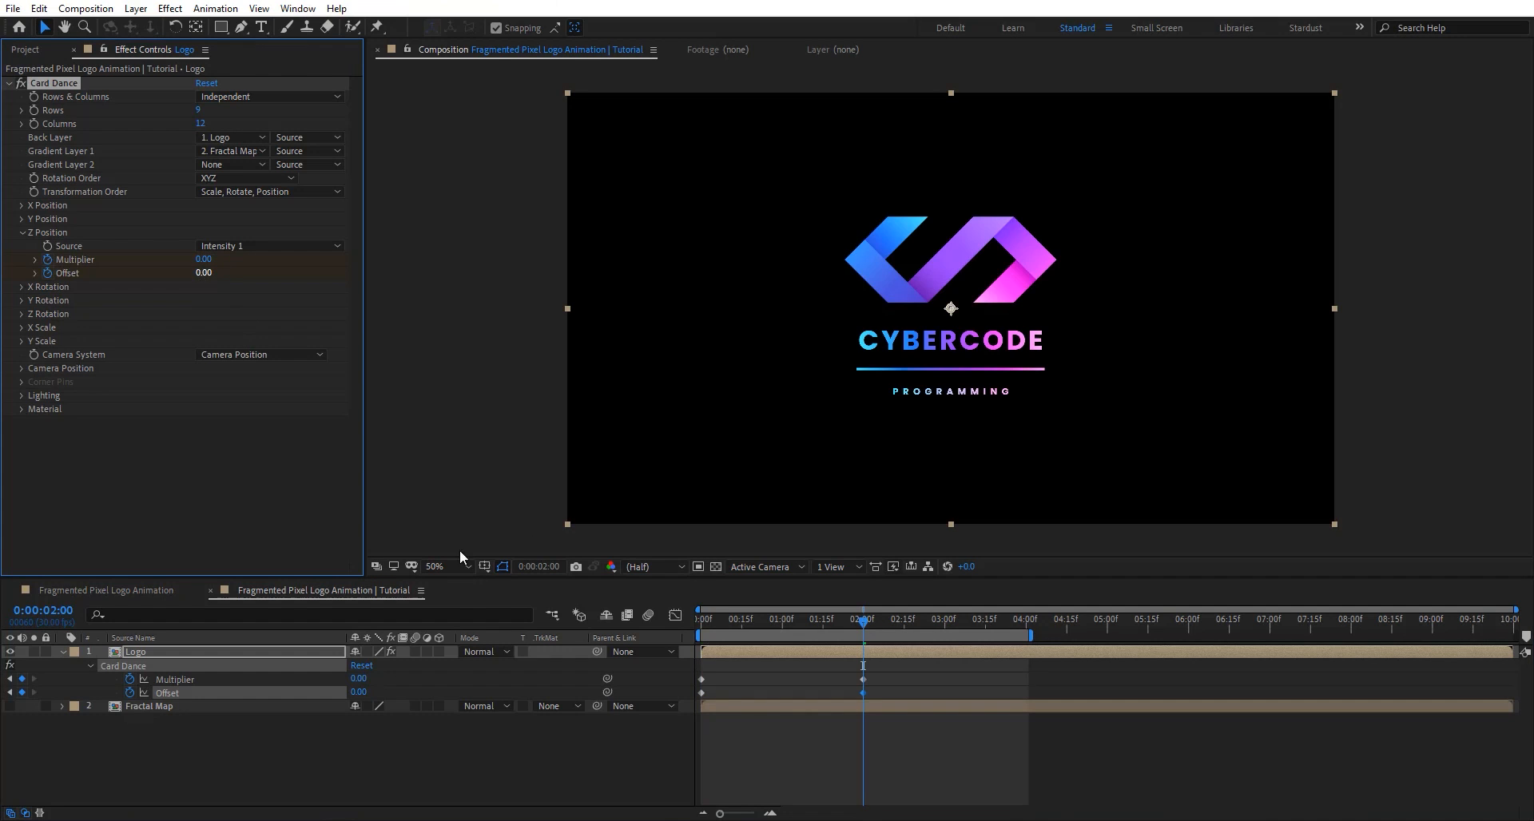
Apply Easy Ease to the multiplier and offset keyframes at 0:00:02:00 and scrub back to the start.
left_click_drag(904, 673, 847, 698)
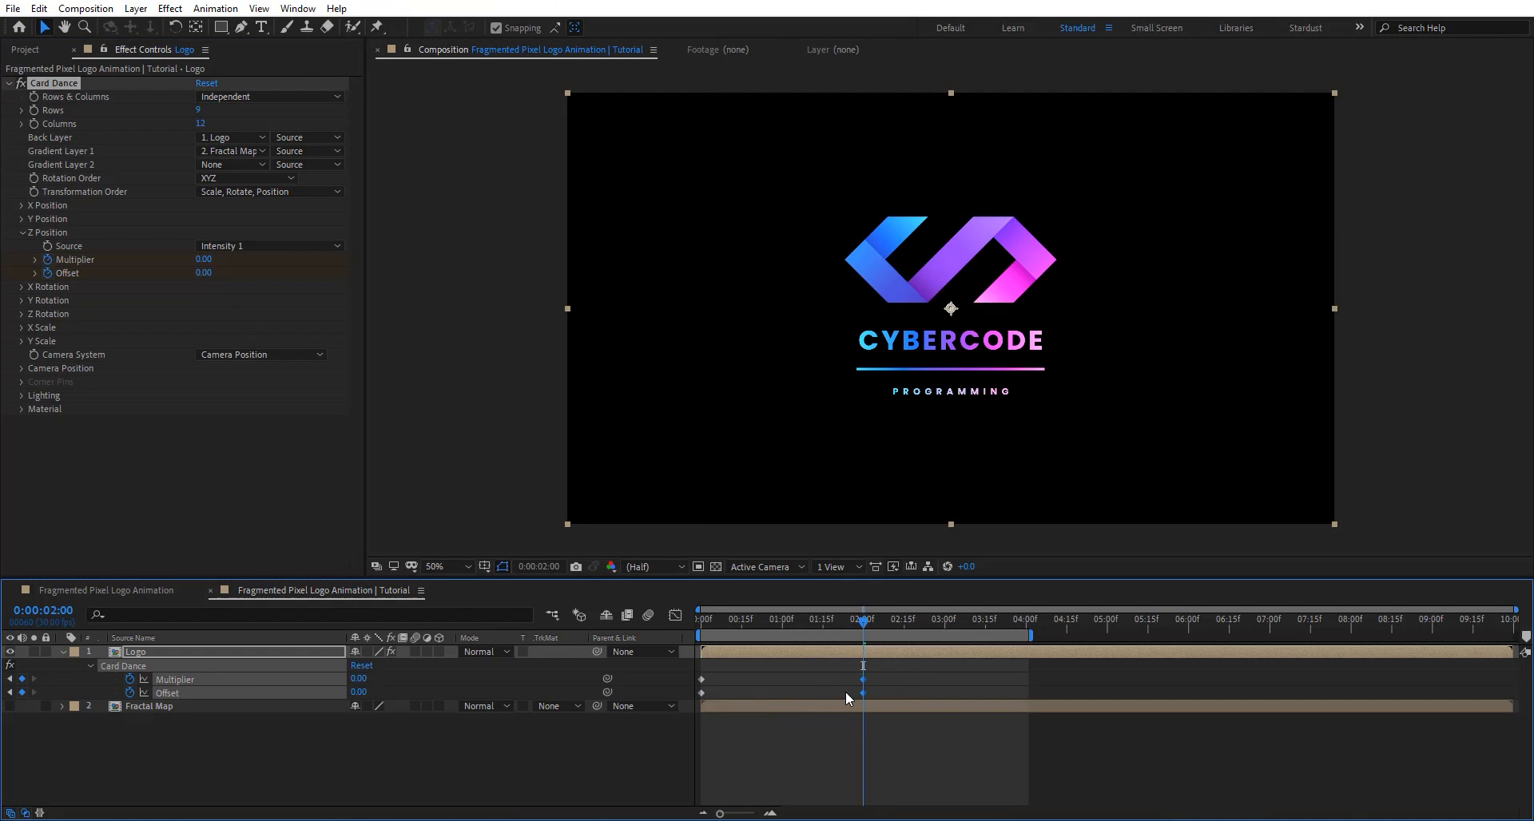
left_click_drag(859, 617, 674, 631)
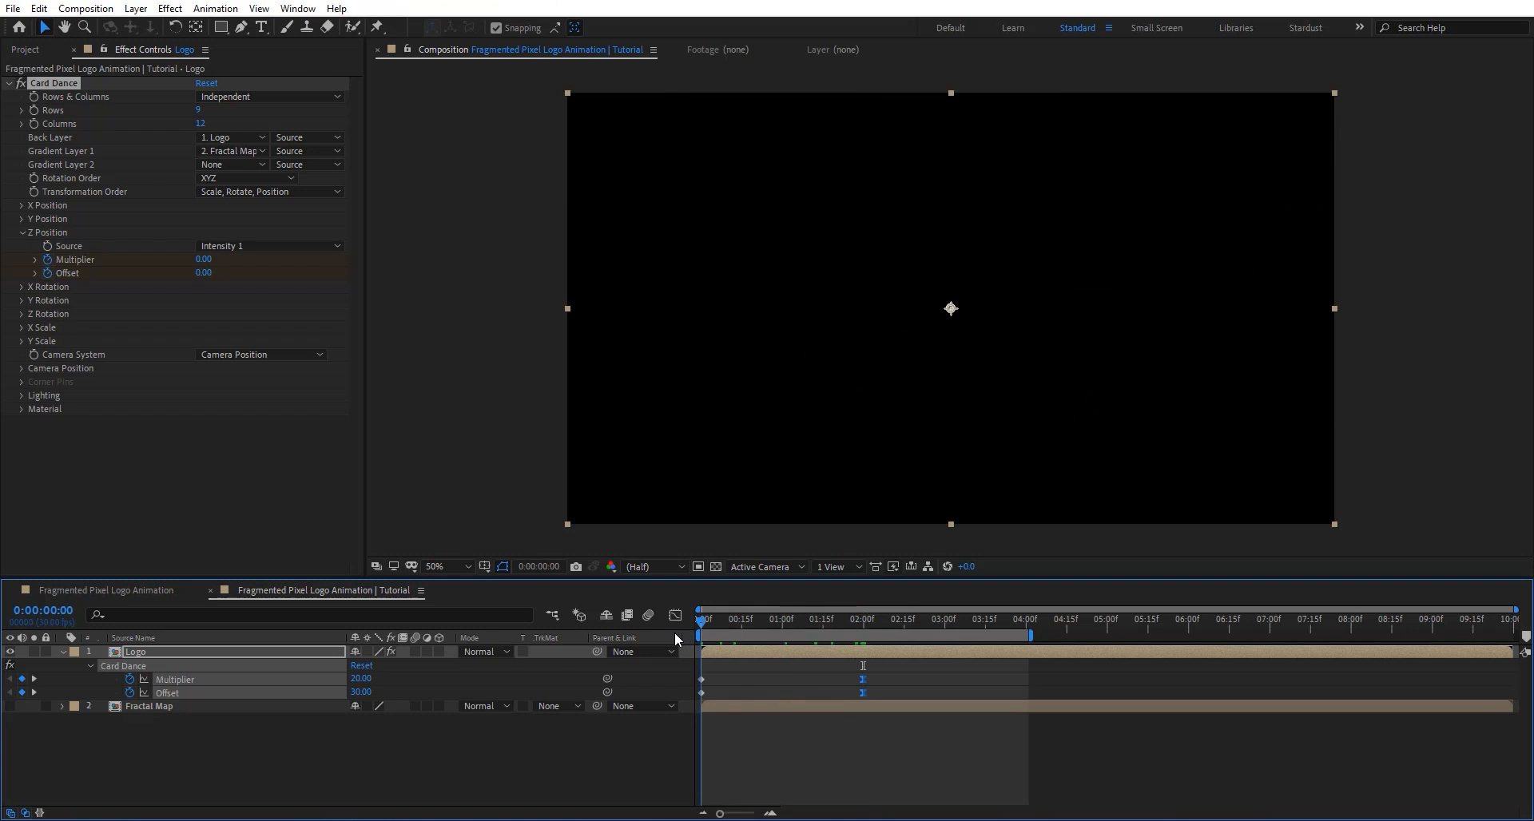
Preview the card animation, then pre-compose the Logo and Fractal Map layers into a composition named Logo Fragments.
key("space")
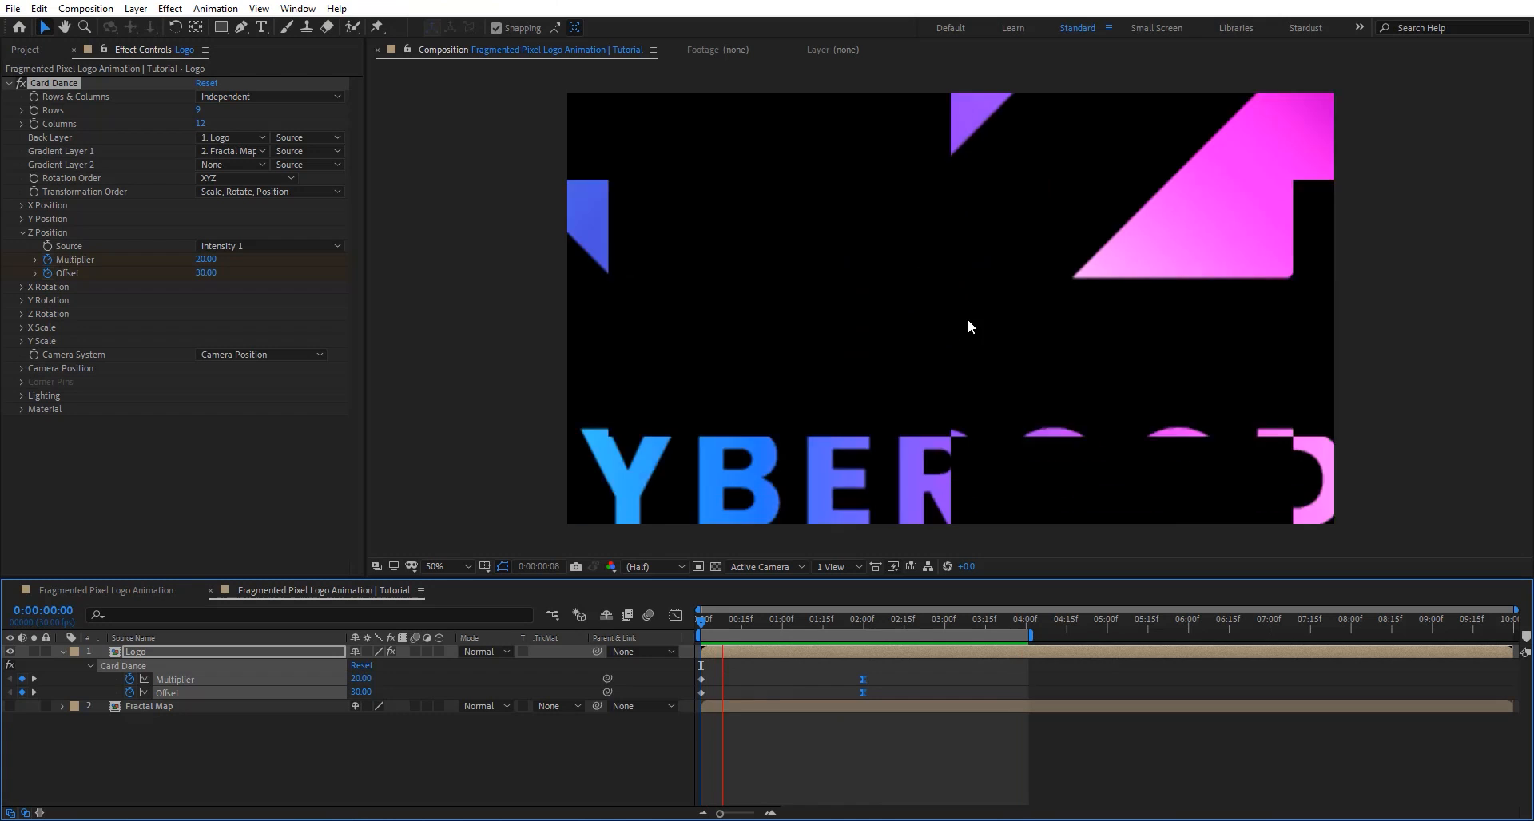
left_click_drag(746, 620, 763, 620)
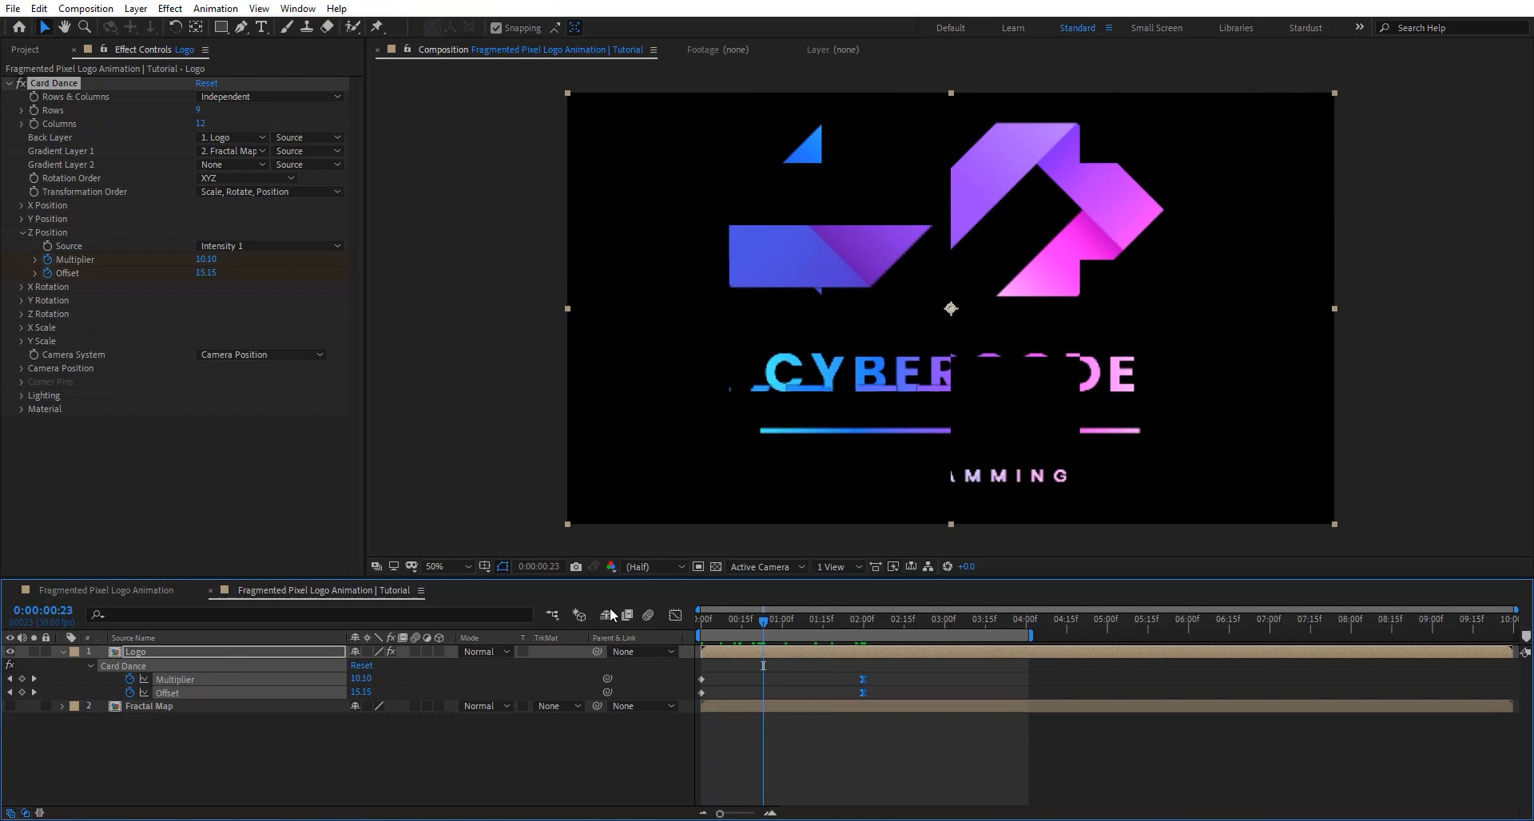
left_click(198, 706, "shift")
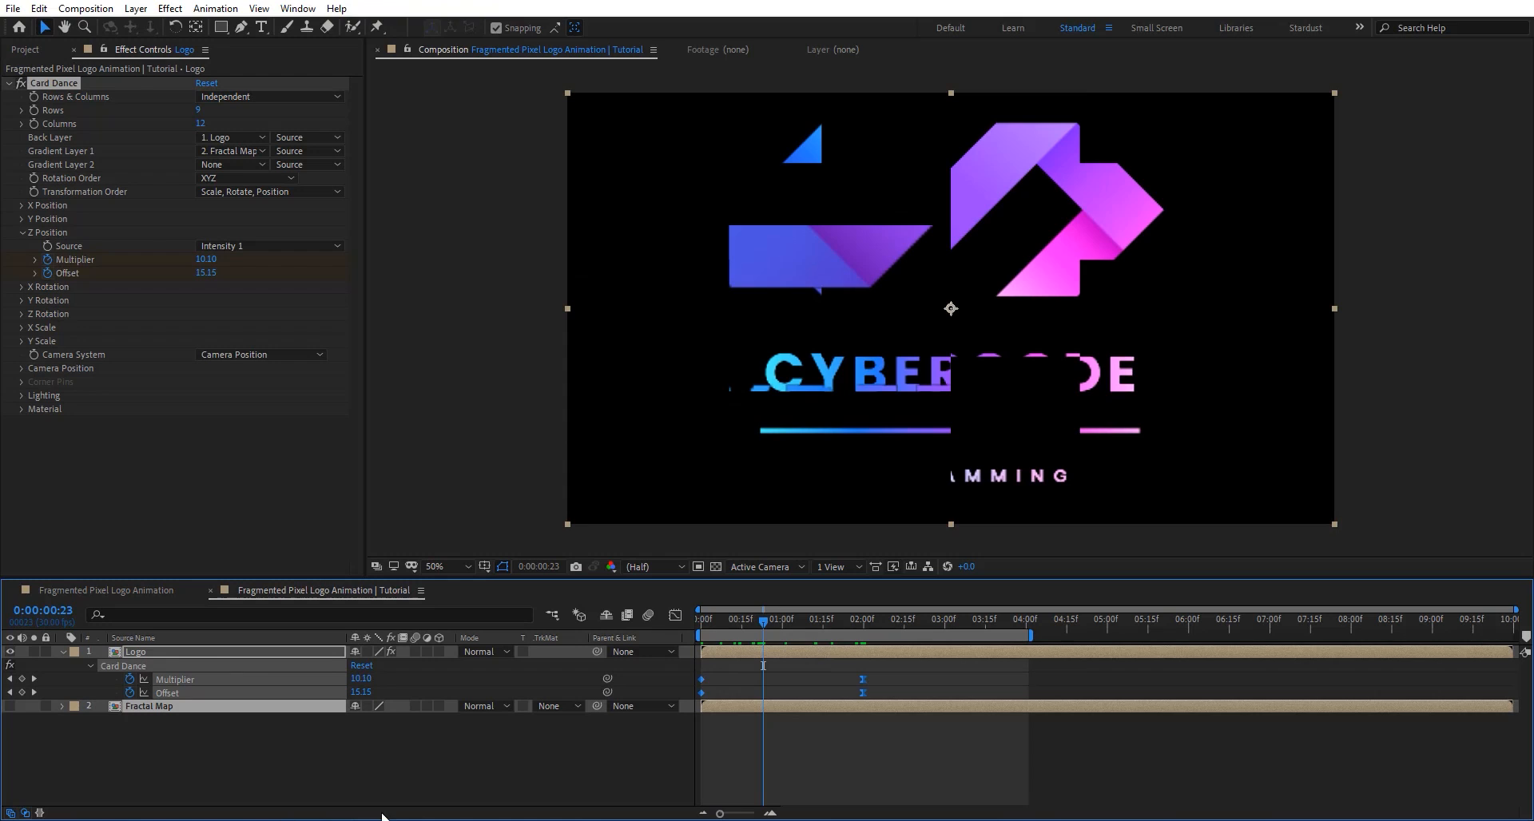
key("ctrl+shift+c")
type("Logo Fragments")
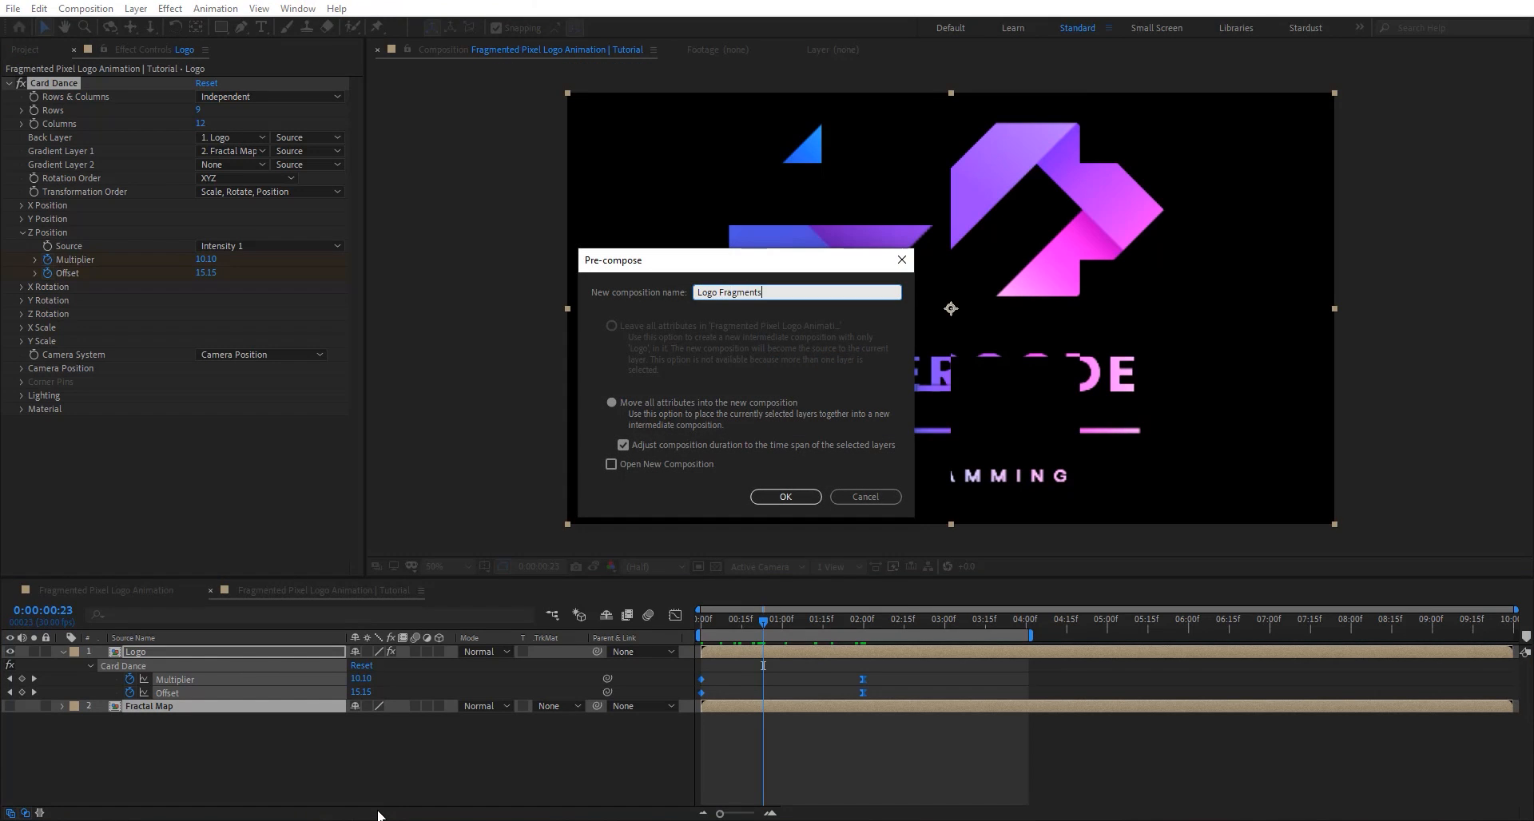
key("Return")
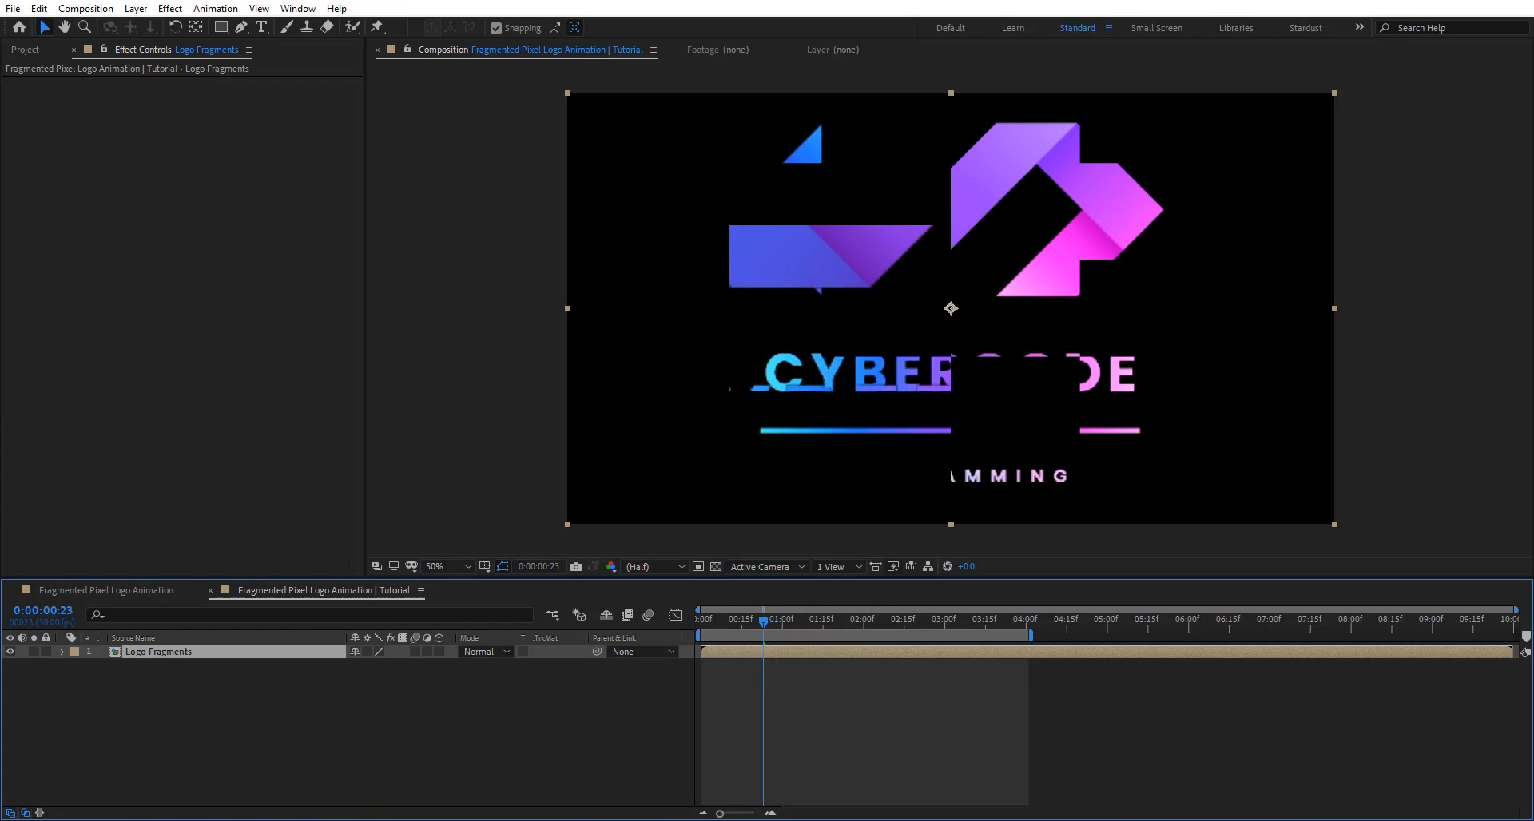
Locate the Logo Fragments composition in the project, duplicate it and rename the copy Logo Fragments Outlines.
double_click(146, 652)
right_click(185, 739)
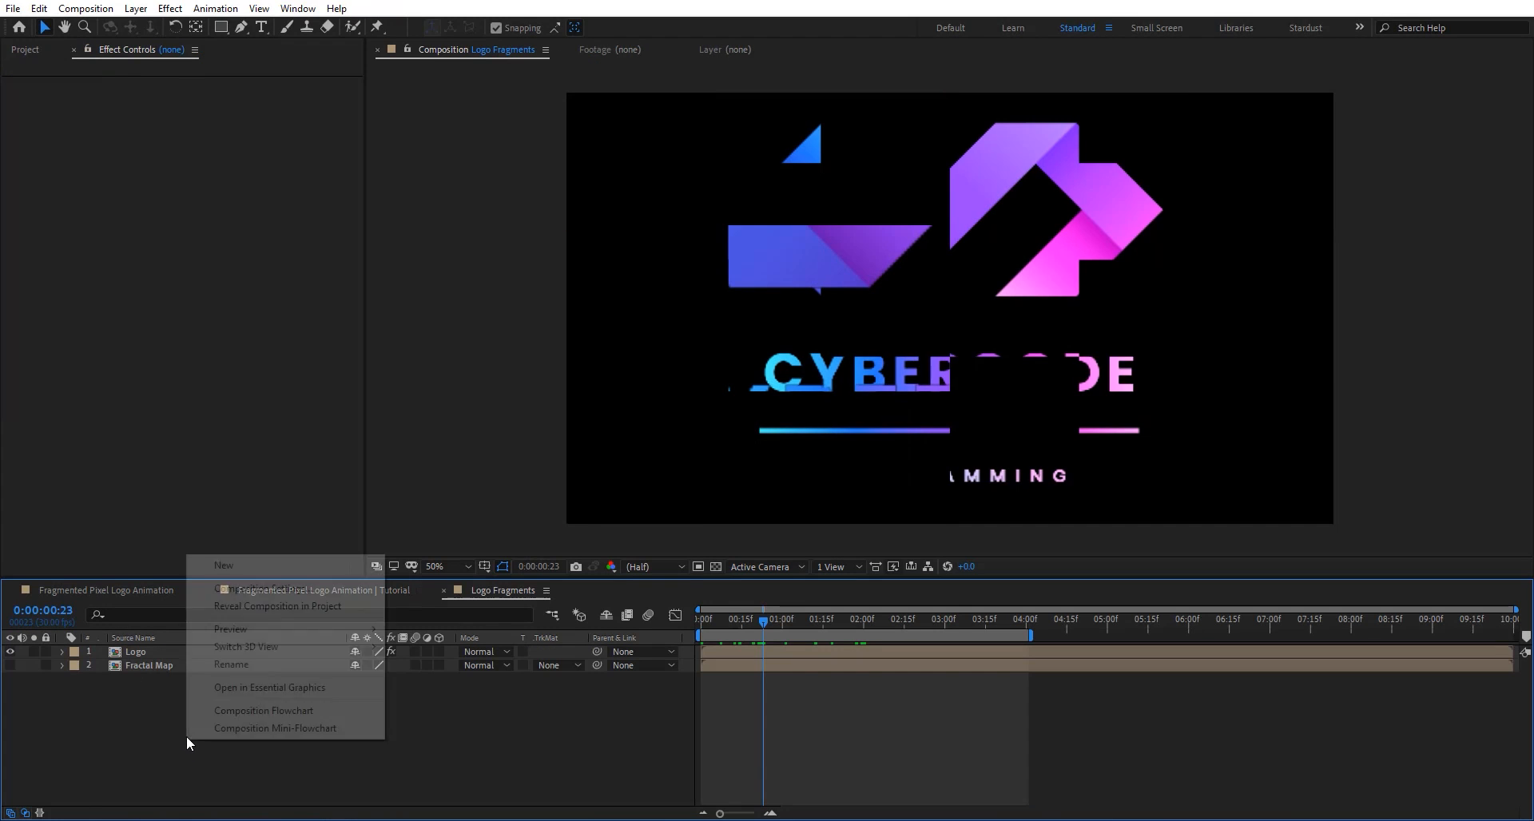
left_click(236, 608)
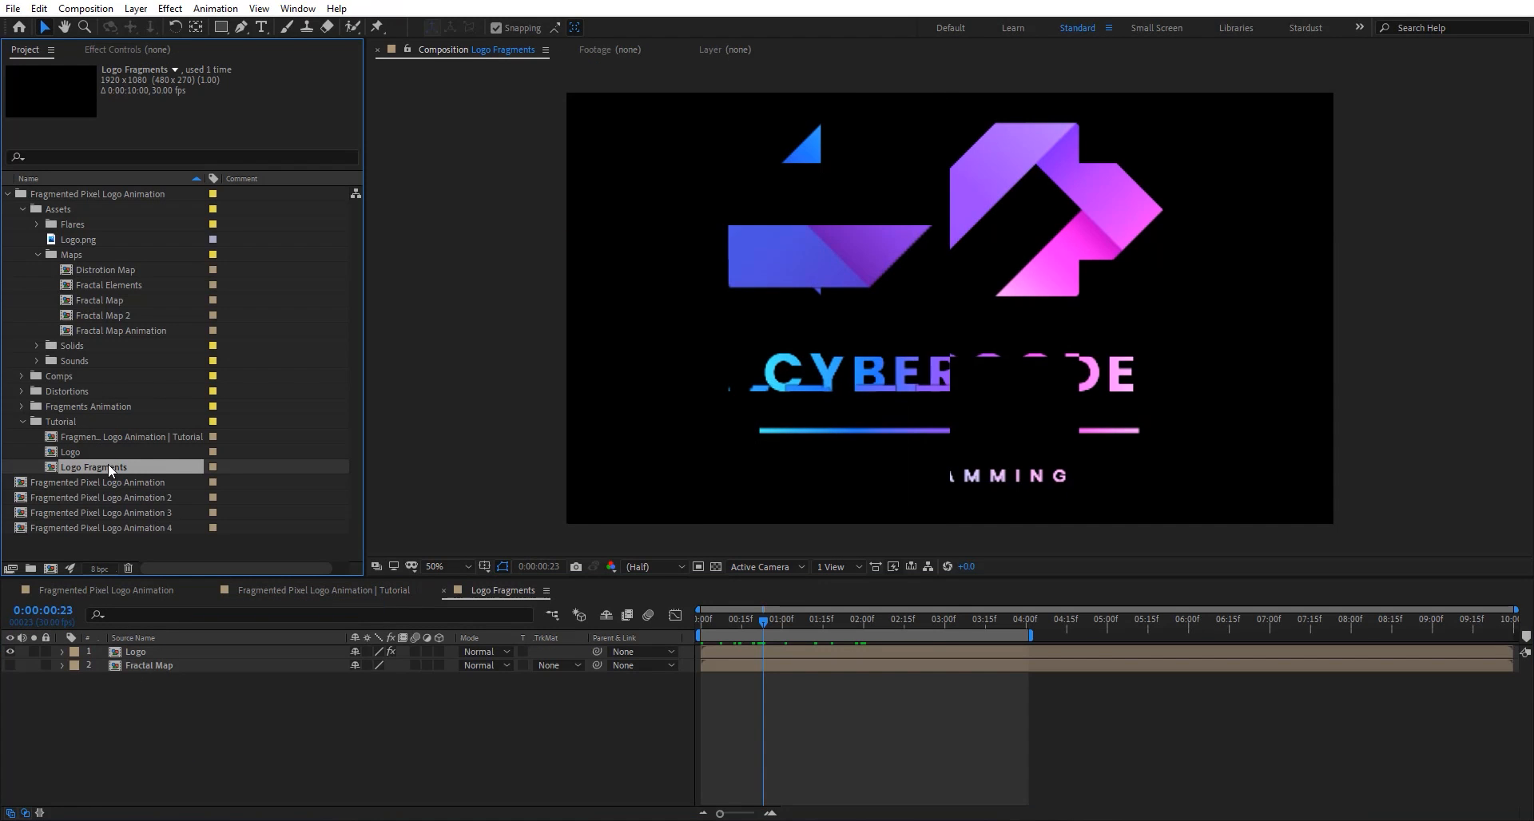
key("ctrl+d")
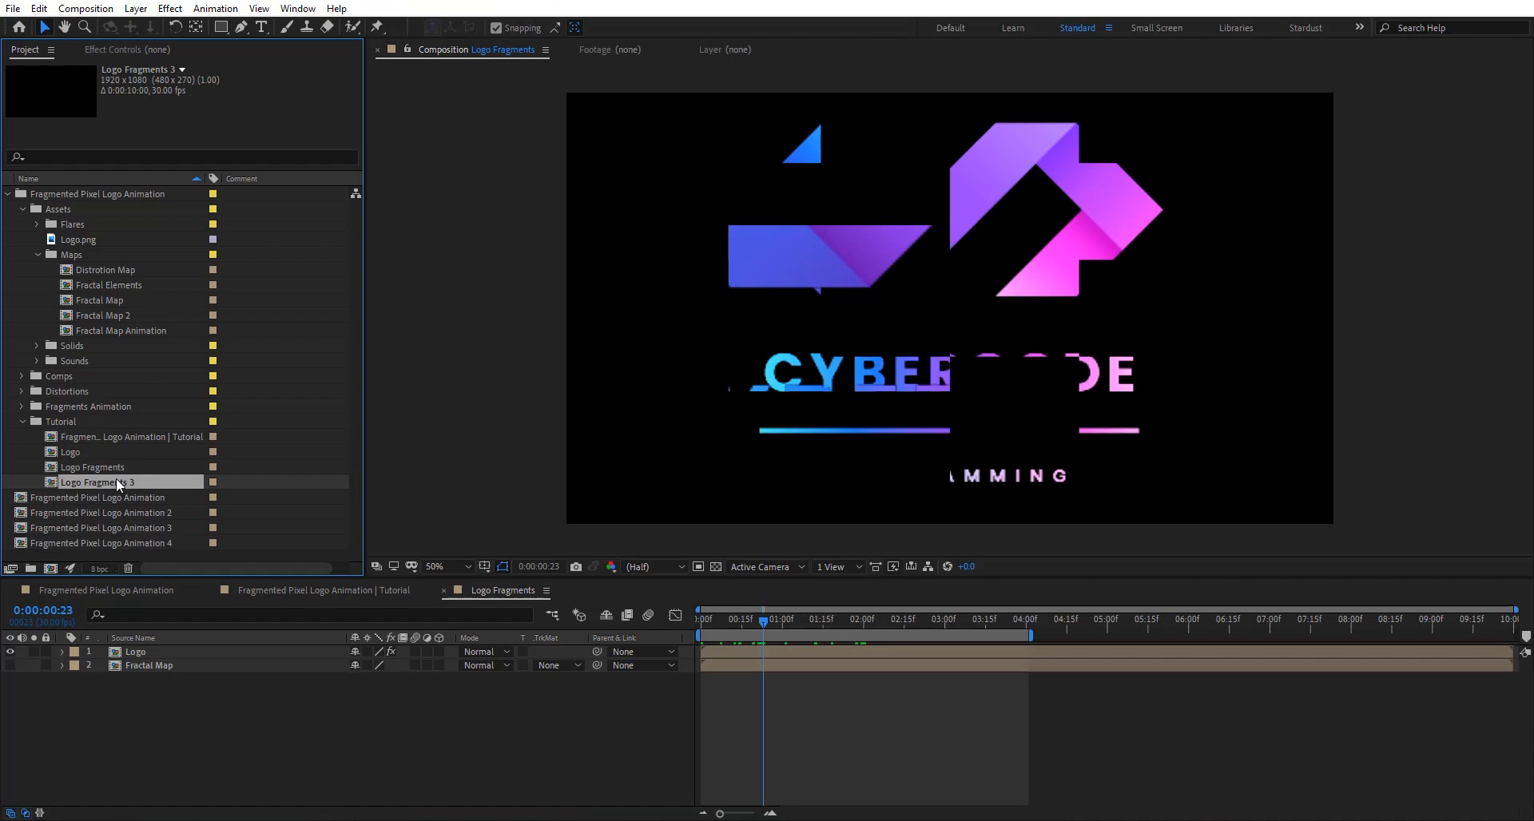
key("Return")
left_click(147, 481)
key("BackSpace")
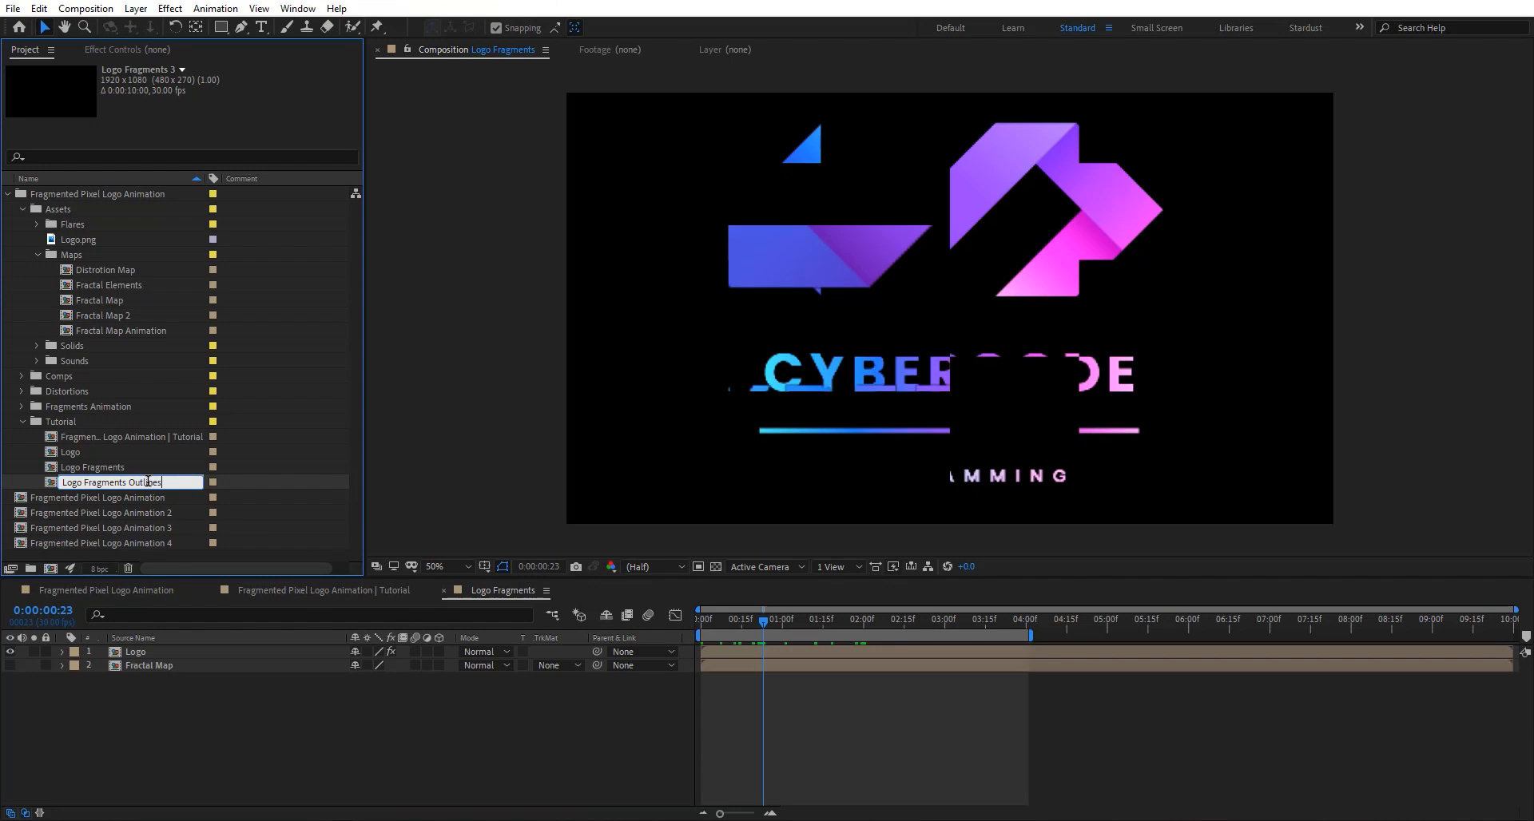
key("Return")
Create a new composition from the Logo composition and rename it Logo Outlines.
left_click_drag(109, 453, 47, 572)
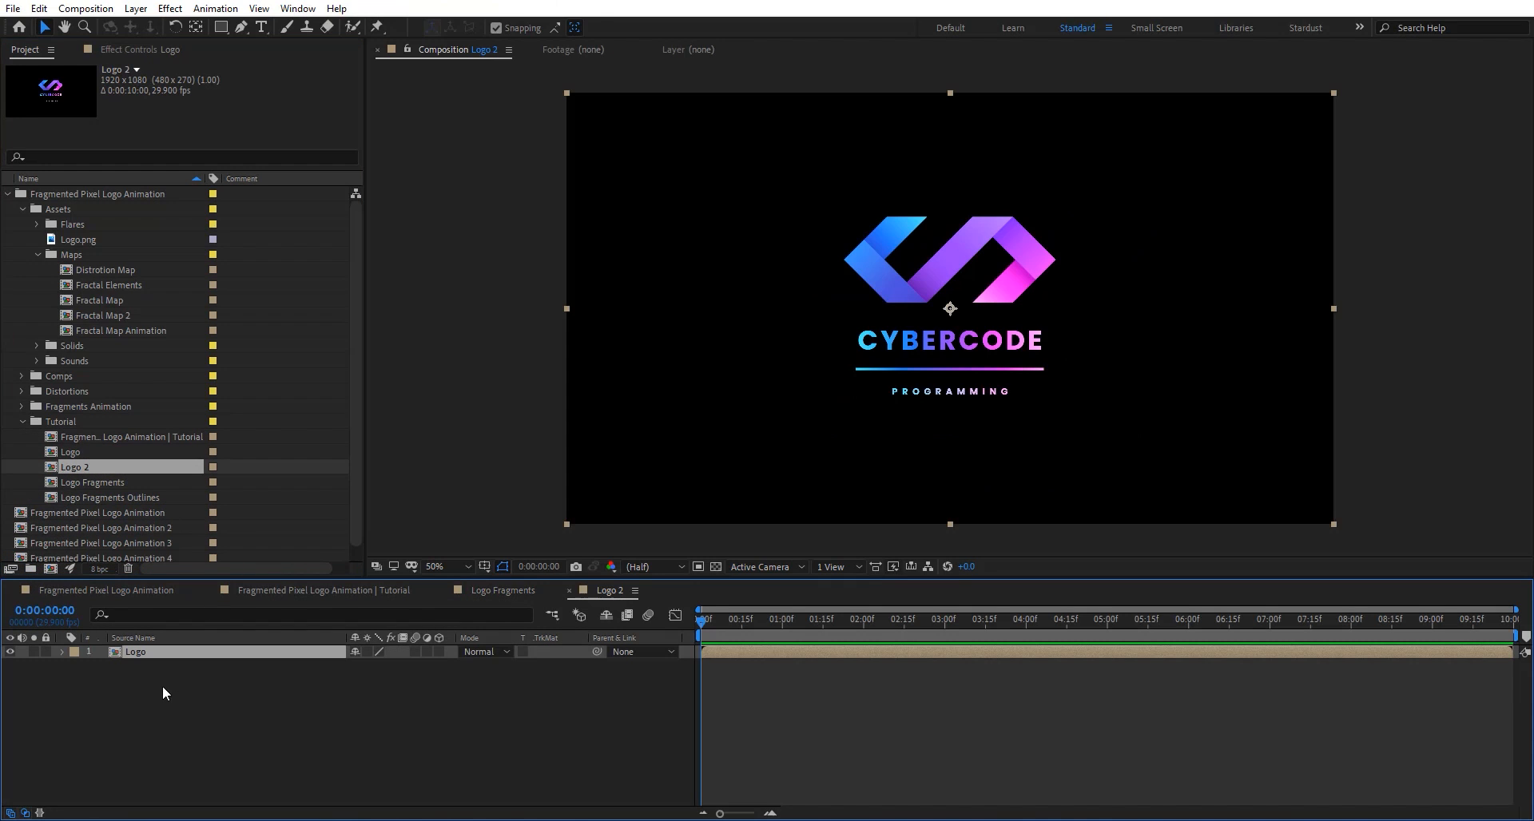
left_click(101, 465)
key("Return")
type("Logo Outlines")
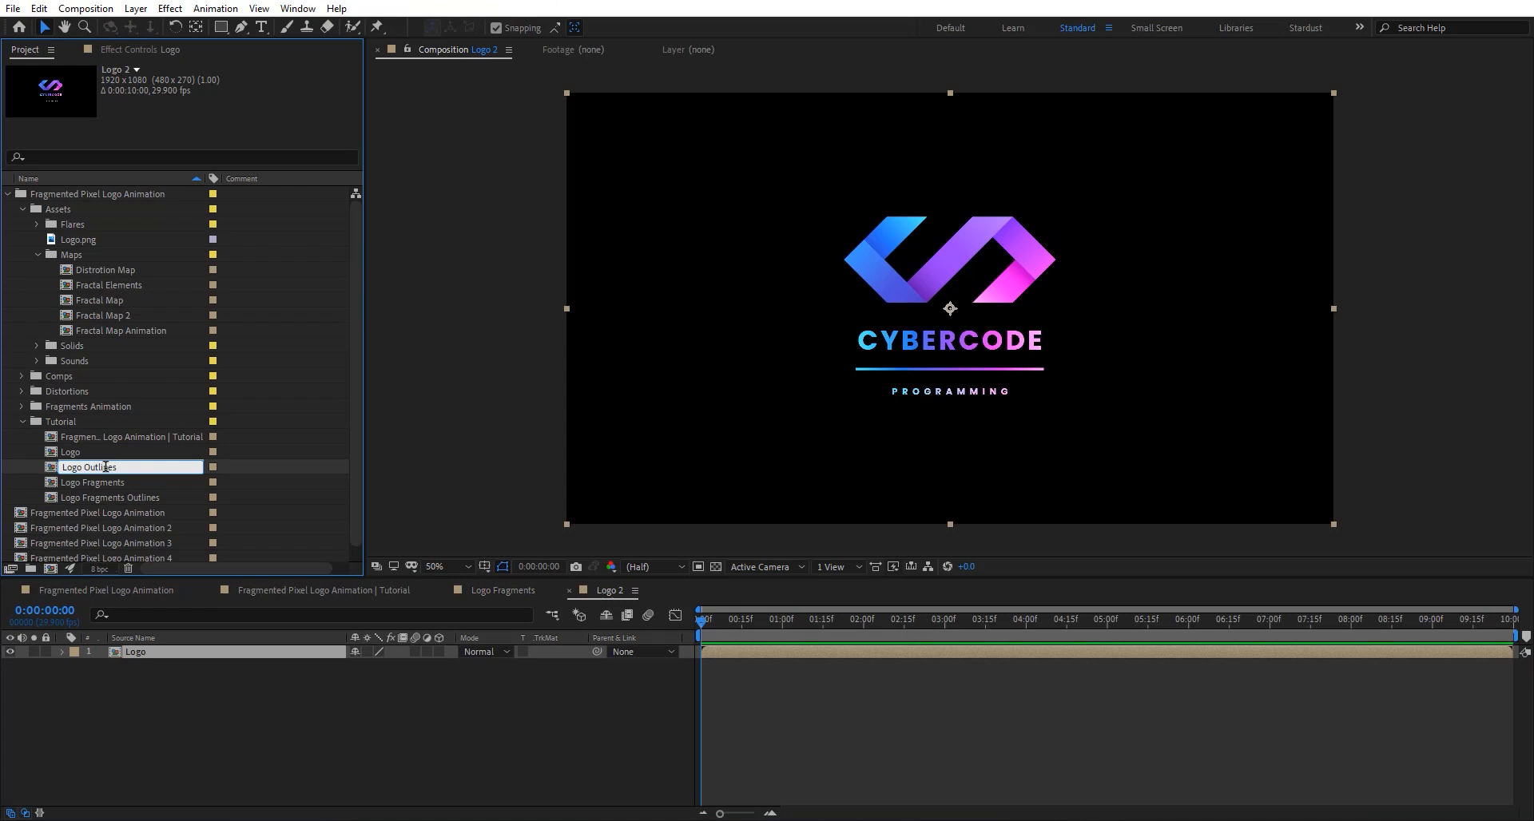
key("Return")
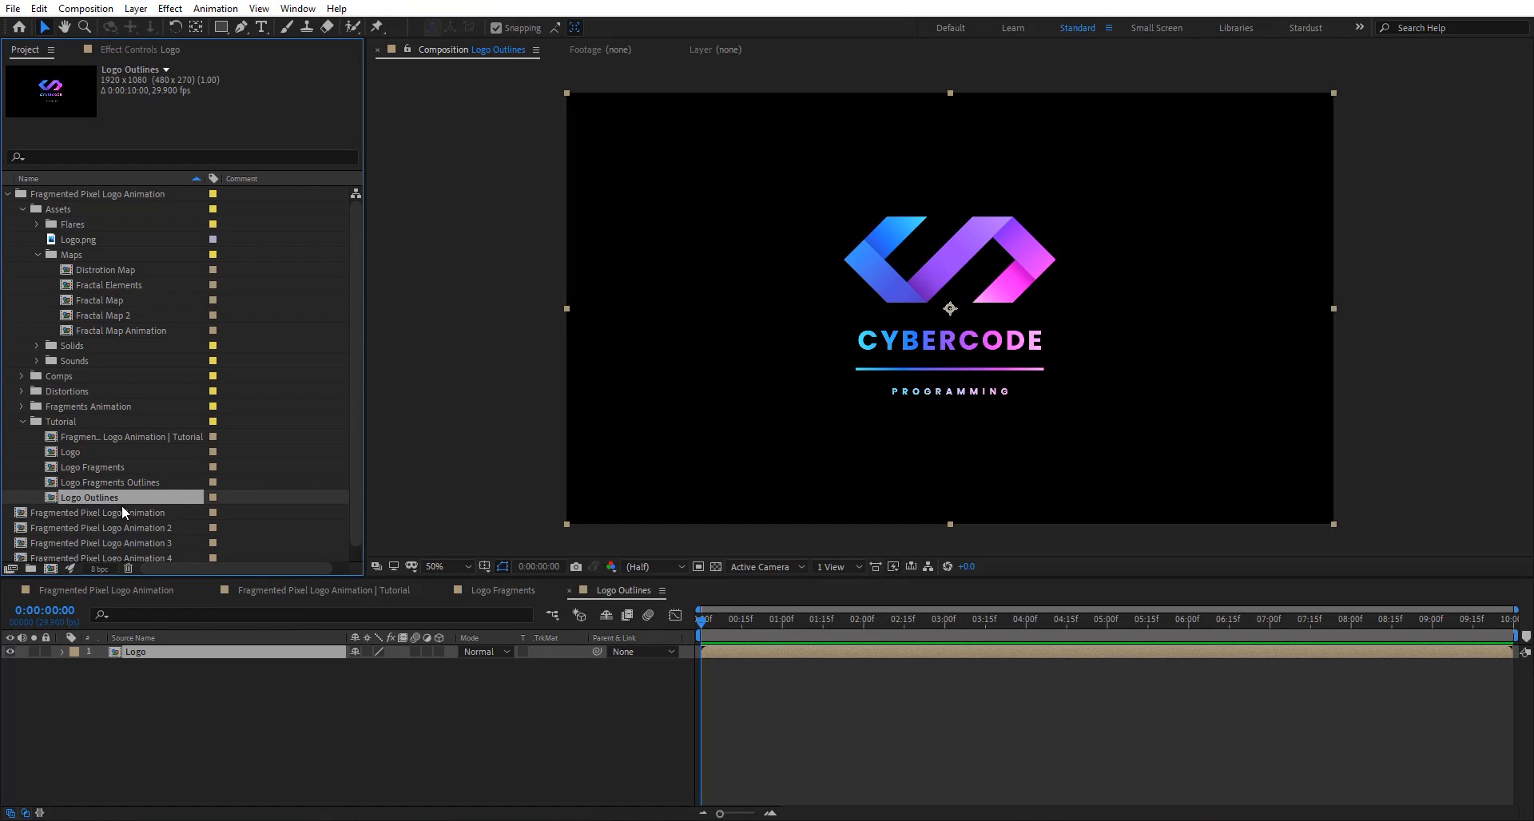
Duplicate the Logo layer in Logo Outlines and set the lower copy's track matte to Alpha Inverted.
double_click(122, 500)
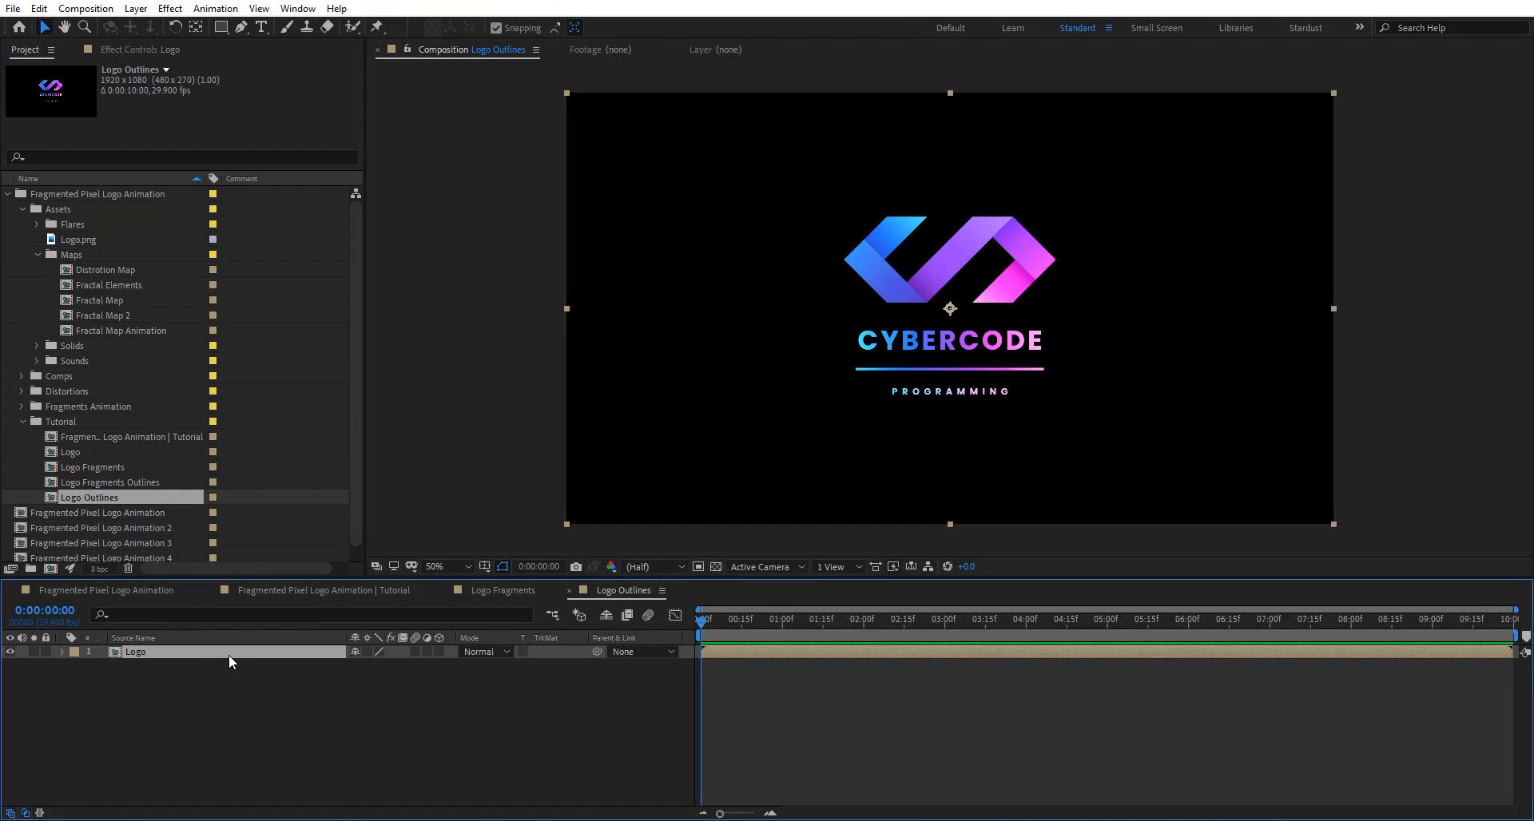
key("ctrl+d")
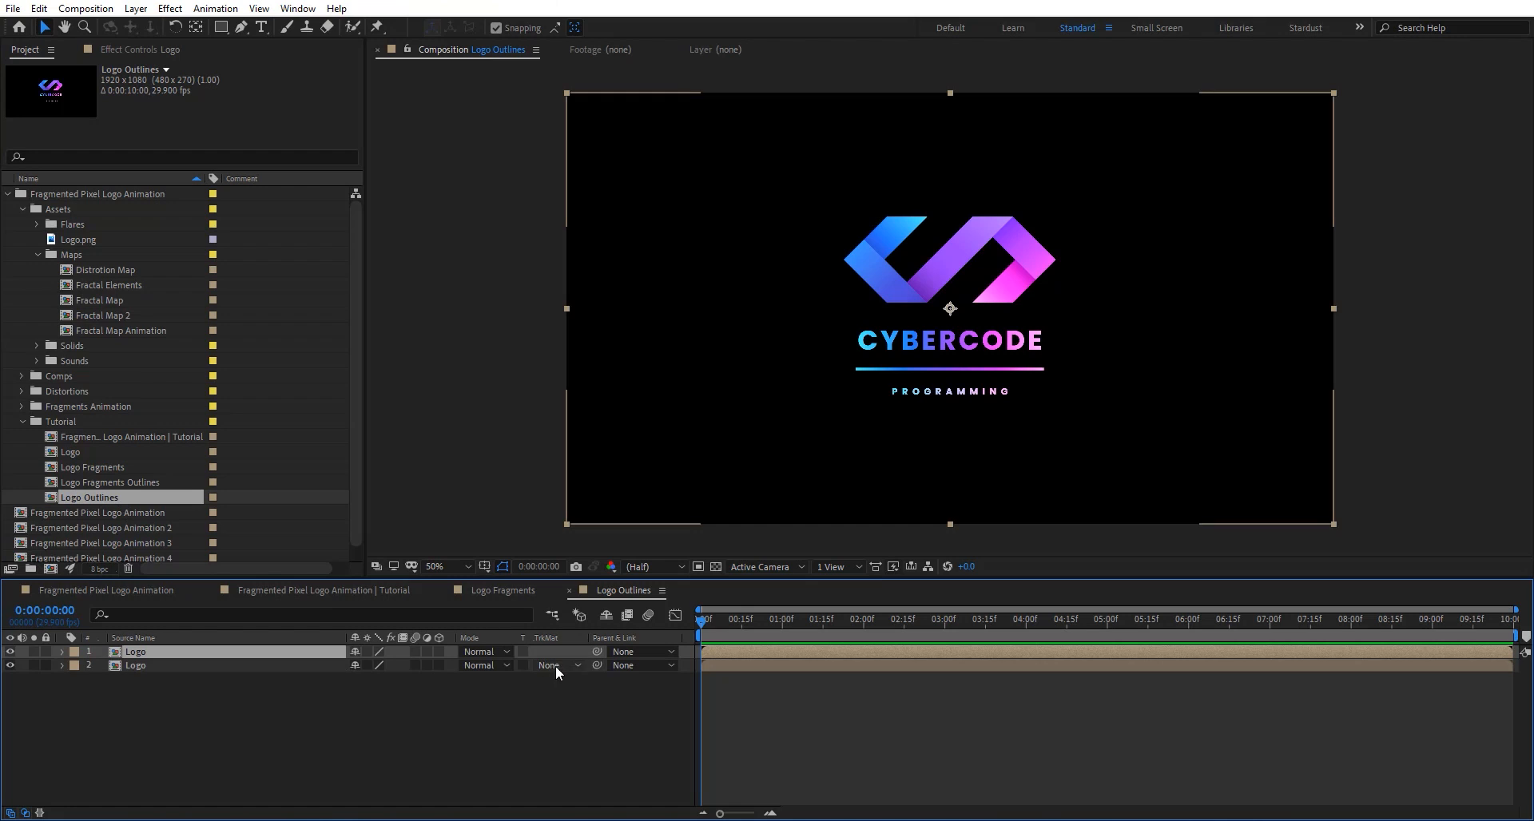
left_click(555, 665)
left_click(632, 723)
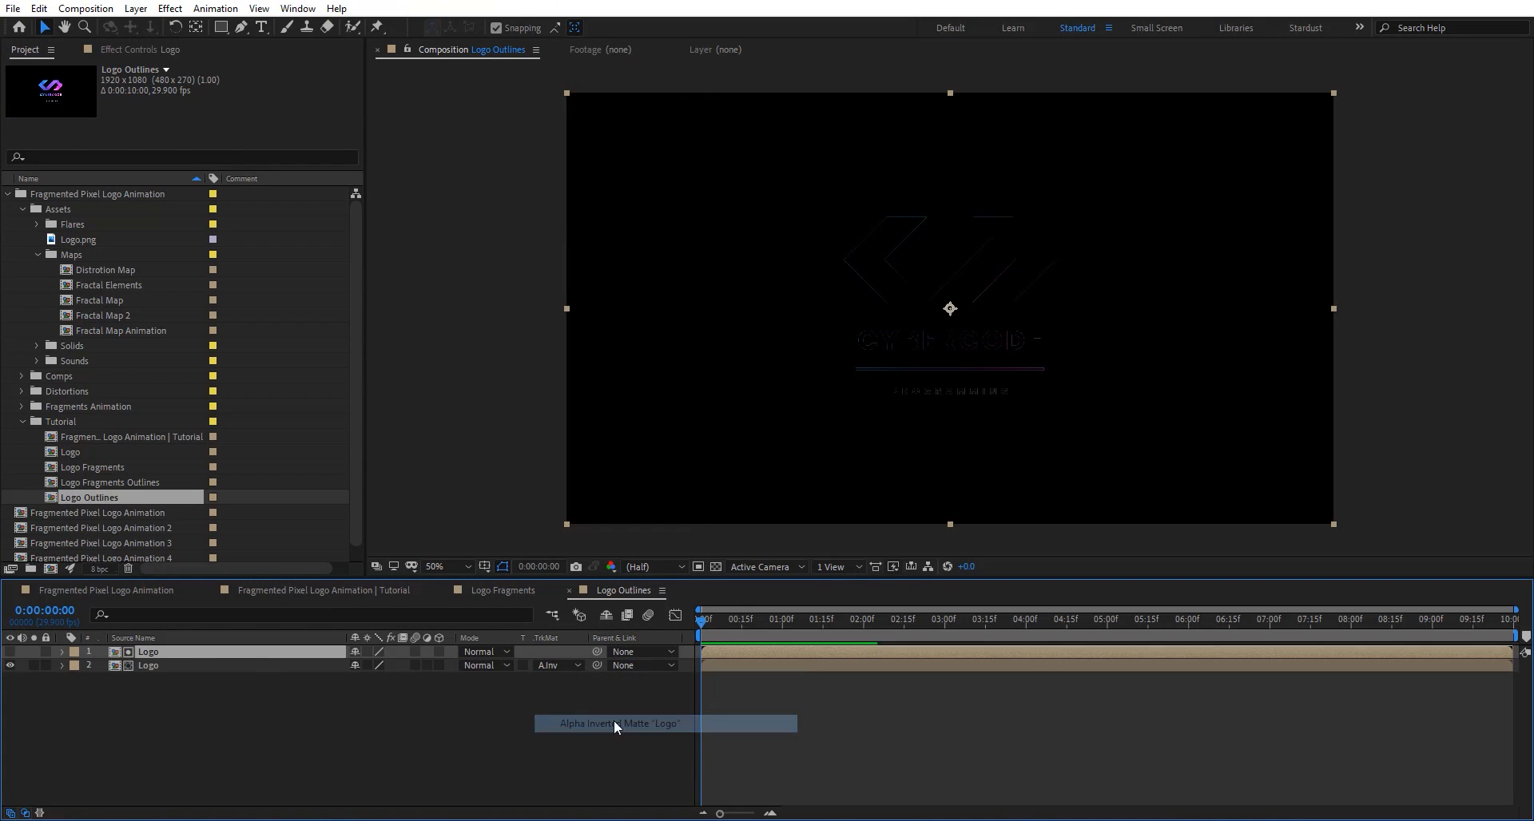
Apply Simple Choker to the upper Logo matte layer, set Choke Matte to 0.90 and check the outline against transparency.
key("ctrl+space")
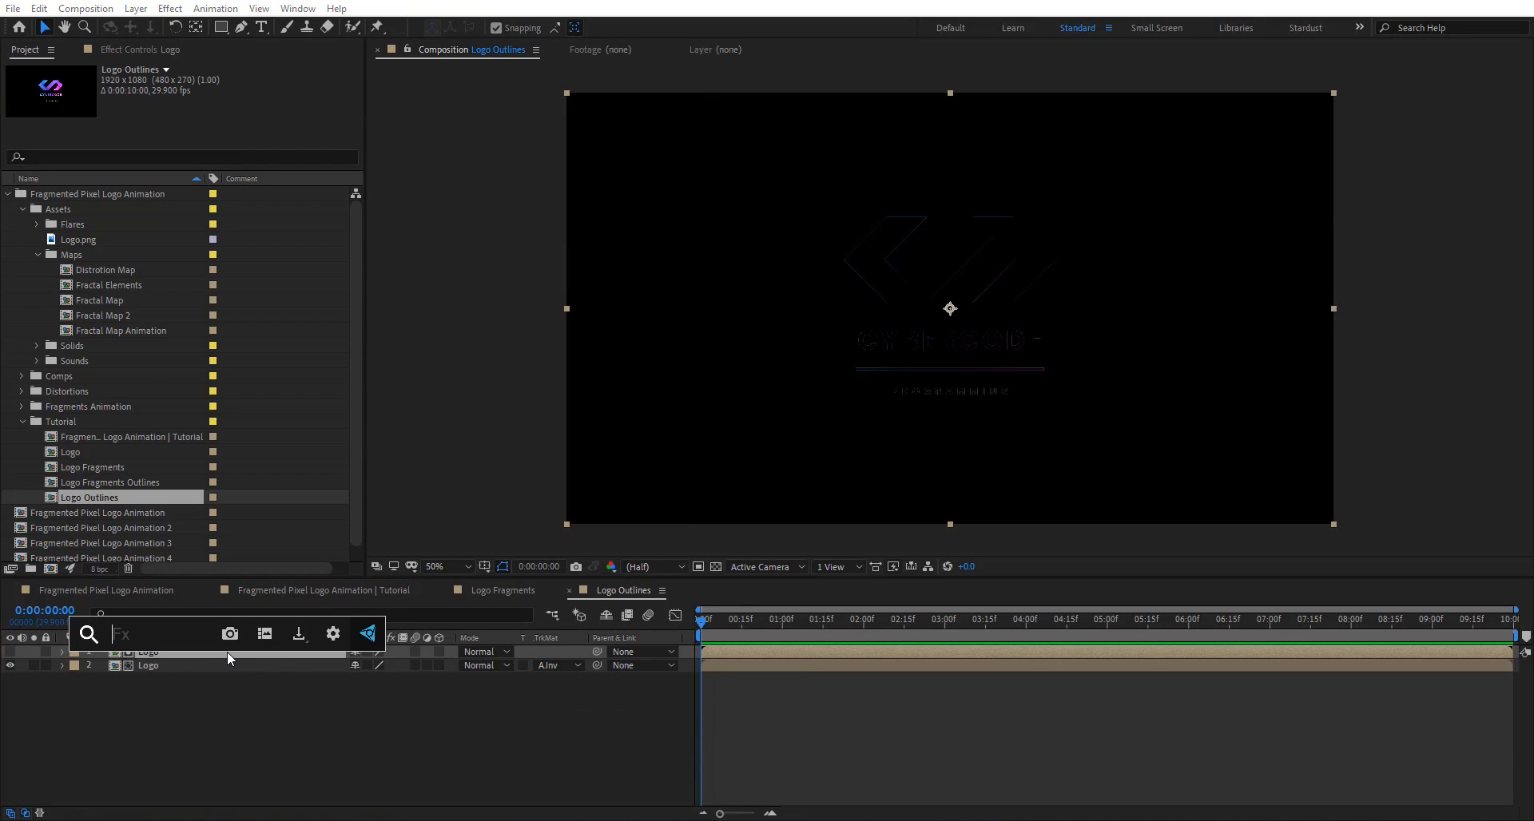
type("sim")
left_click(210, 665)
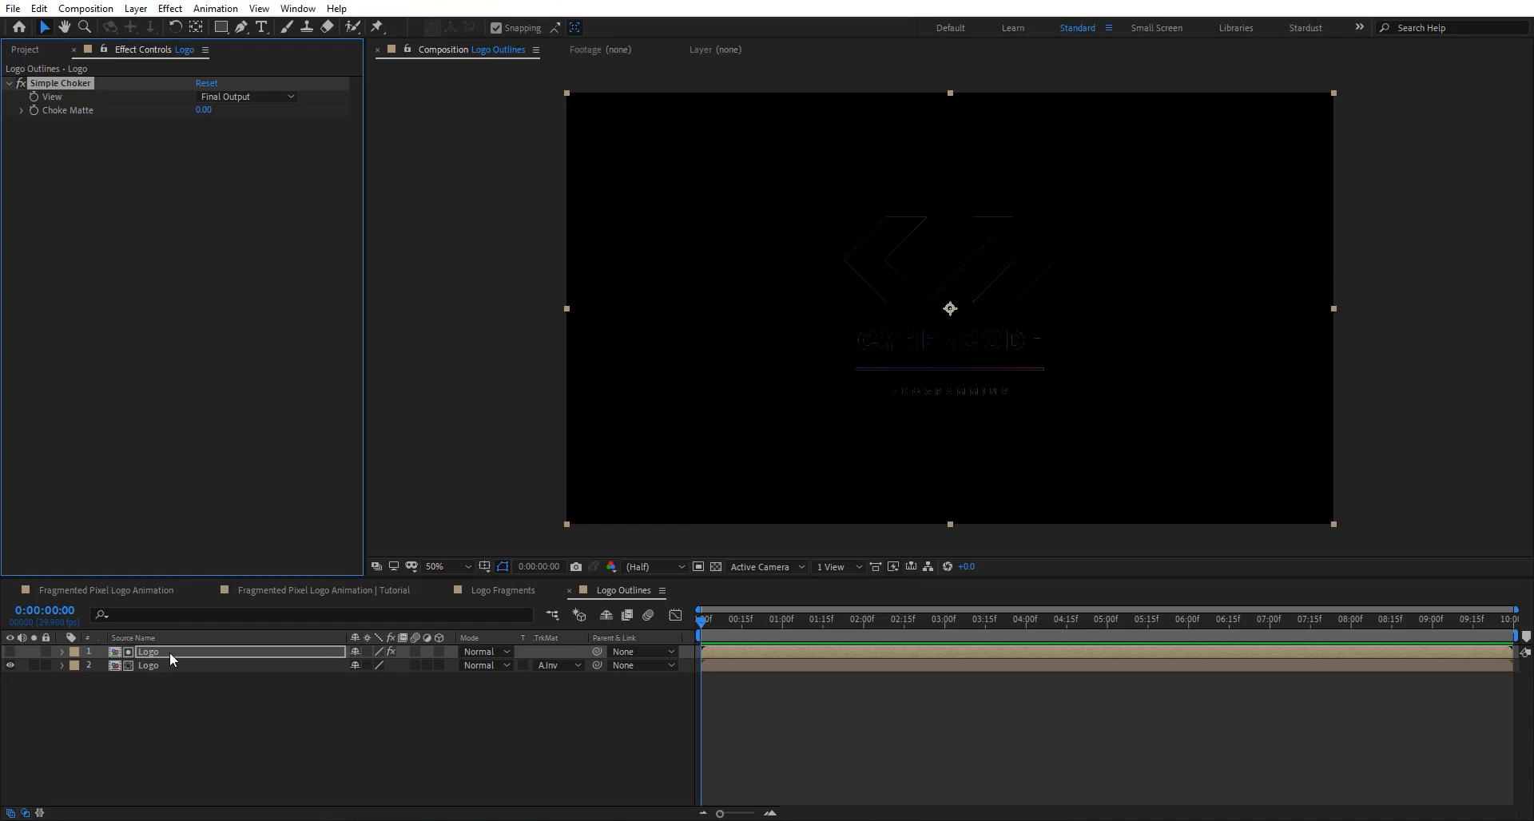
mouse_move(209, 111)
left_mouse_down()
mouse_move(239, 111)
mouse_move(215, 113)
left_mouse_up()
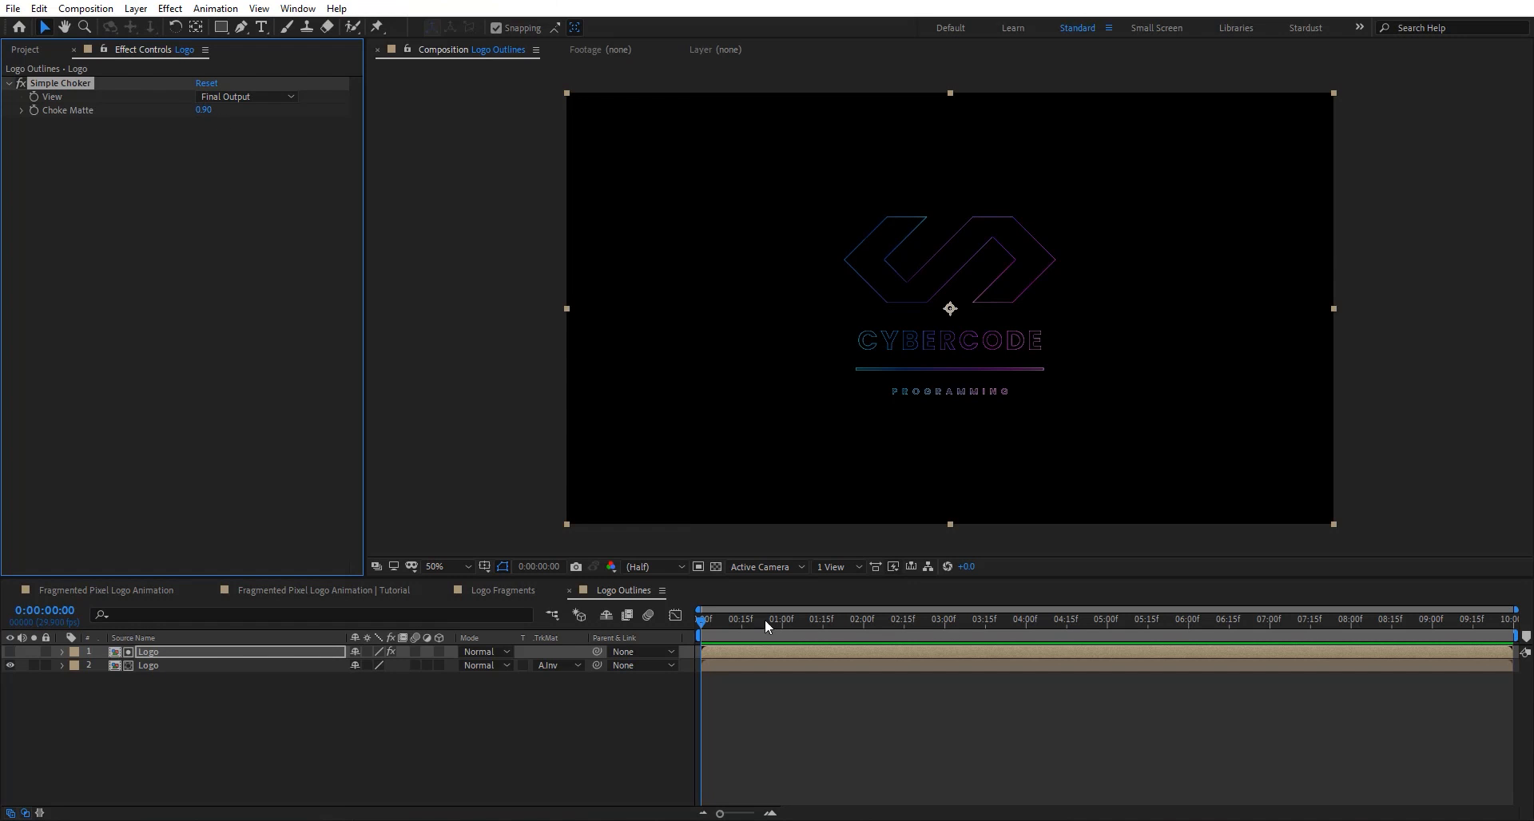
left_click(717, 567)
left_click(716, 567)
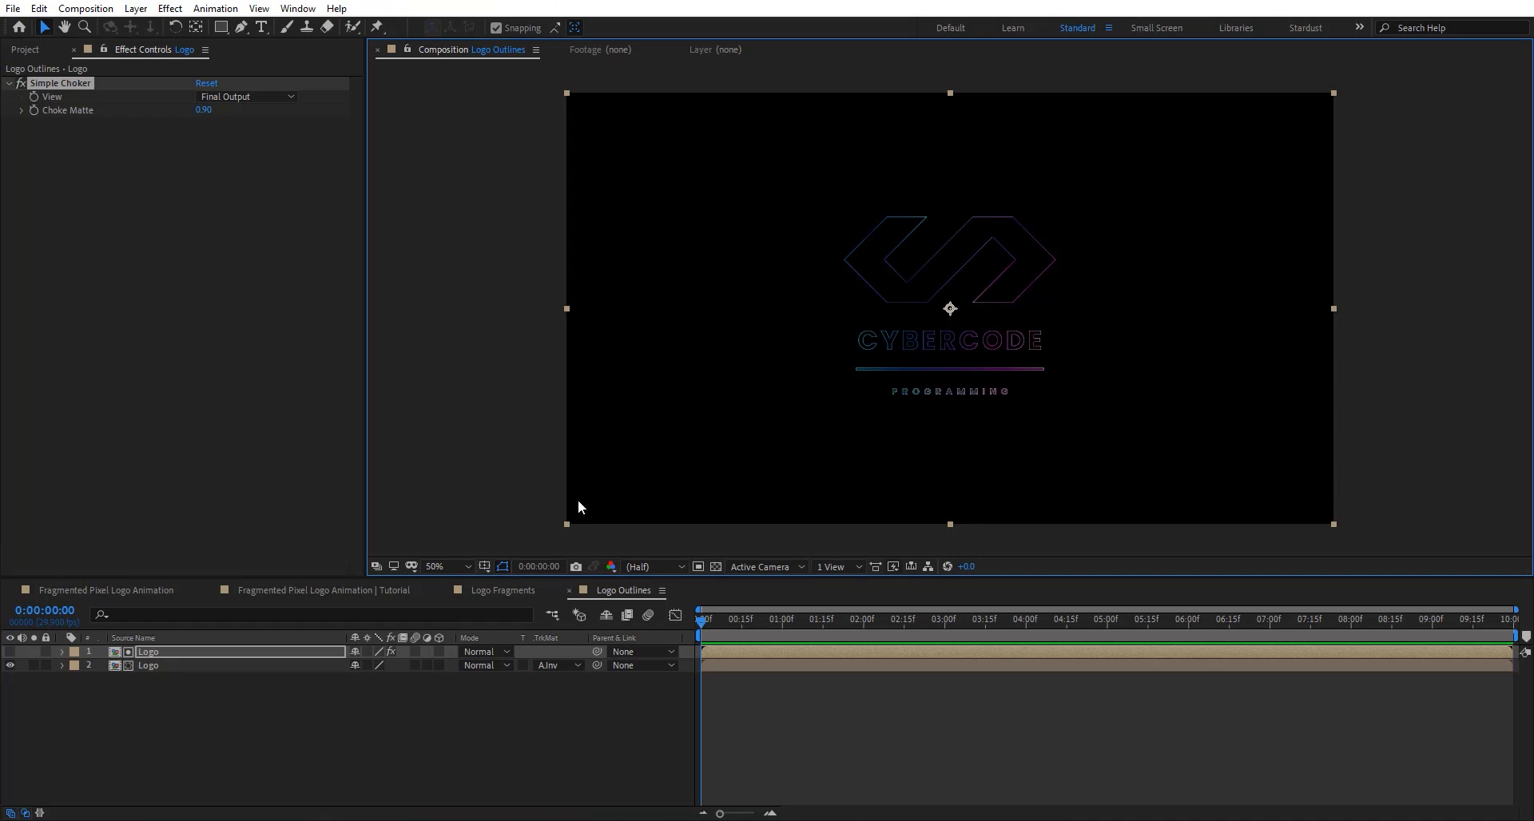
Apply a Fill effect to the lower Logo layer and set its color to white (ffffff).
left_click(292, 662)
key("ctrl+space")
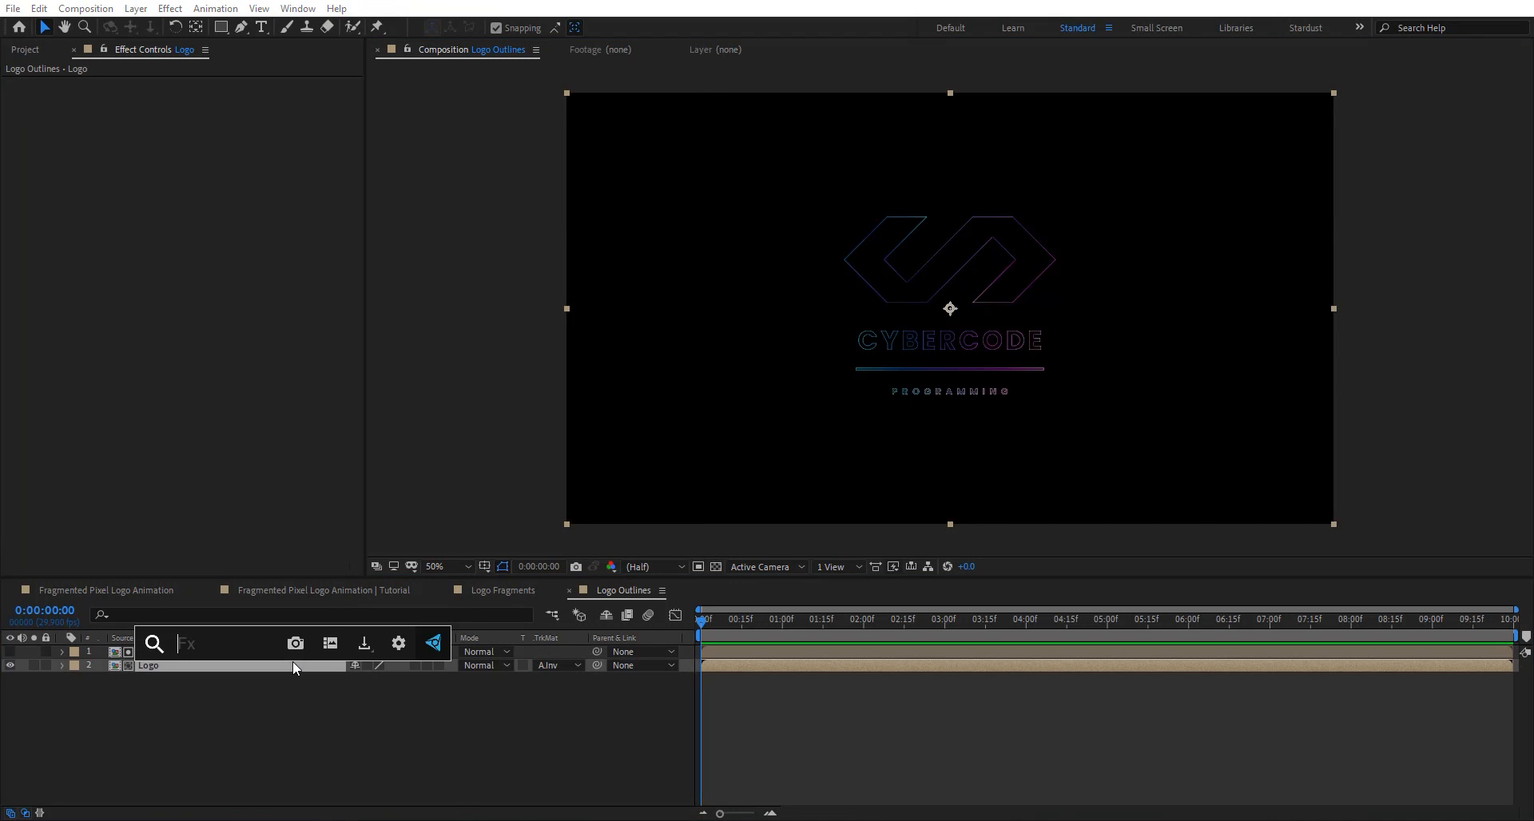
type("fill")
left_click(293, 663)
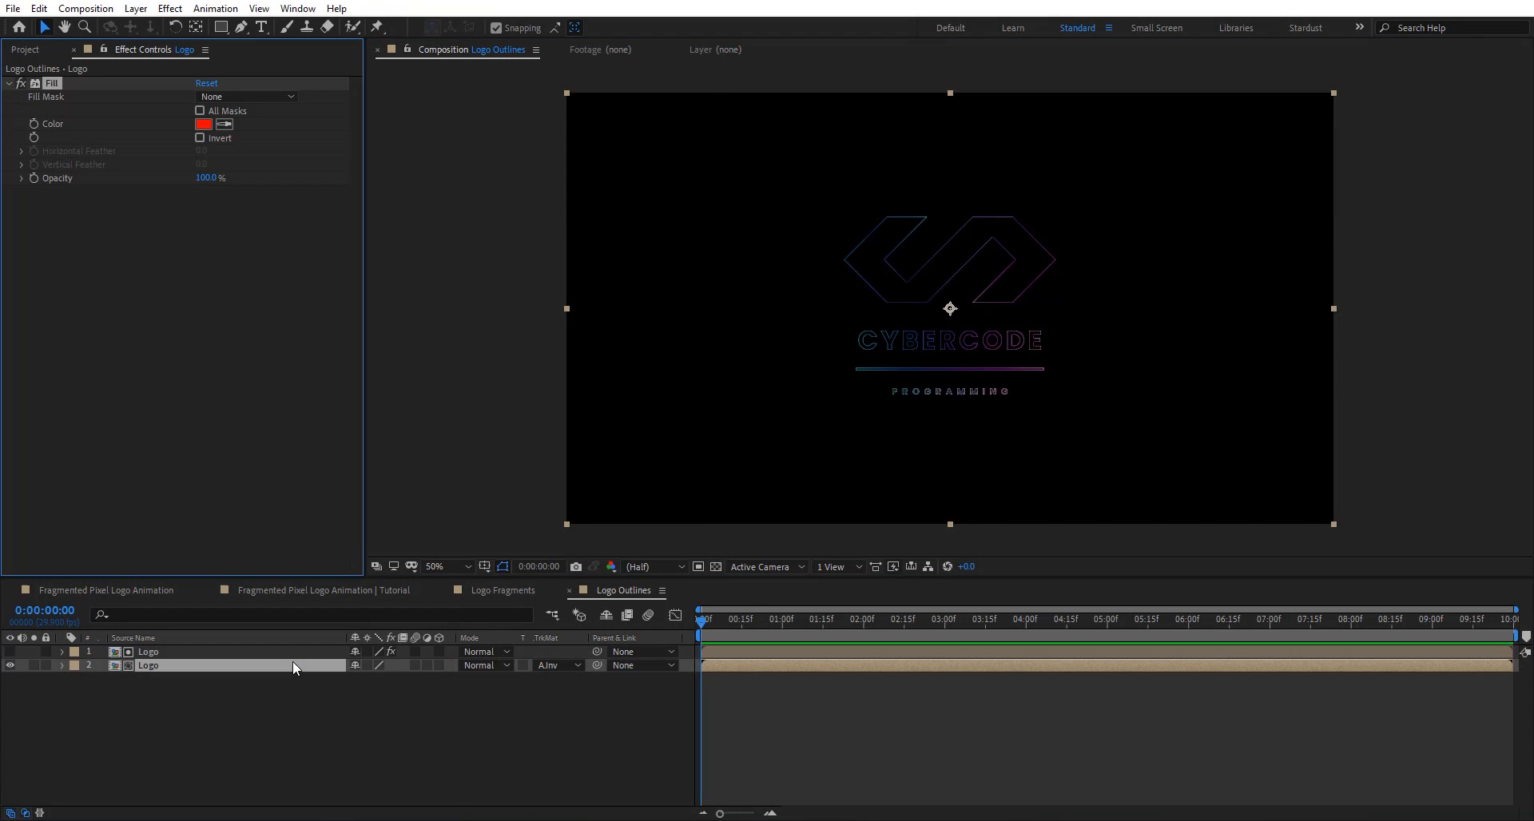
left_click(203, 124)
type("ffffff")
left_click(538, 385)
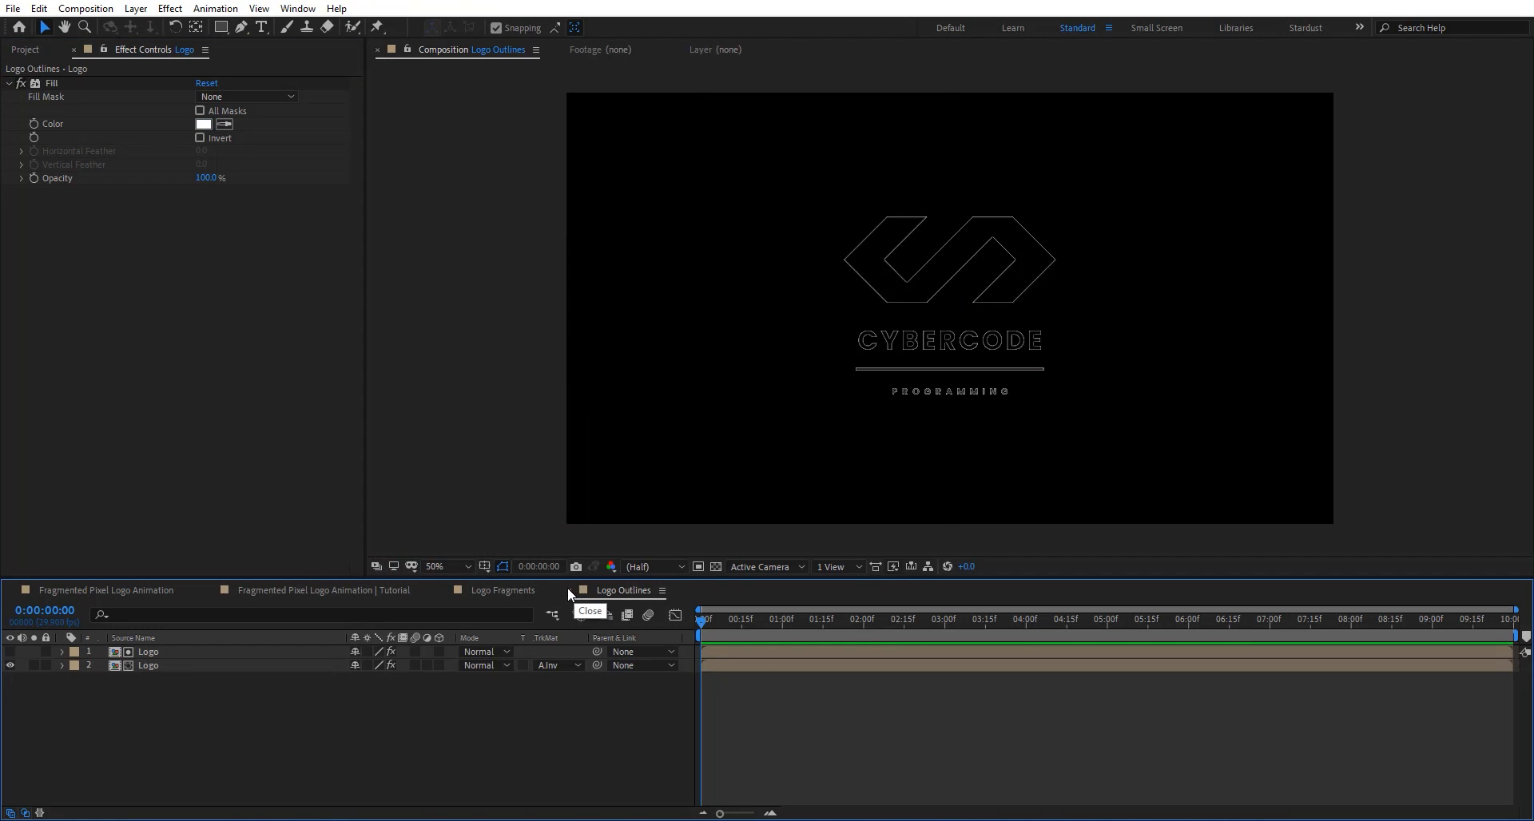
In Logo Fragments Outlines, replace the Logo layer's source with the Logo Outlines composition and scrub through to 0:00:02:08.
left_click(569, 590)
left_click(26, 50)
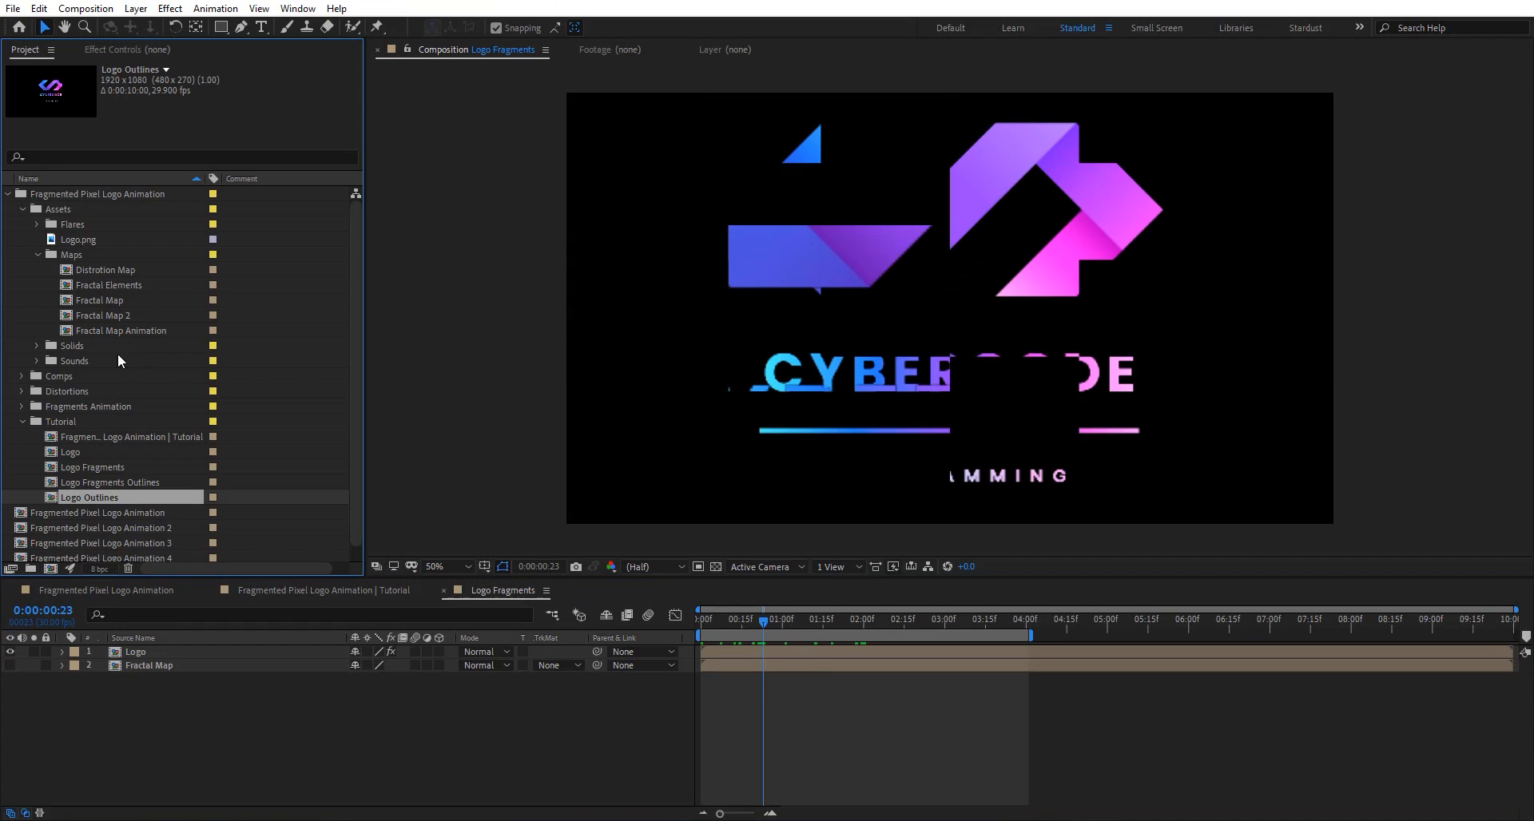
double_click(124, 483)
left_click(177, 652)
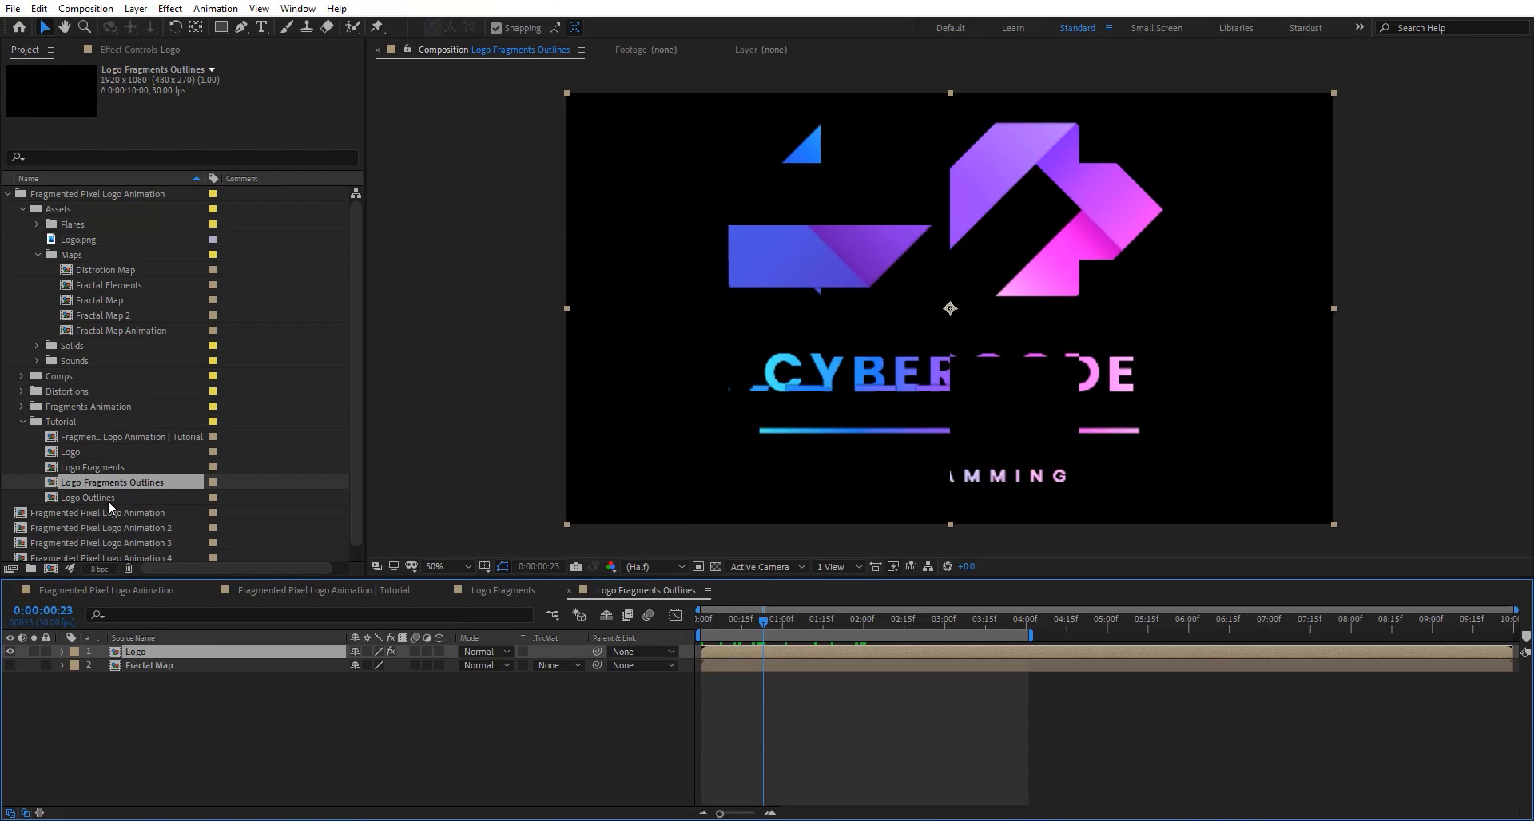
left_click_drag(108, 499, 190, 651)
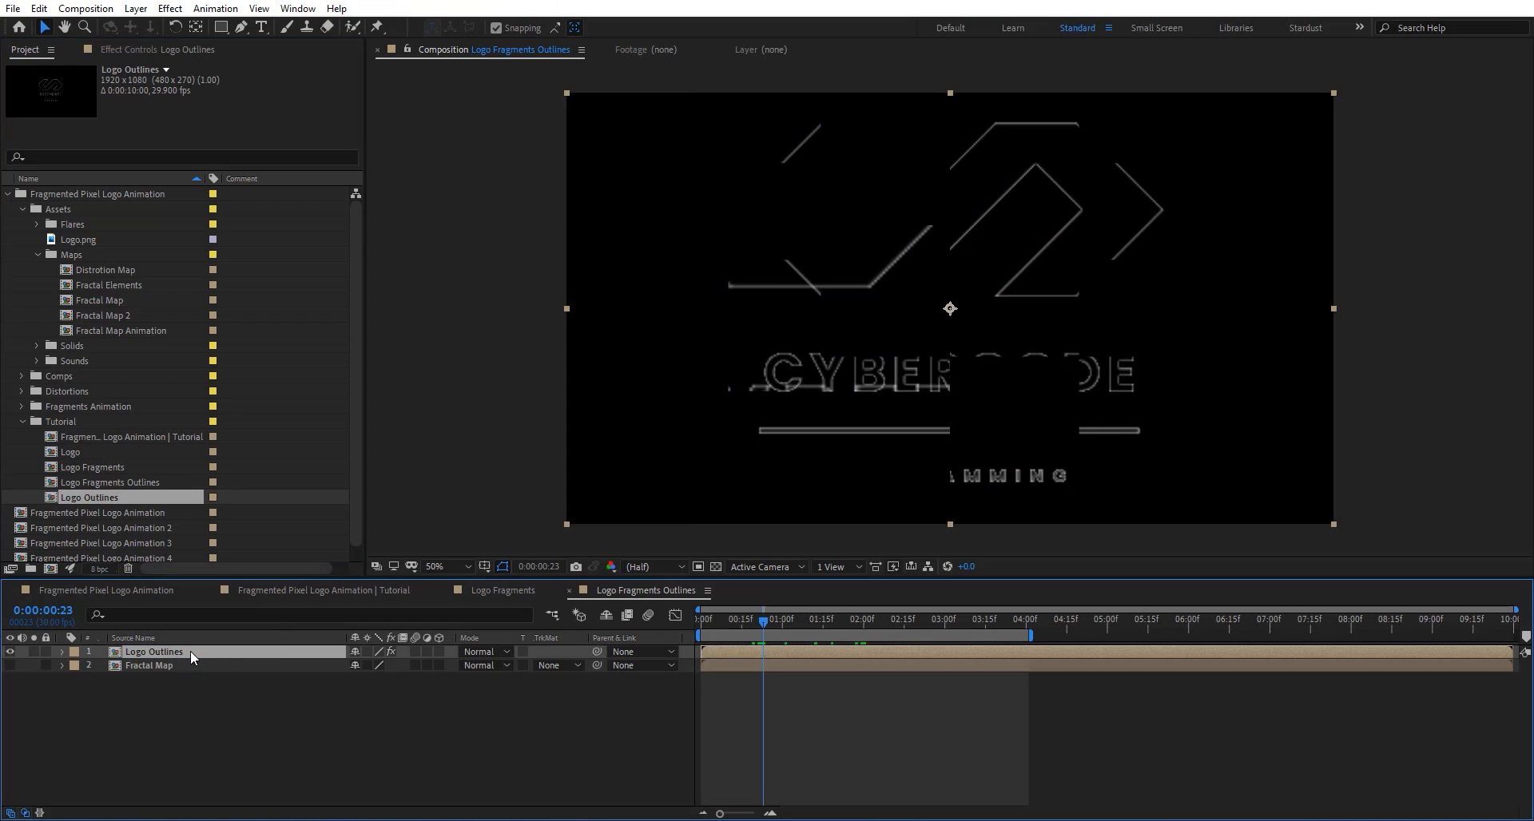
left_click_drag(762, 618, 885, 631)
Duplicate the Logo Fragments Outlines composition in the project and rename the copy Logo Fragments Dots.
left_click(150, 481)
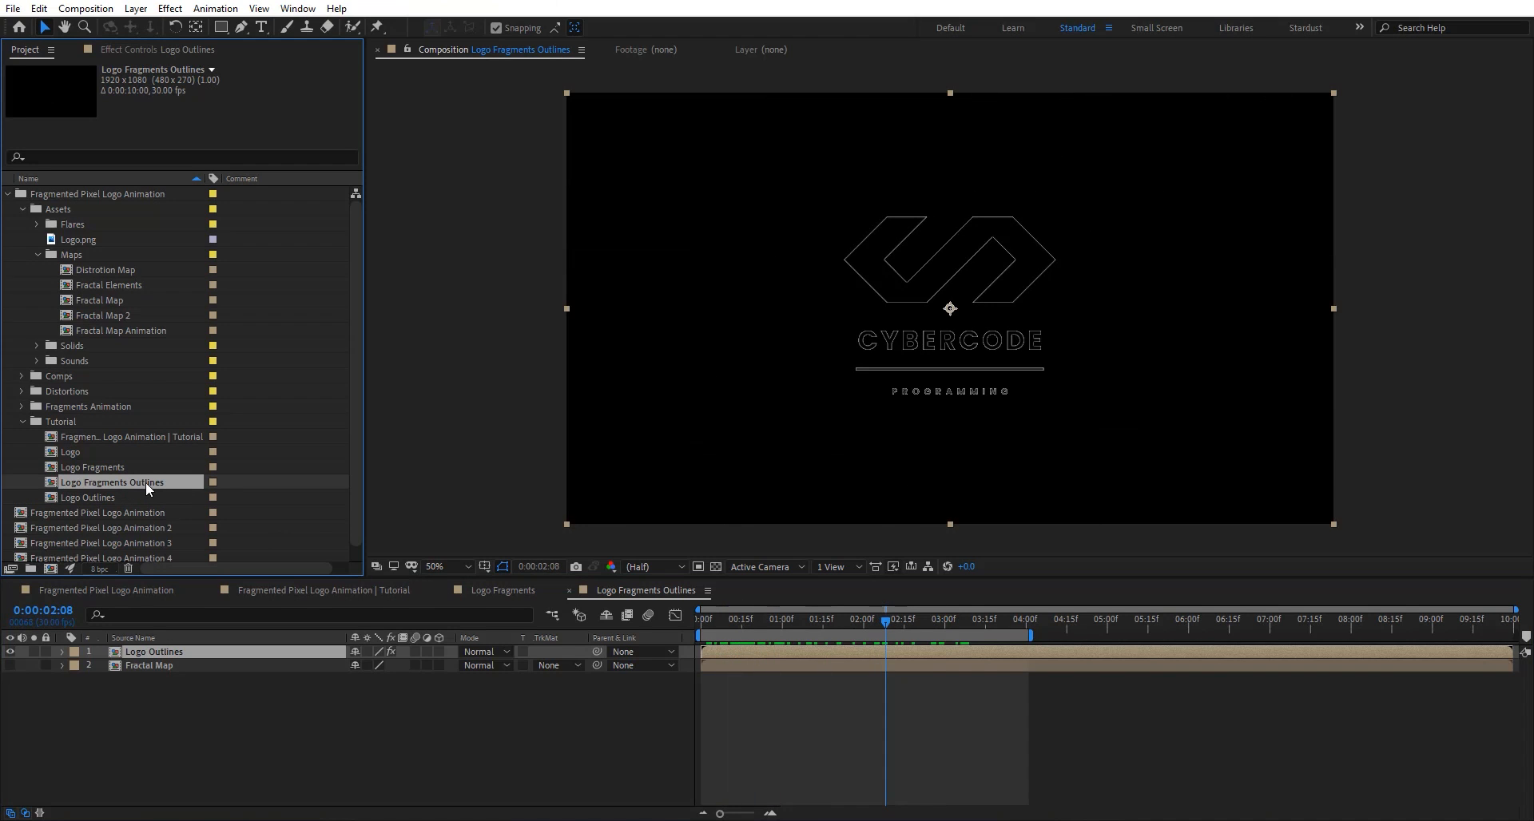
key("ctrl+d")
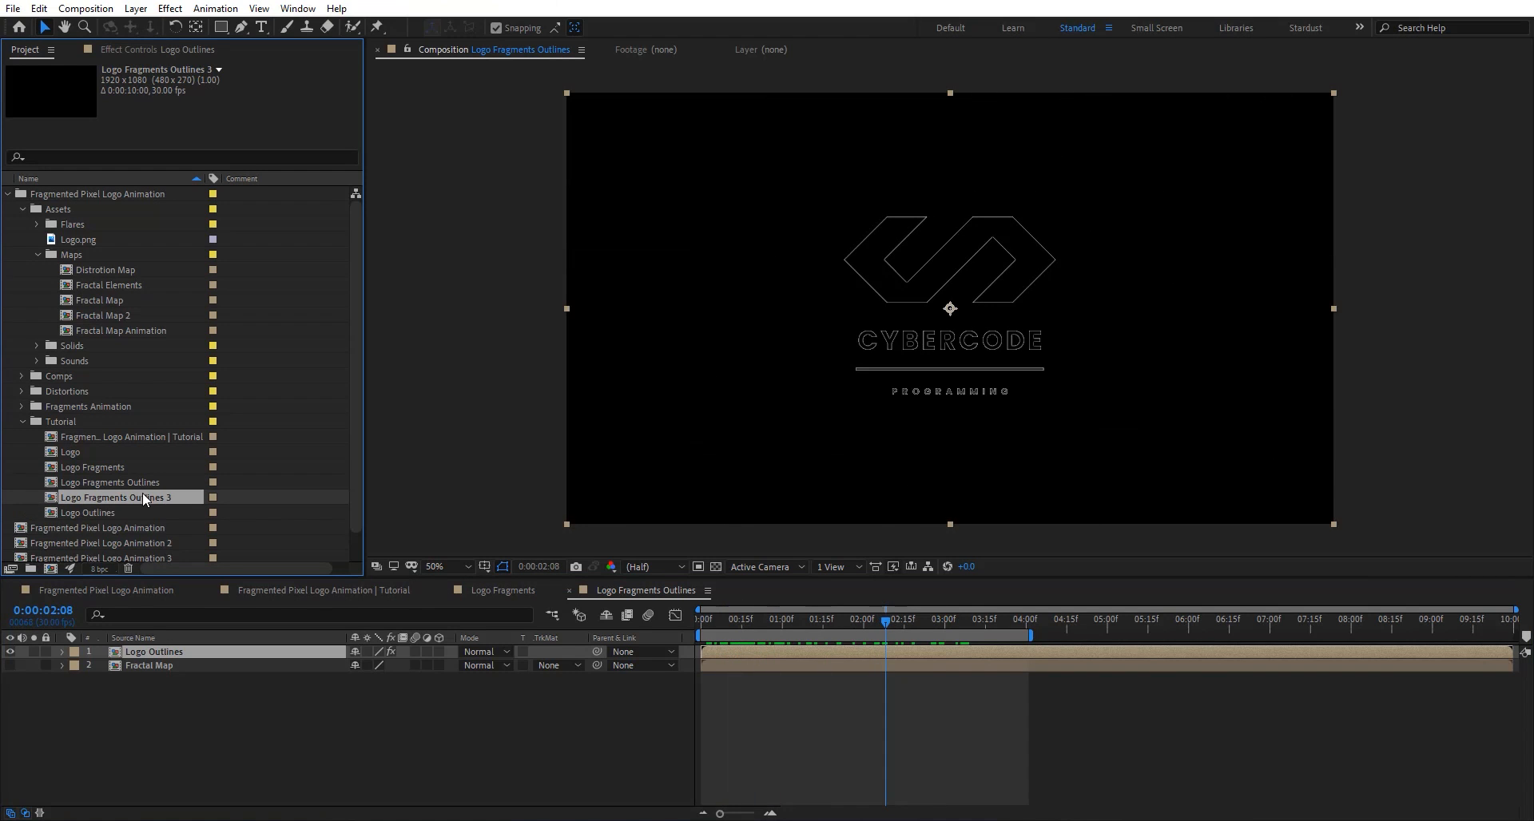
key("Return")
left_click_drag(128, 497, 238, 499)
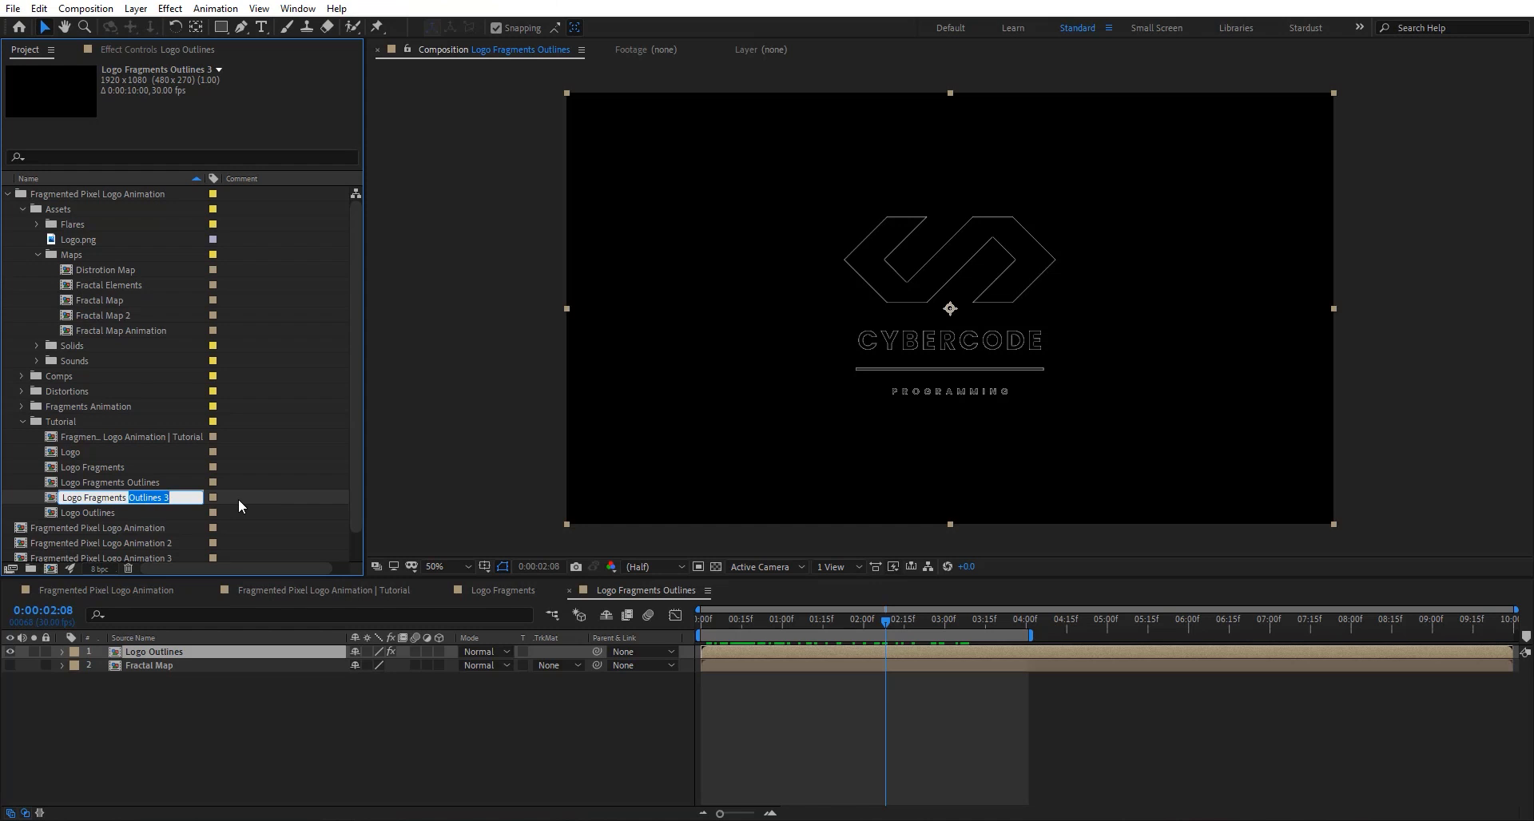
type("Dots")
key("Return")
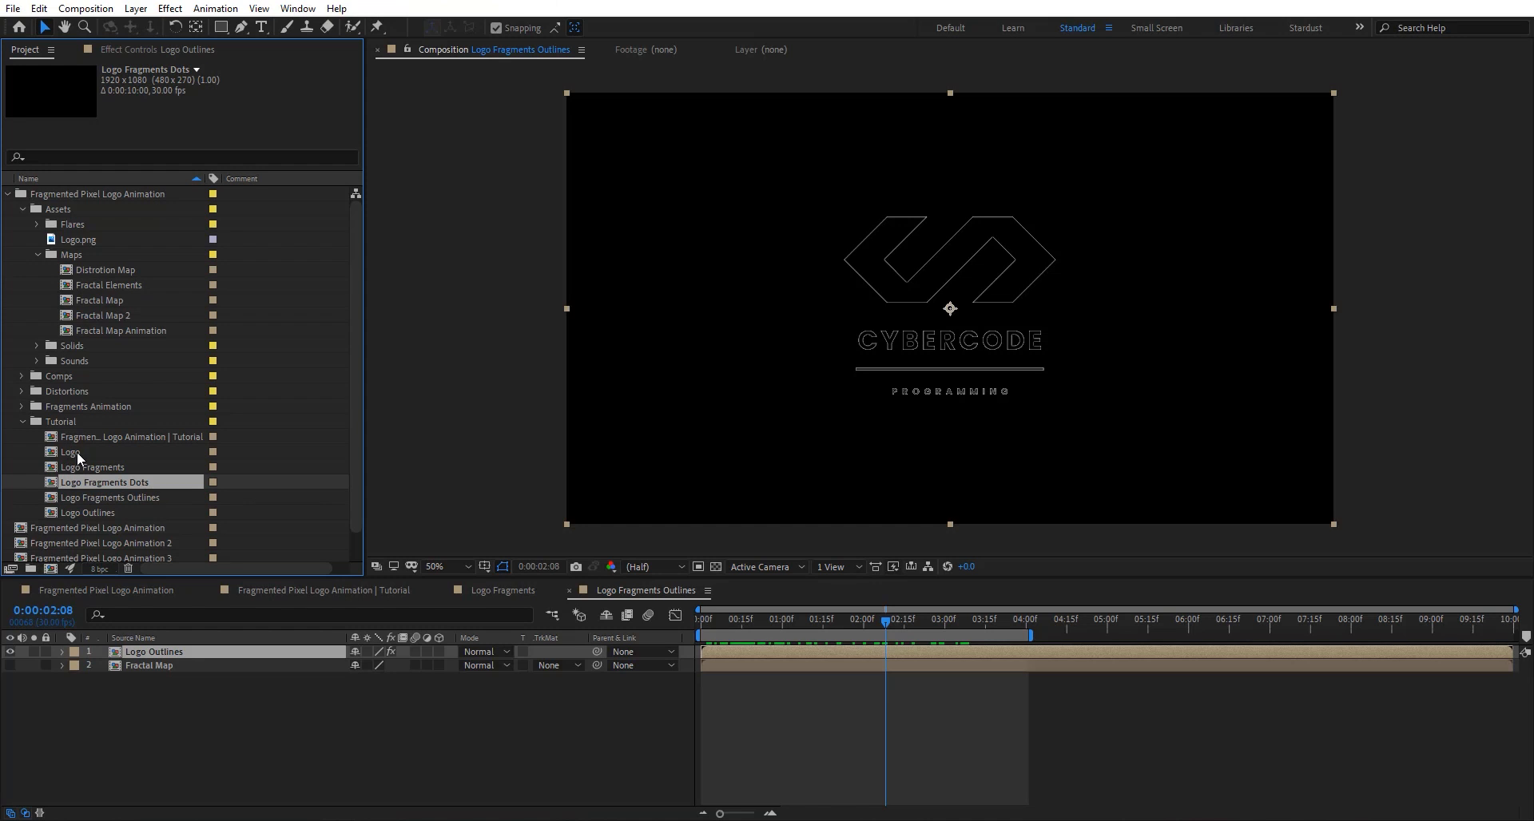
Create another composition from the Logo composition and rename it Logo Dots.
left_click_drag(77, 452, 49, 568)
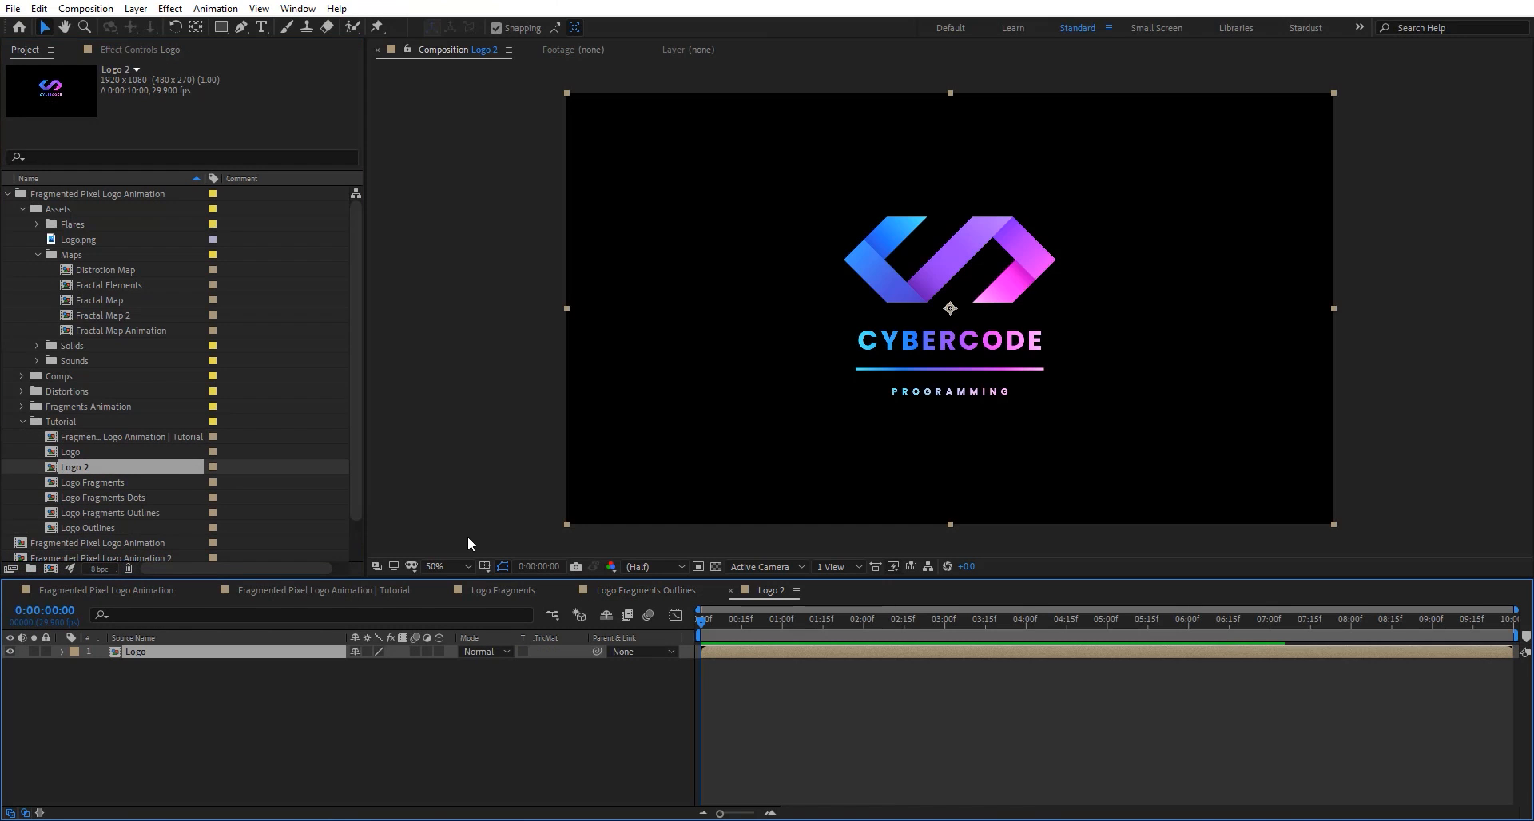
key("Return")
key("Right")
key("BackSpace")
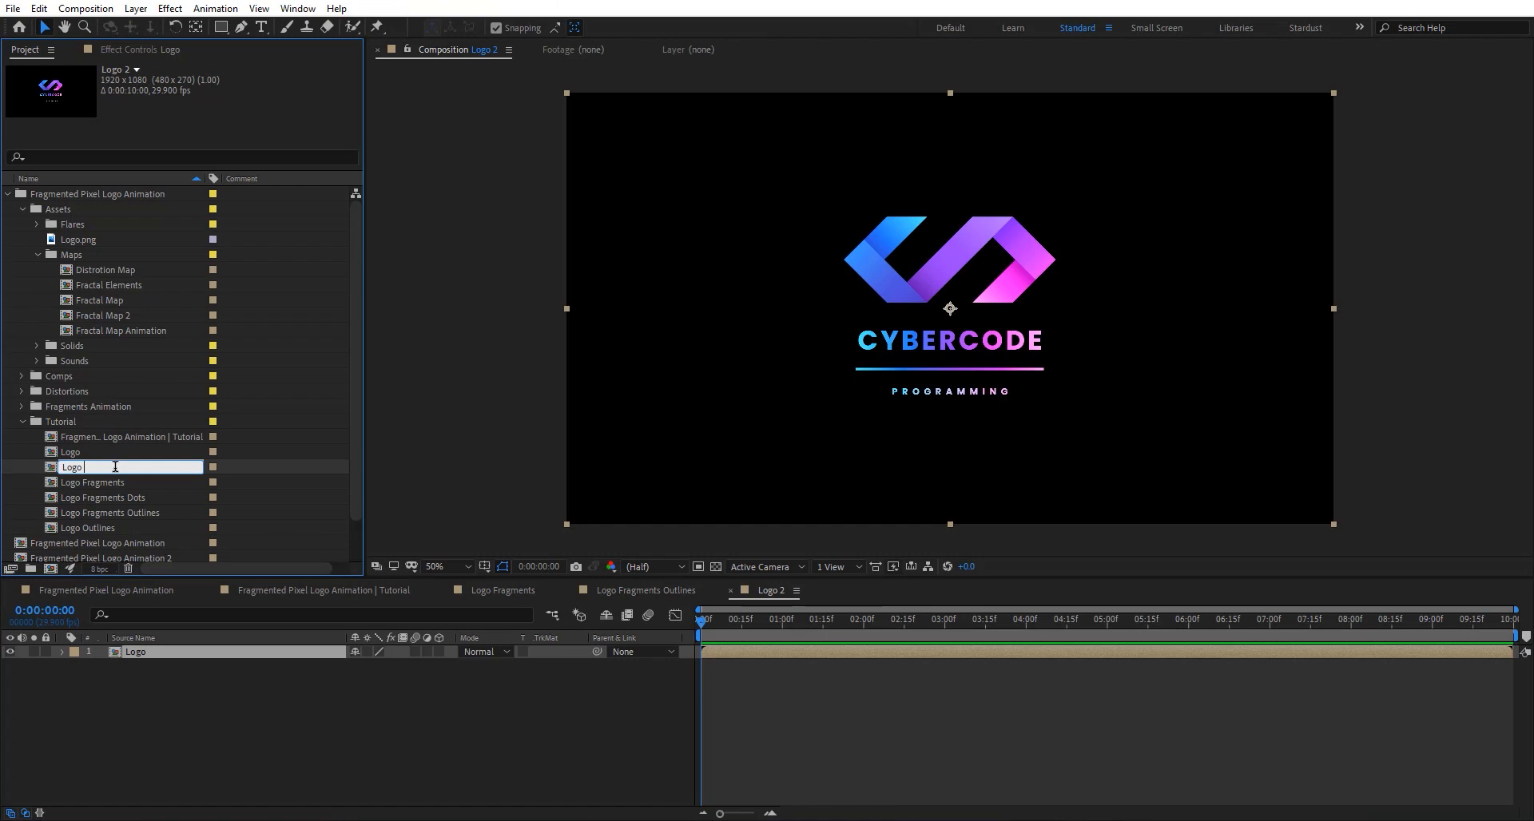
type("Dots")
key("Return")
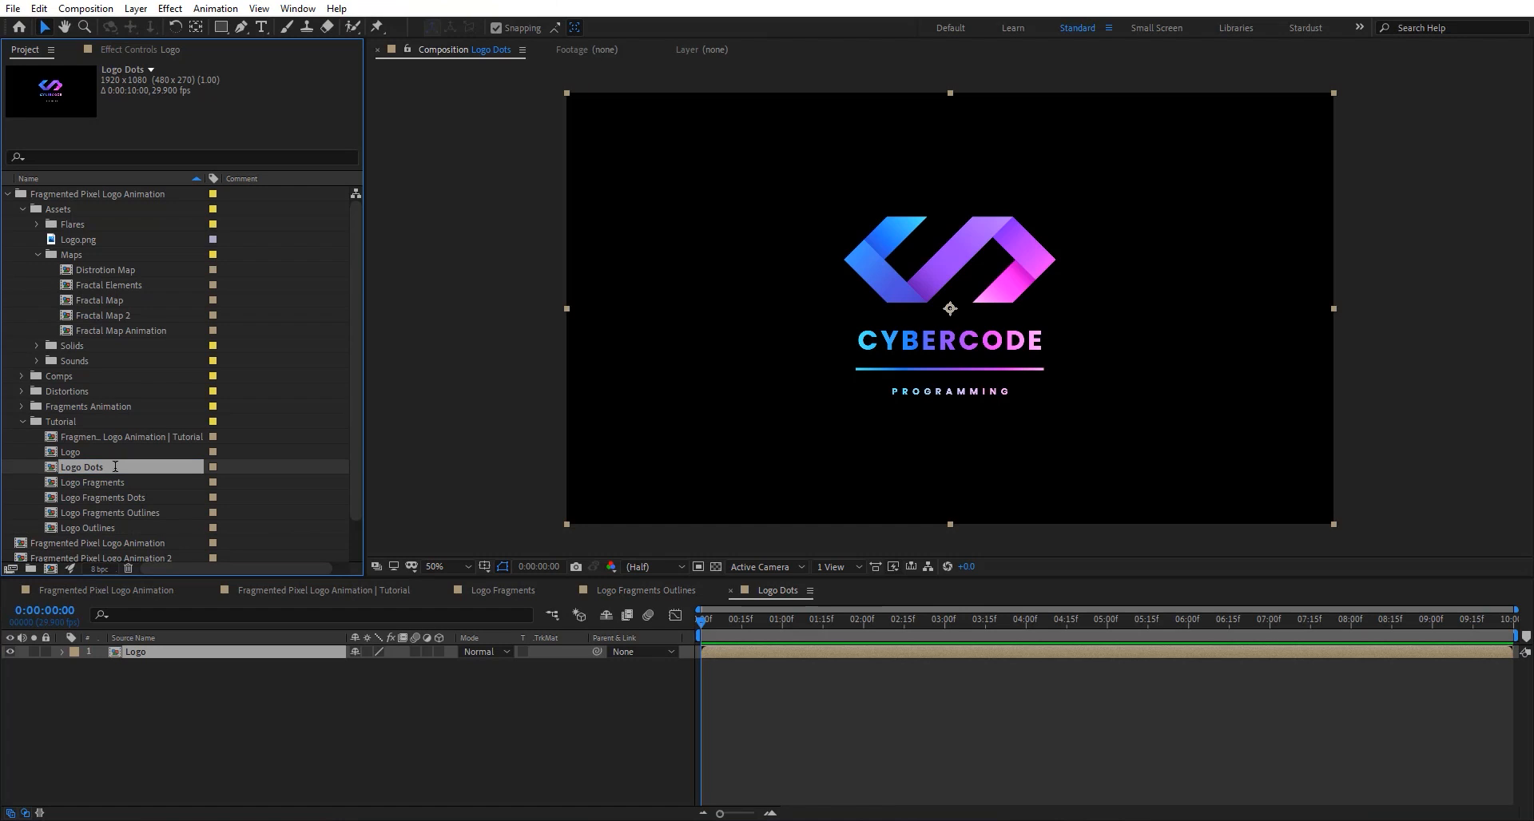
Apply the Venetian Blinds effect to the Logo layer in the Logo Dots composition.
left_click(268, 653)
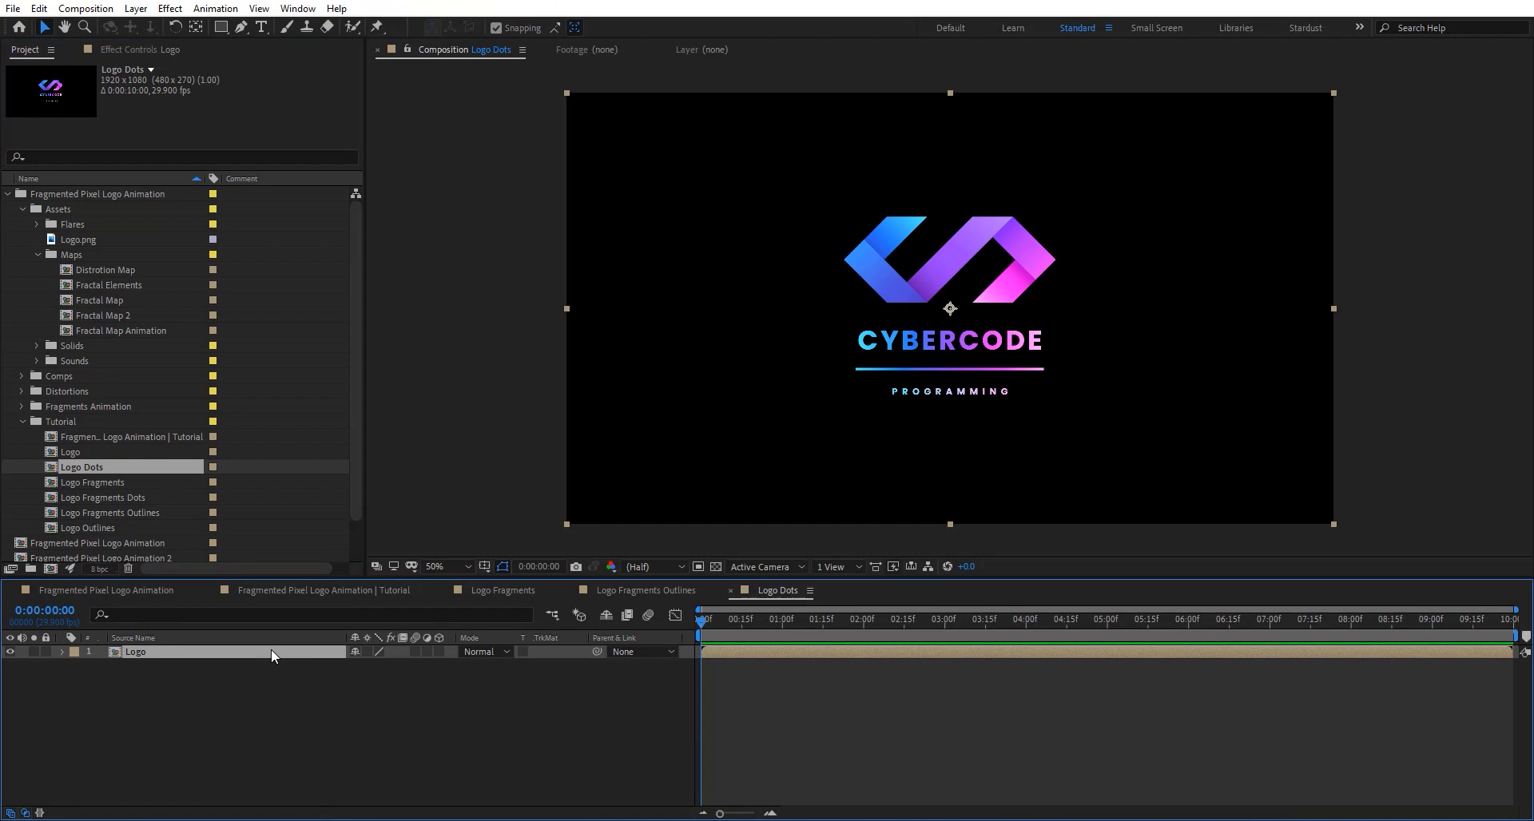
key("ctrl+space")
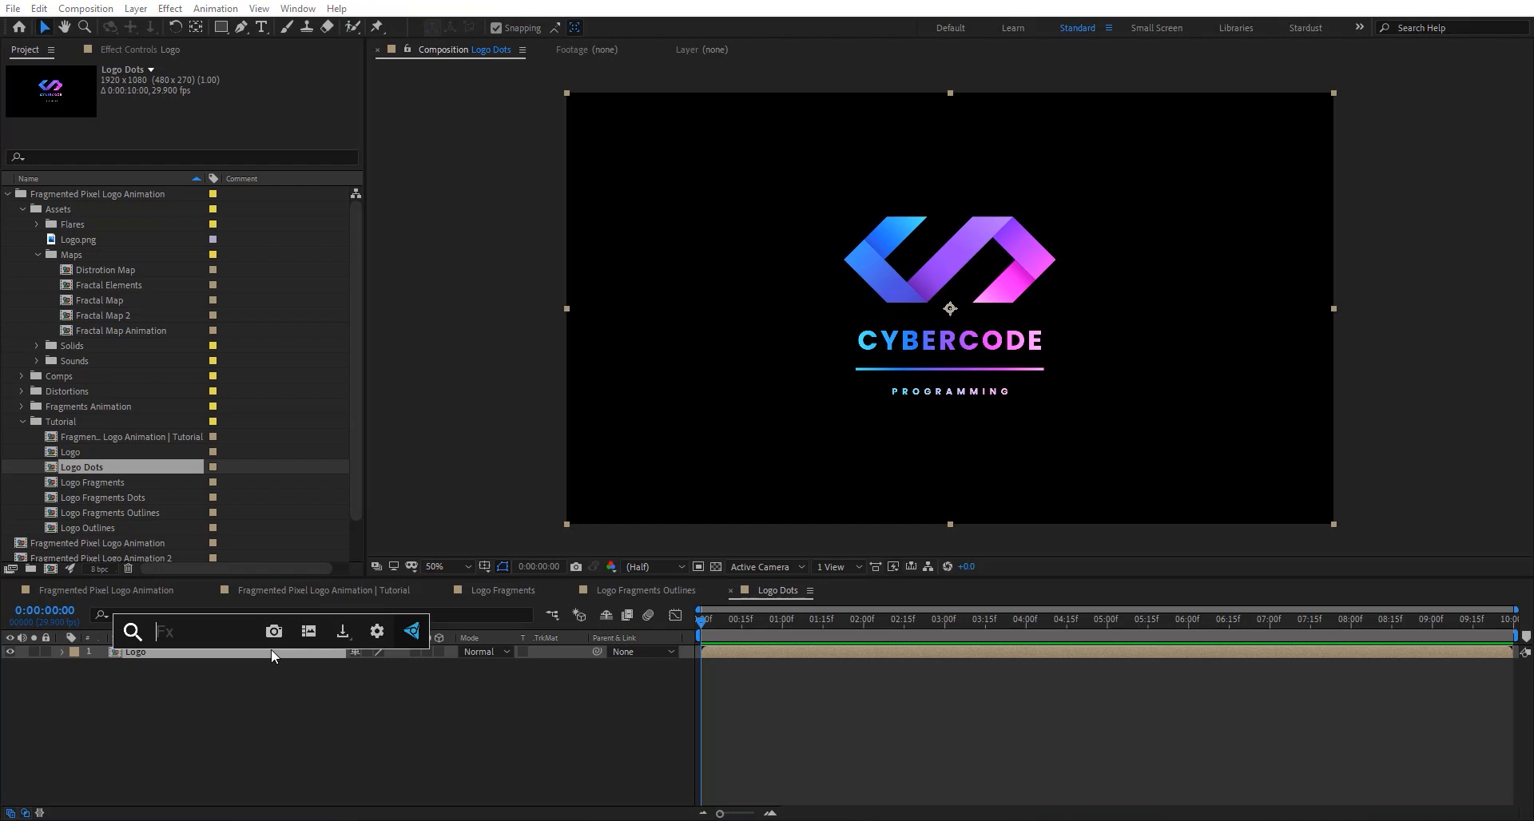
type("ven")
key("Return")
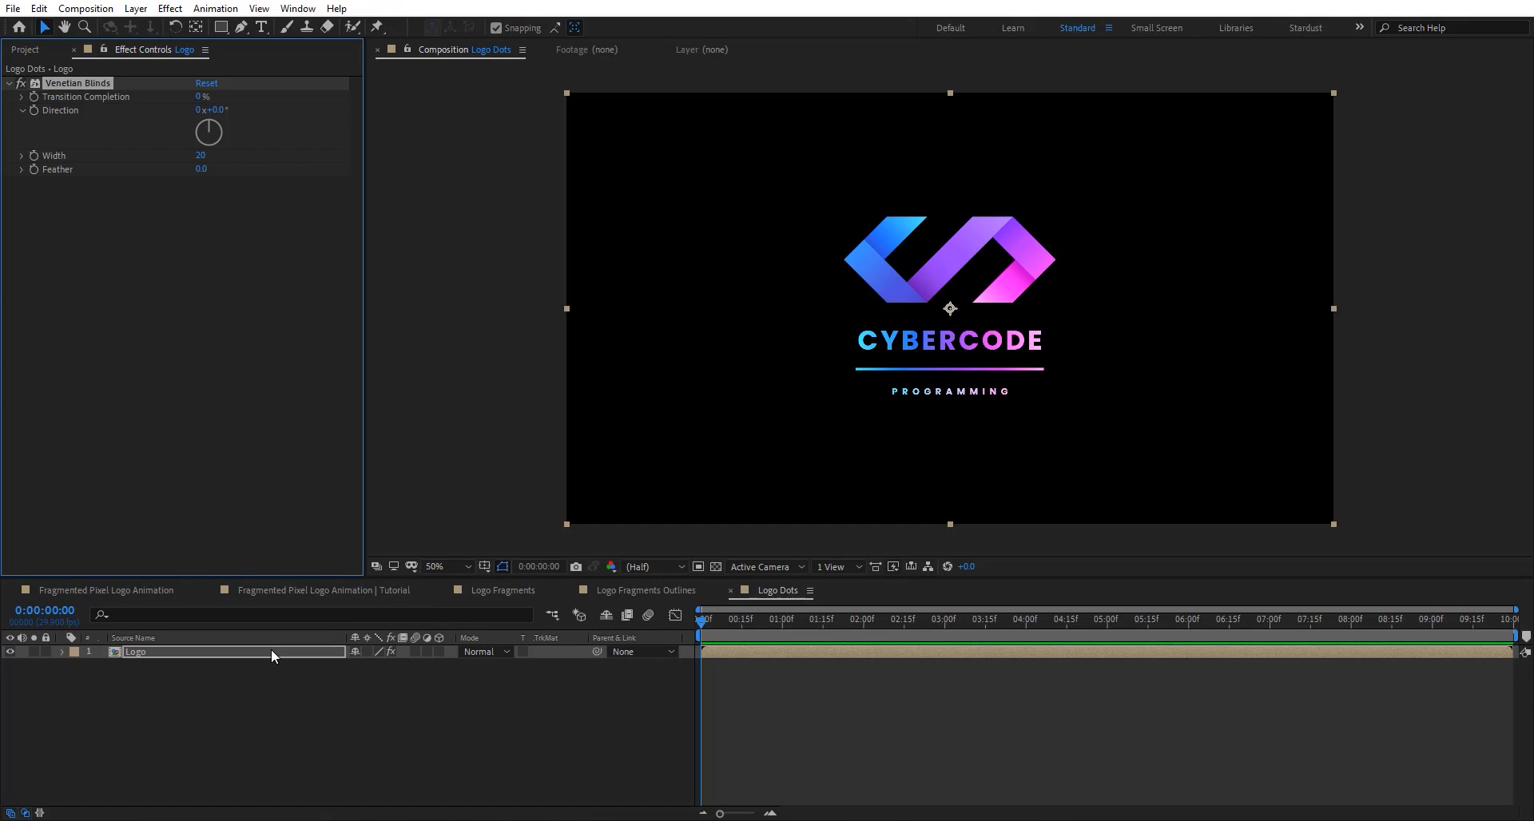
Set the Venetian Blinds effect's Transition Completion to 90% and its Direction to 45°.
left_click(199, 97)
type("90")
key("Return")
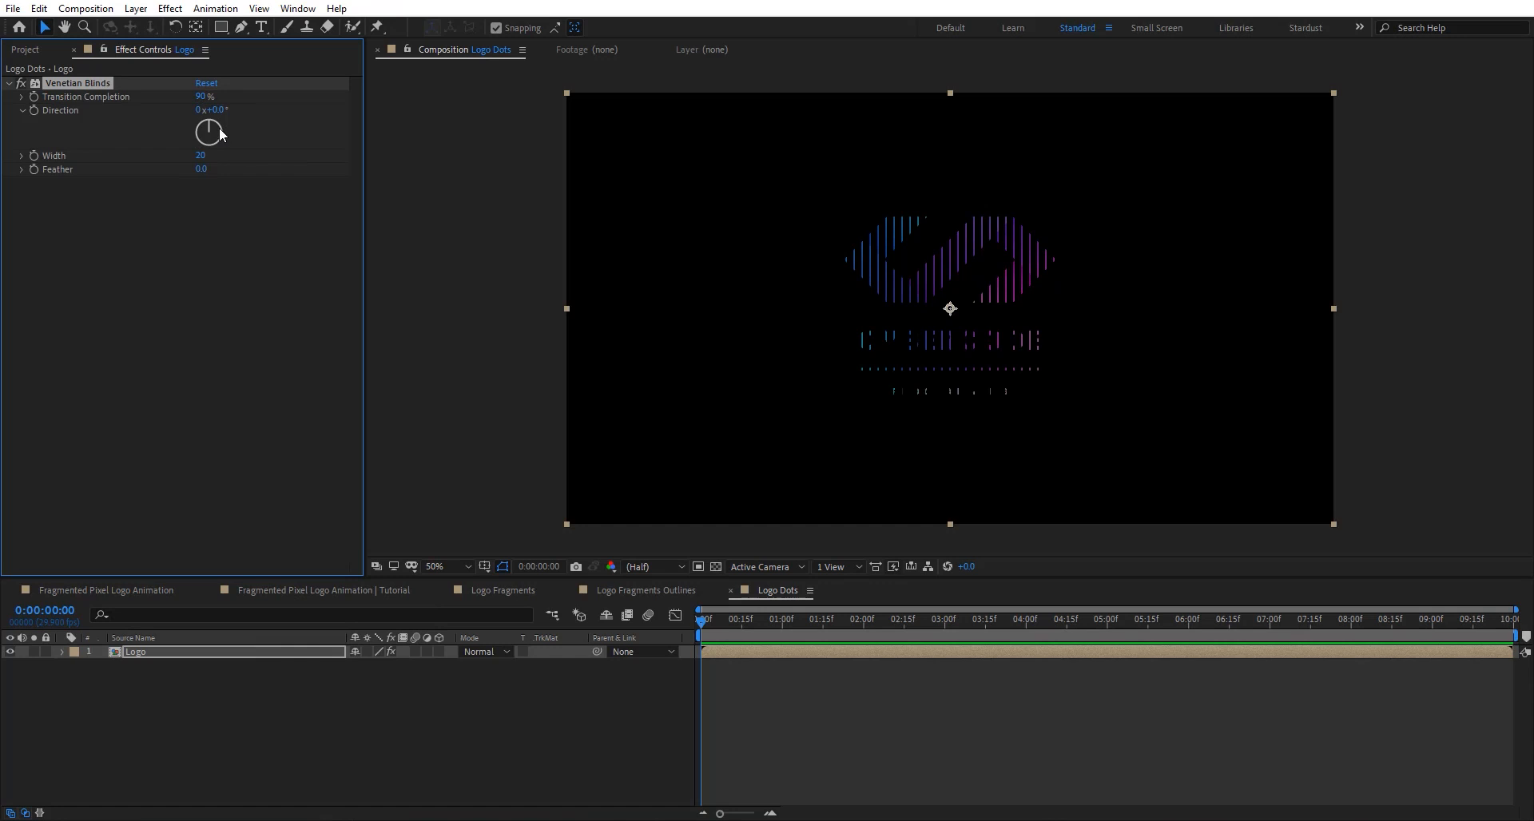
left_click_drag(219, 127, 228, 121)
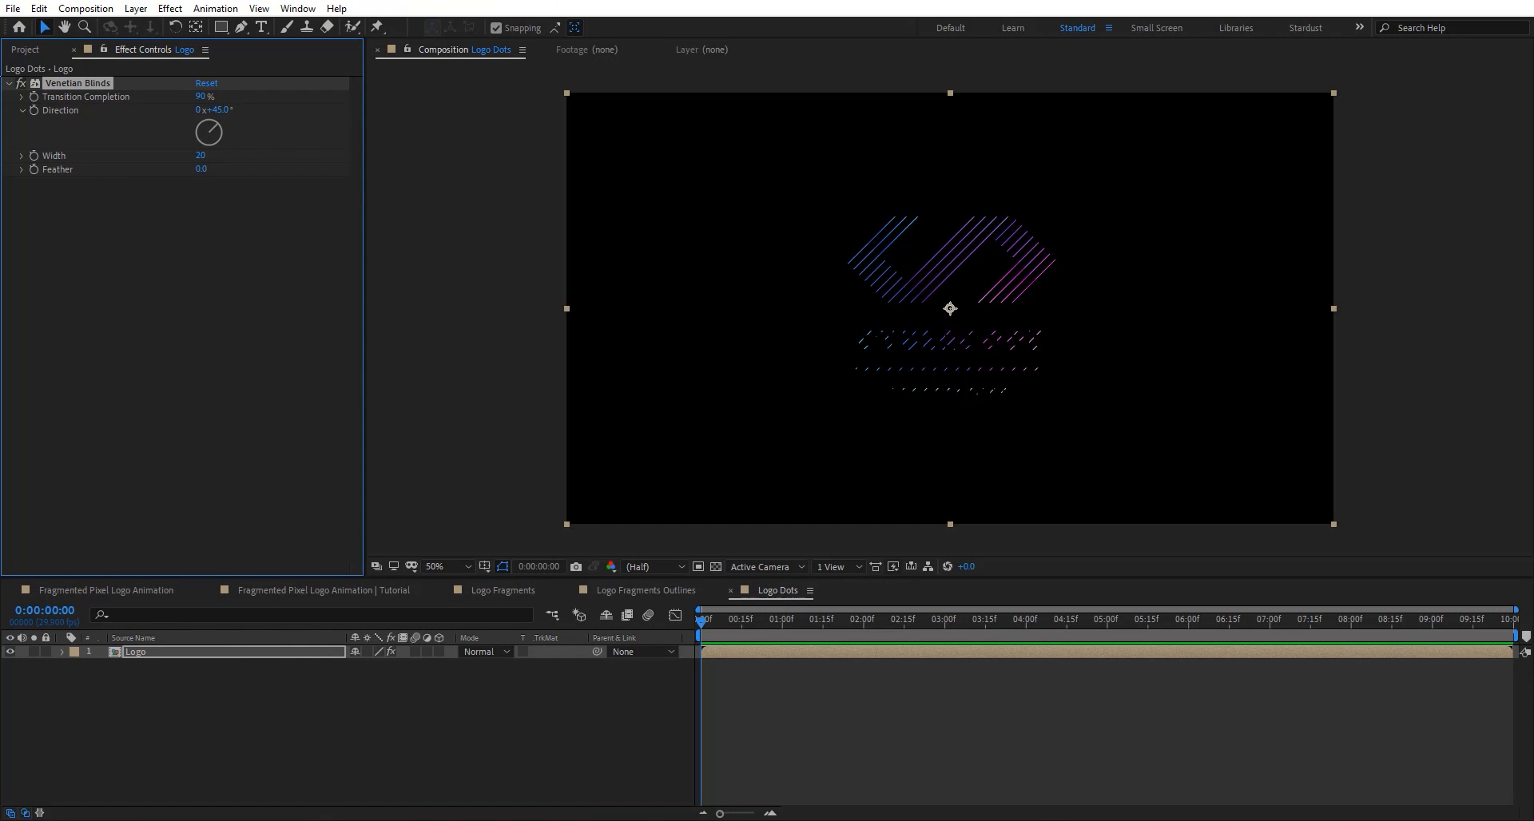
Duplicate the Venetian Blinds effect, set the copy's Direction to -45° and inspect the resulting dot pattern up close.
key("ctrl+d")
left_click_drag(207, 235, 205, 230)
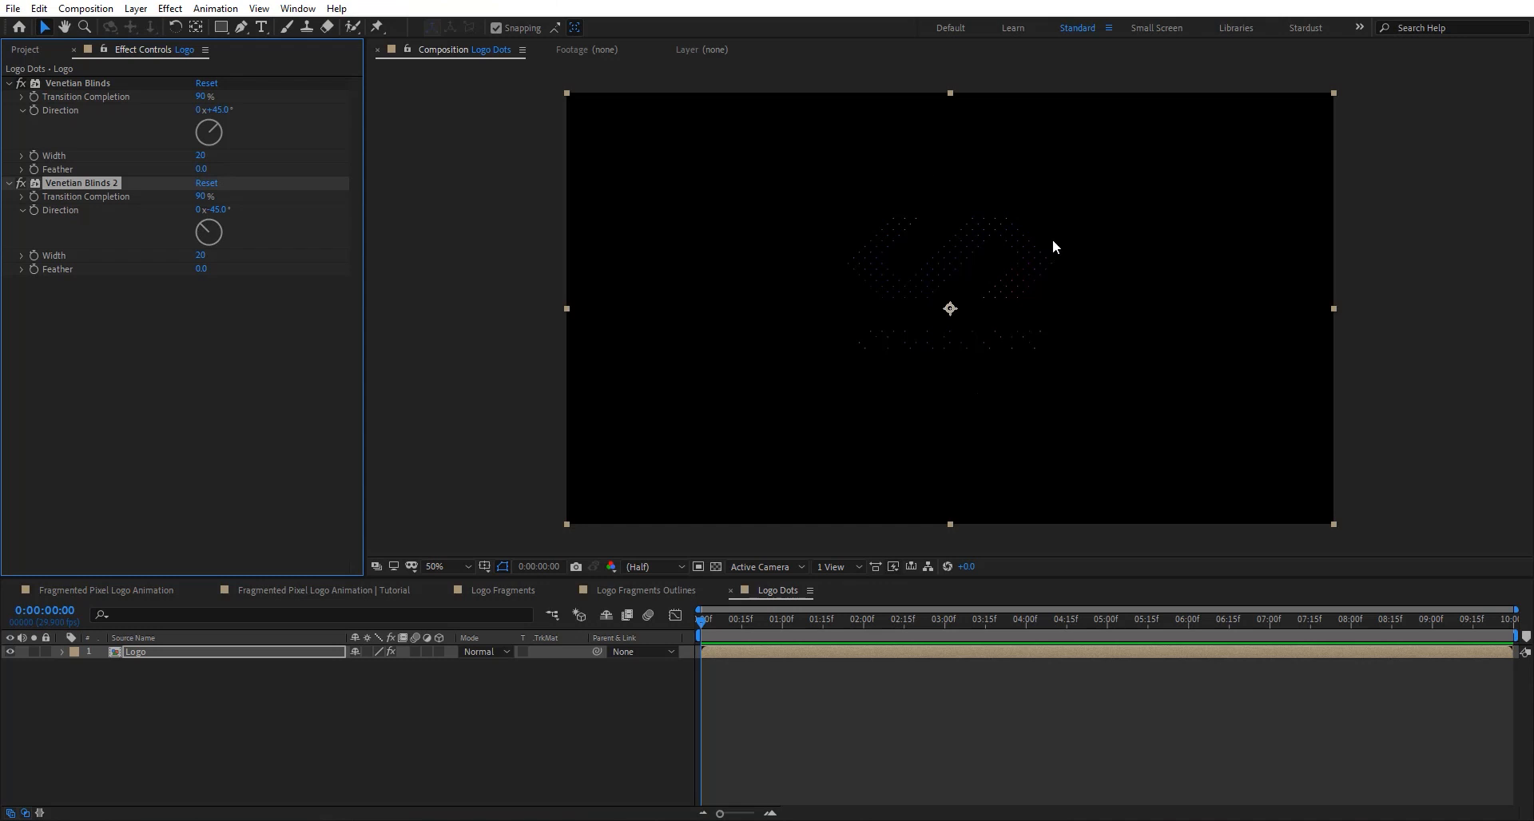
key(".")
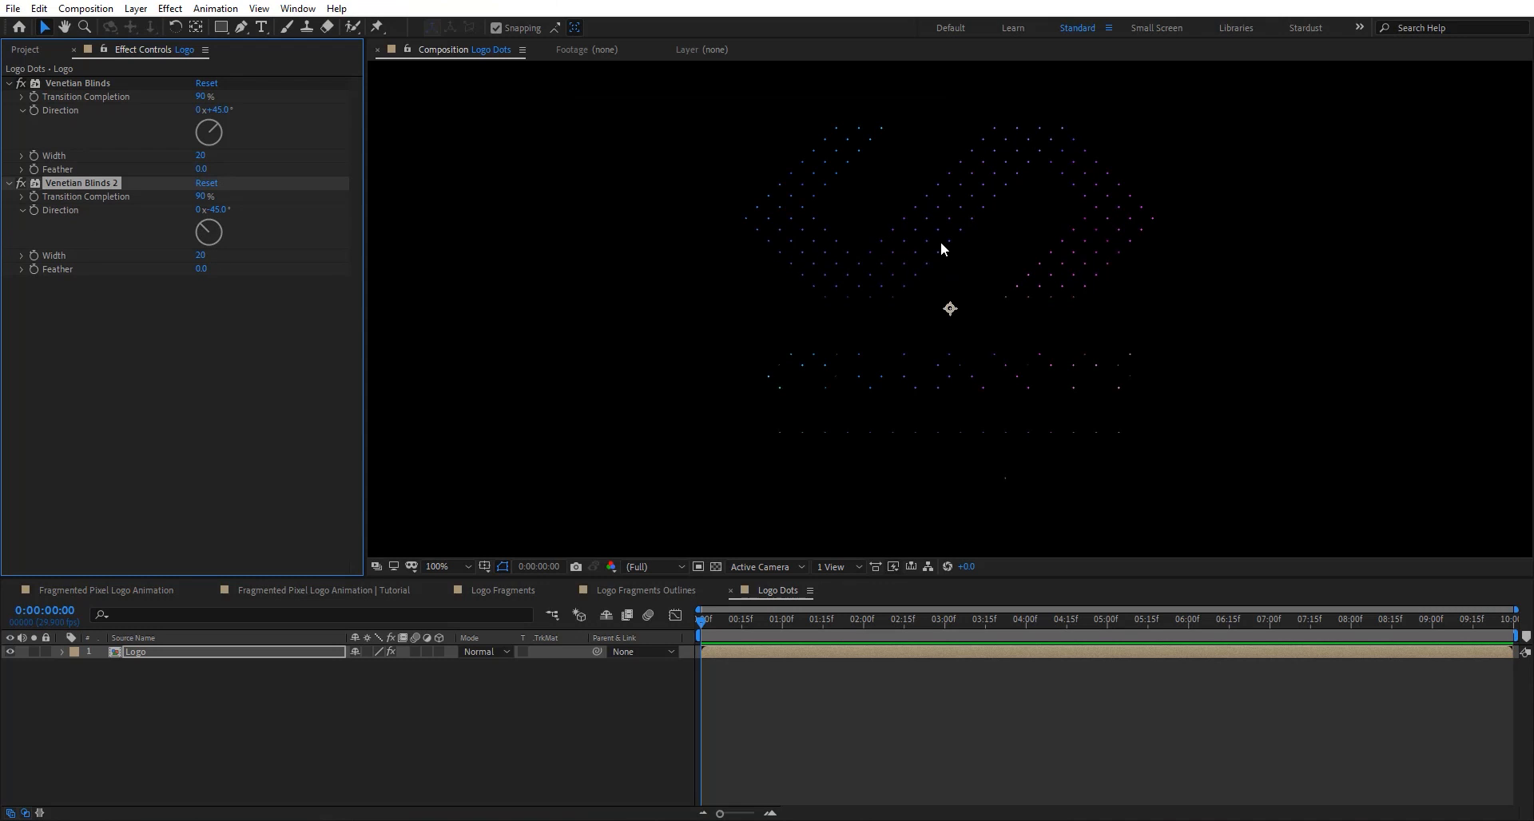
key("comma")
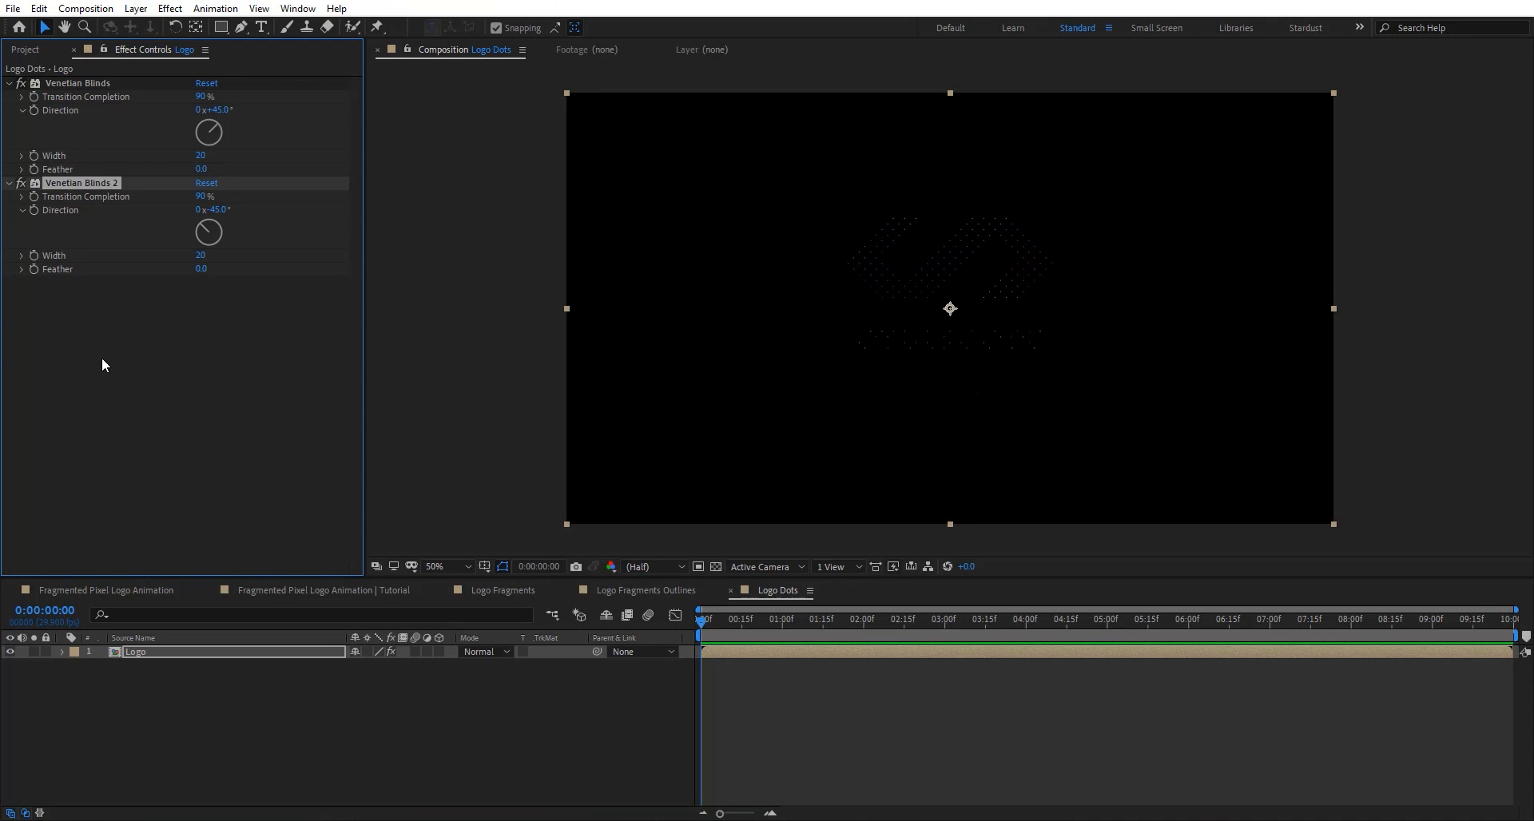
Apply the Minimax effect to the Logo layer with a Radius of 1 and the Channel set to Alpha and Color.
key("ctrl+space")
type("mina")
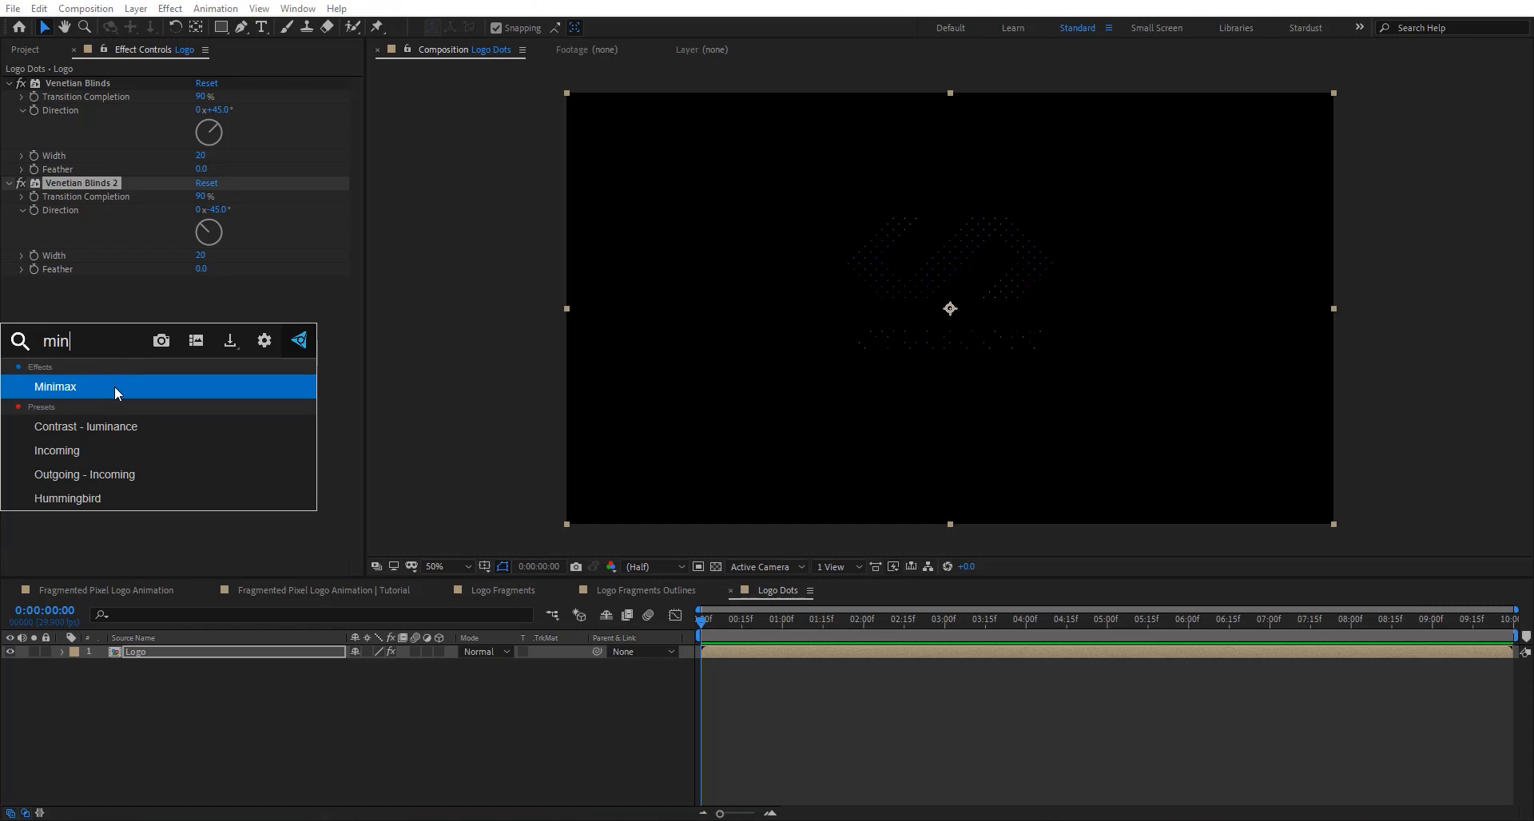
left_click(114, 386)
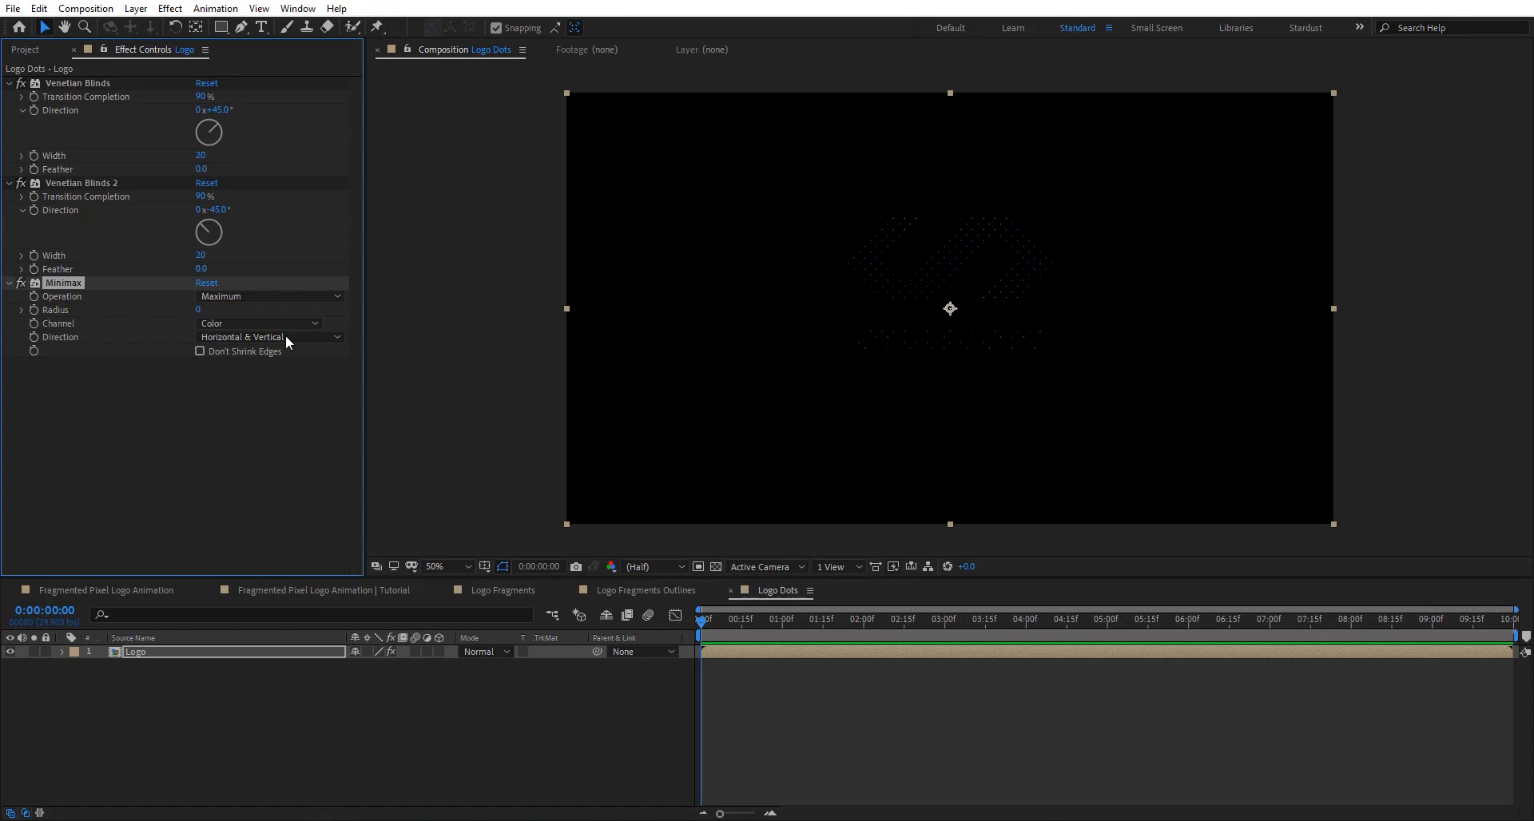
left_click(197, 310)
left_click(197, 310)
type("1")
key("Return")
left_click(219, 323)
left_click(254, 360)
scroll(926, 240, "up", 4)
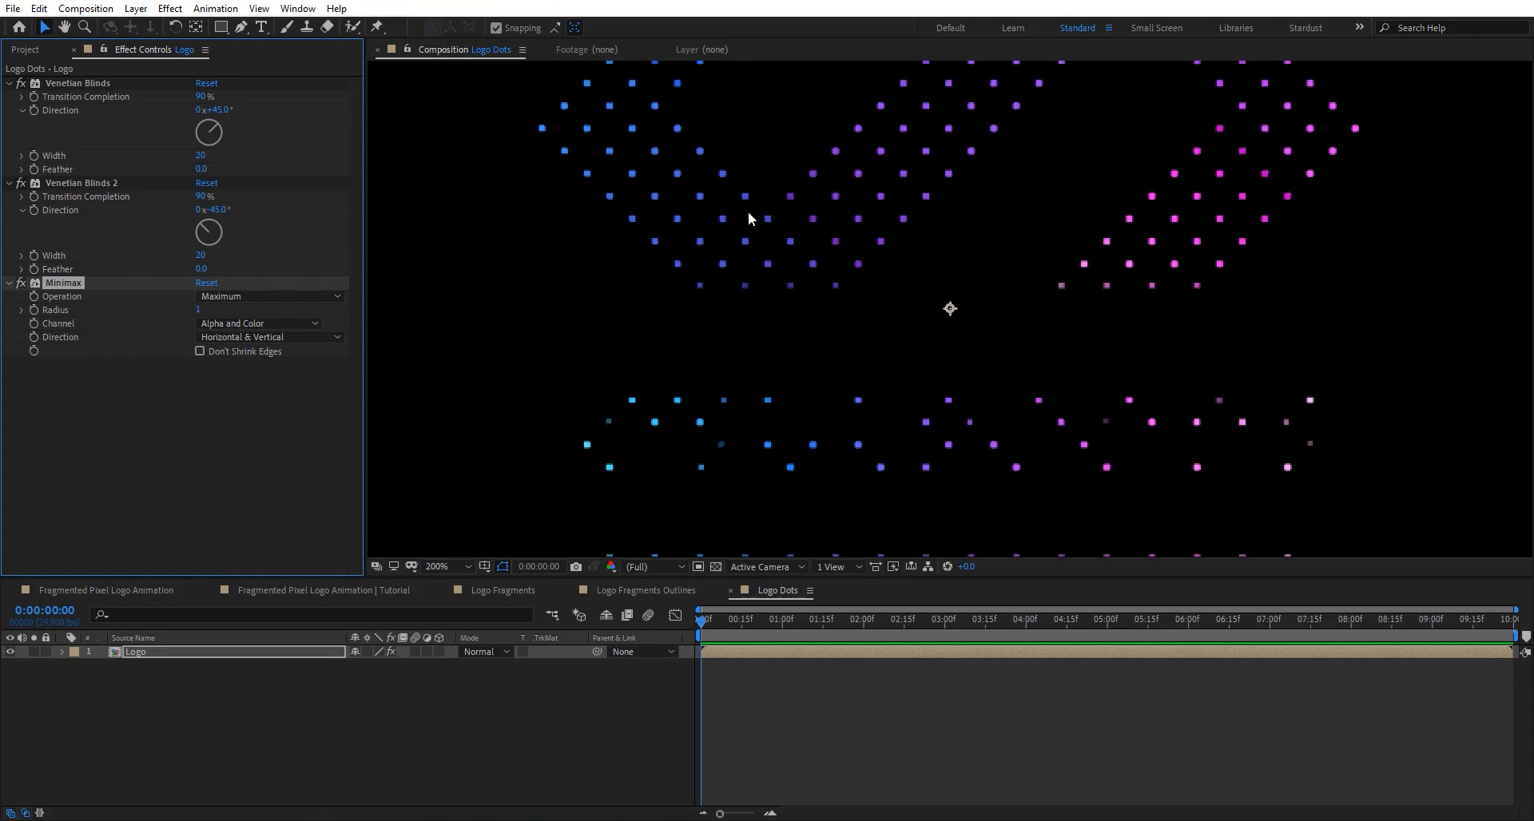
key("comma")
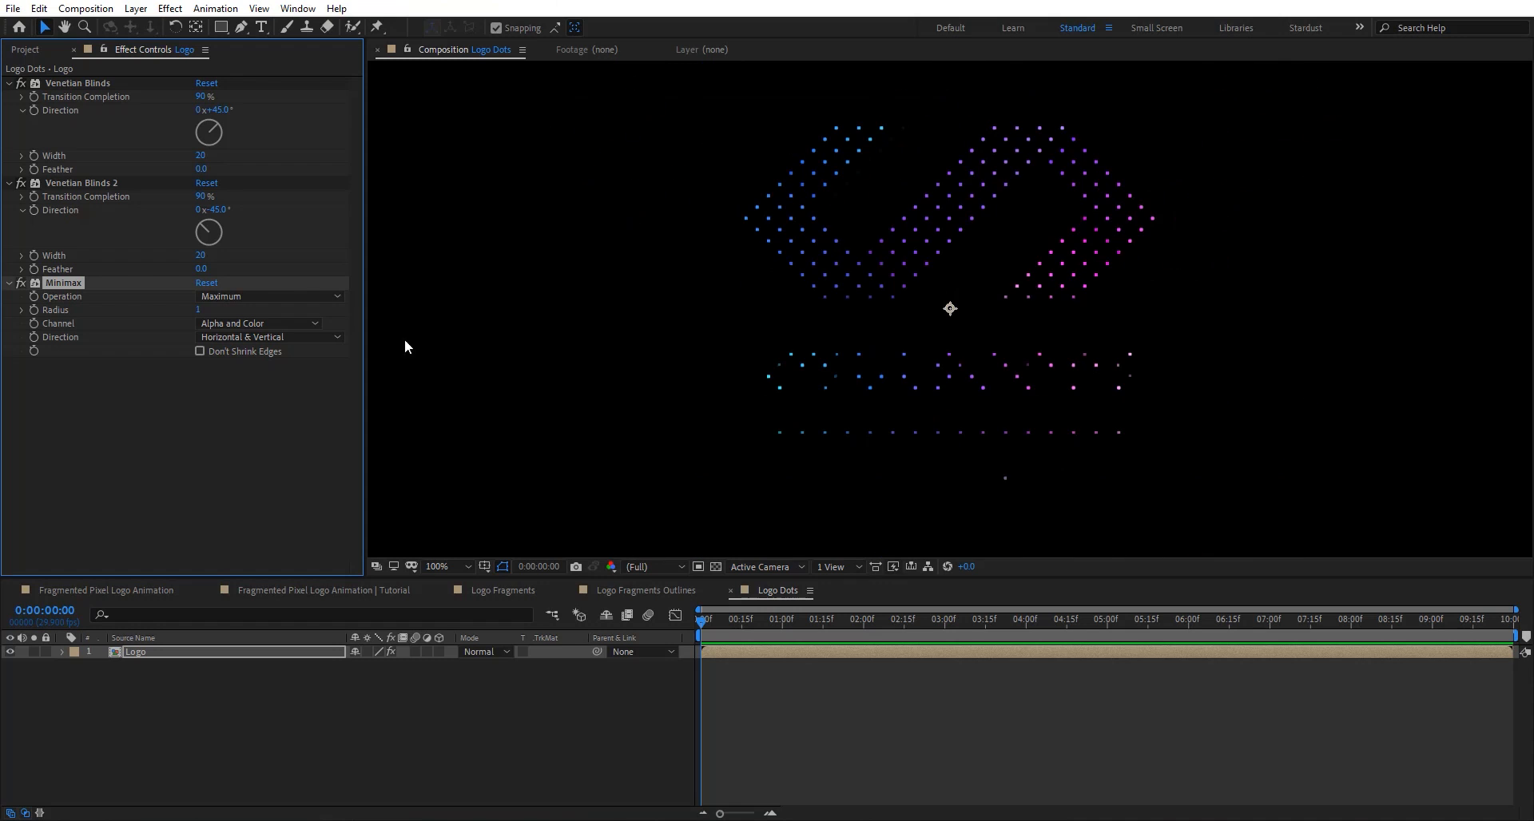
Raise the Minimax Radius to 4 and switch the Minimax effect off.
left_click_drag(198, 310, 197, 311)
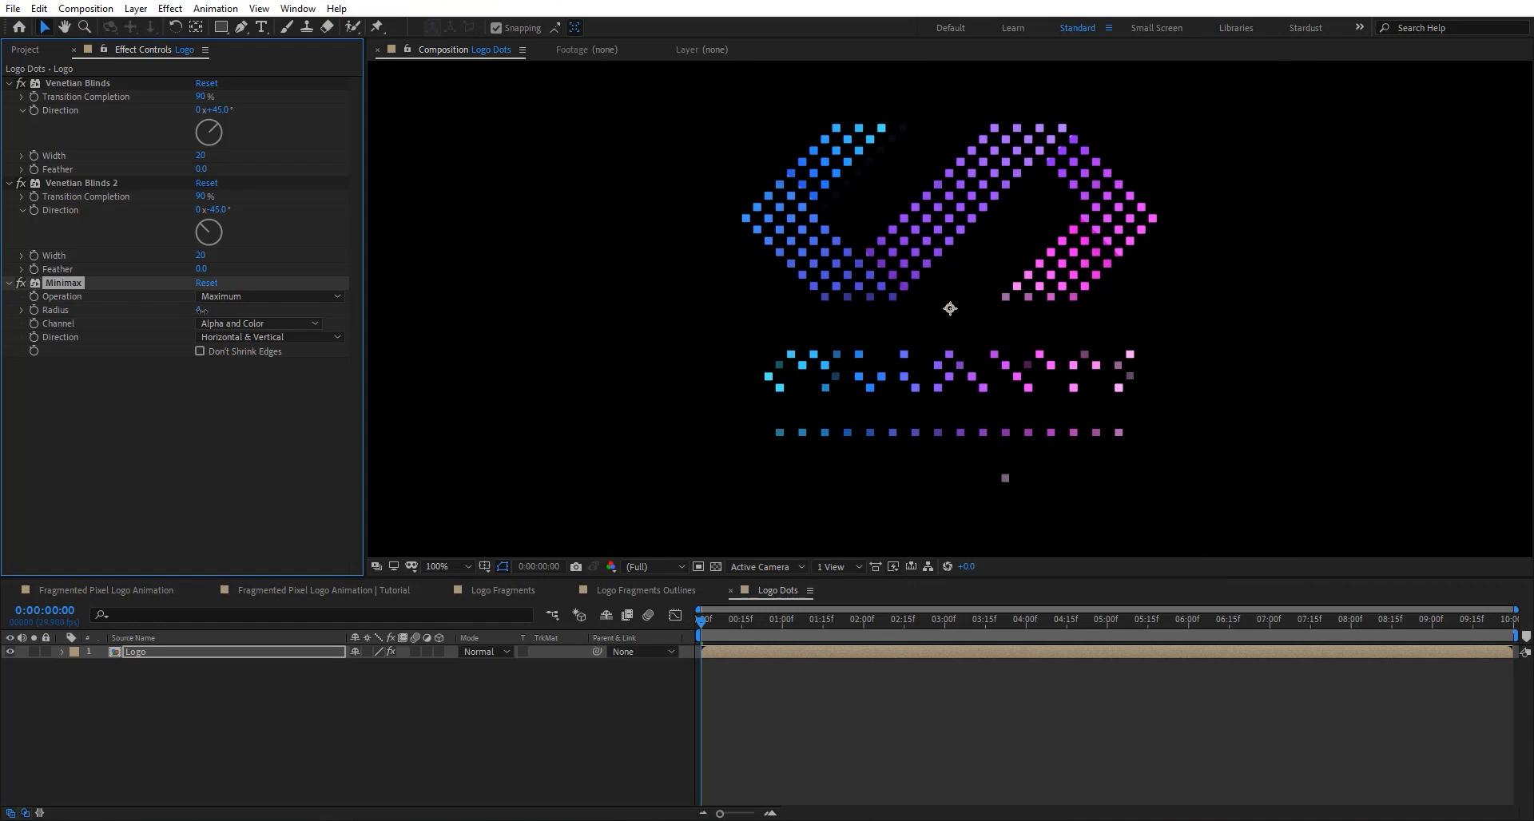
key("comma")
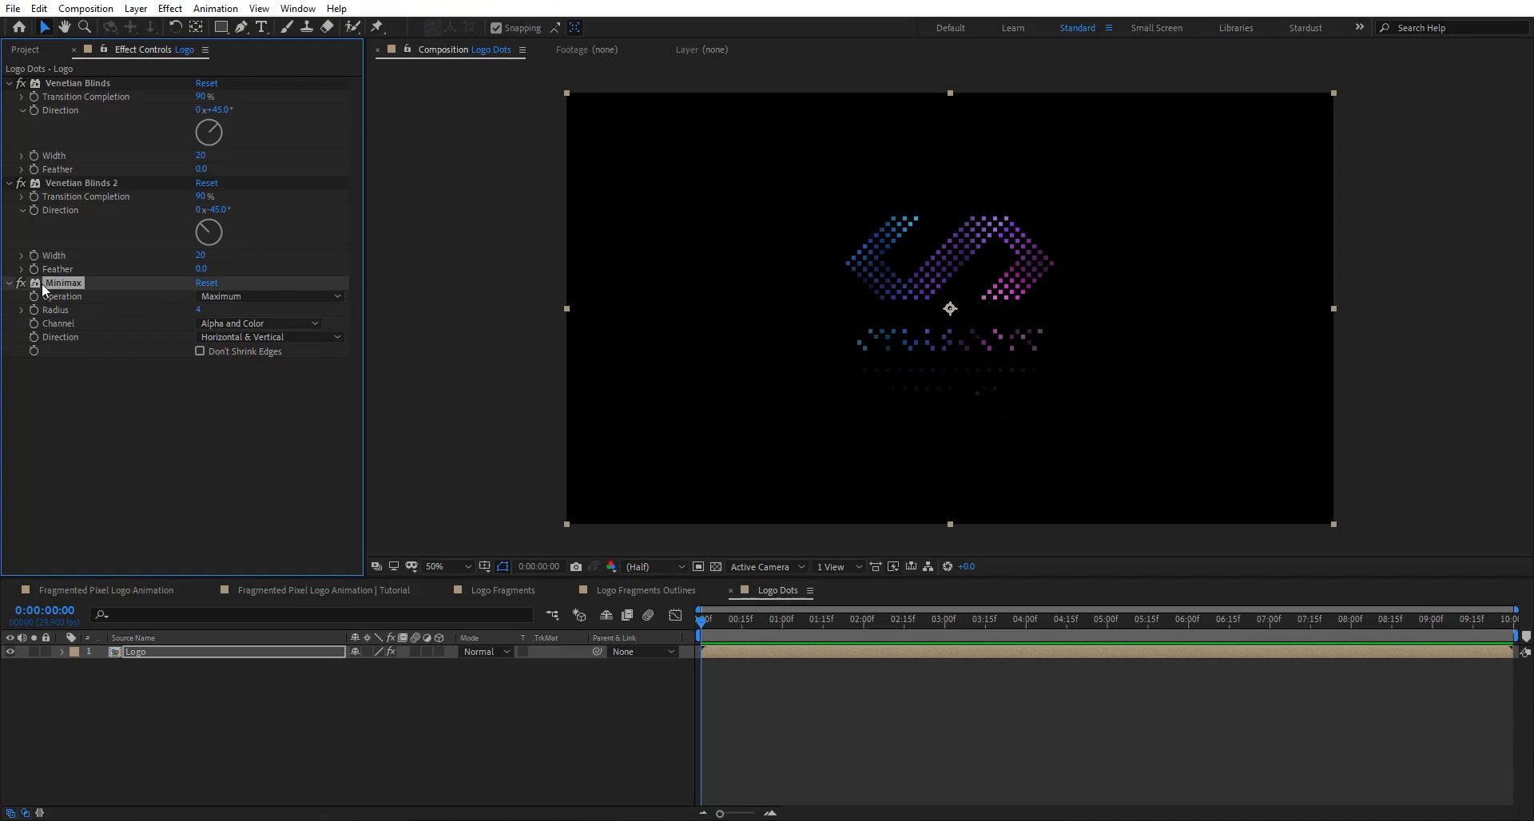
left_click(22, 284)
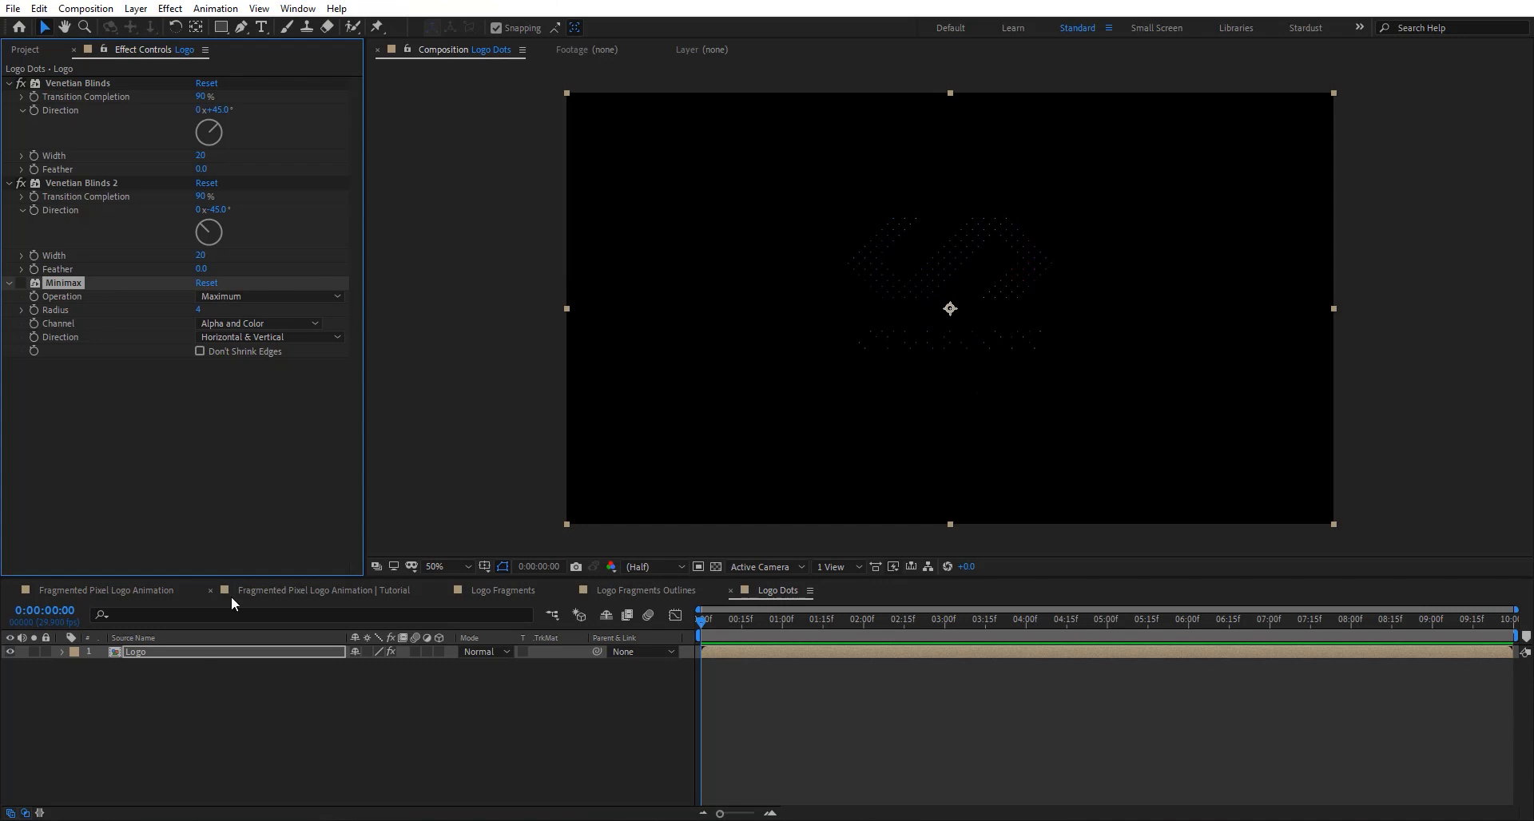
Apply the Fill effect to the Logo layer and set its color to white (FFFFFF).
left_click(228, 651)
key("ctrl+space")
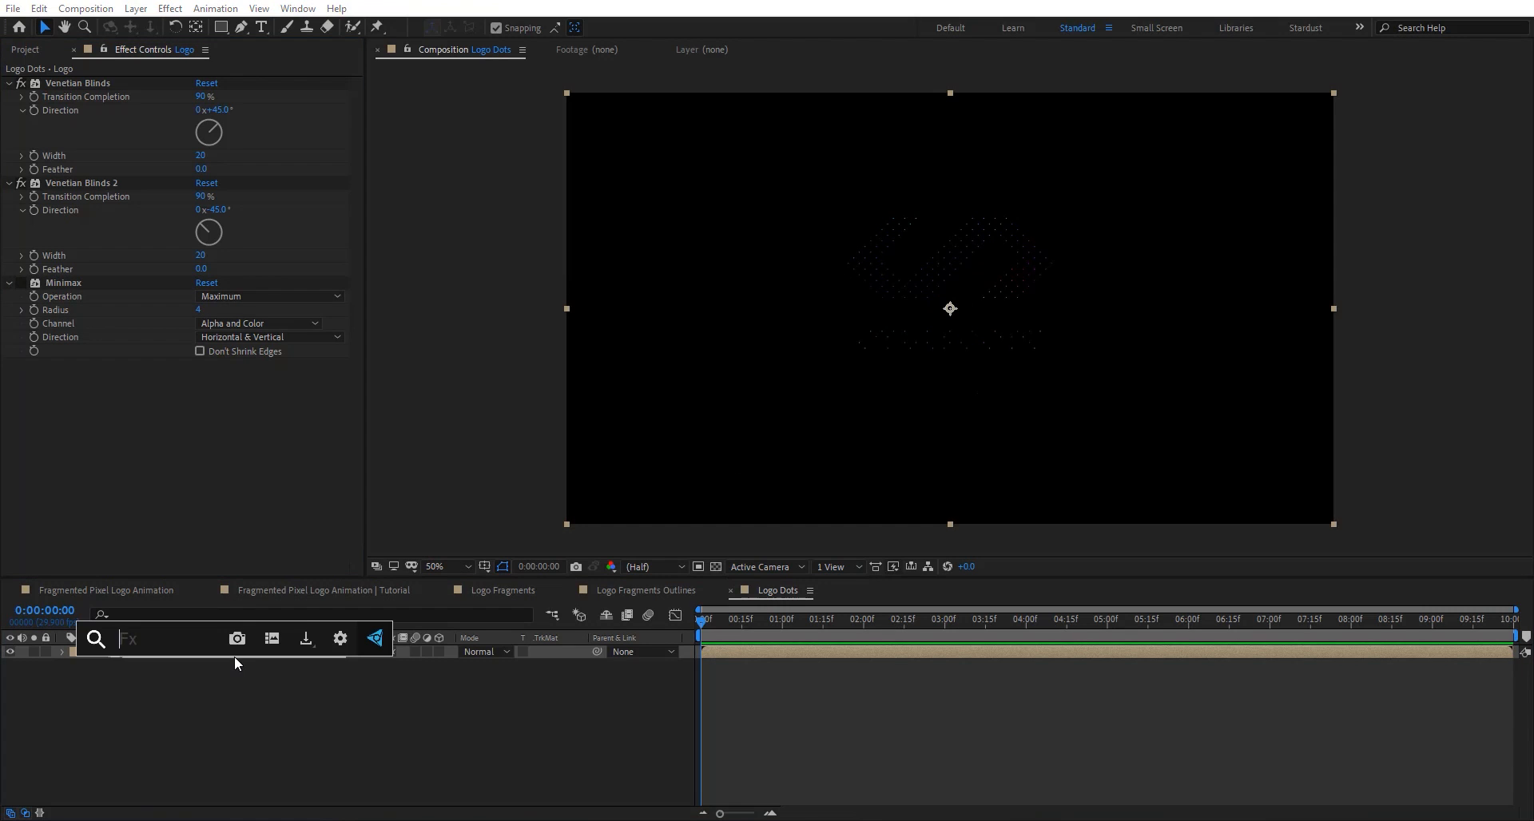
type("fill")
key("Return")
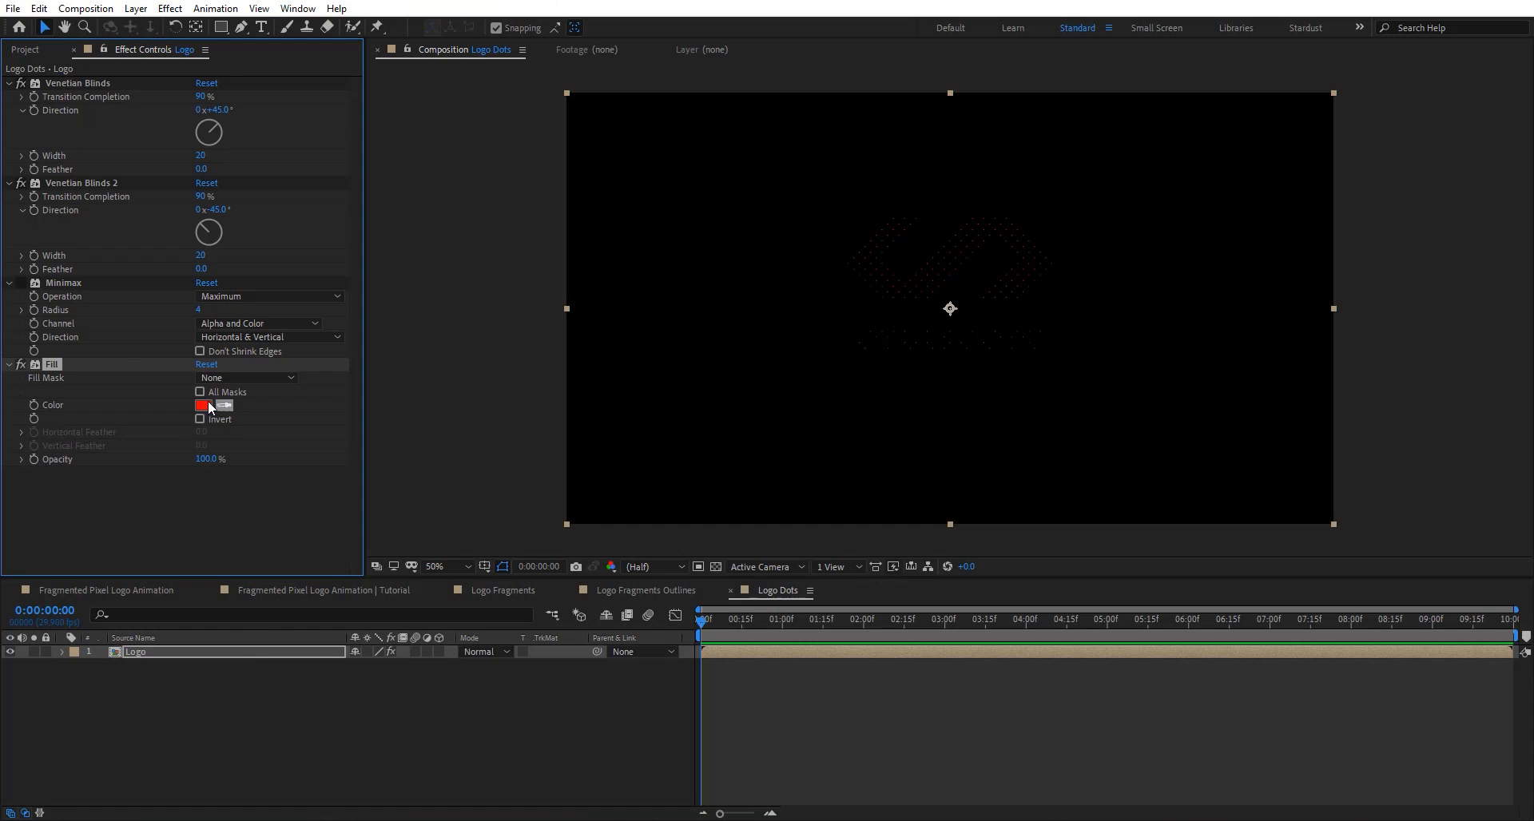
left_click(203, 405)
left_click(191, 383)
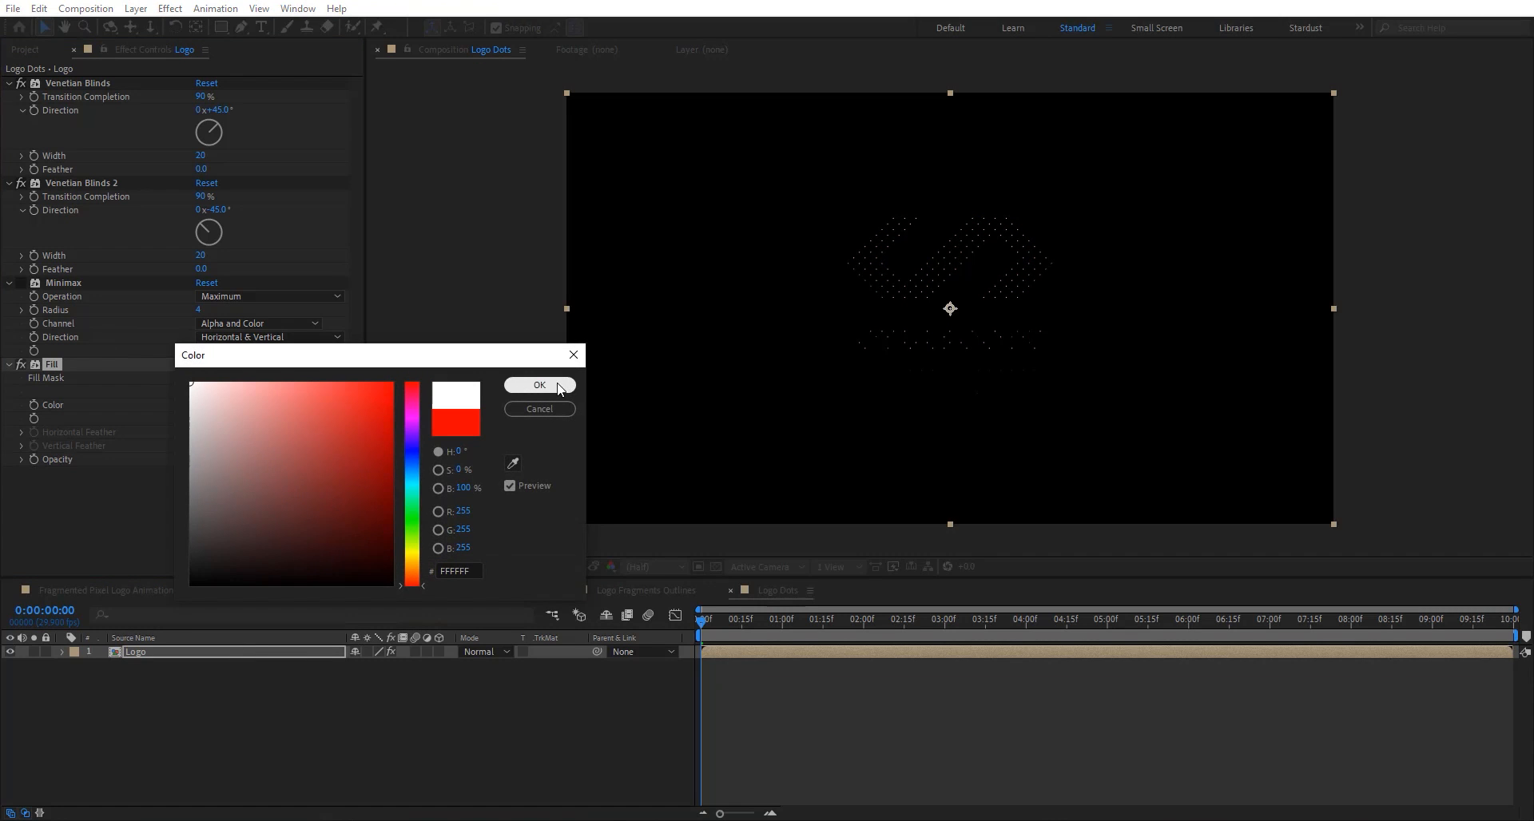
left_click(538, 386)
Duplicate the Logo layer and disable the Venetian Blinds 2 effect on the upper copy.
left_click(296, 655)
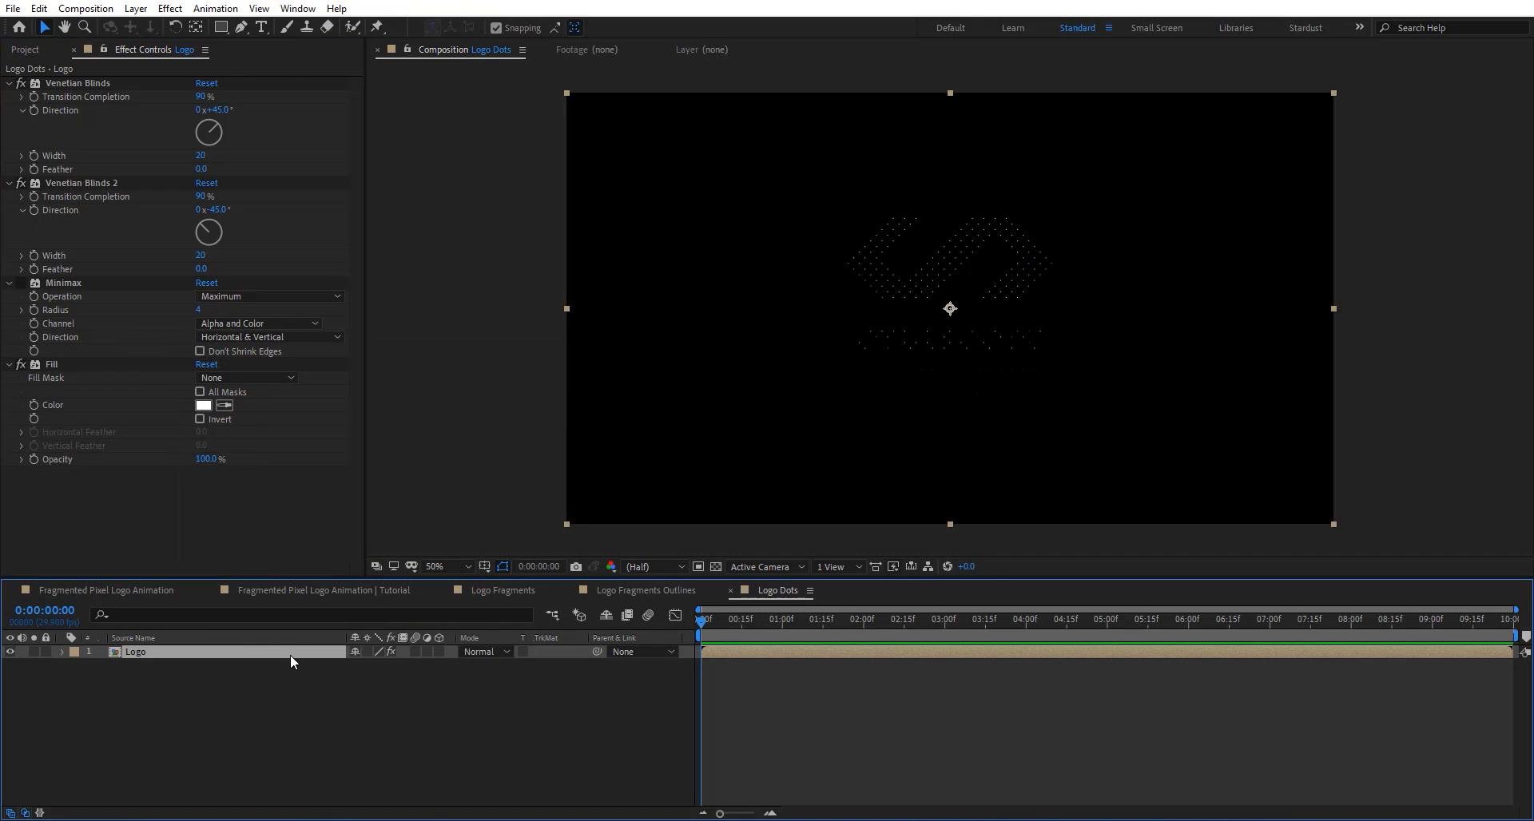
key("ctrl+d")
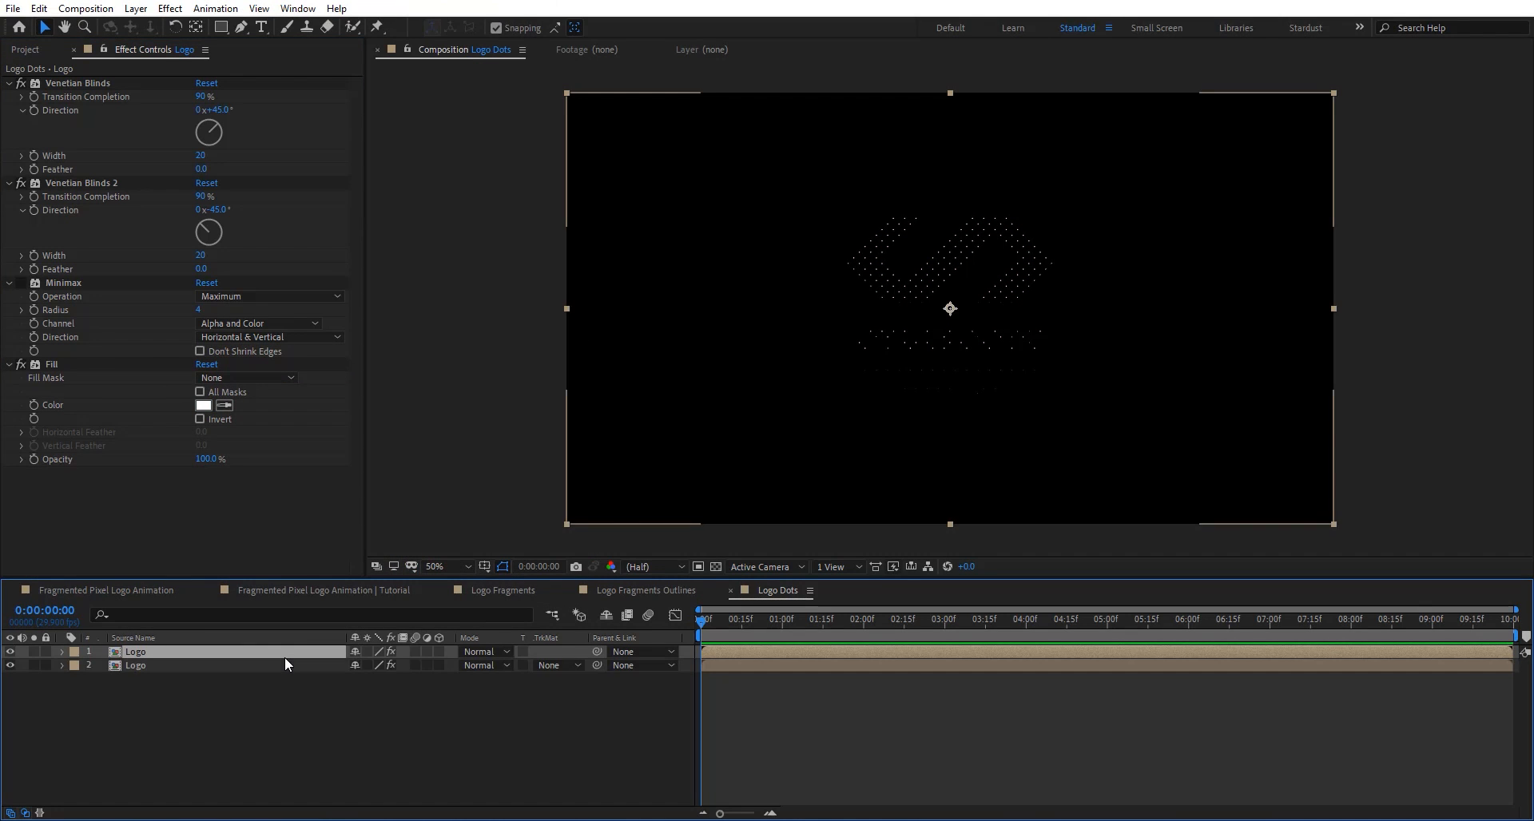
left_click(23, 186)
scroll(905, 272, "up", 1)
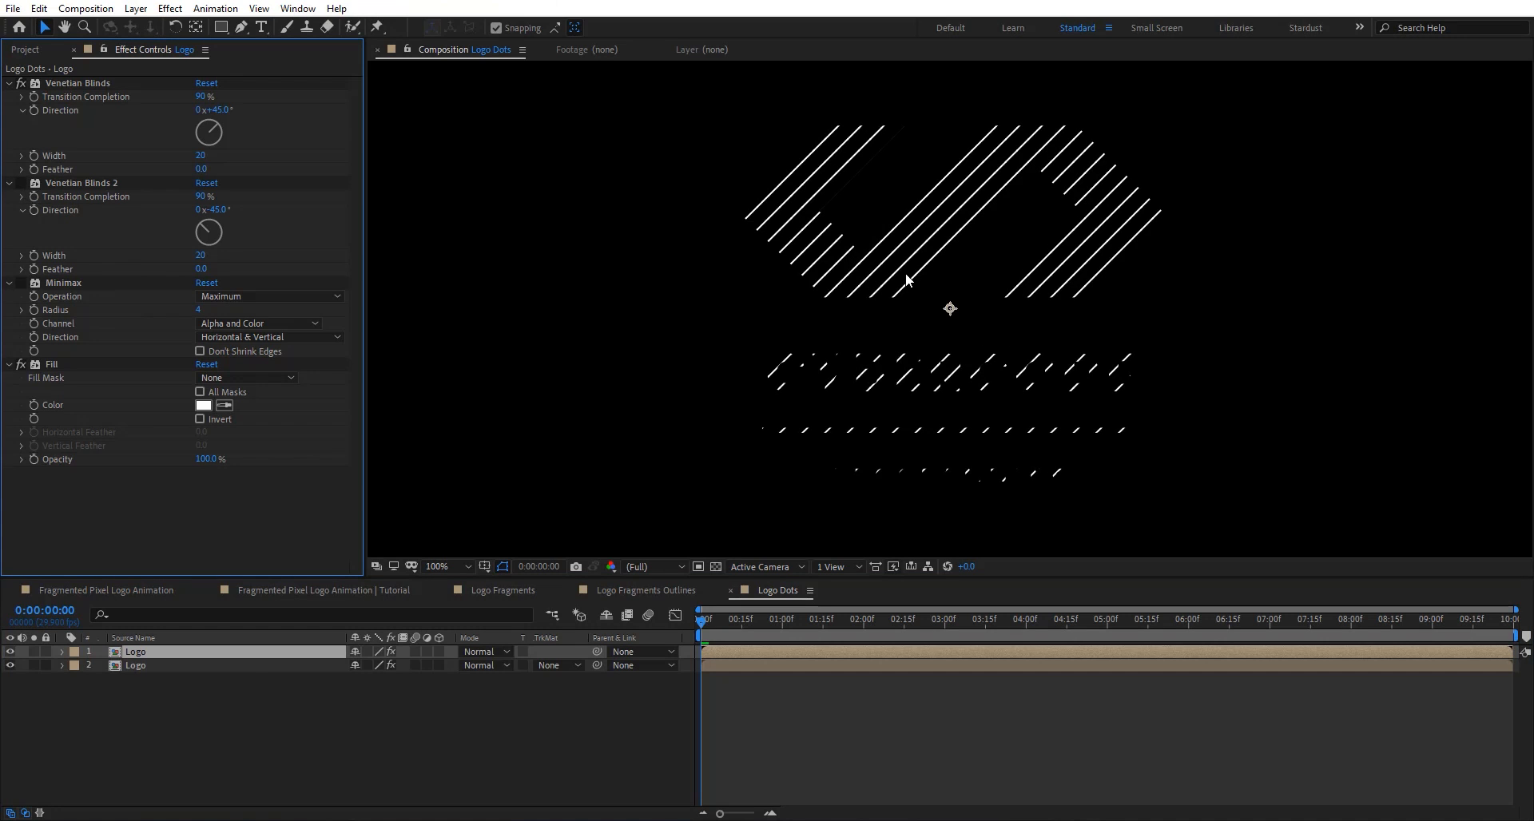
Try a lower Transition Completion for the first Venetian Blinds effect on the lower Logo layer.
left_click(247, 661)
left_click_drag(203, 96, 177, 99)
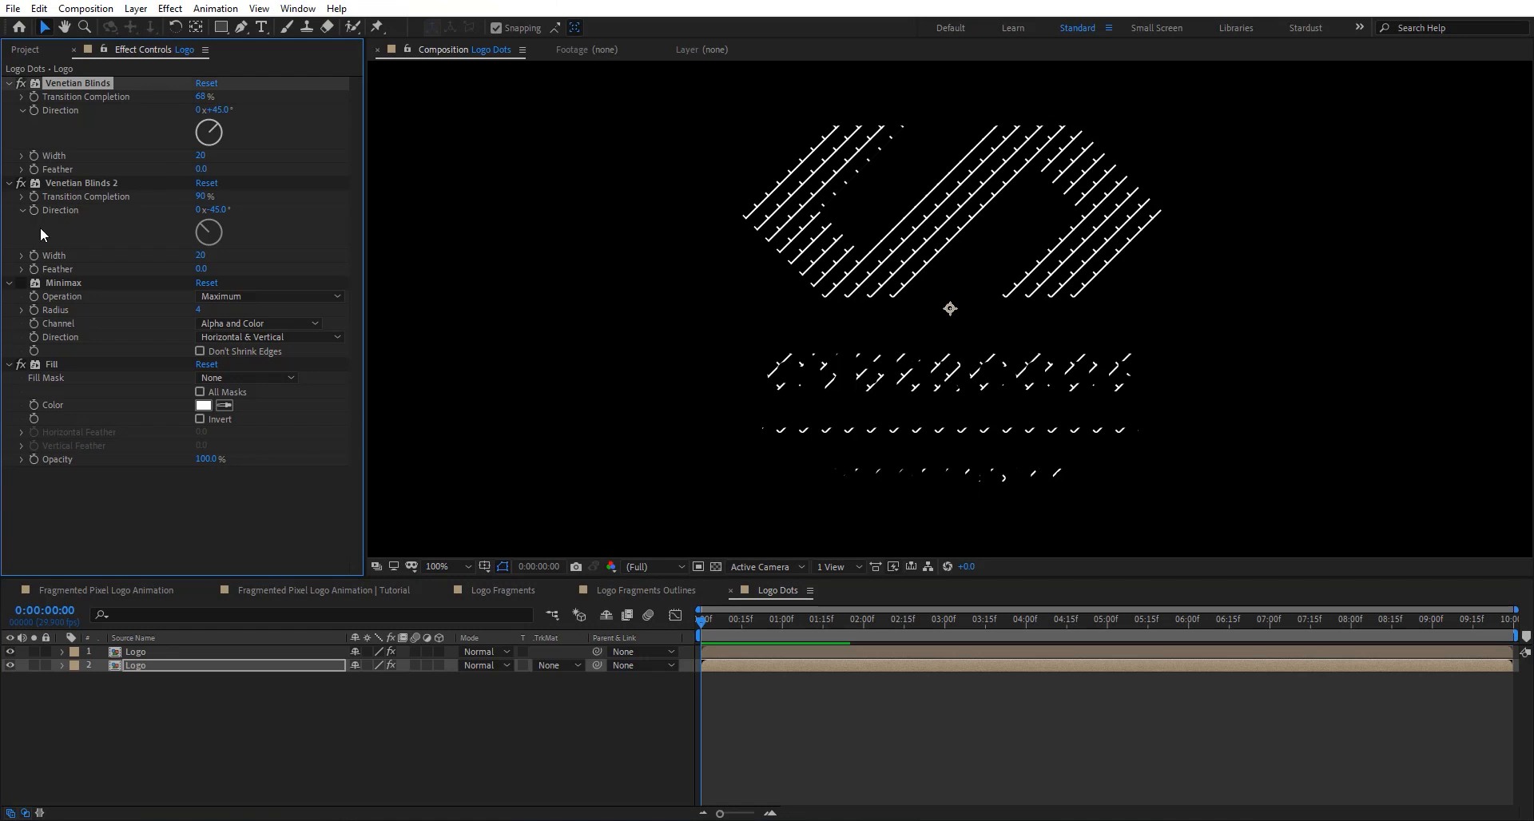
key("ctrl+z")
Set the lower Logo layer's Minimax Radius to 2 with the effect left switched off, and hide the upper Logo layer.
left_click(21, 283)
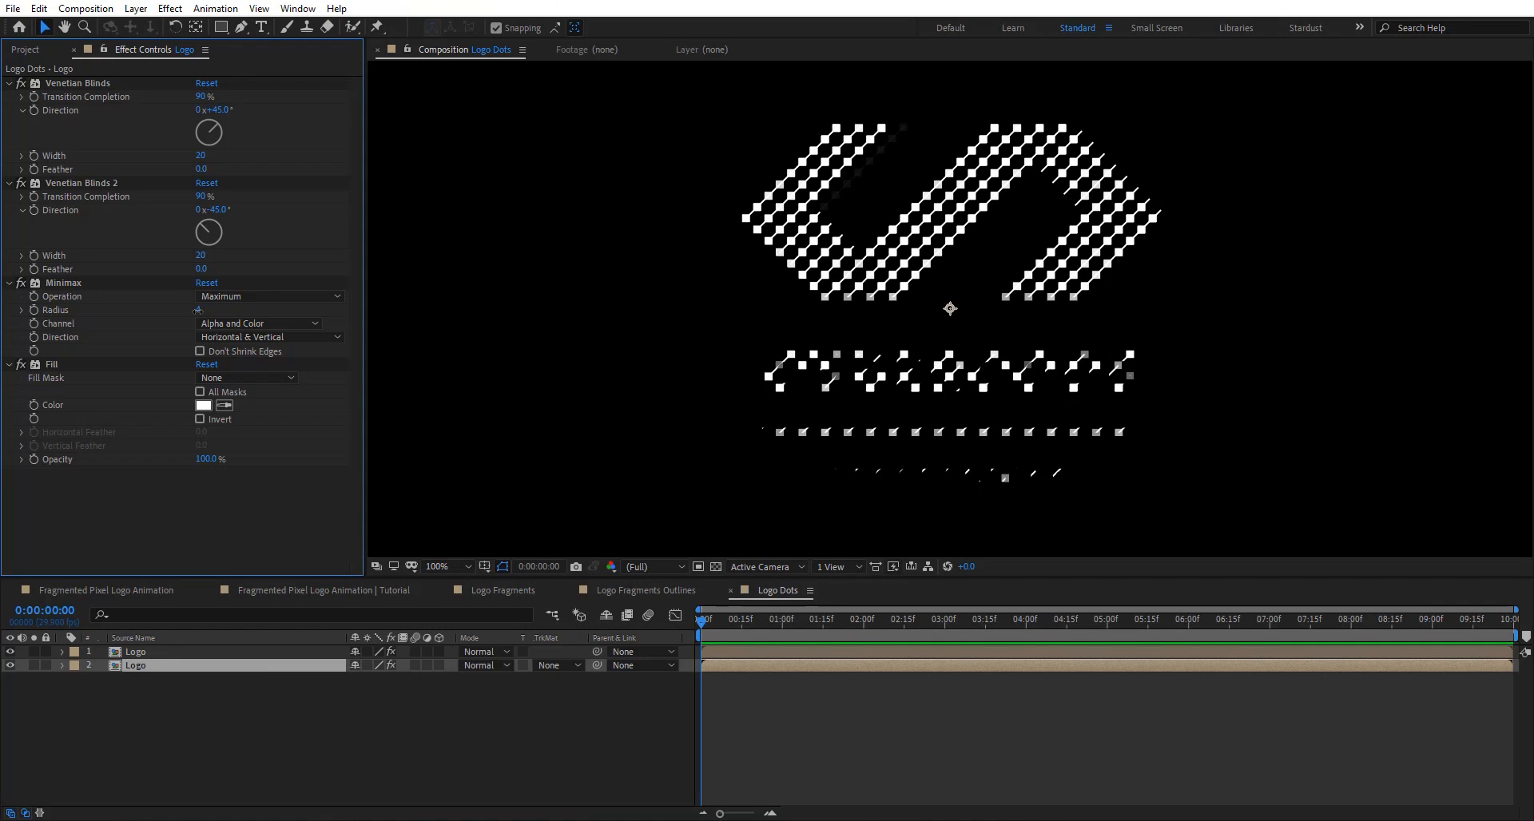
left_click_drag(199, 310, 179, 310)
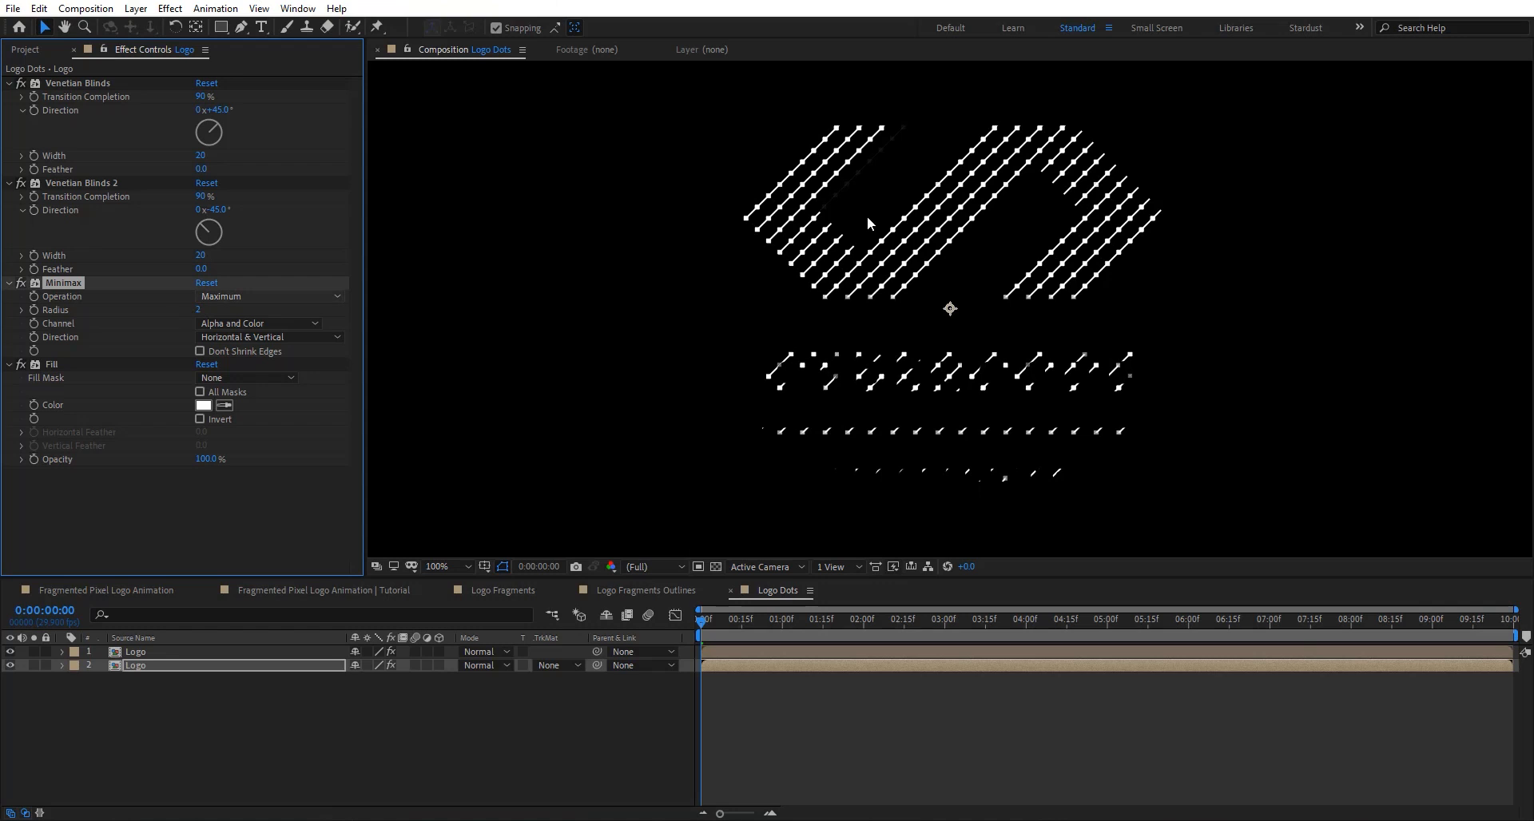
left_click(21, 283)
left_click(10, 652)
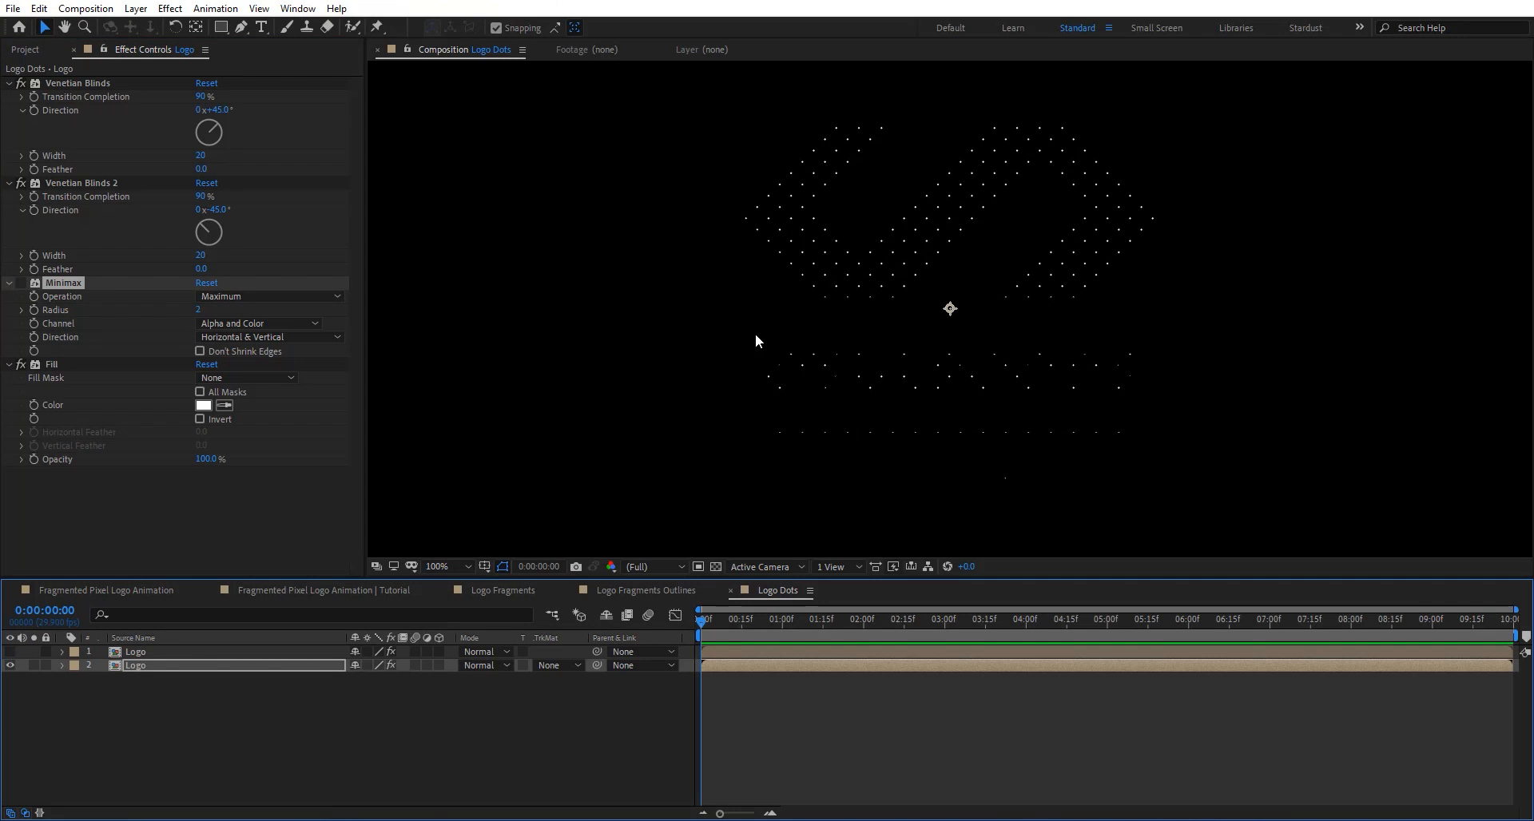
In the Logo Fragments Dots composition, replace the Logo Outlines layer's source with the Logo Dots composition and scrub through the animation.
left_click(693, 596)
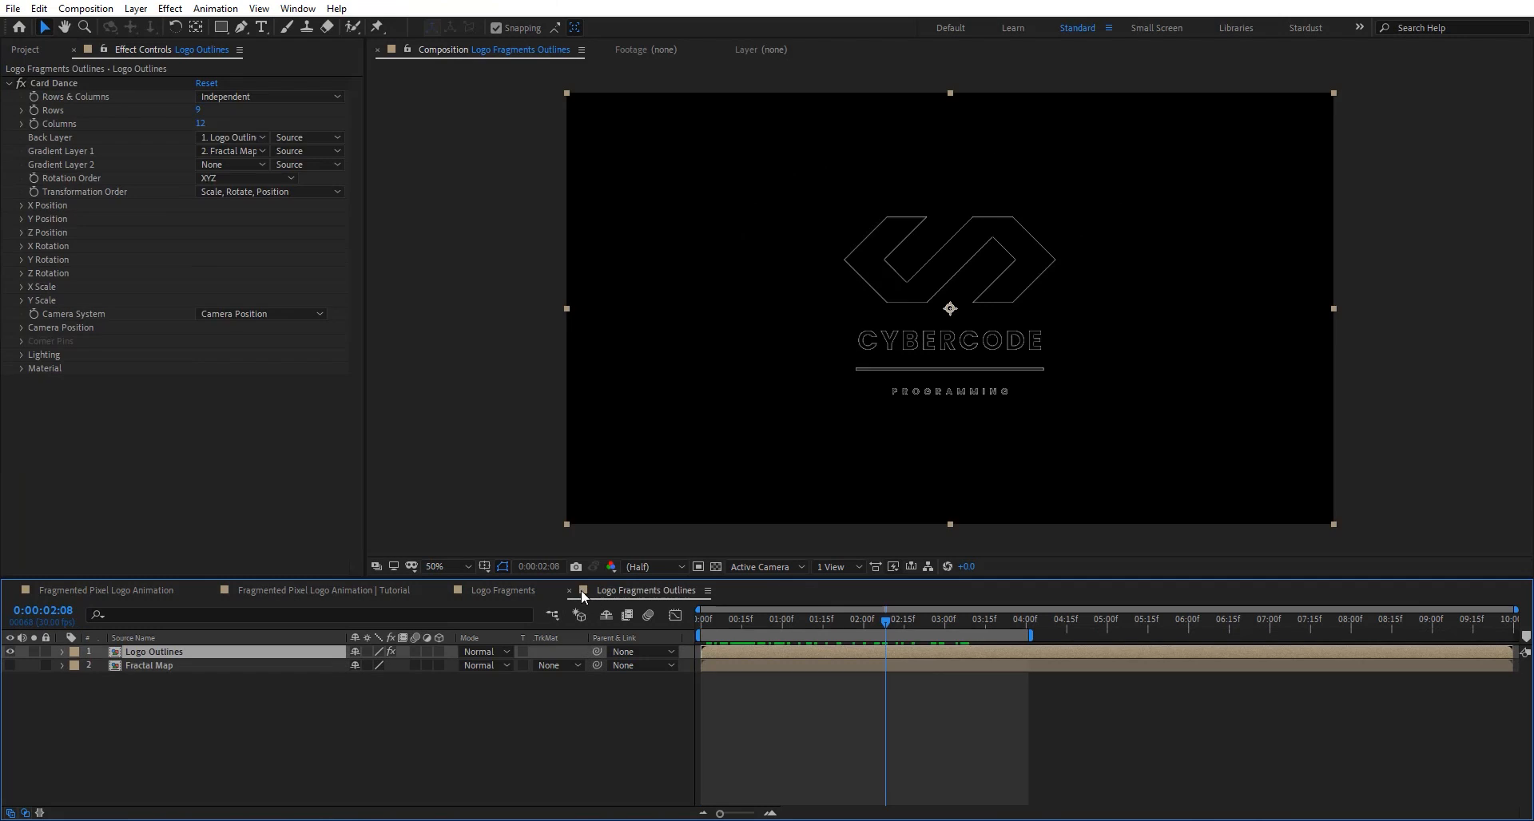
left_click(445, 590)
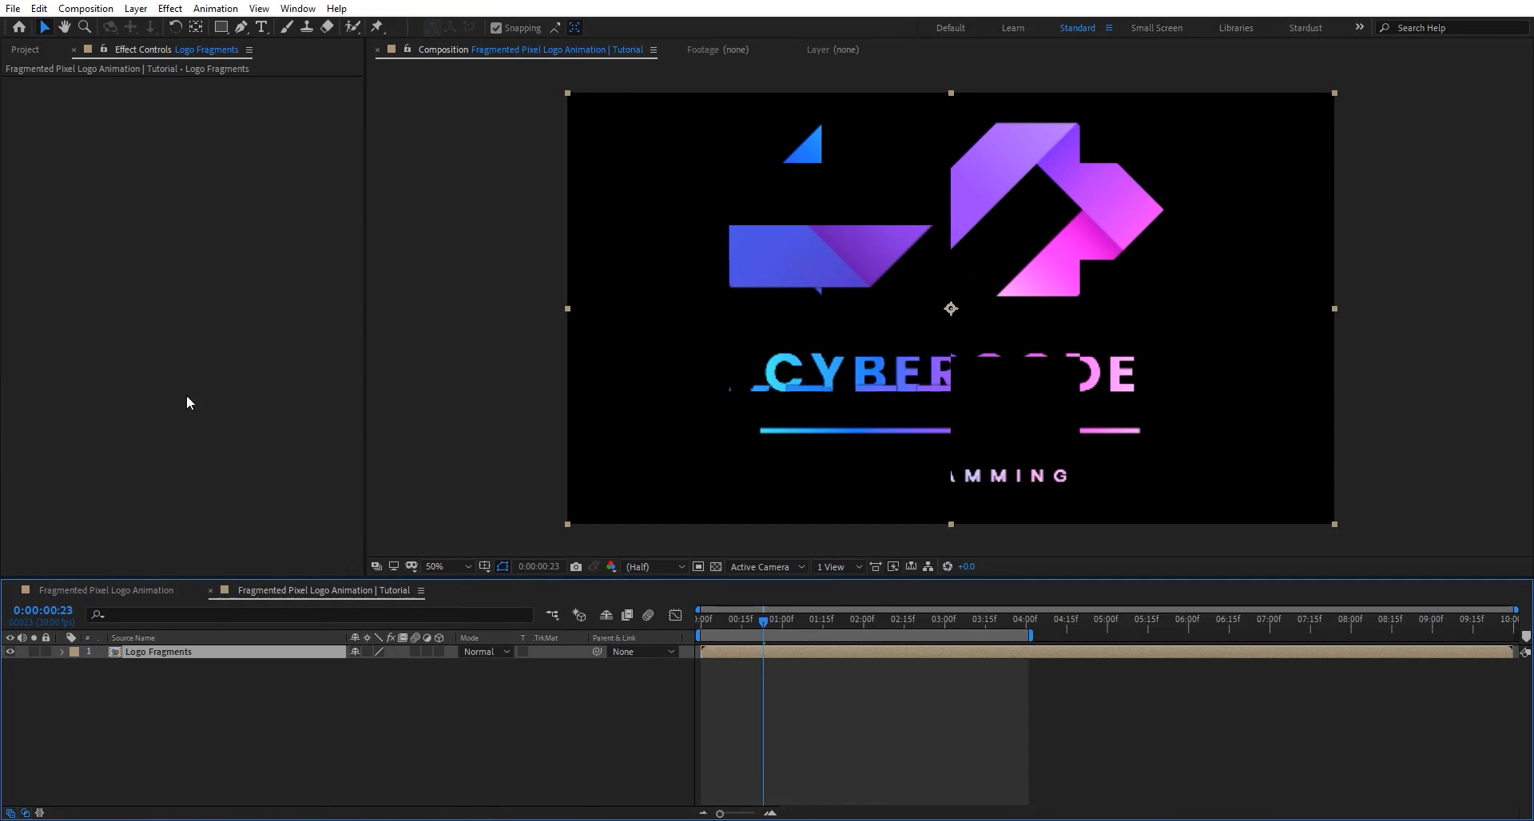
left_click(39, 48)
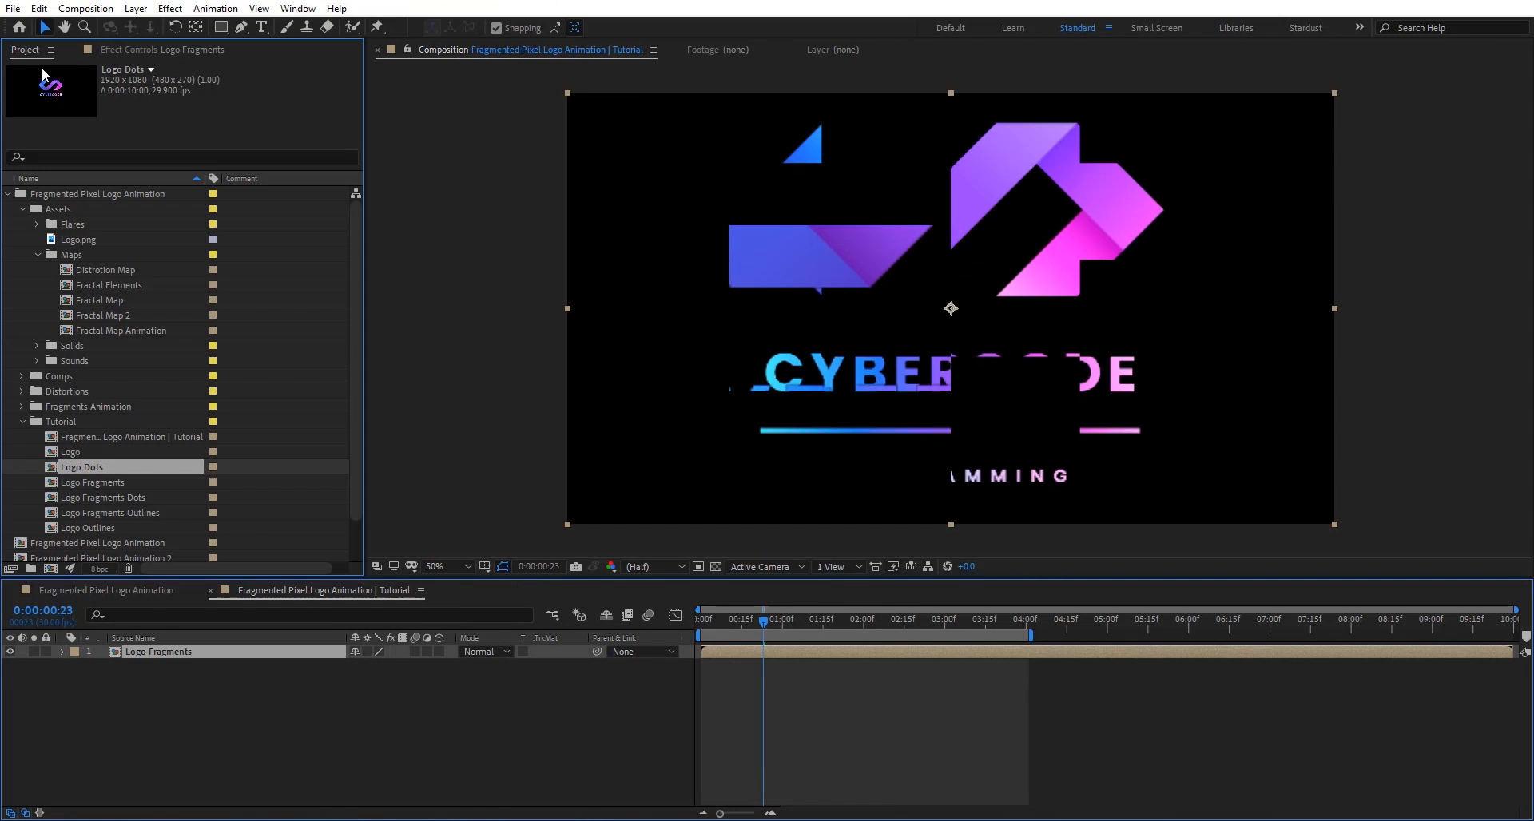
double_click(132, 497)
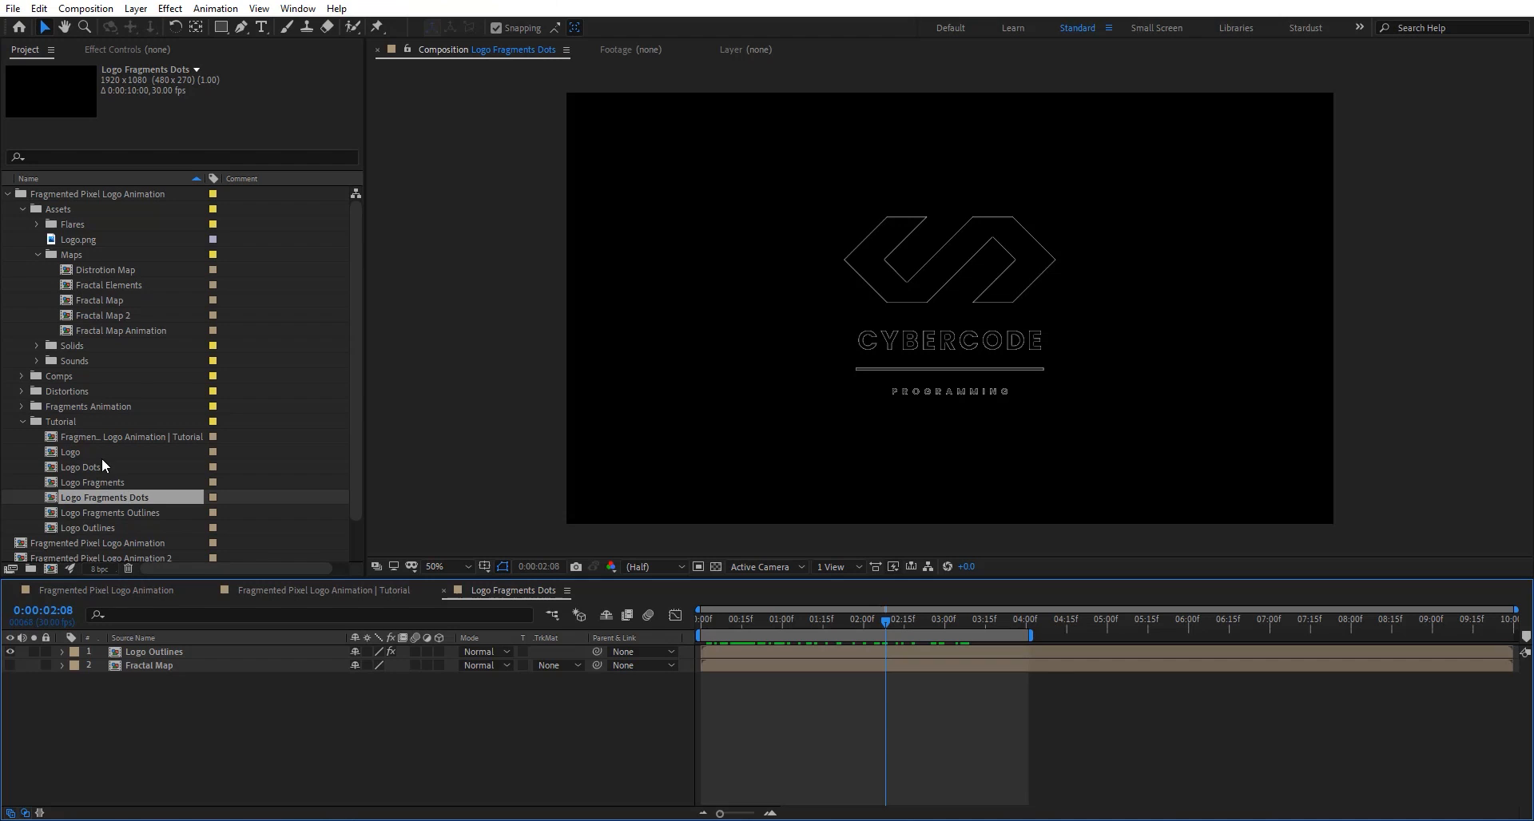
left_click(102, 465)
left_click(193, 655)
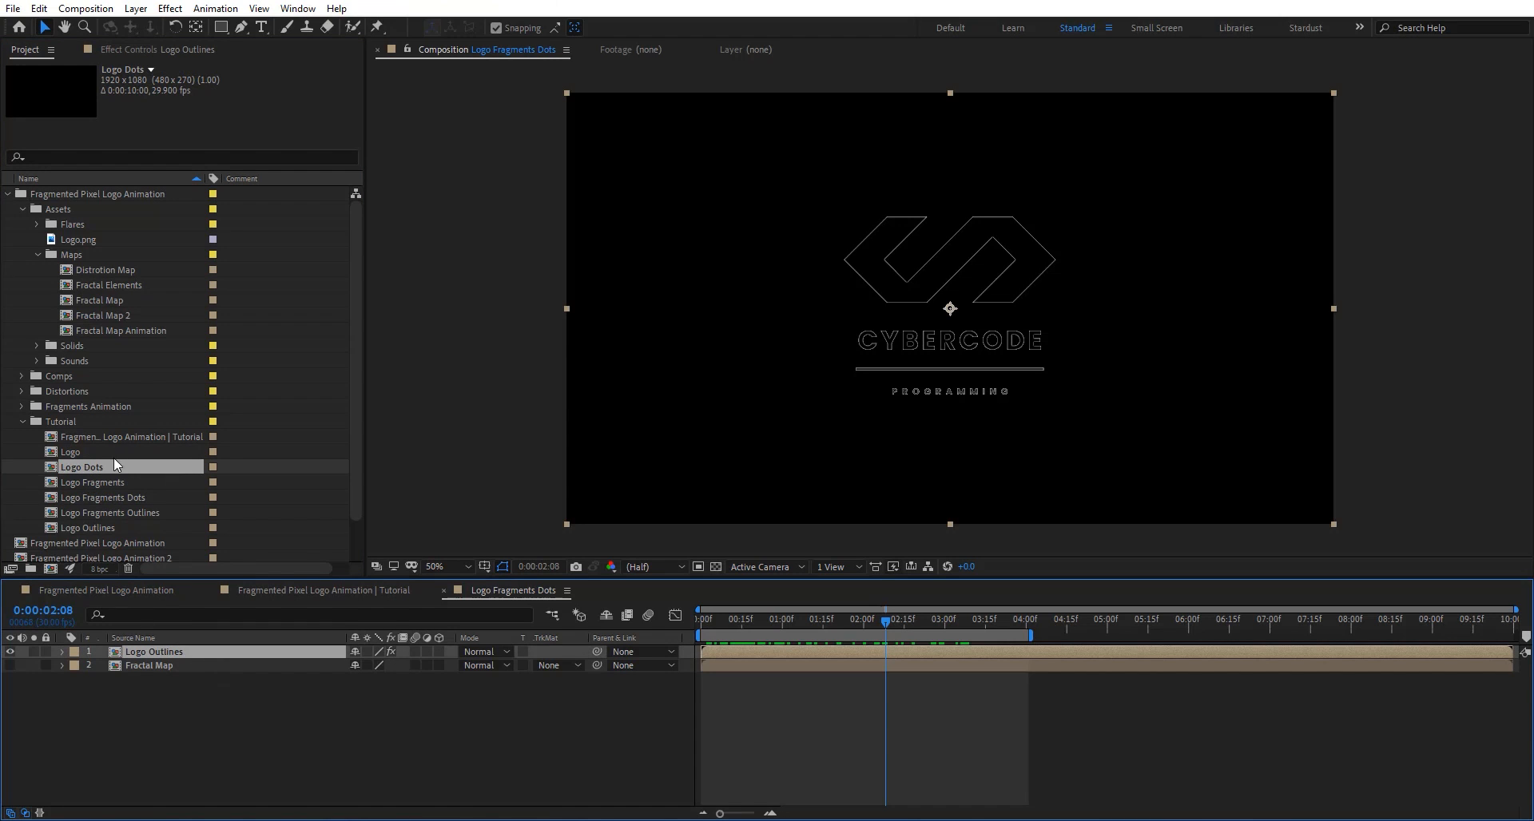
left_click_drag(113, 459, 190, 650)
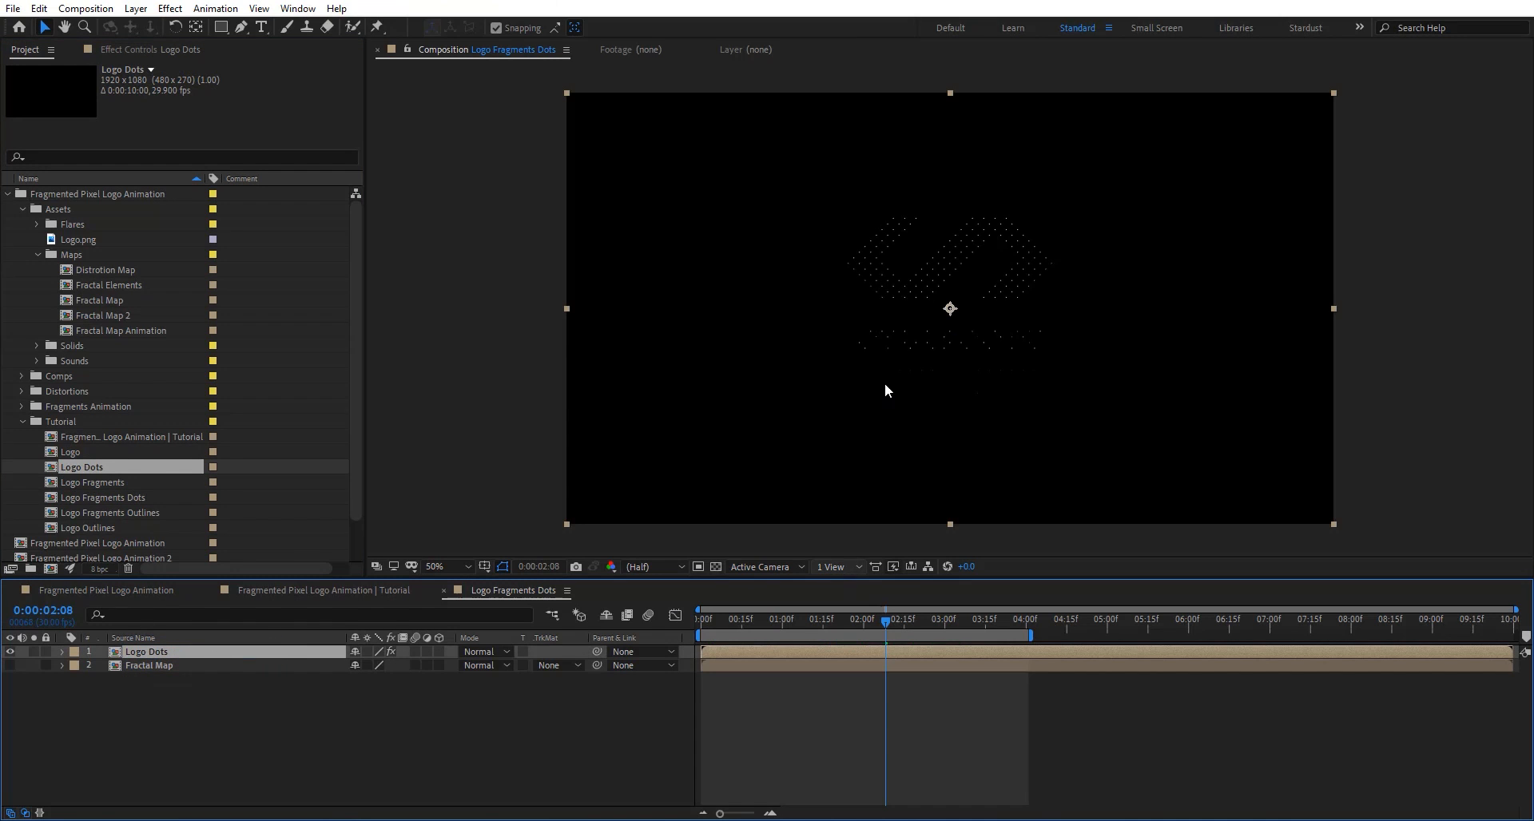
mouse_move(798, 621)
left_mouse_down()
mouse_move(747, 621)
mouse_move(905, 620)
mouse_move(737, 628)
mouse_move(807, 624)
left_mouse_up()
Return to the Fragmented Pixel Logo Animation | Tutorial composition and scrub the Logo Fragments layer's animation to 0:00:02:18.
left_click(445, 590)
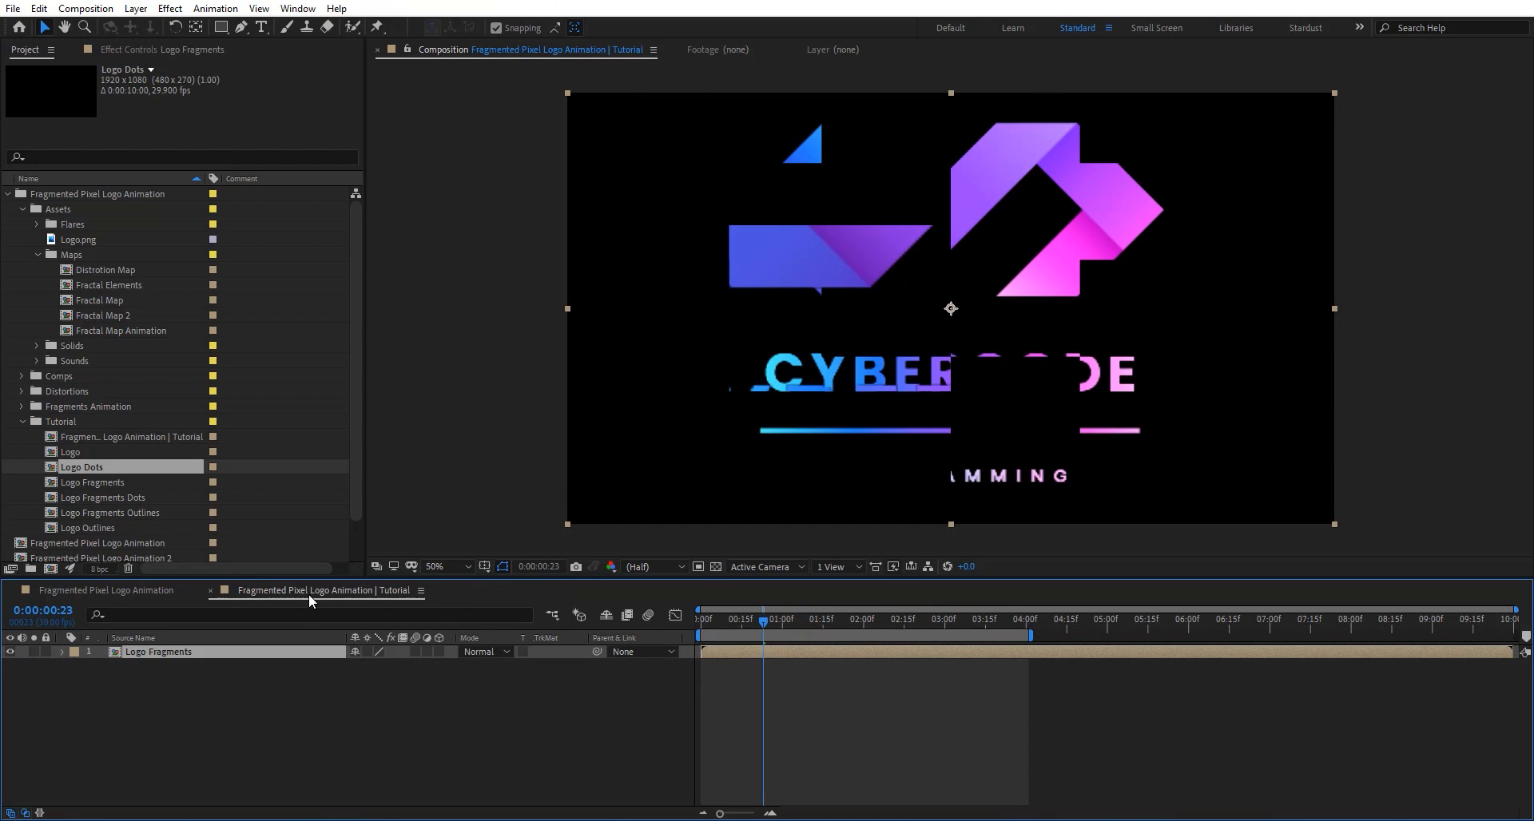
left_click(250, 693)
left_click(215, 650)
left_click_drag(743, 624, 912, 628)
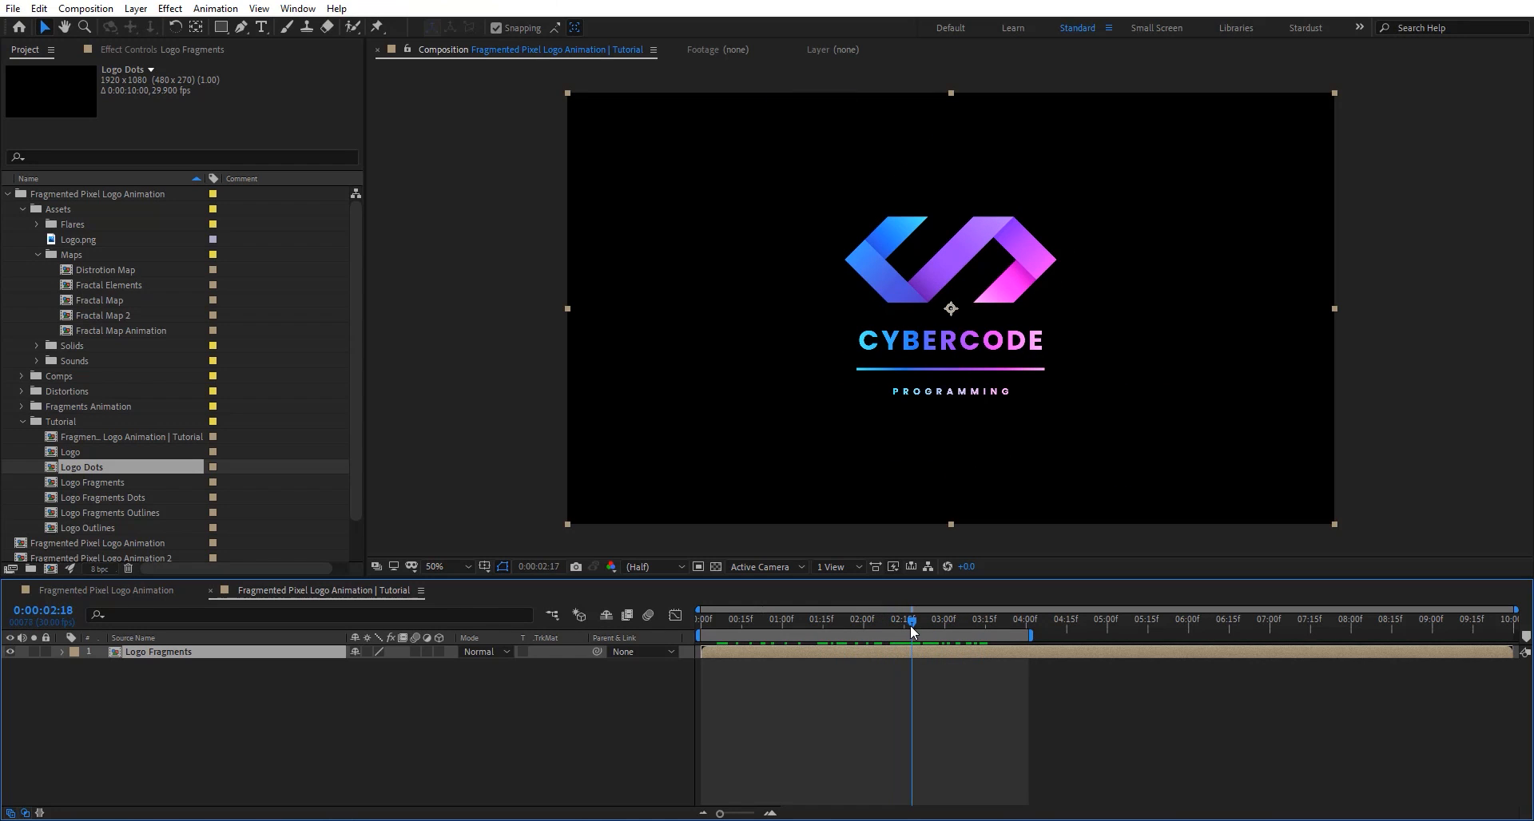
Open the Fractal Map Animation composition and examine the Fractal layer's Brightness keyframes, Evolution expression and Fractal Noise settings over time.
double_click(117, 329)
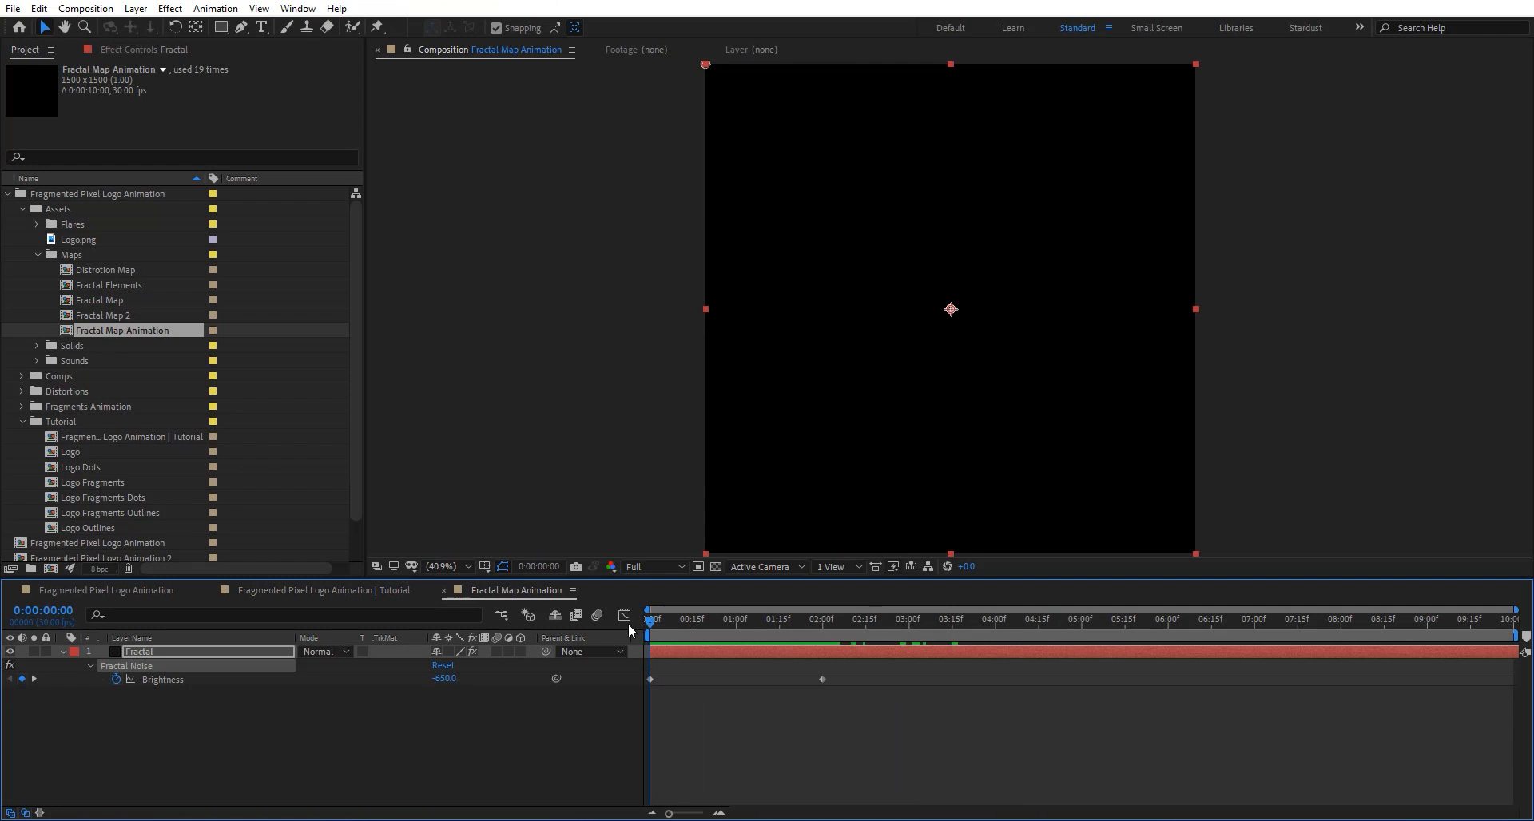
left_click_drag(649, 622, 833, 621)
key("e")
key("e")
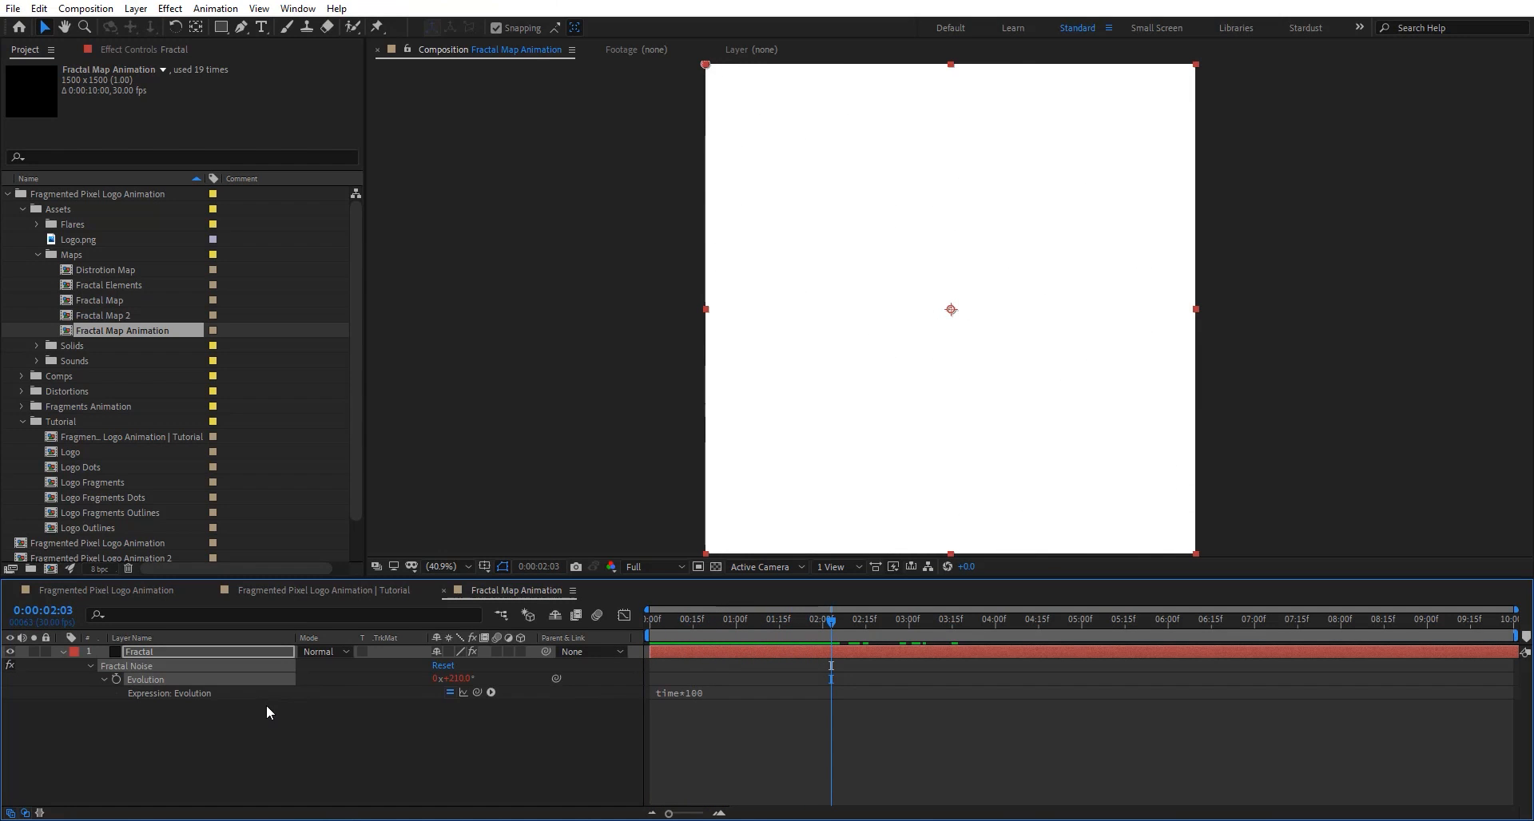
left_click_drag(712, 620, 649, 628)
key("F3")
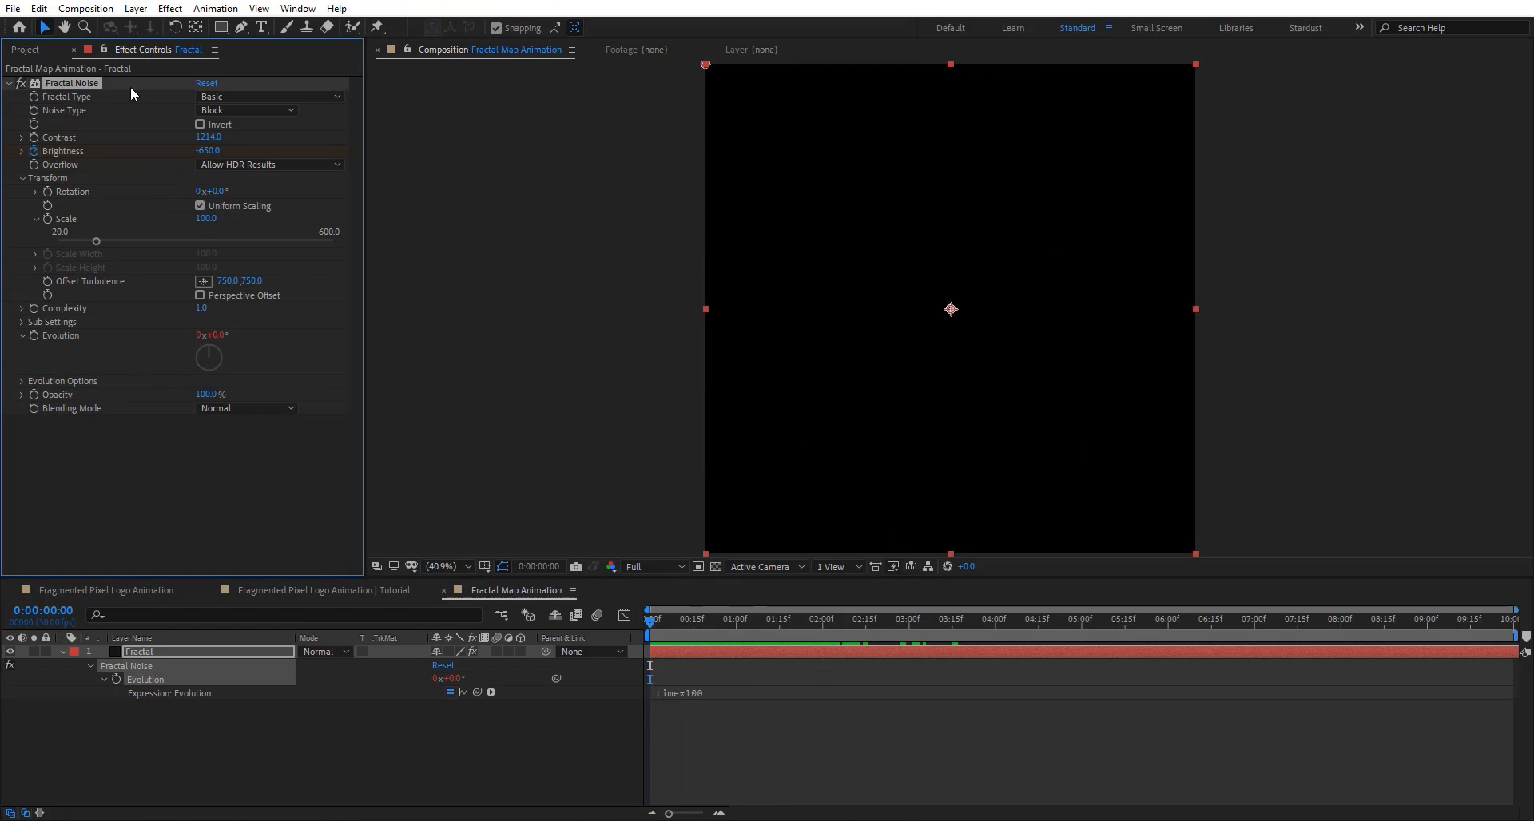
left_click_drag(673, 622, 707, 620)
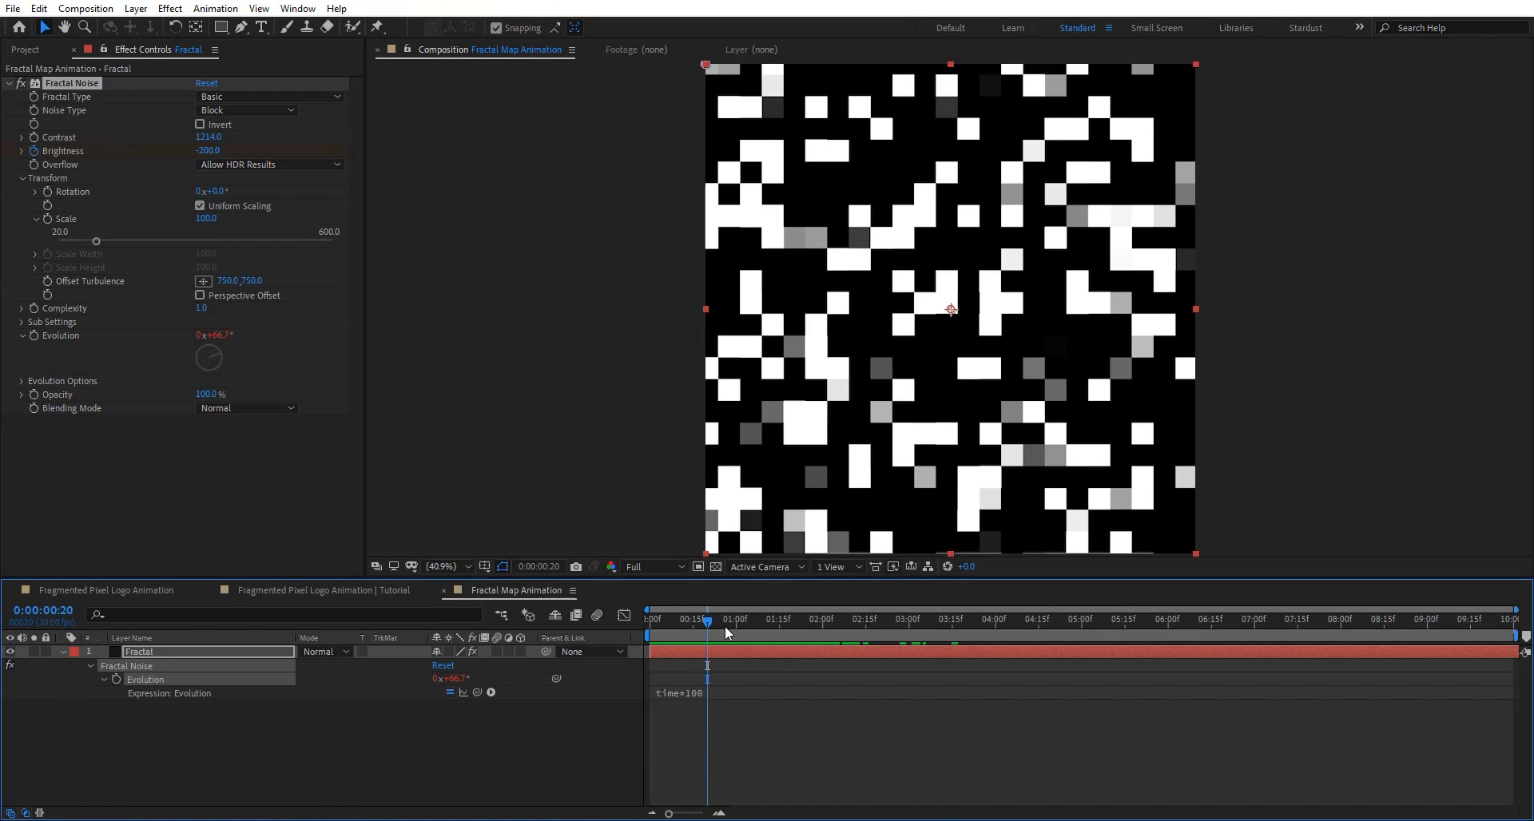
left_click_drag(725, 626, 681, 631)
left_click(444, 590)
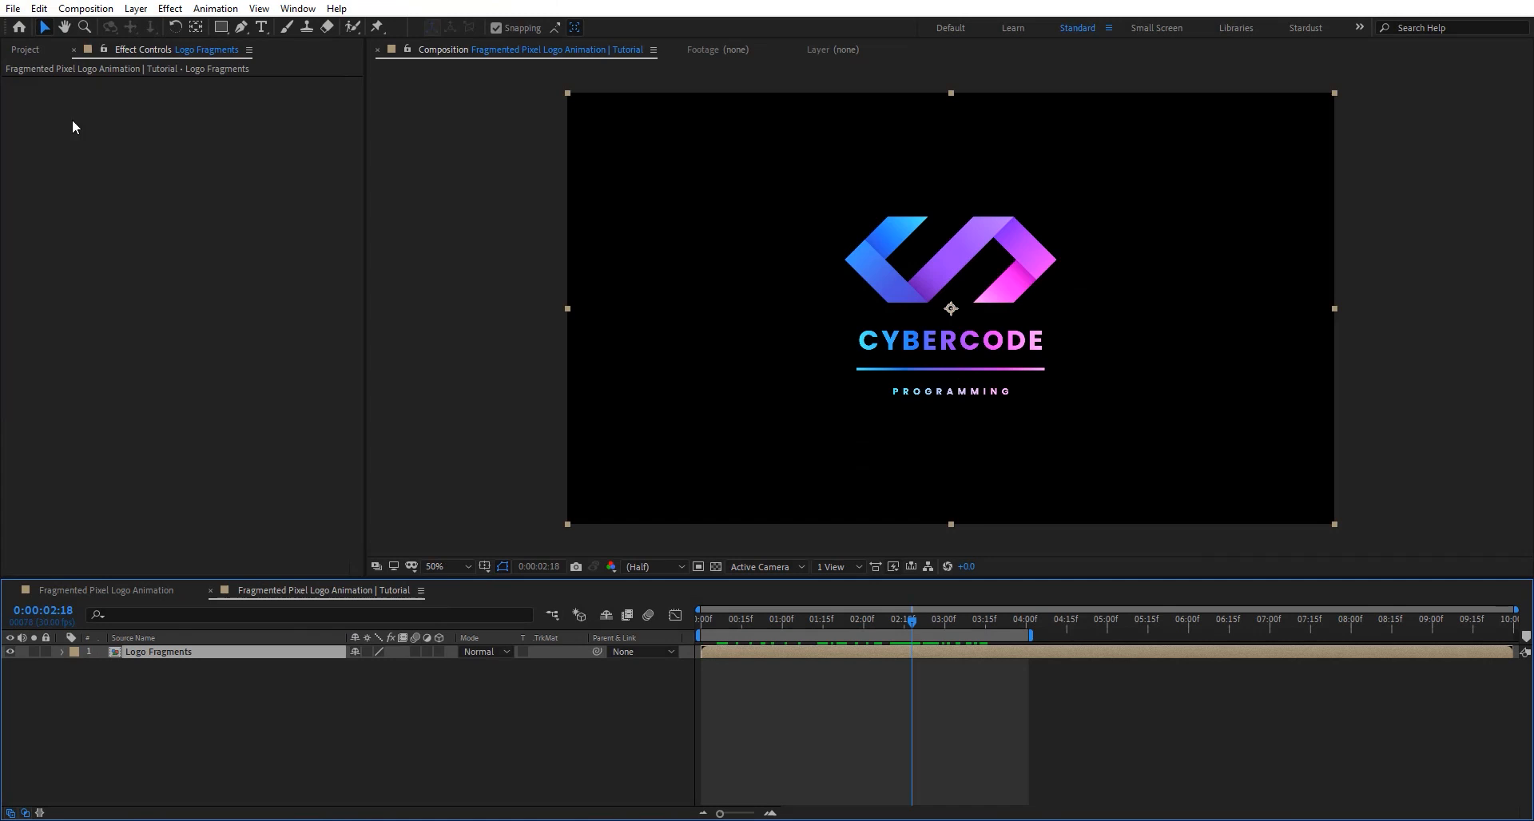
Place Fractal Map Animation above the Logo Fragments layer as its Luma Inverted Matte, shift it to start at about 0:00:02:00, and preview.
left_click(24, 50)
left_click_drag(147, 331, 219, 651)
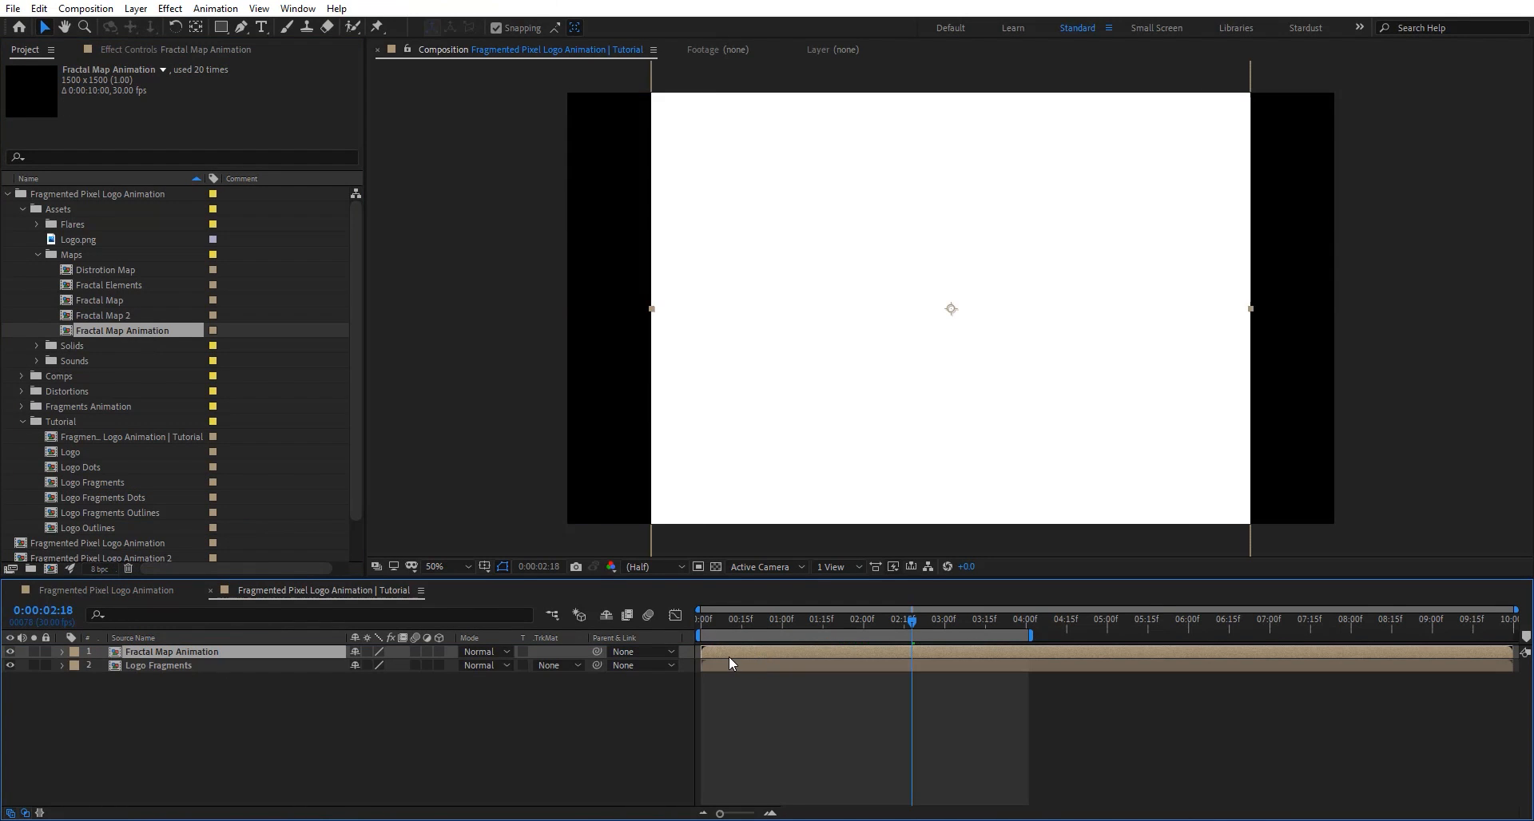
left_click(551, 665)
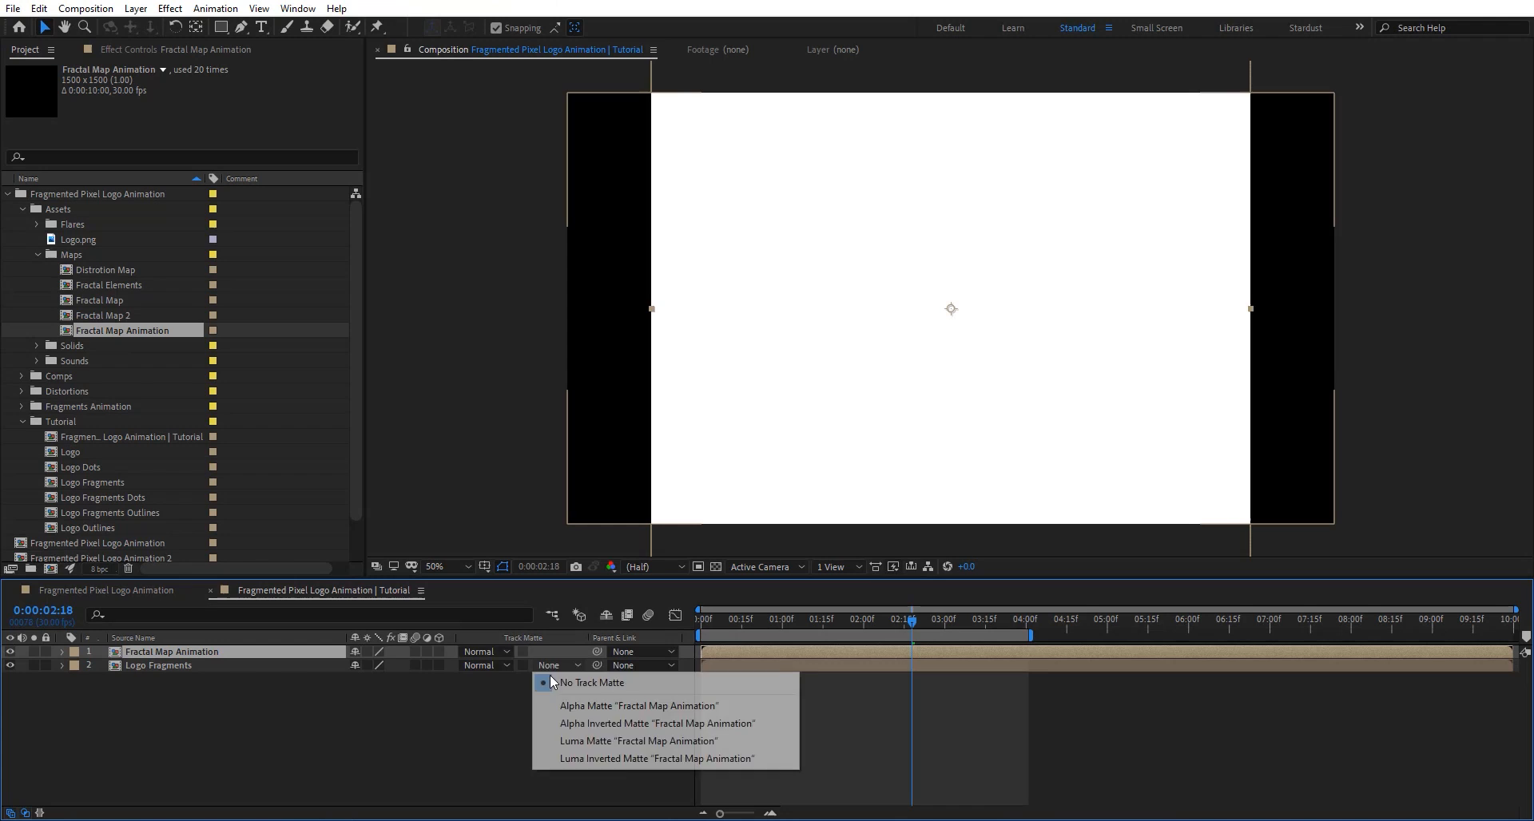
left_click(613, 759)
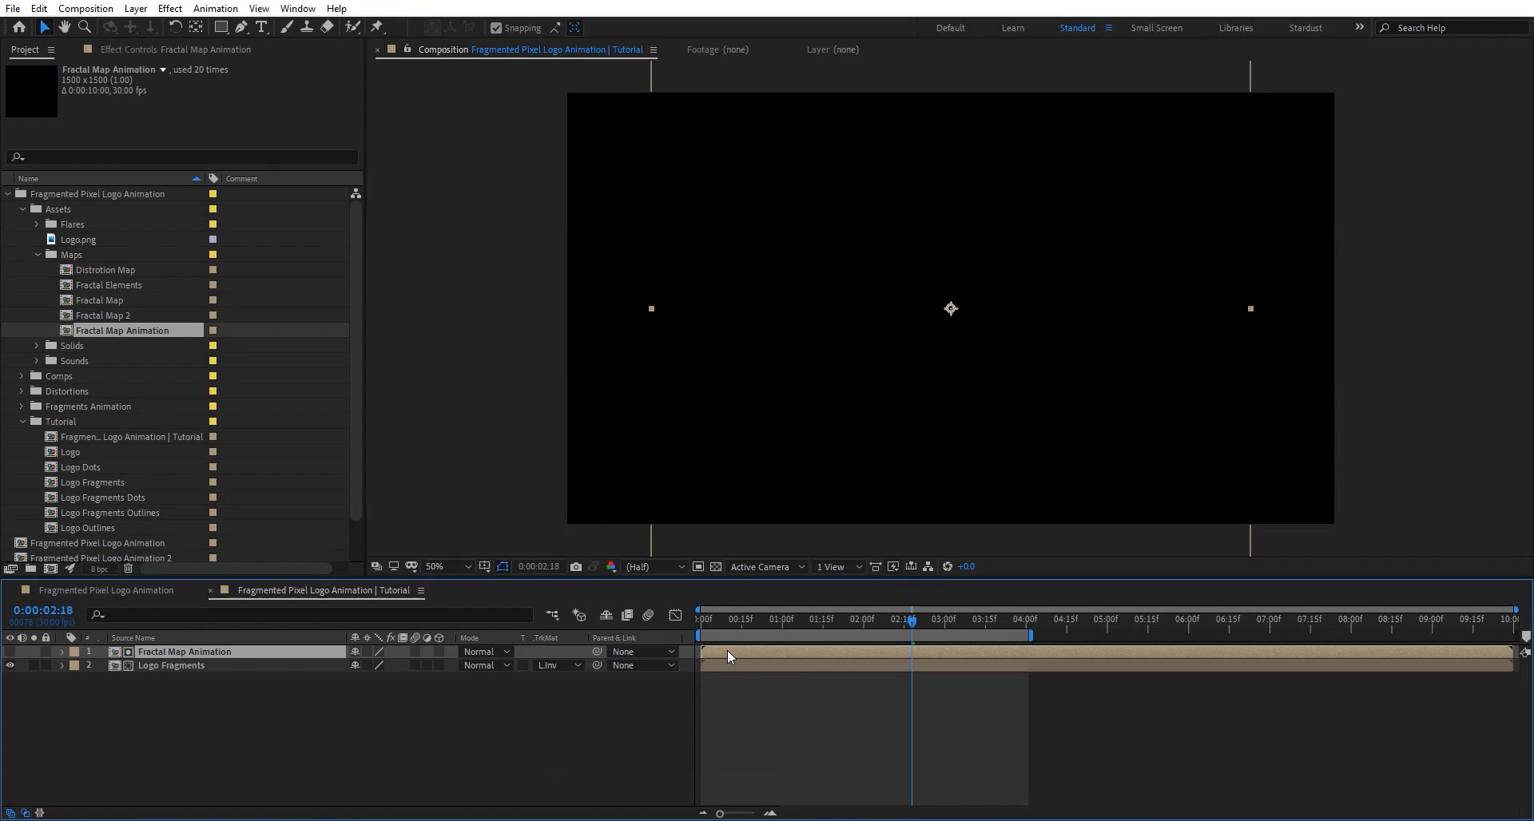
mouse_move(893, 646)
left_mouse_down()
mouse_move(930, 645)
mouse_move(879, 621)
mouse_move(938, 624)
mouse_move(844, 624)
mouse_move(886, 625)
left_mouse_up()
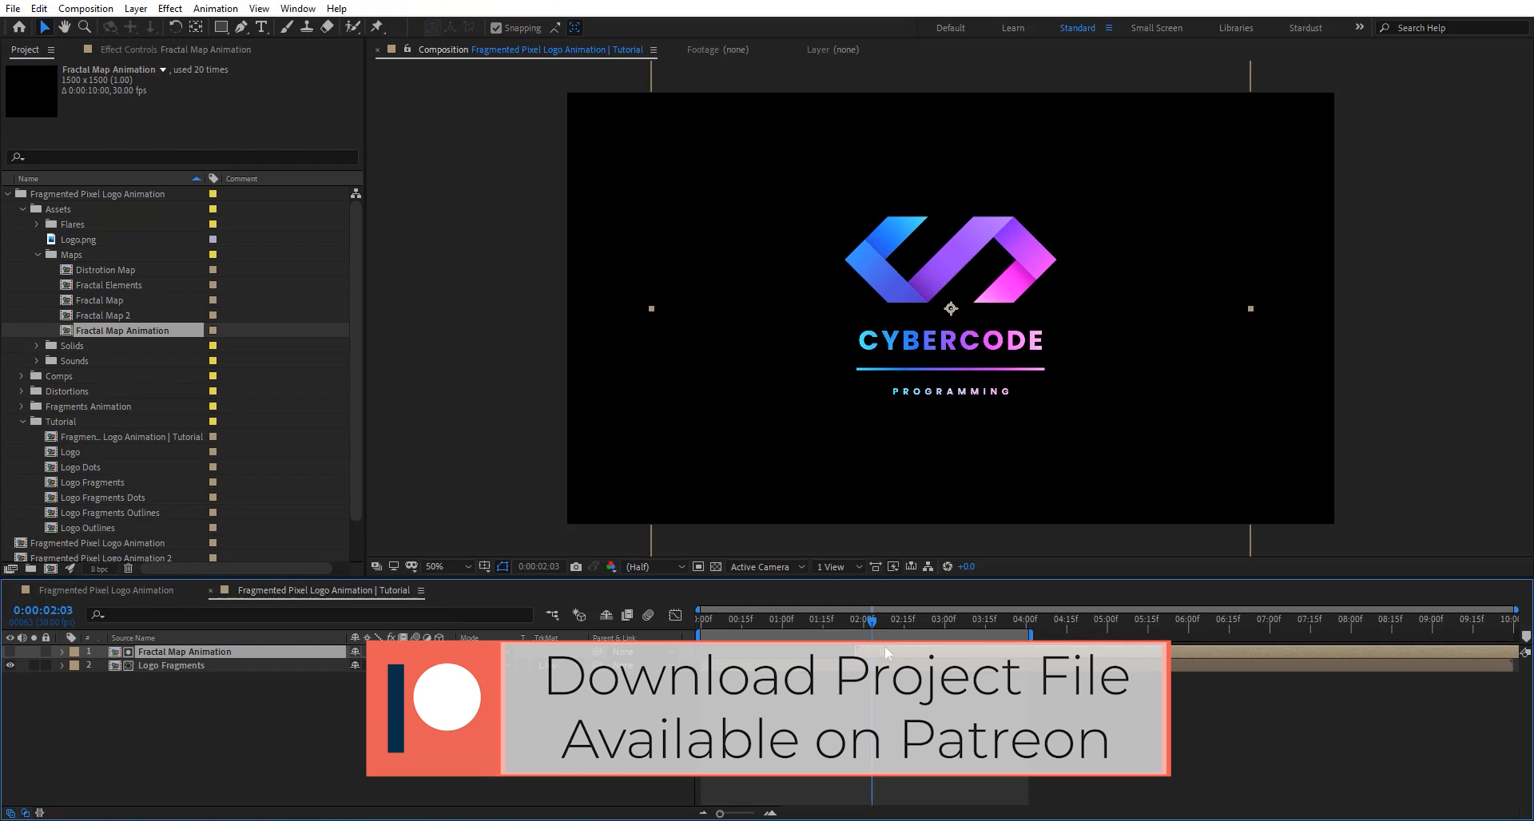
key("space")
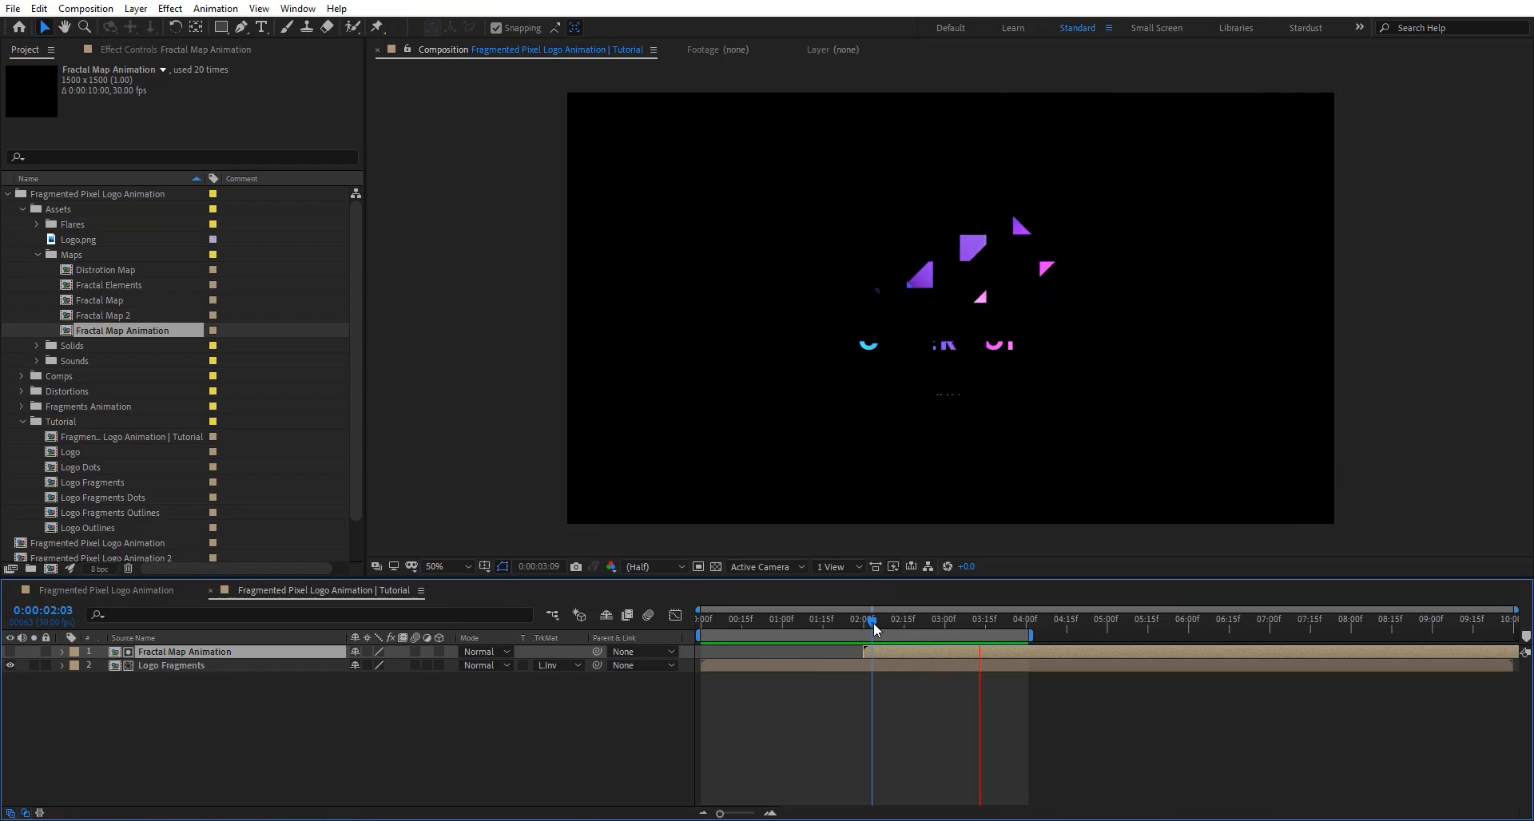
From 0:00:00:00, duplicate the Fractal Map Animation and Logo Fragments layer pair twice.
left_click(698, 612)
left_click(143, 652)
left_click(166, 671, "shift")
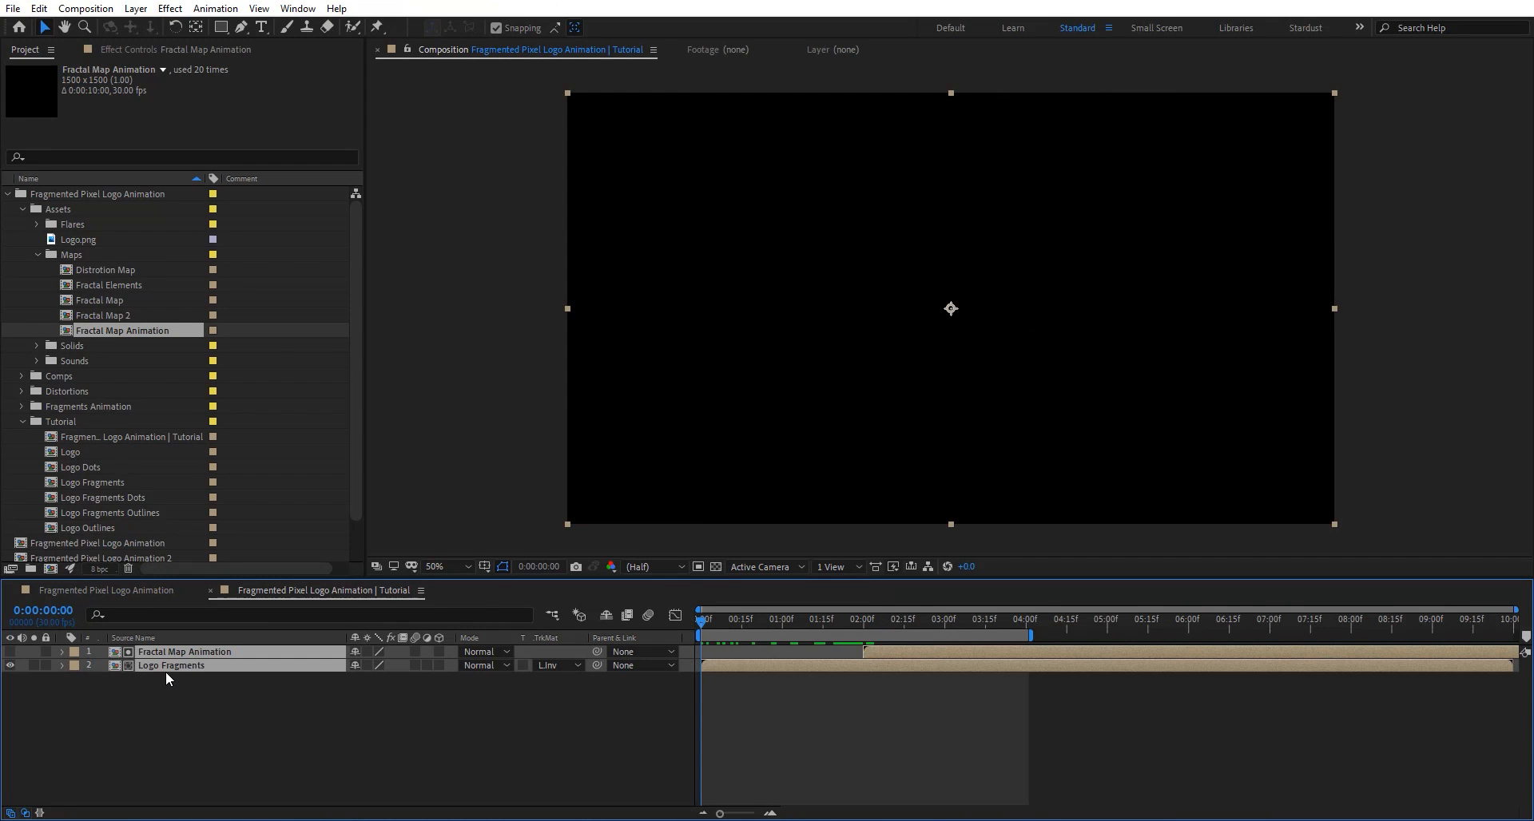
key("ctrl+d")
key("ctrl+d")
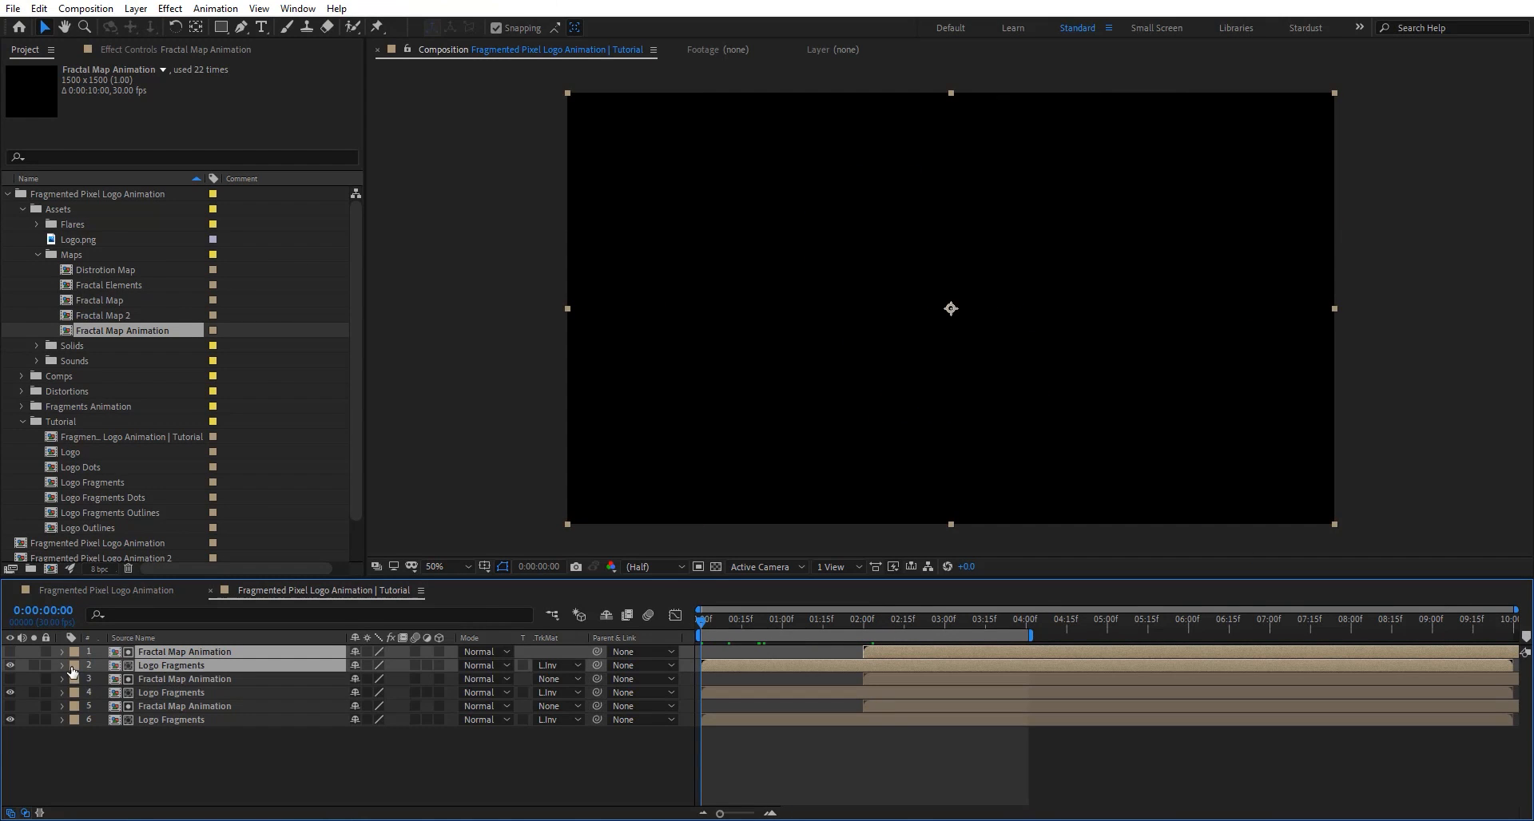
Colour-label the top matte and logo layer pair dark green and the middle pair teal.
left_click(72, 668)
left_click(94, 646)
left_click(73, 671)
left_click(76, 653)
left_click(148, 680)
left_click(151, 693, "shift")
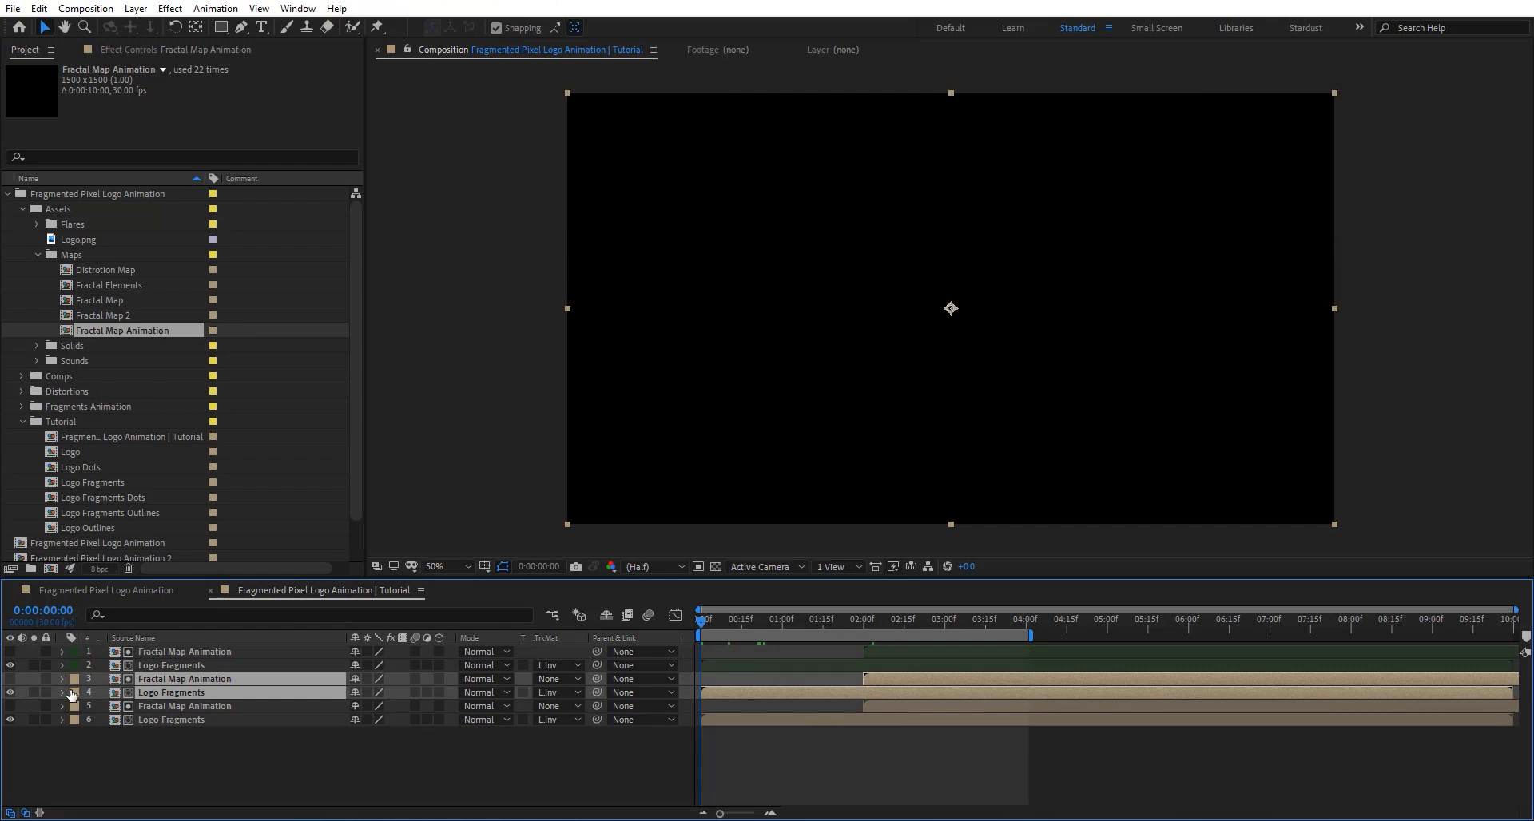
left_click(73, 695)
left_click(88, 649)
left_click(243, 765)
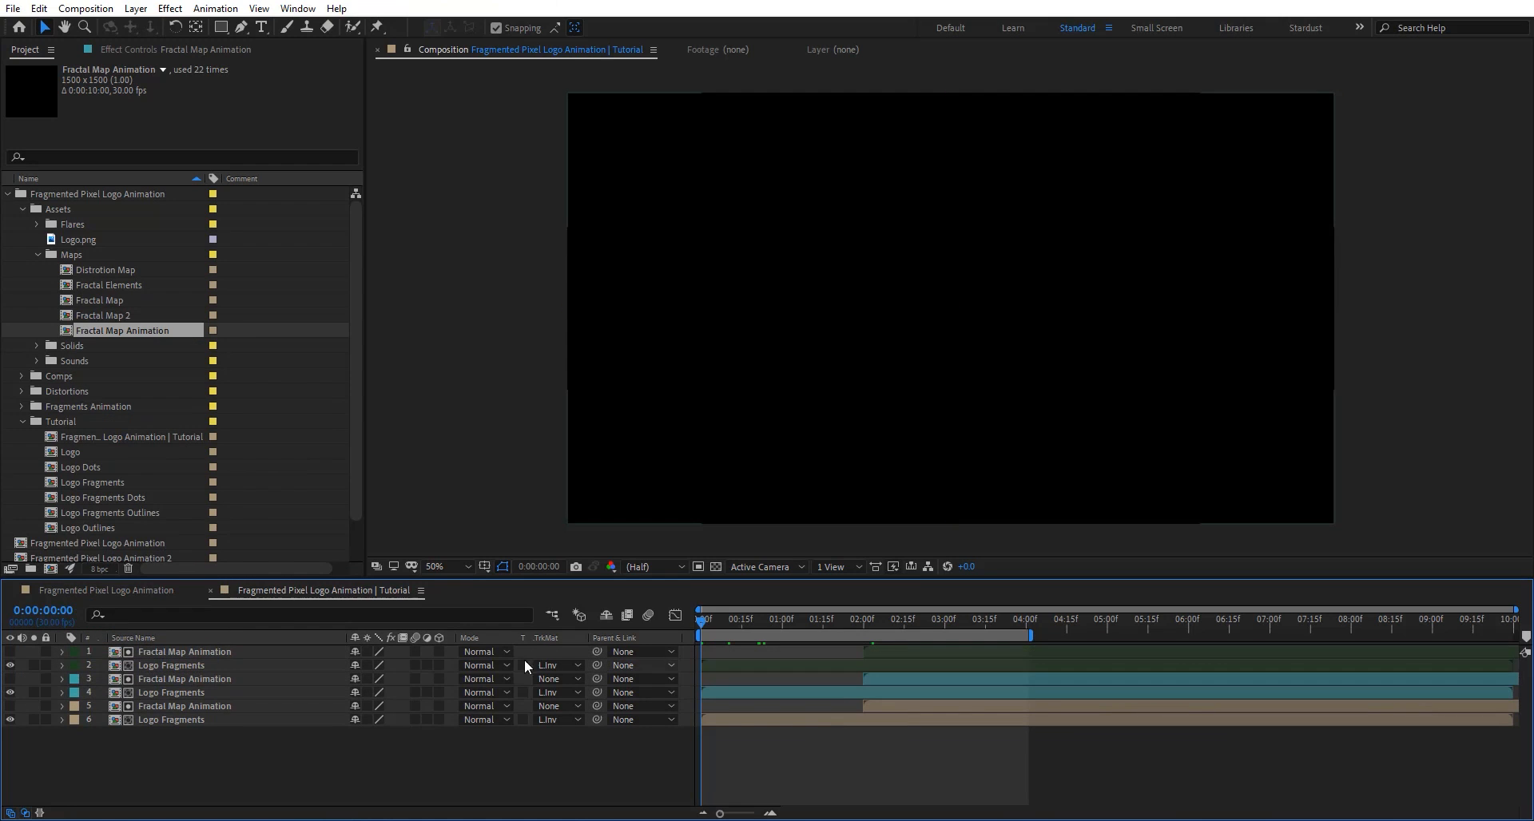
Replace the top Logo Fragments layer's source with Logo Fragments Outlines and the middle one's with Logo Fragments Dots.
left_click(184, 667)
left_click_drag(136, 512, 188, 666)
left_click(169, 695)
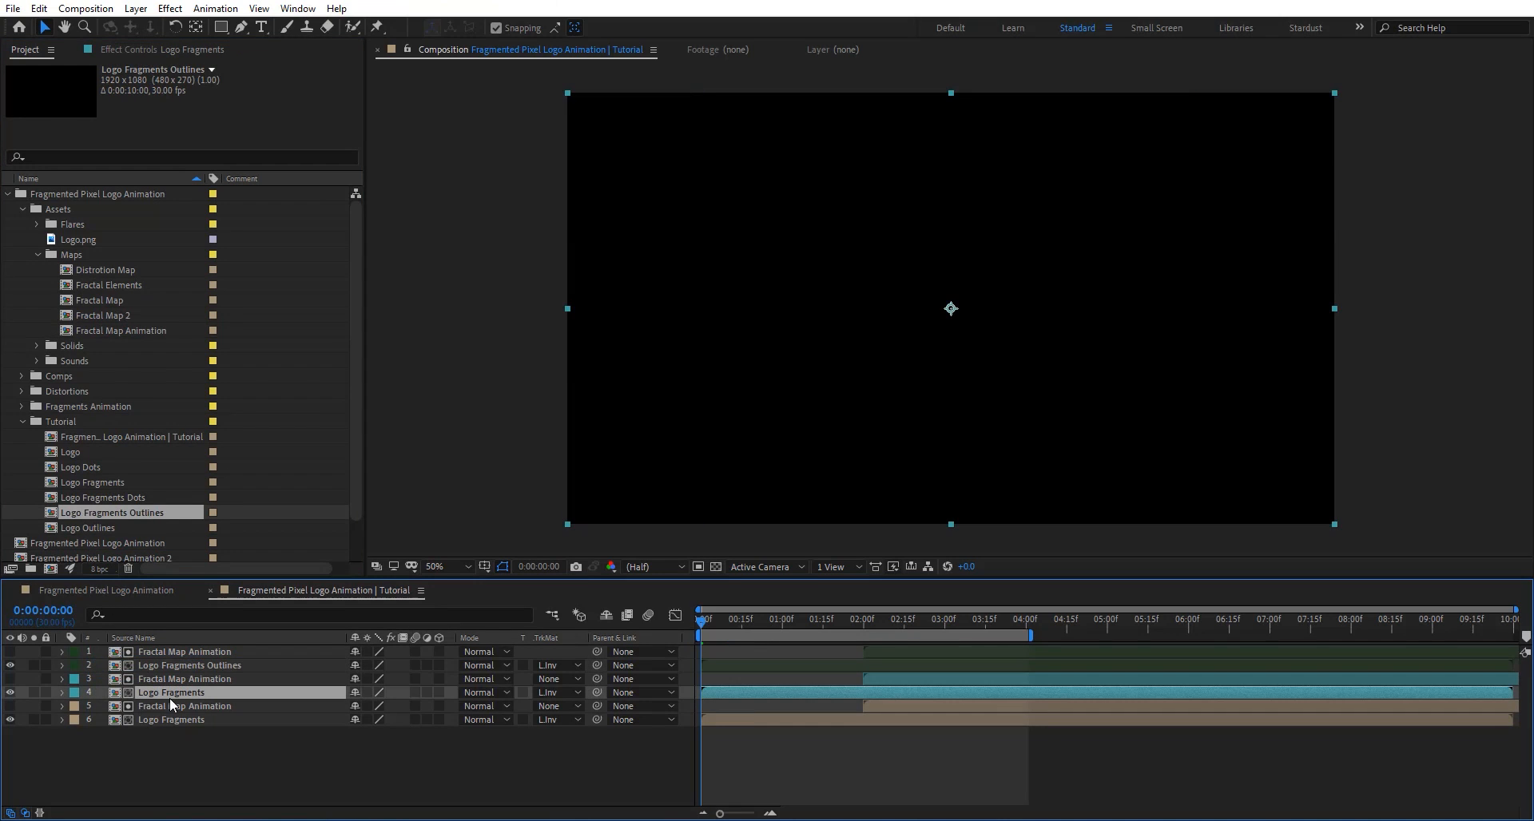
left_click_drag(137, 499, 150, 550)
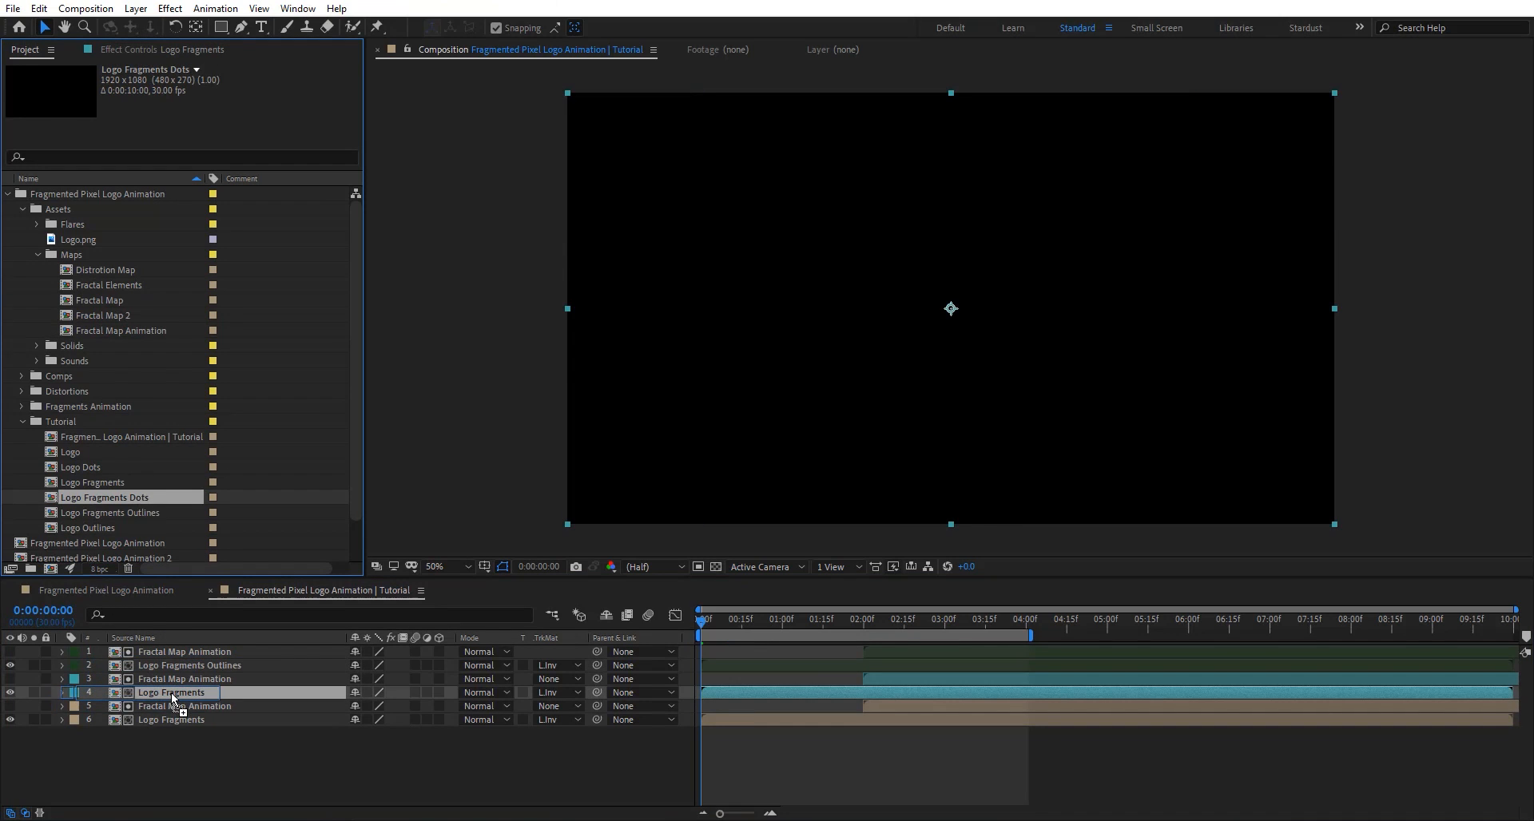
left_click_drag(171, 693, 172, 692)
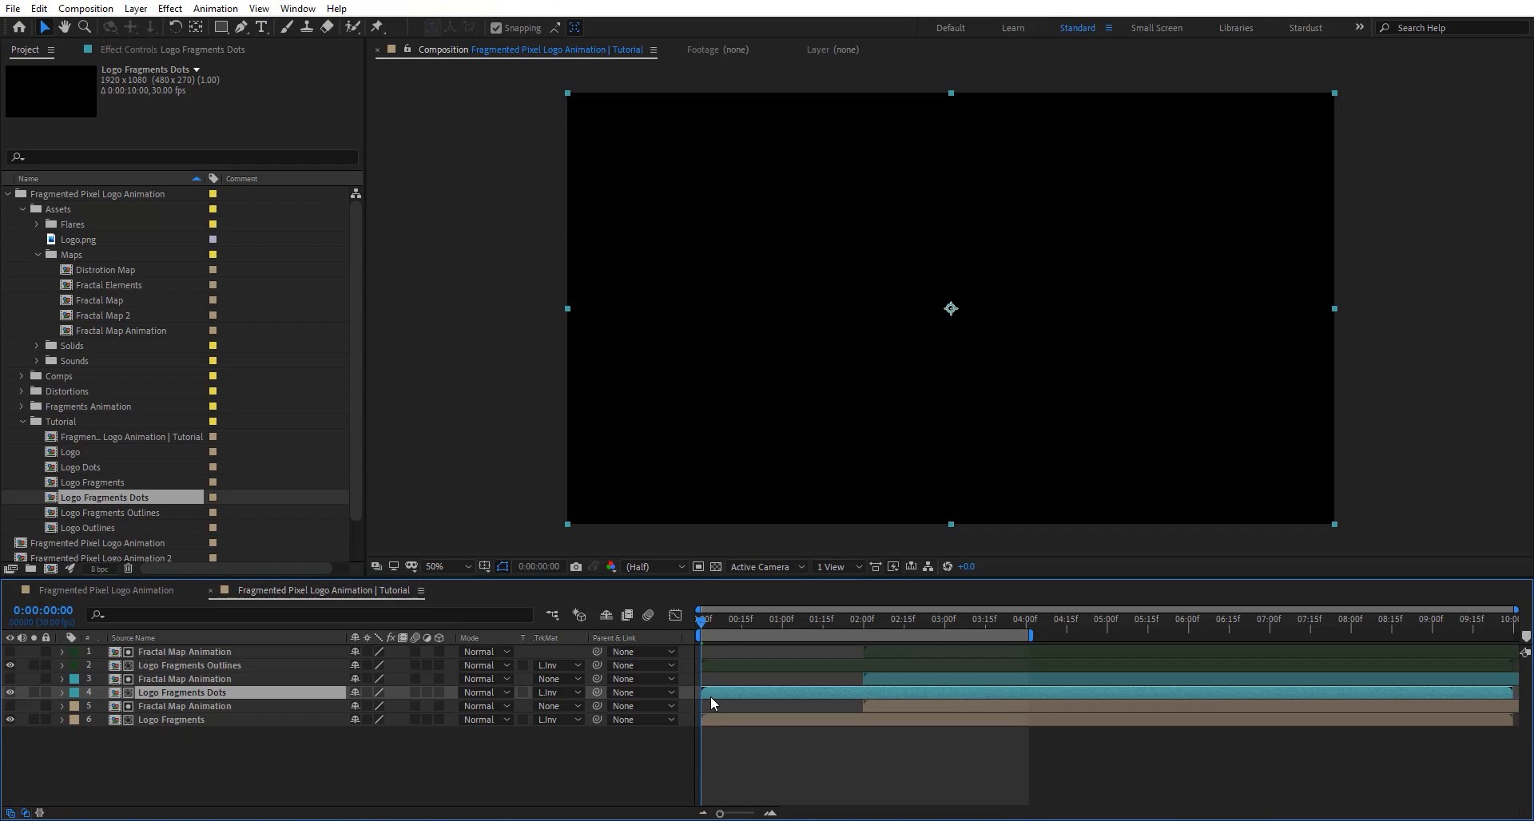
Stagger the layer starts, with Logo Fragments Dots about 4 frames in and Logo Fragments about 9 frames in, and scrub to 0:00:01:03.
left_click_drag(724, 717, 751, 716)
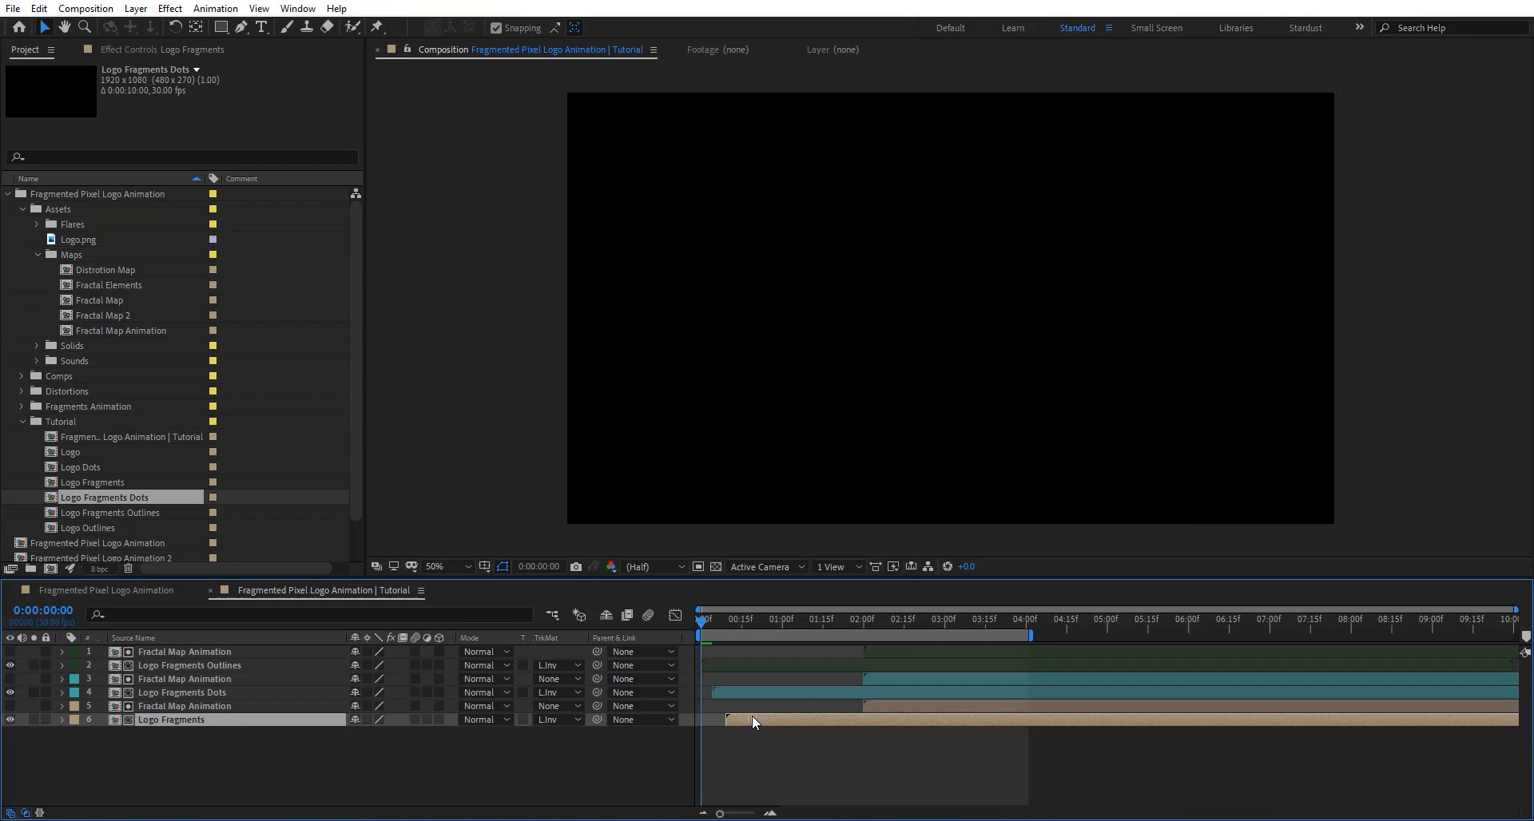
left_click_drag(702, 618, 791, 626)
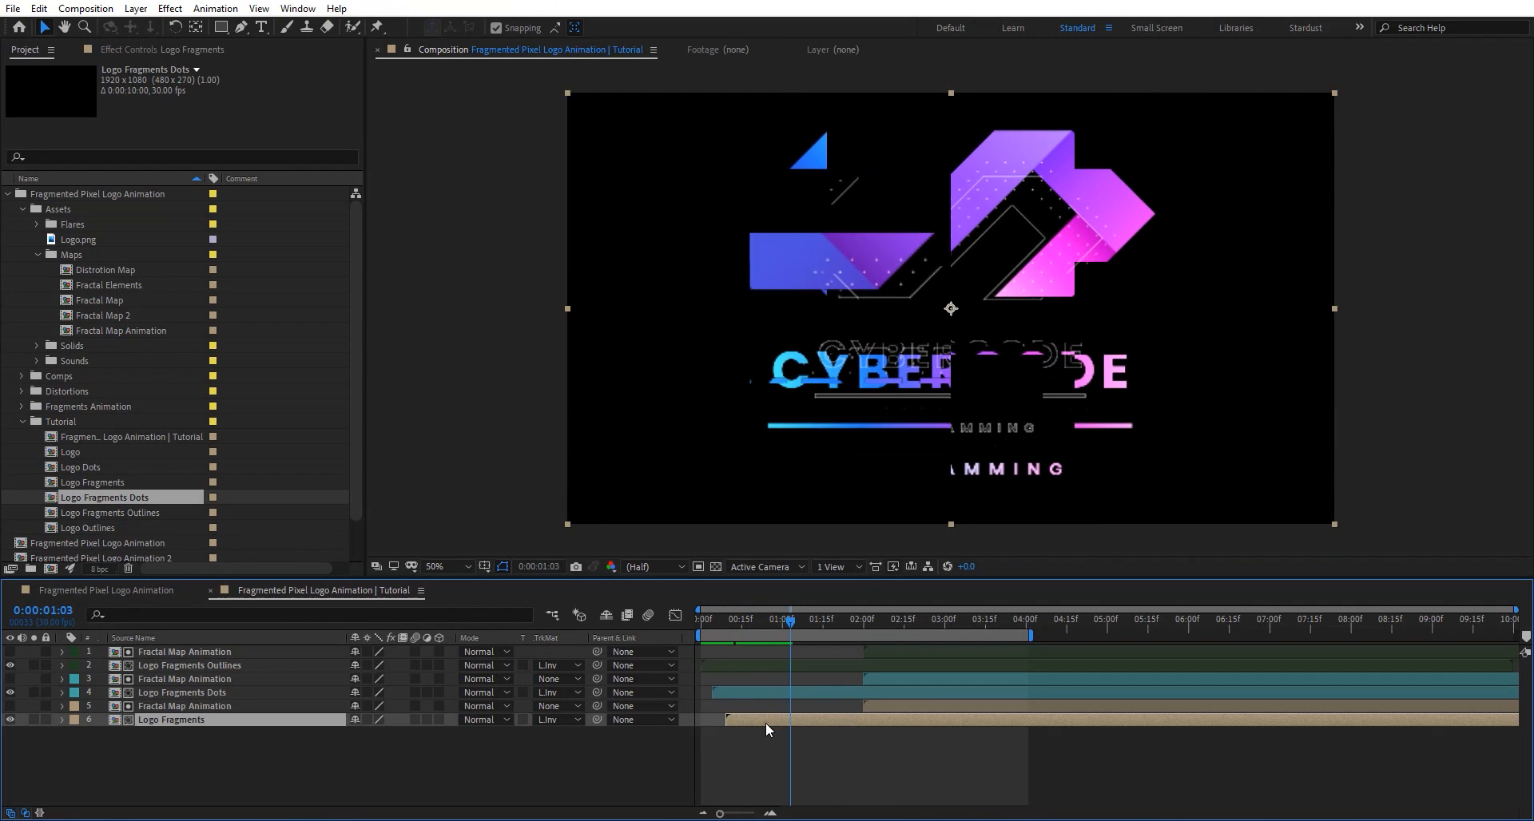
Apply the Fill effect to the Logo Fragments layer and set its colour to white, FFFFFF.
key("ctrl+space")
type("fill")
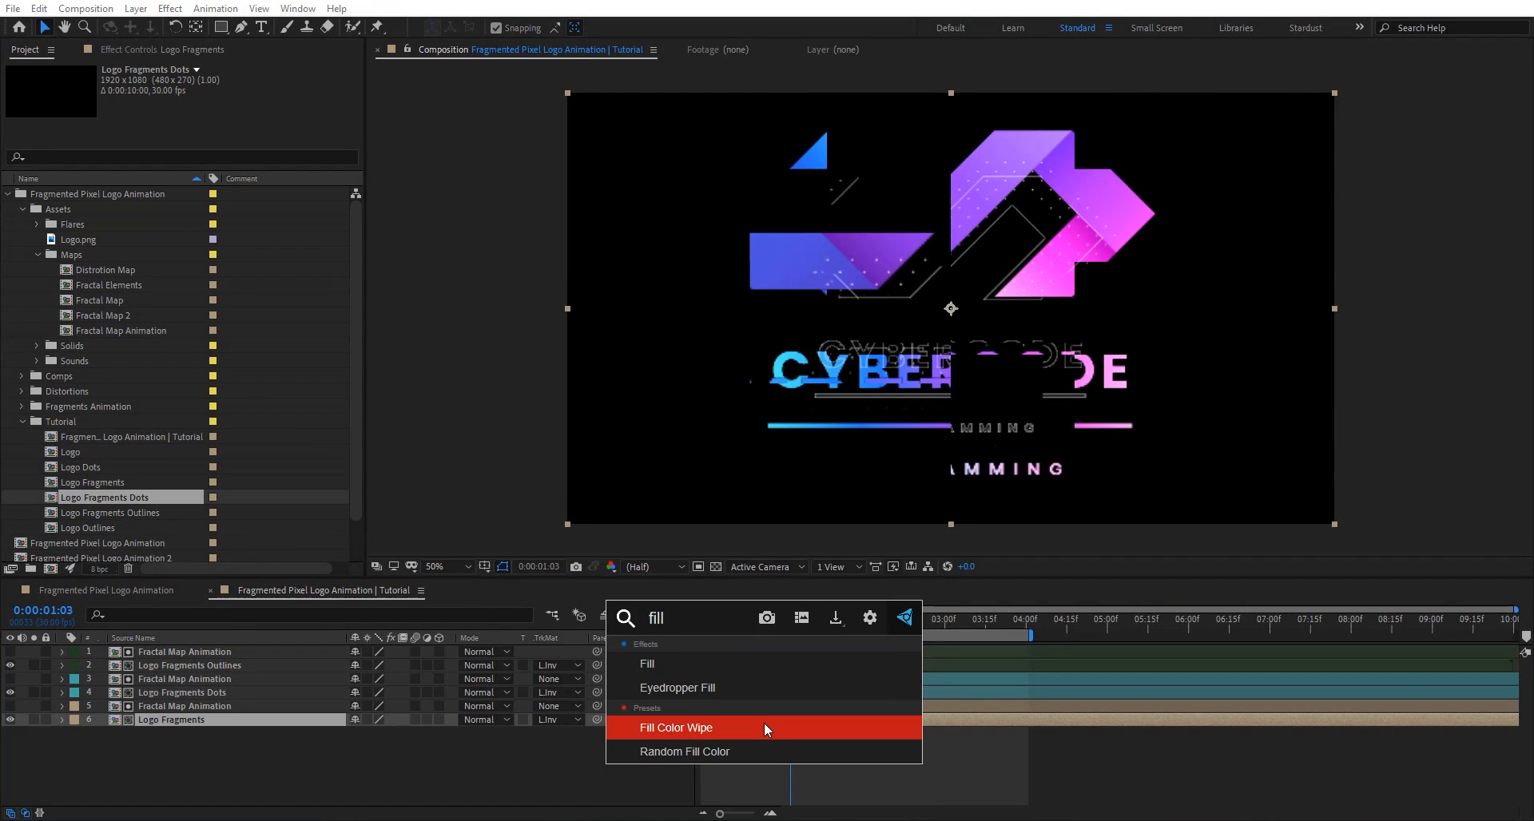
left_click(696, 667)
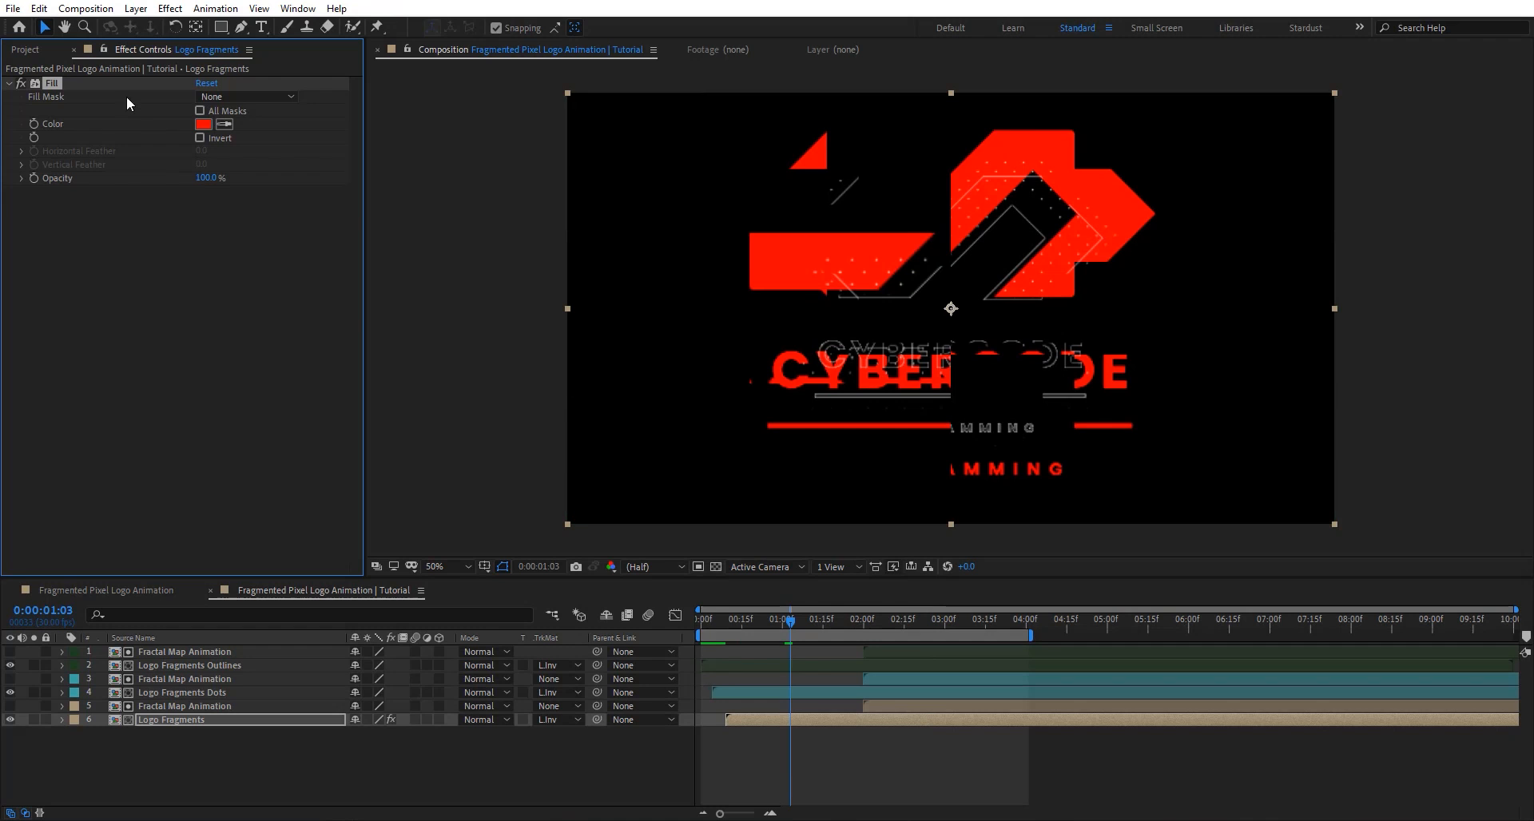
left_click(203, 125)
left_click_drag(246, 386, 190, 384)
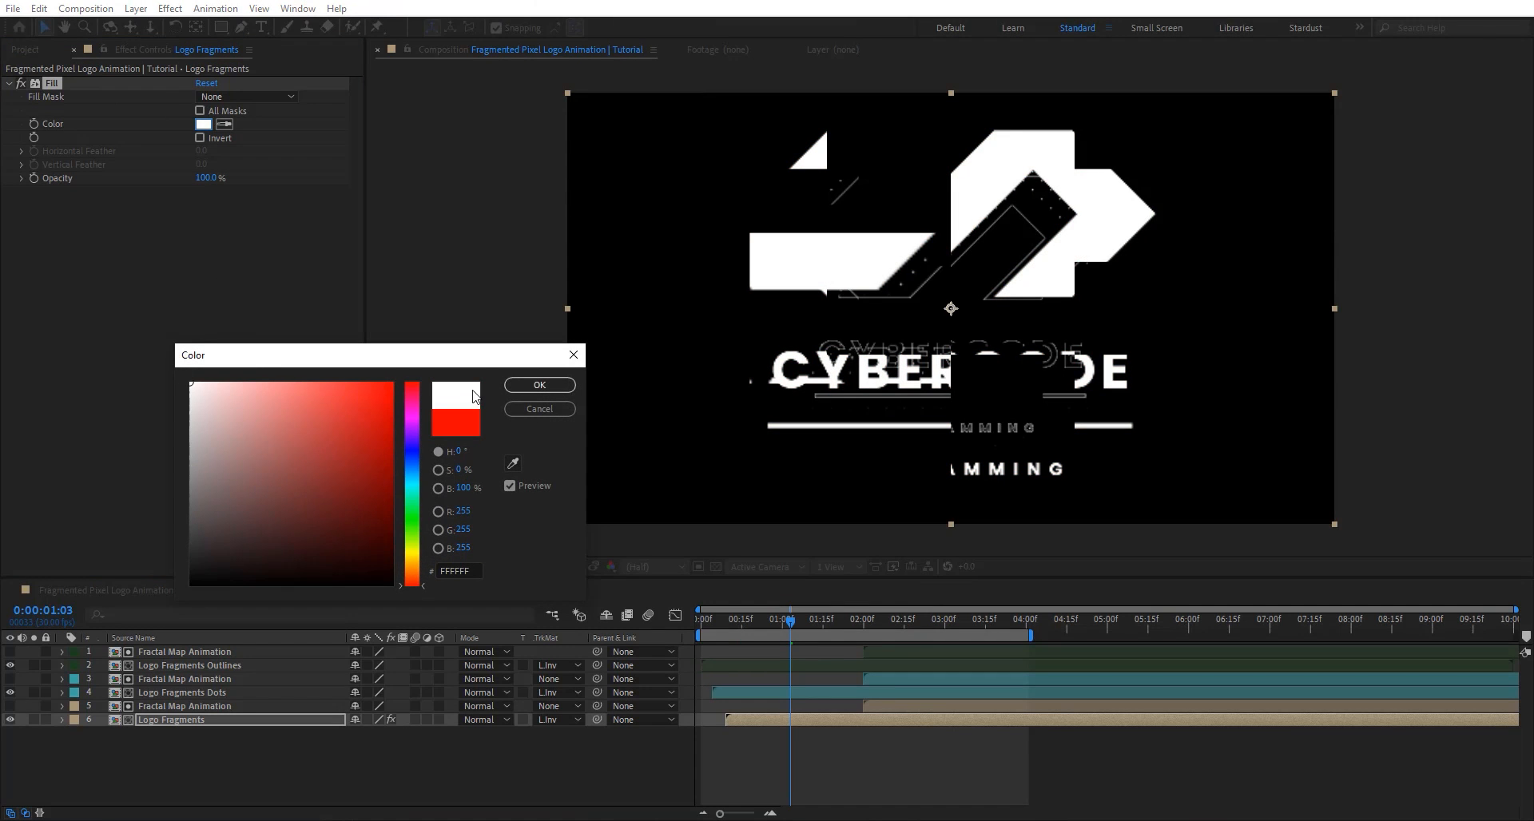
left_click(523, 388)
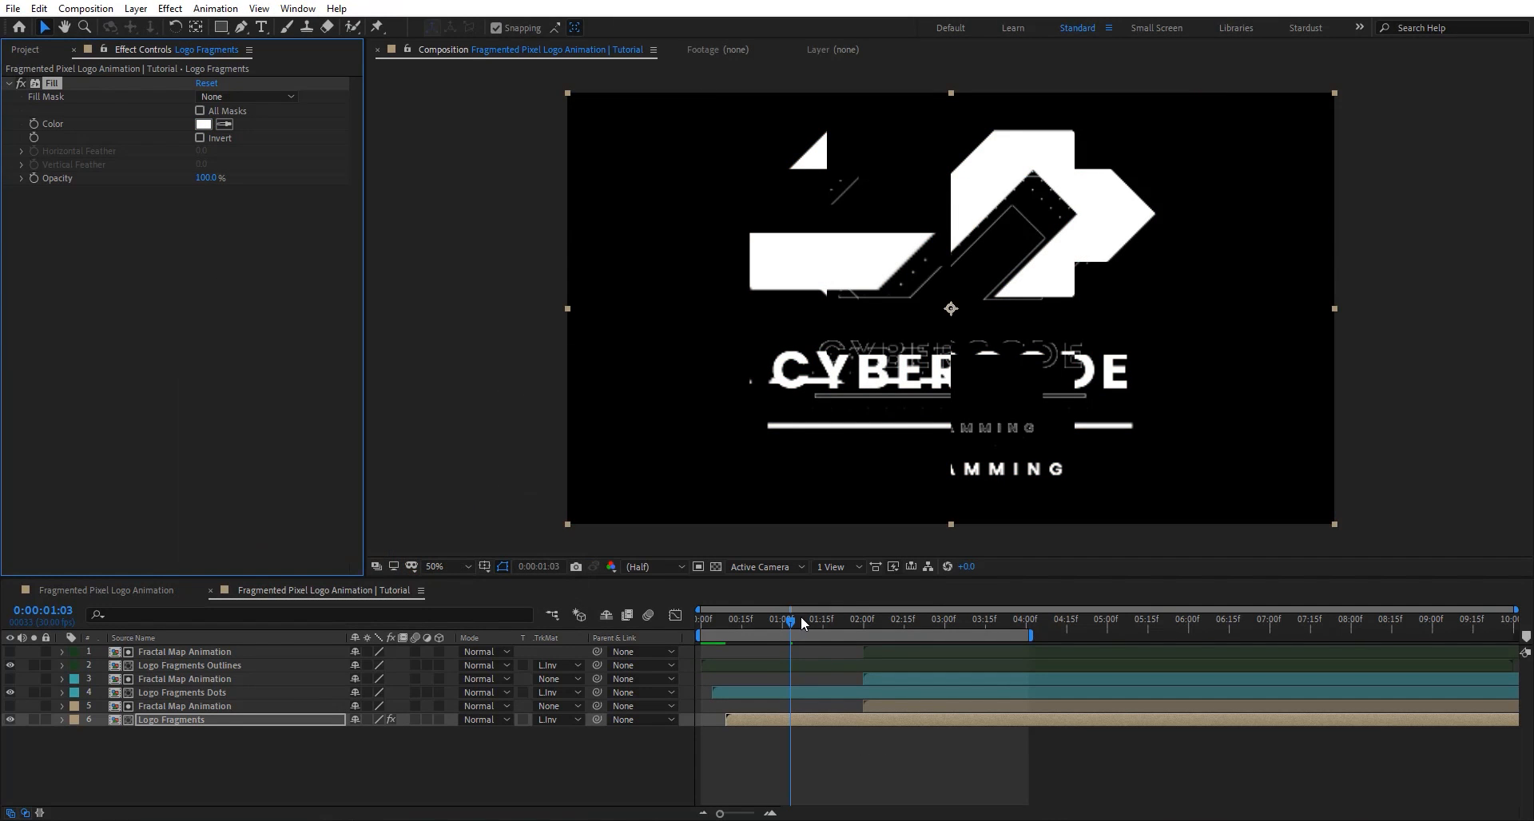
Stagger the middle and top Fractal Map Animation mattes to start at about 0:00:02:05 and 0:00:02:09.
left_click_drag(802, 621, 873, 620)
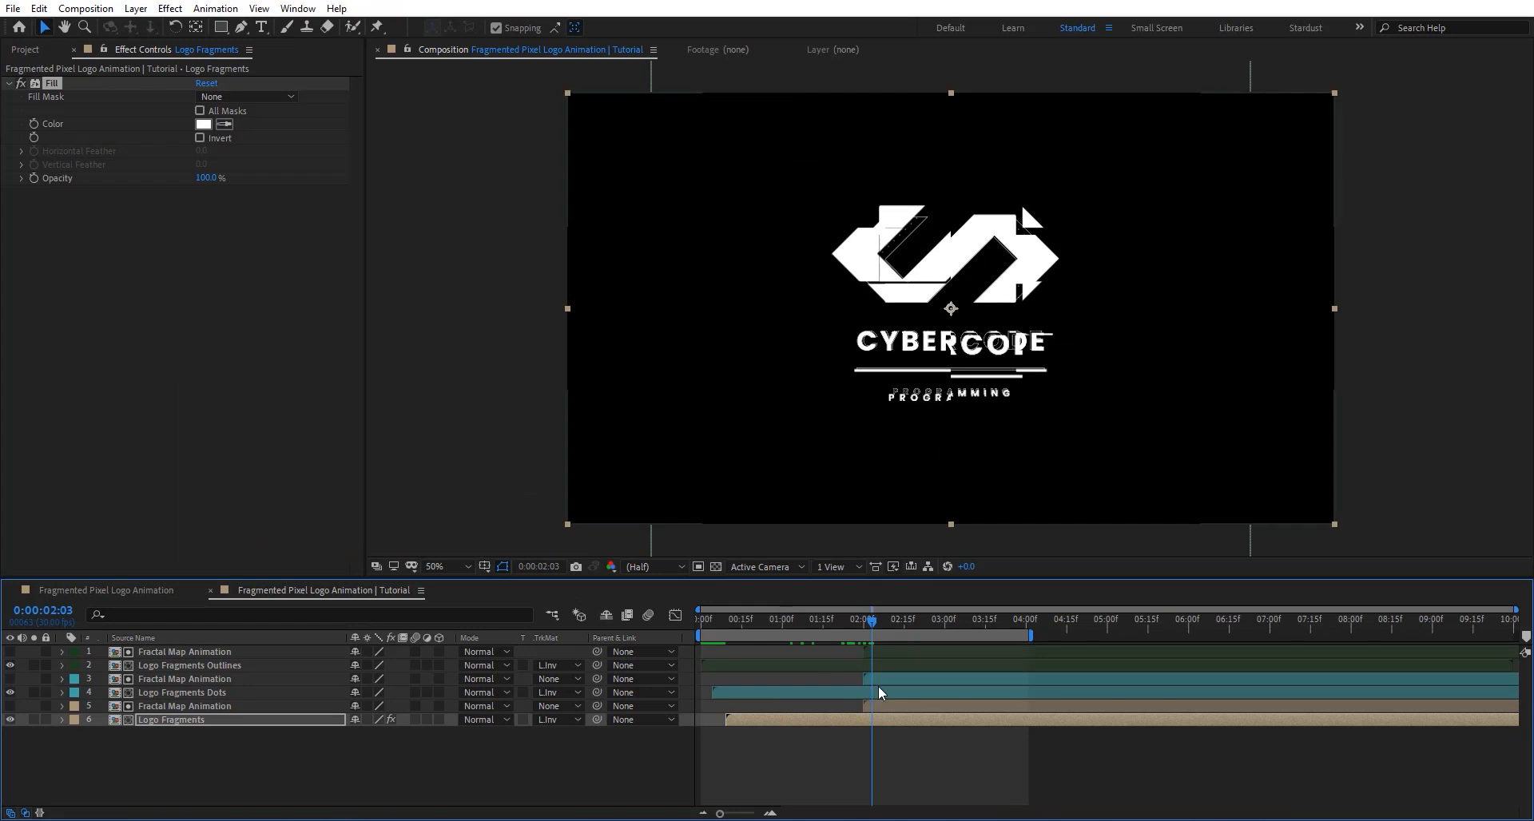
left_click_drag(882, 679, 1113, 619)
left_click(908, 652)
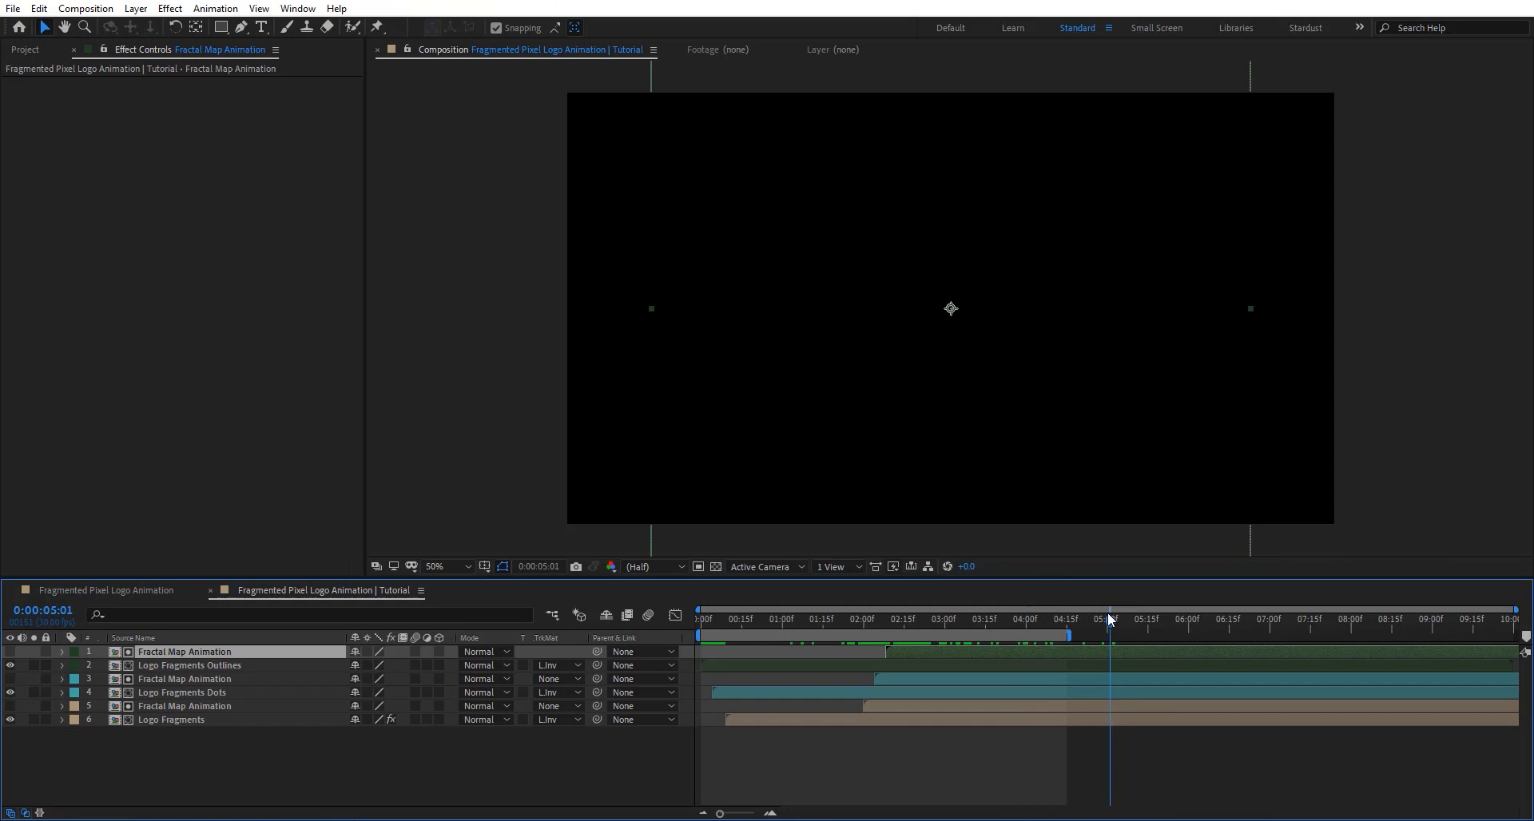
Set the work area's end to 0:00:05:00 and preview the combined fragment animation.
left_click(1107, 615)
key("n")
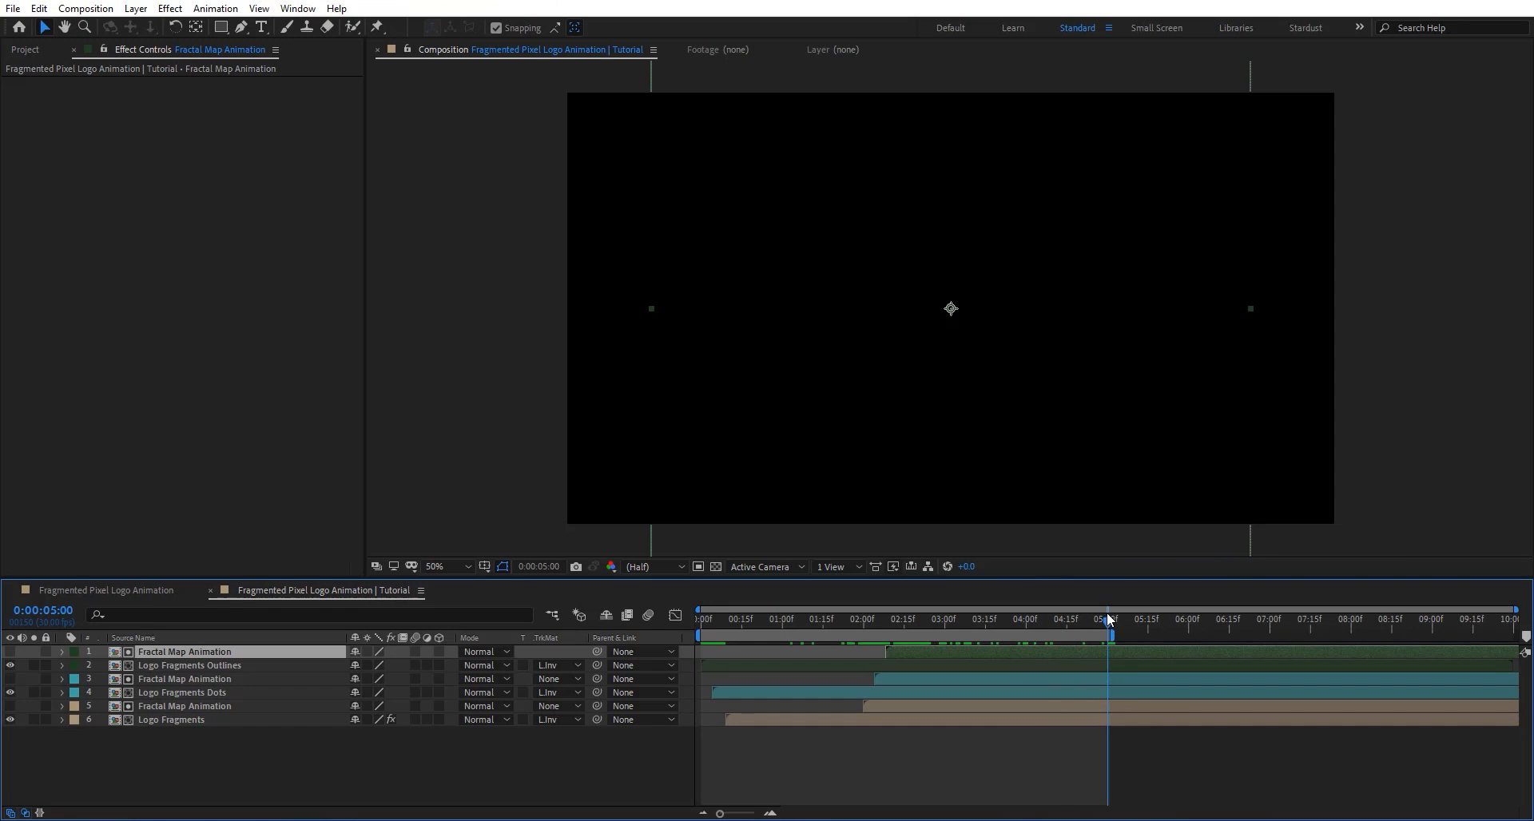
key("space")
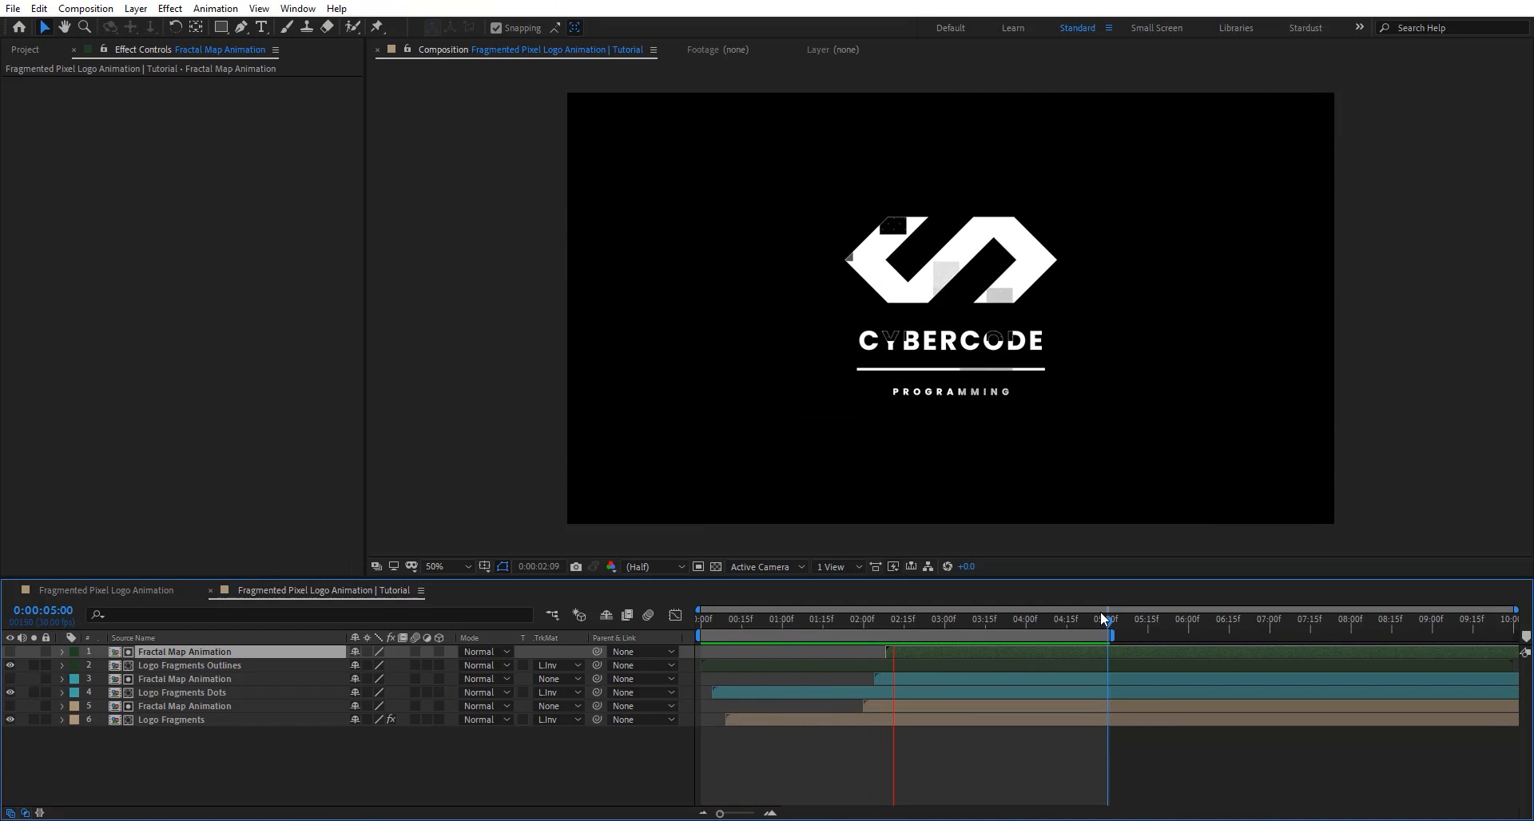
Add the Logo composition as the top layer and shift its start to about 0:00:03:10.
left_click(971, 620)
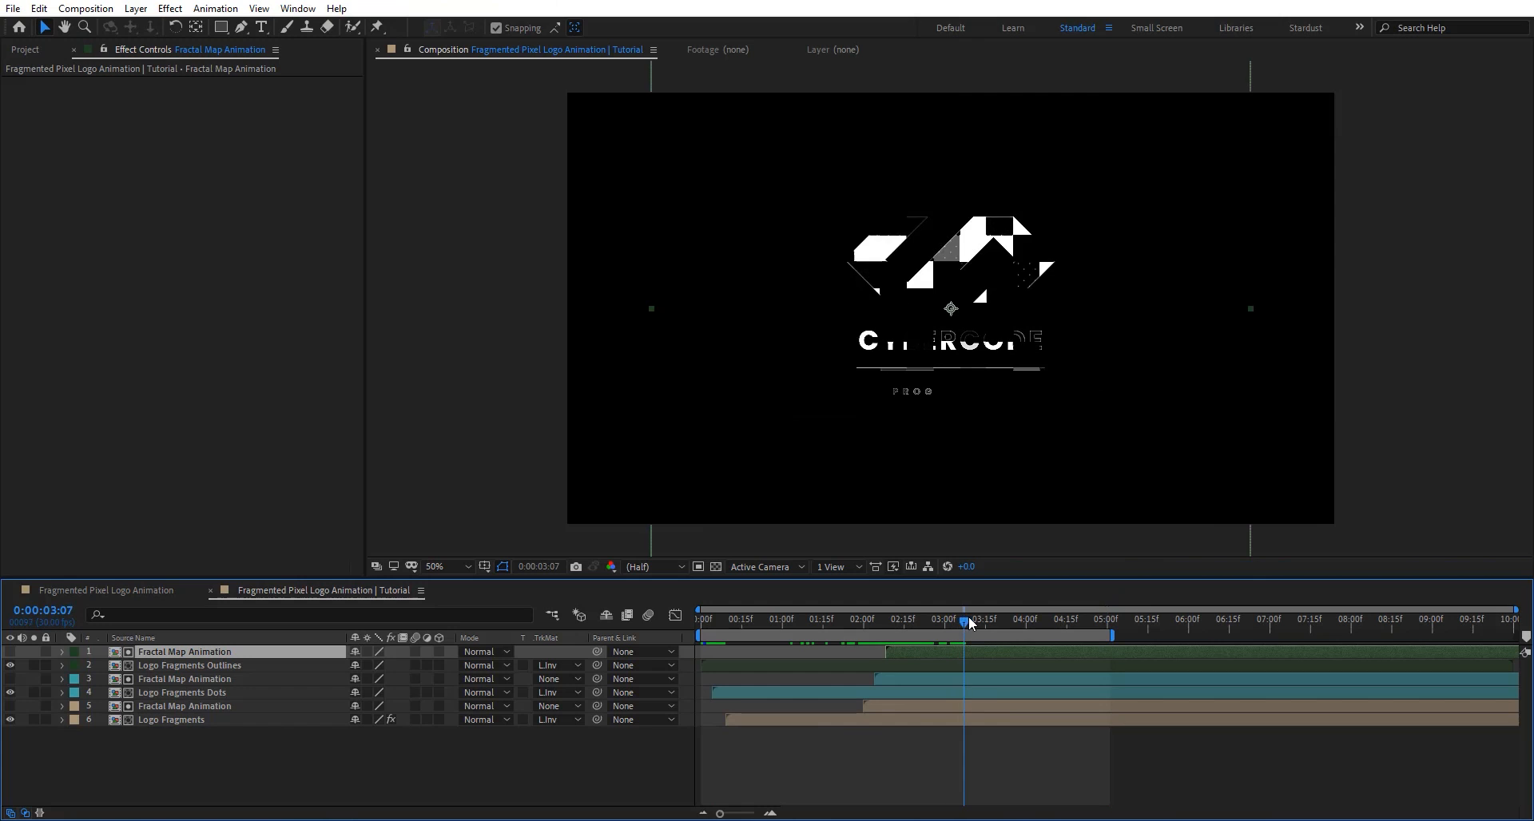
left_click(40, 51)
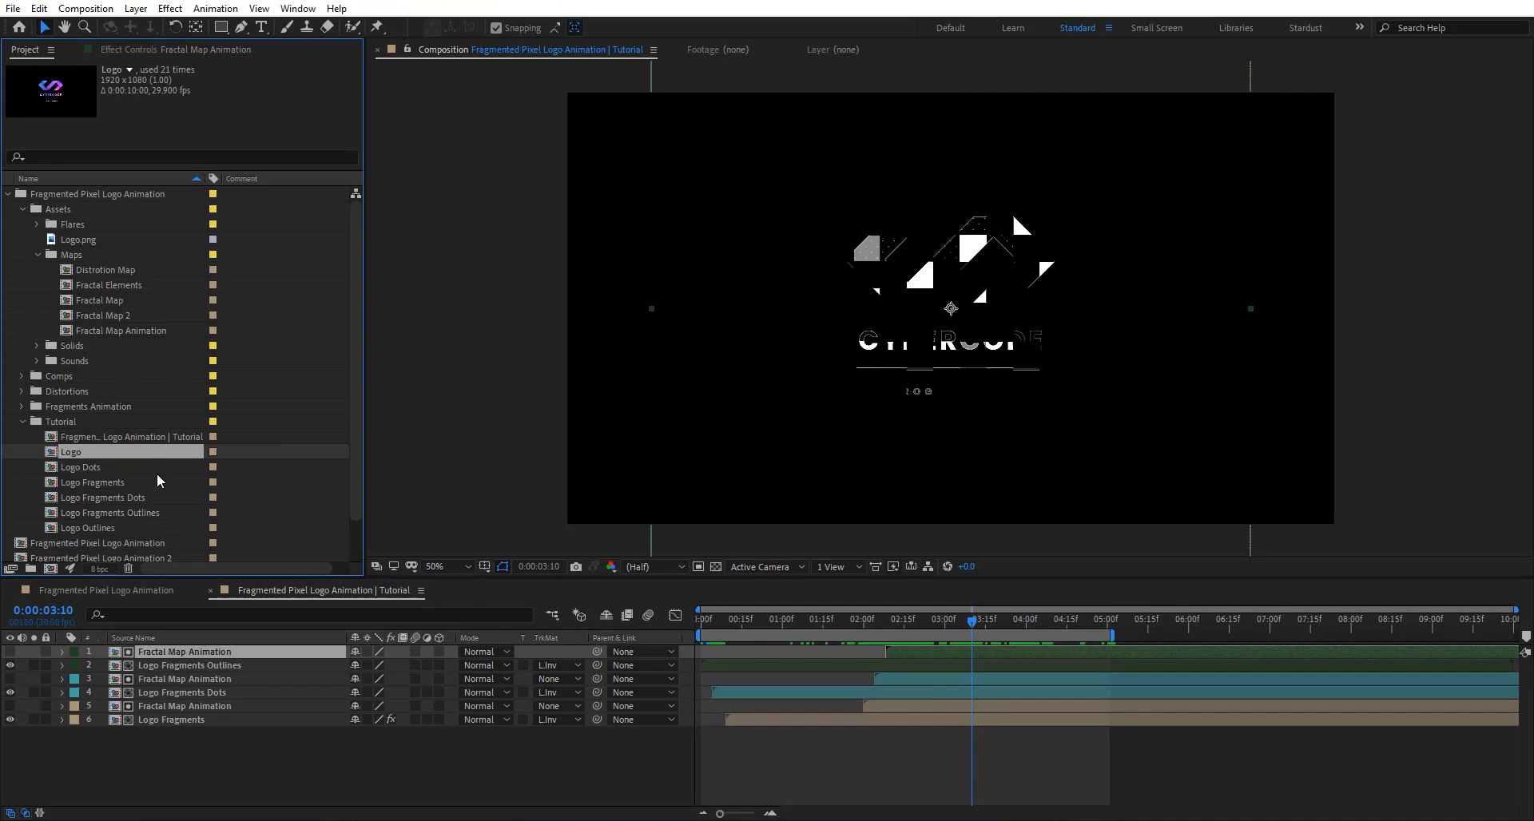
left_click_drag(162, 484, 869, 735)
left_click_drag(703, 652, 968, 654)
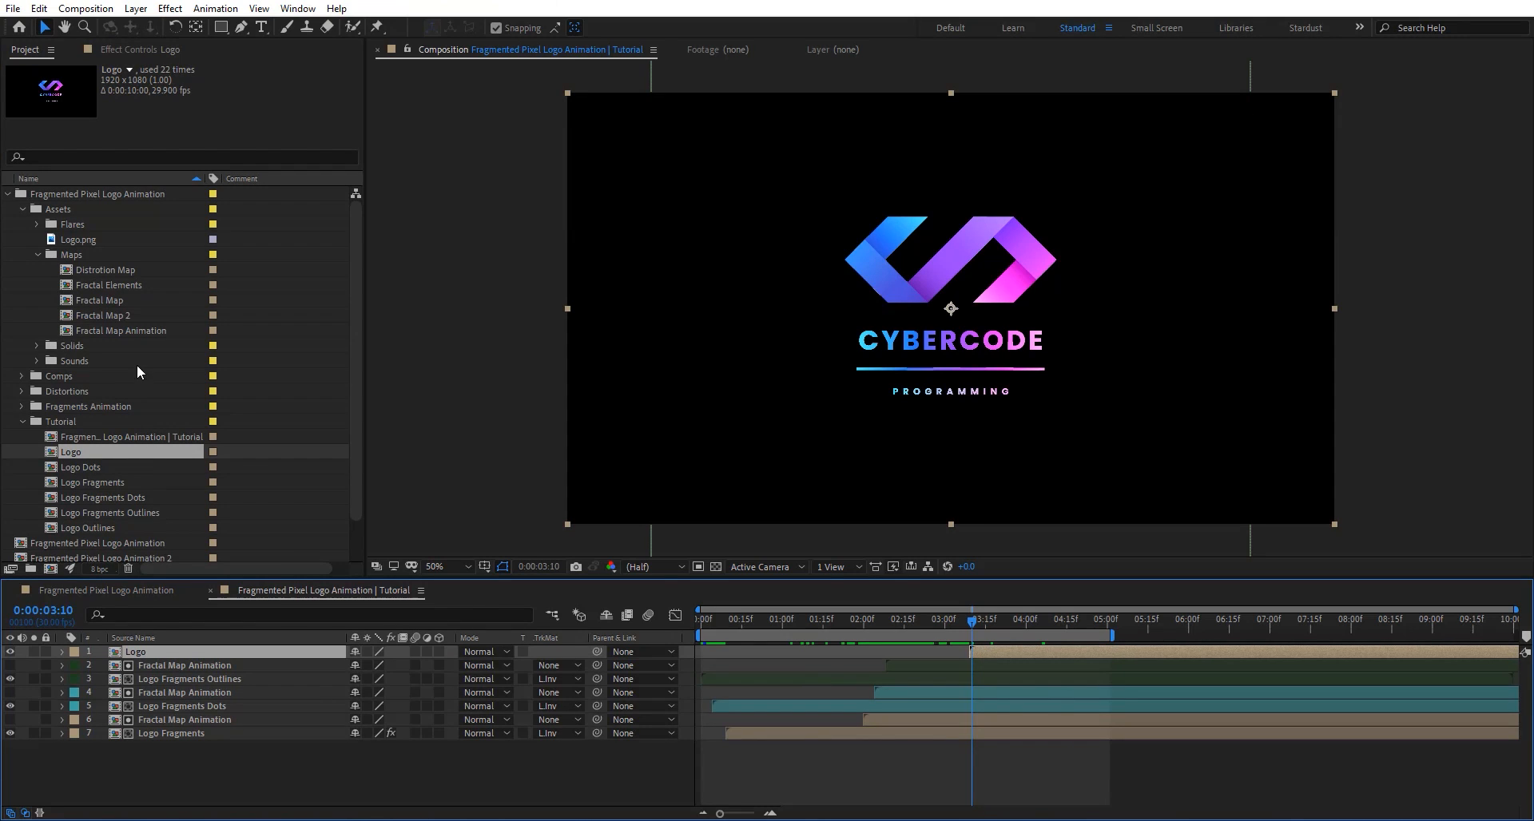
Place Fractal Map Animation above the Logo layer, starting at 0:00:03:10, and assign it as the logo's Luma Inverted Matte.
left_click_drag(134, 329, 225, 645)
key("bracketleft")
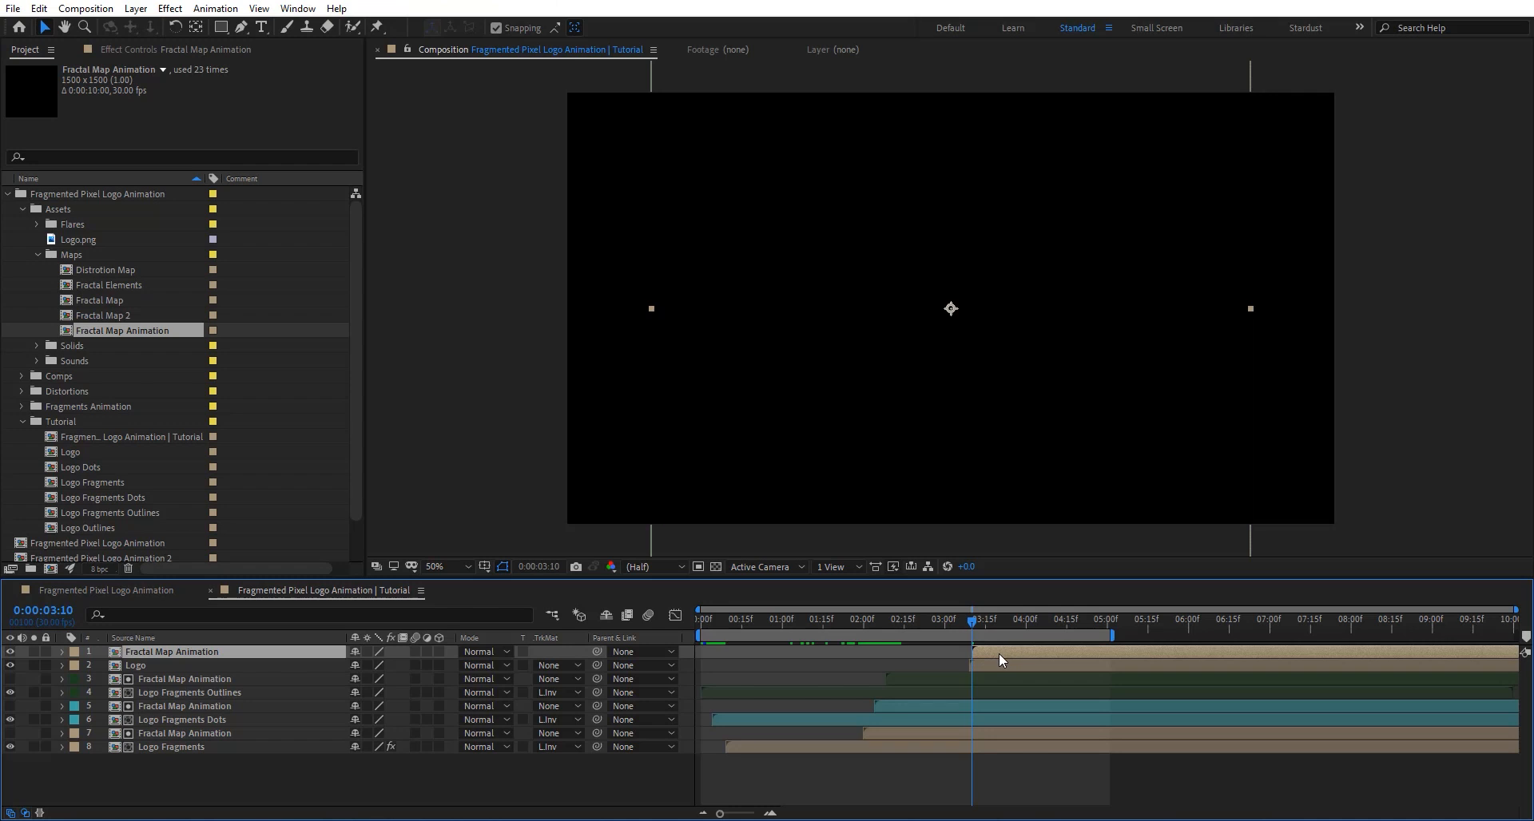
left_click(550, 663)
left_click(585, 771)
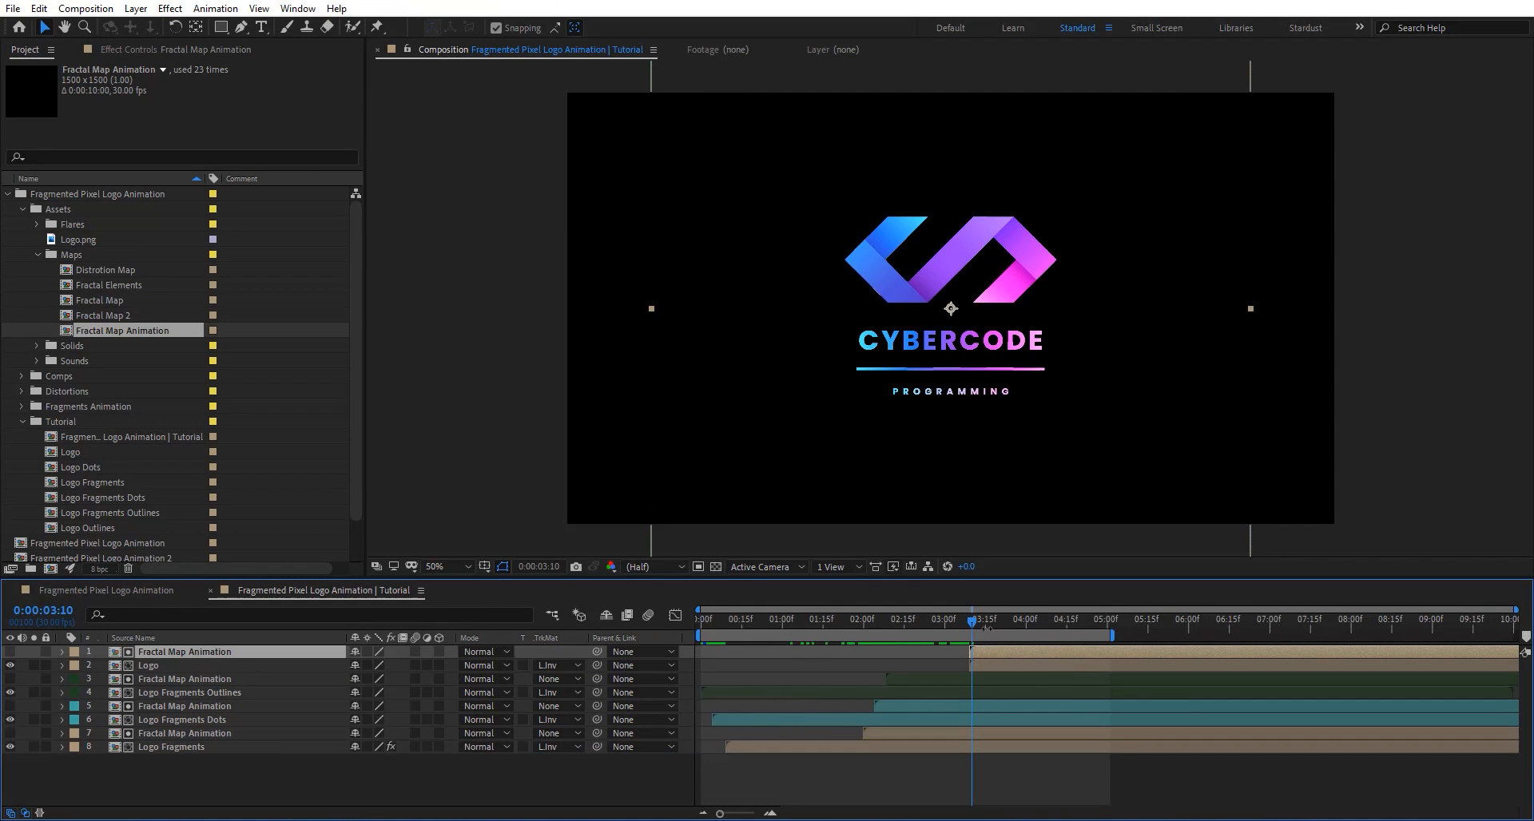
Change the Logo layer's track matte to Luma Matte and scrub its reveal to 0:00:04:02.
left_click_drag(968, 626, 976, 621)
left_click(553, 665)
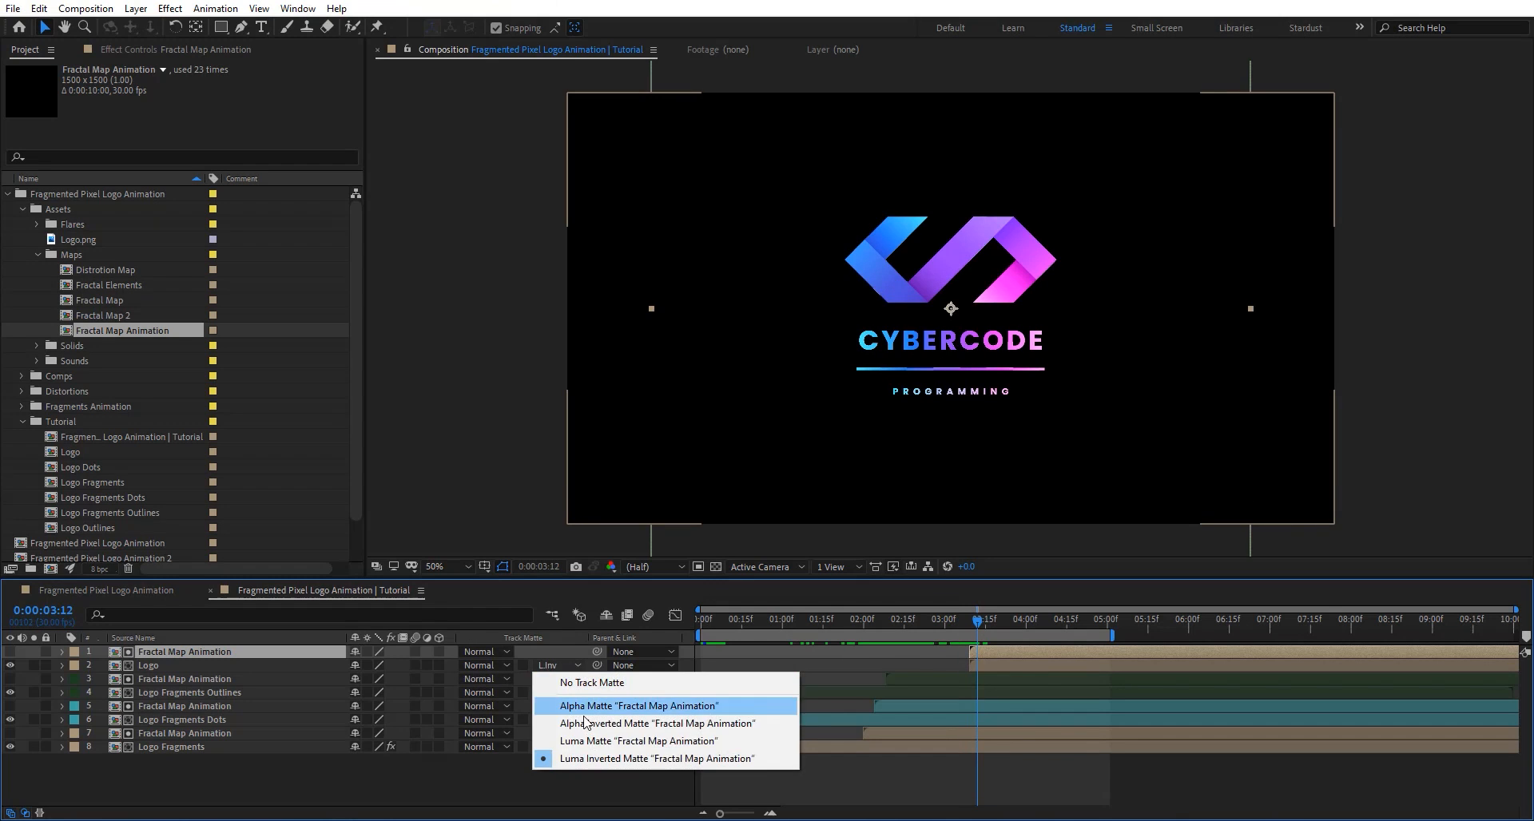
left_click(687, 721)
left_click_drag(978, 625, 1031, 620)
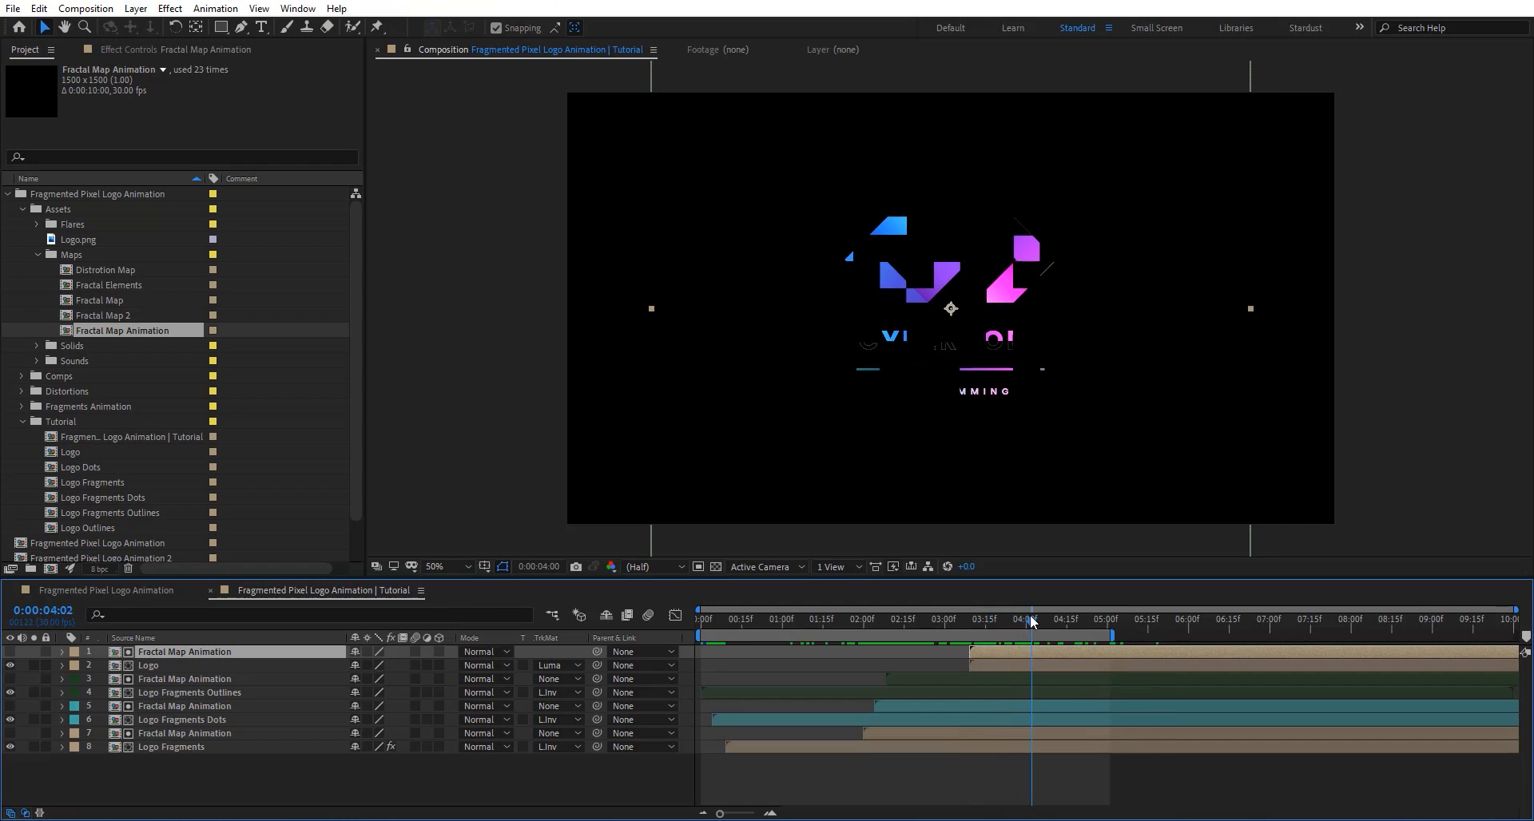
Return to the Logo layer's start and remove its track matte.
left_click(1012, 671)
key("i")
left_click(544, 666)
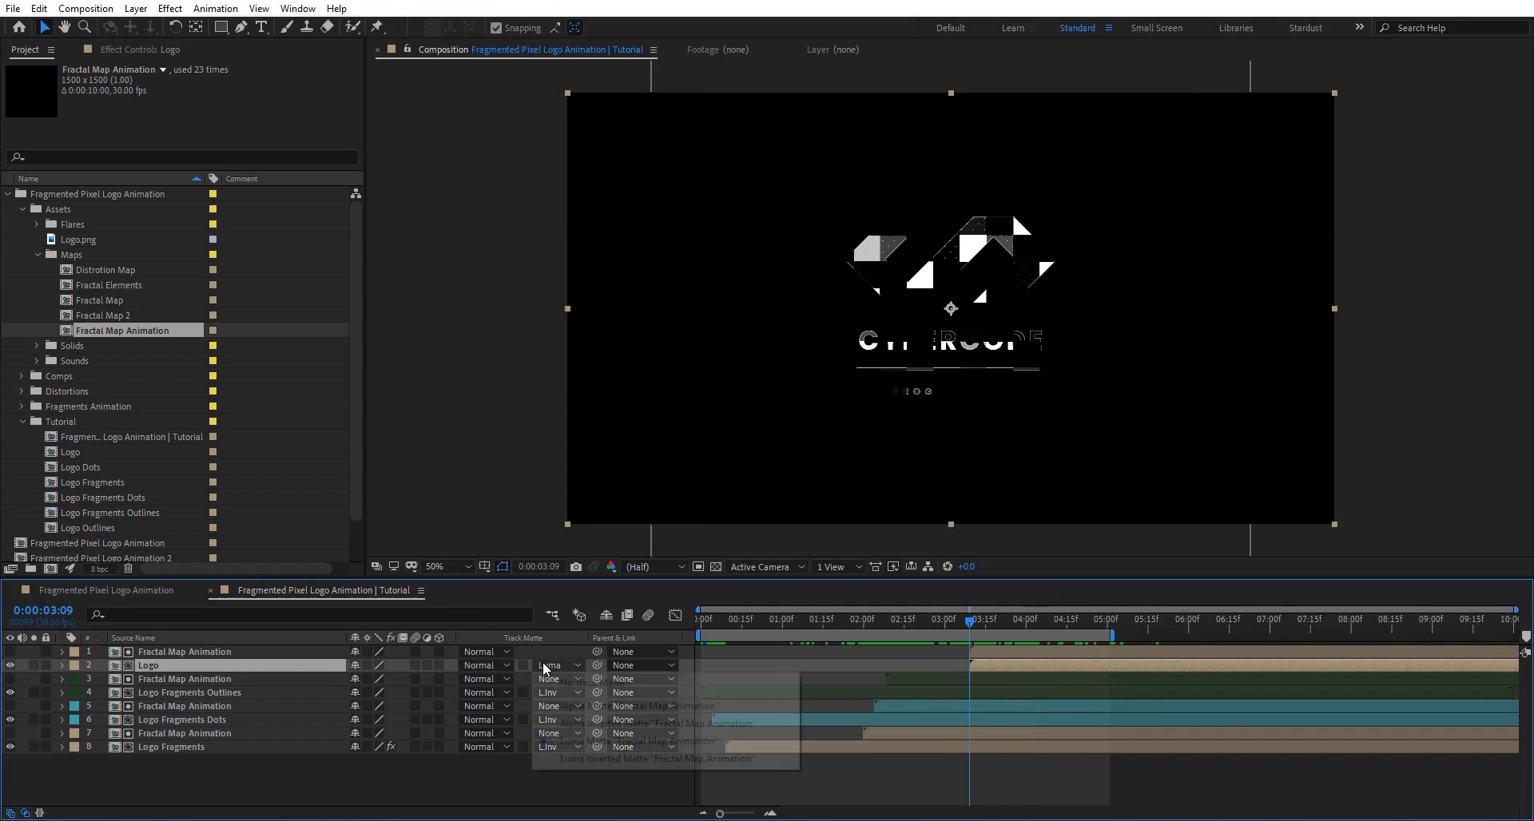
left_click(564, 682)
Apply the Card Wipe effect to the Logo layer.
key("ctrl+space")
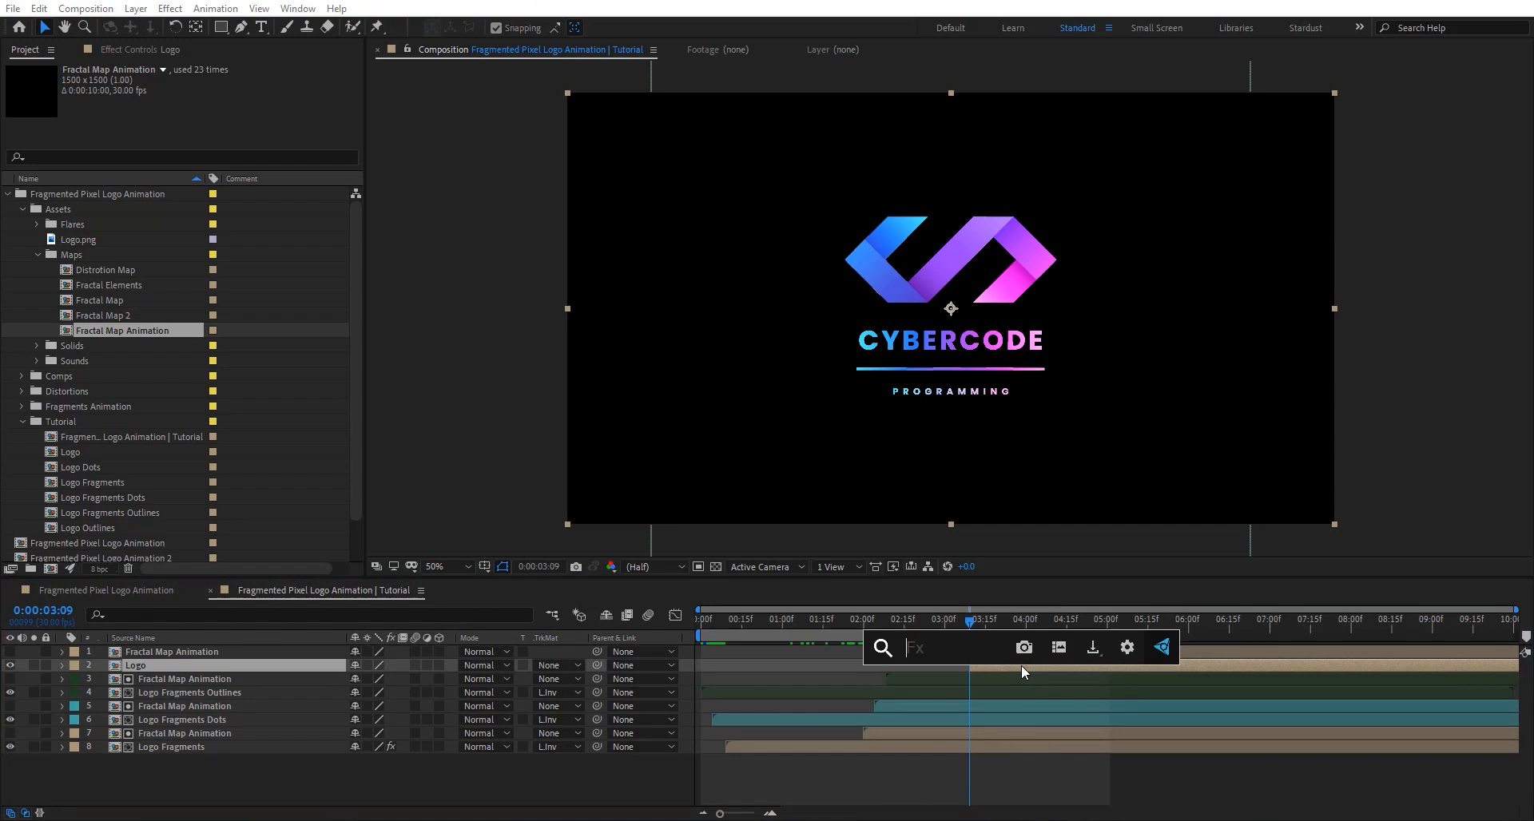
type("card w")
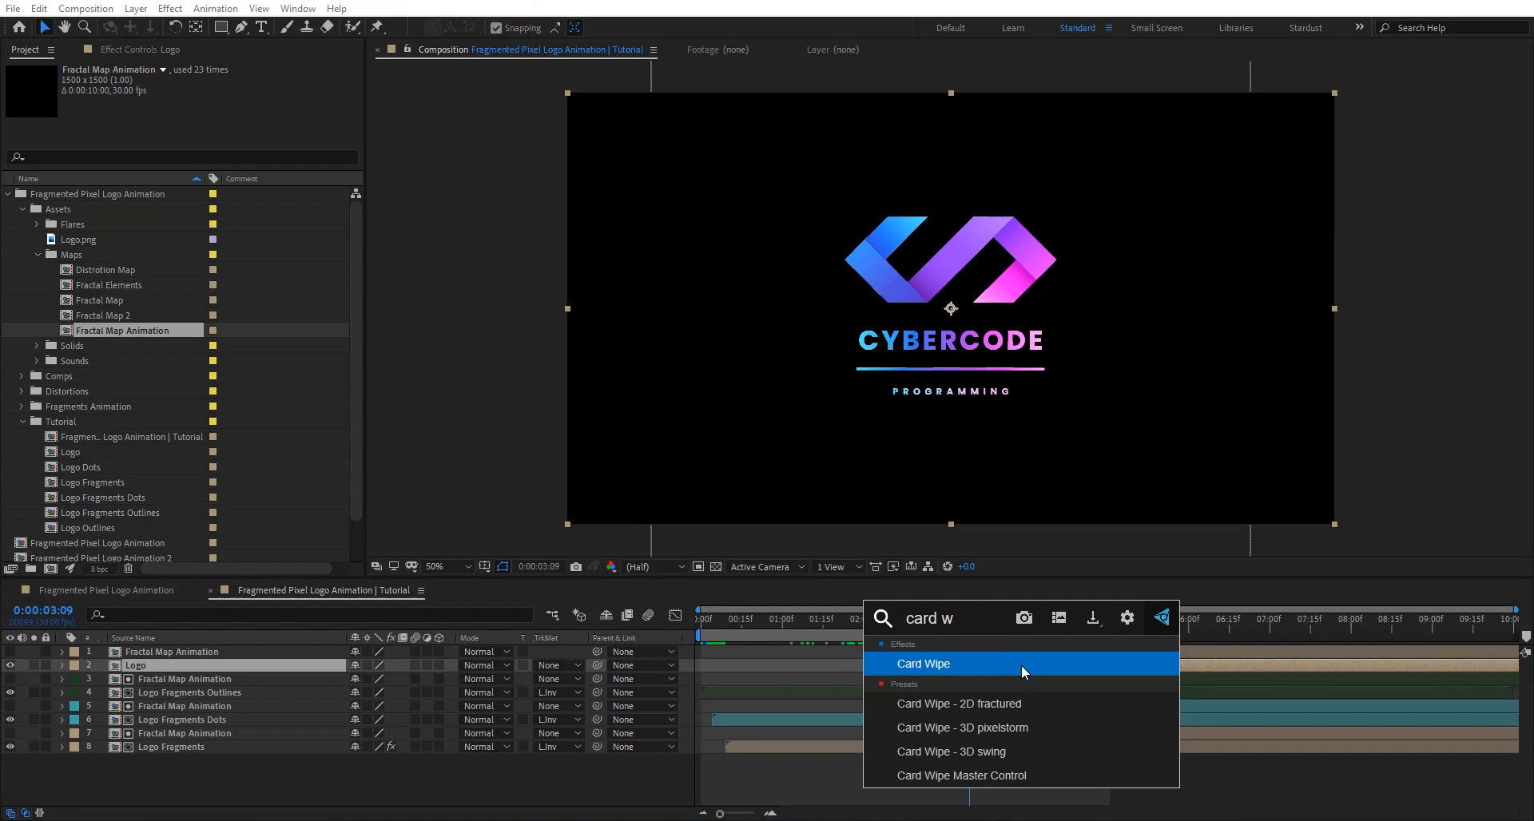
key("Return")
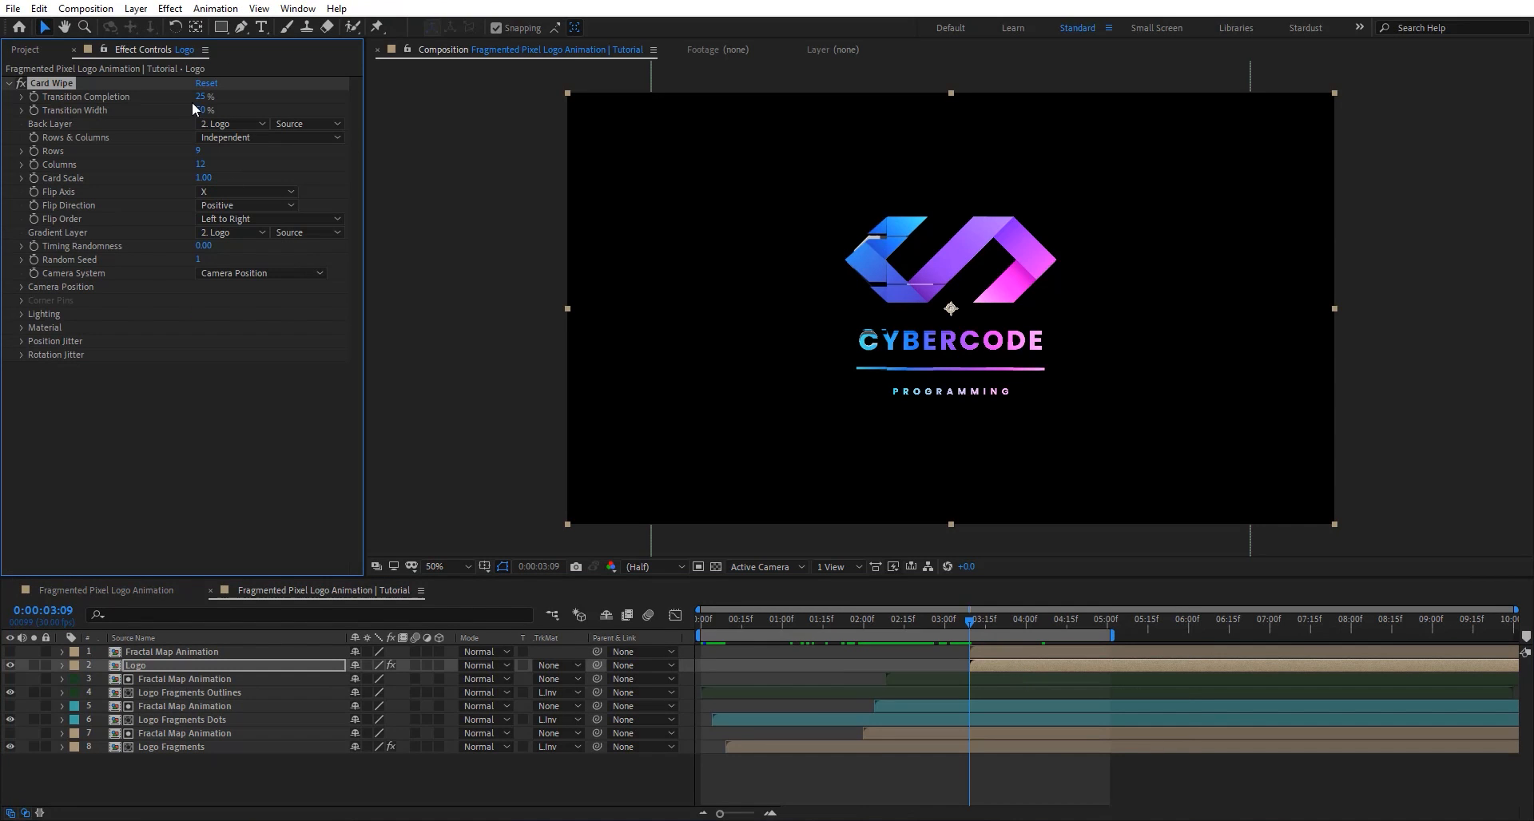
Keyframe Card Wipe's Transition Completion from 0% at 0:00:03:09 to 100% at 0:00:04:09 and scrub through the wipe.
mouse_move(238, 97)
left_mouse_down()
mouse_move(263, 97)
mouse_move(198, 97)
mouse_move(243, 97)
left_mouse_up()
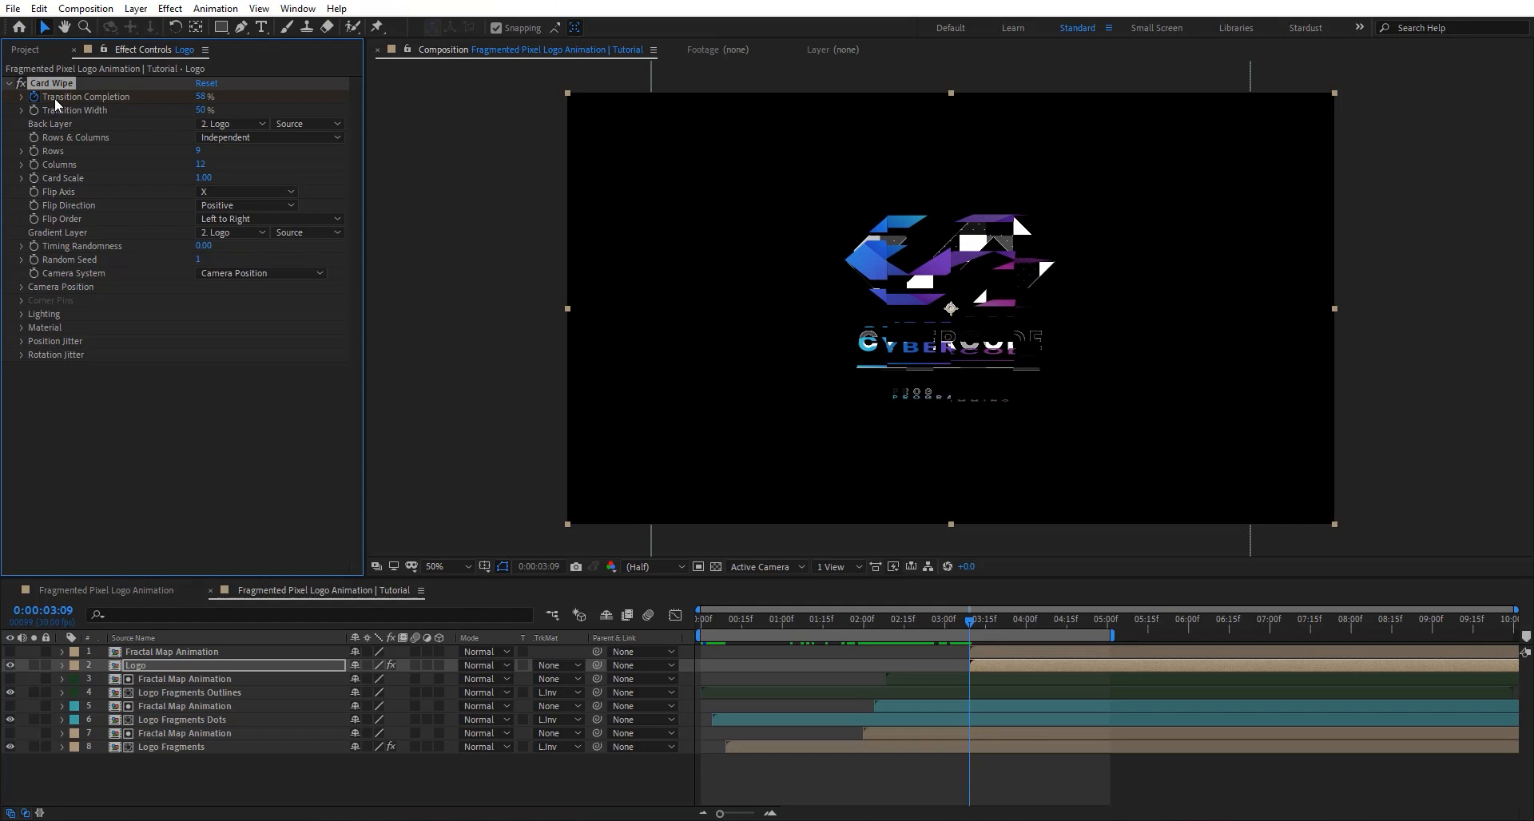
left_click(210, 96)
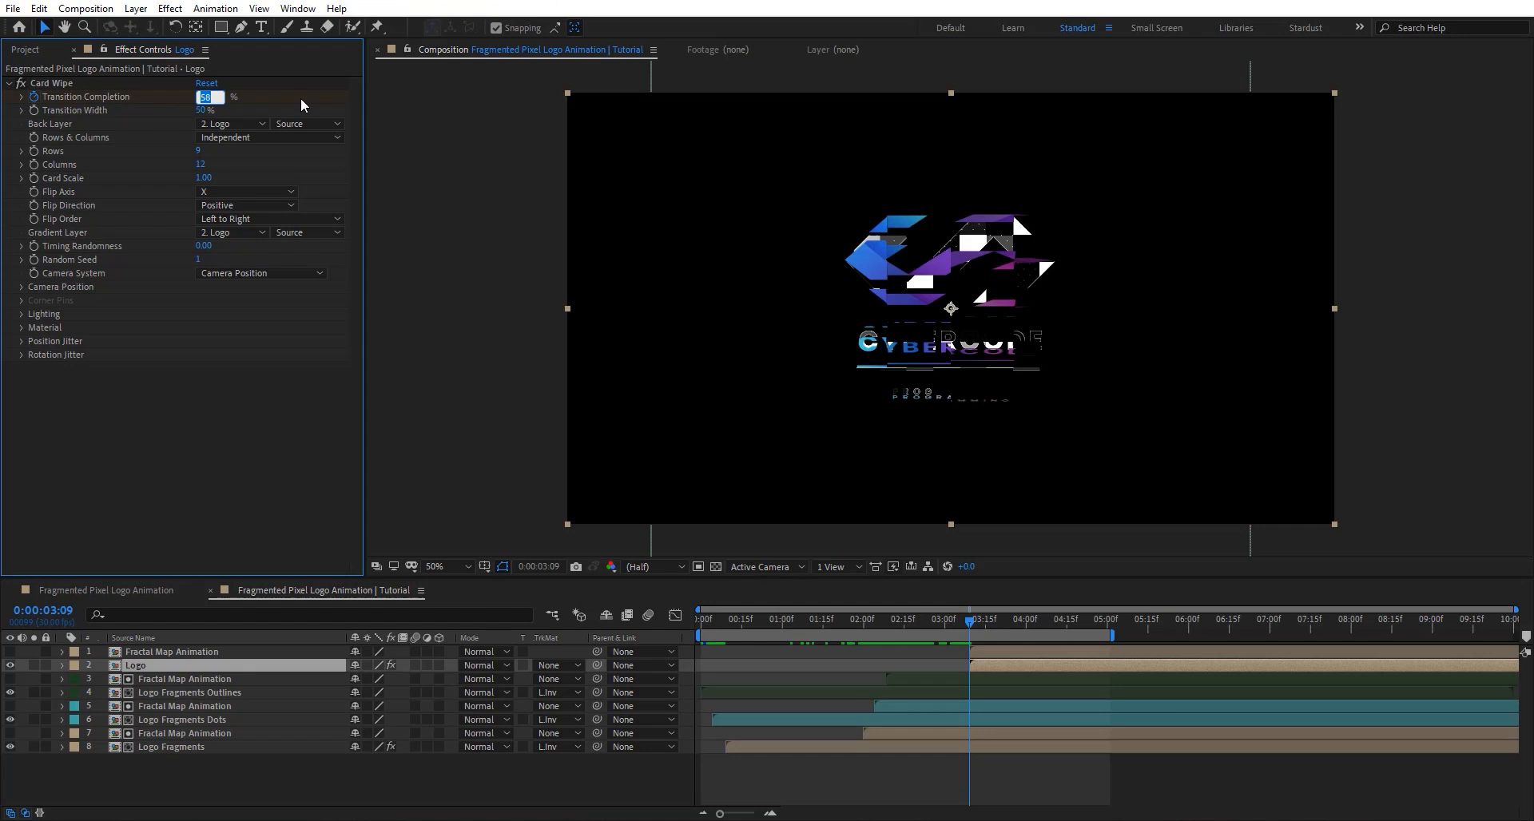
type("0")
key("Return")
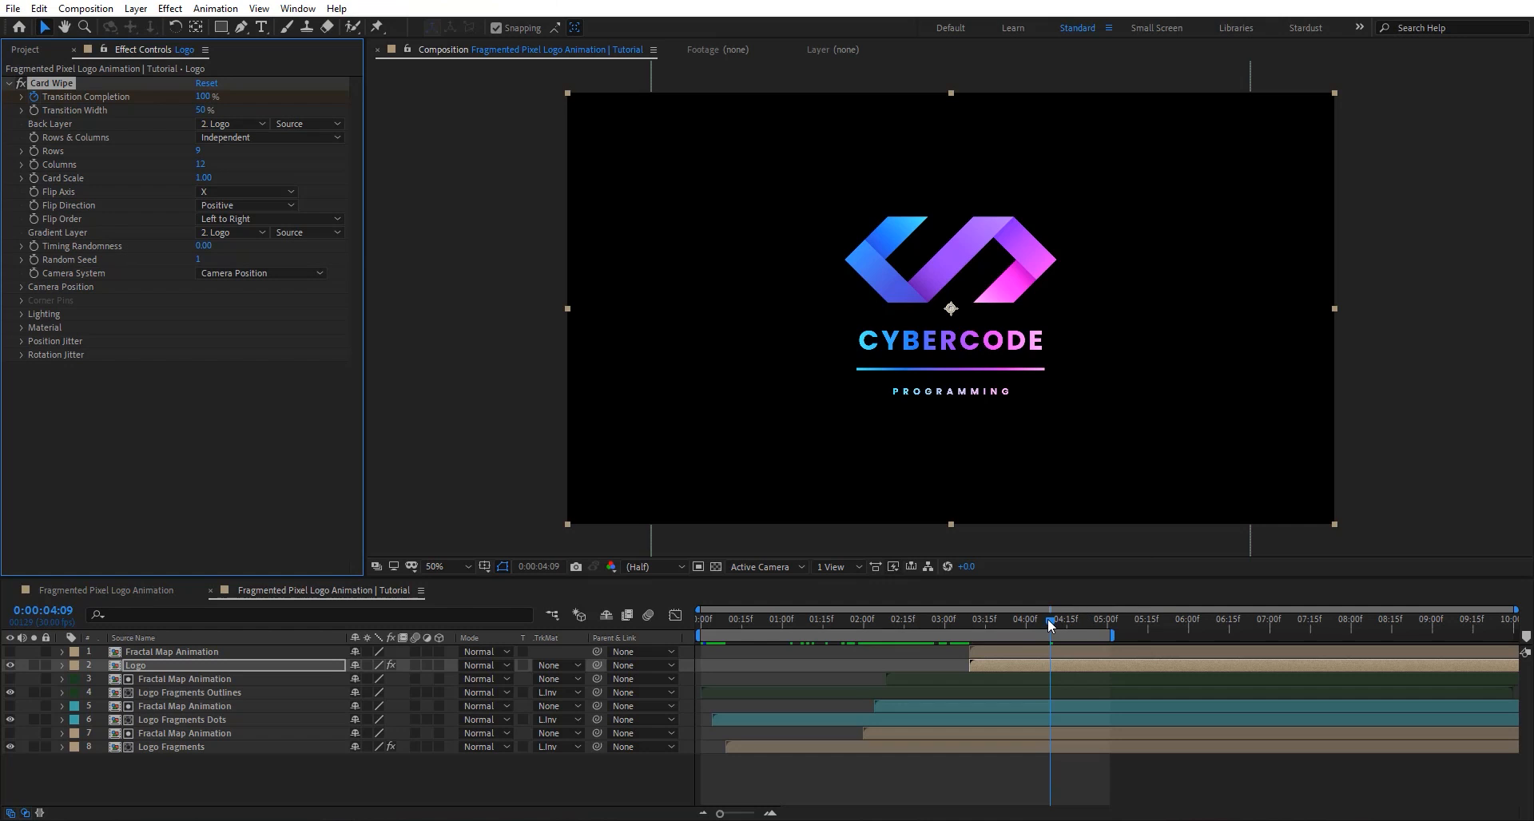
left_click_drag(1048, 619, 1013, 617)
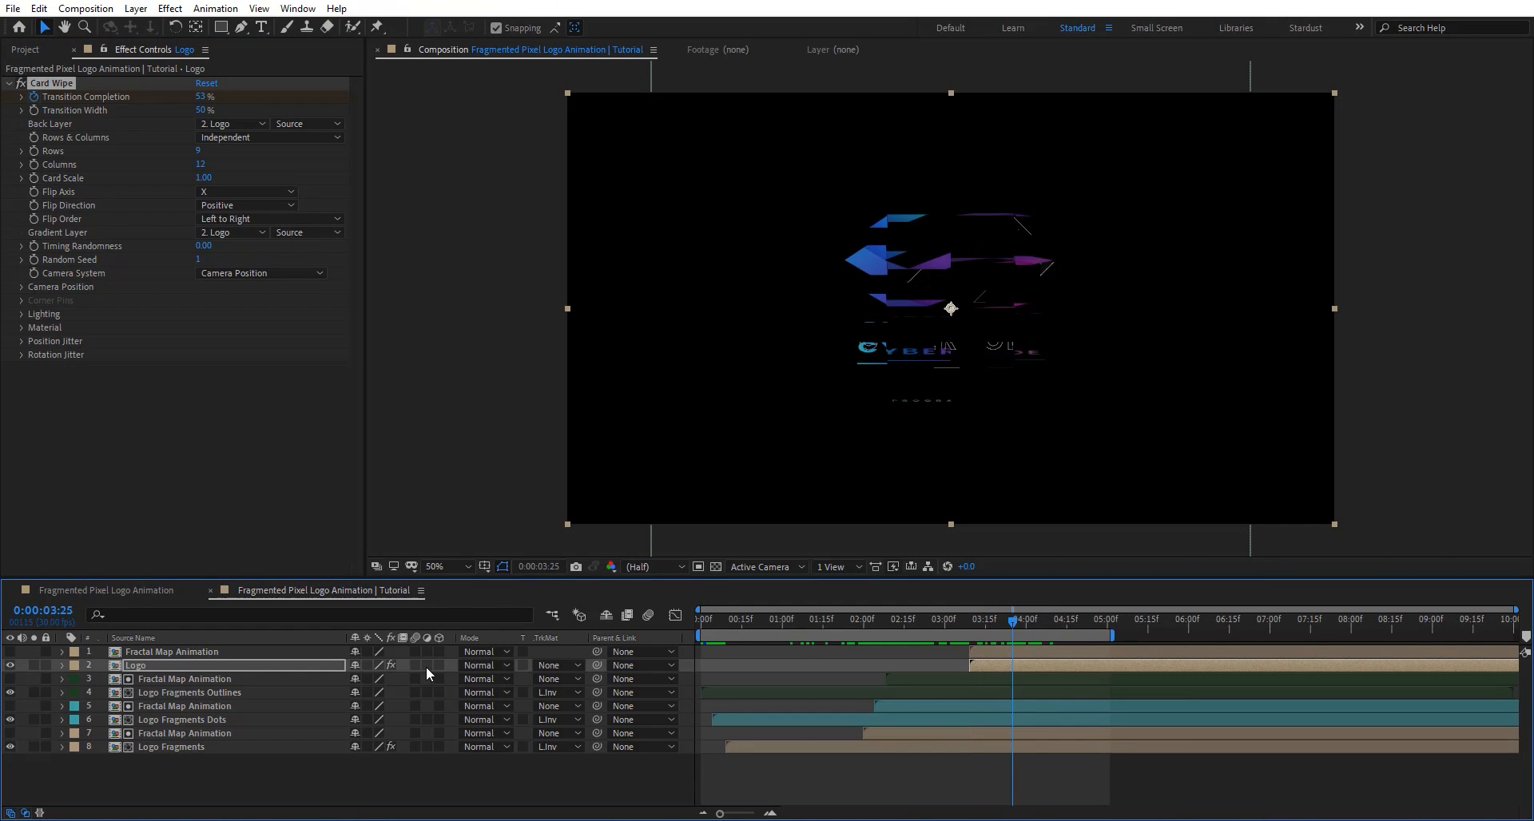
Set the Logo layer's track matte to Luma Matte "Fractal Map Animation" and scrub back to 0:00:03:15.
left_click(543, 665)
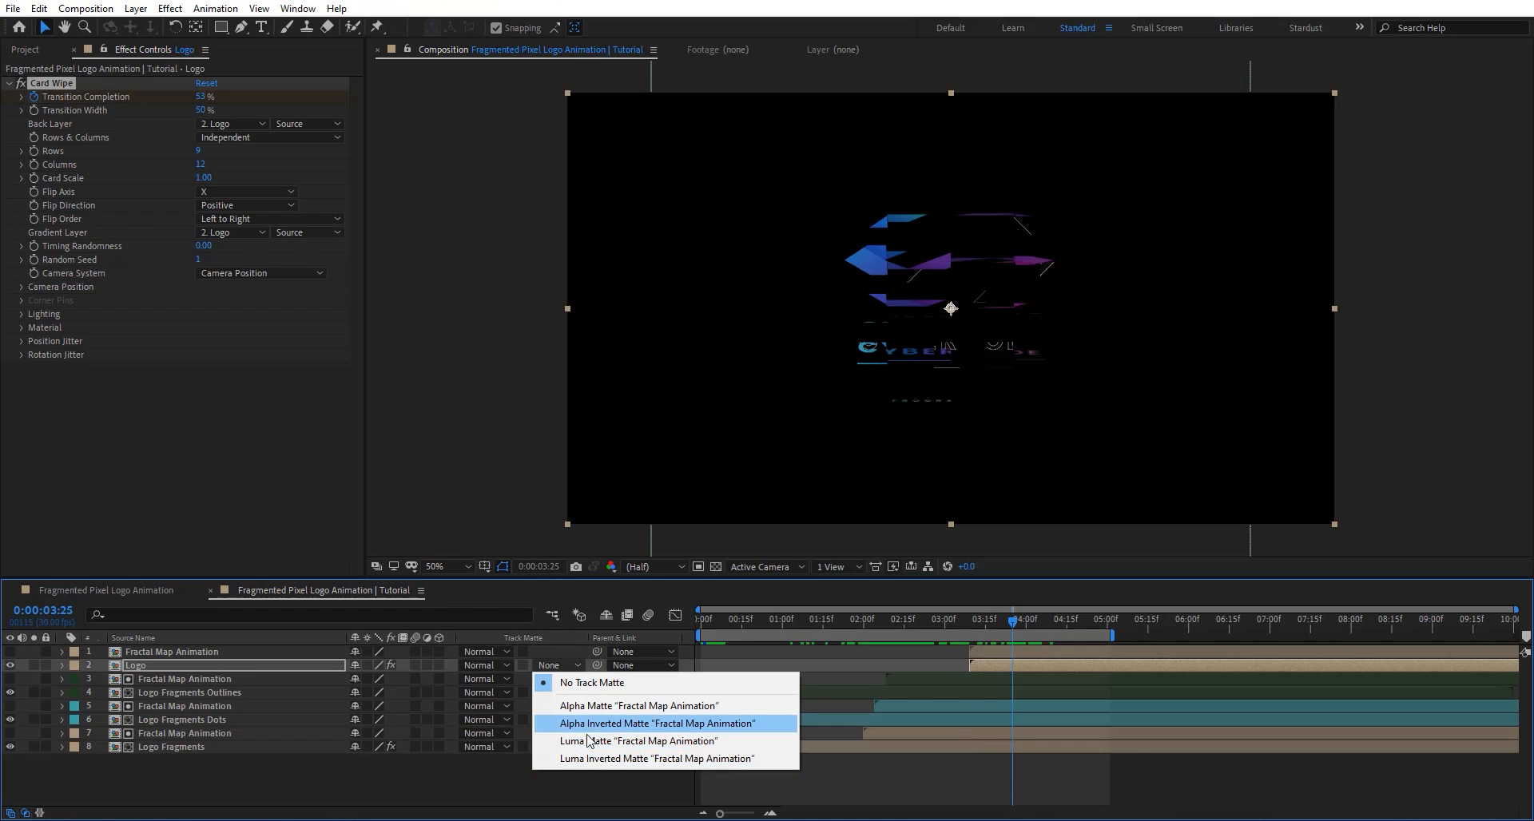
left_click(729, 741)
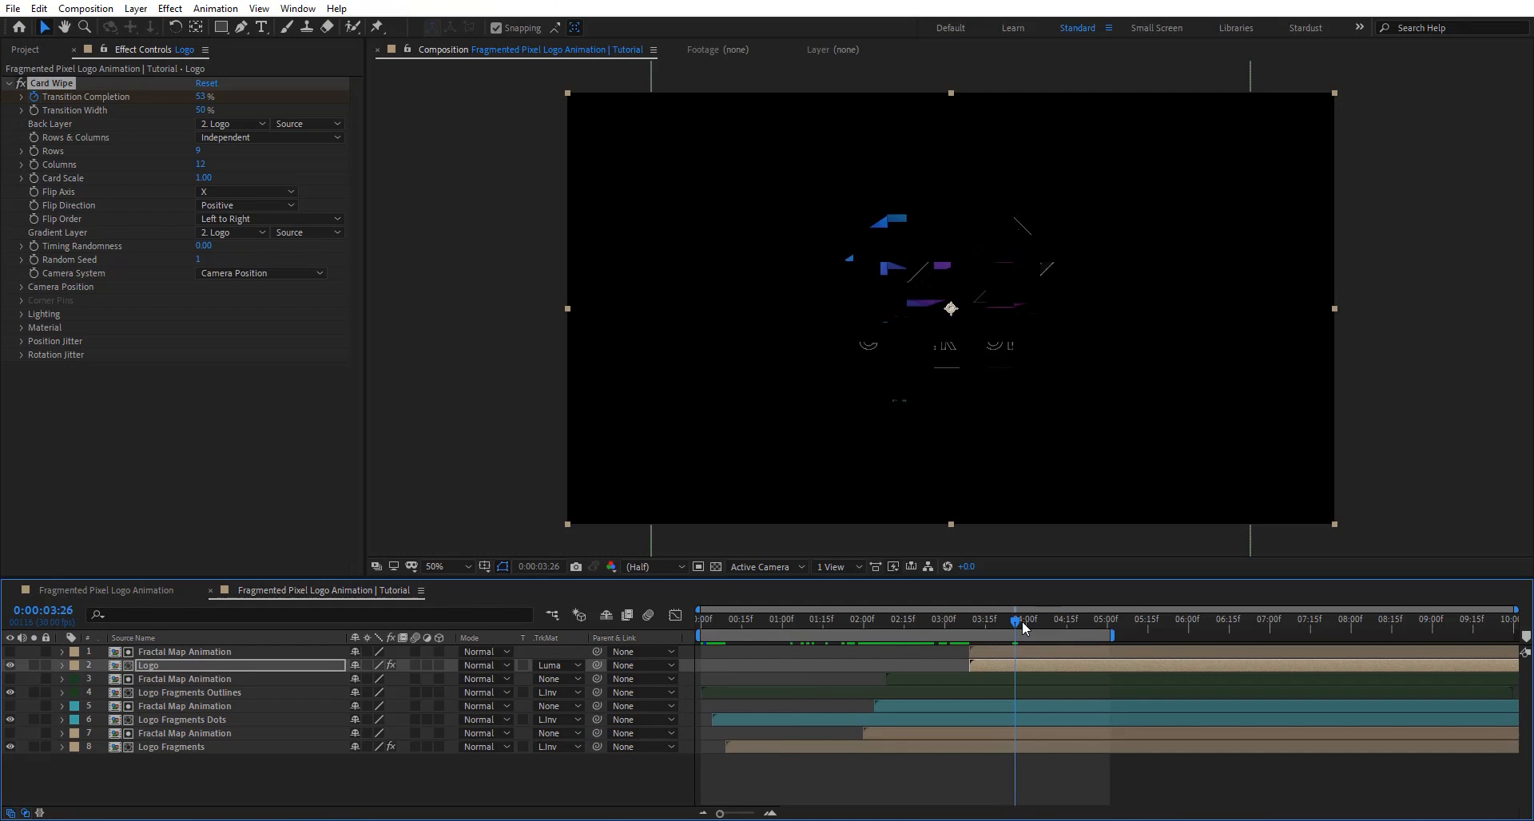
left_click_drag(1025, 629, 991, 637)
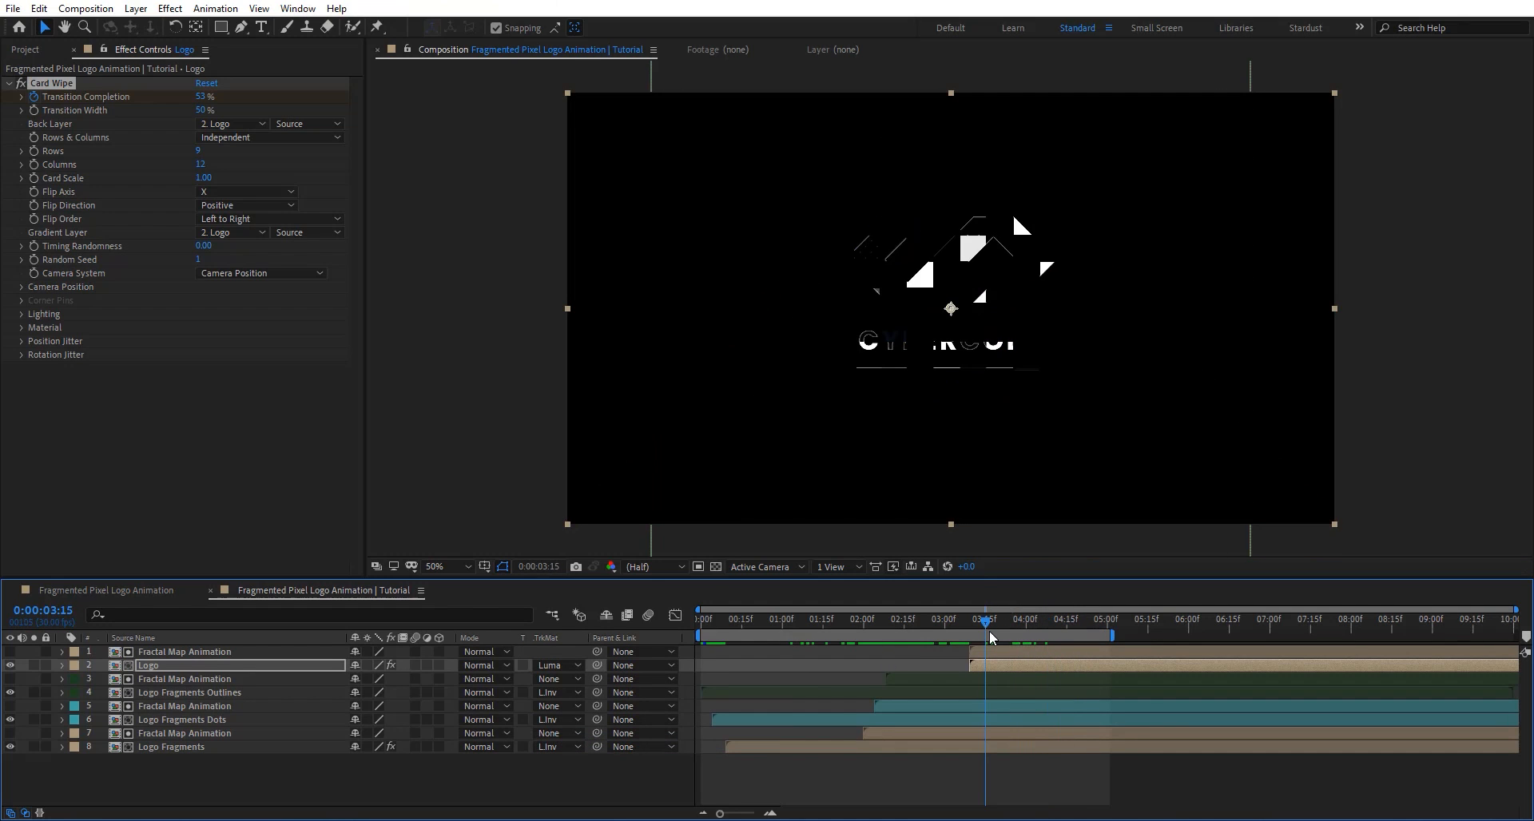
Easy-ease the Logo layer's Transition Completion keyframes, preview the reveal, and disable the Card Wipe effect.
key("u")
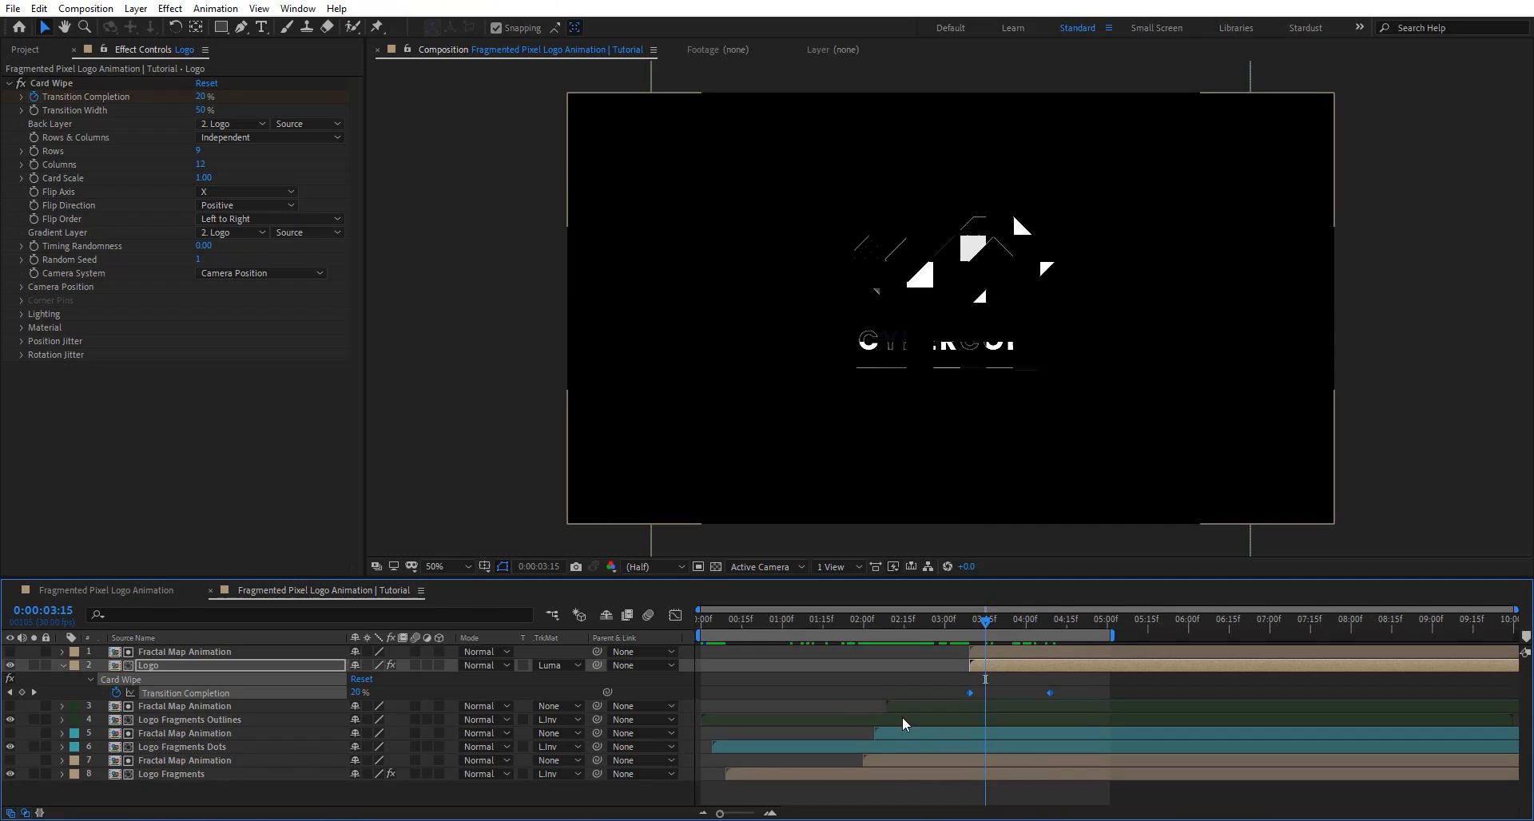
key("space")
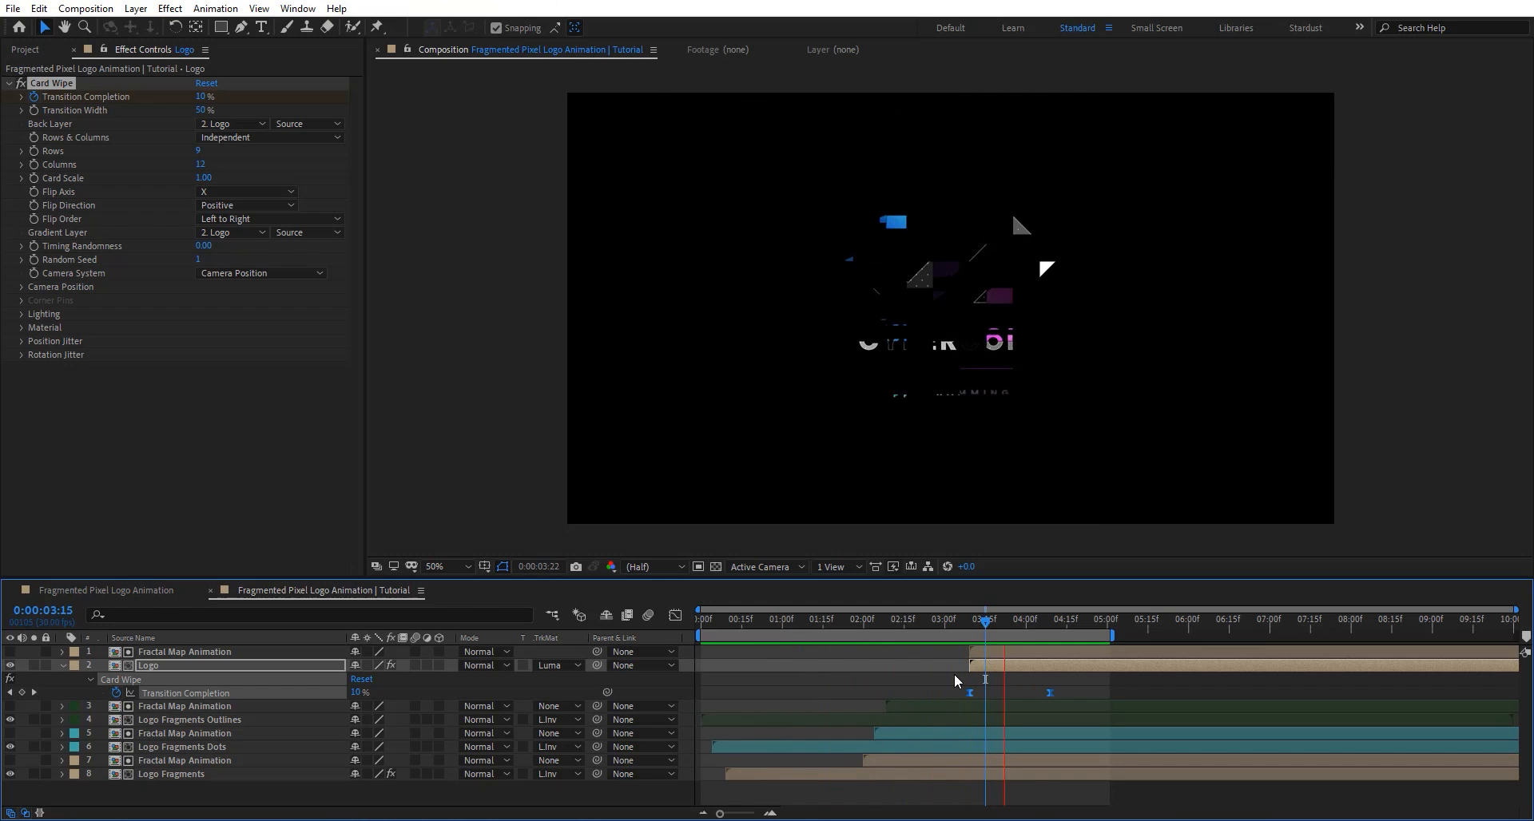
left_click(1009, 623)
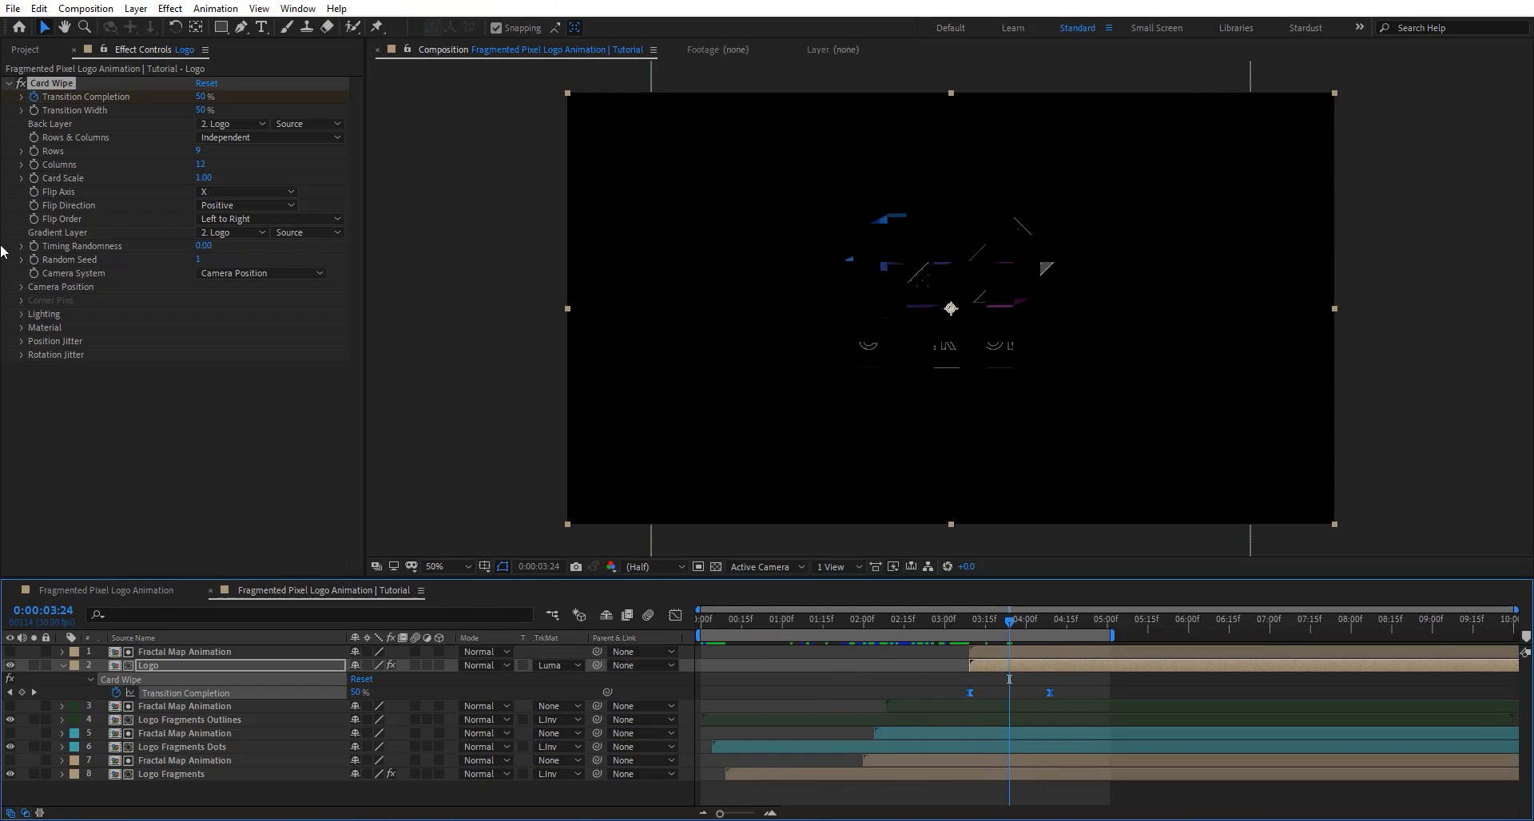
left_click(20, 83)
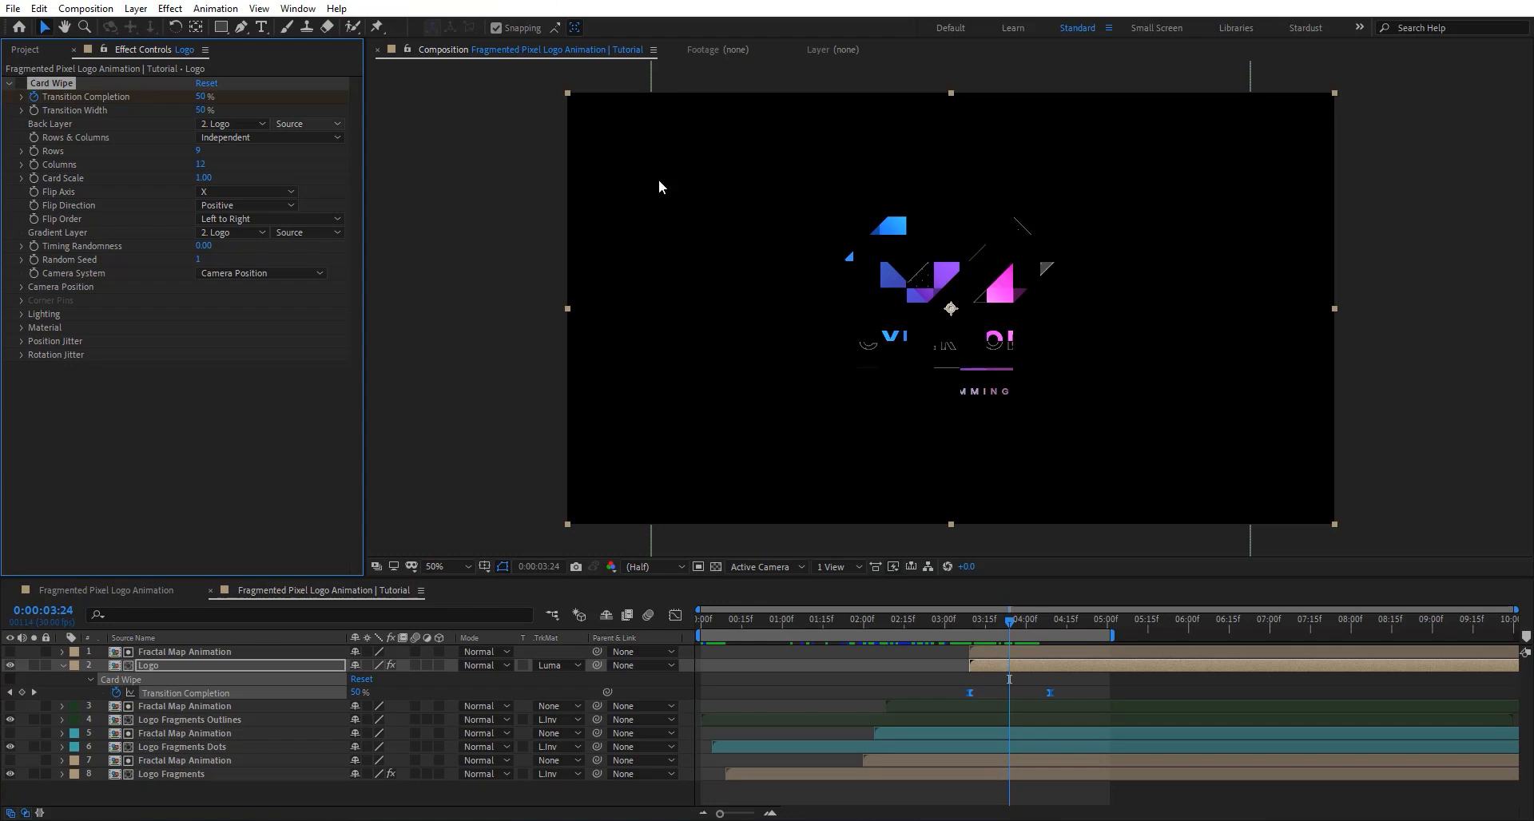
left_click_drag(995, 620, 953, 625)
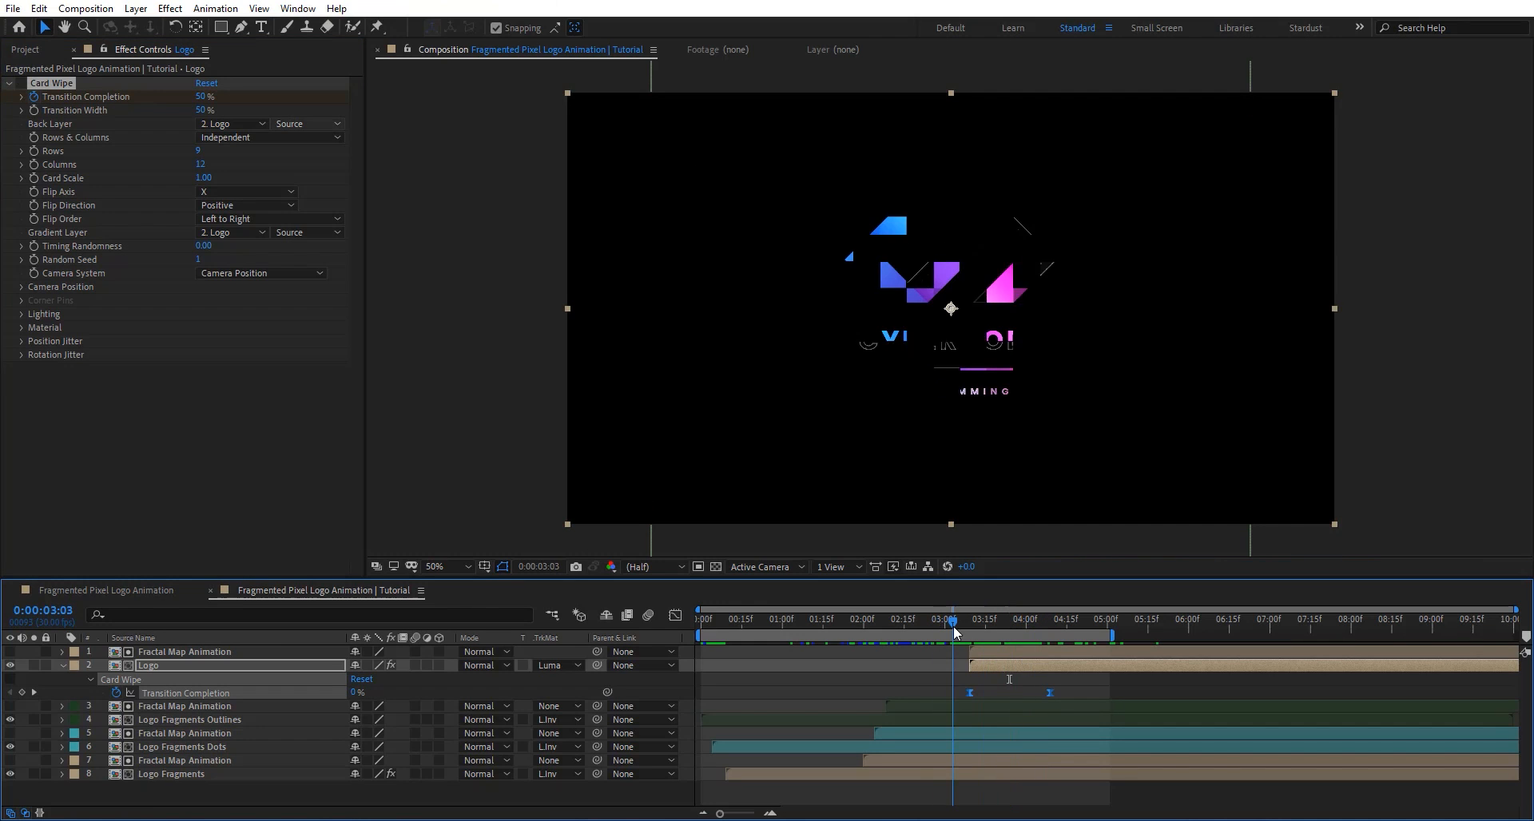
Apply a Glow effect to Logo Fragments Outlines at 0:00:01:01 and duplicate it.
left_click(229, 718)
left_click(786, 625)
key("ctrl+space")
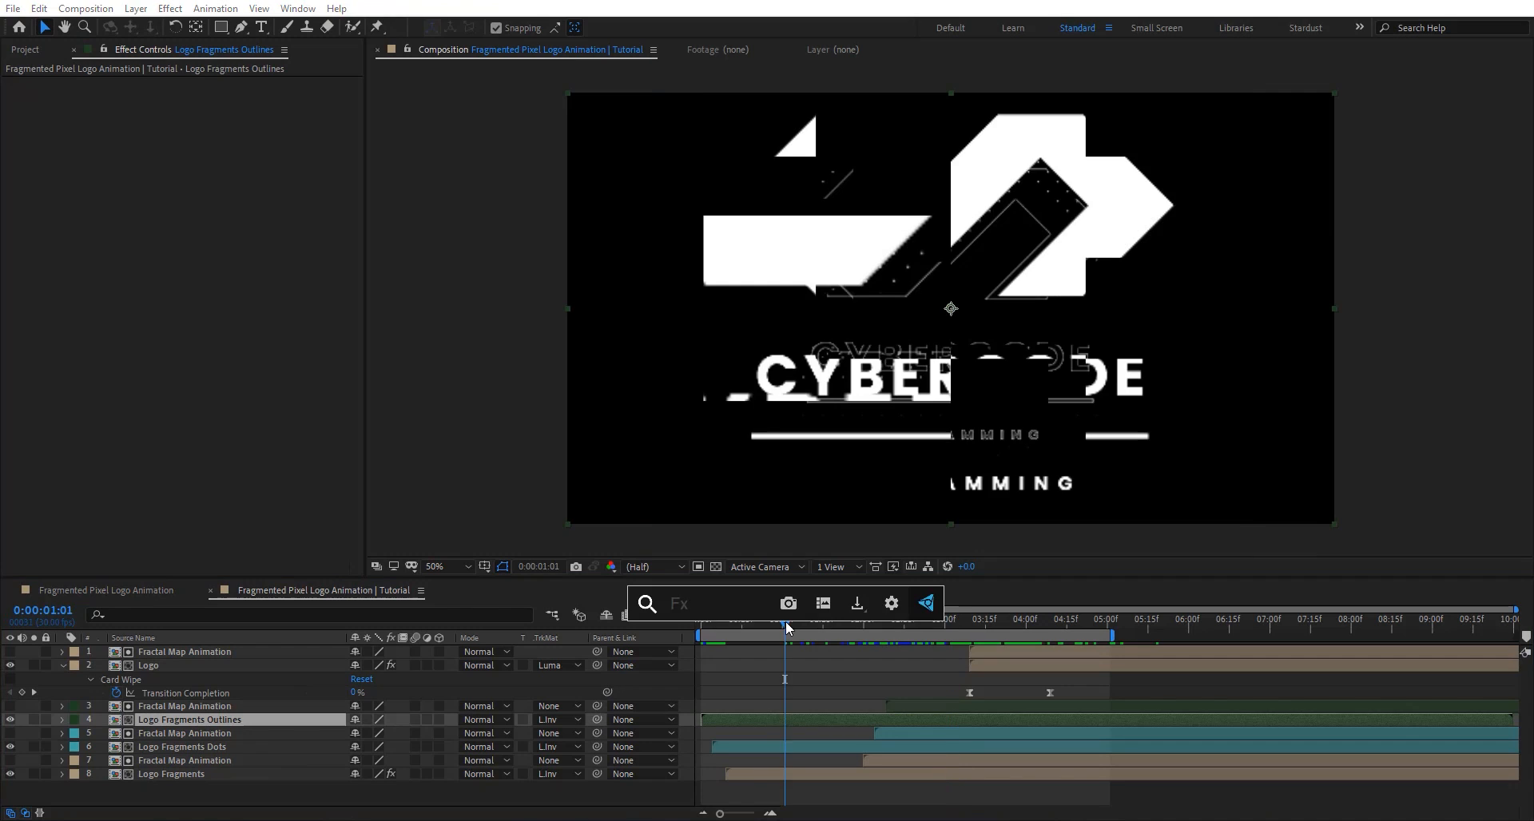
type("glow")
key("Return")
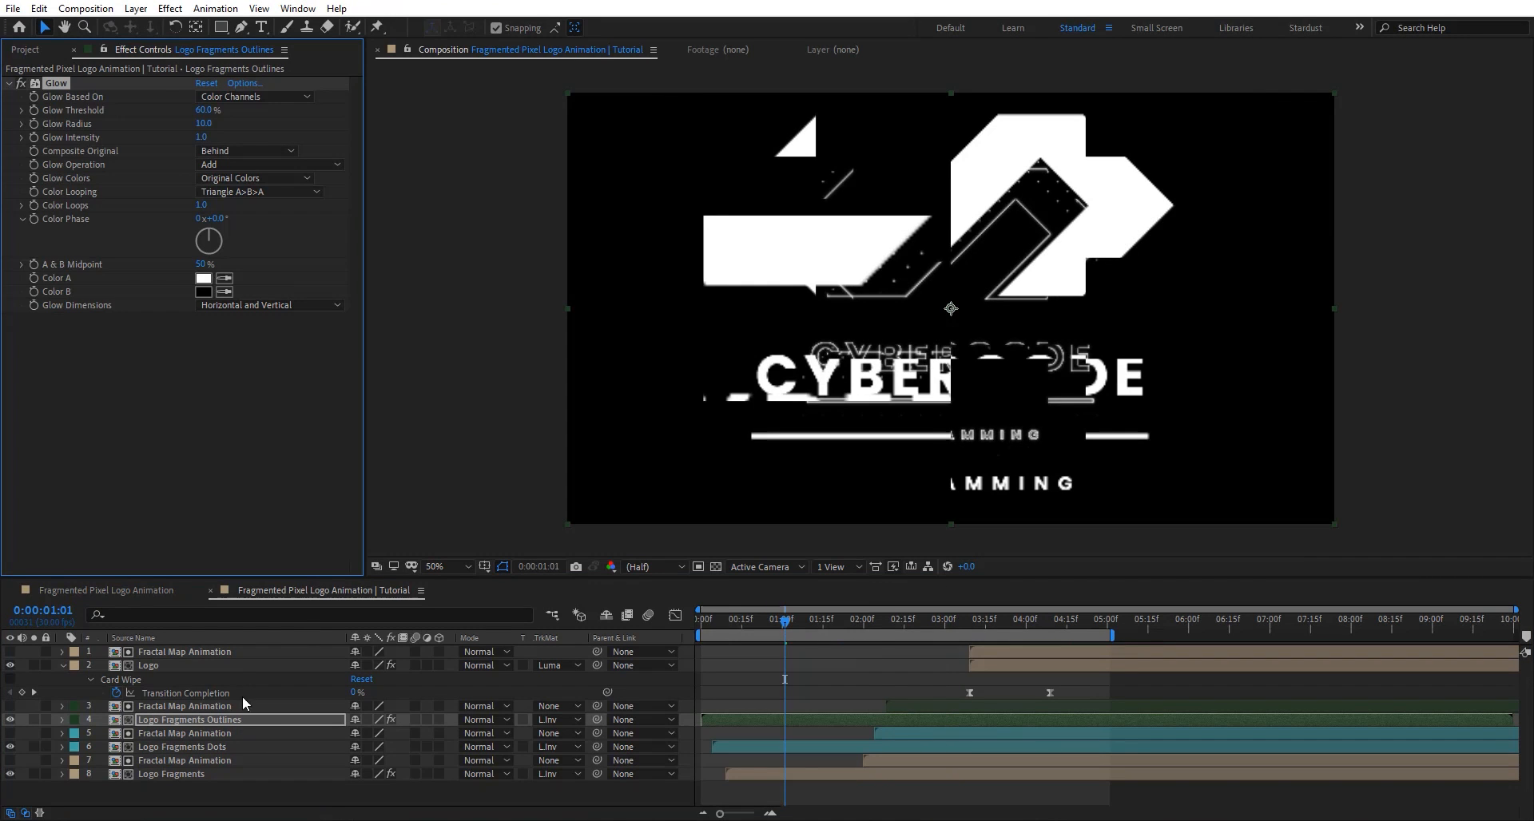
key("ctrl+d")
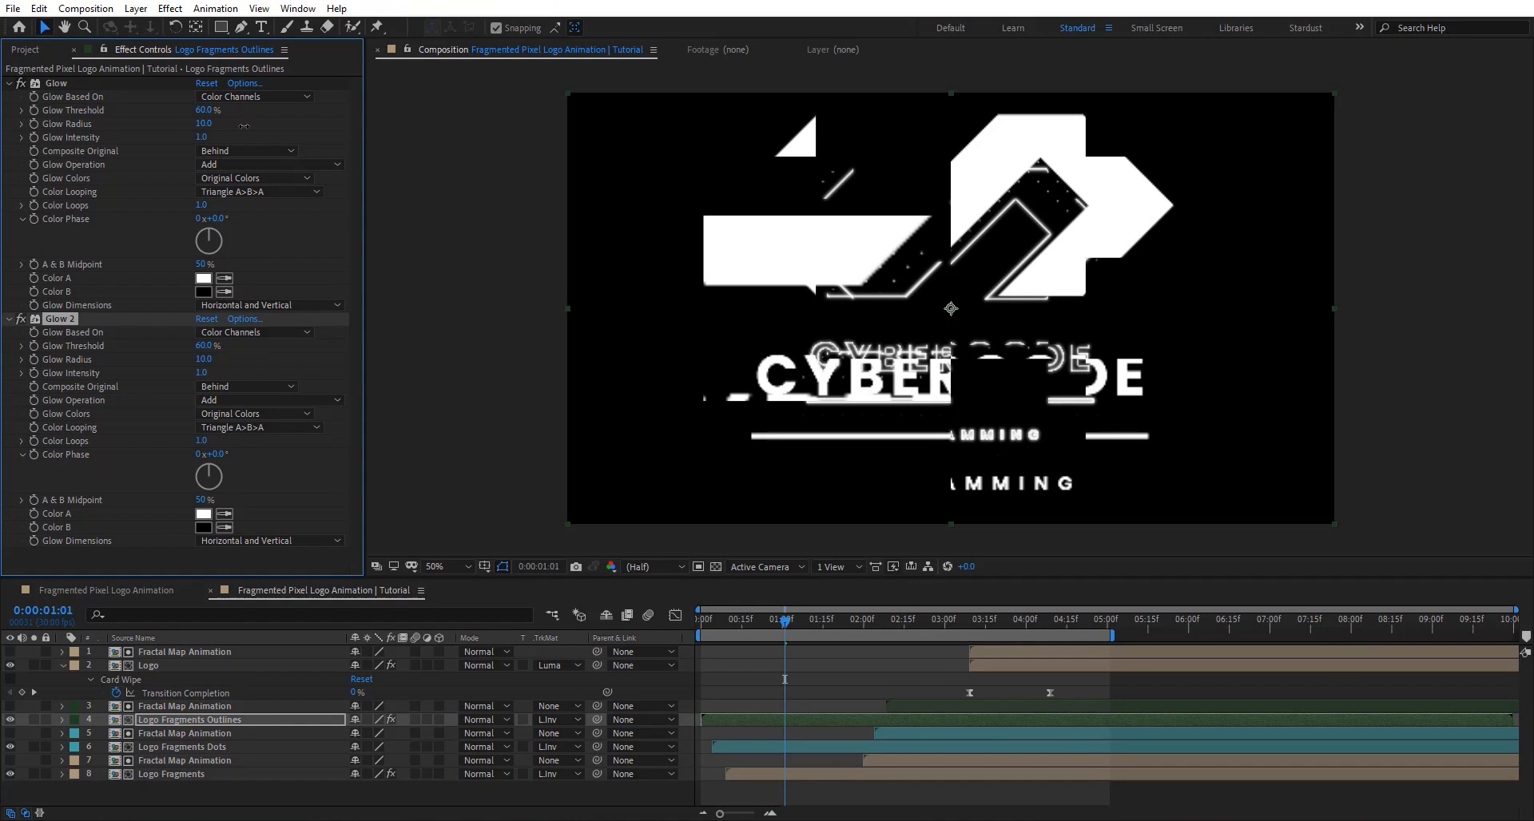
Set the first Glow's radius to 67 and its threshold to 58.4%.
left_click_drag(244, 126, 202, 124)
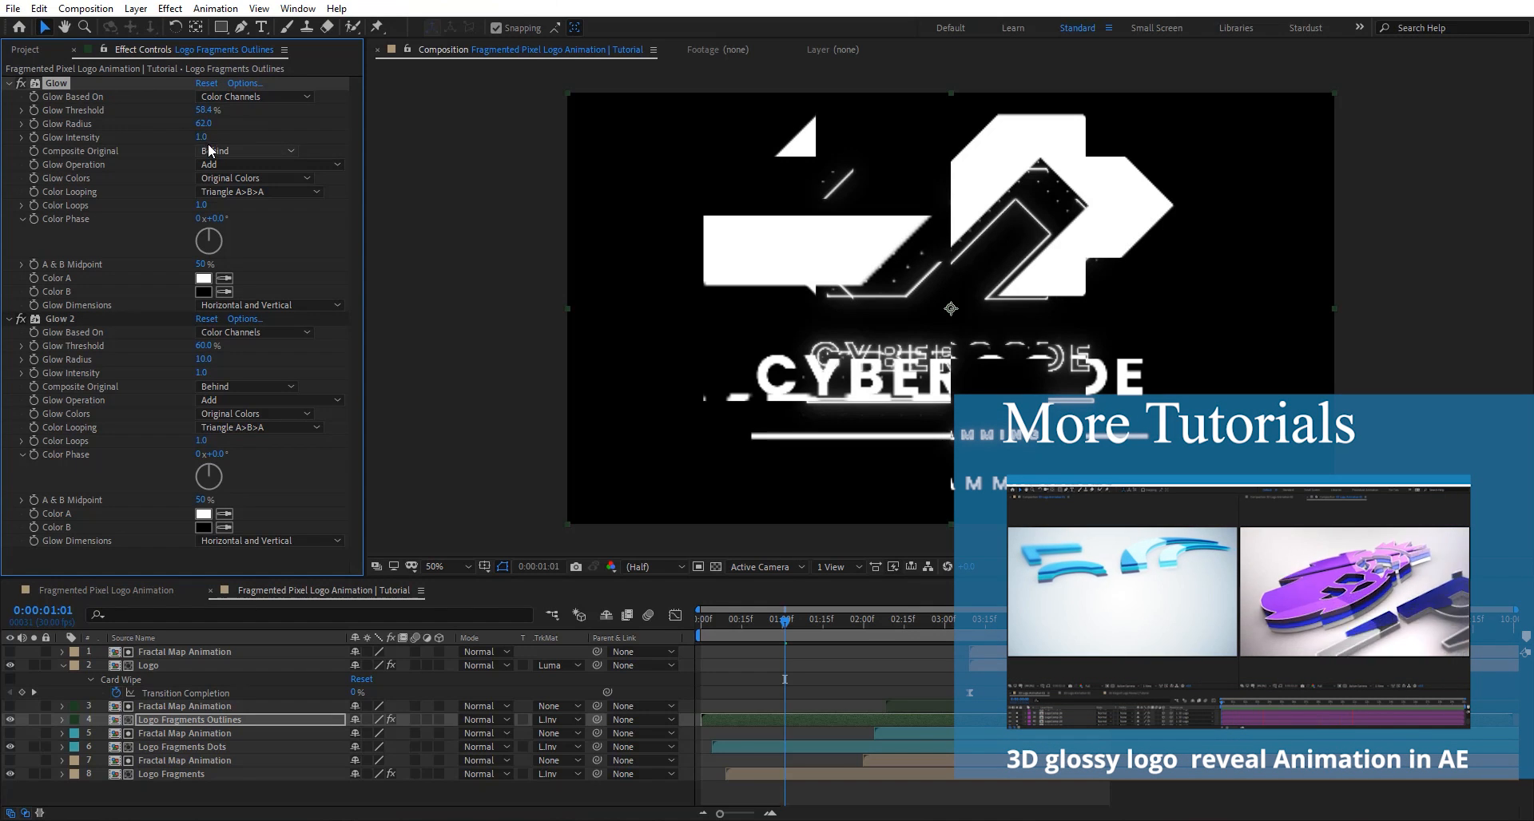
left_click_drag(204, 360, 191, 351)
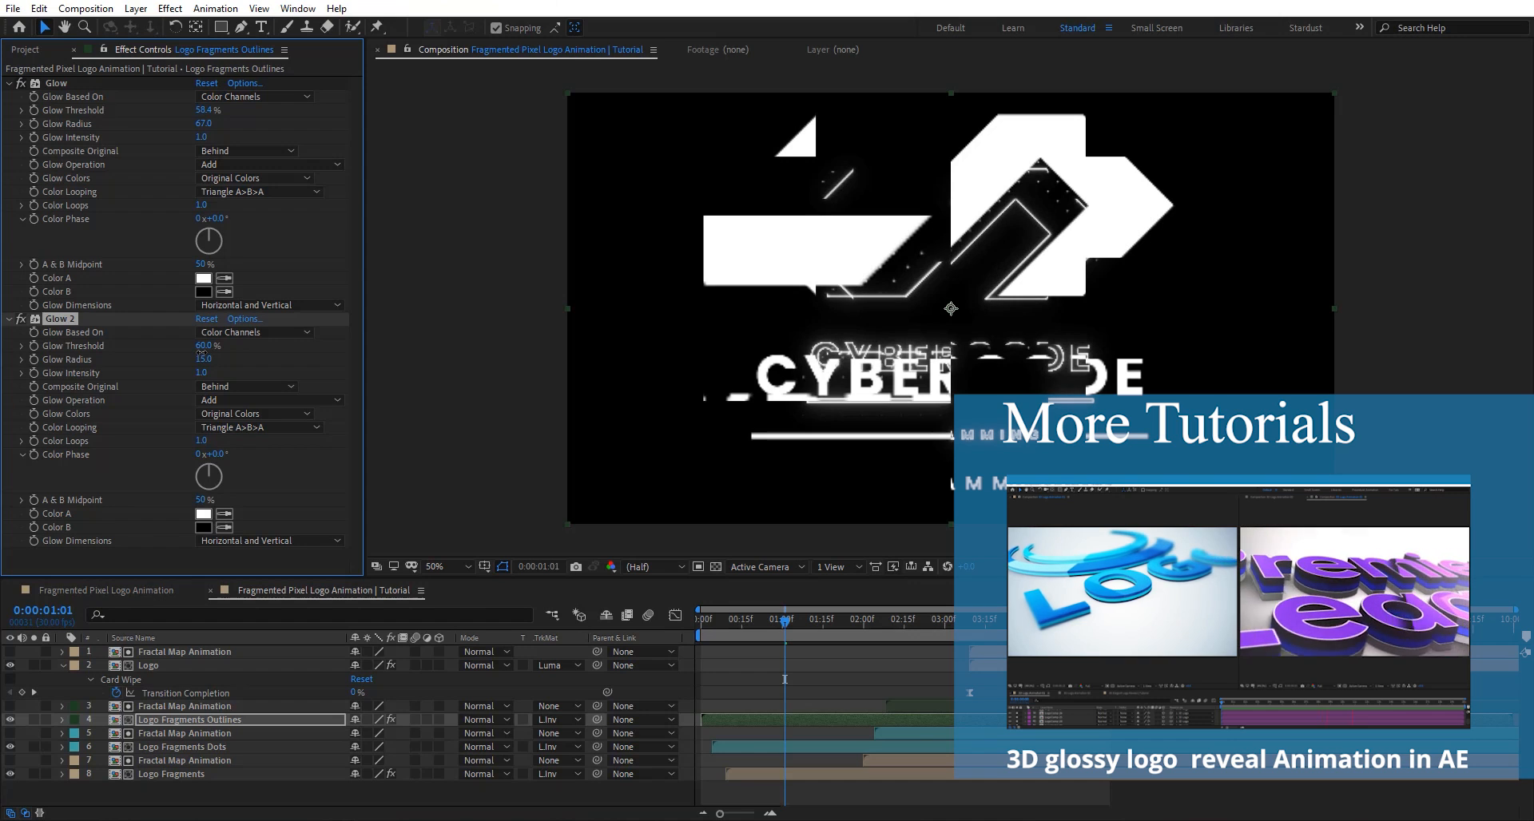
Copy both Glow effects onto the Logo Fragments Dots layer and scrub the animation to 0:00:04:05.
left_click(71, 90)
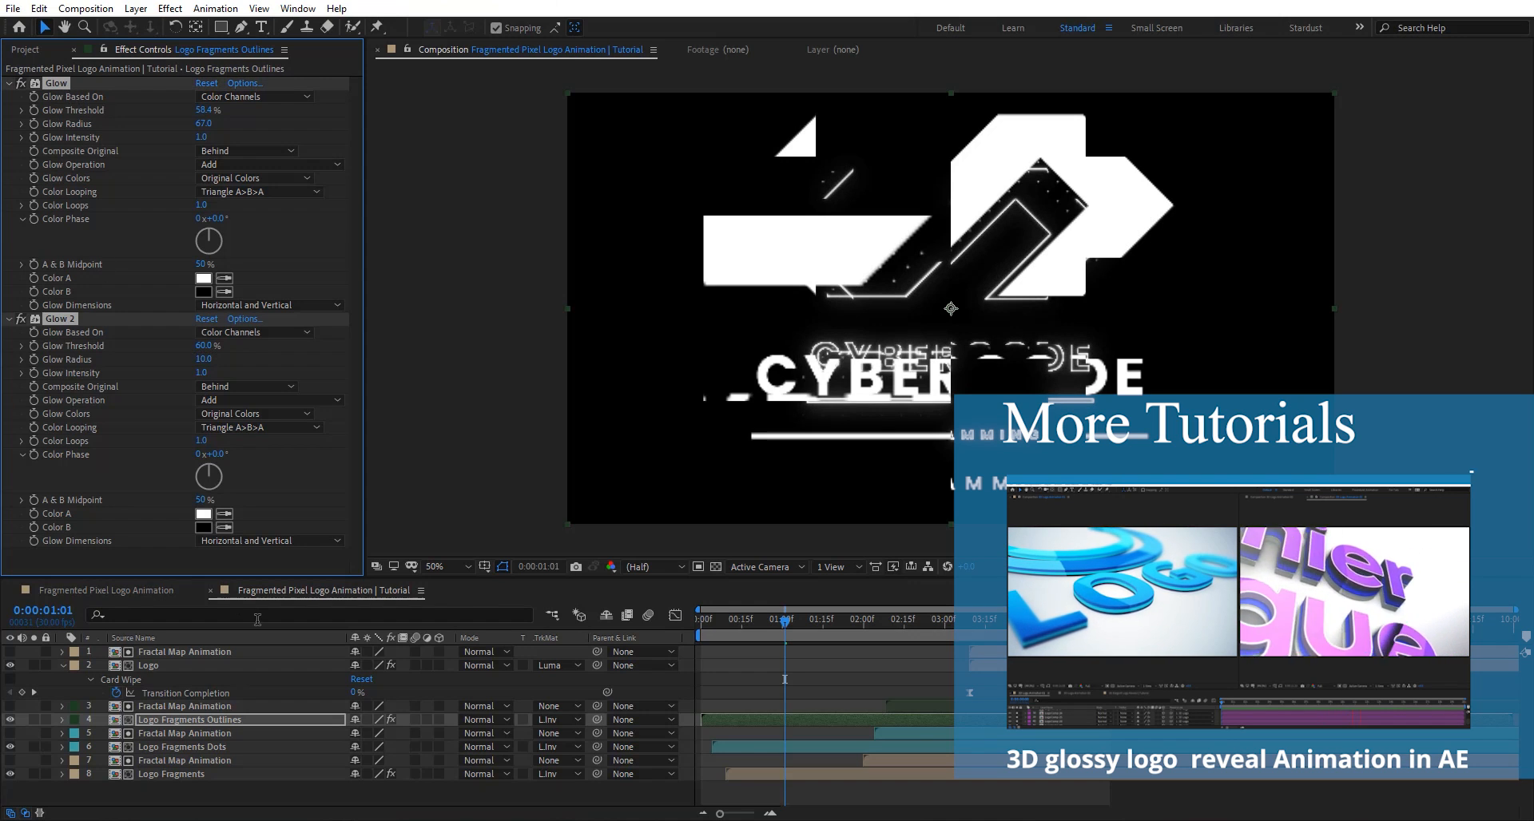
left_click(221, 747)
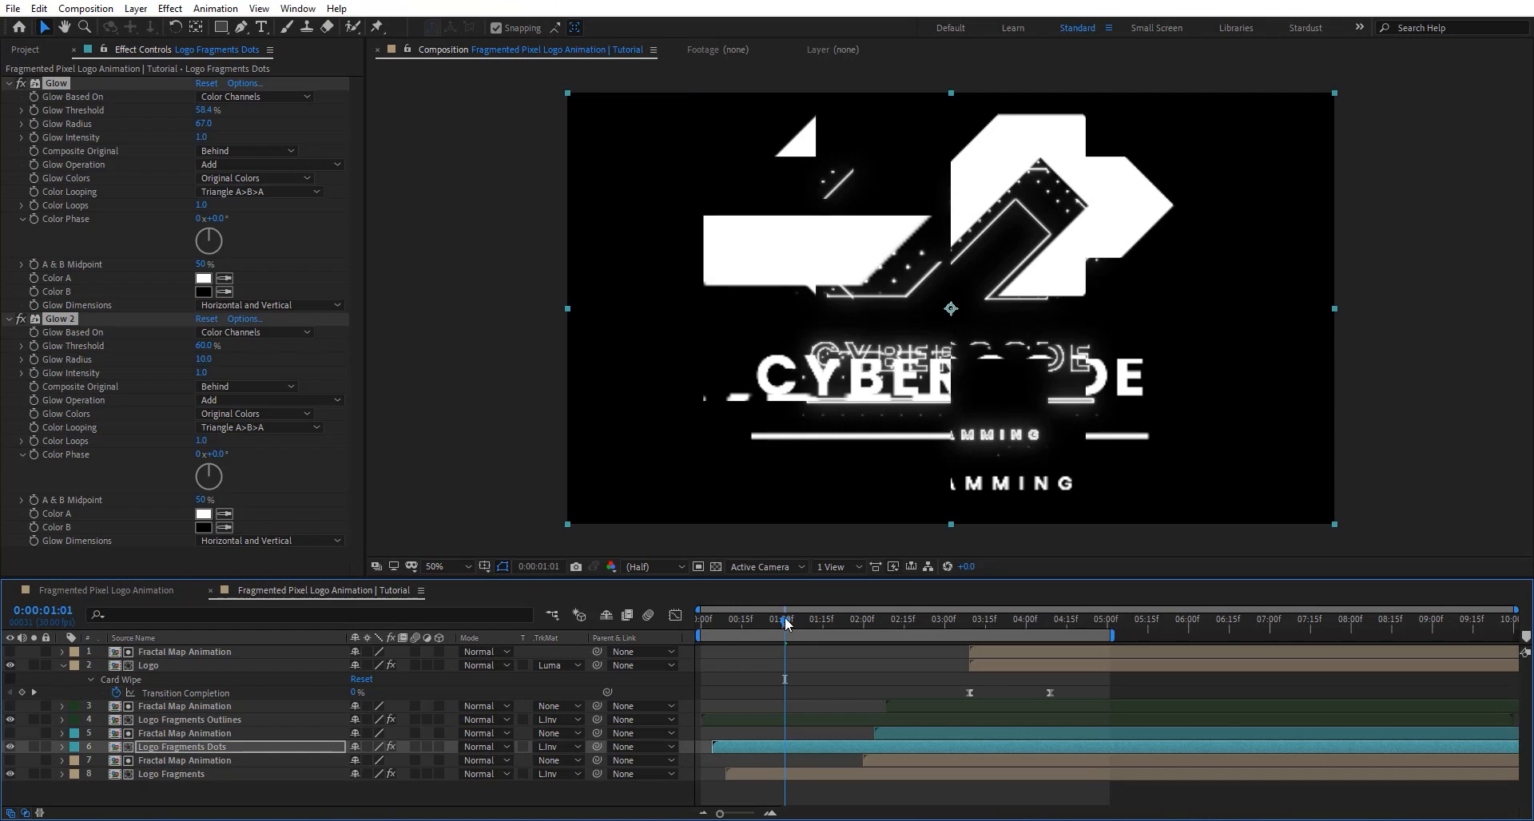
left_click_drag(786, 623, 1007, 631)
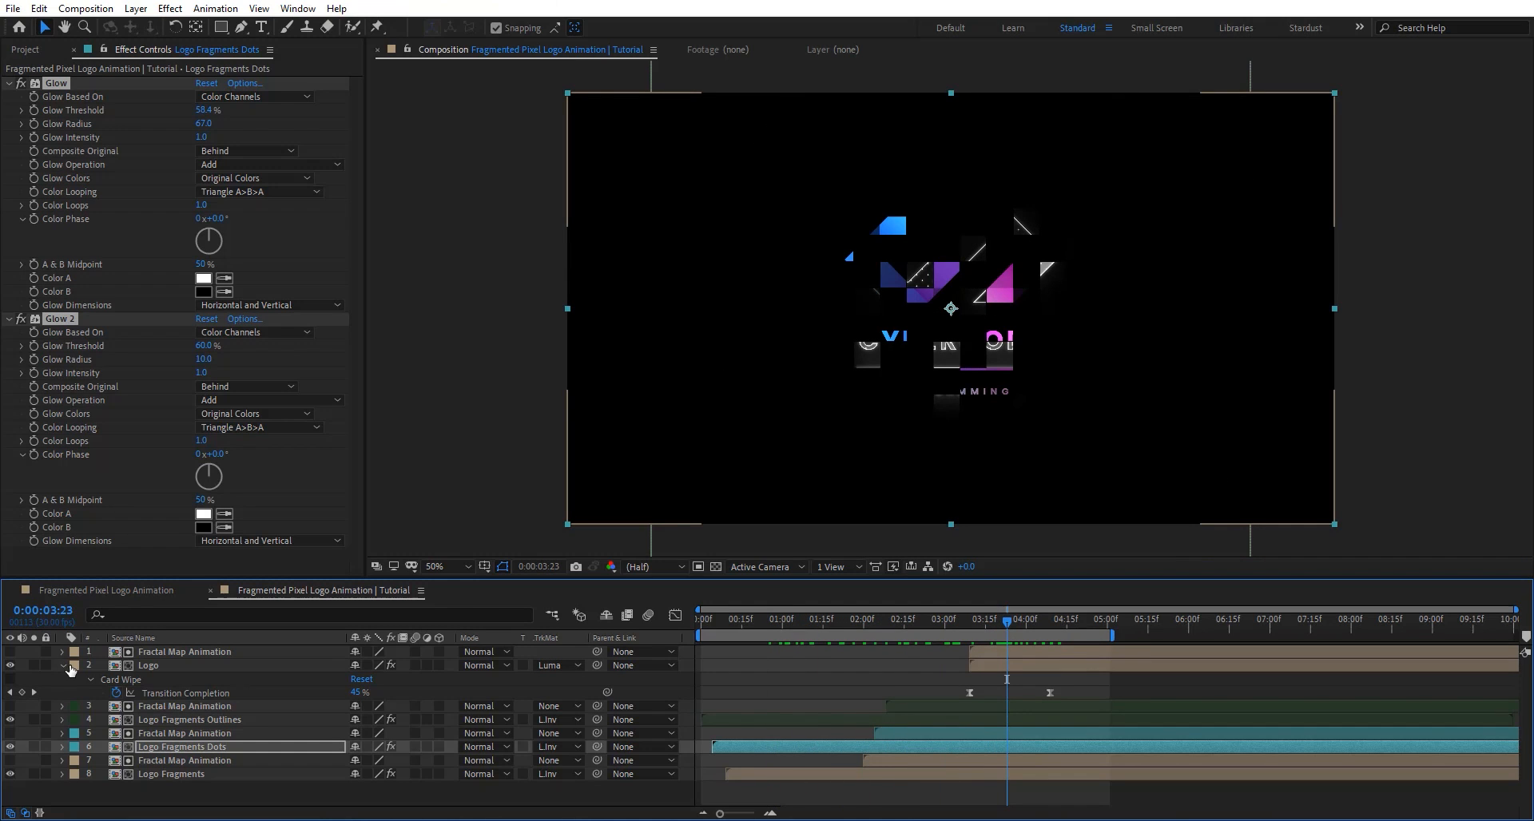
left_click_drag(997, 620, 1040, 619)
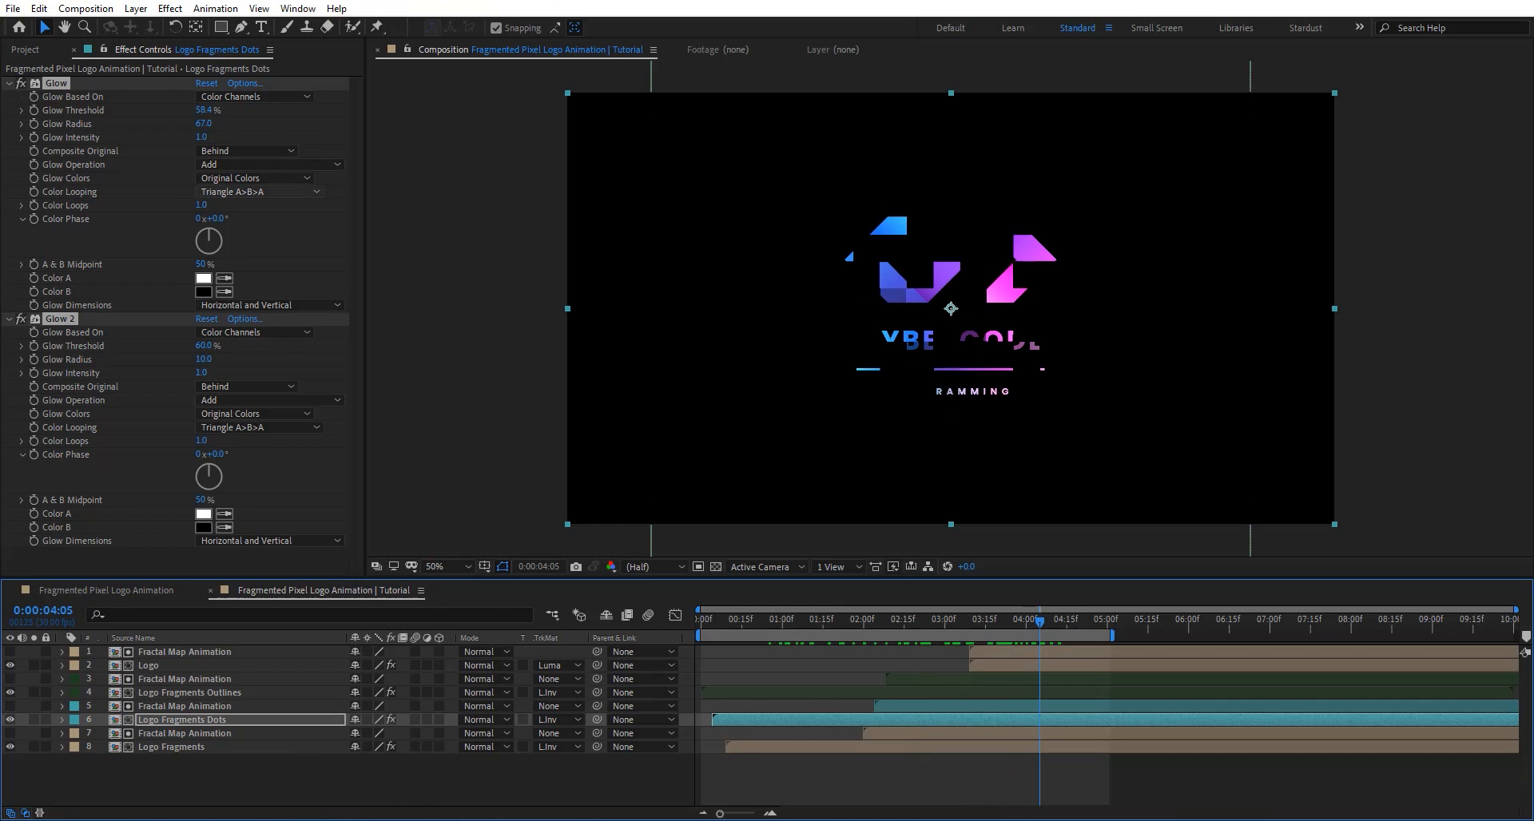
Open the Fractal Elements composition from the Maps folder and preview it.
left_click(32, 53)
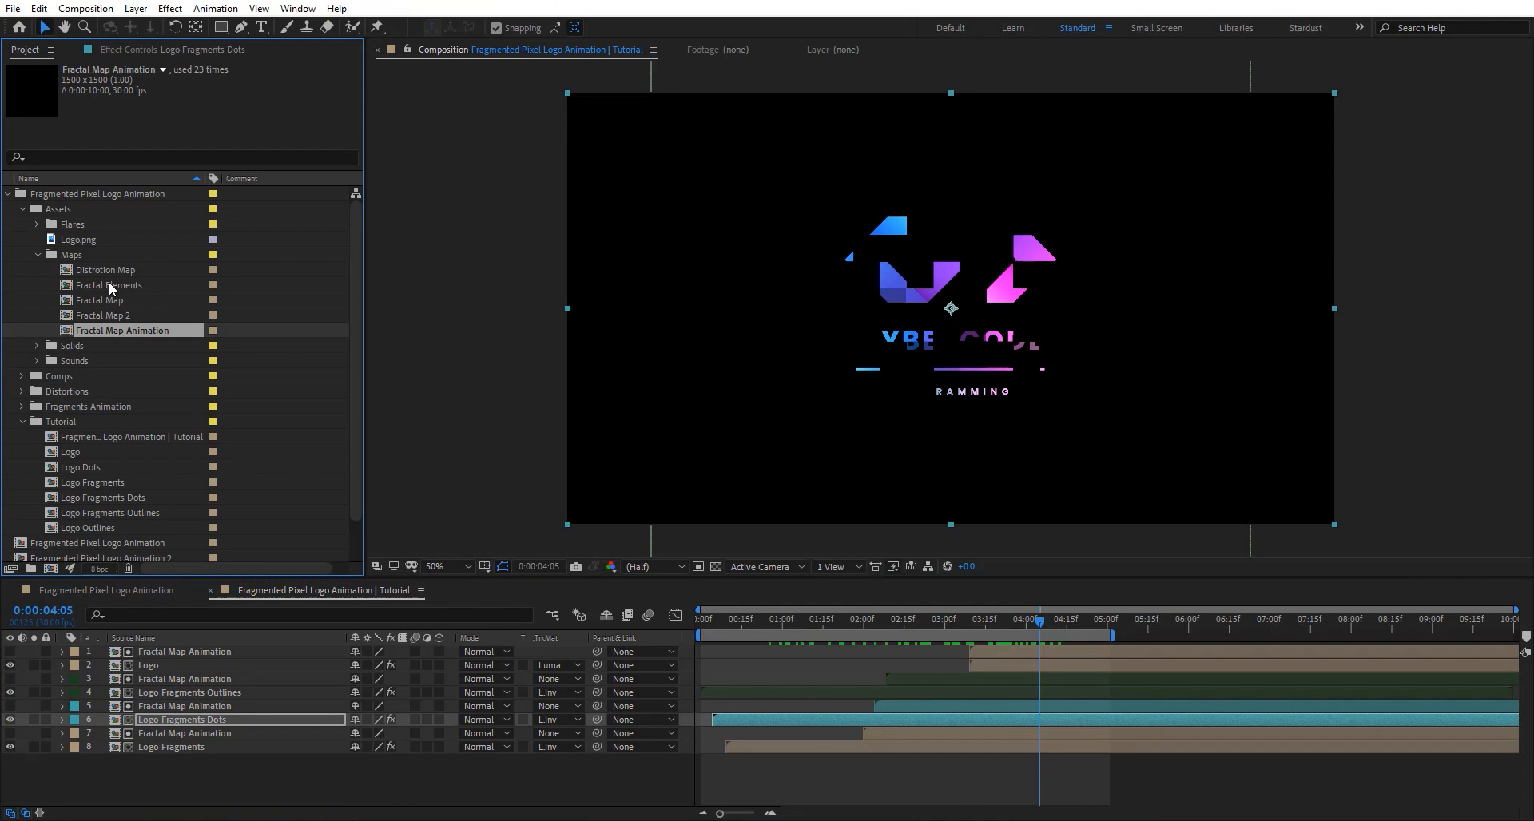
double_click(110, 286)
left_click(666, 620)
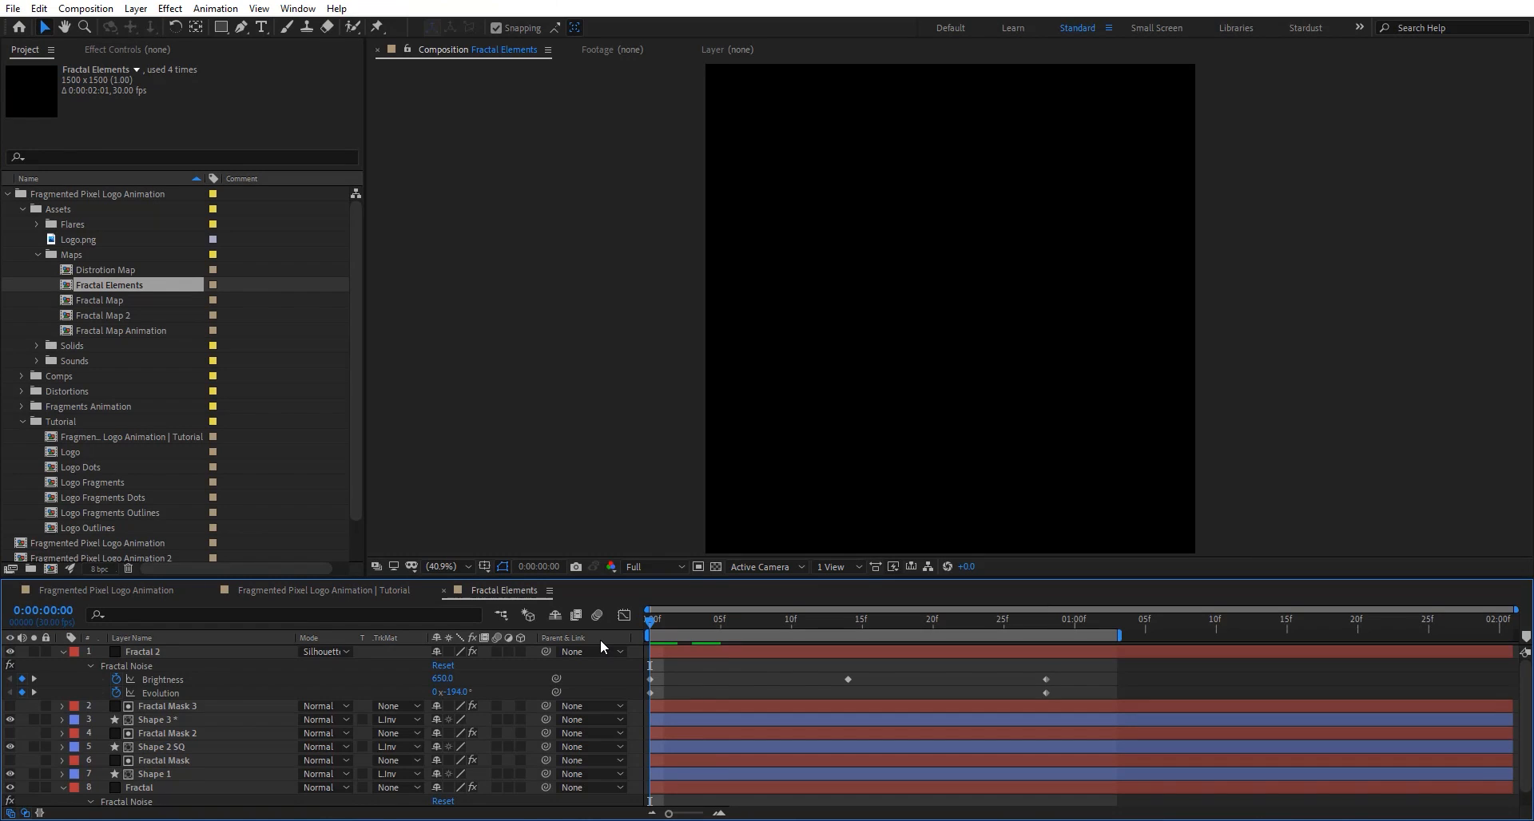
key("space")
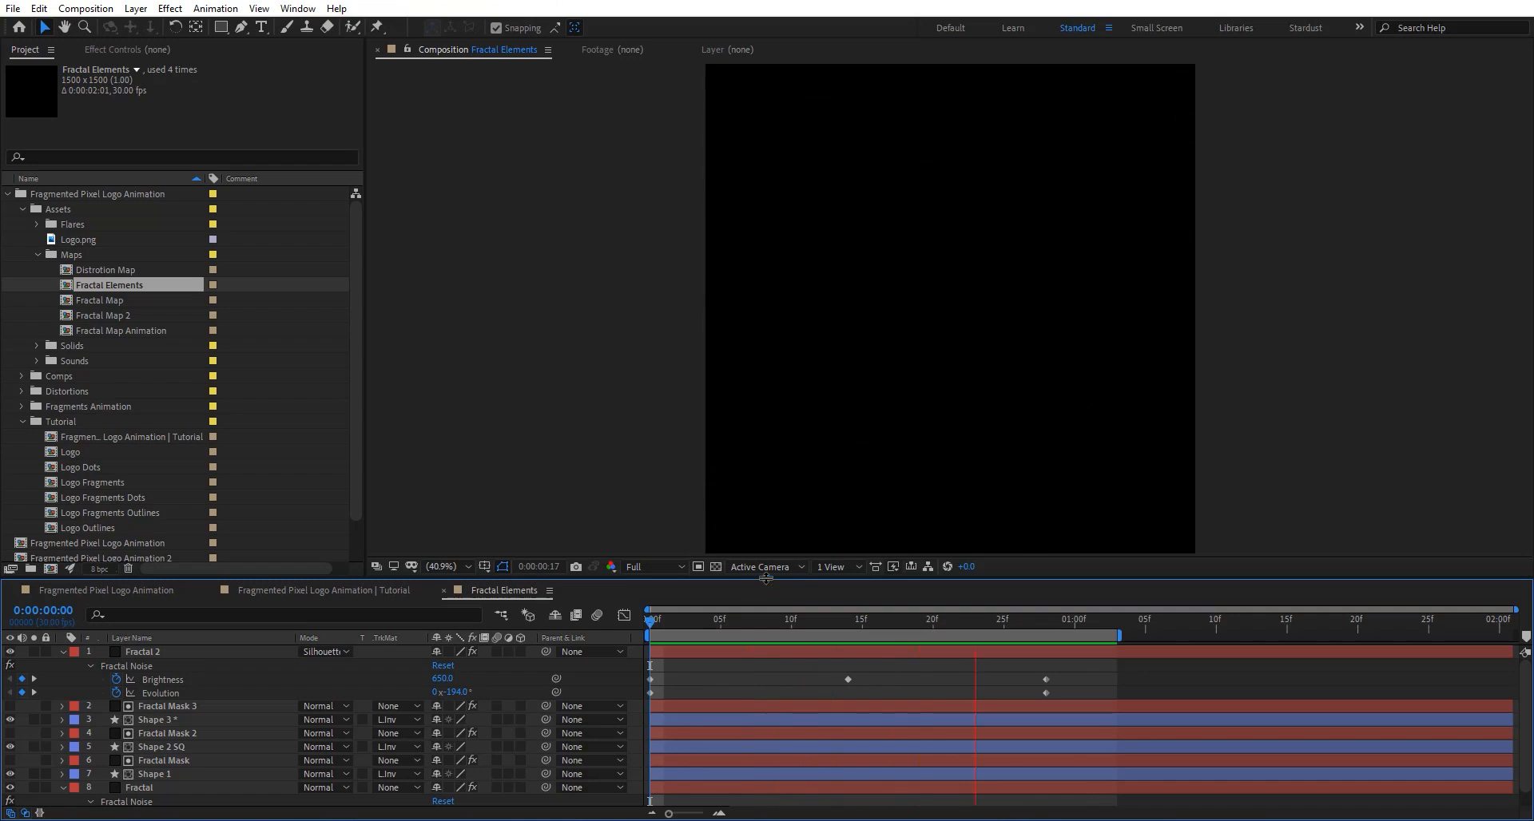
left_click(665, 621)
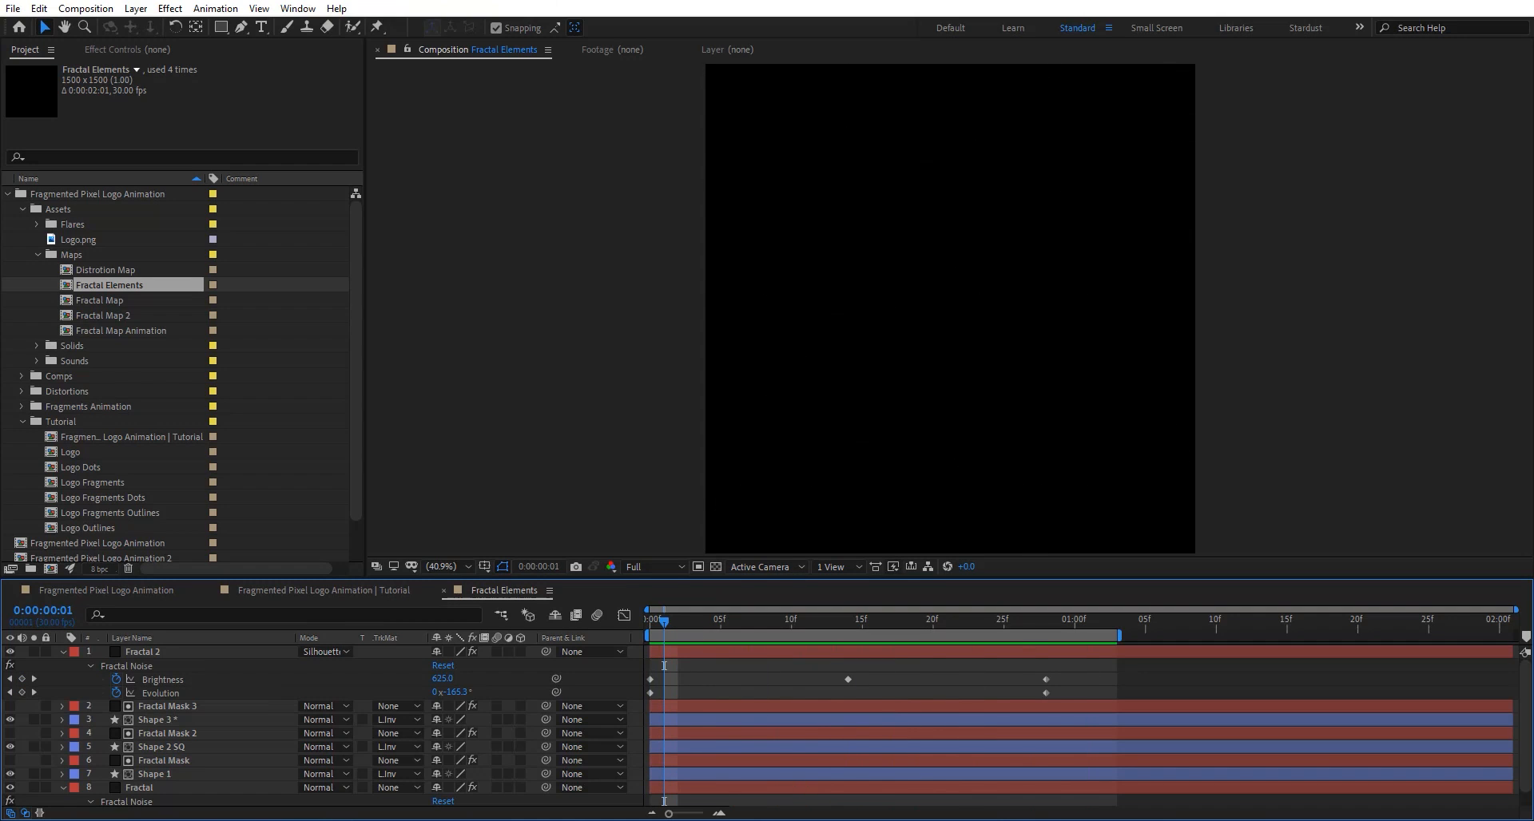
Solo the Fractal layer, reveal its Brightness keyframes, and scrub its animation to 0:00:00:23.
left_click(176, 788)
left_click(33, 788)
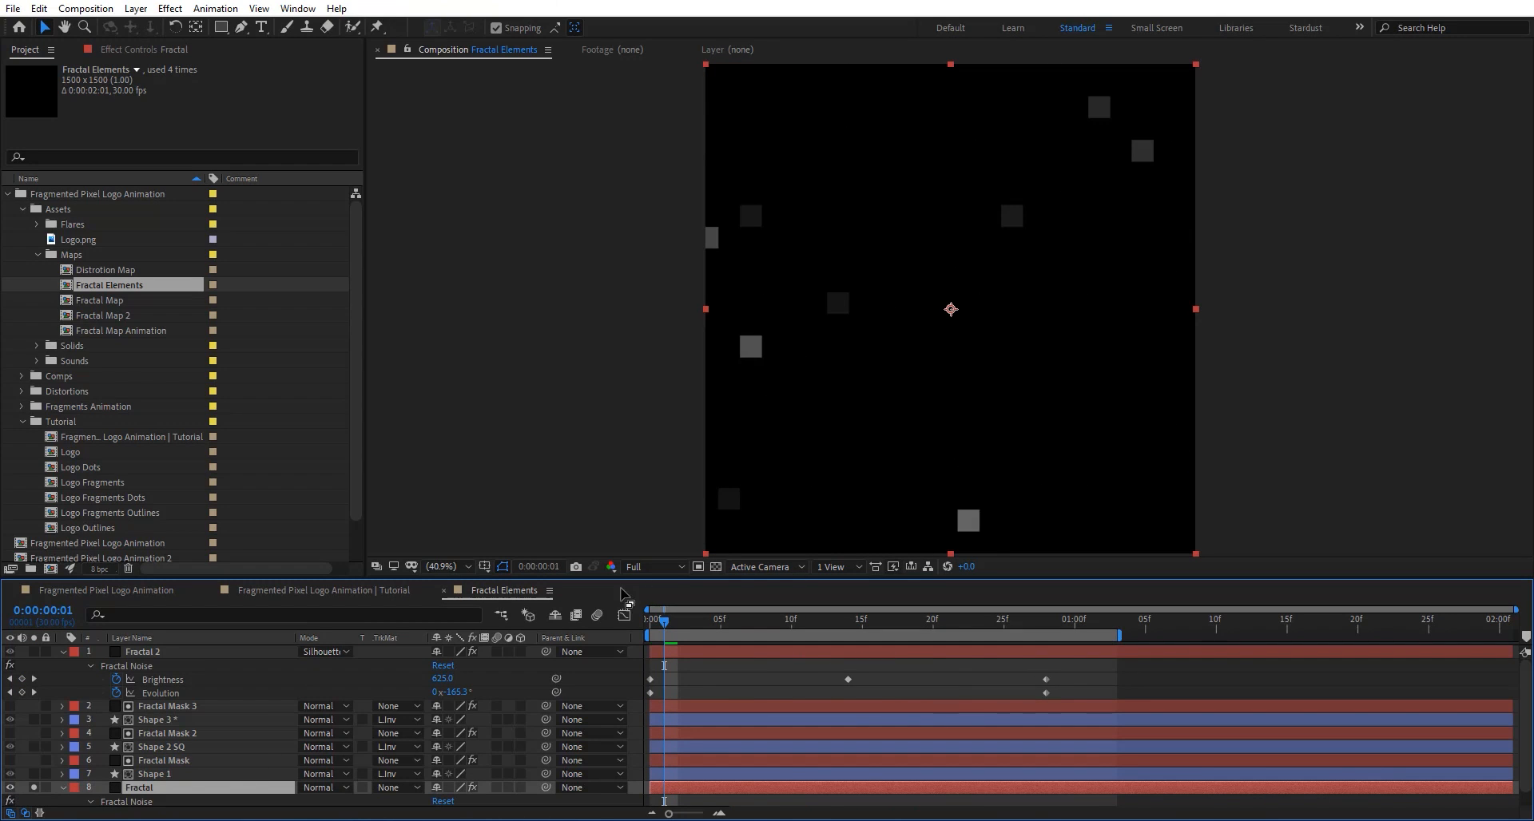
key("Home")
left_click_drag(651, 623, 749, 621)
mouse_move(639, 655)
left_mouse_down()
mouse_move(1003, 645)
mouse_move(612, 658)
left_mouse_up()
key("u")
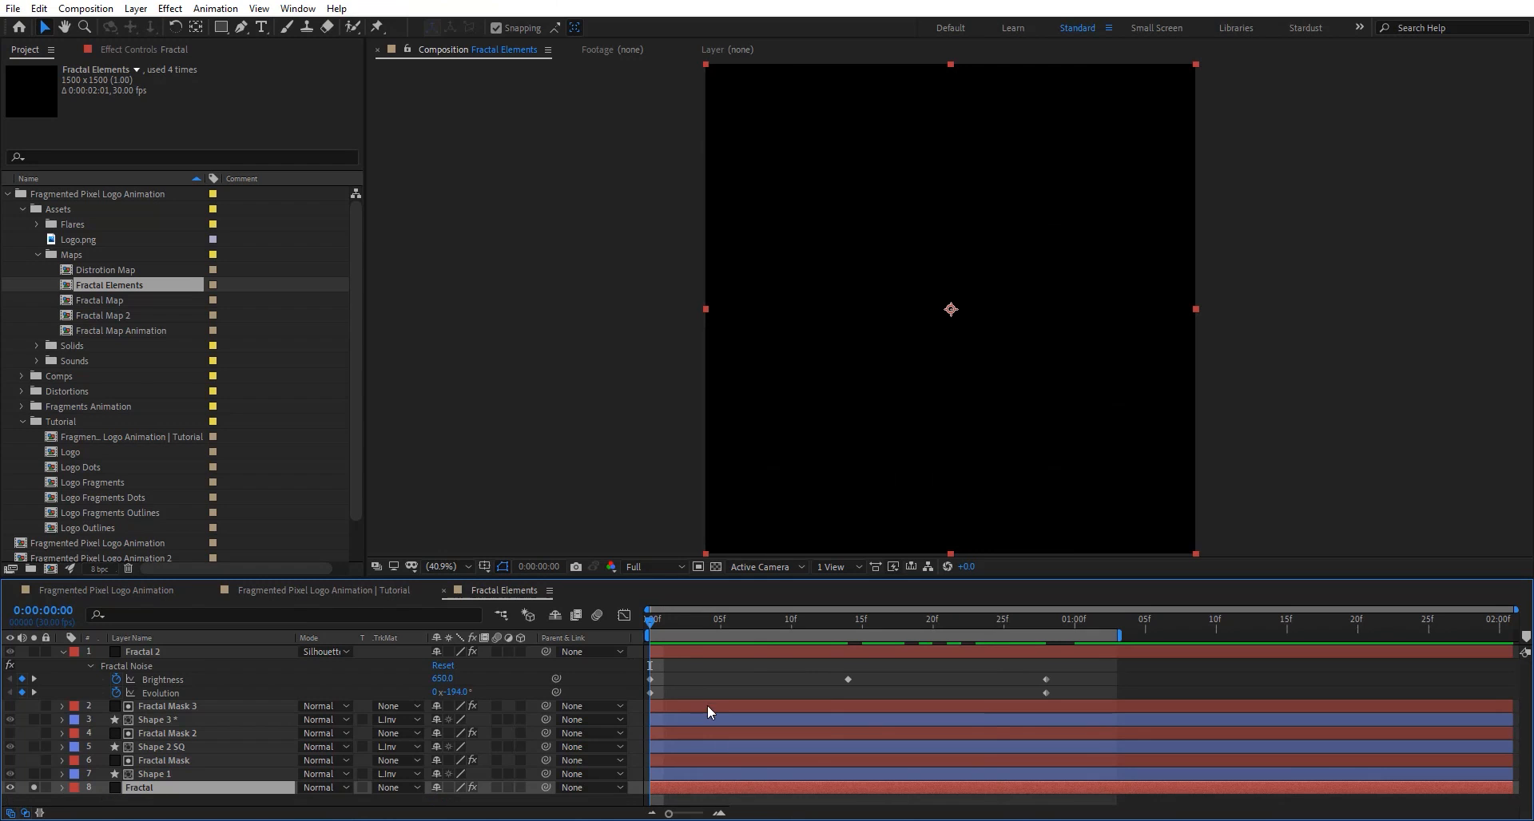
key("u")
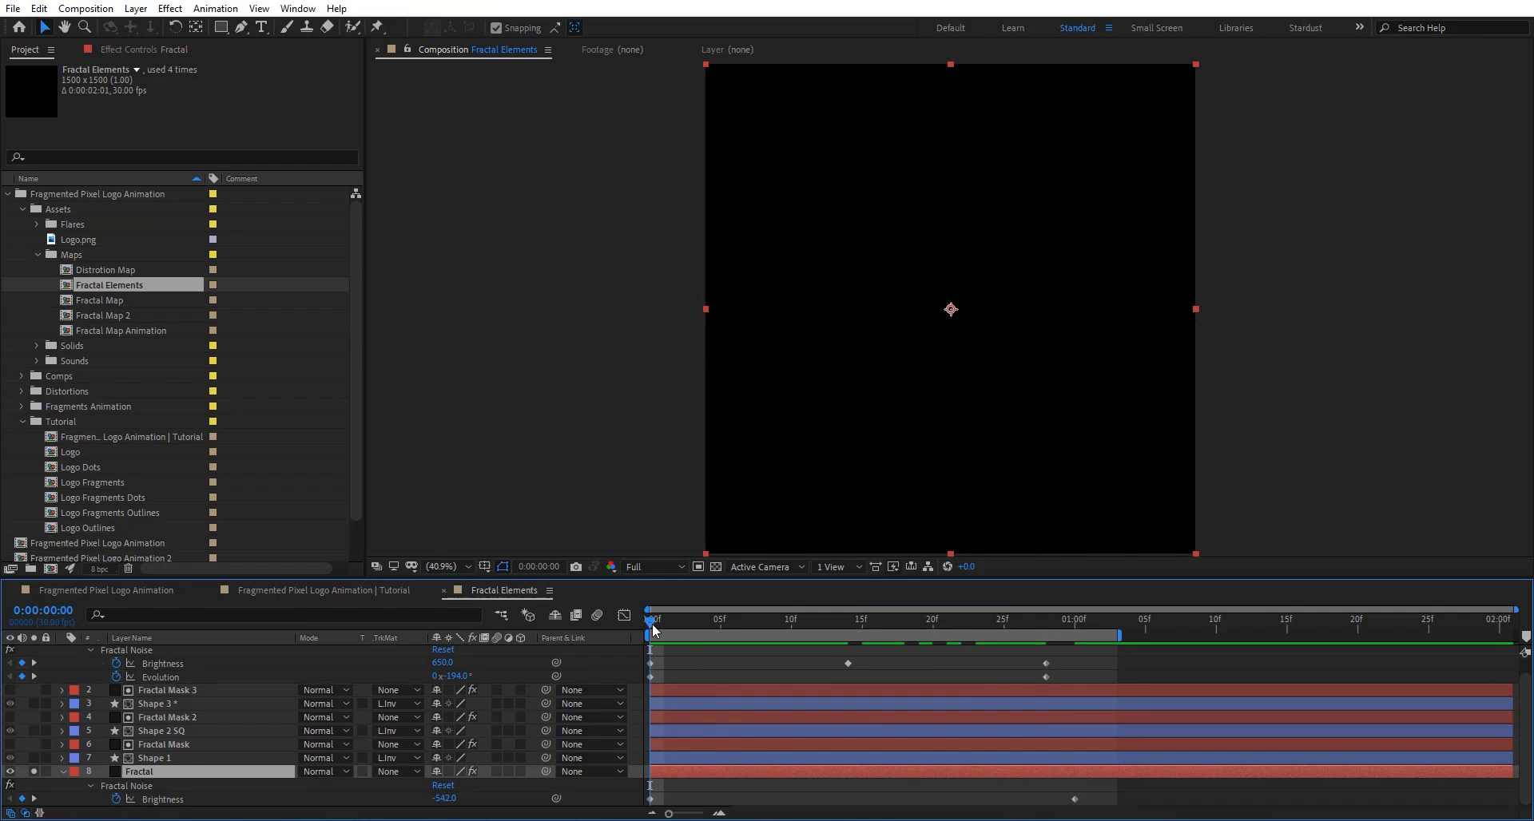
left_click_drag(652, 623, 777, 622)
mouse_move(1001, 609)
left_mouse_down()
mouse_move(1098, 598)
mouse_move(814, 477)
mouse_move(976, 617)
left_mouse_up()
Solo Shape 1 alongside the Fractal layer and examine its crosses up close while scrubbing back to 0:00:00:05.
left_click(156, 759)
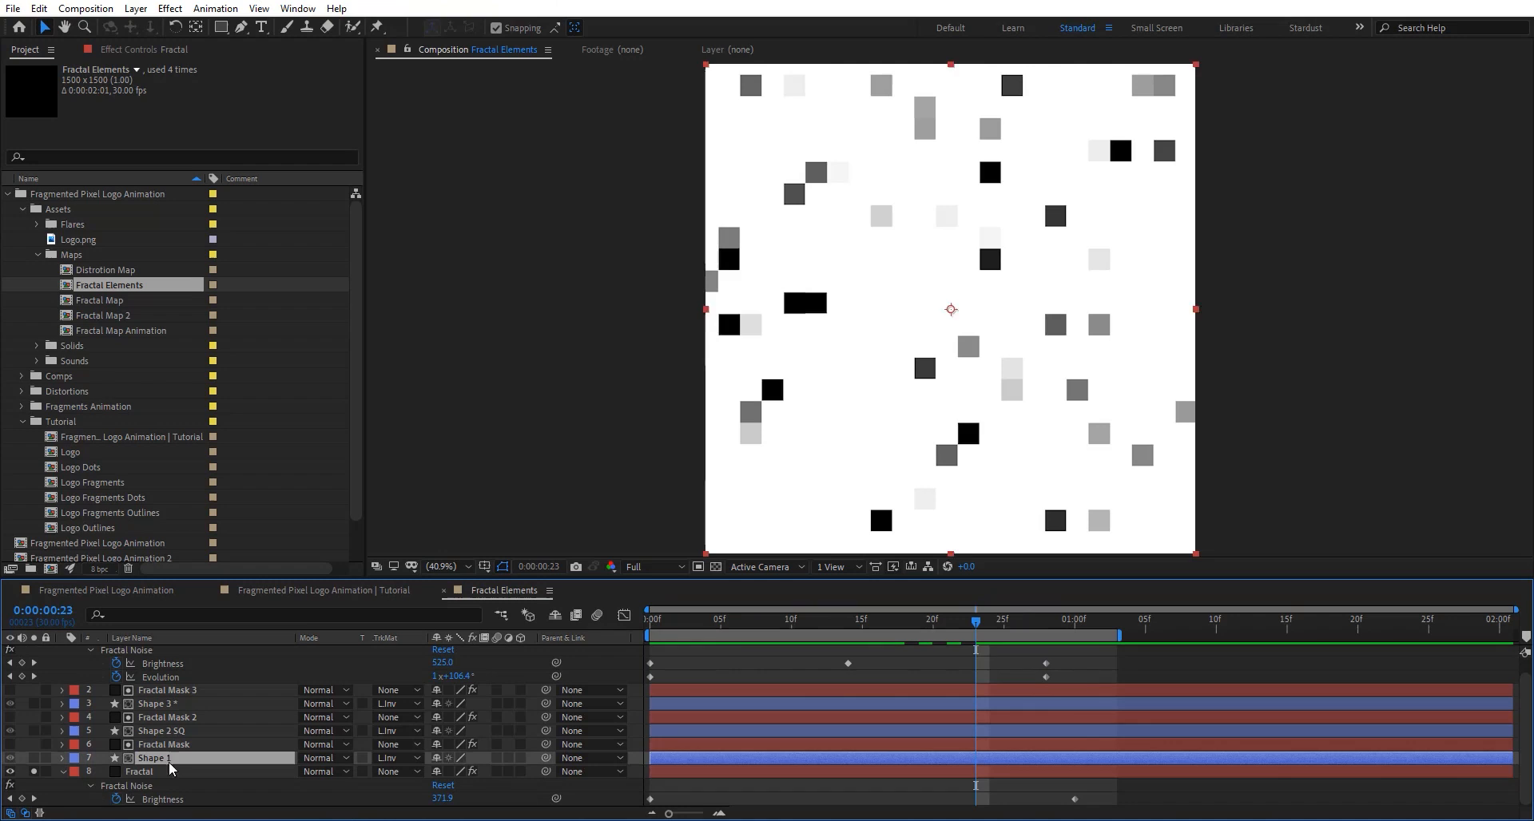
left_click(45, 759)
left_click(45, 758)
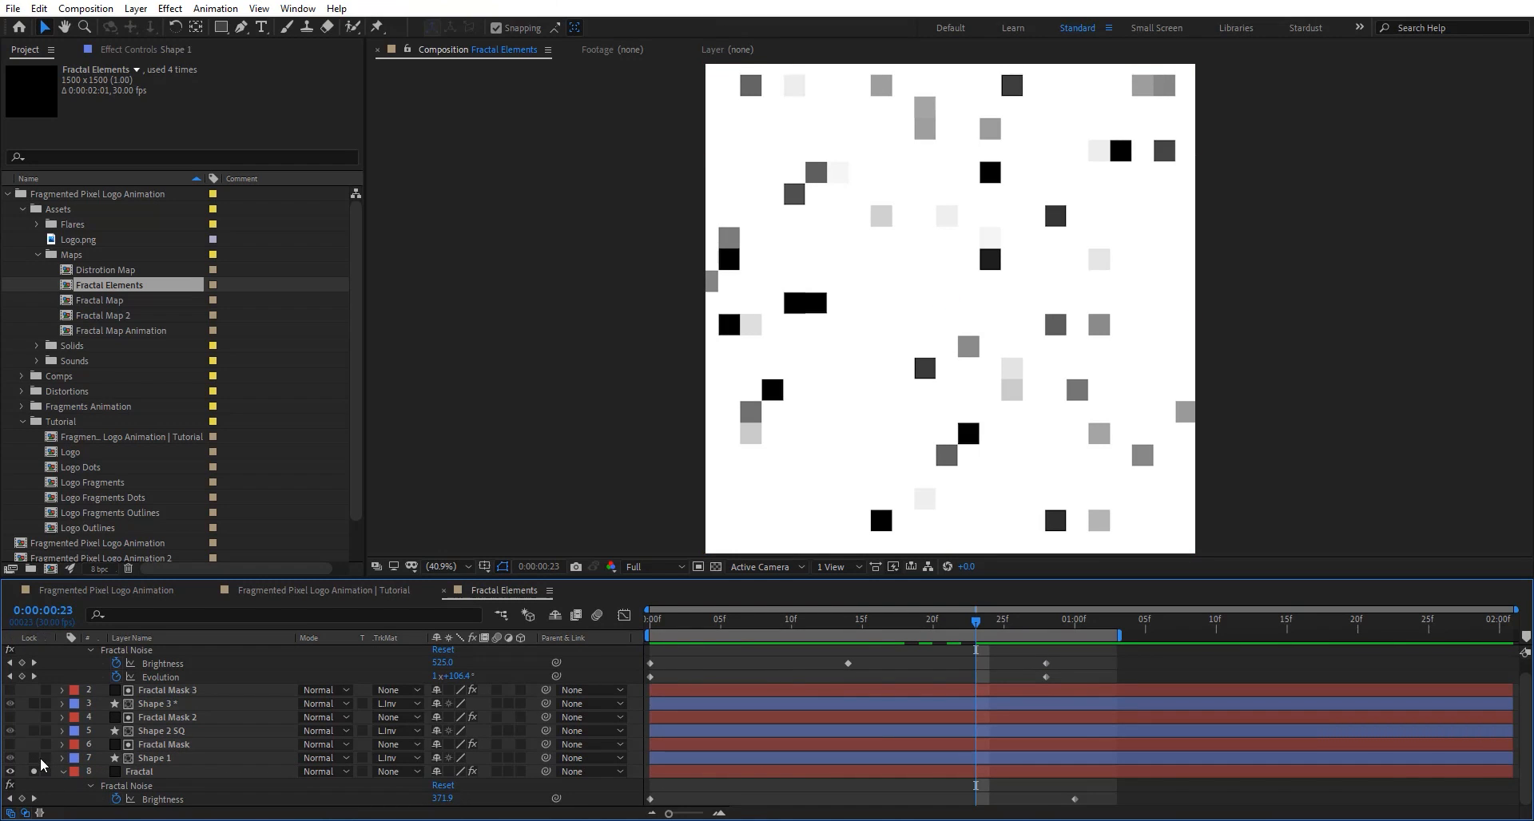
left_click(33, 759)
left_click(199, 751)
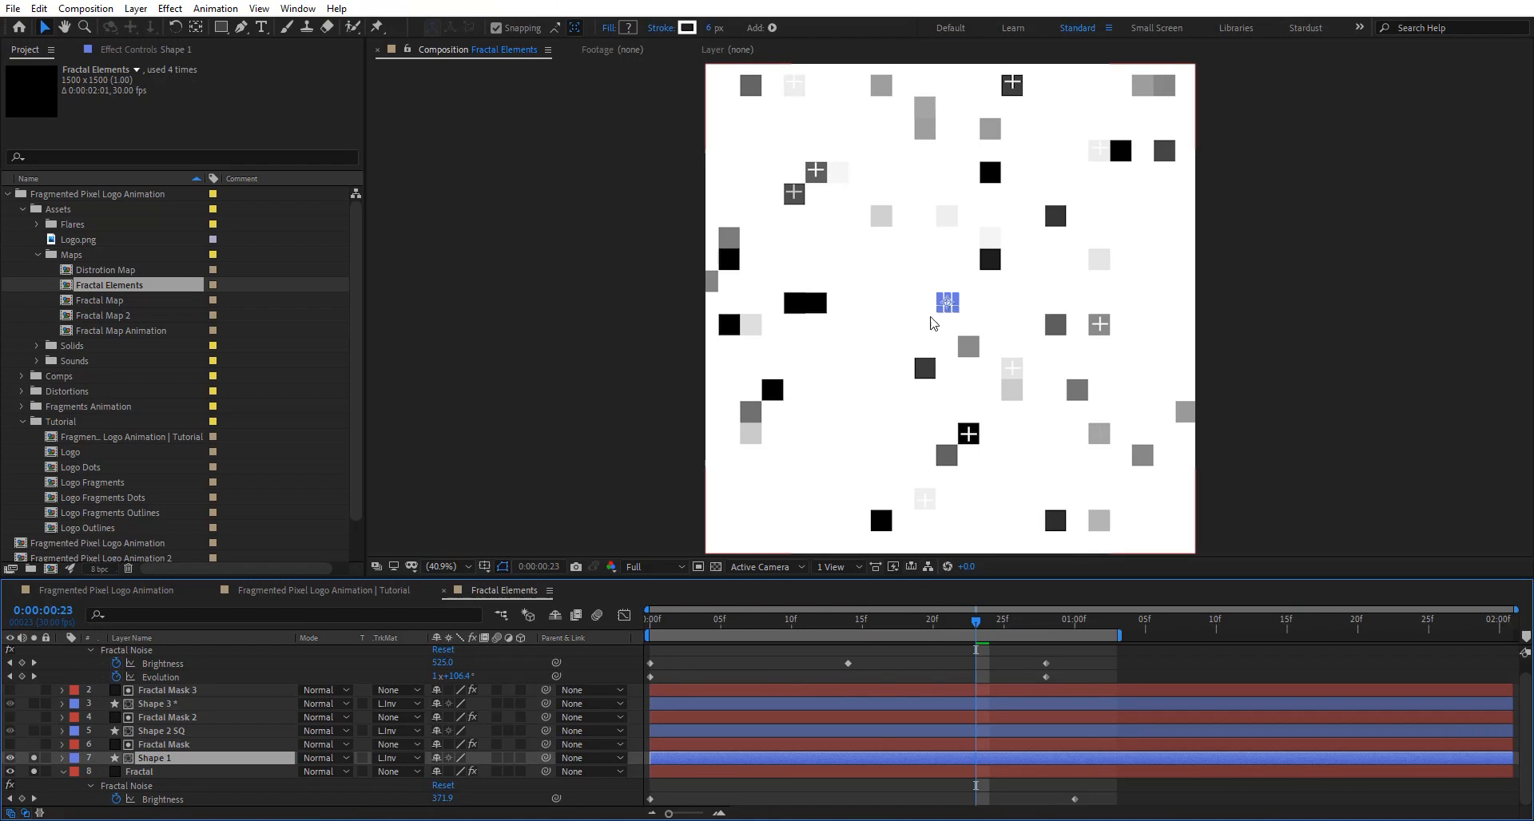
scroll(934, 332, "up", 3)
left_click_drag(878, 620, 721, 622)
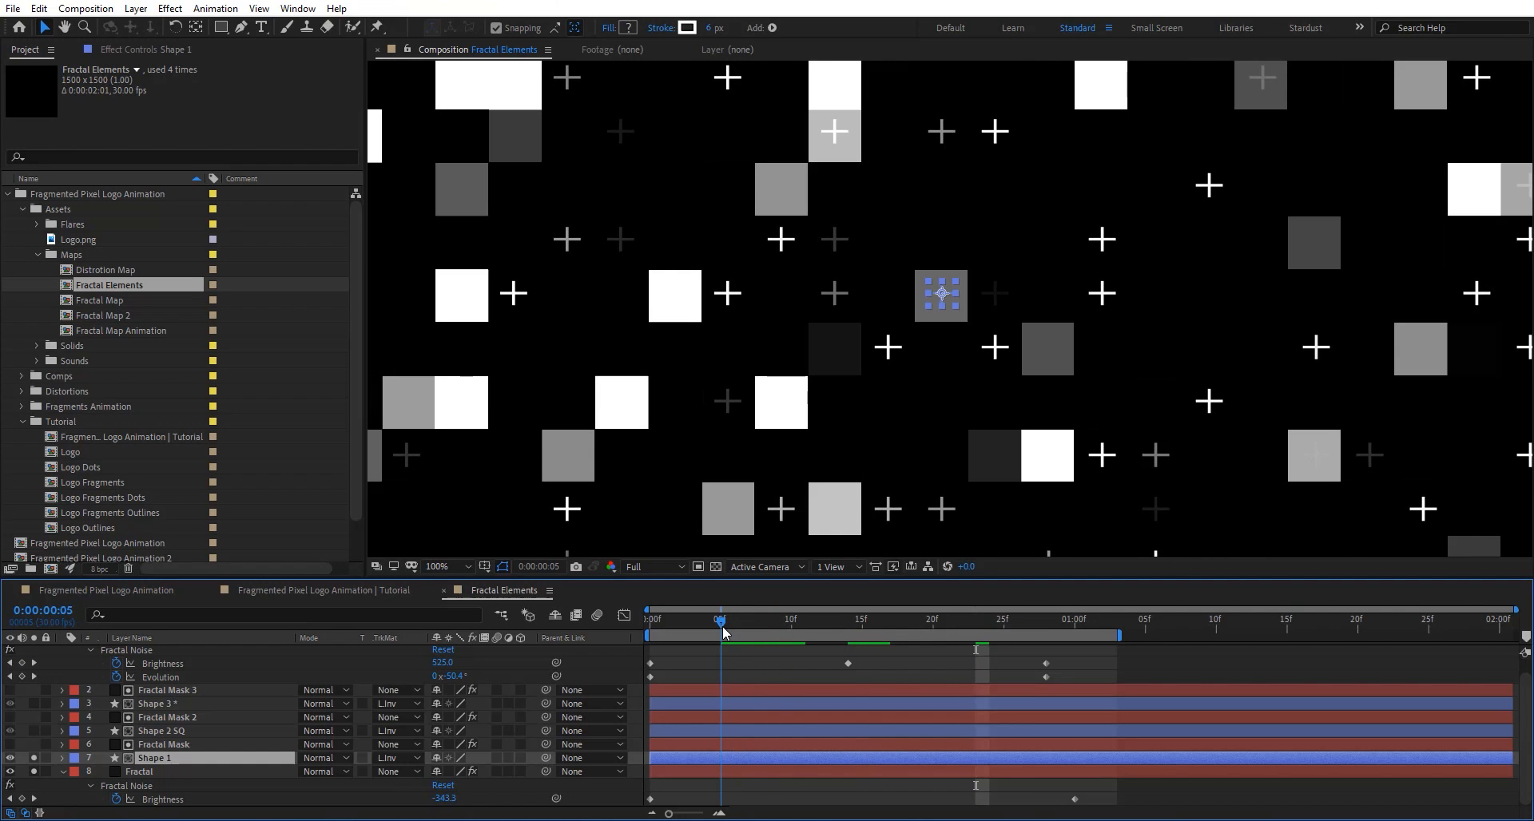
Expand the contents of the Shape 1 layer and hide Repeater 1 and Repeater 2 to isolate Group 1.
left_click(62, 757)
scroll(118, 708, "down", 4)
left_click(120, 709)
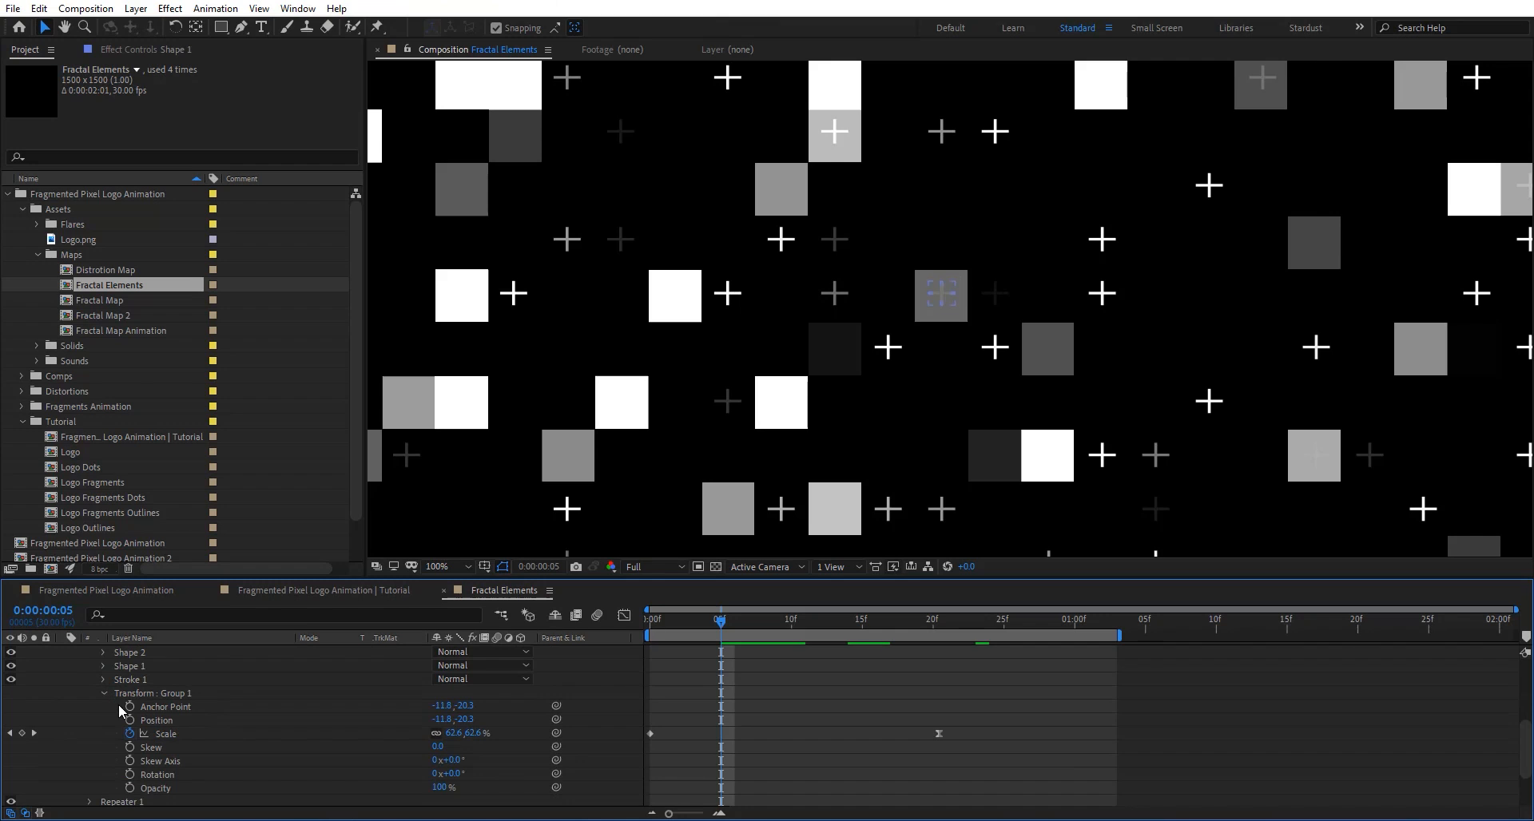
left_click(103, 695)
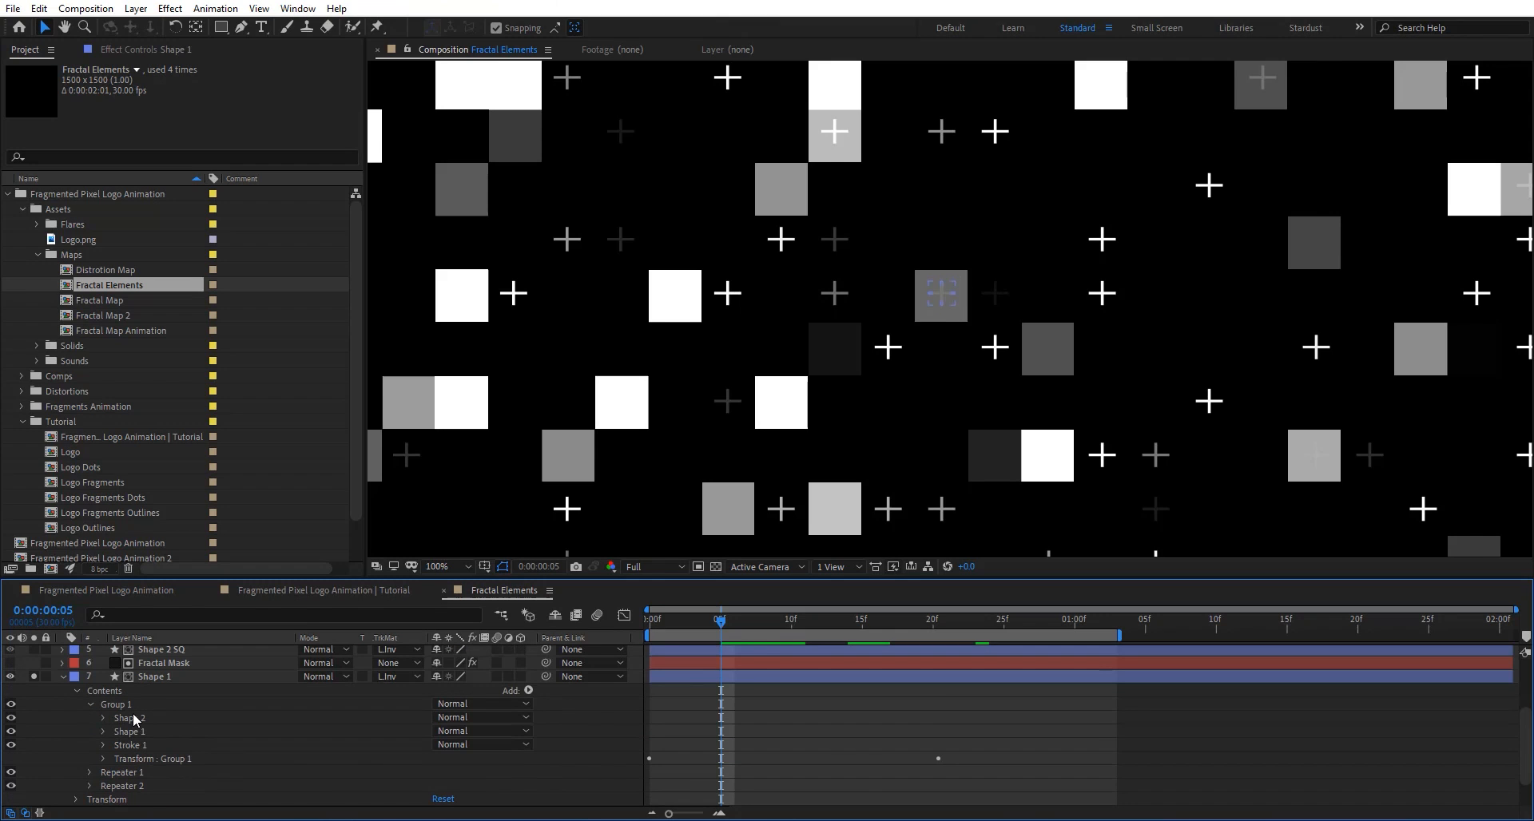
left_click(90, 706)
left_click(121, 732)
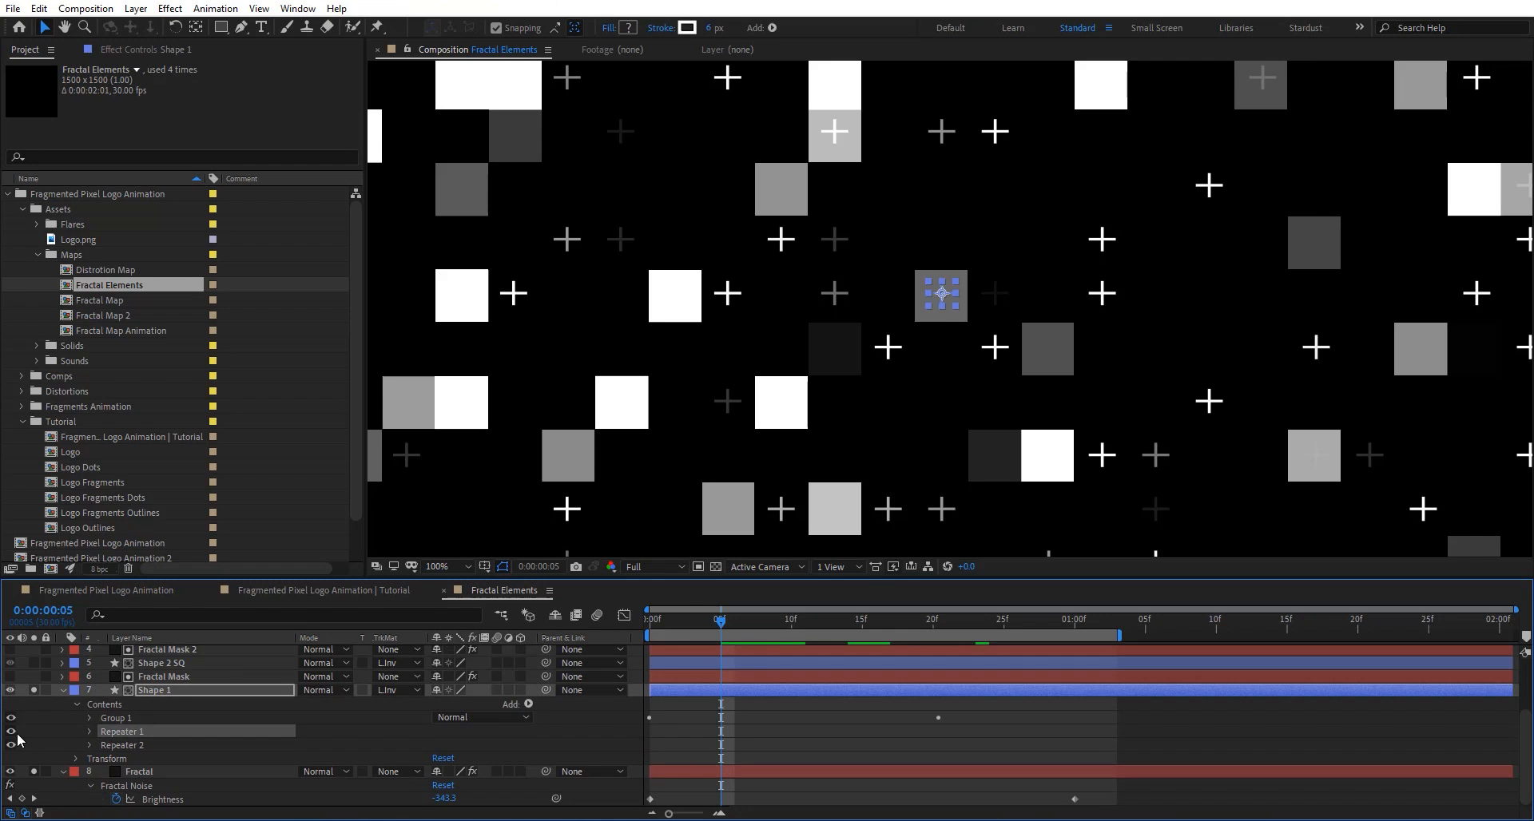
left_click(11, 746)
left_click(116, 719)
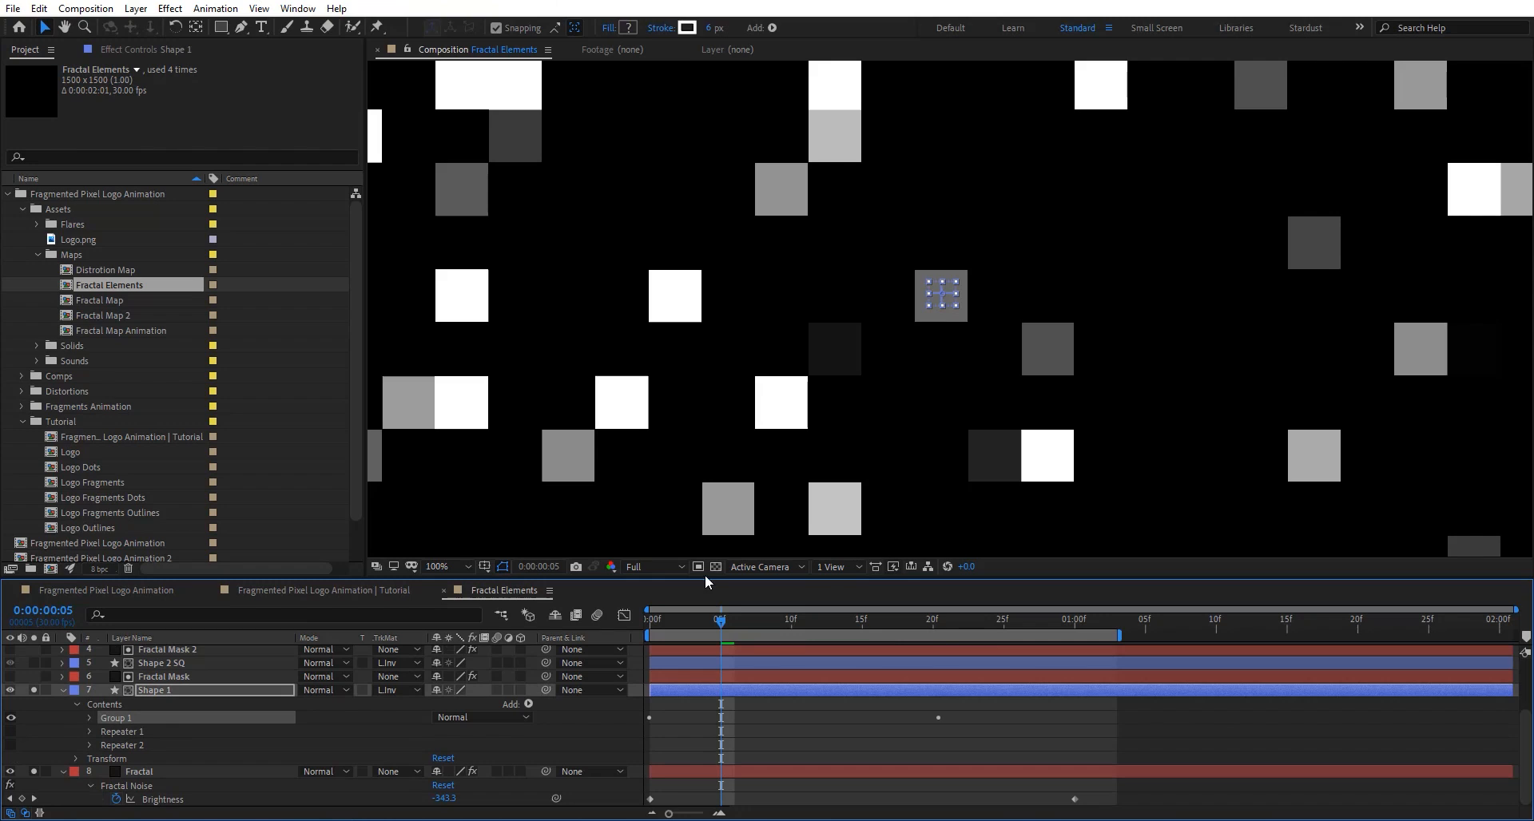
Examine the single cross up close and the two line shapes inside Group 1 that form it.
key("period")
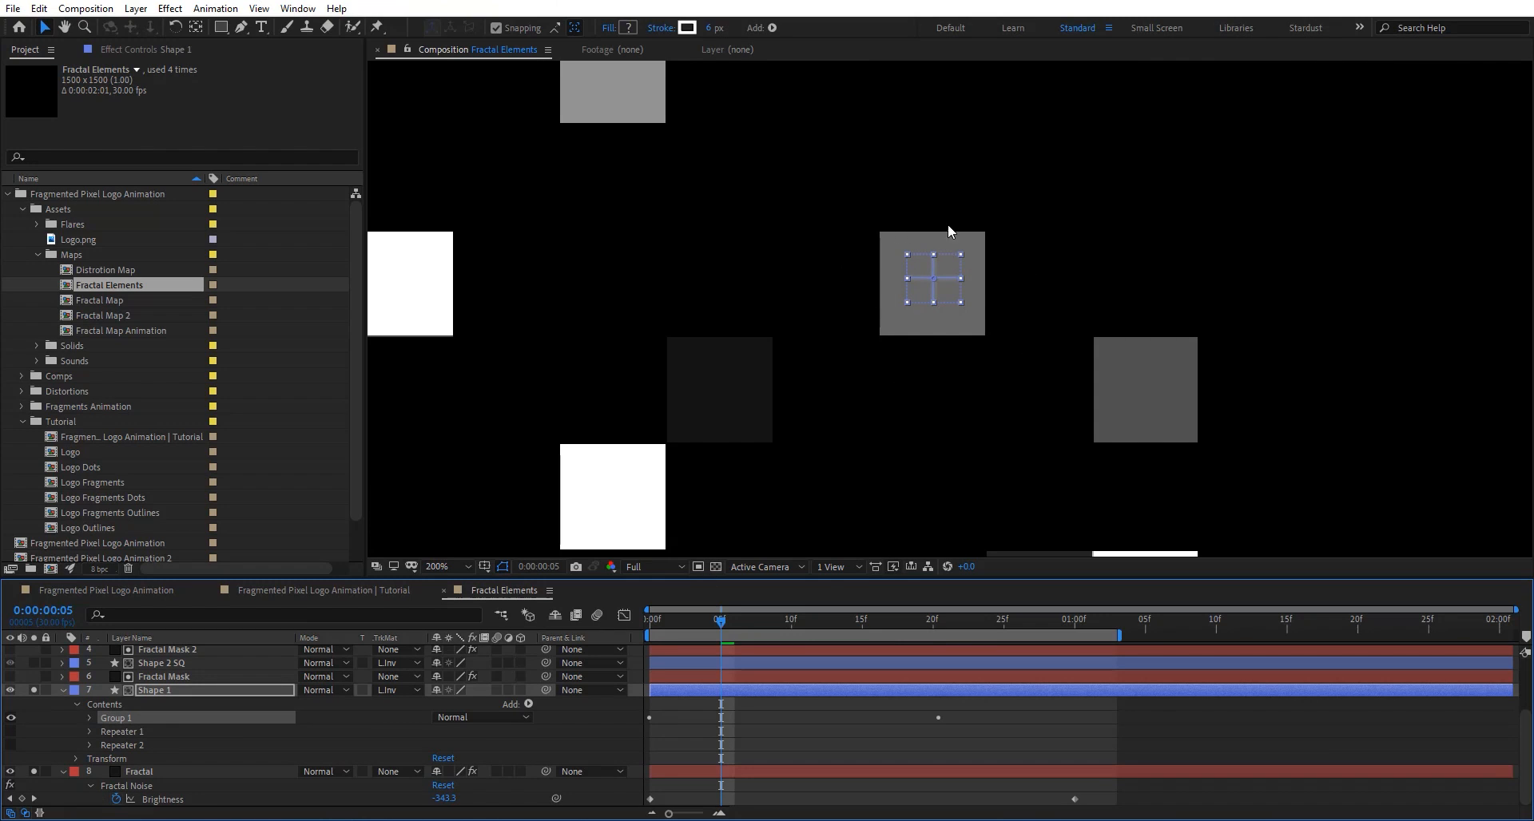
left_click(89, 717)
left_click(139, 744)
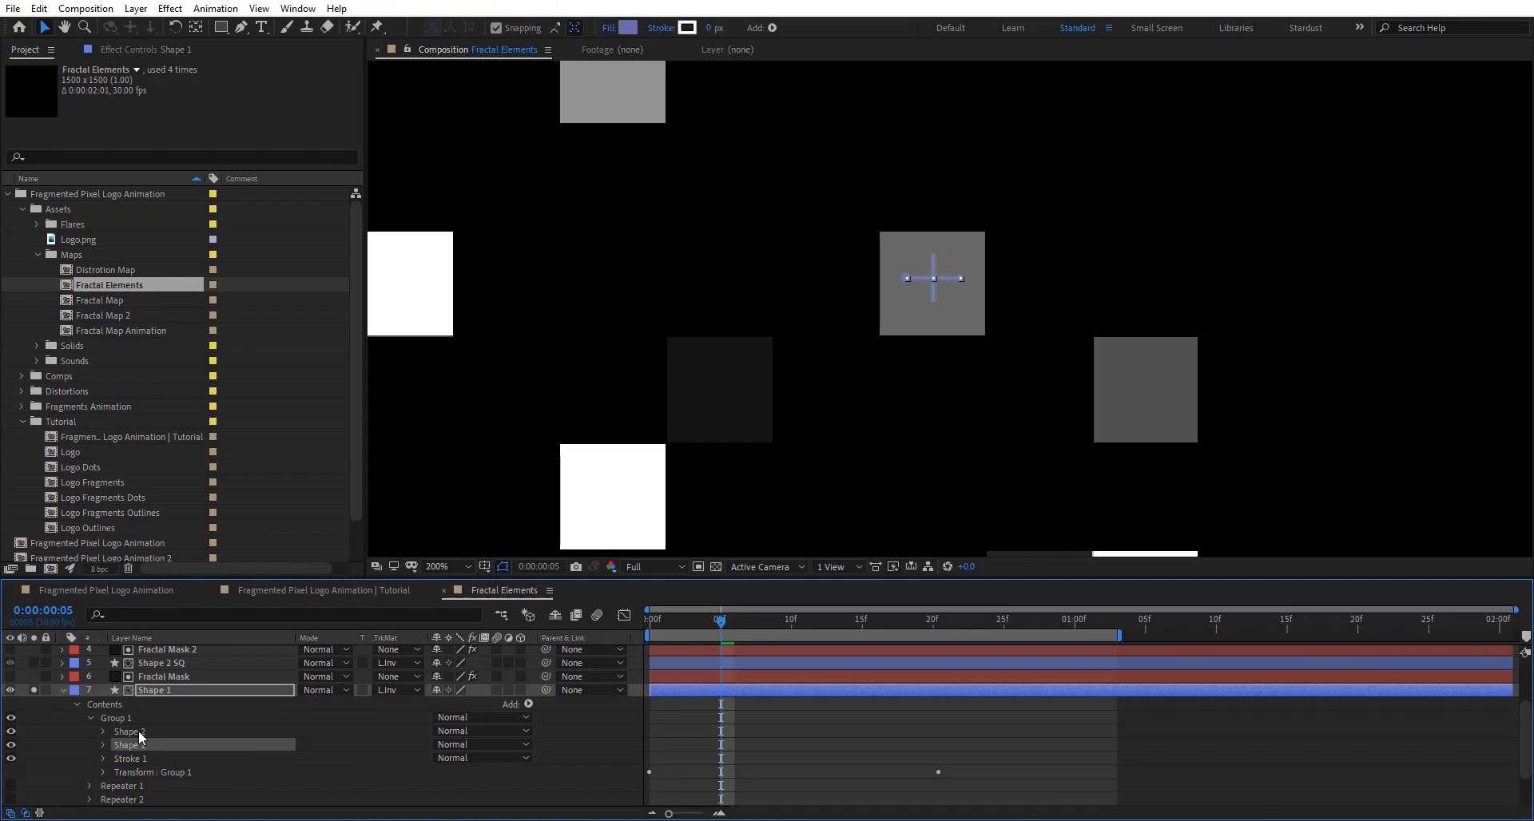
left_click(132, 732)
left_click(89, 718)
left_click(120, 732)
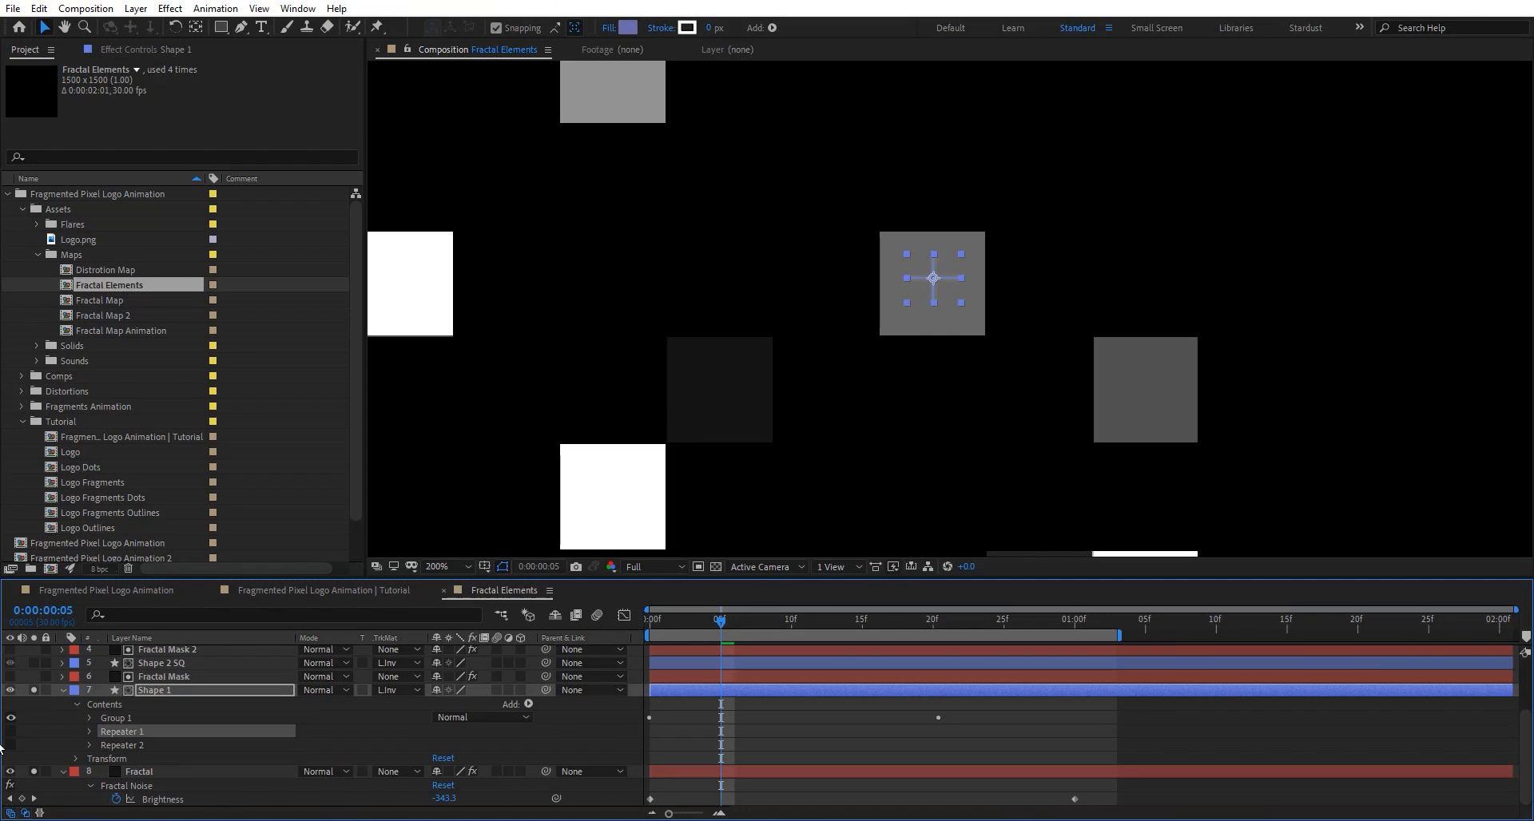
Make Repeater 1 visible again and reveal its Copies, Offset and Transform properties.
left_click(11, 732)
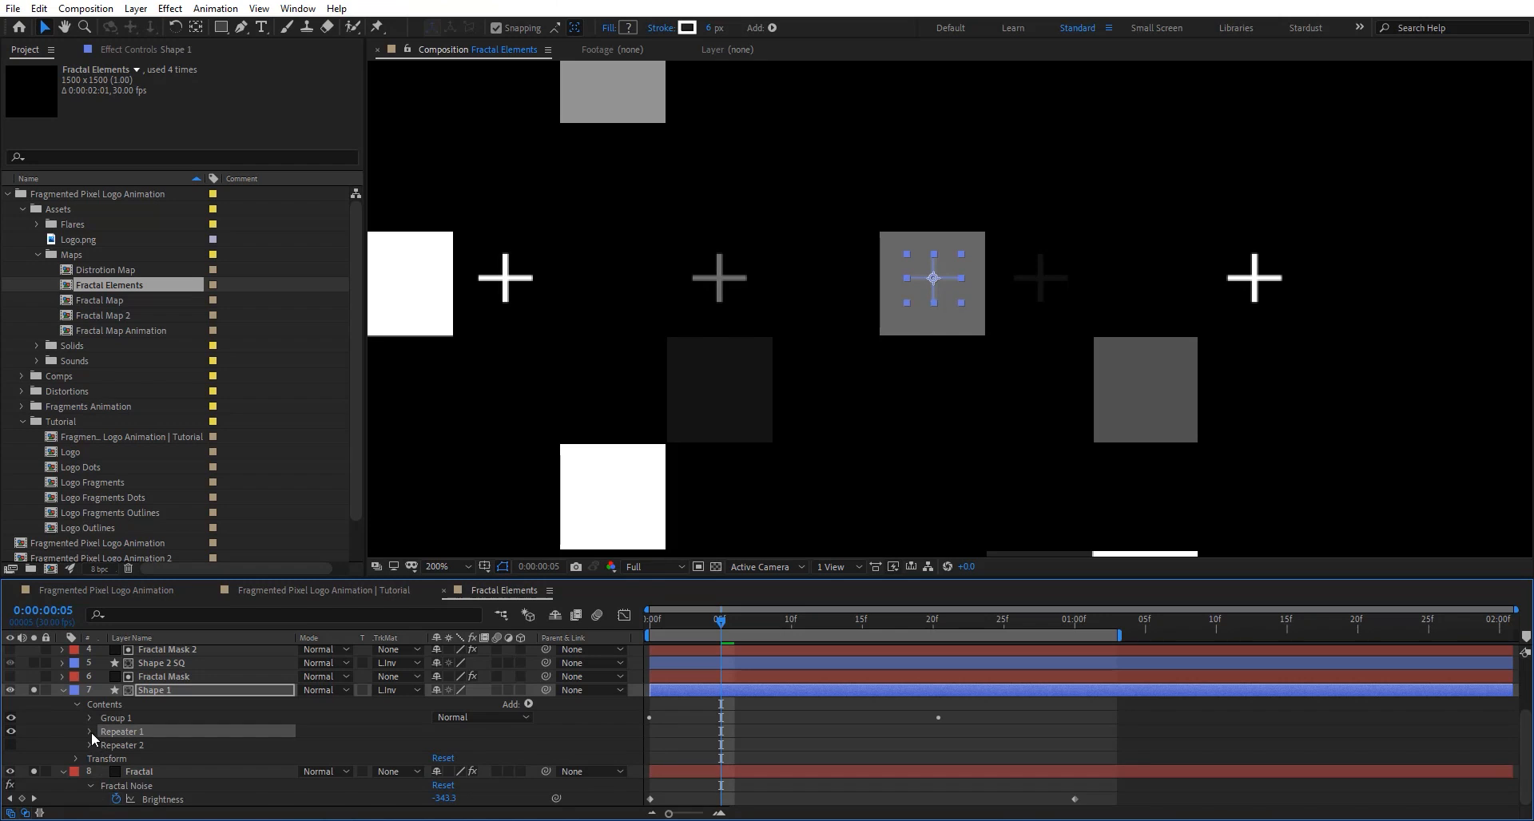
left_click(91, 732)
scroll(197, 761, "down", 3)
key("comma")
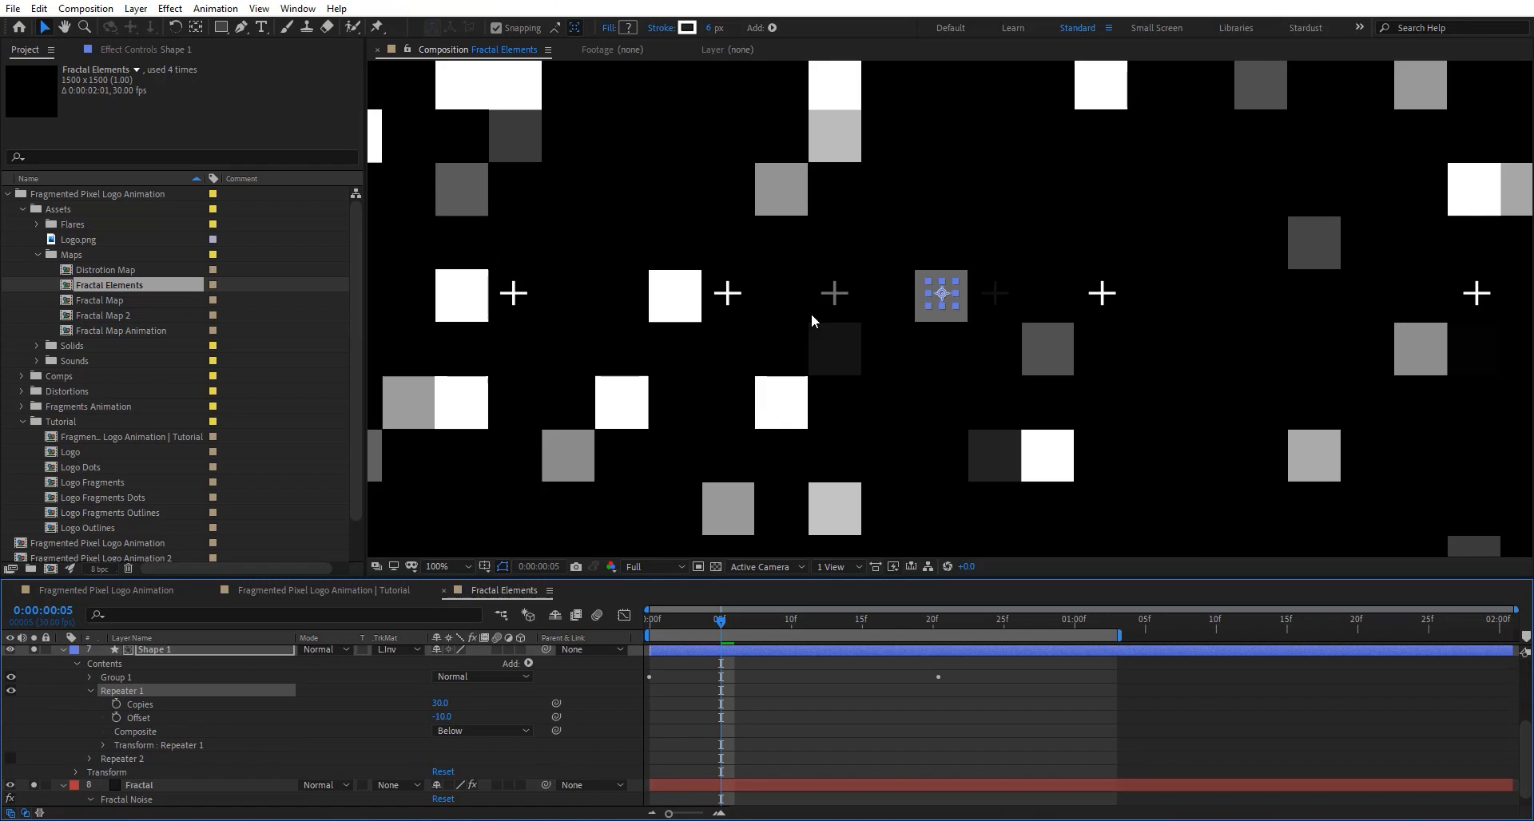
left_click(105, 745)
scroll(110, 749, "down", 2)
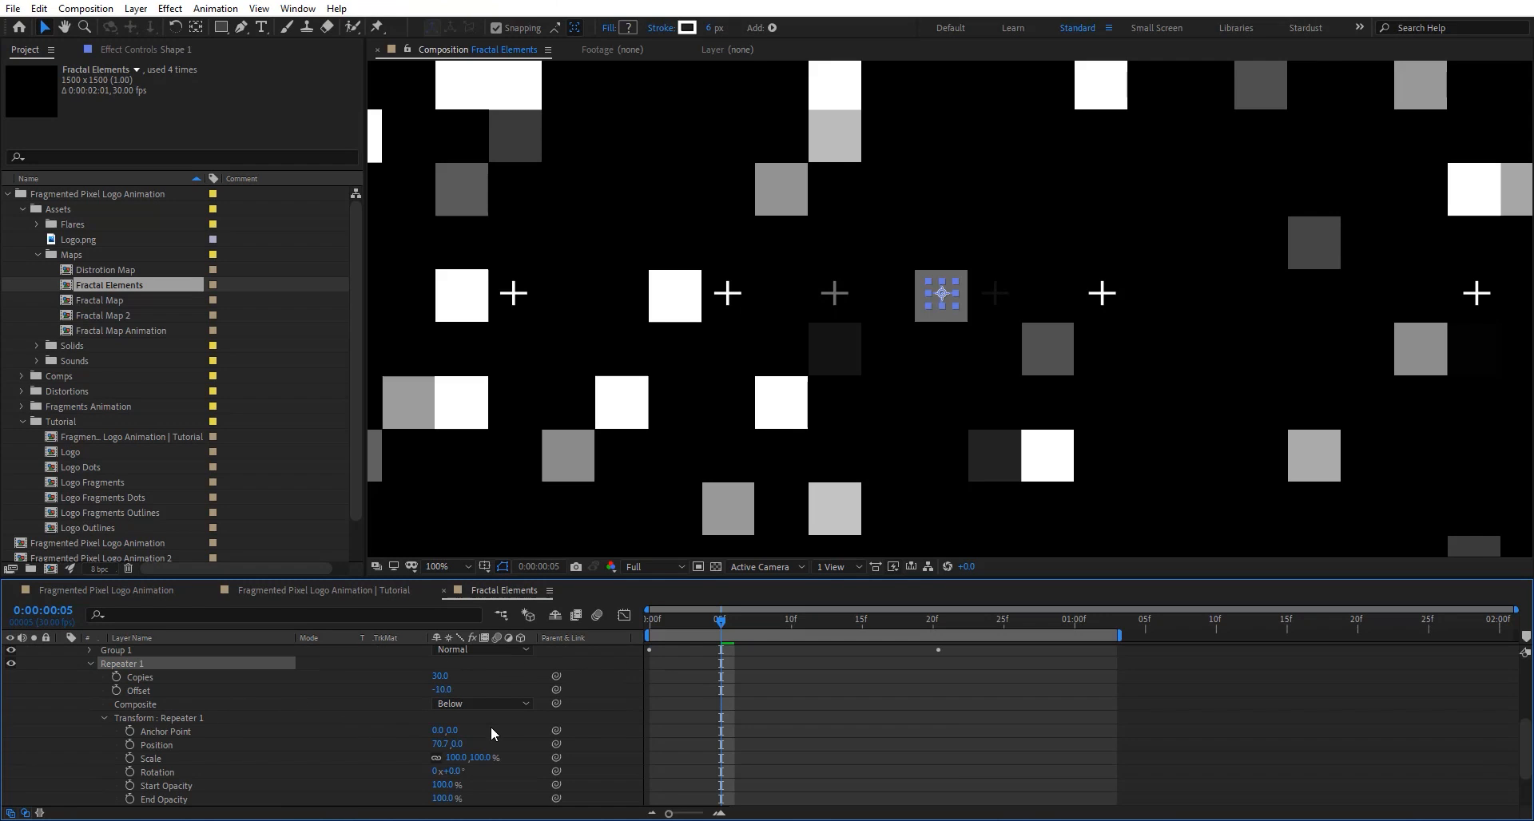
Try a different horizontal Position in Repeater 1's transform, undo it, and collapse Repeater 1.
mouse_move(447, 745)
left_mouse_down()
mouse_move(465, 745)
mouse_move(438, 745)
left_mouse_up()
key("ctrl+z")
scroll(73, 707, "up", 2)
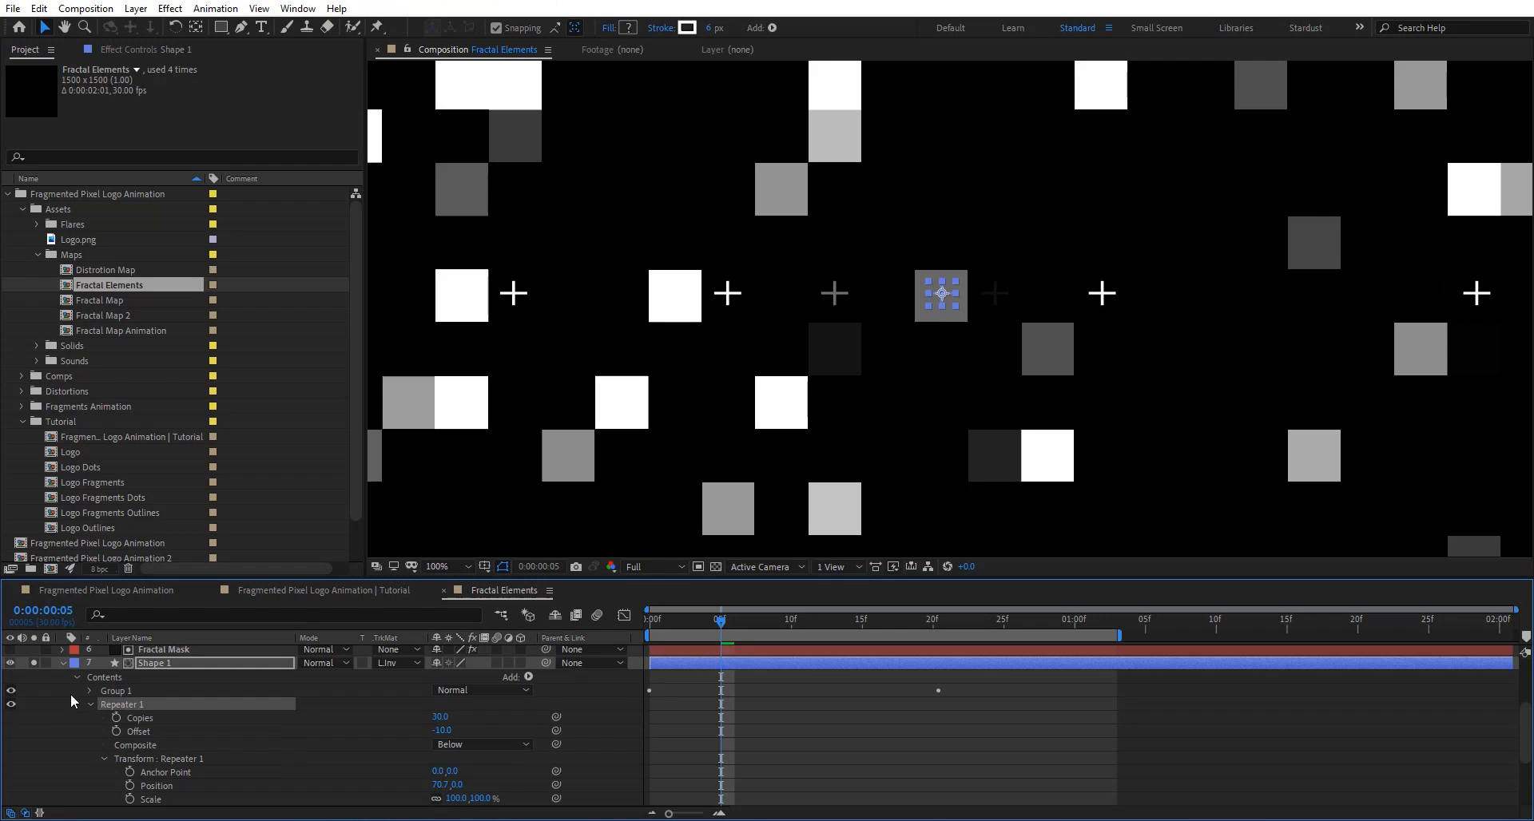
left_click(90, 704)
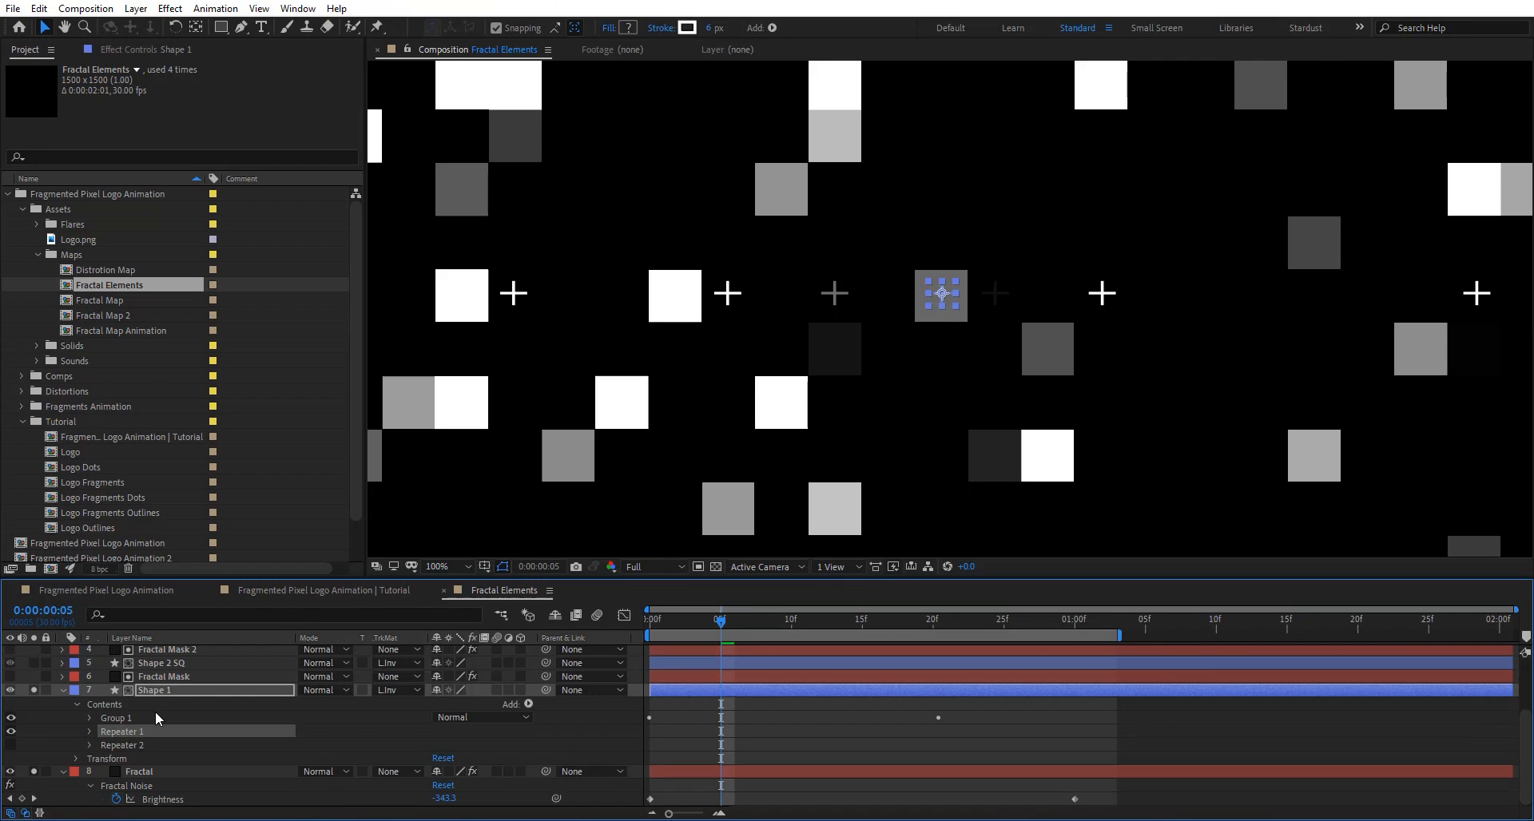
Make Repeater 2 visible again and reveal its Copies, Offset and Transform properties.
left_click(114, 747)
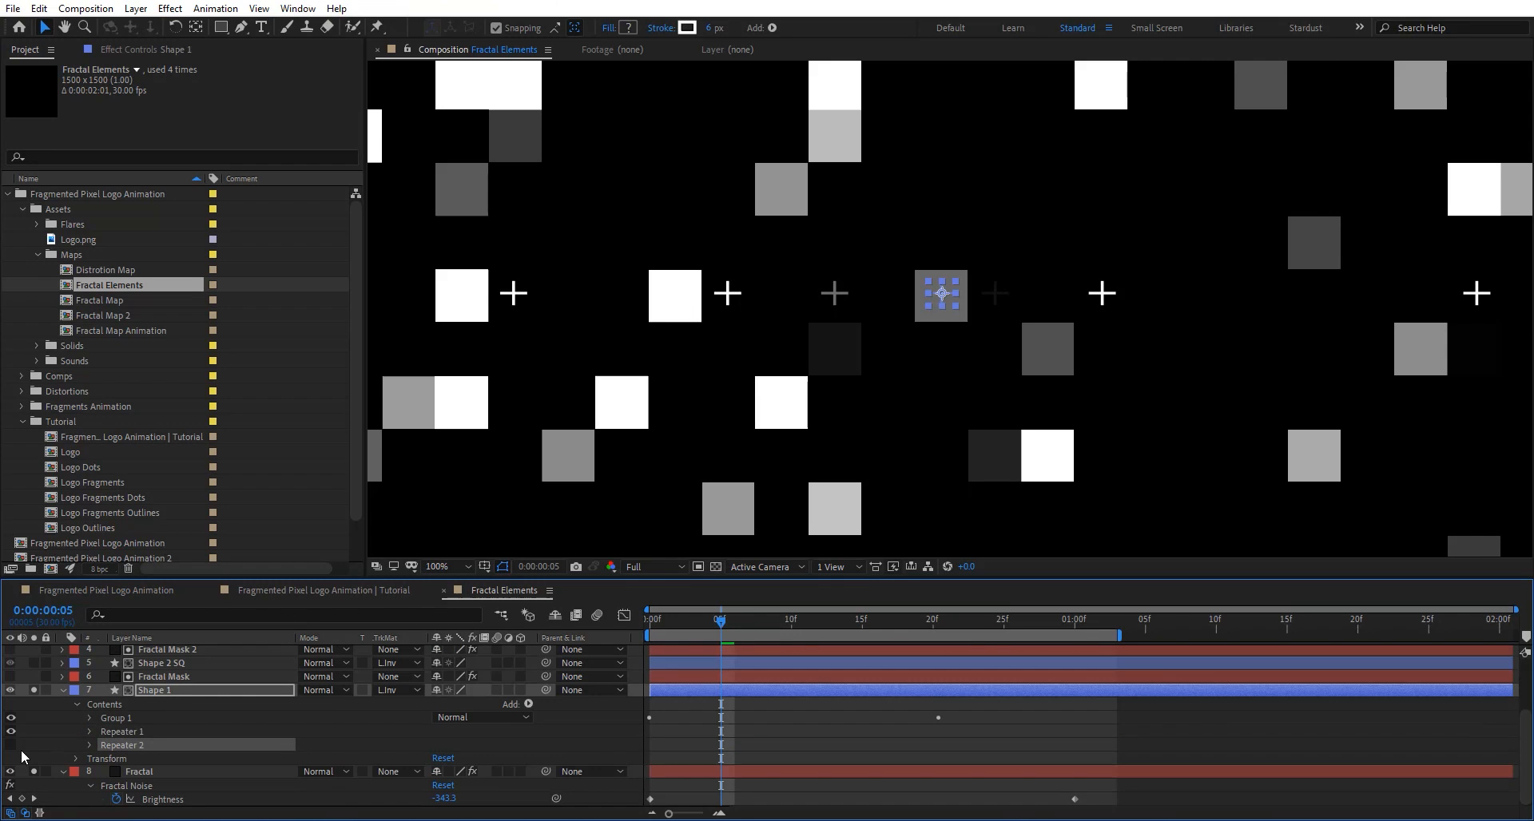
left_click(91, 746)
left_click(113, 763)
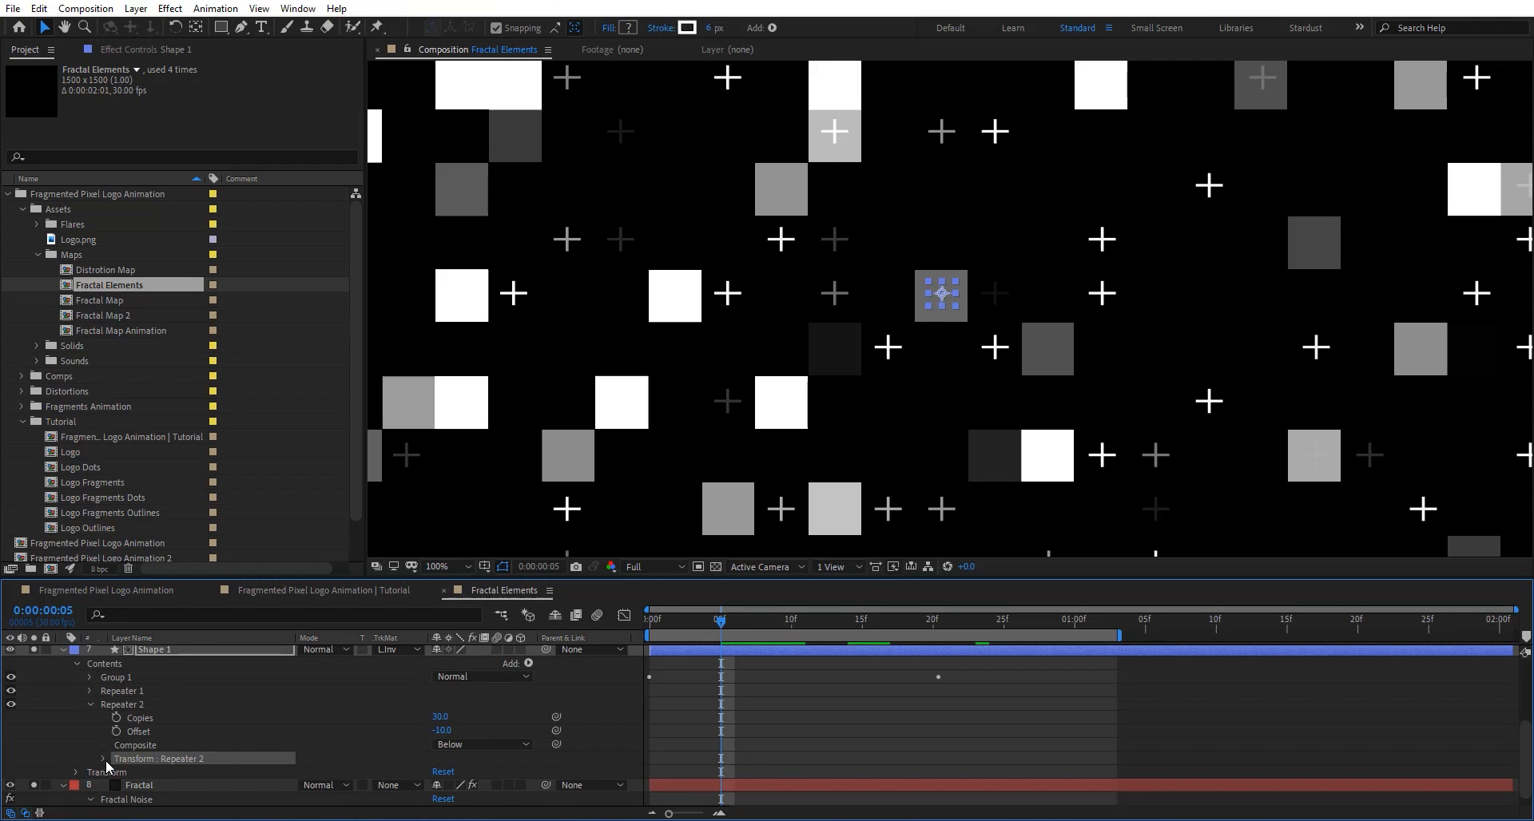
left_click(102, 759)
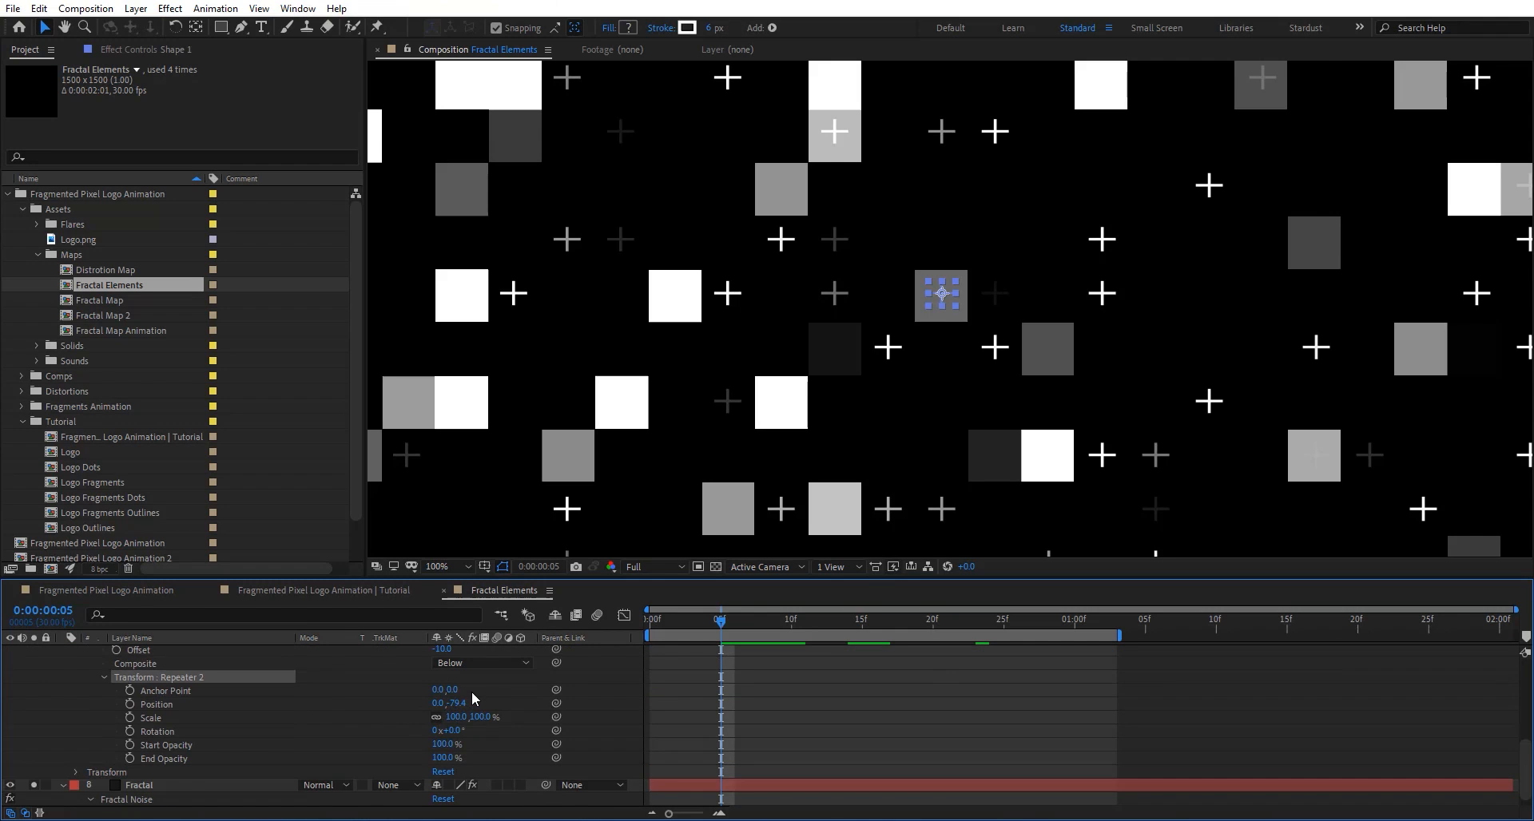
scroll(448, 695, "up", 2)
scroll(924, 396, "down", 1)
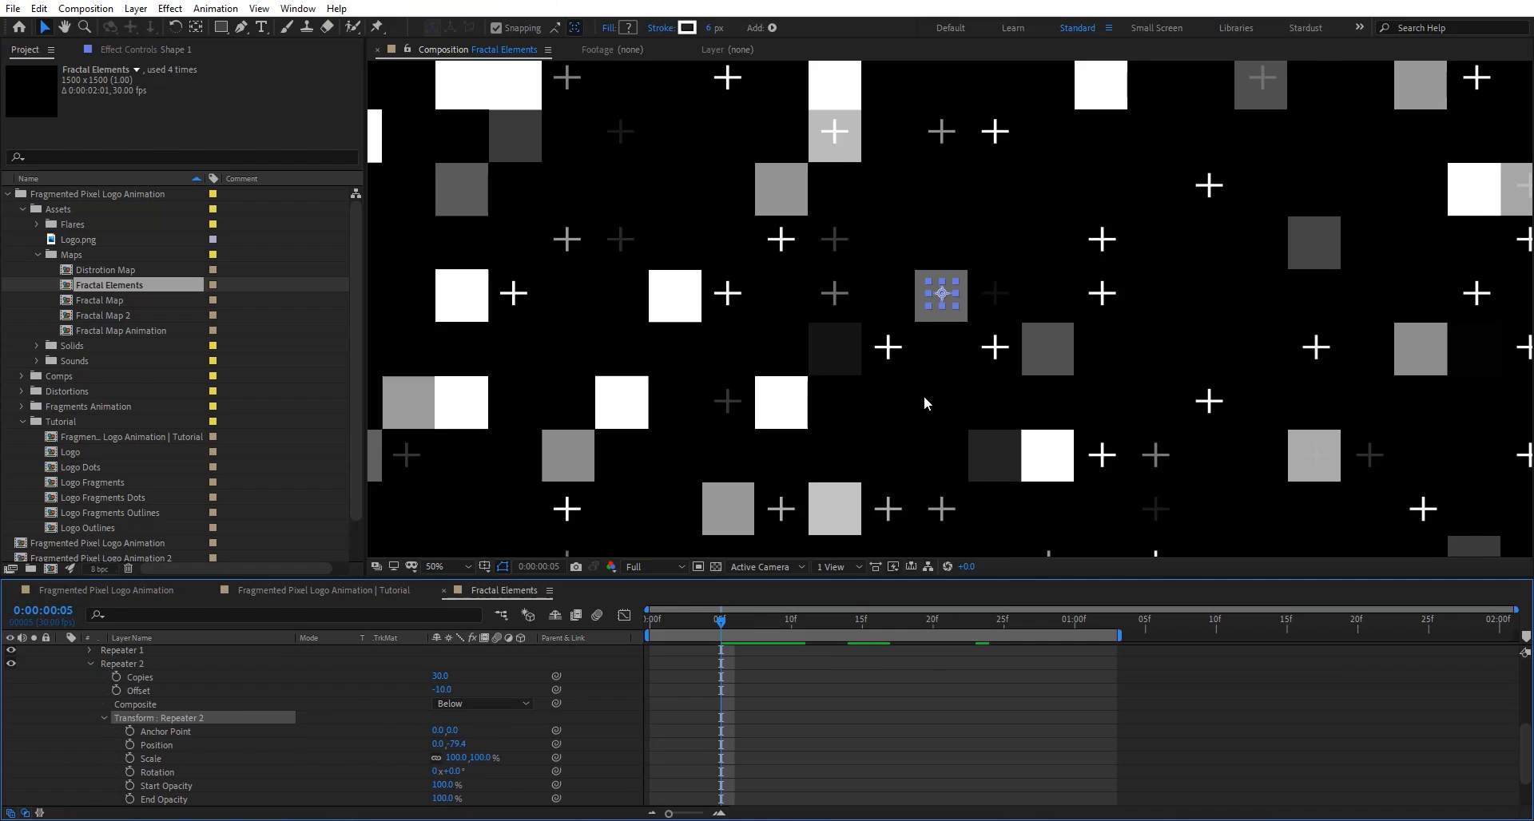
Show only Shape 1's animated Scale property and scrub the cross animation to 0:00:00:08.
scroll(746, 672, "down", 4)
scroll(746, 672, "up", 3)
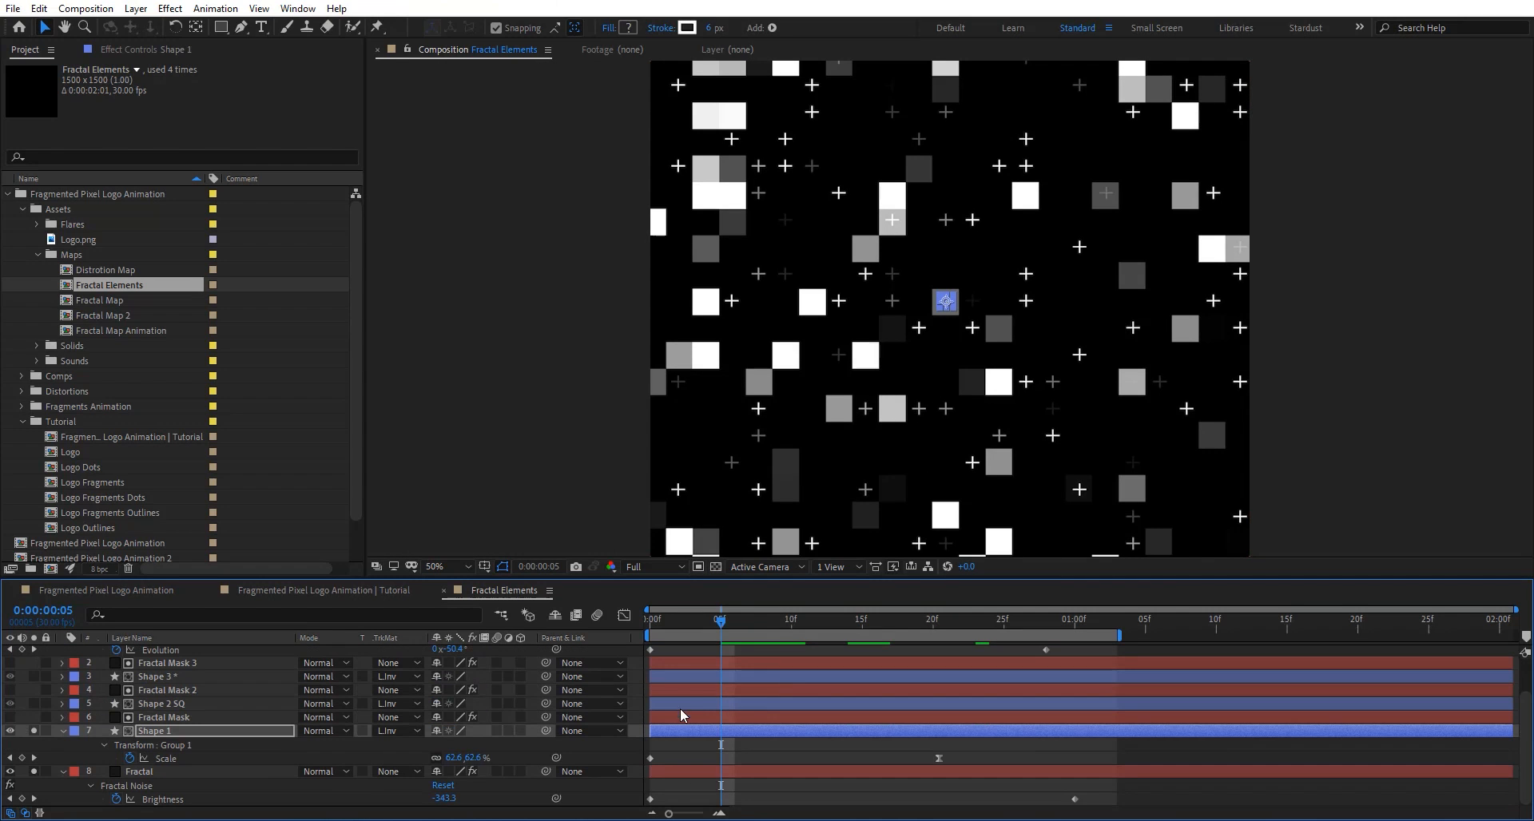
left_click_drag(690, 625, 834, 623)
left_click_drag(722, 626, 757, 626)
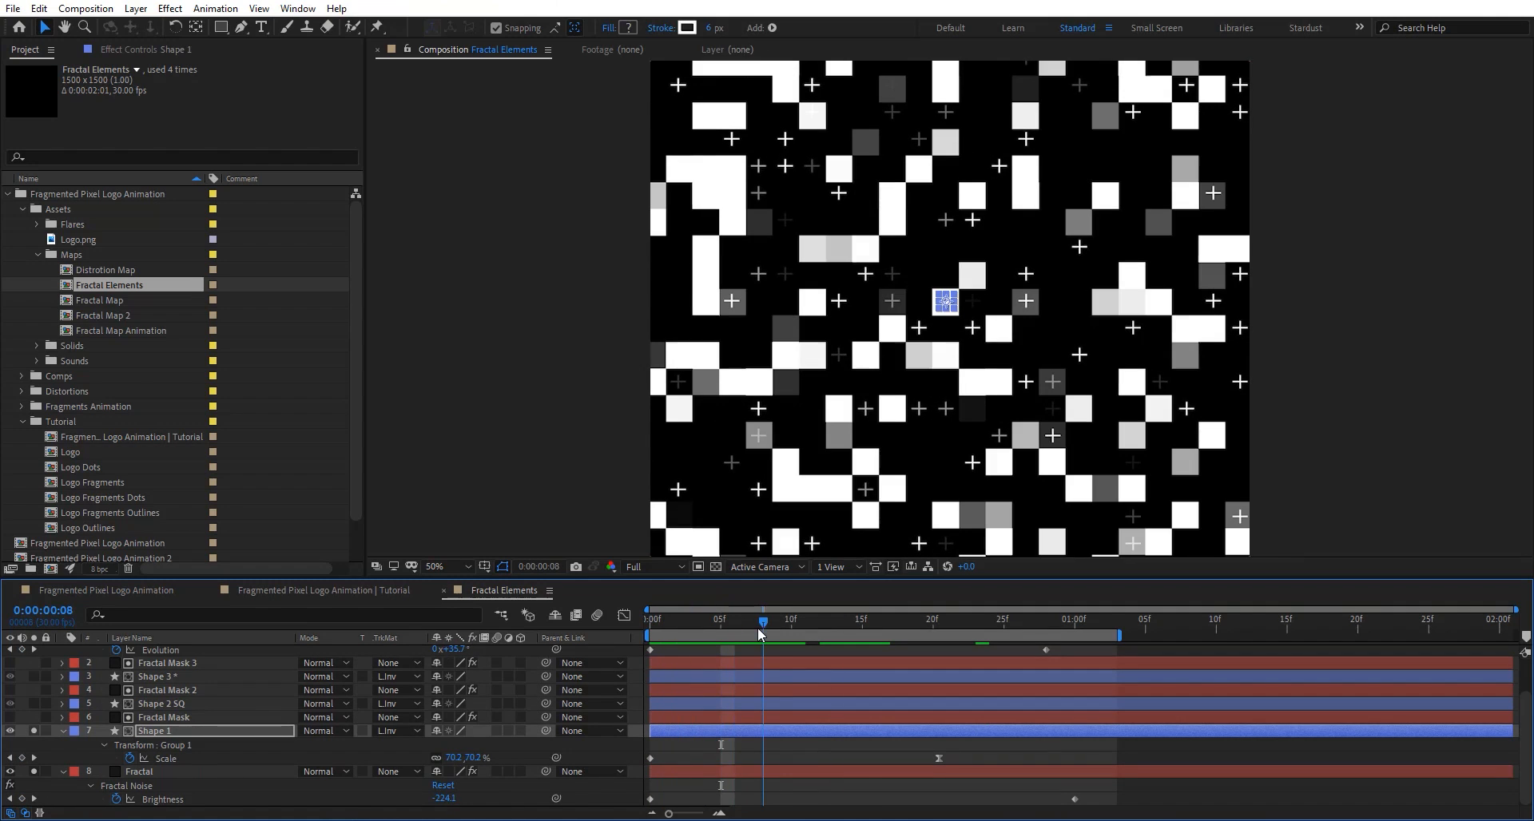
Set Shape 1's track matte to None and show the effect settings of the Fractal Mask layer.
left_click(169, 720)
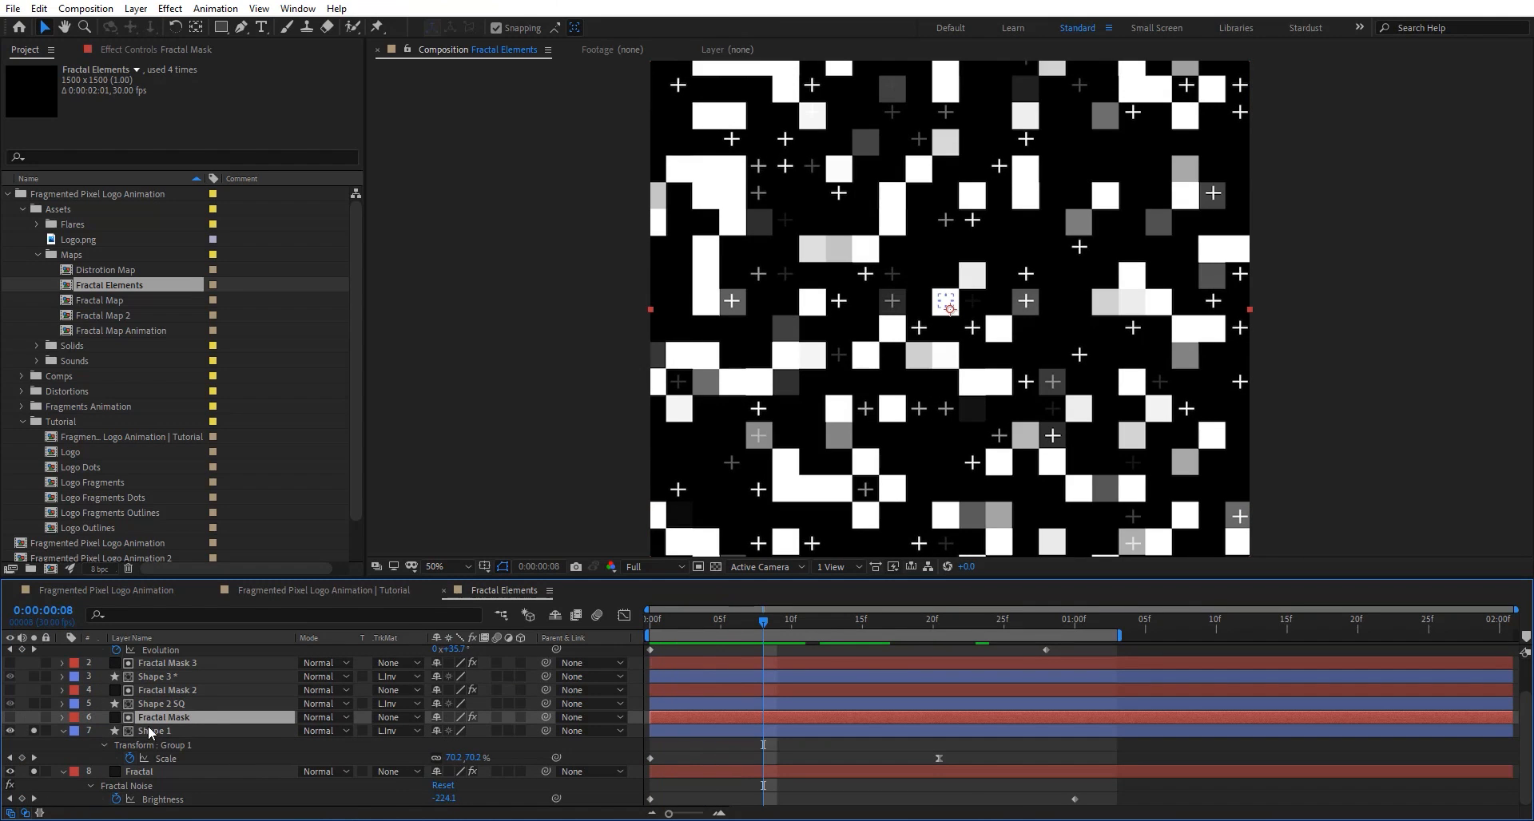
left_click(395, 732)
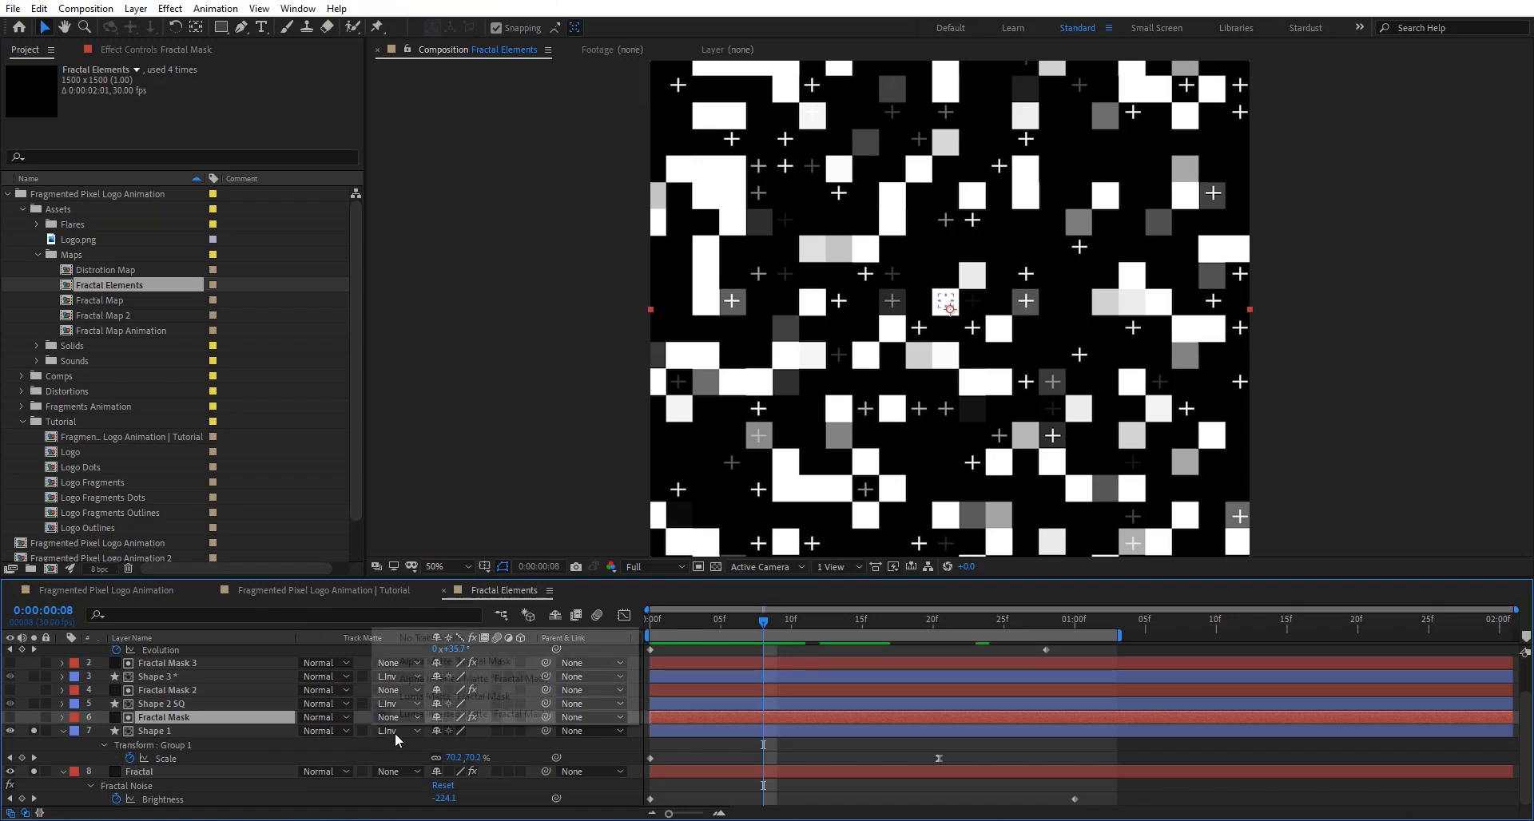
left_click(439, 640)
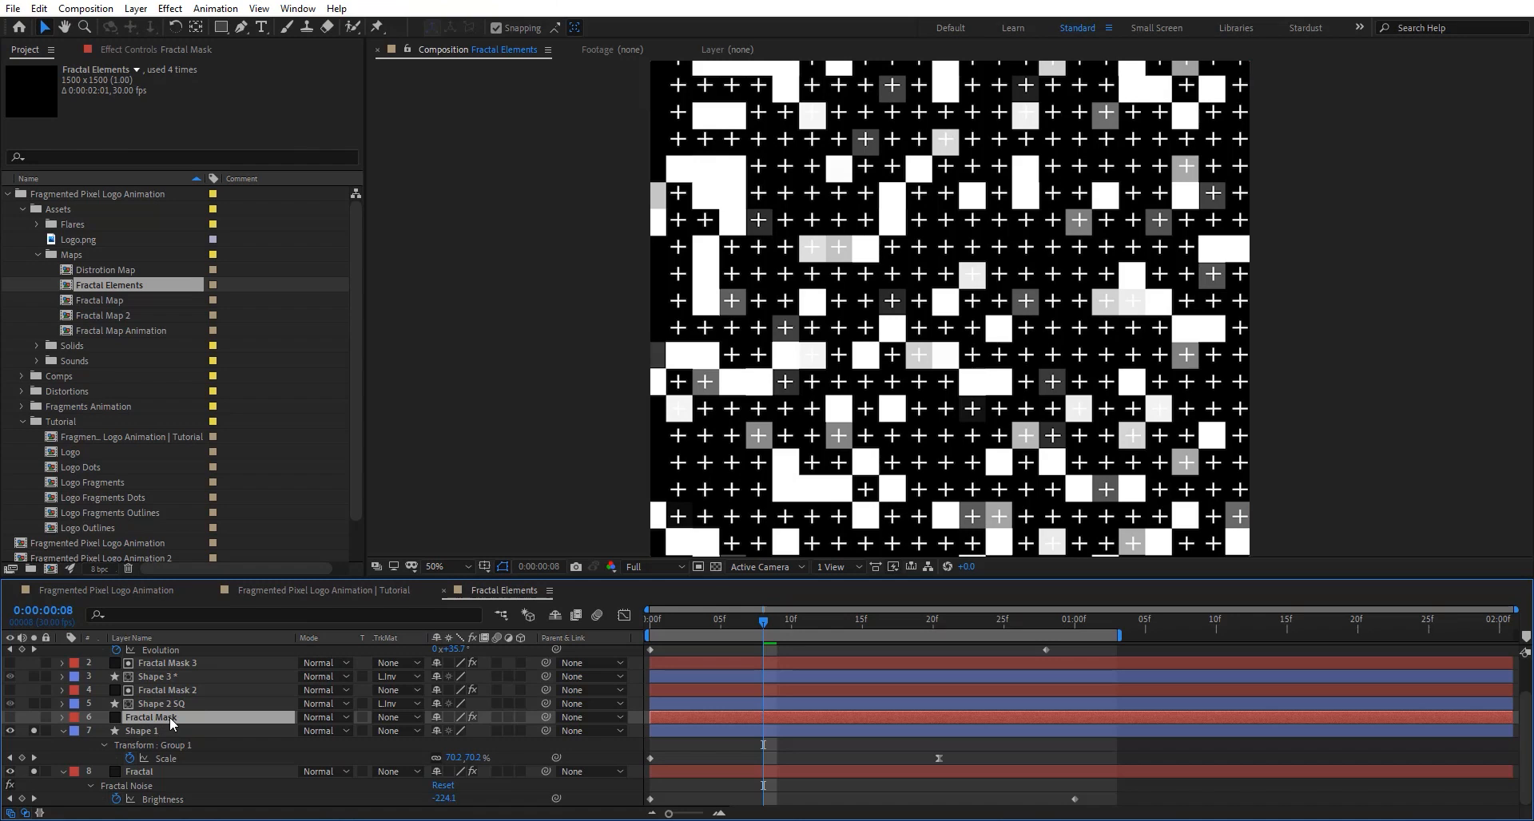
left_click(137, 44)
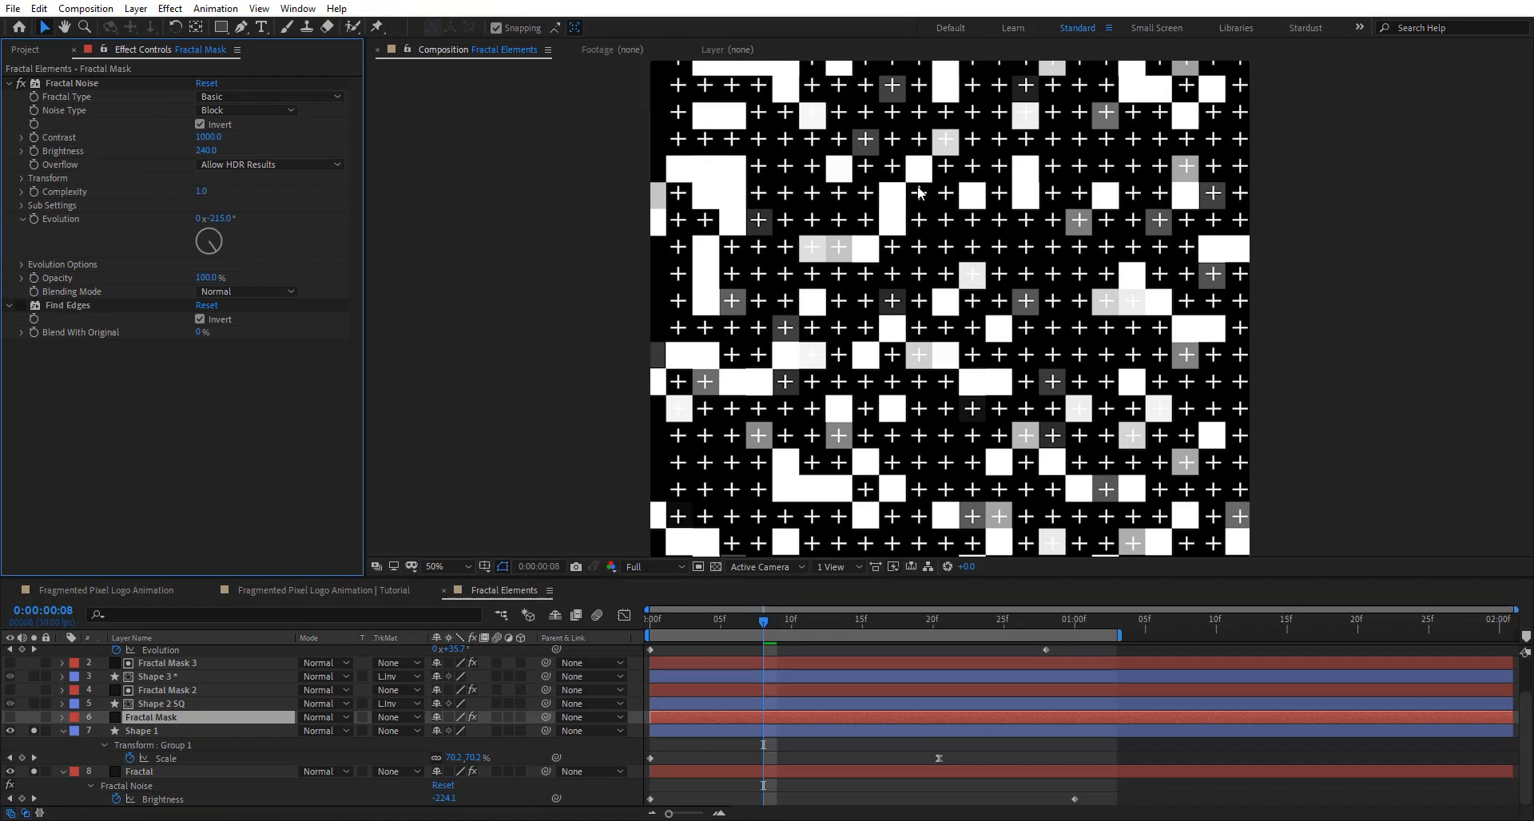
Compare the Luma and Luma Inverted track mattes on Shape 1, ending with Luma Inverted.
left_click(398, 731)
left_click(436, 713)
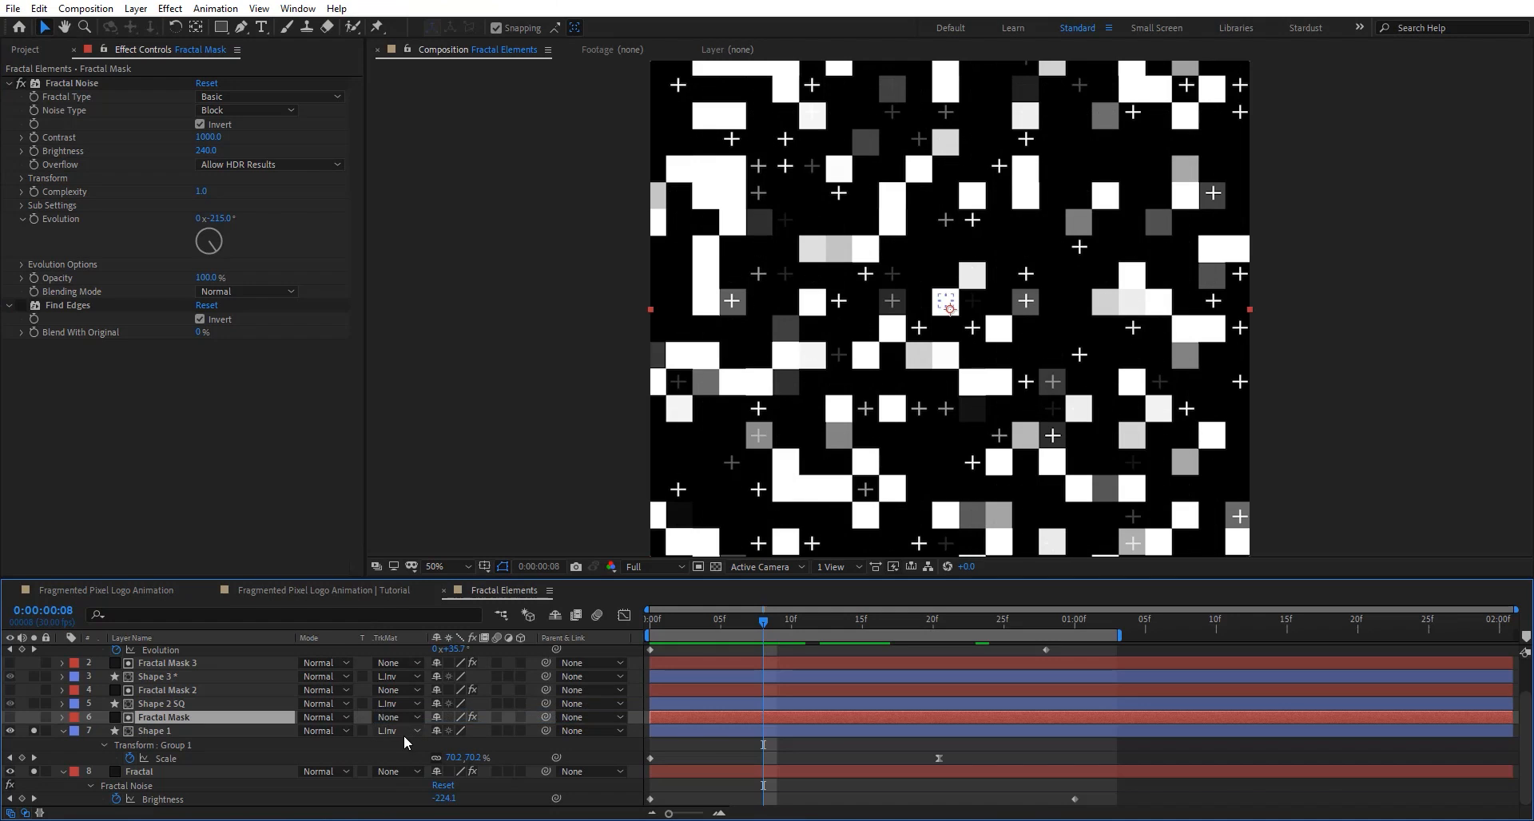
left_click(399, 732)
left_click(432, 696)
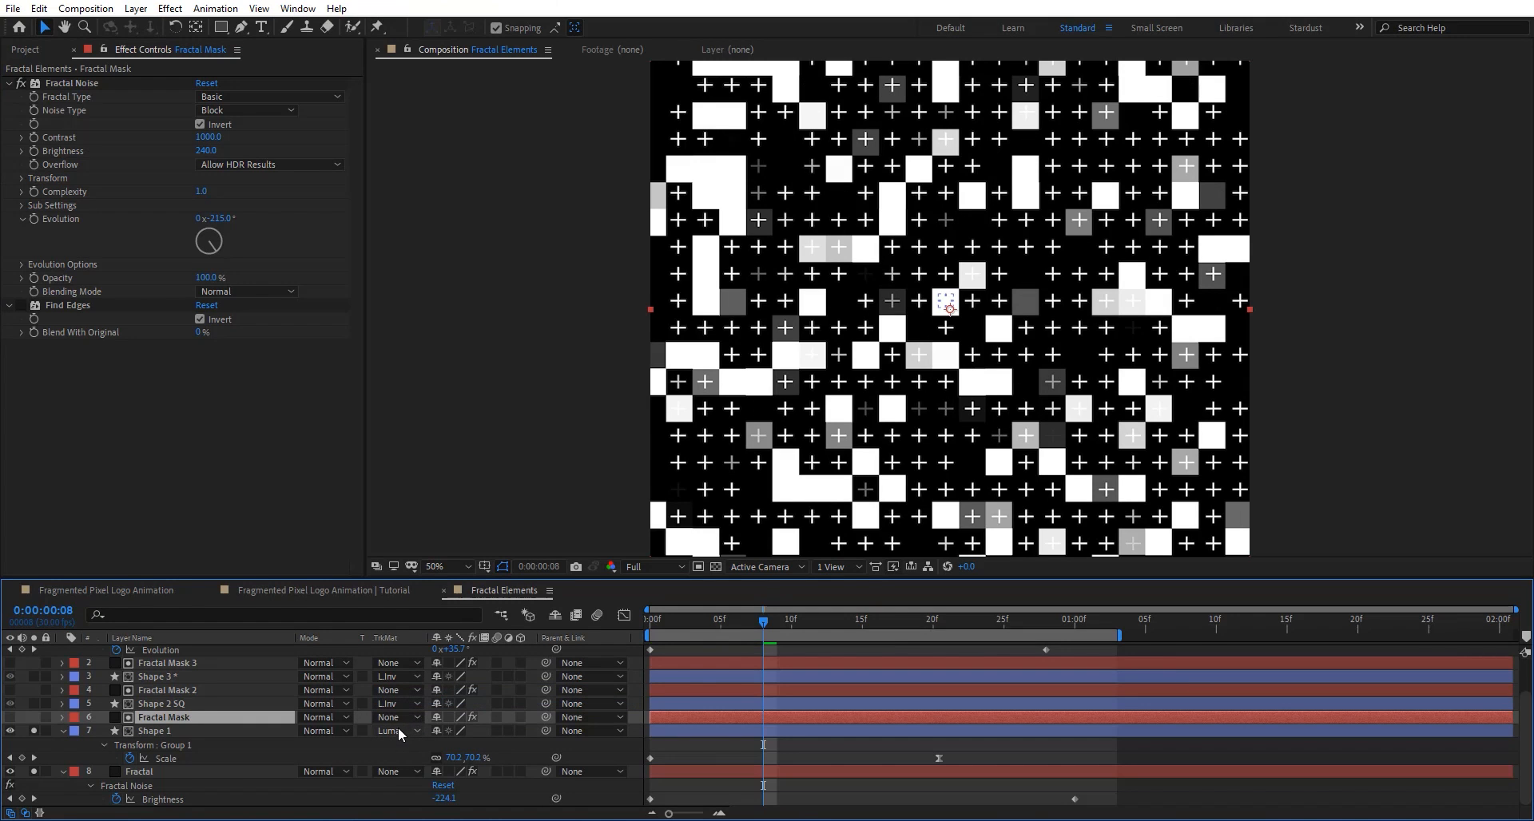
left_click(398, 731)
left_click(407, 720)
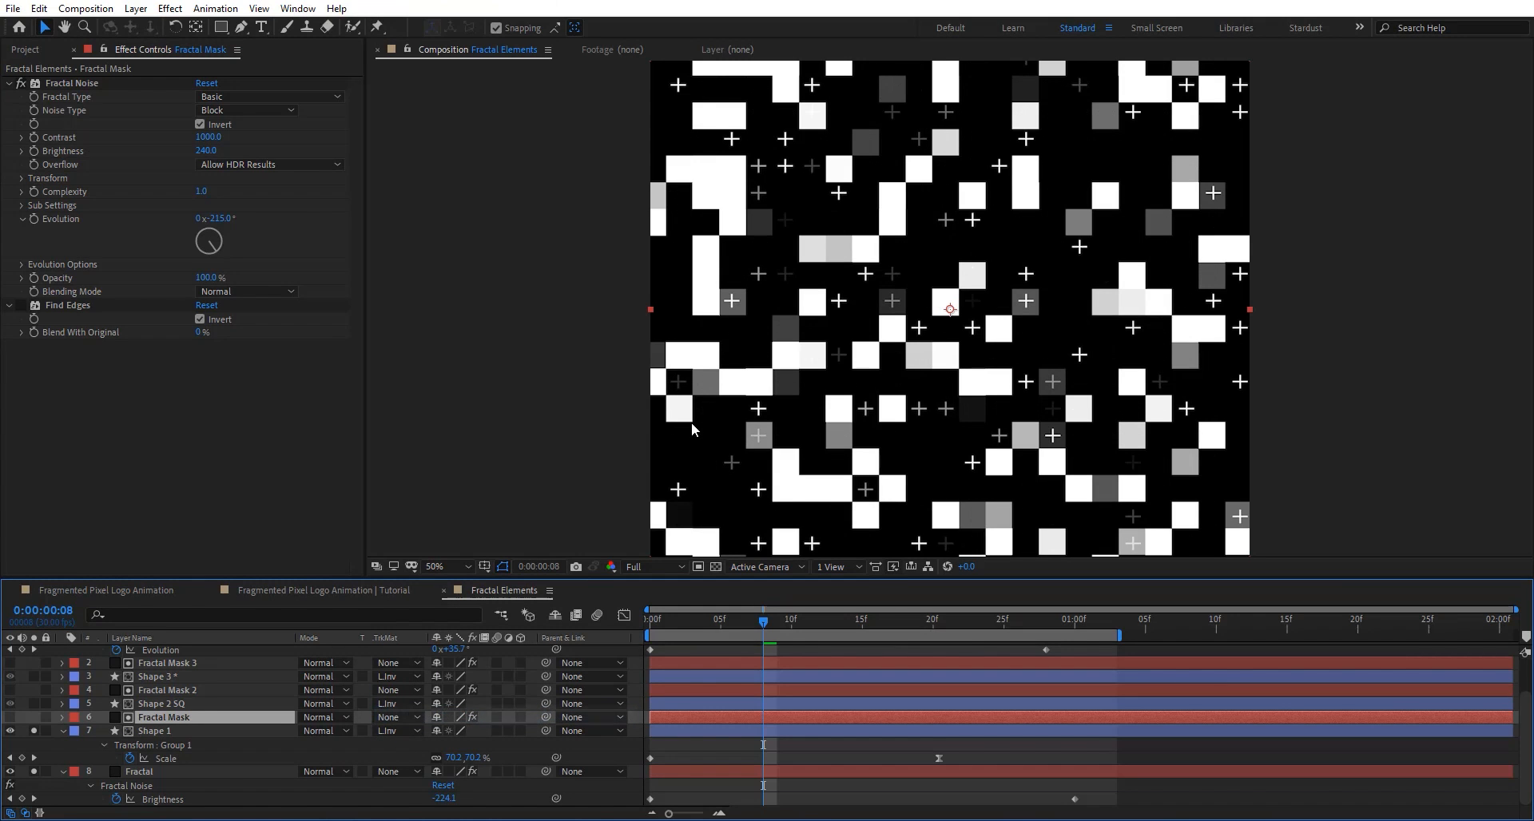
Try Fractal Mask's Fractal Noise without Invert, restore it, and inspect the Contrast and Brightness settings.
left_click(200, 124)
left_click(200, 124)
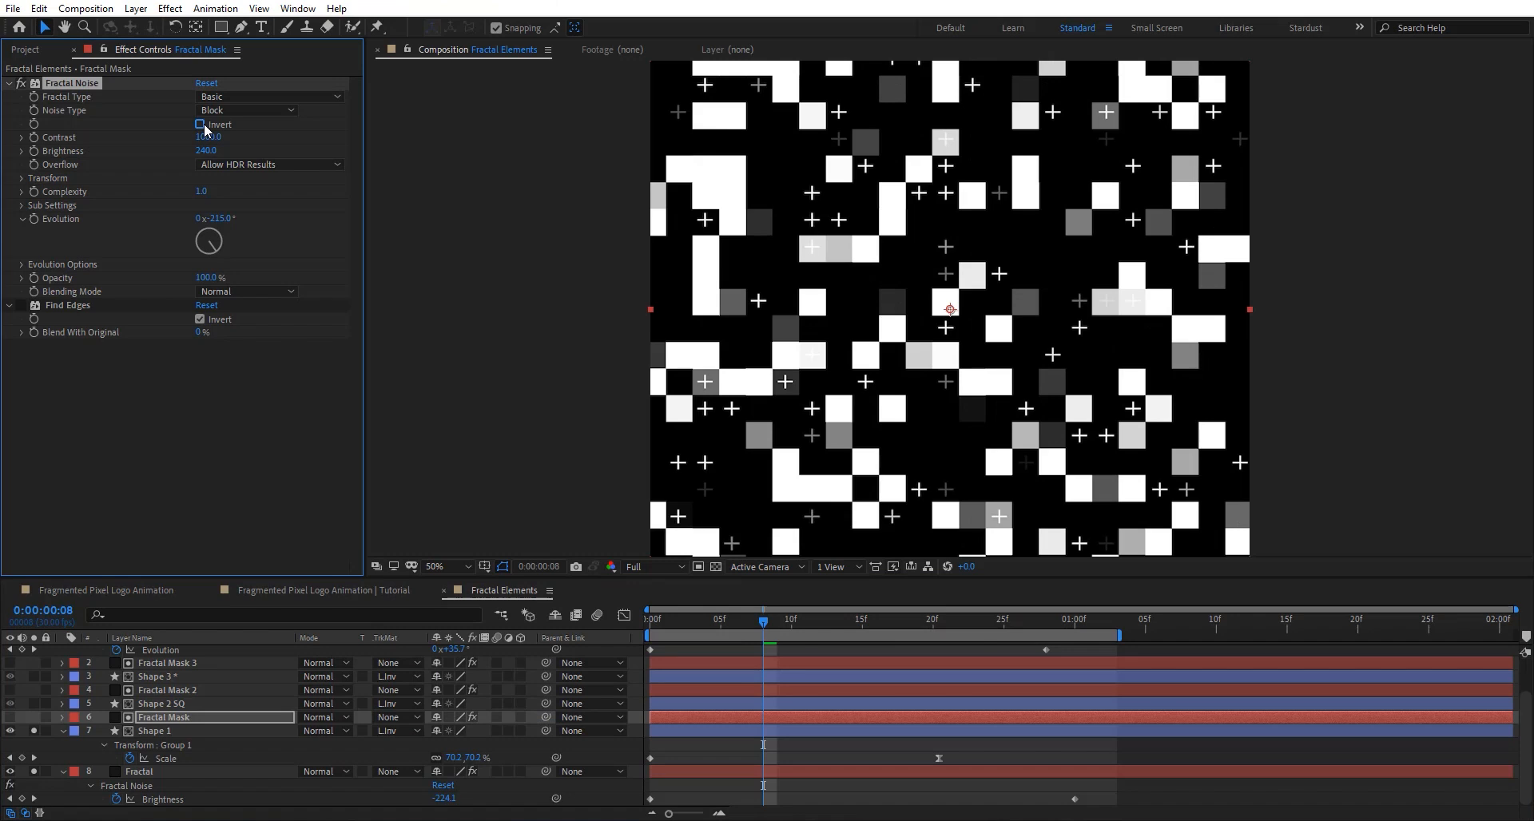
mouse_move(207, 137)
left_mouse_down()
mouse_move(146, 152)
mouse_move(198, 149)
left_mouse_up()
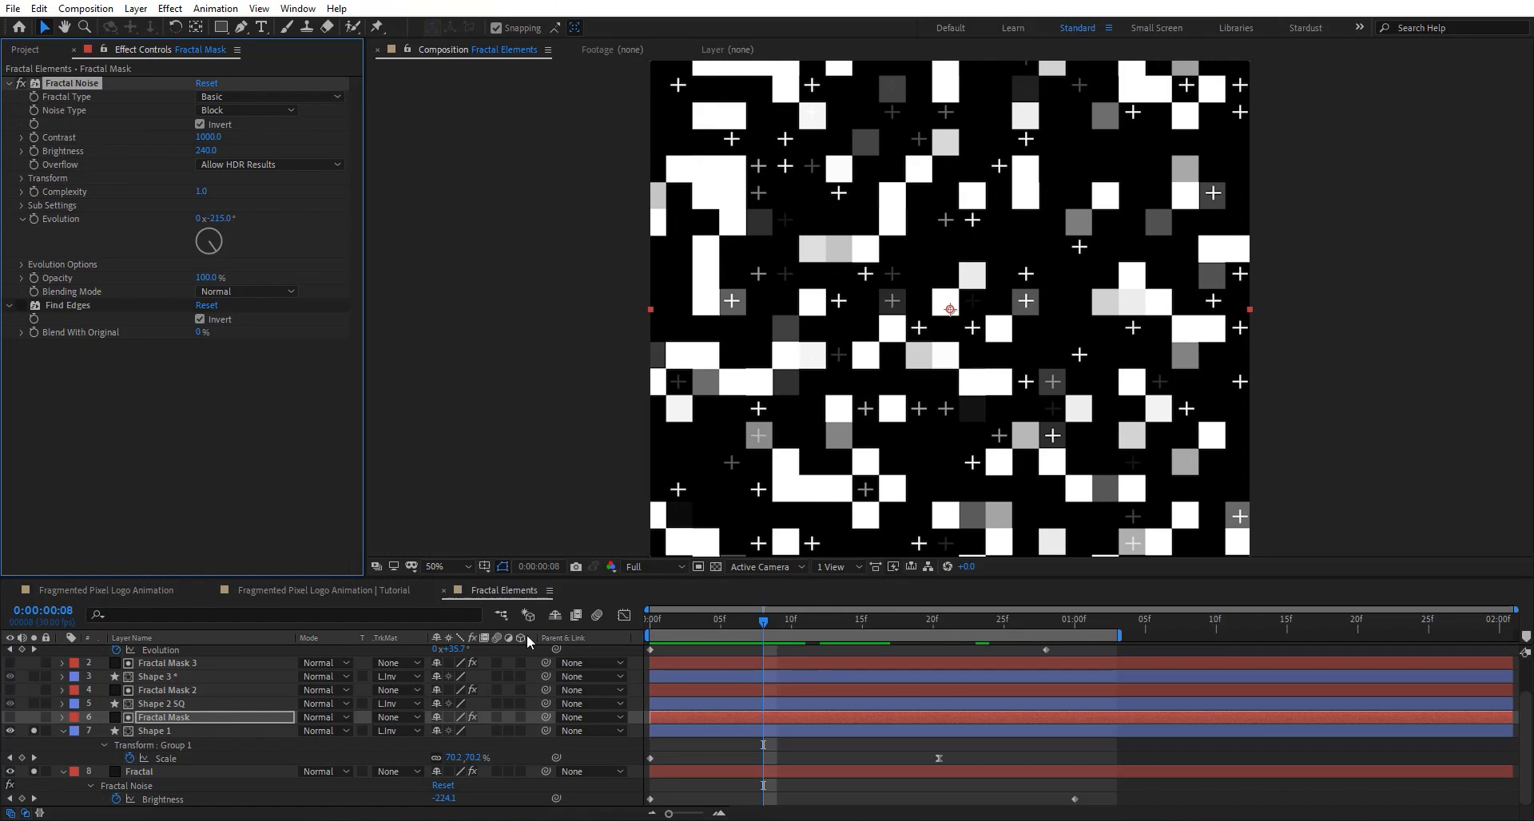
Solo the Shape 2 SQ and Shape 3 layers alongside the crosses and the Fractal layer.
left_click(199, 729)
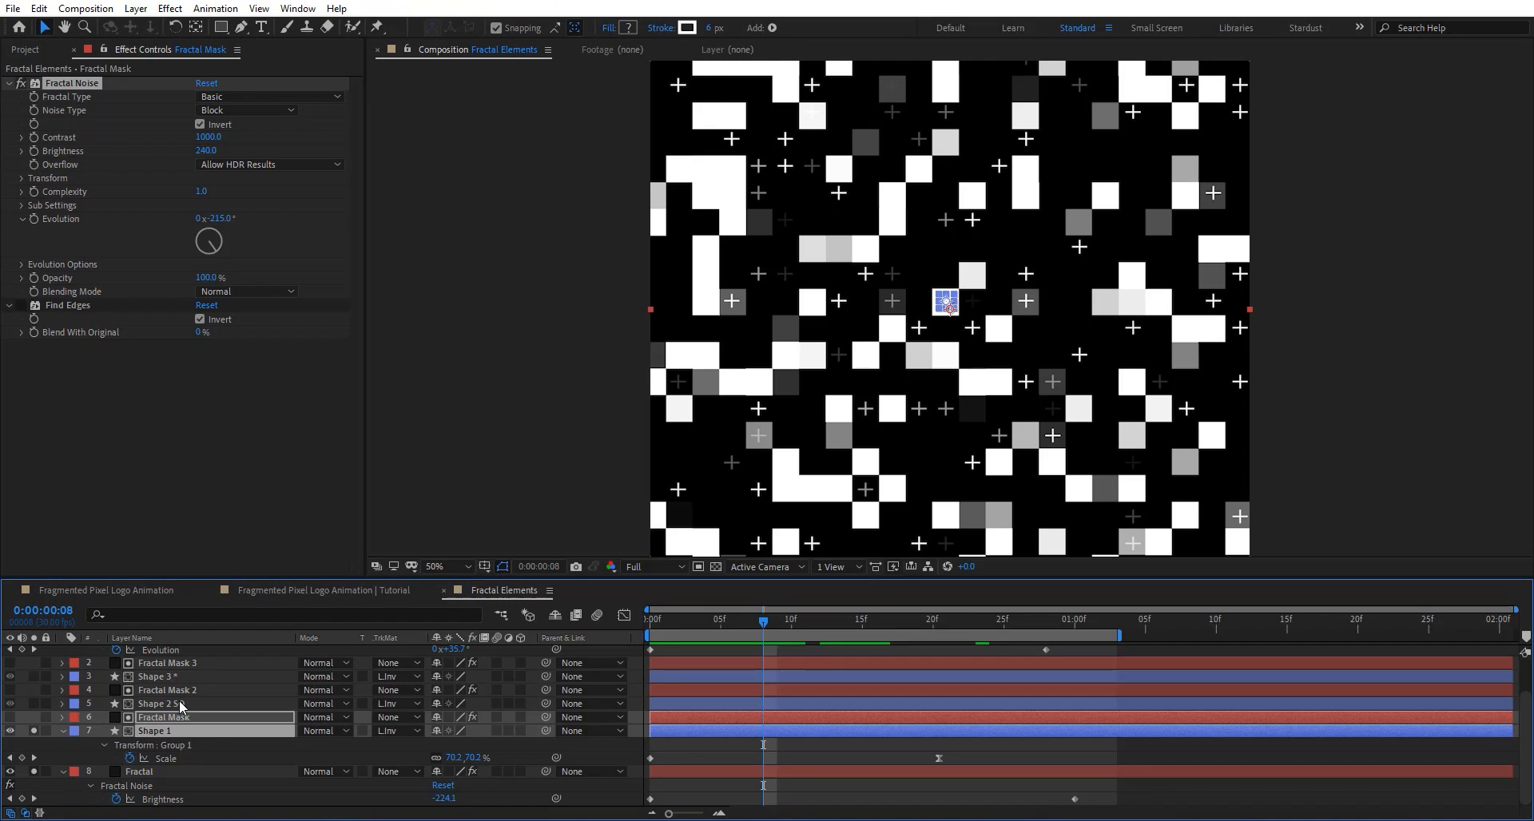
left_click(181, 703)
left_click(27, 703)
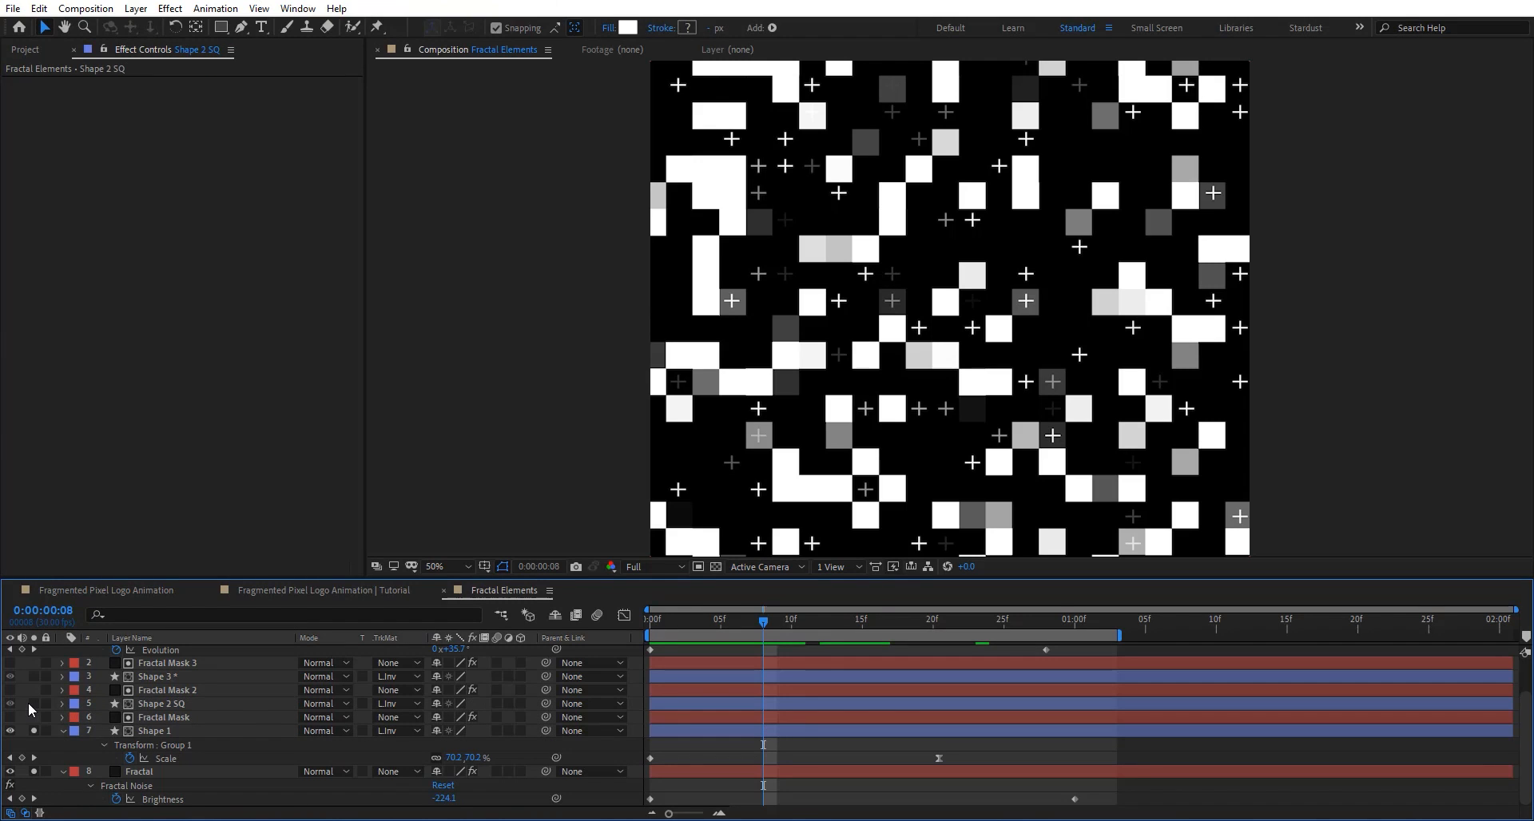
left_click(33, 703)
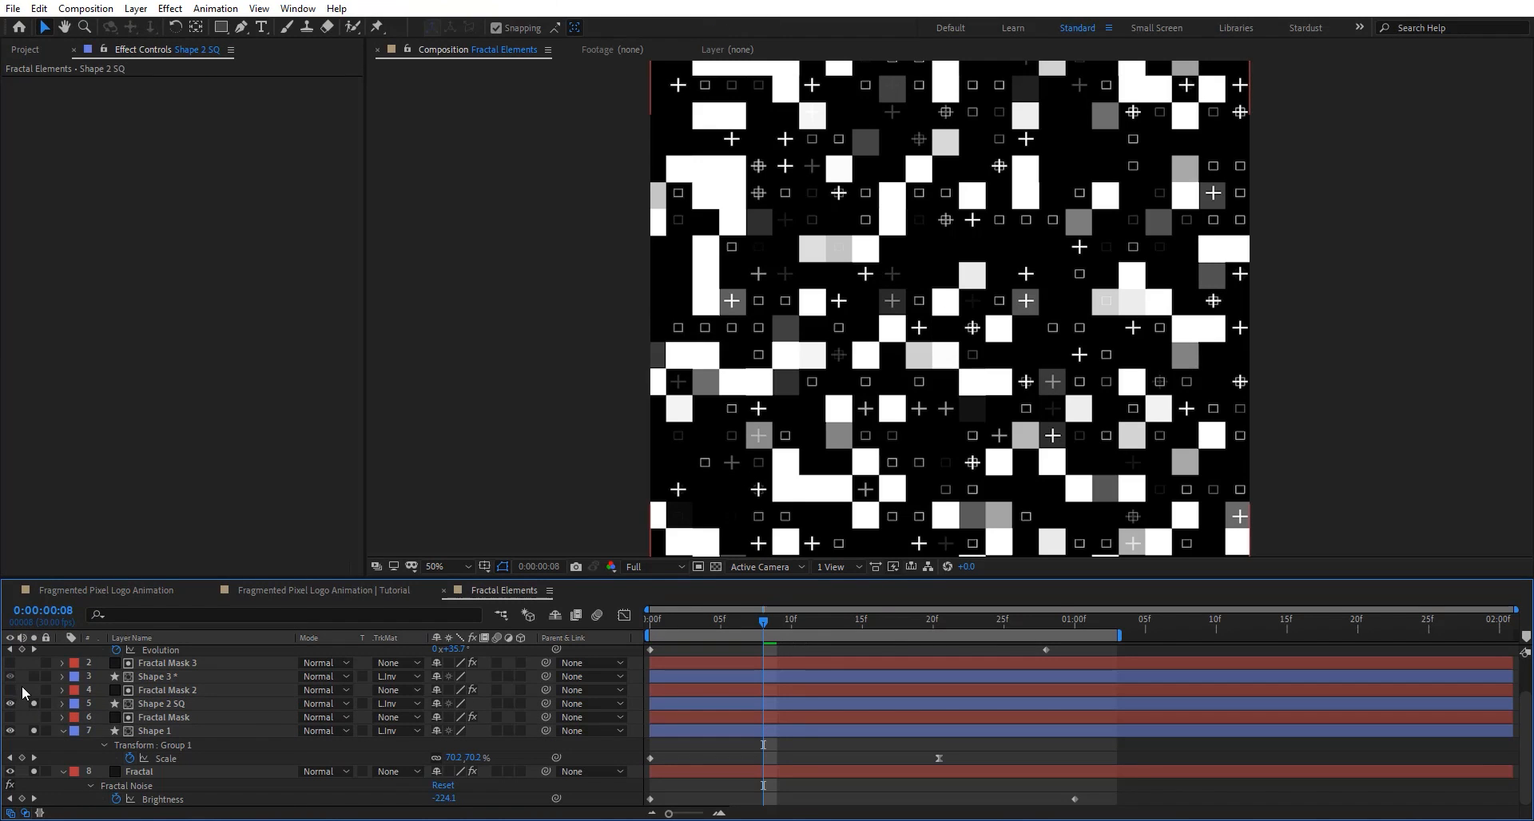
left_click(34, 677)
Inspect the Fractal Noise settings of the Fractal Mask 3 and Fractal Mask 2 layers.
left_click(185, 666)
scroll(152, 687, "up", 2)
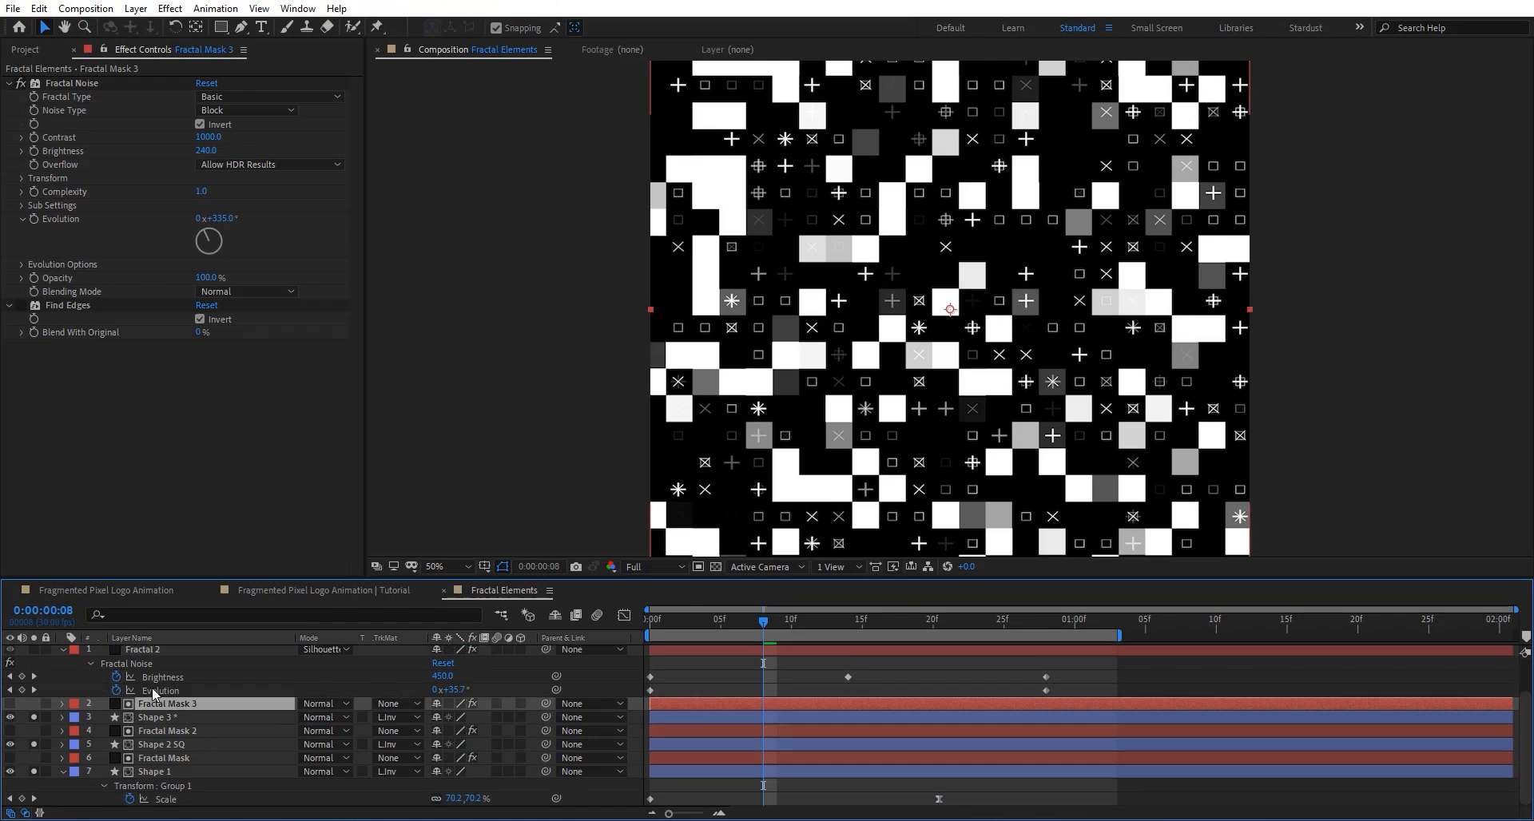
left_click(195, 734)
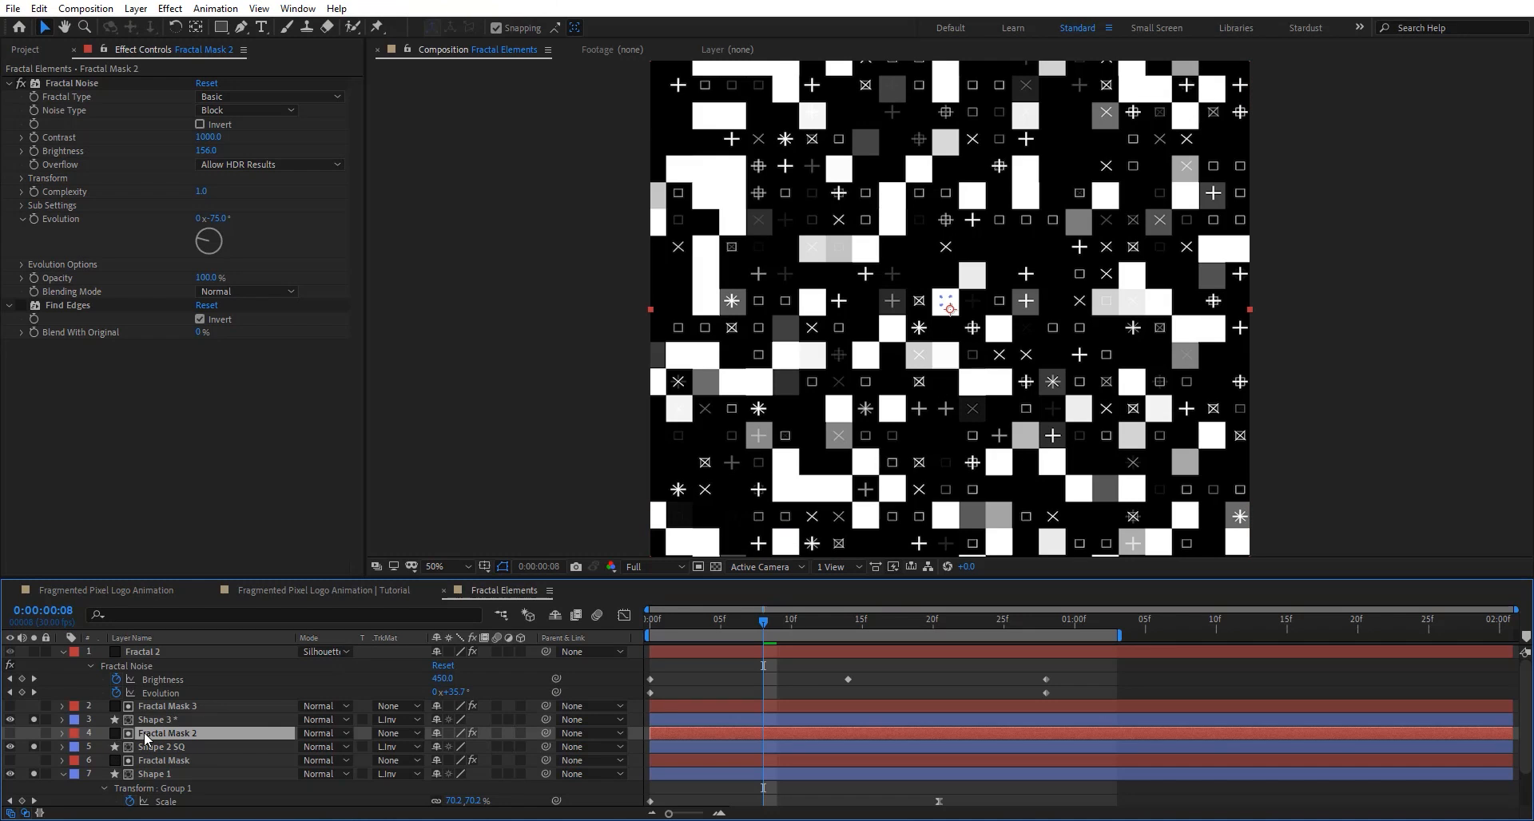
Turn off solo for the Shape 3, Shape 2 SQ, Shape 1 and Fractal layers.
left_click_drag(39, 719, 40, 769)
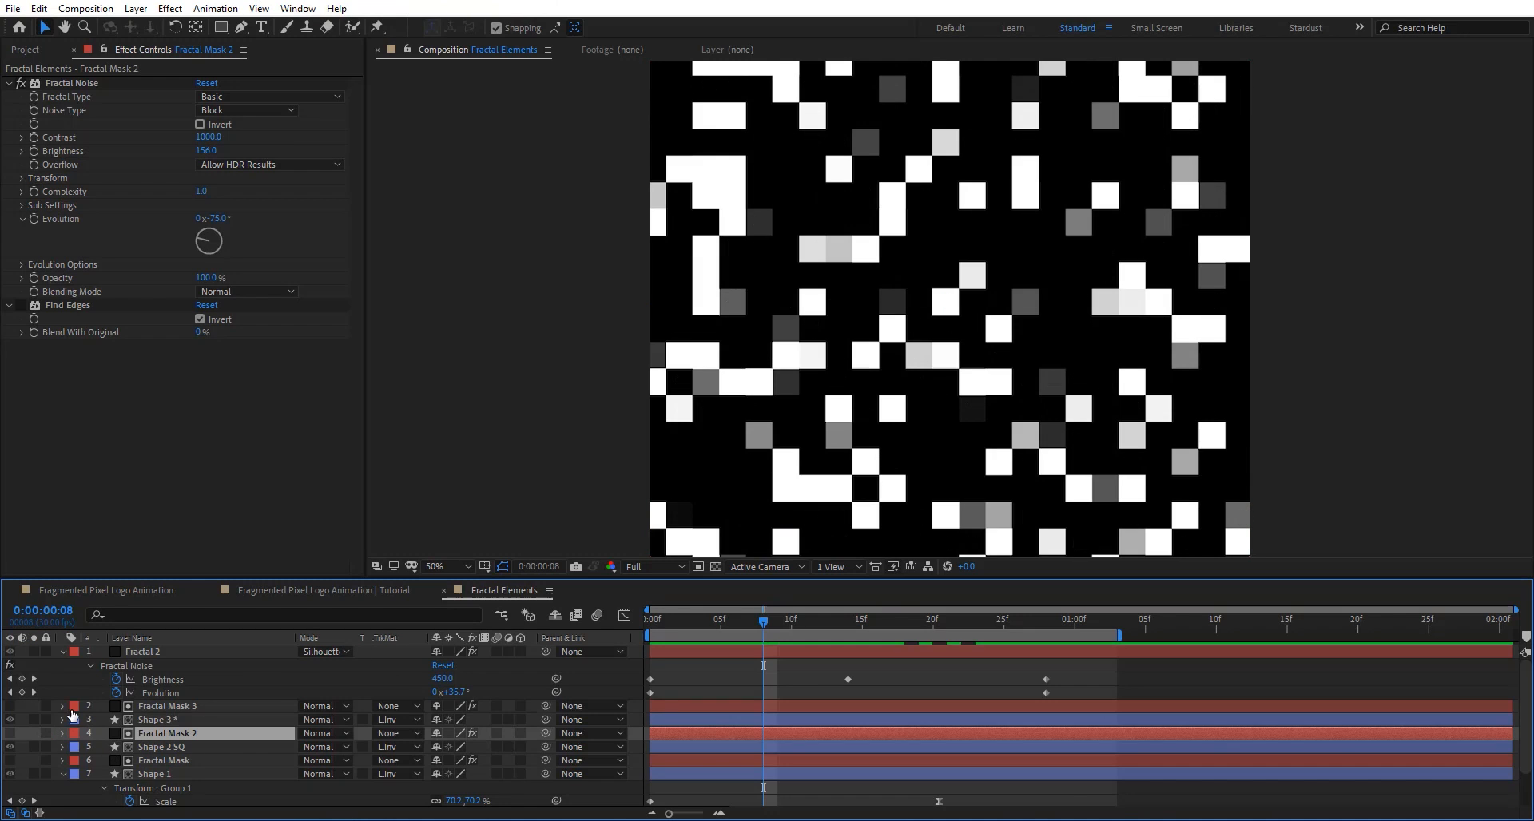
scroll(151, 663, "down", 1)
left_click(32, 772)
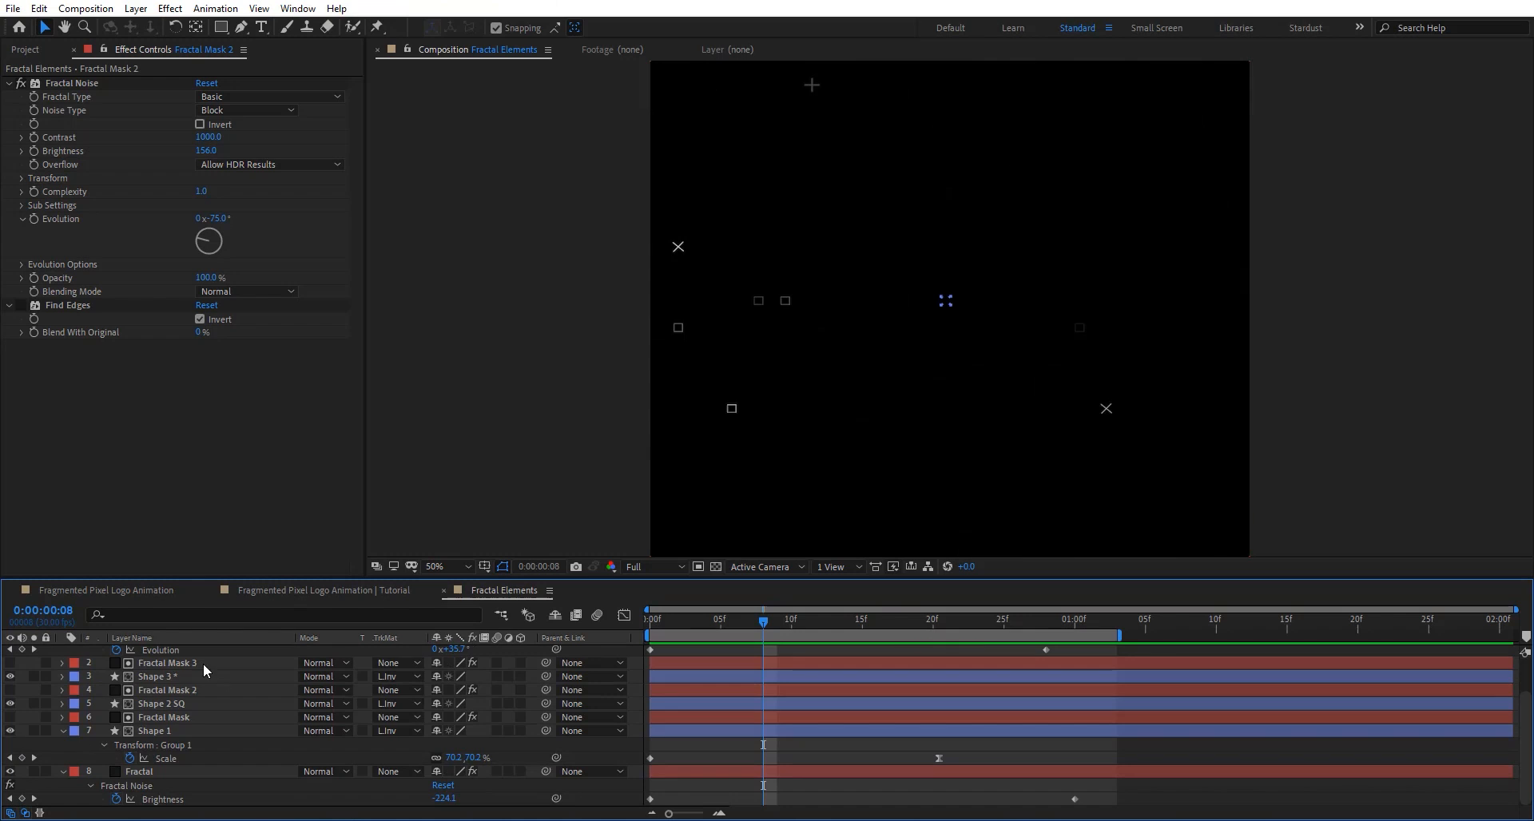
Set the Fractal 2 layer's blending mode to Normal and turn on the composition's transparency grid.
scroll(203, 663, "up", 1)
left_click(146, 650)
left_click(339, 649)
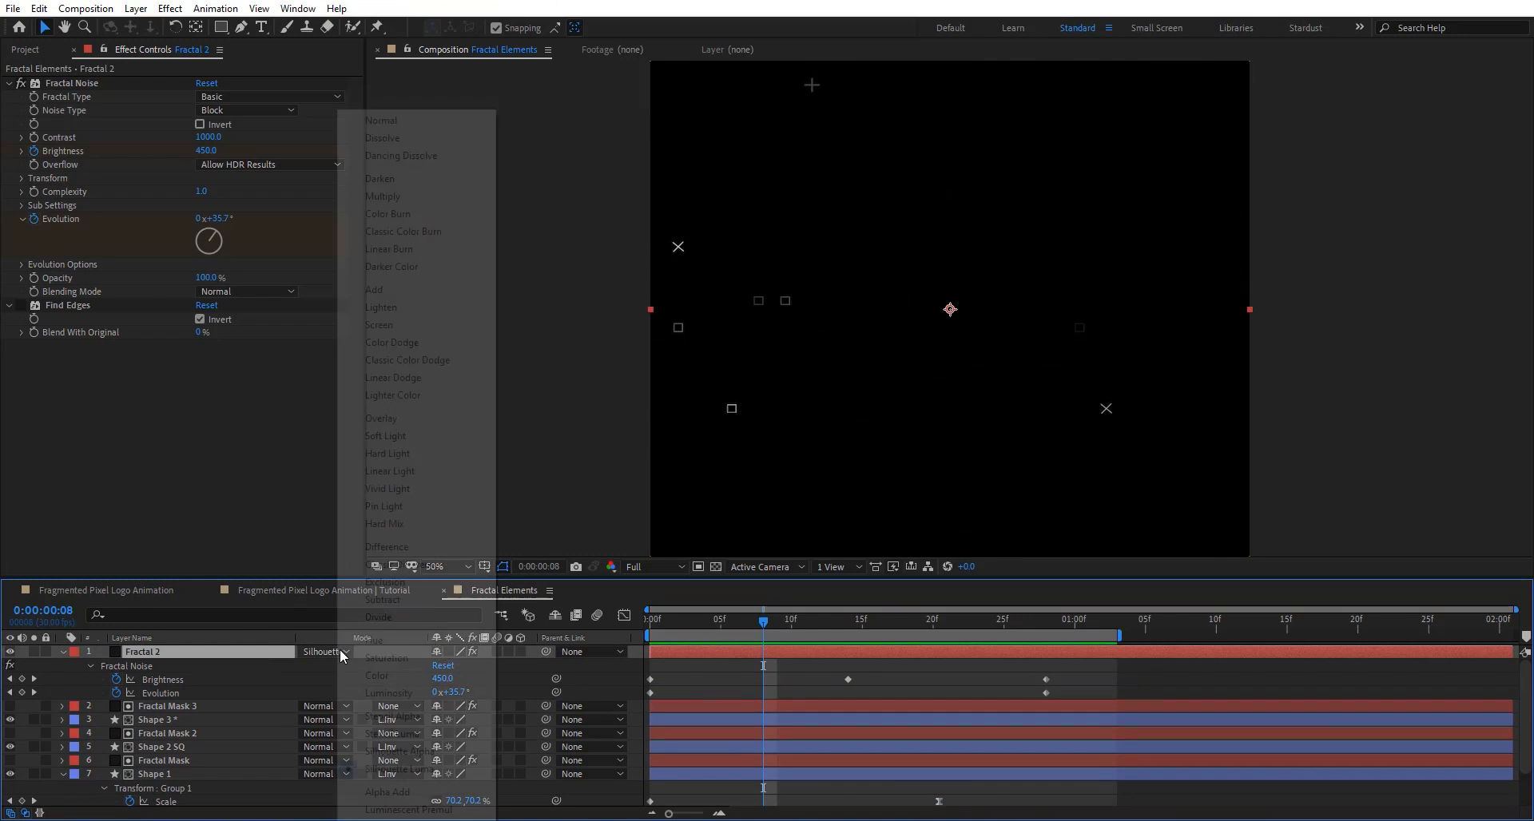
left_click(388, 122)
left_click(715, 567)
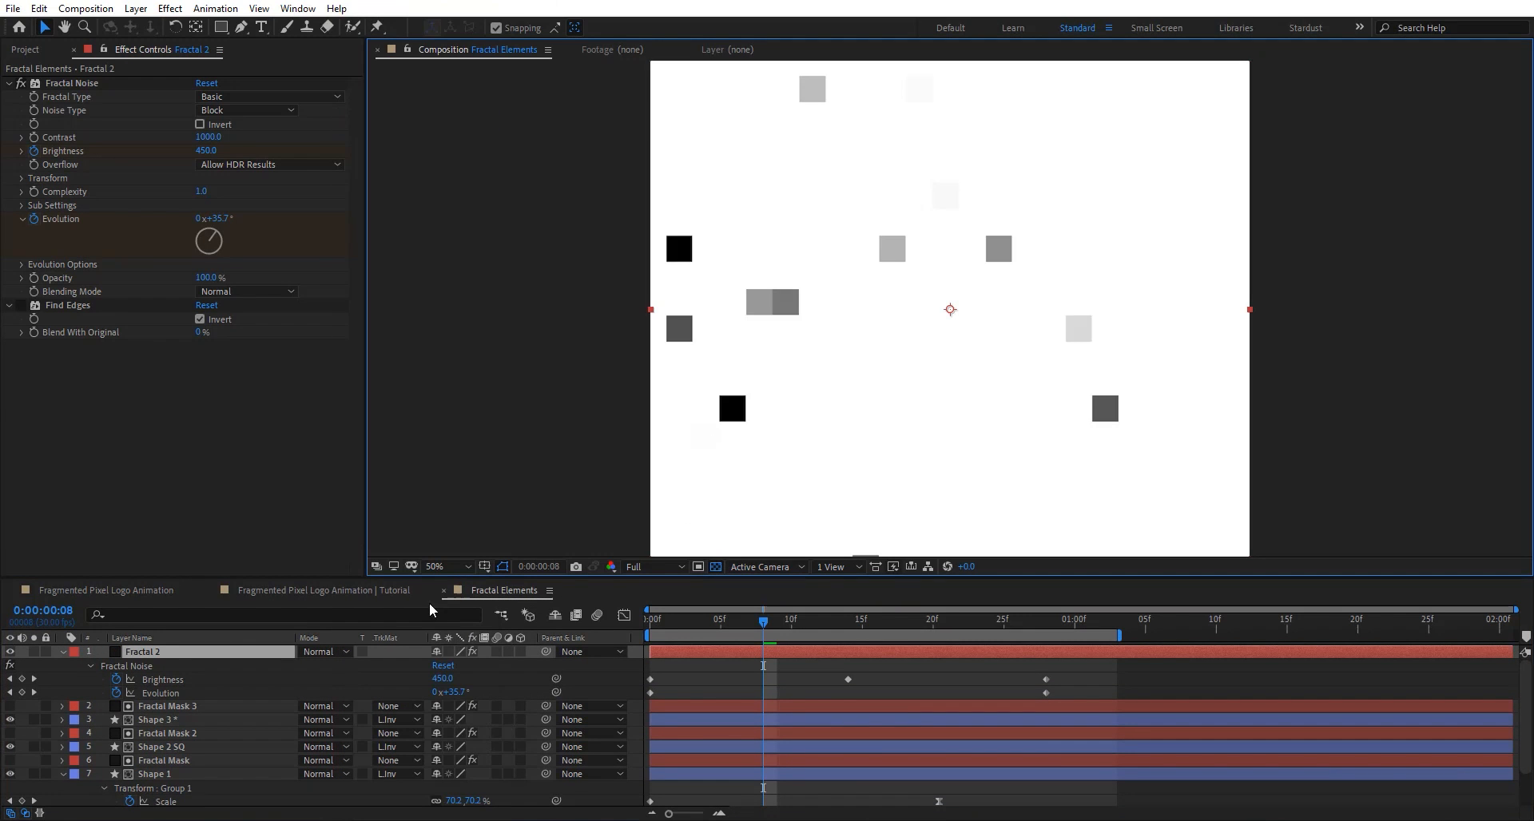
Hide the Fractal 2 layer to inspect the uncut shapes at an earlier frame, and show it again.
left_click(10, 652)
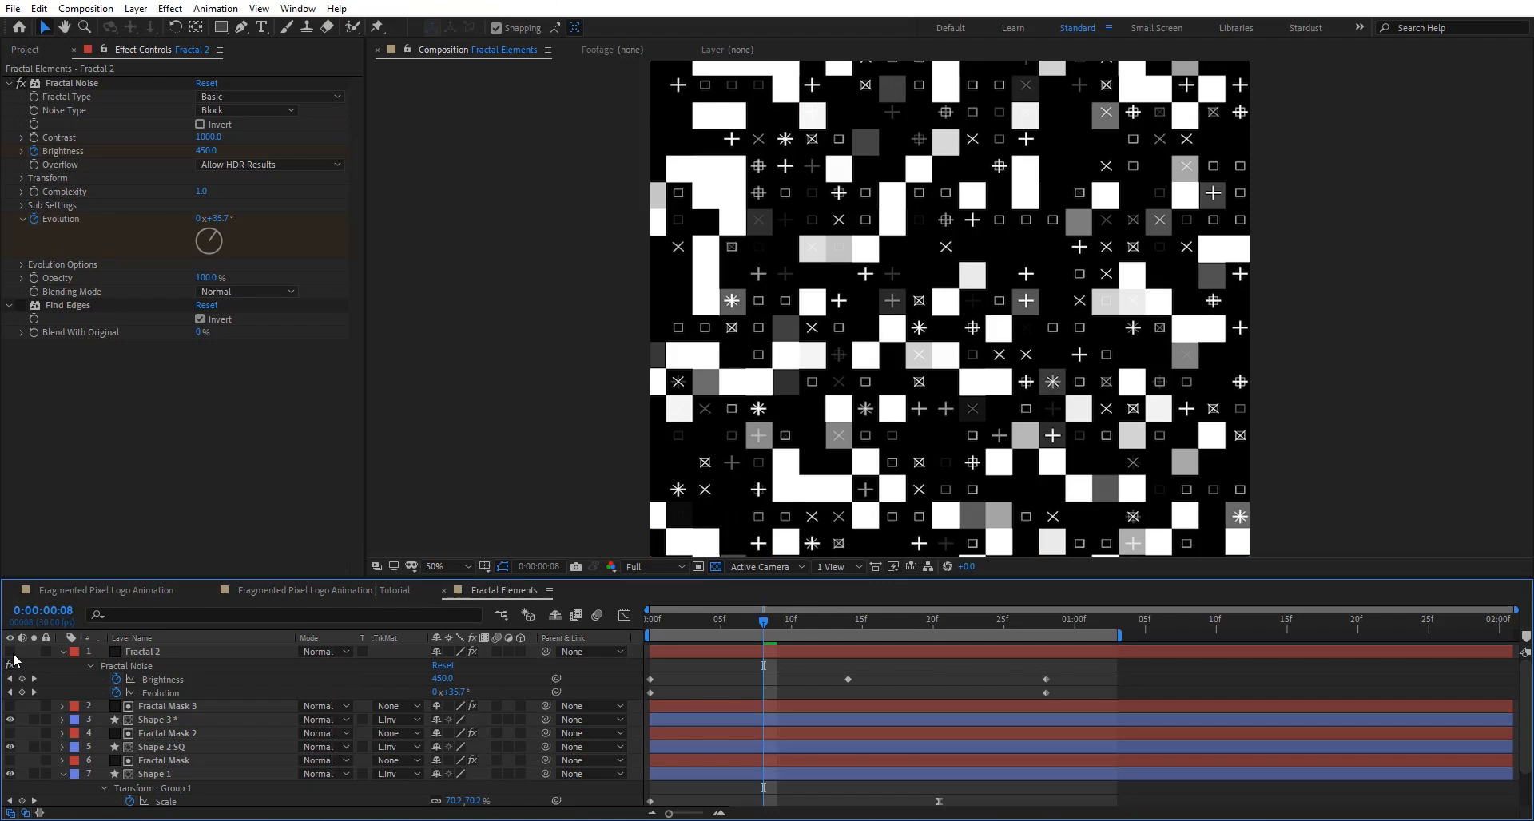
mouse_move(717, 623)
left_mouse_down()
mouse_move(618, 627)
mouse_move(1056, 621)
mouse_move(593, 636)
mouse_move(928, 631)
mouse_move(651, 627)
mouse_move(707, 628)
left_mouse_up()
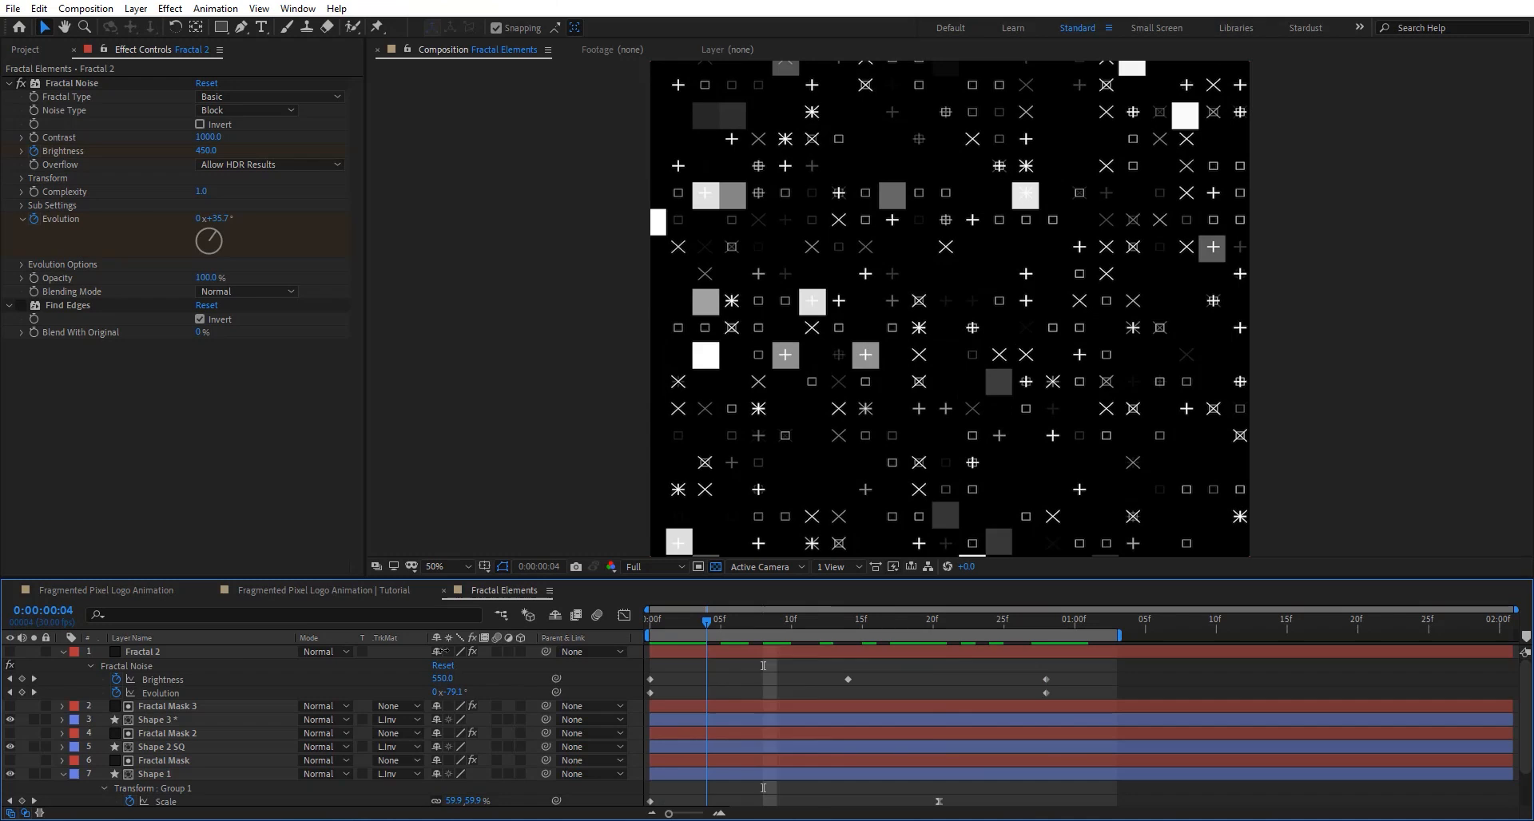
left_click(220, 650)
left_click(11, 652)
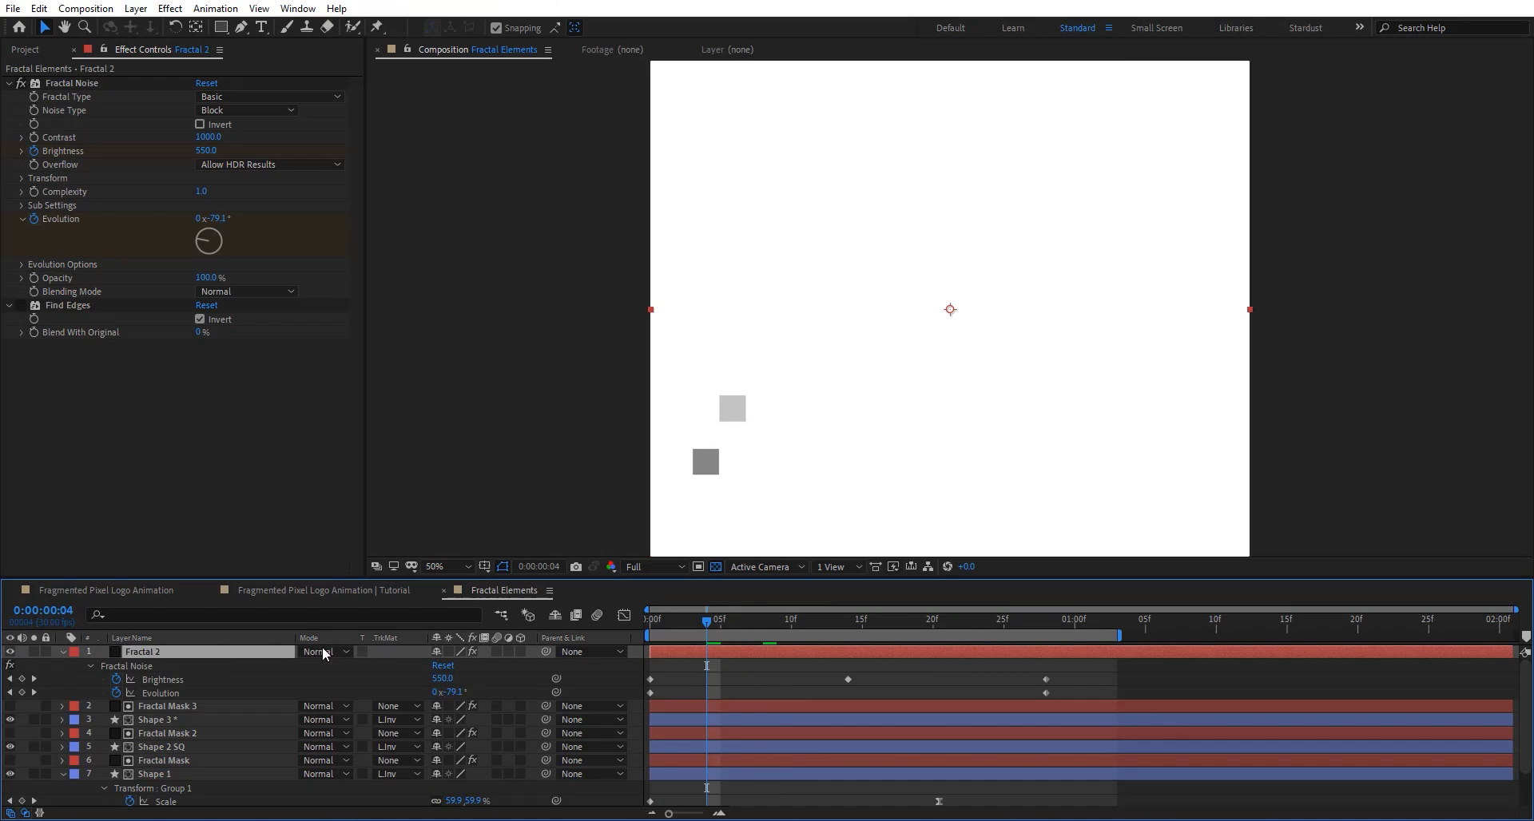
Examine how Fractal 2's animated Brightness and Evolution change the noise blocks between its first and last keyframes.
left_click_drag(679, 625, 932, 620)
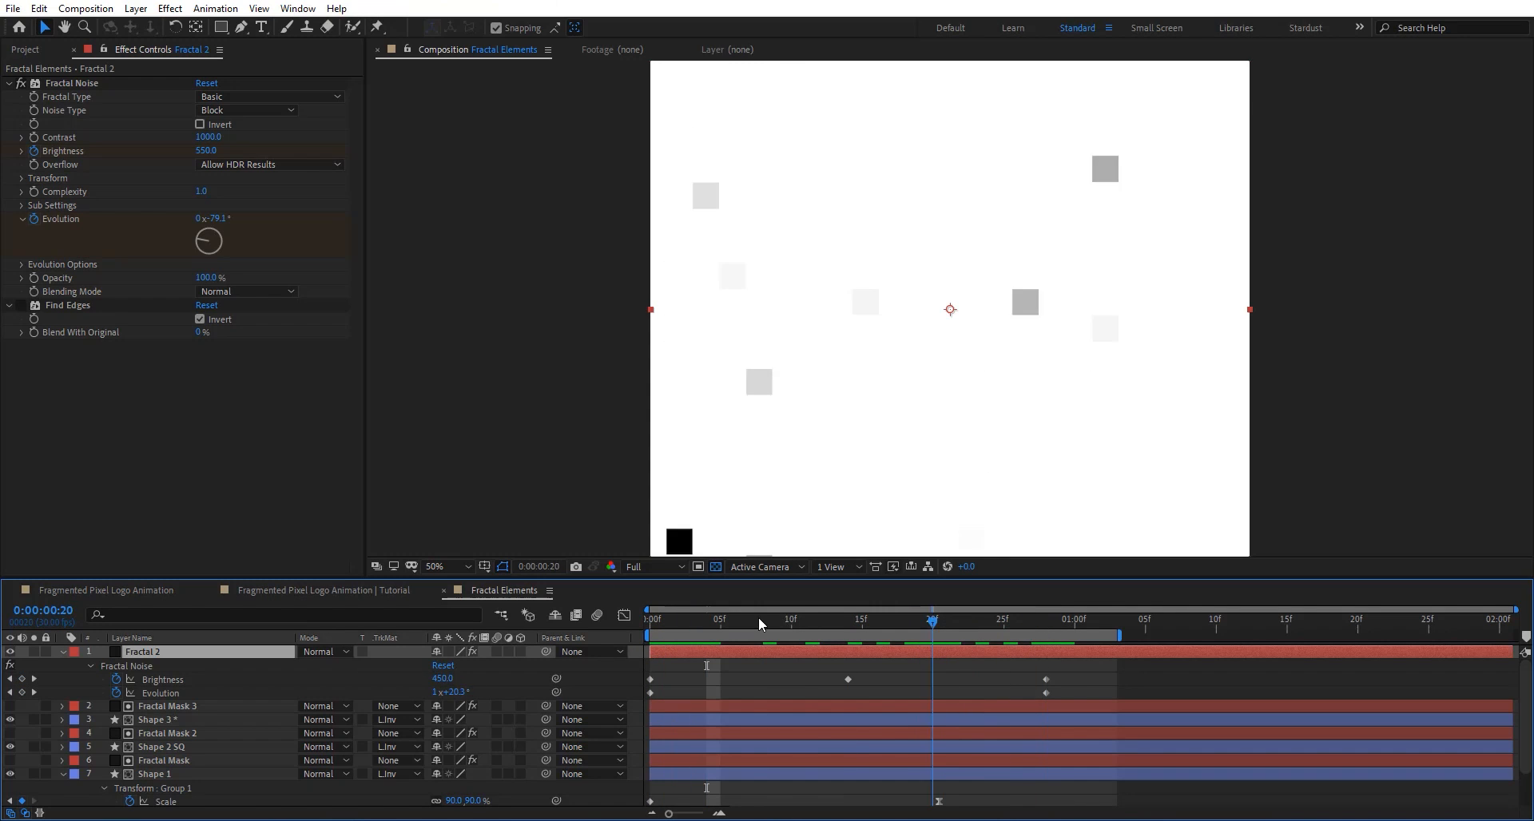
left_click_drag(759, 619, 863, 621)
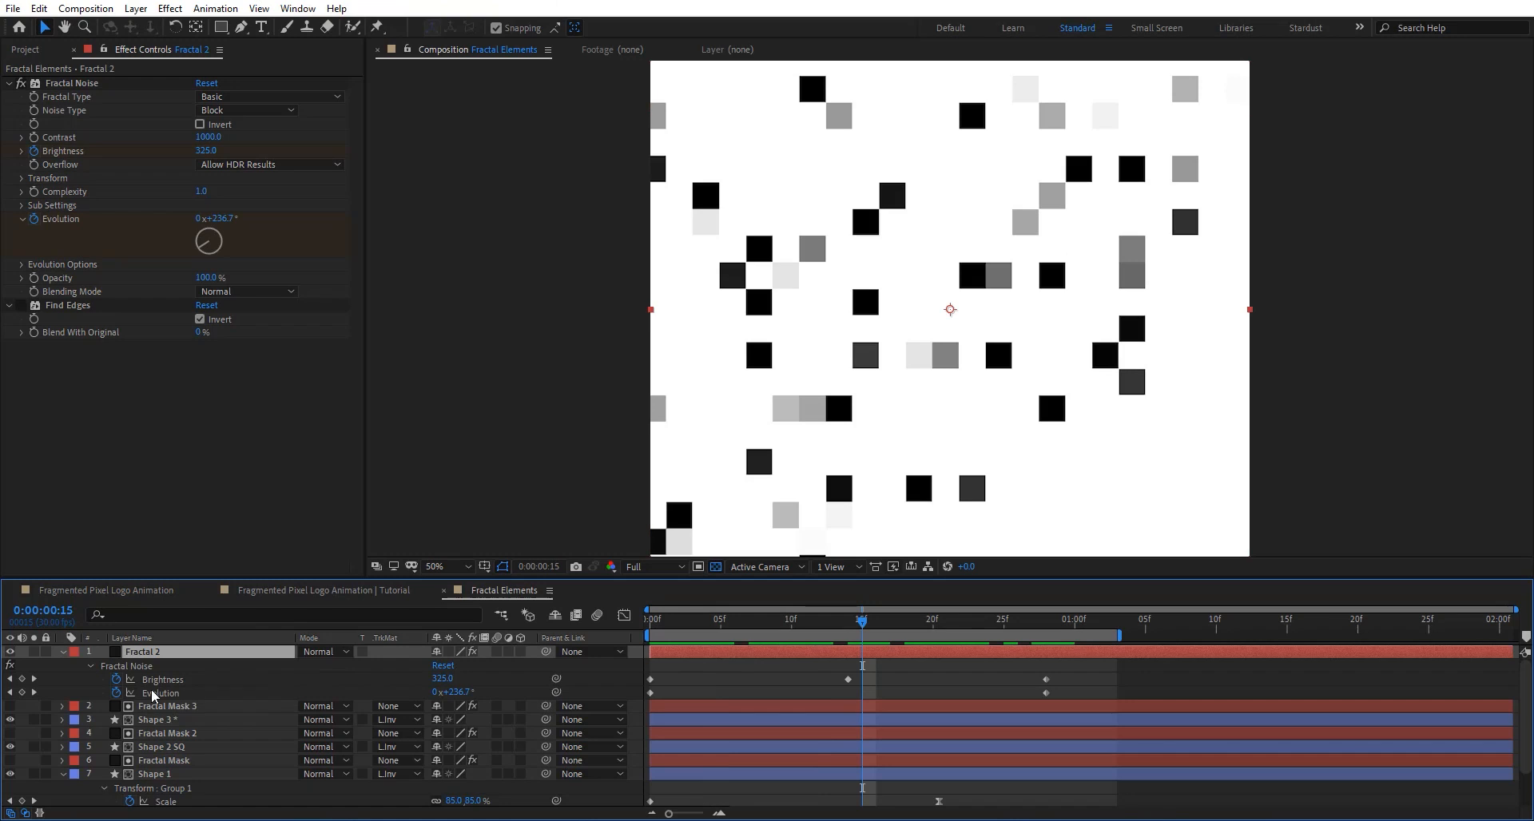
left_click_drag(680, 625, 551, 649)
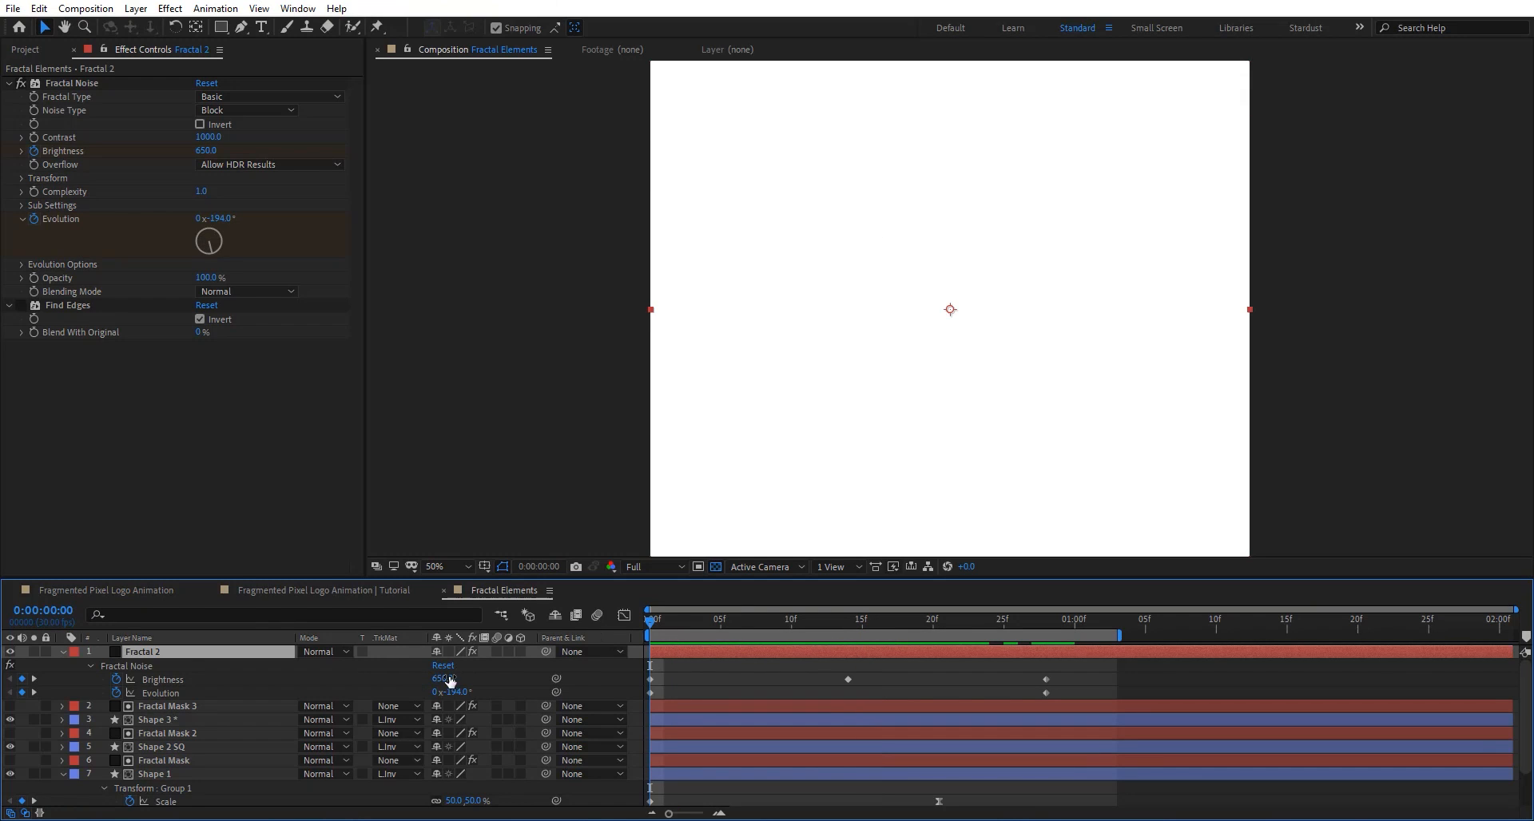
left_click_drag(665, 625, 1024, 626)
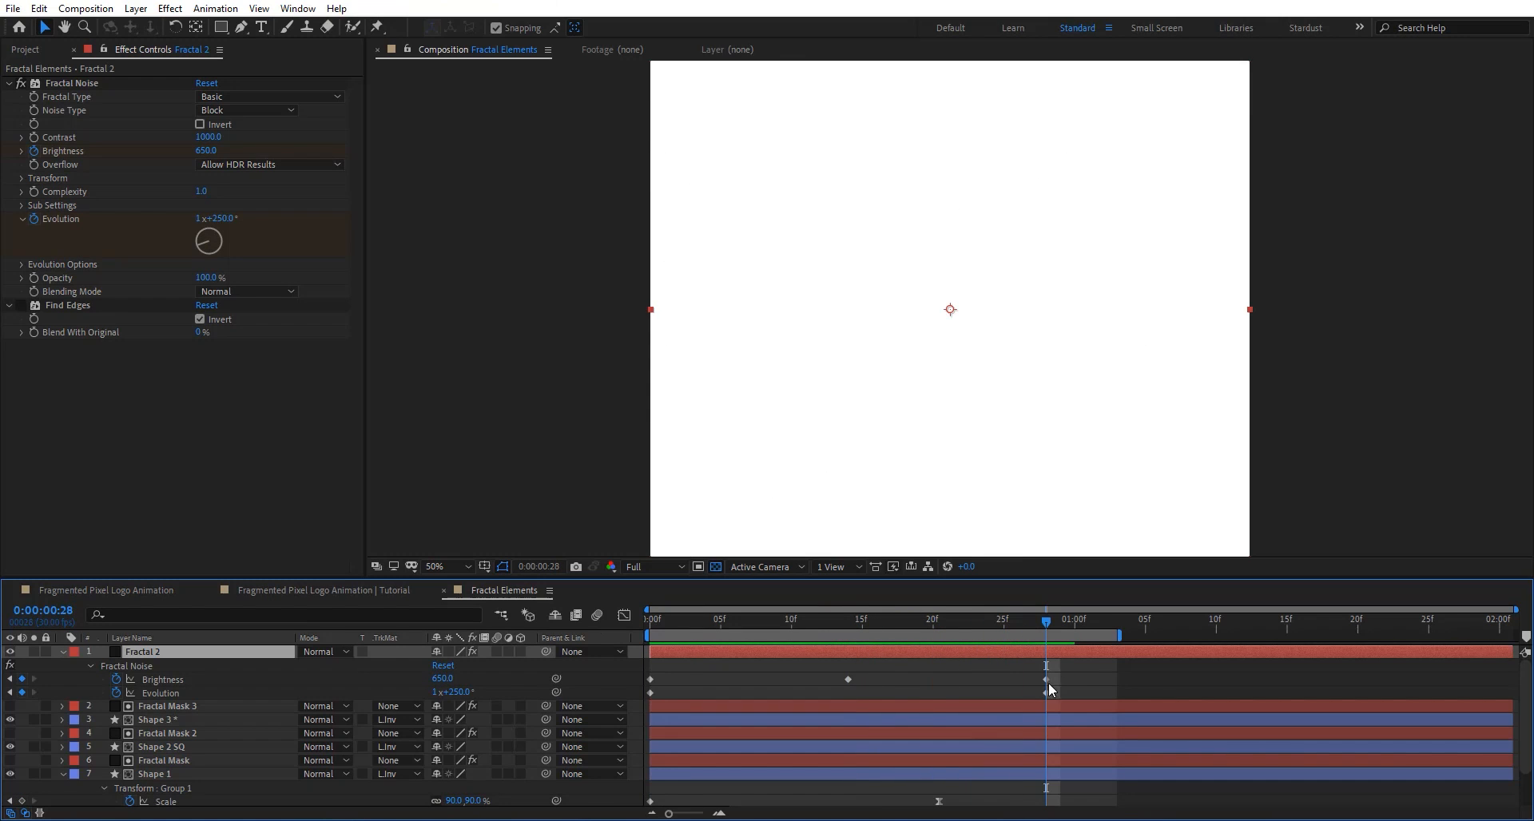
left_click(820, 626)
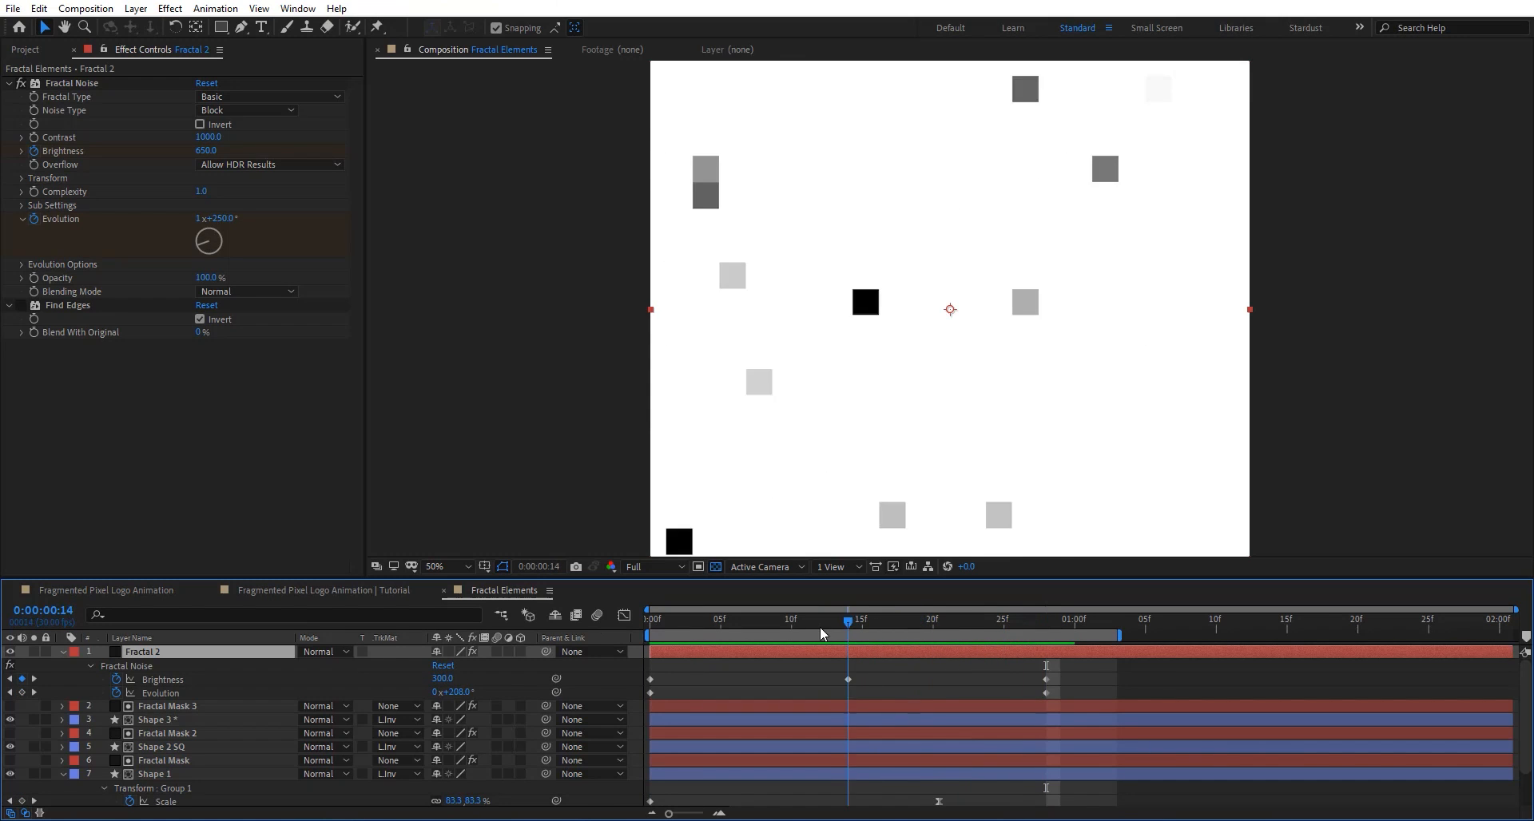
Set the Fractal 2 layer's blending mode to Silhouette Luma and scrub through the cut-out shapes.
left_click(327, 652)
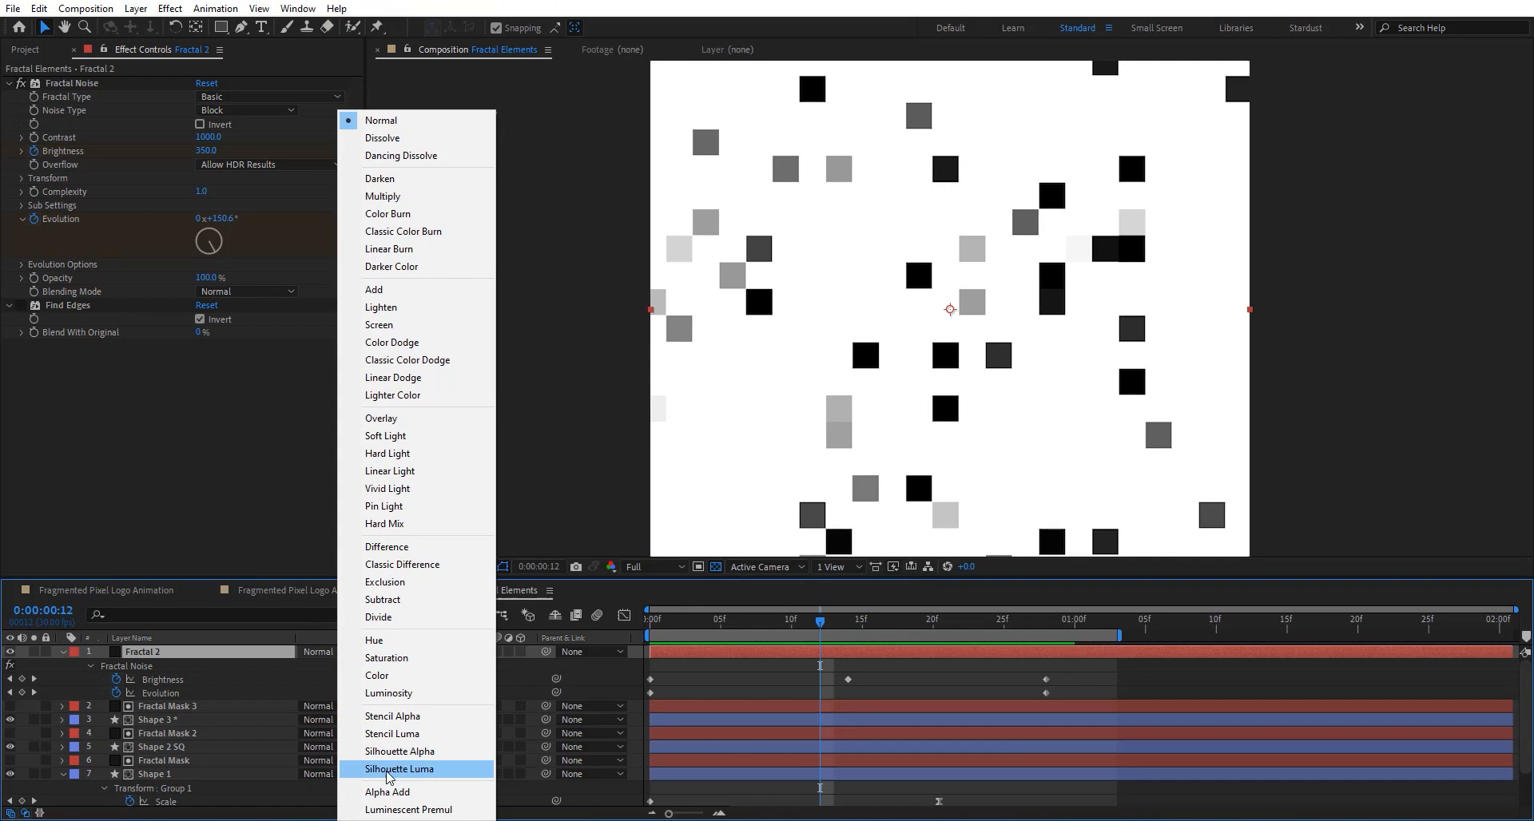
left_click(416, 769)
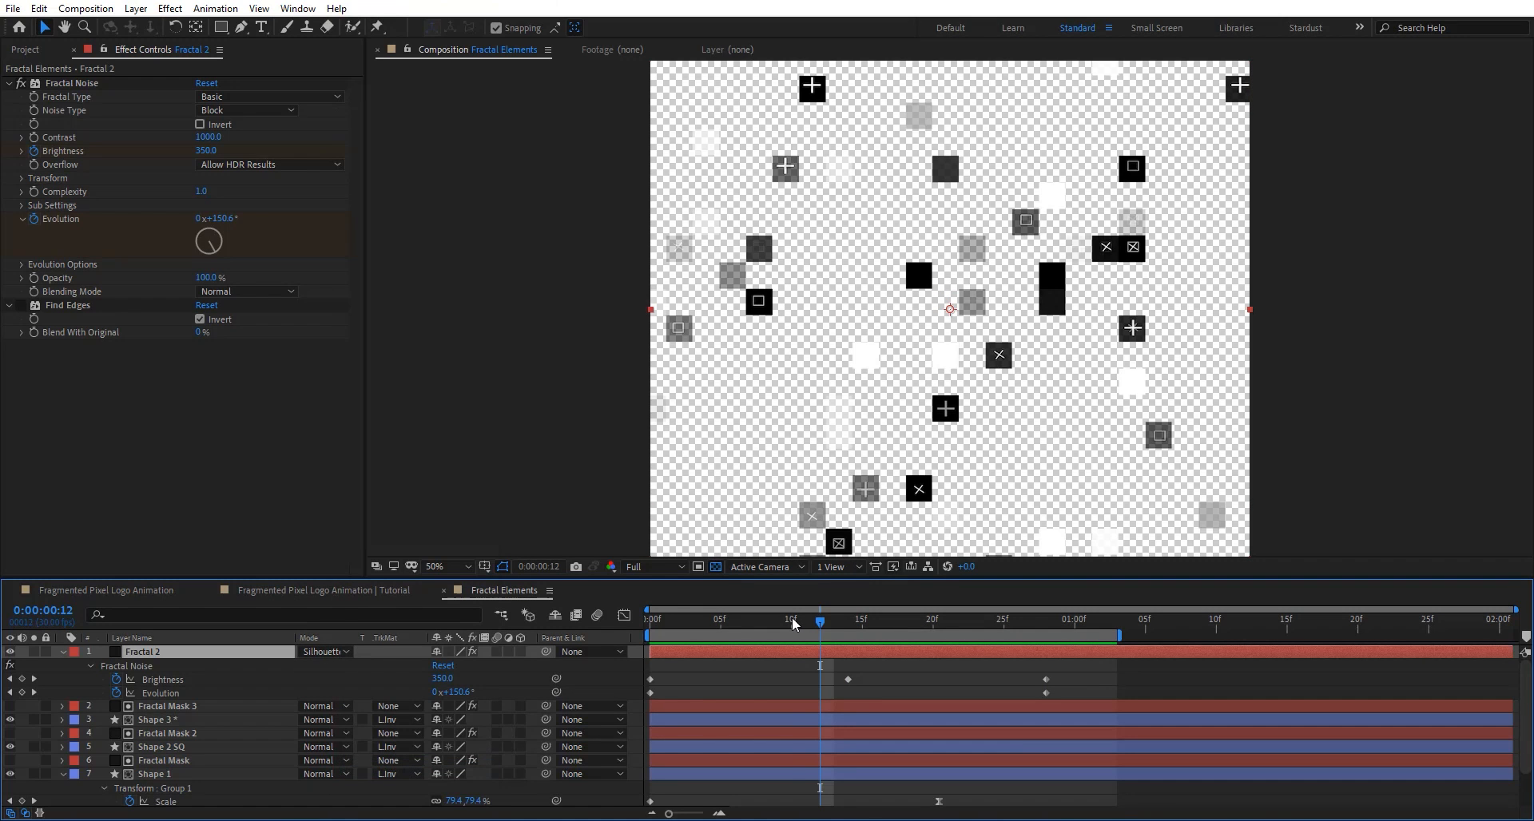
left_click_drag(793, 624, 1046, 628)
left_click_drag(792, 635, 749, 644)
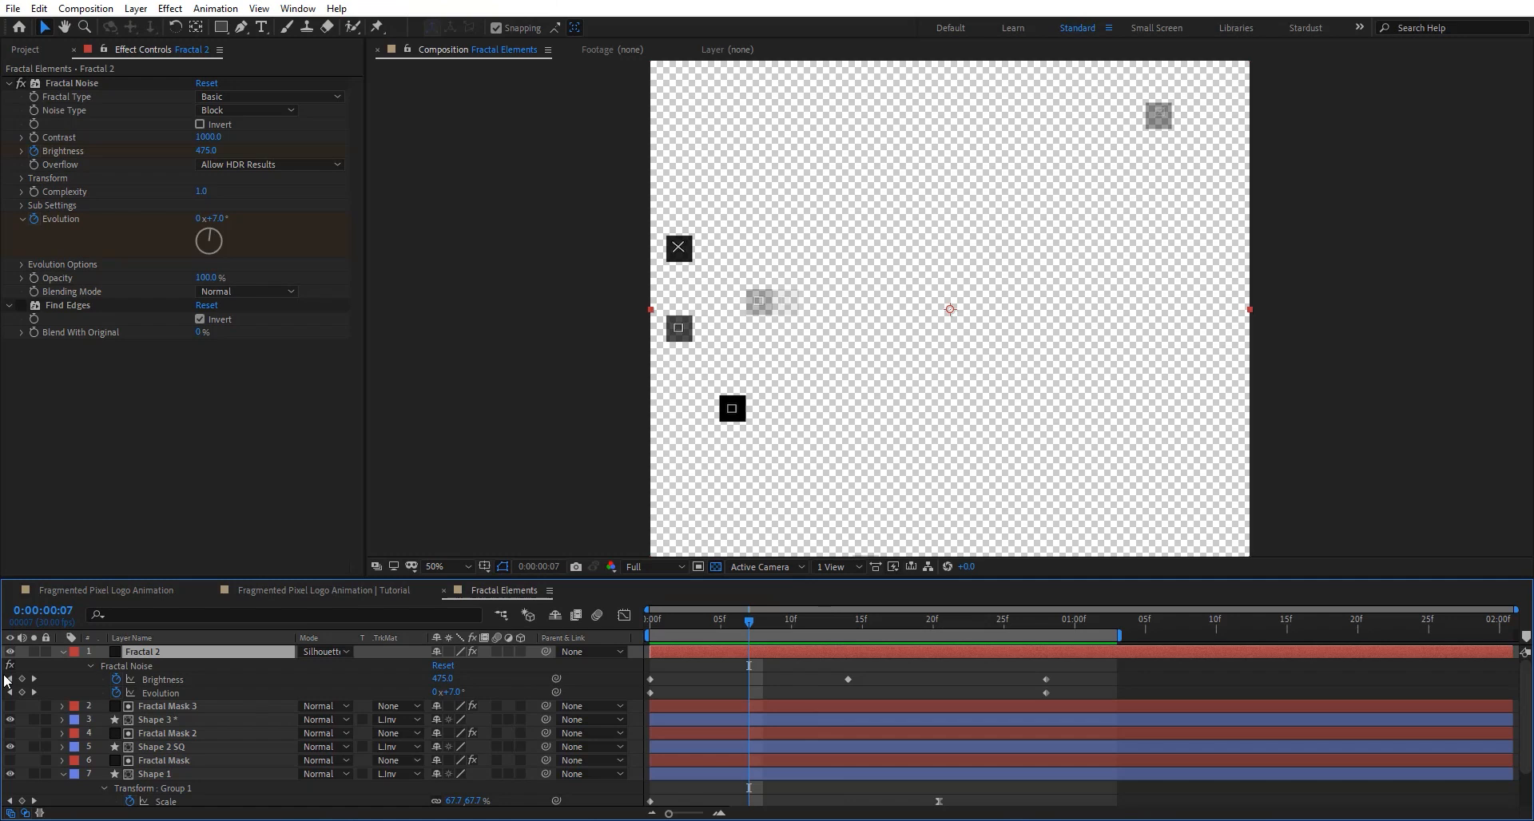
Collapse the properties of the Fractal 2, Shape 1 and Fractal layers and check frame 5.
left_click(61, 653)
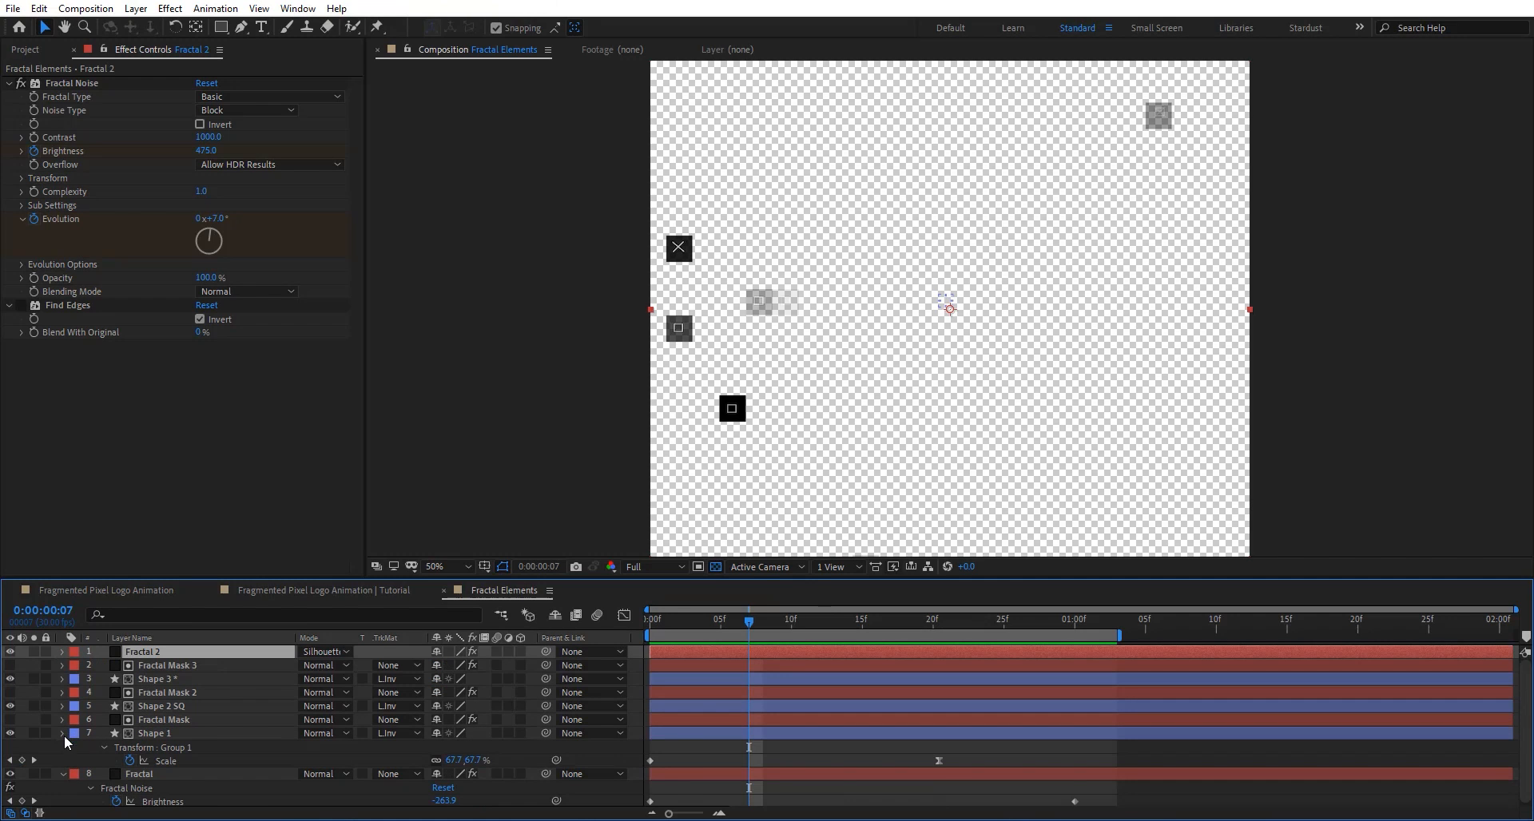
left_click(63, 733)
left_click(187, 779)
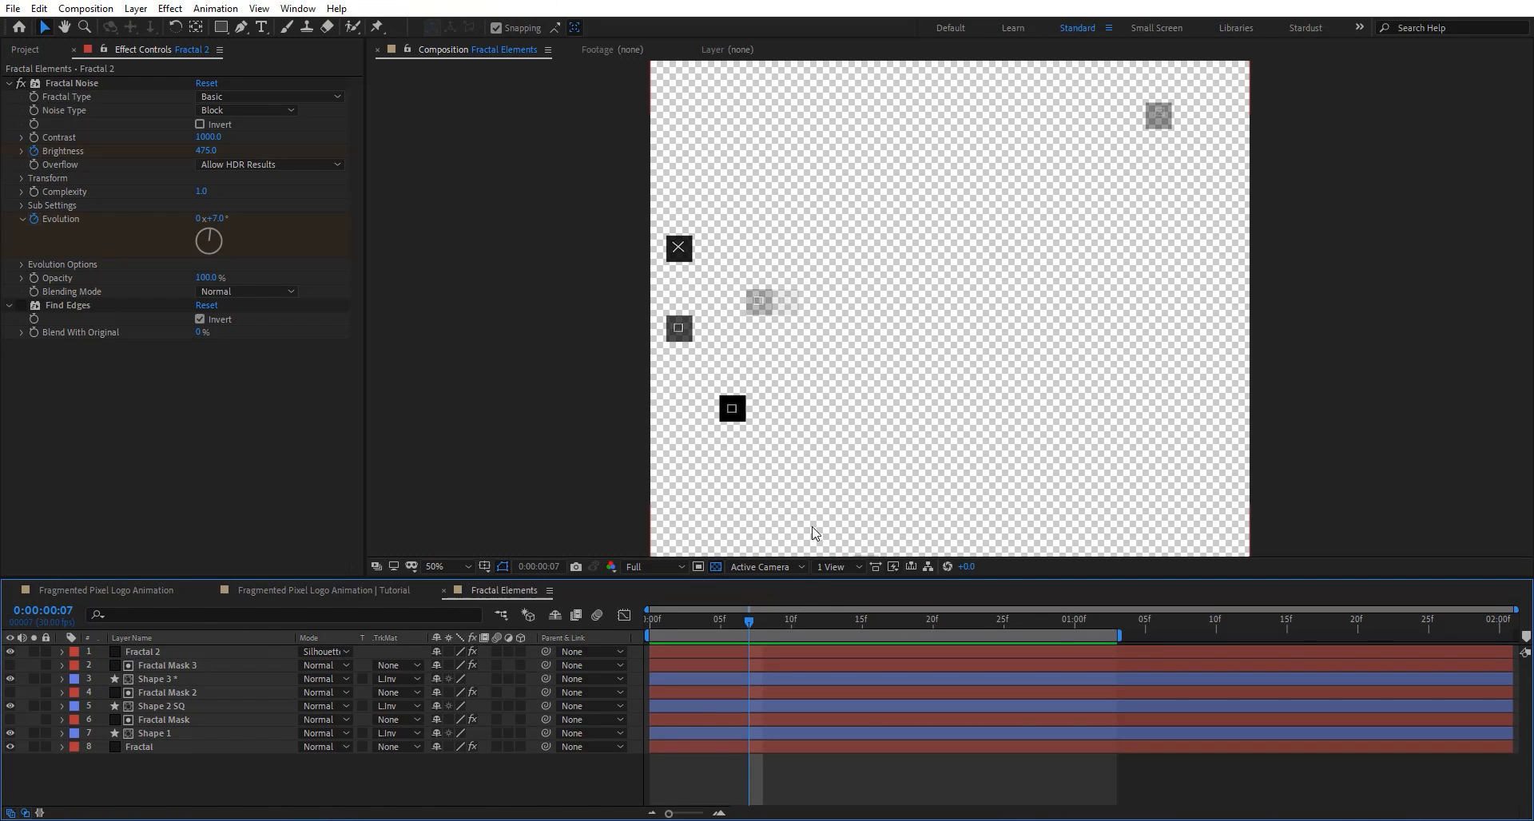
left_click(721, 625)
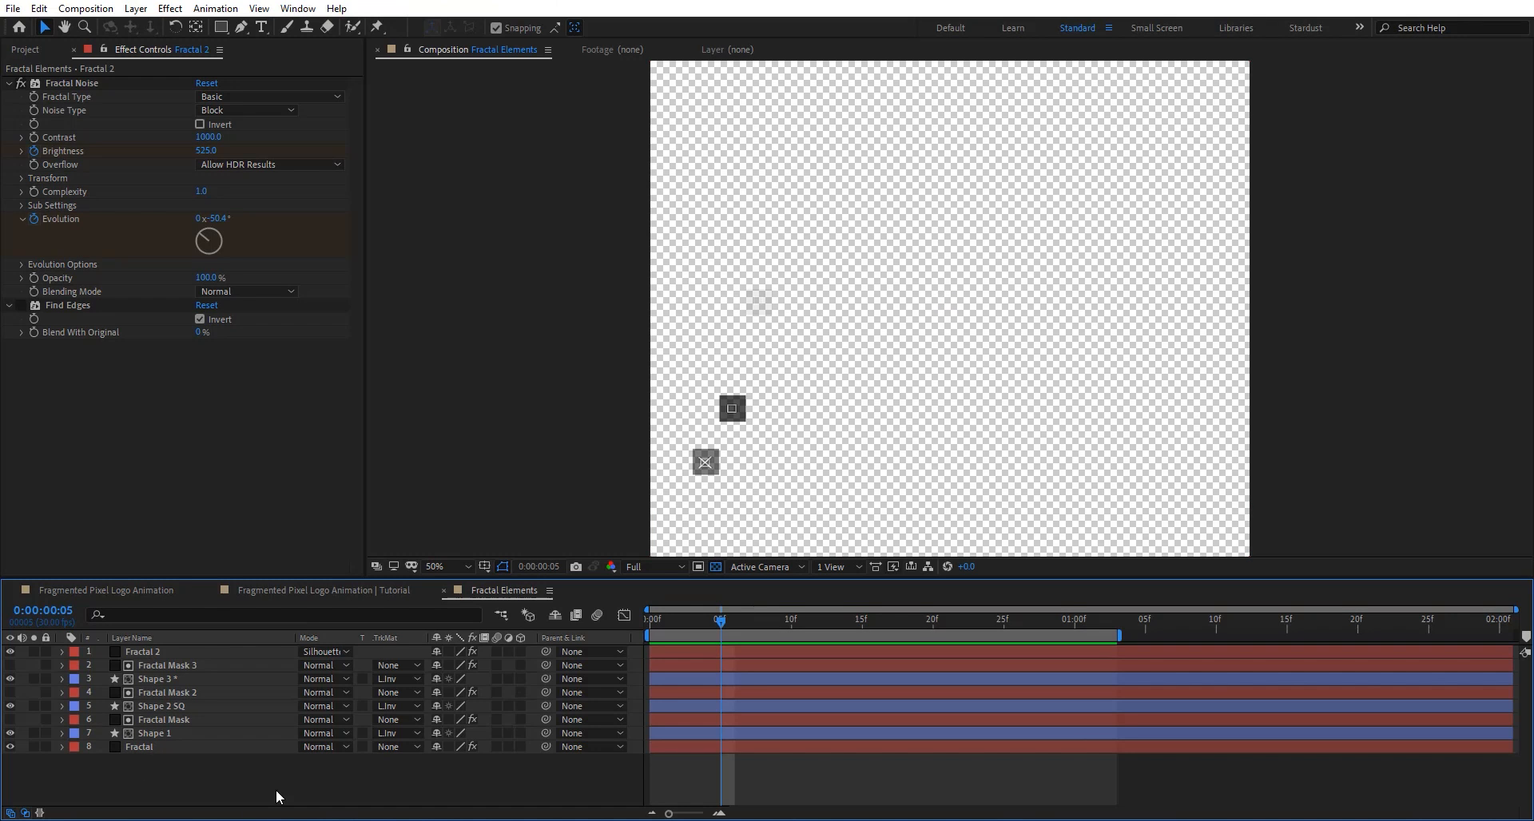
Close the Fractal Elements composition and add it as the top layer of the tutorial composition, starting at about 3:15.
left_click(443, 591)
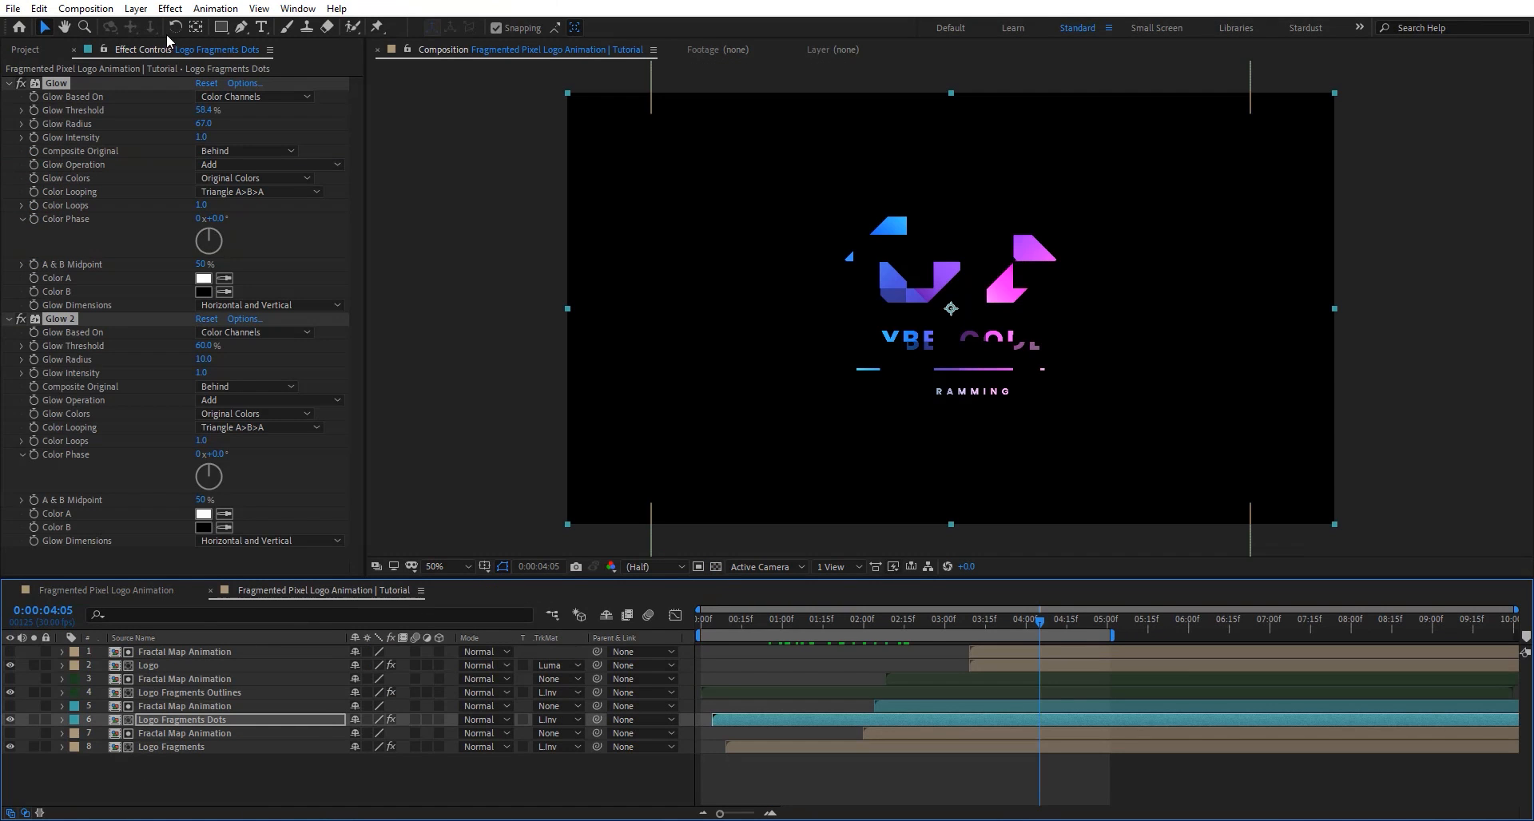
left_click(36, 50)
left_click_drag(136, 291, 206, 652)
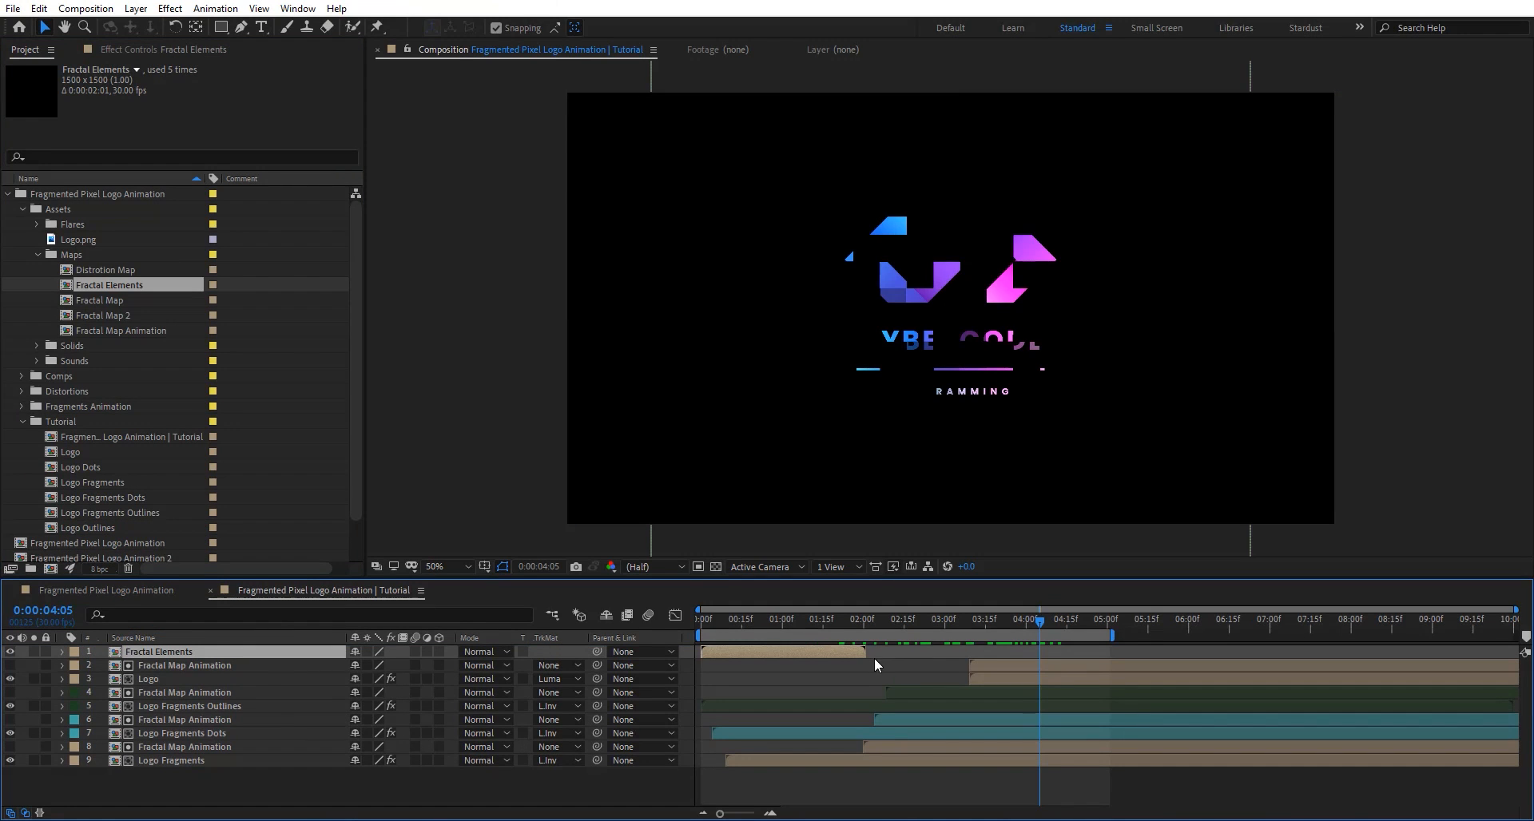
left_click_drag(846, 653, 1125, 655)
left_click_drag(1015, 621, 1018, 621)
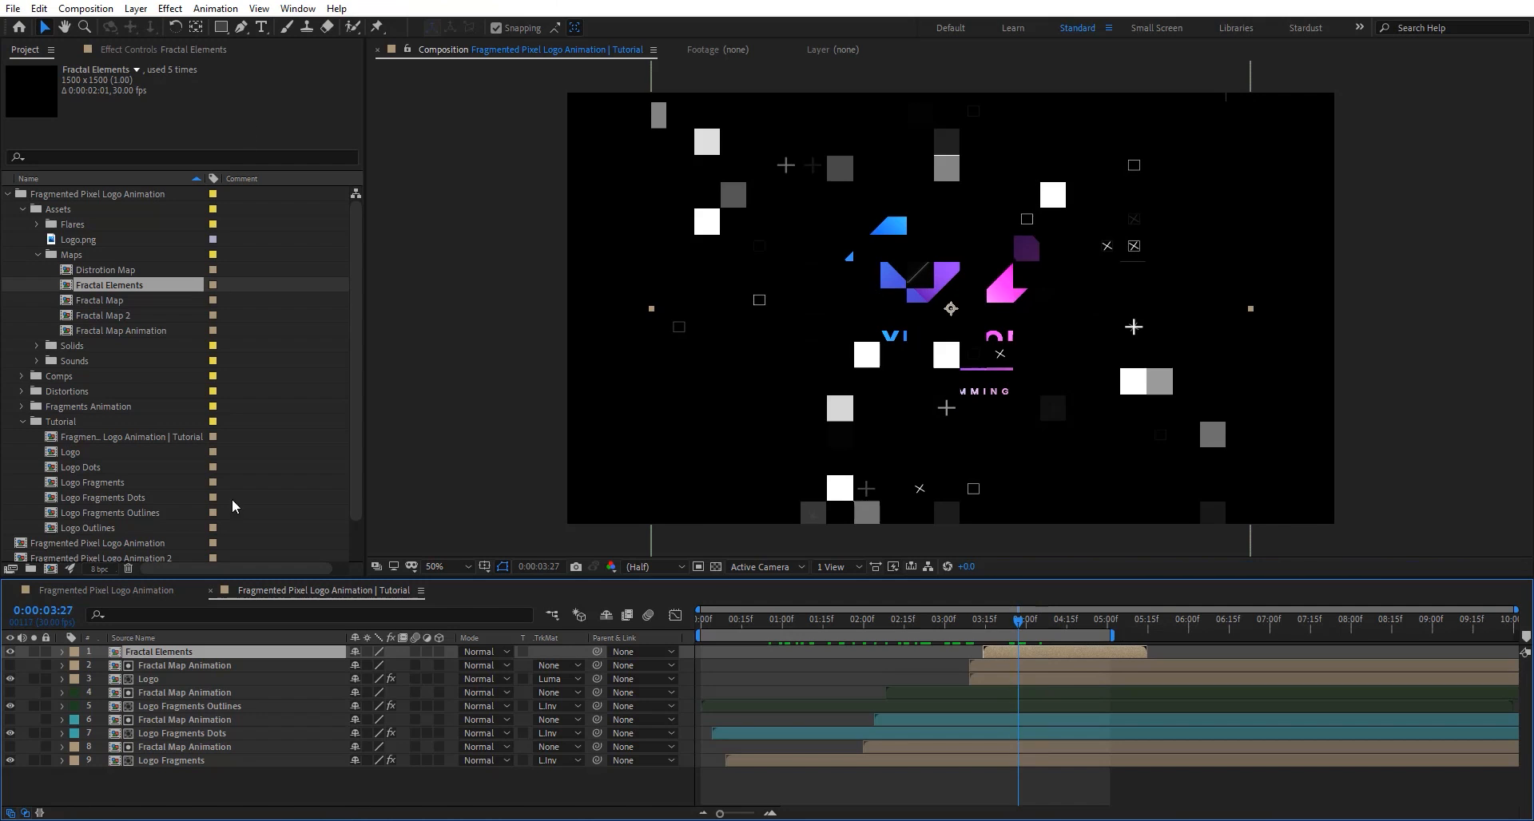
Create a white 1920 x 1080 px solid named Mask above the Fractal Elements layer.
left_click(341, 795)
key("ctrl+y")
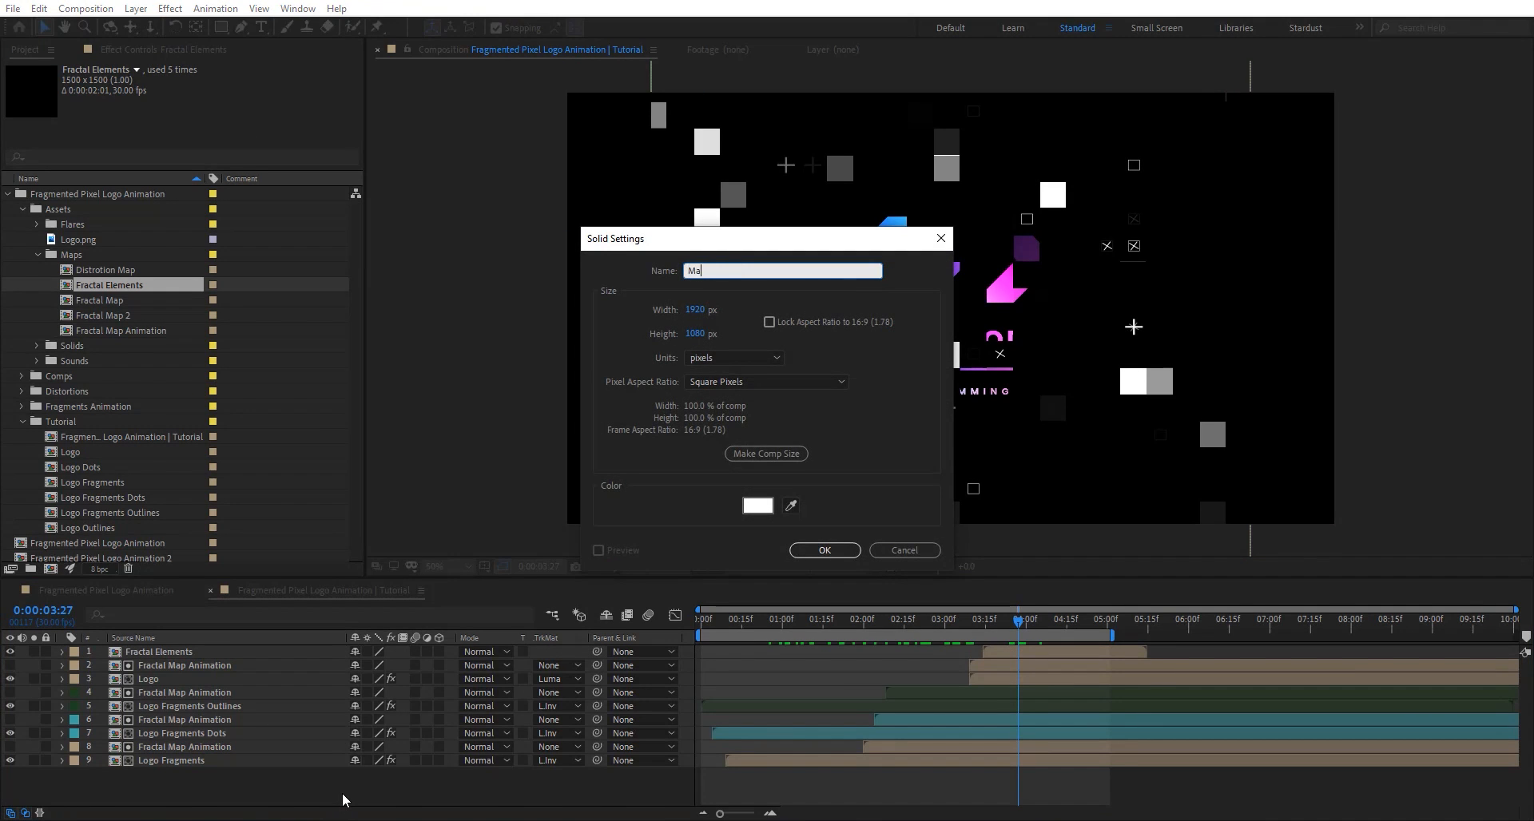
key("Return")
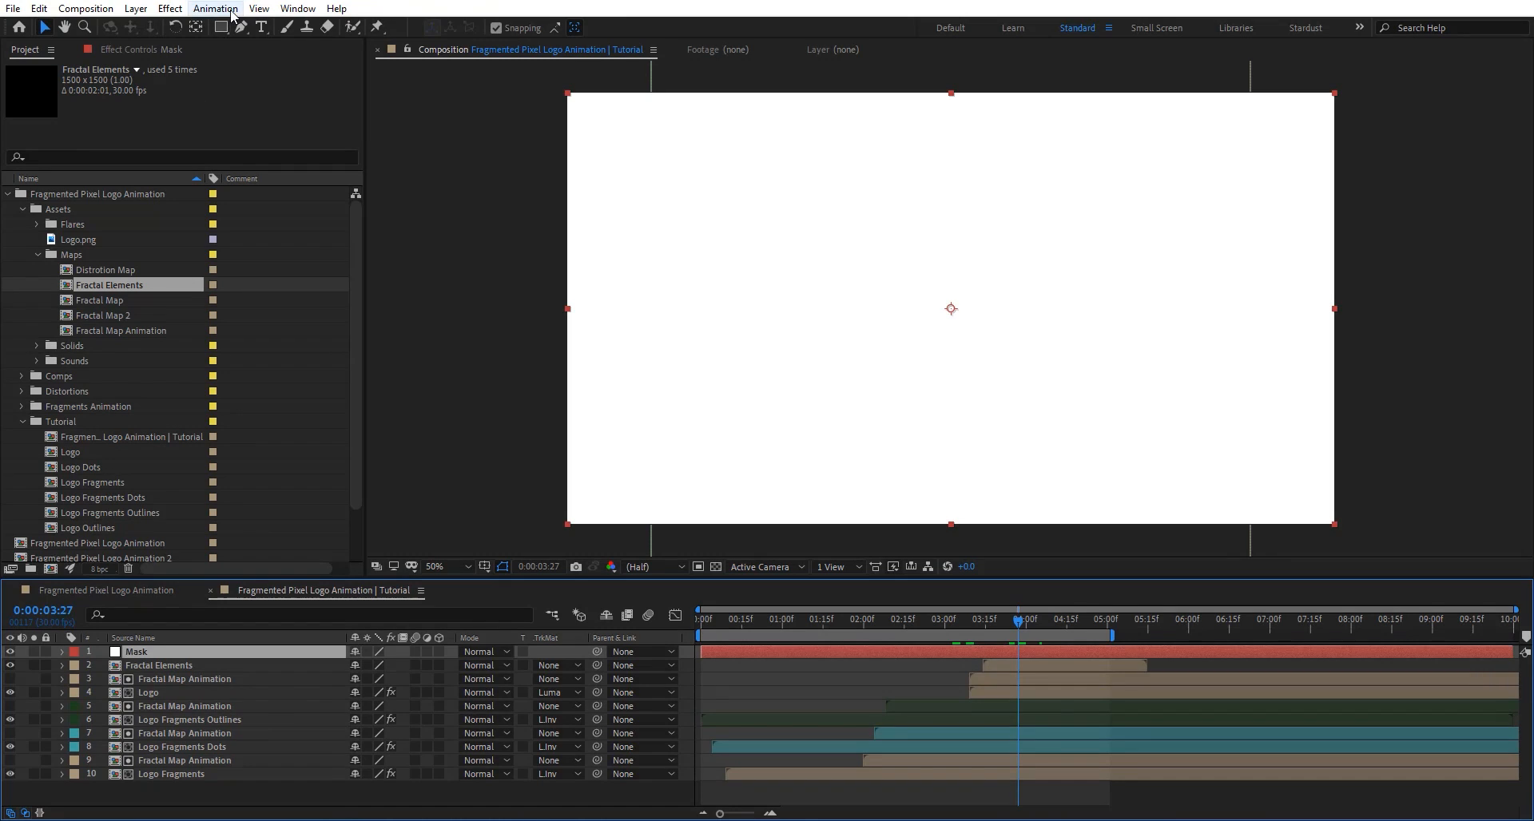
Draw a rectangular mask around the logo area on the Mask solid and centre it in the composition.
left_click(225, 26)
left_click_drag(729, 174, 1243, 449)
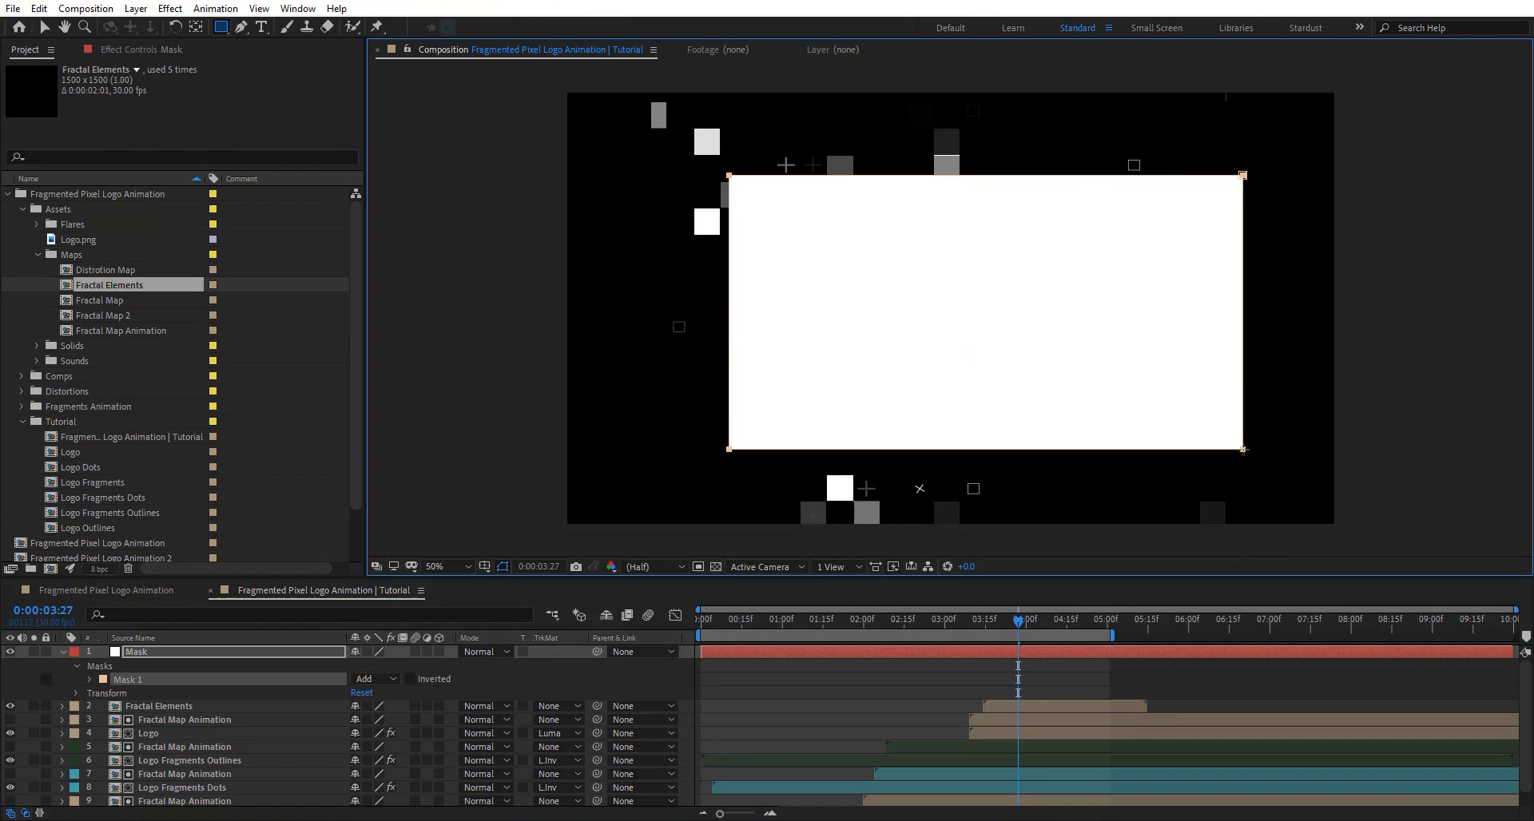
key("ctrl+Home")
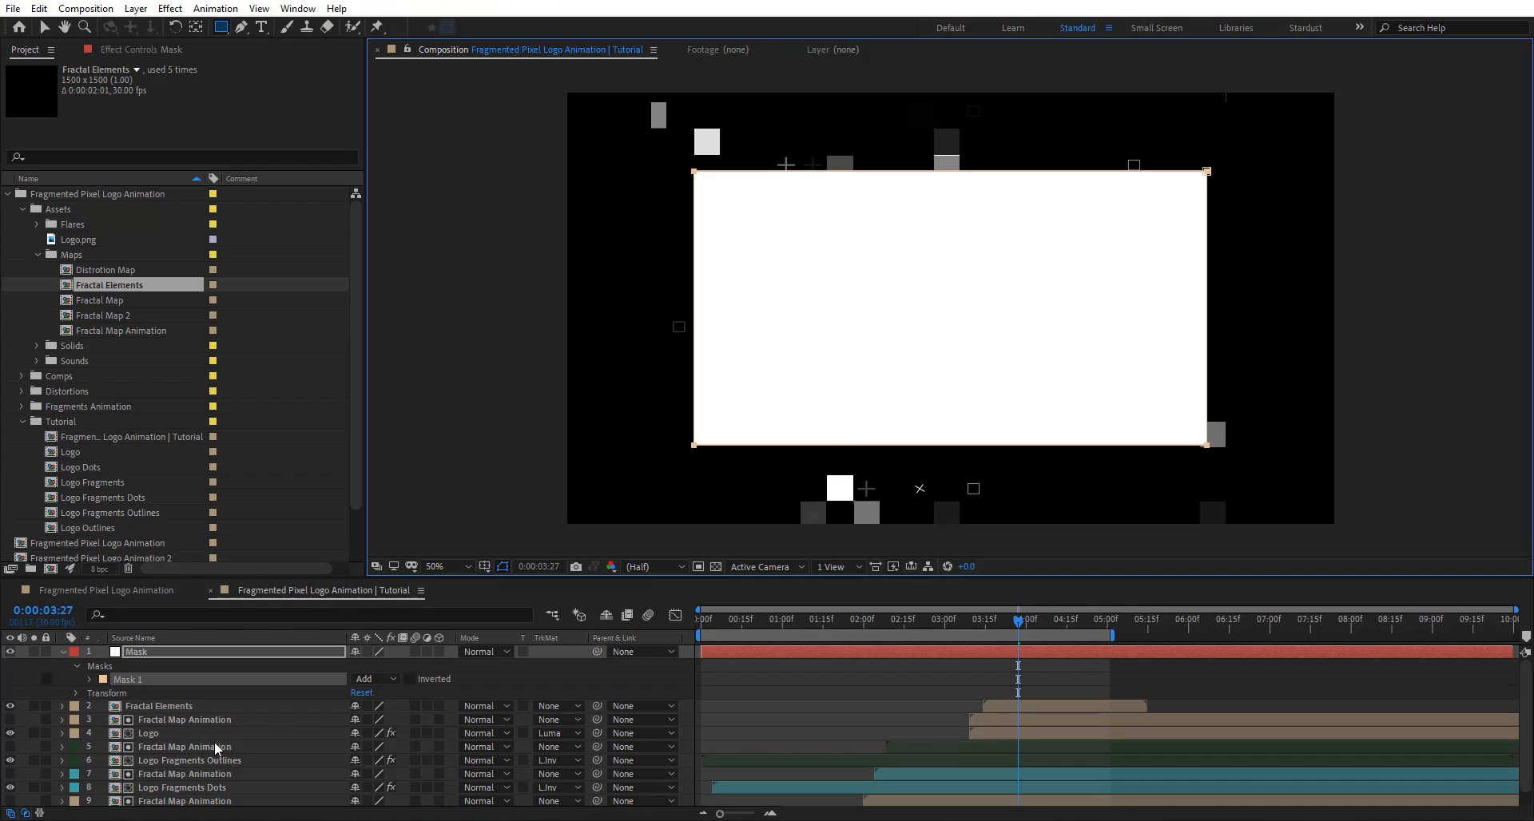
Set the Fractal Elements layer's track matte to Alpha Matte "Mask".
left_click(266, 706)
left_click(471, 706)
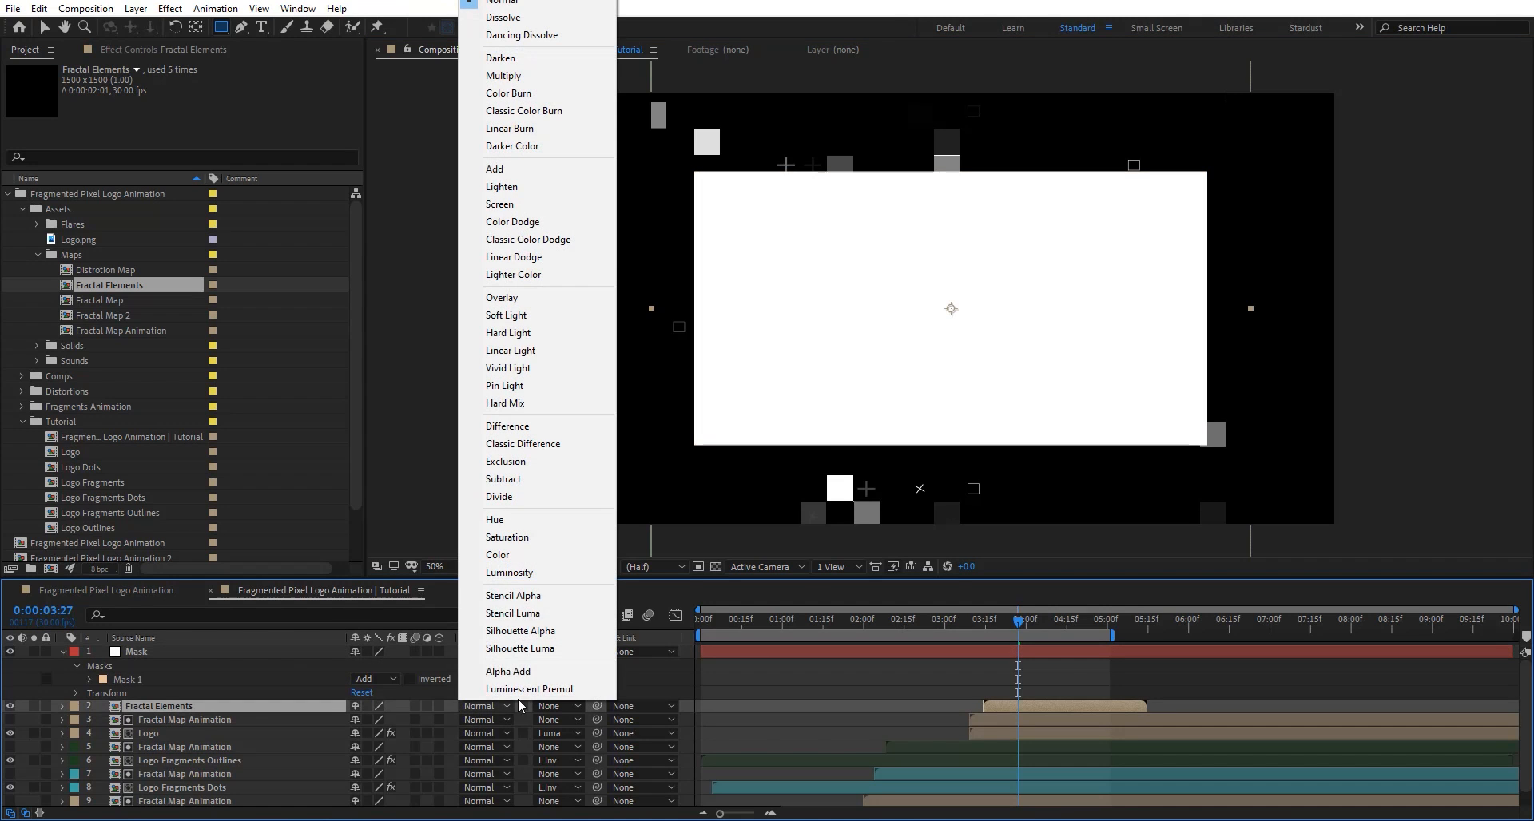
left_click(551, 706)
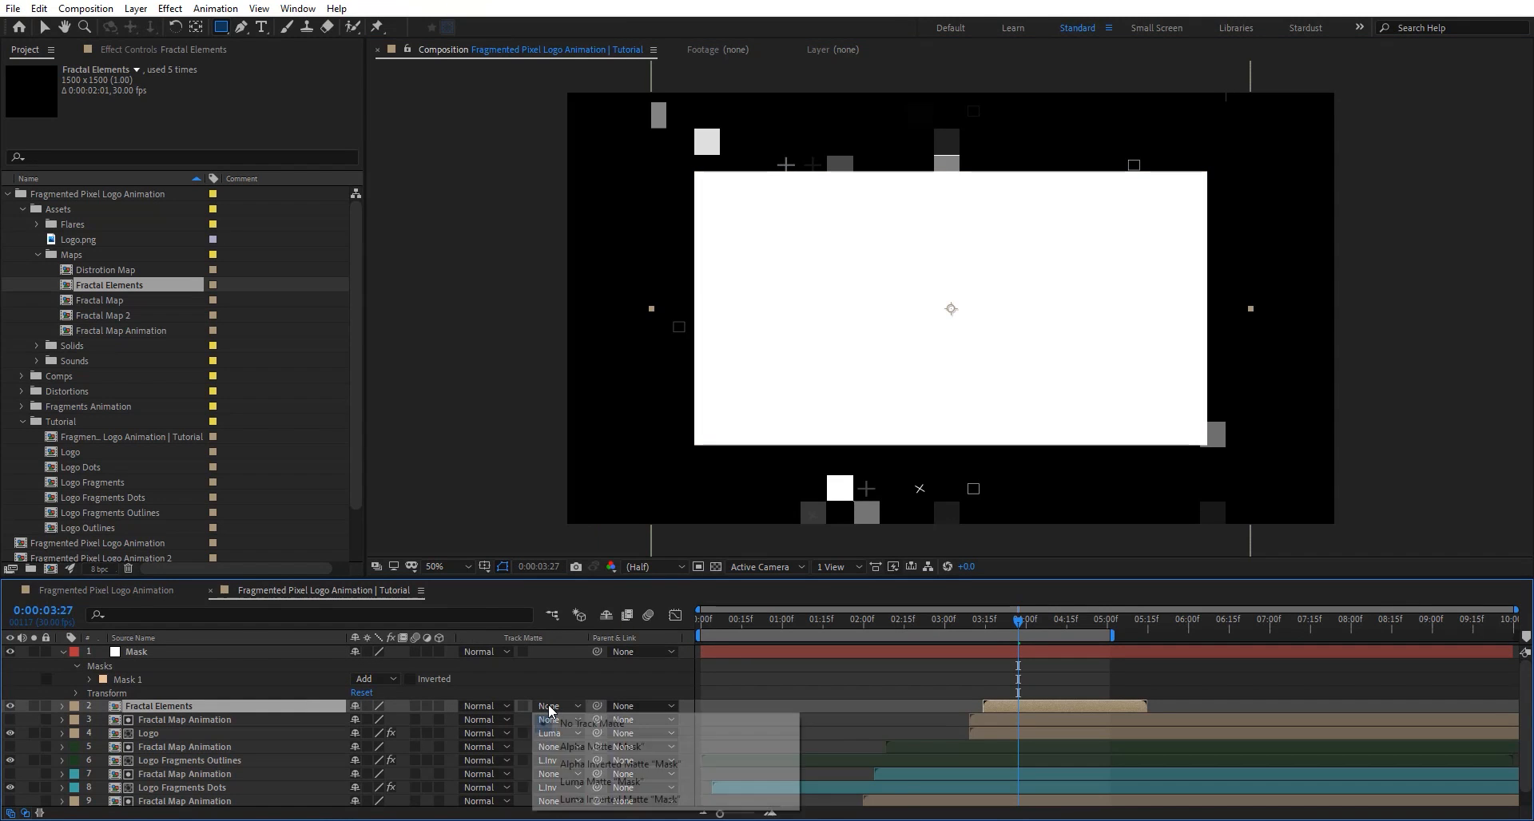
left_click(551, 707)
left_click(563, 746)
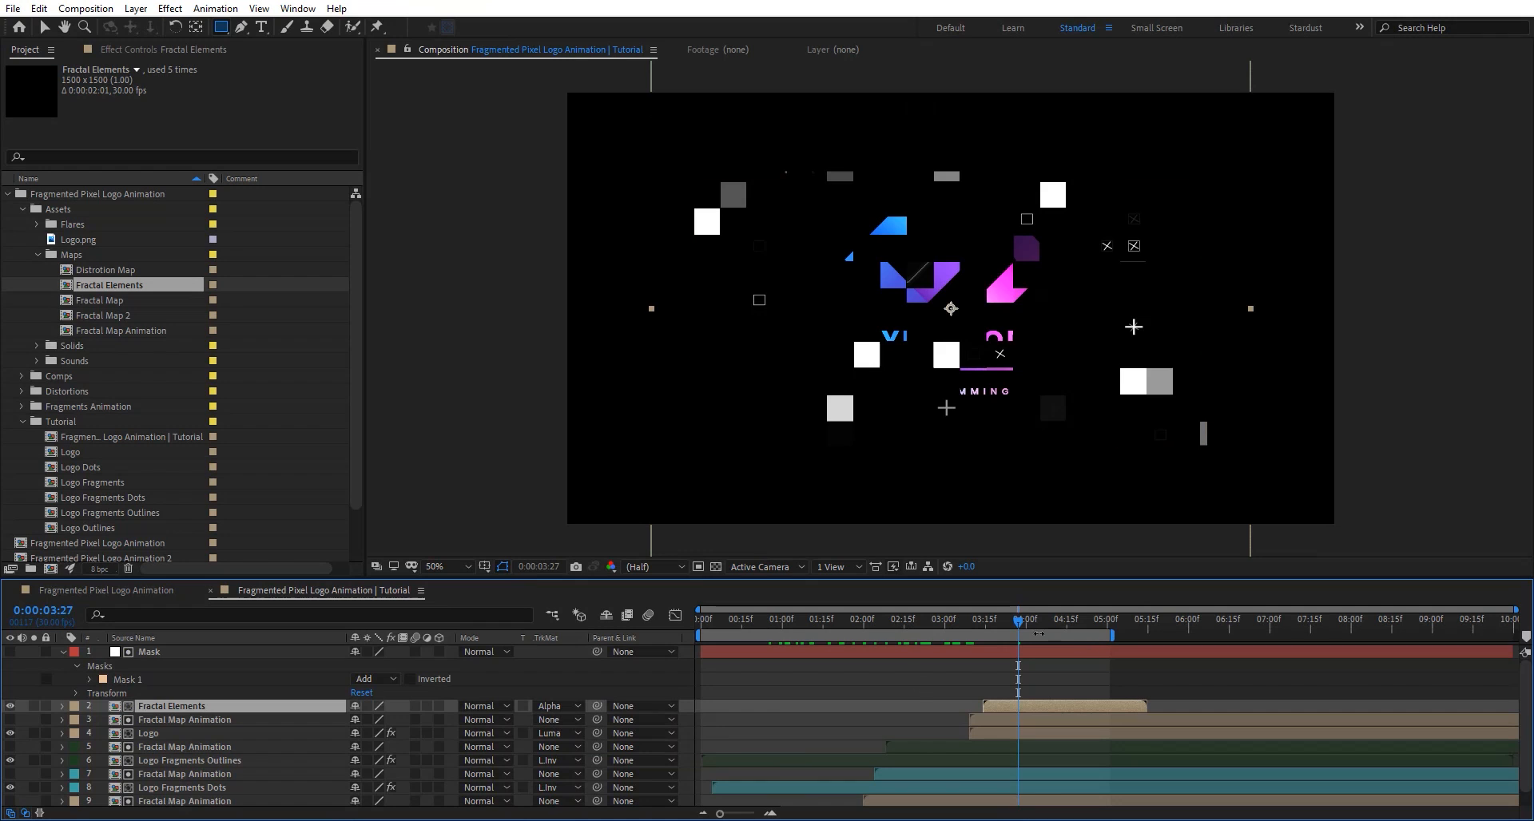
Extend the work area to the end of the Fractal Elements layer and preview the whole animation.
left_click_drag(1021, 623, 844, 618)
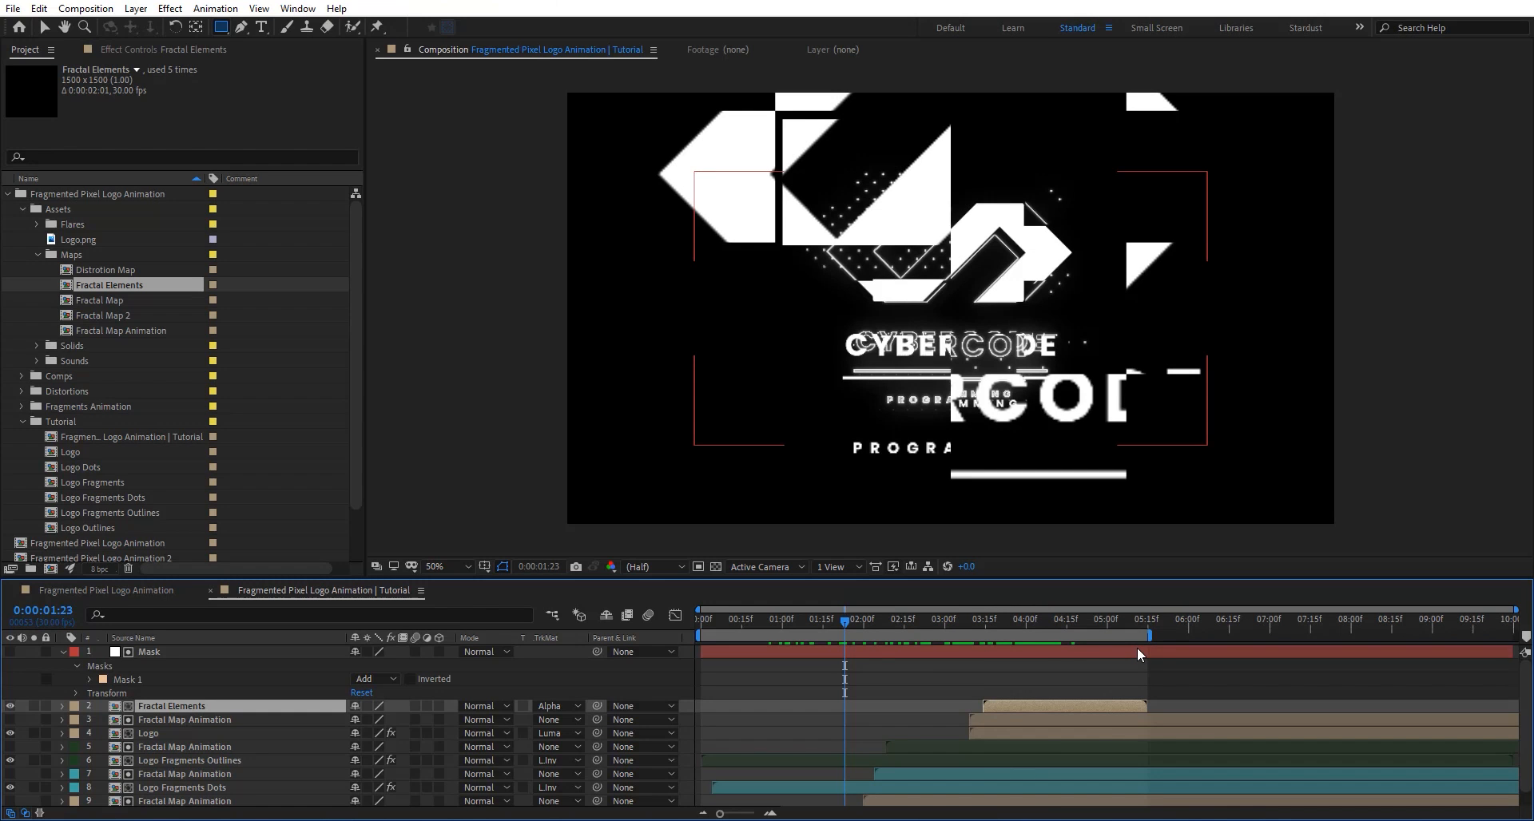
key("space")
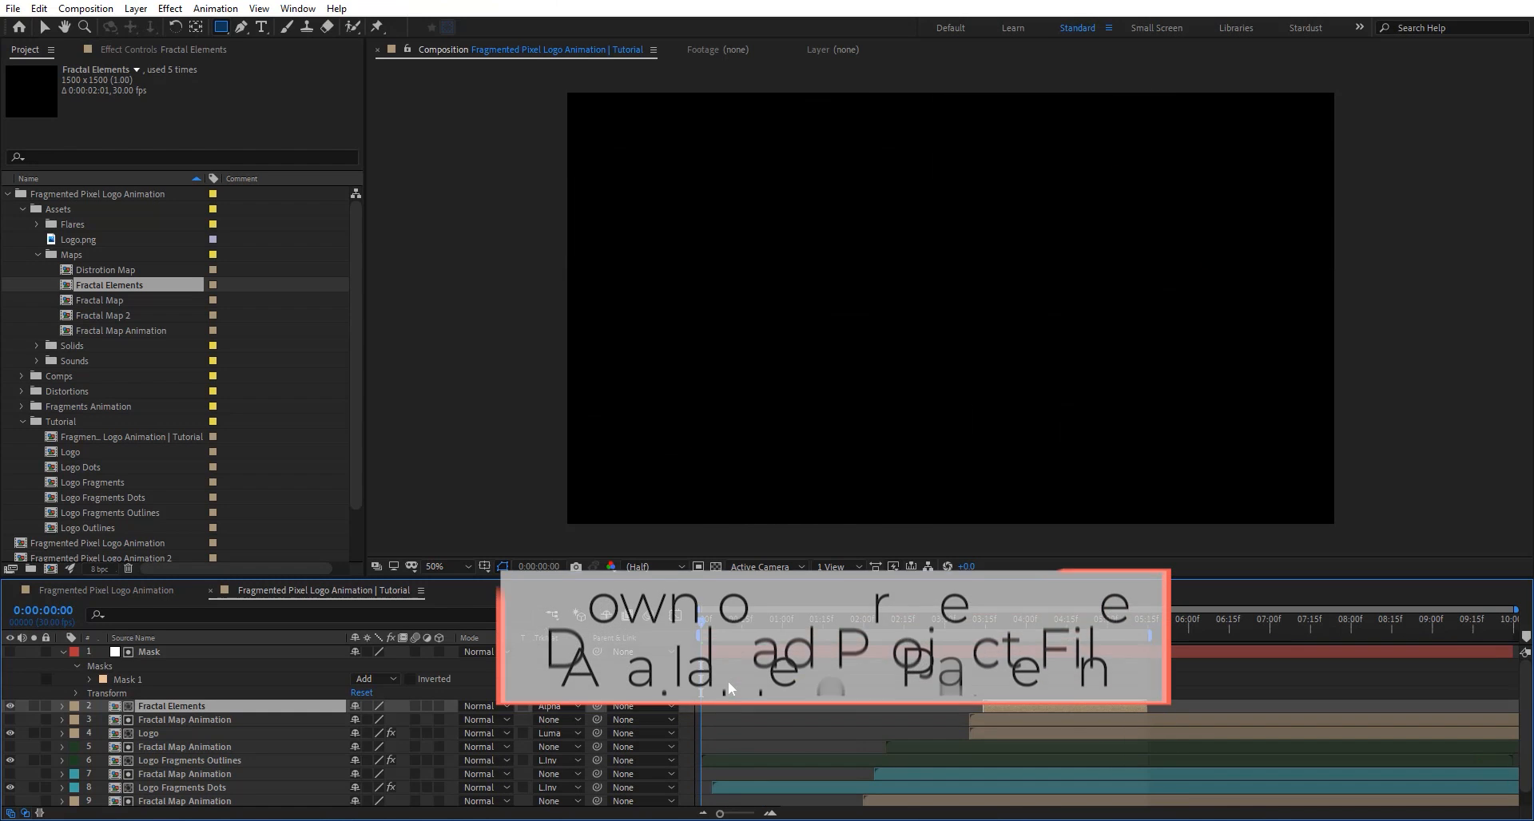
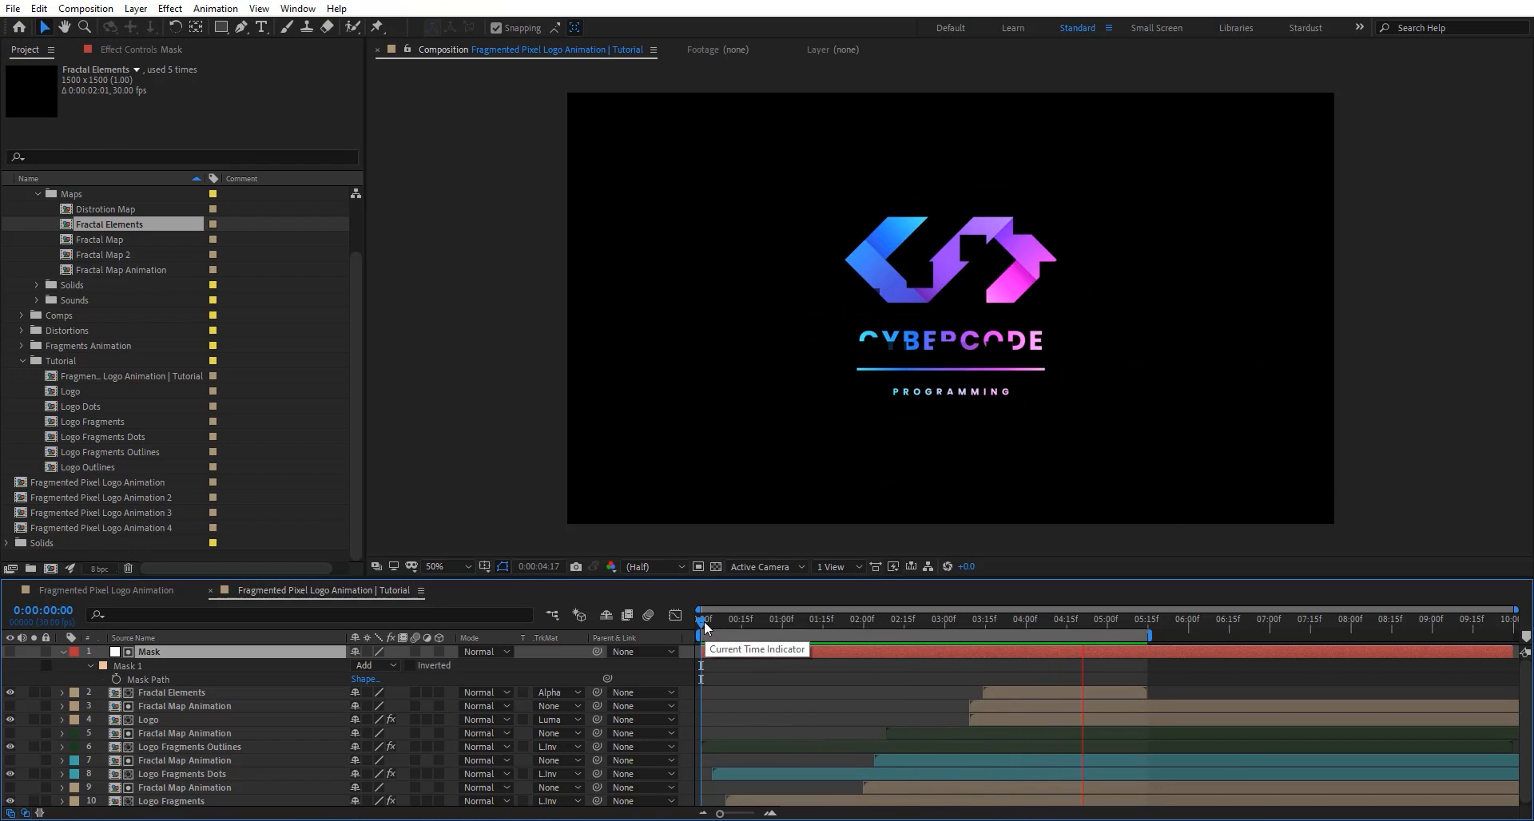
Create a two-node camera named Camera 1 with the 50mm preset.
right_click(679, 669)
mouse_move(847, 495)
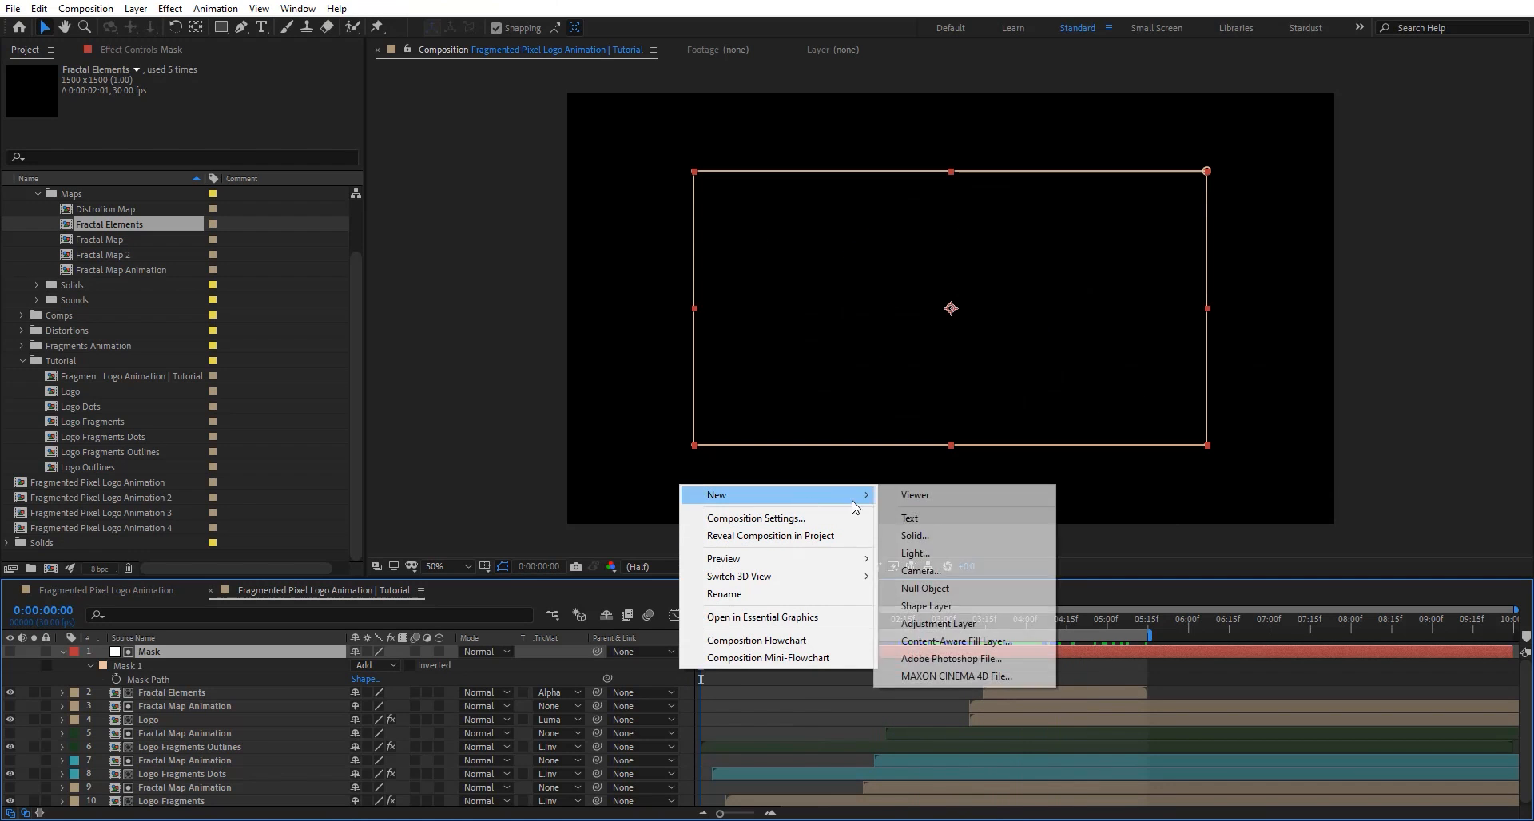
left_click(981, 568)
left_click(922, 582)
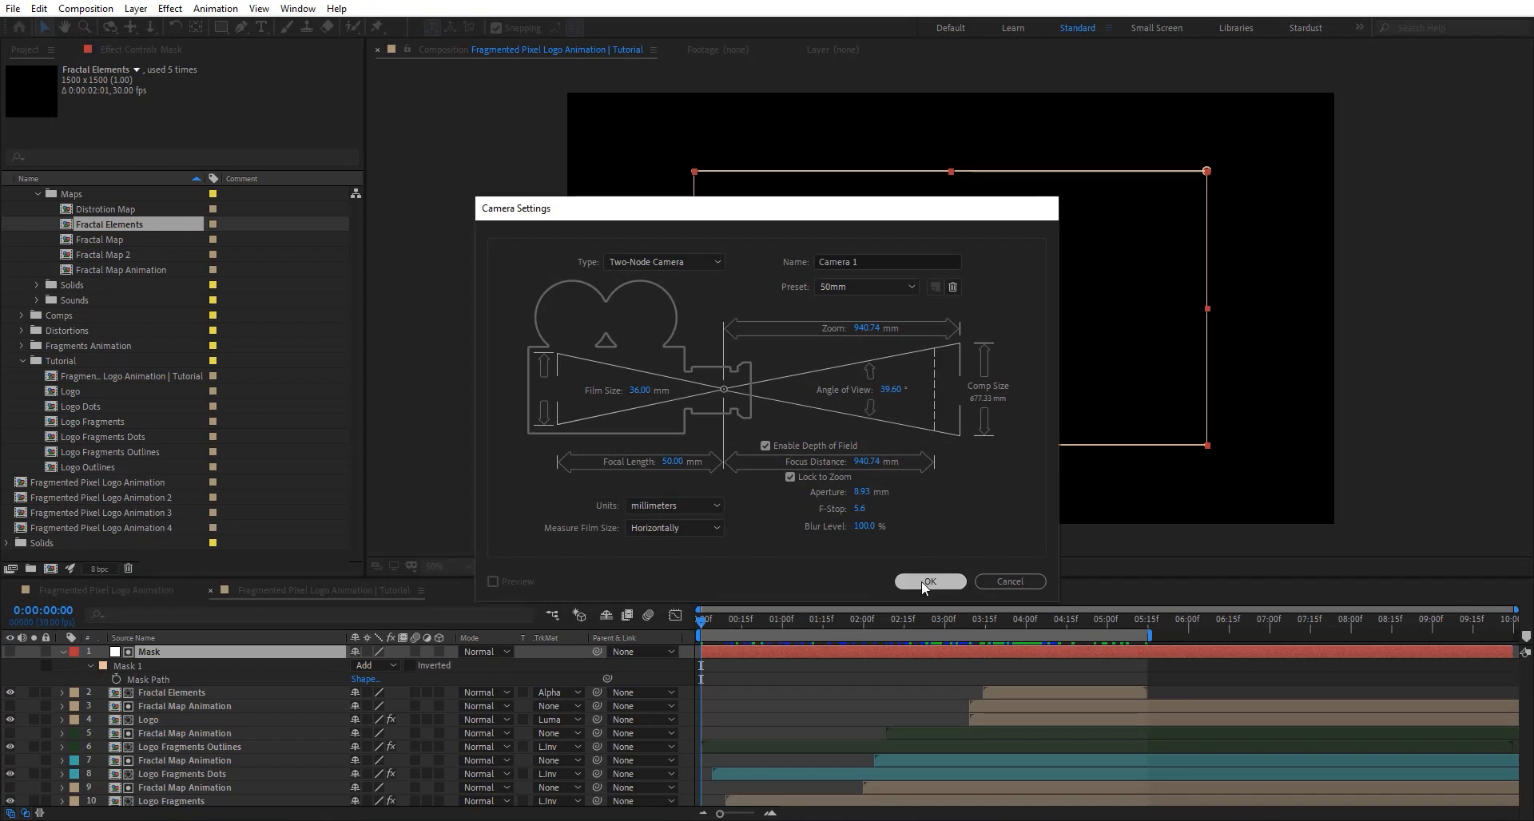
Turn the Logo Fragments, Logo Fragments Dots and Logo Fragments Outlines layers into 3D layers.
left_click(224, 799)
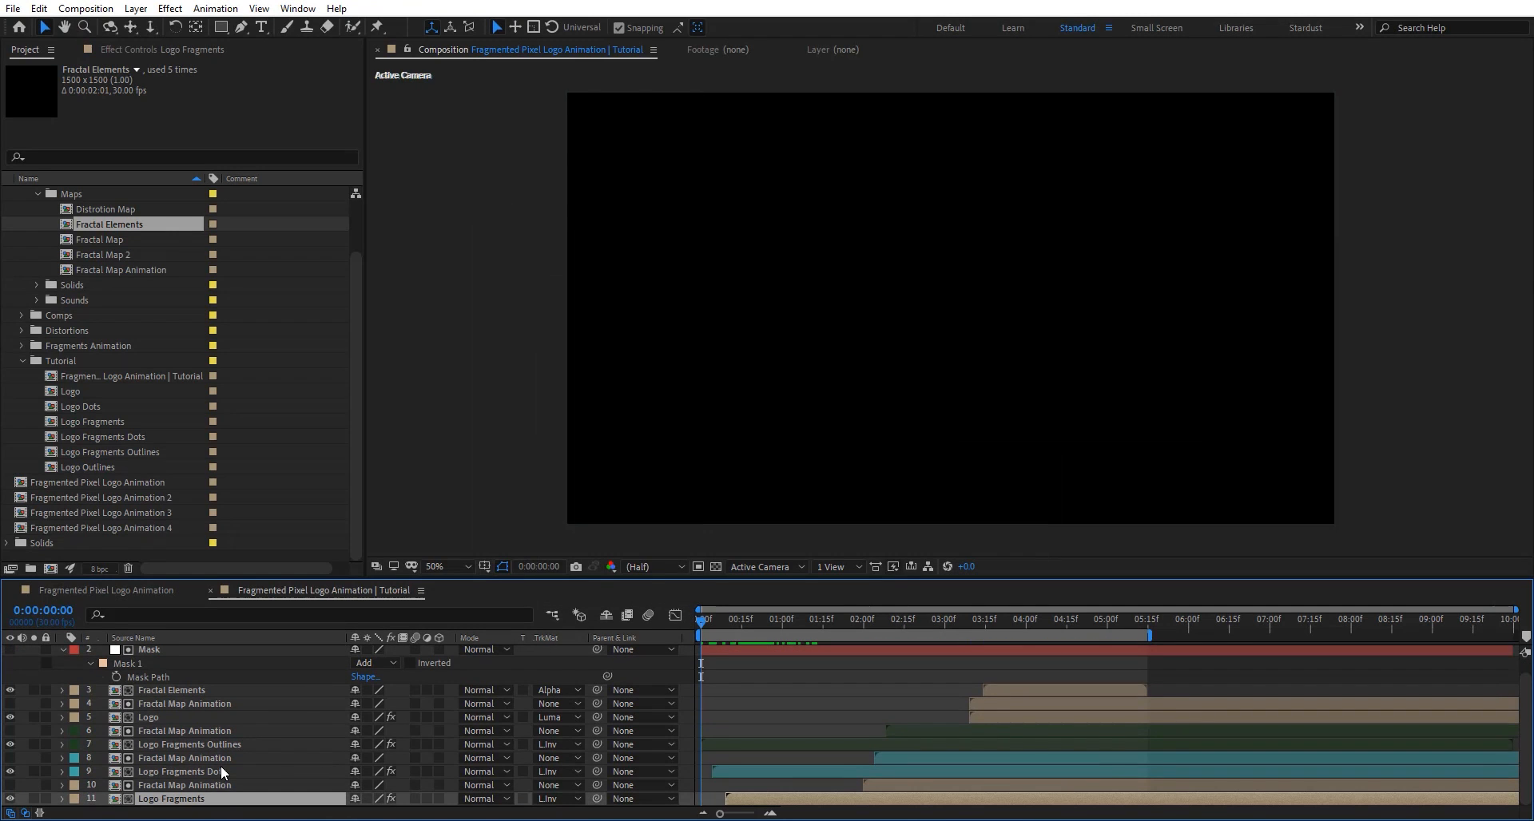
left_click(226, 771, "ctrl")
left_click(229, 745, "ctrl")
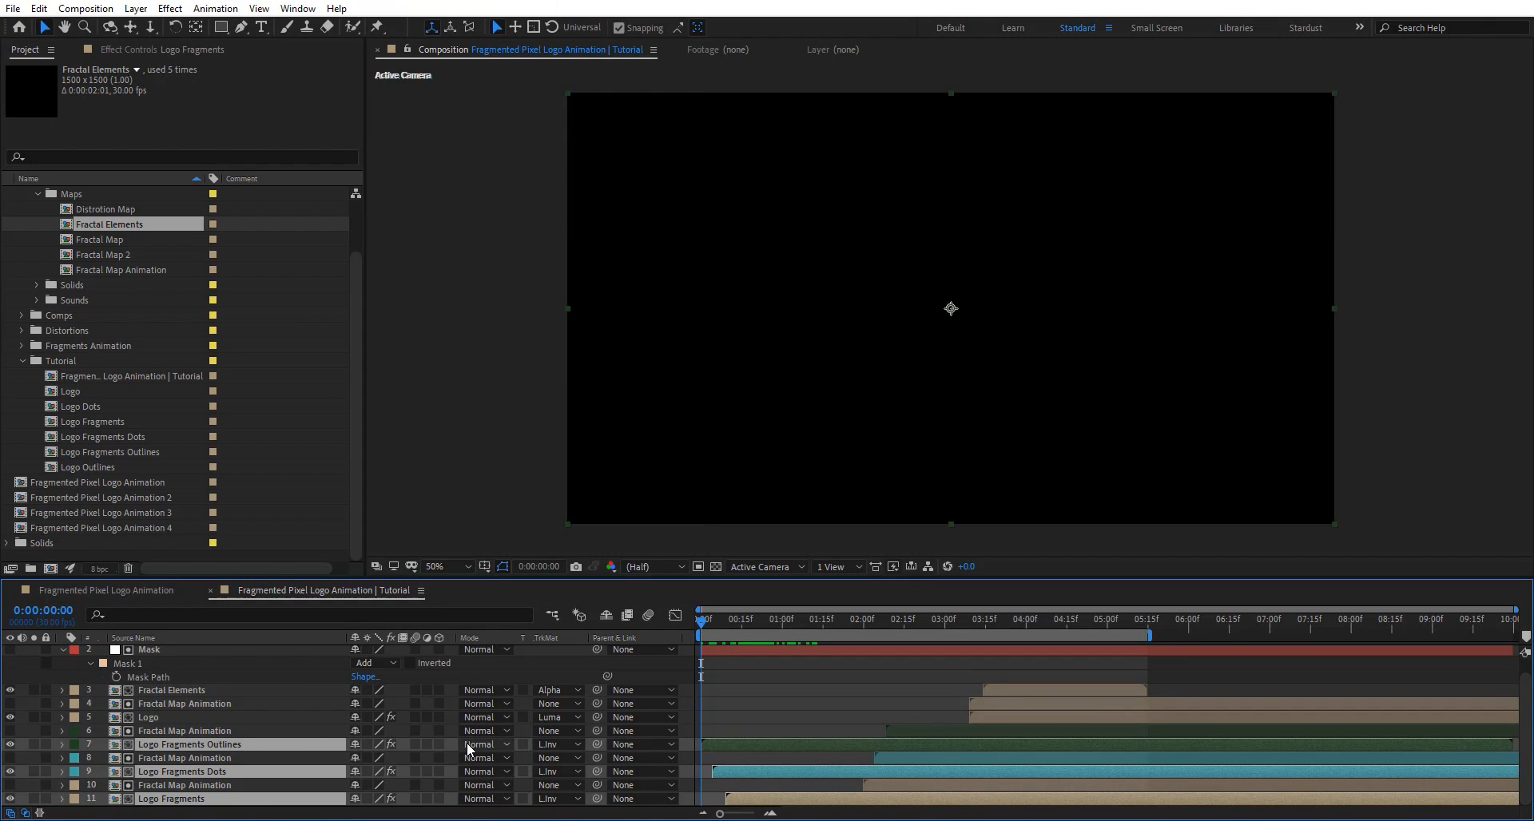
scroll(703, 678, "up", 1)
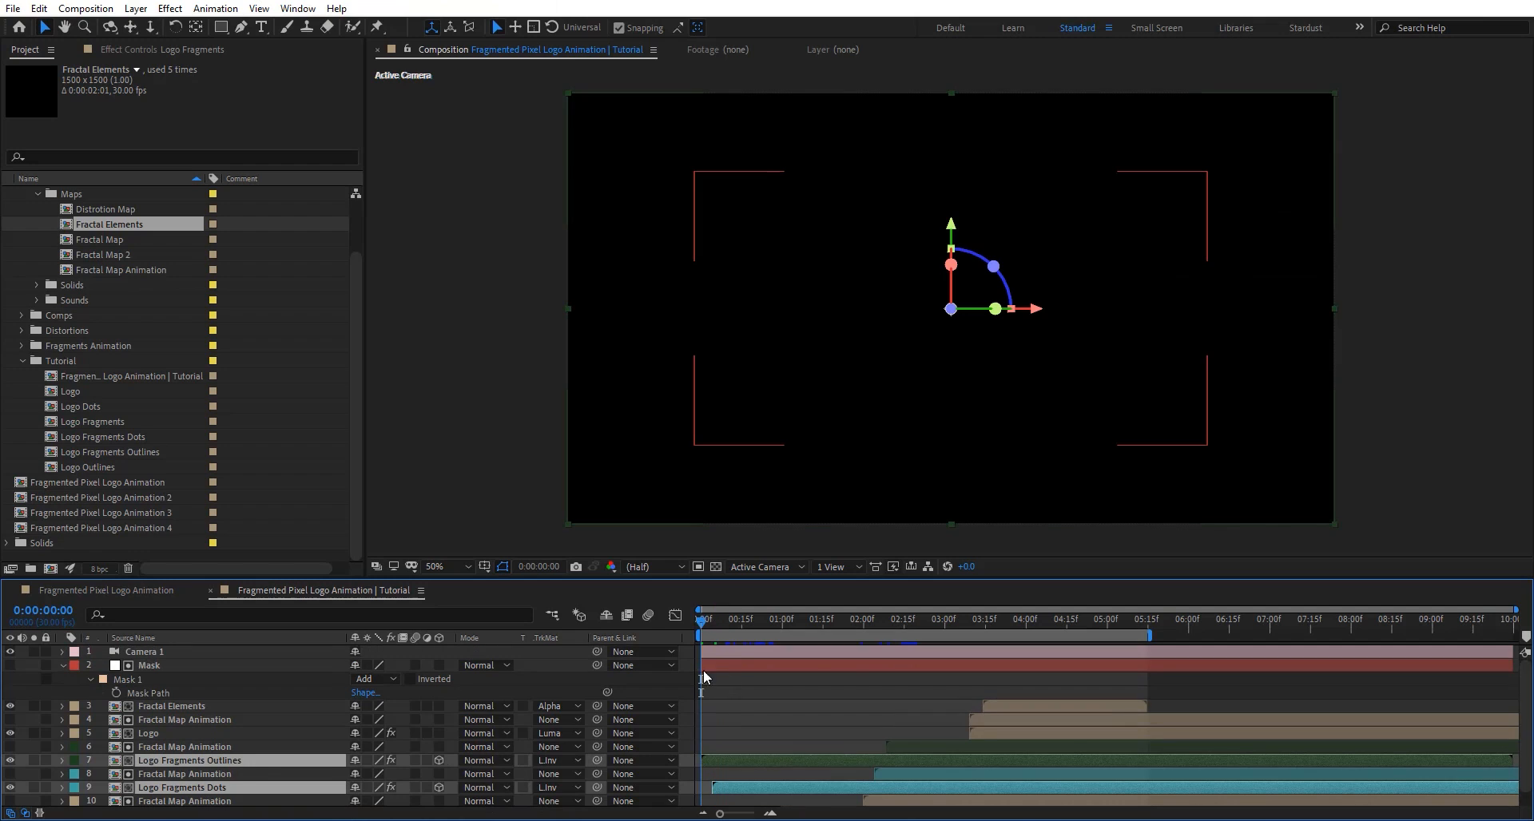
Enable keyframing for Camera 1's Point of Interest and Position at 0:00.
left_click(63, 652)
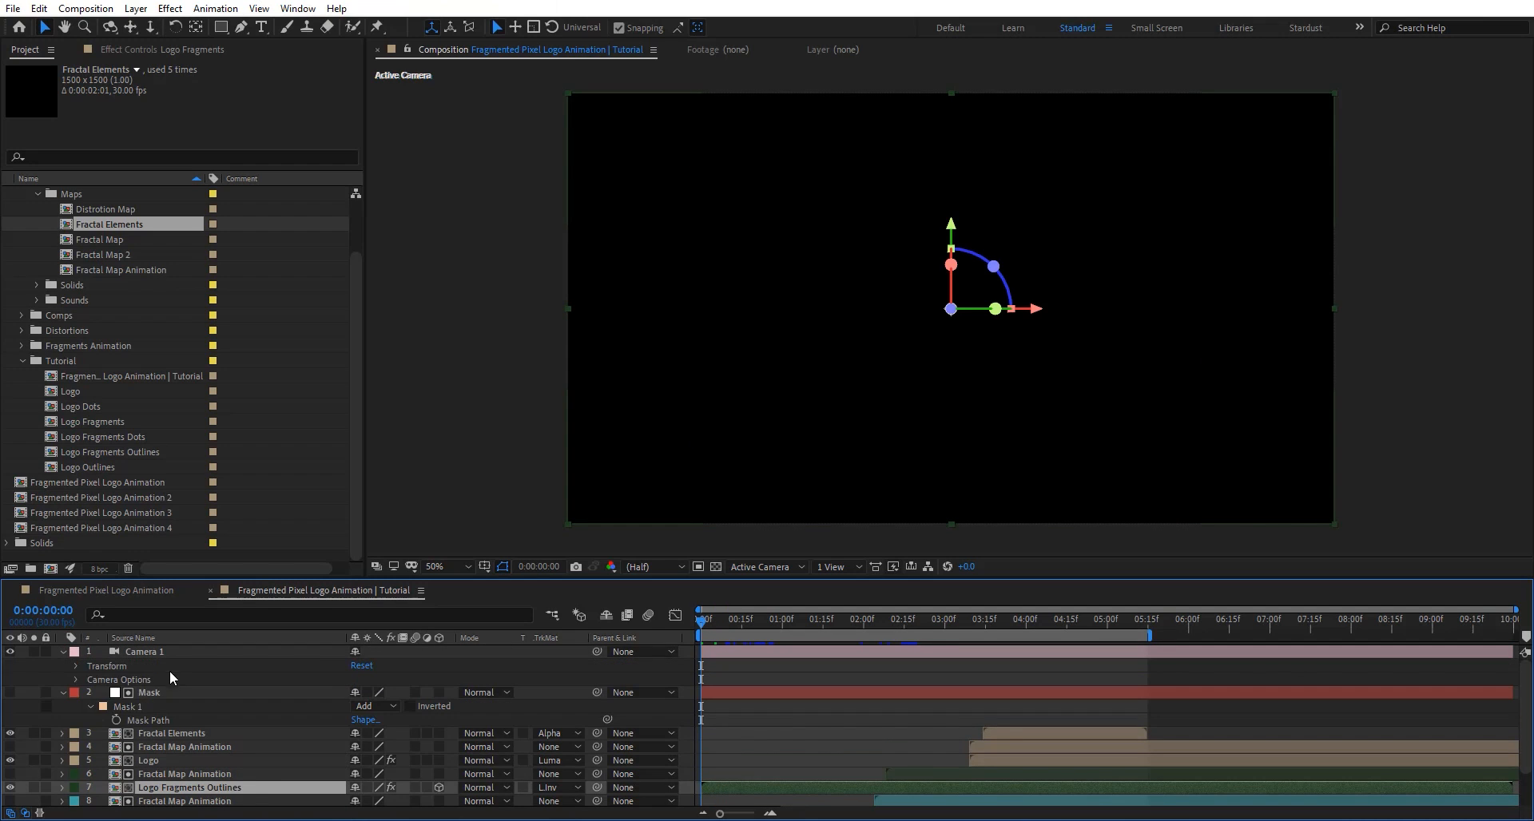
left_click(77, 666)
left_click(102, 679)
left_click(103, 693)
Shift both camera keyframes to about 2 seconds and dolly the camera at 0:00 to about 955.6, 565.2, -2247.4.
left_click(778, 653)
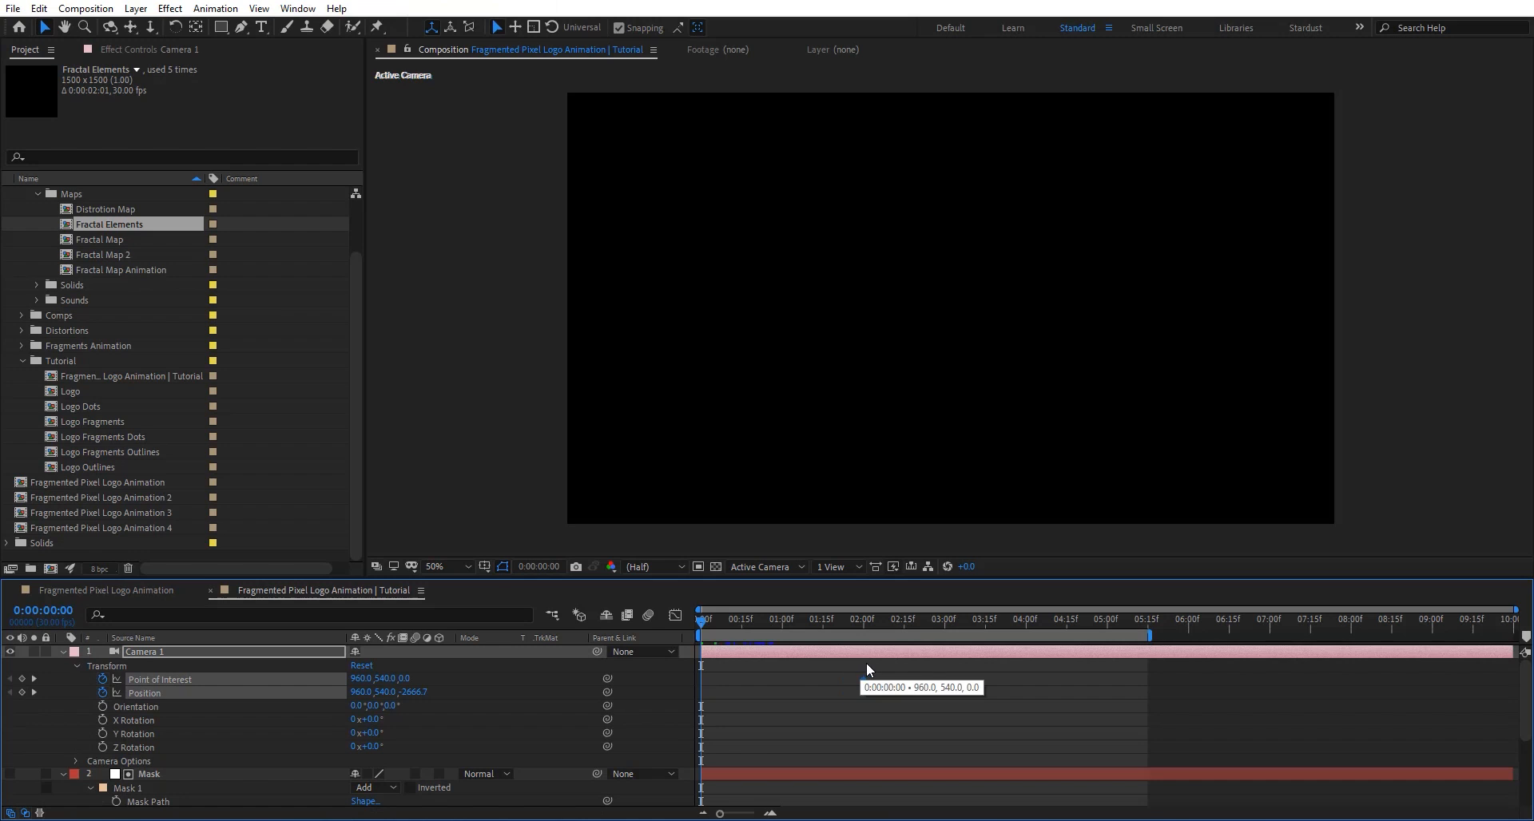
left_click_drag(868, 668, 868, 669)
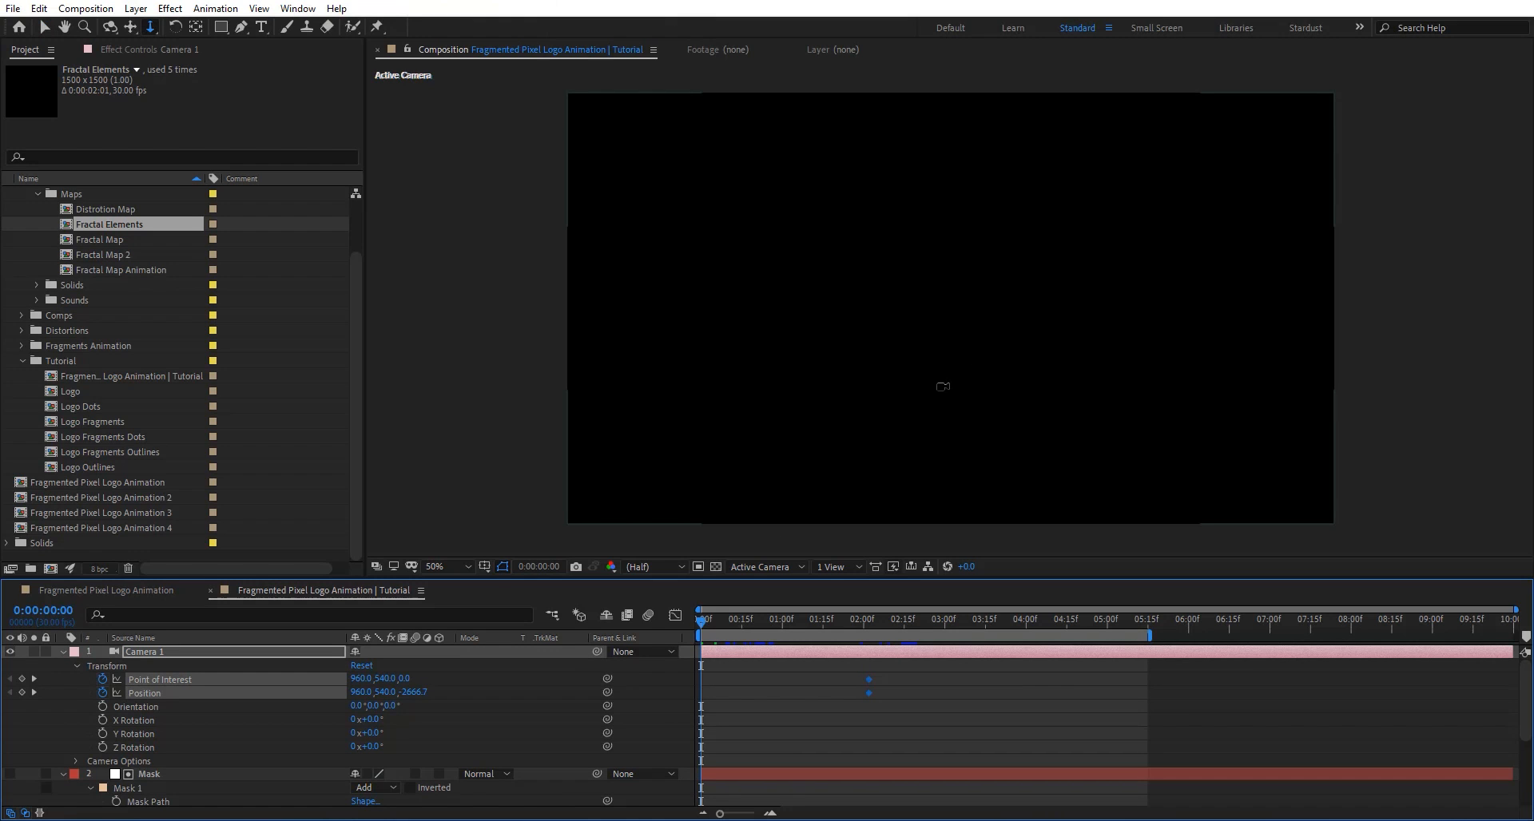
left_click_drag(943, 387, 953, 289)
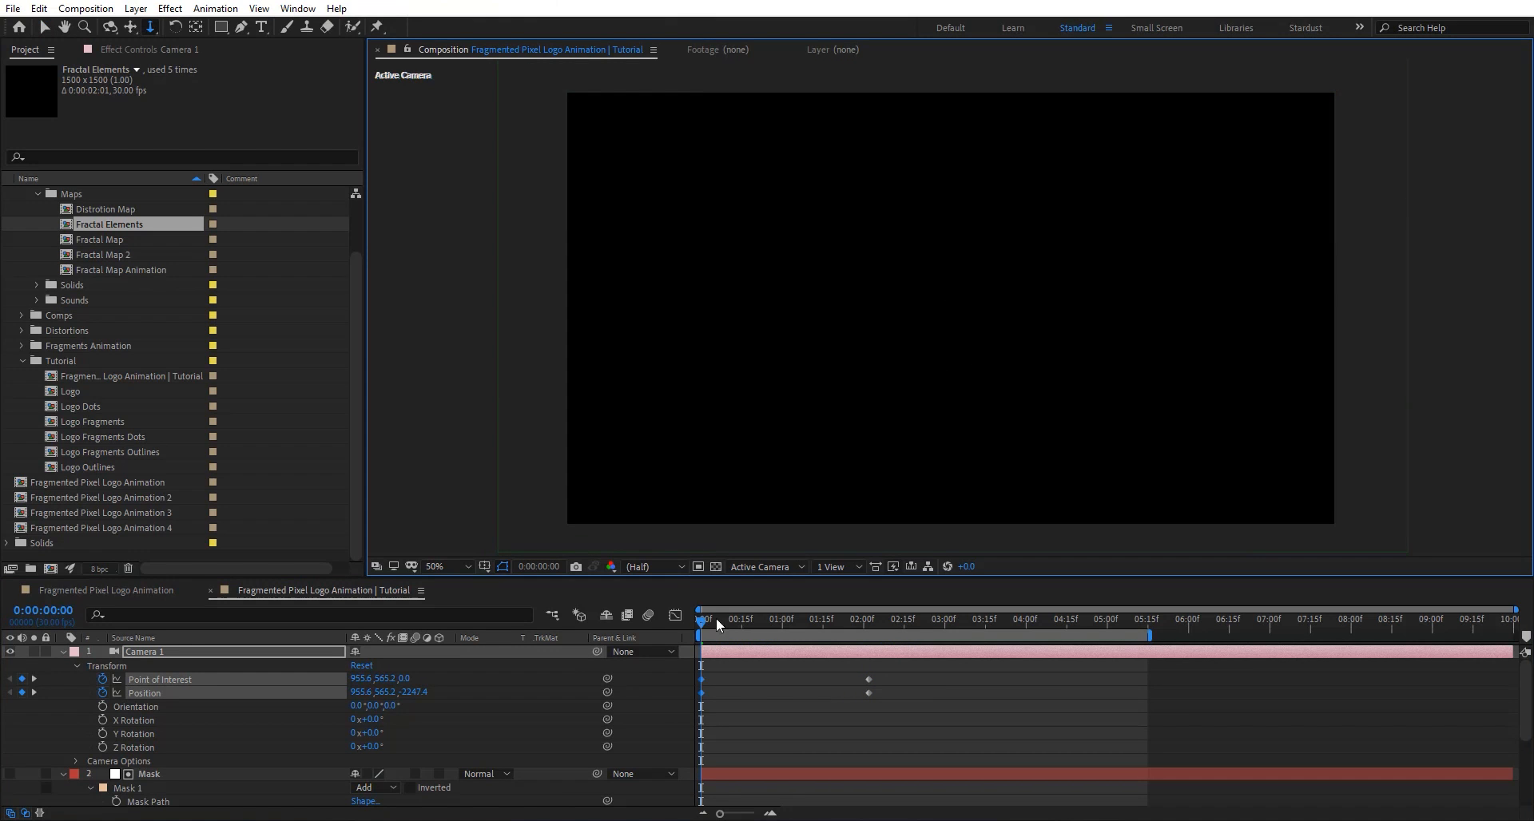
Apply easing to Camera 1's Point of Interest and Position end keyframes at 0:00:02:02 and check the camera move.
left_click_drag(716, 621, 869, 620)
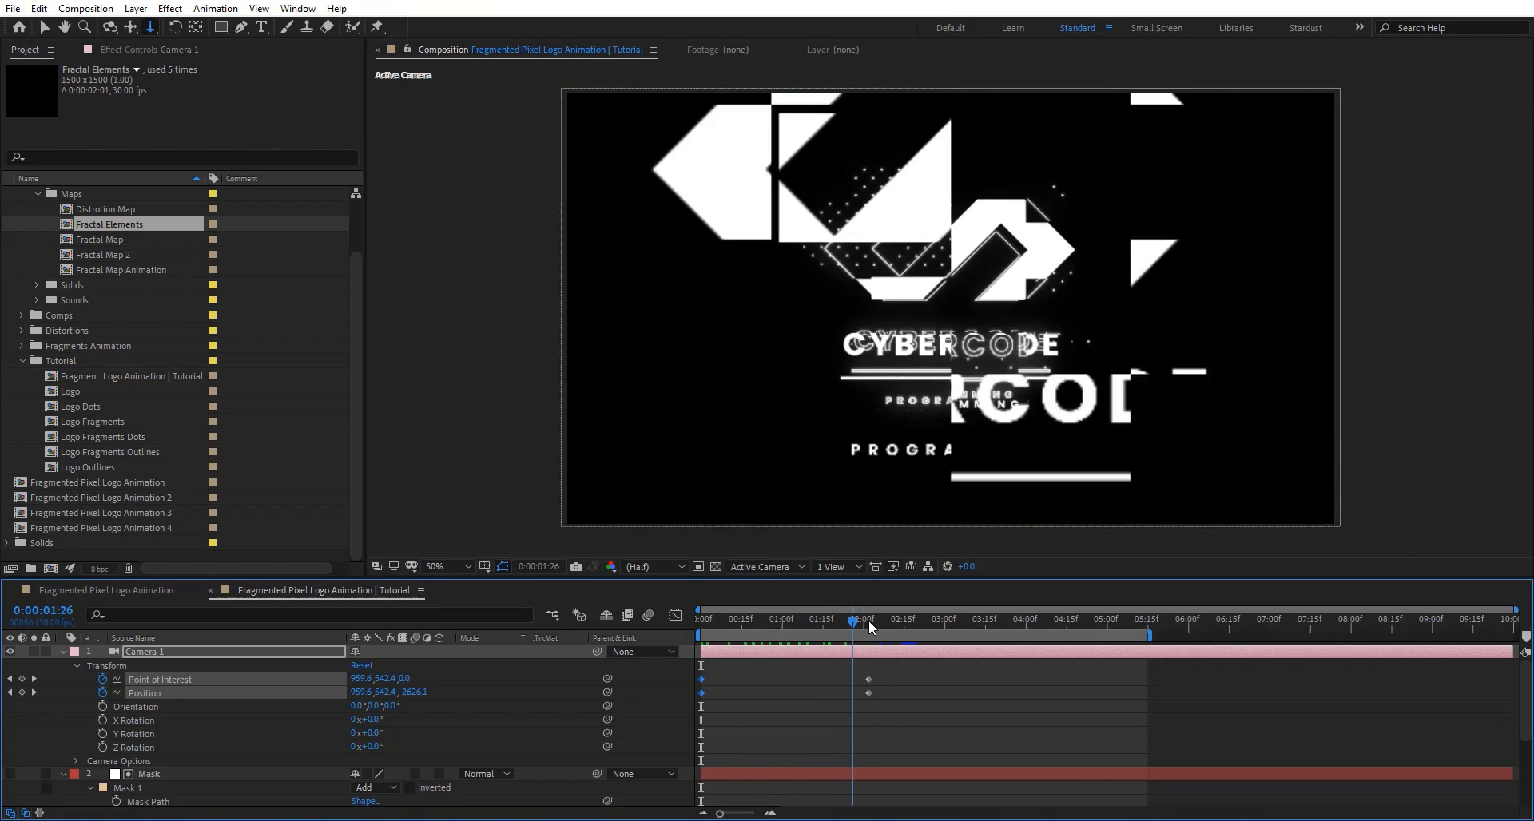
left_click_drag(925, 323, 928, 348)
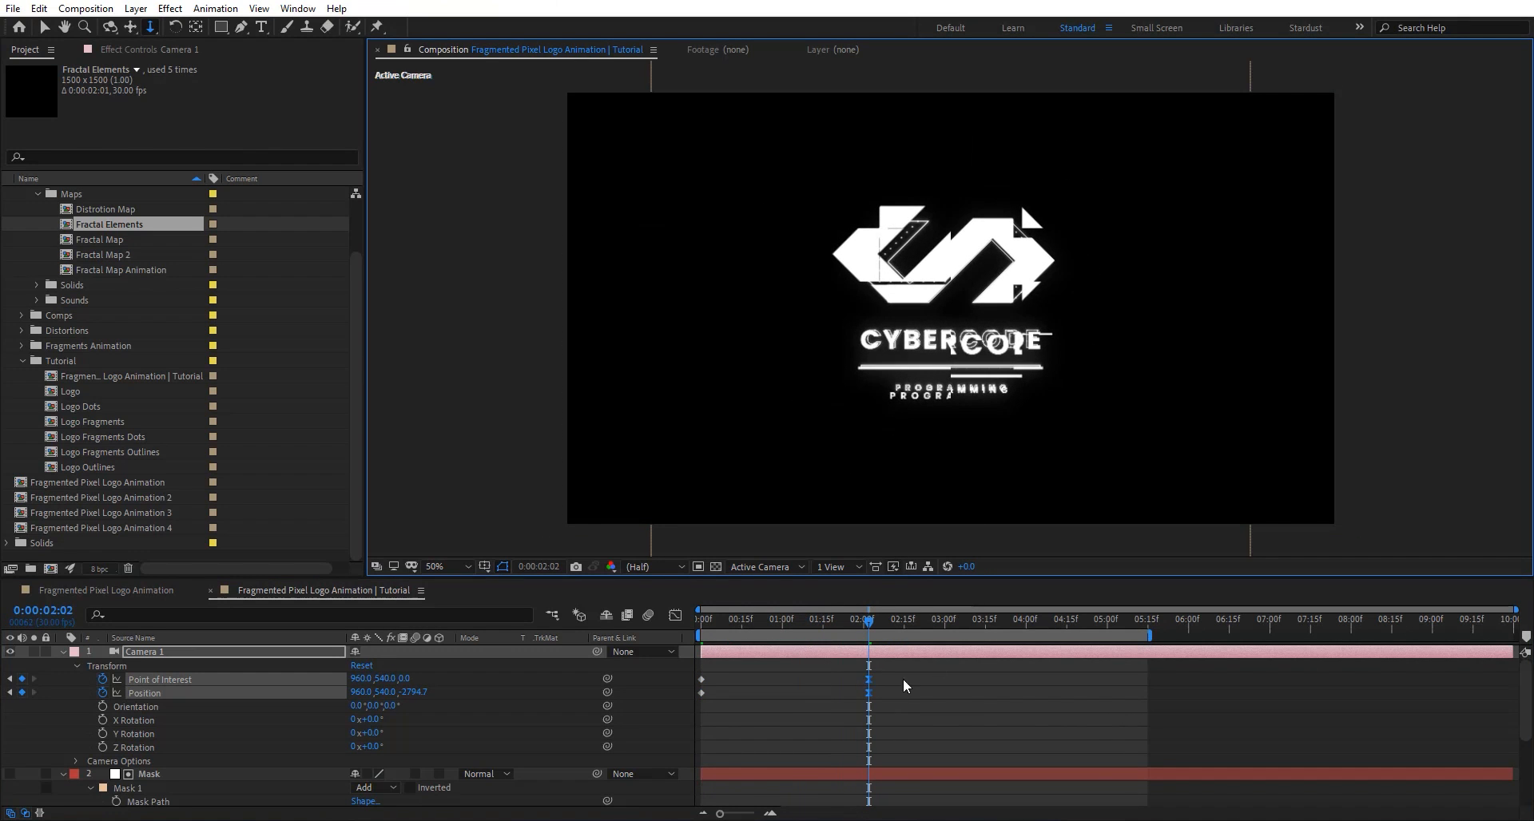
left_click_drag(806, 618, 757, 620)
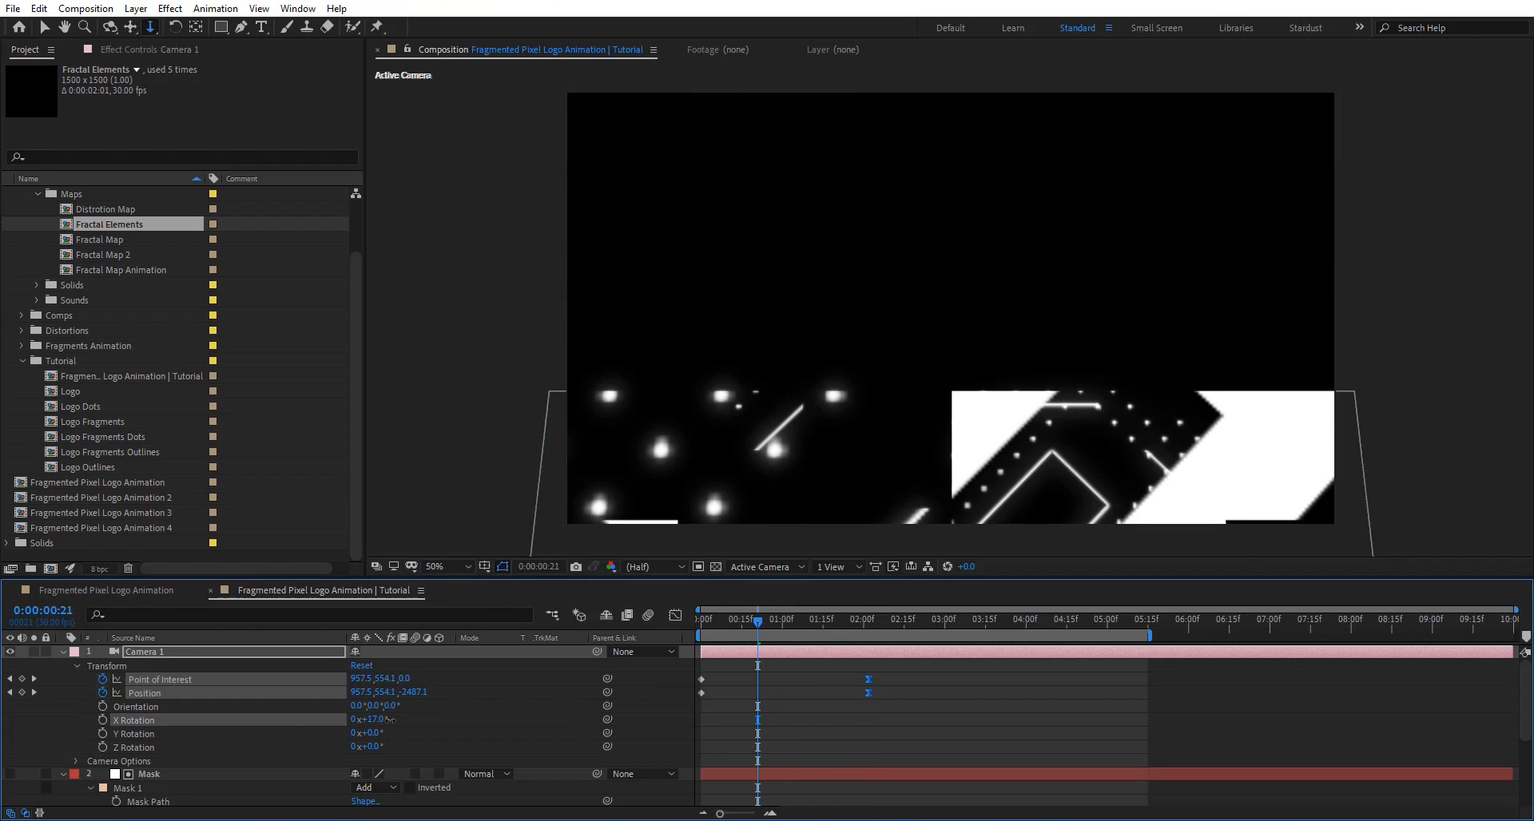
Create an orbit null for Camera 1 and try rotating it 25° around Z.
right_click(290, 660)
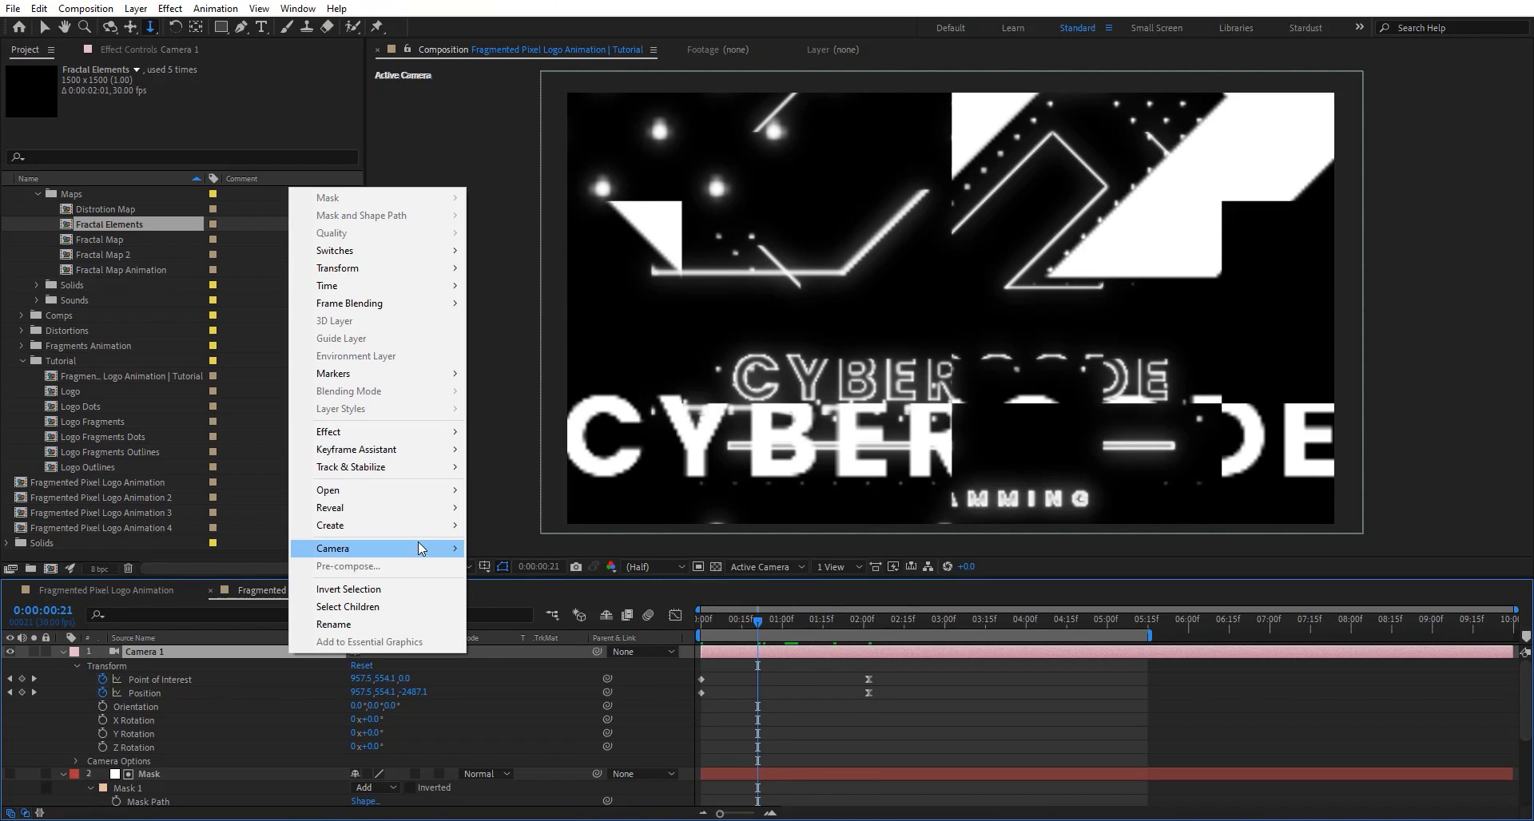
mouse_move(422, 551)
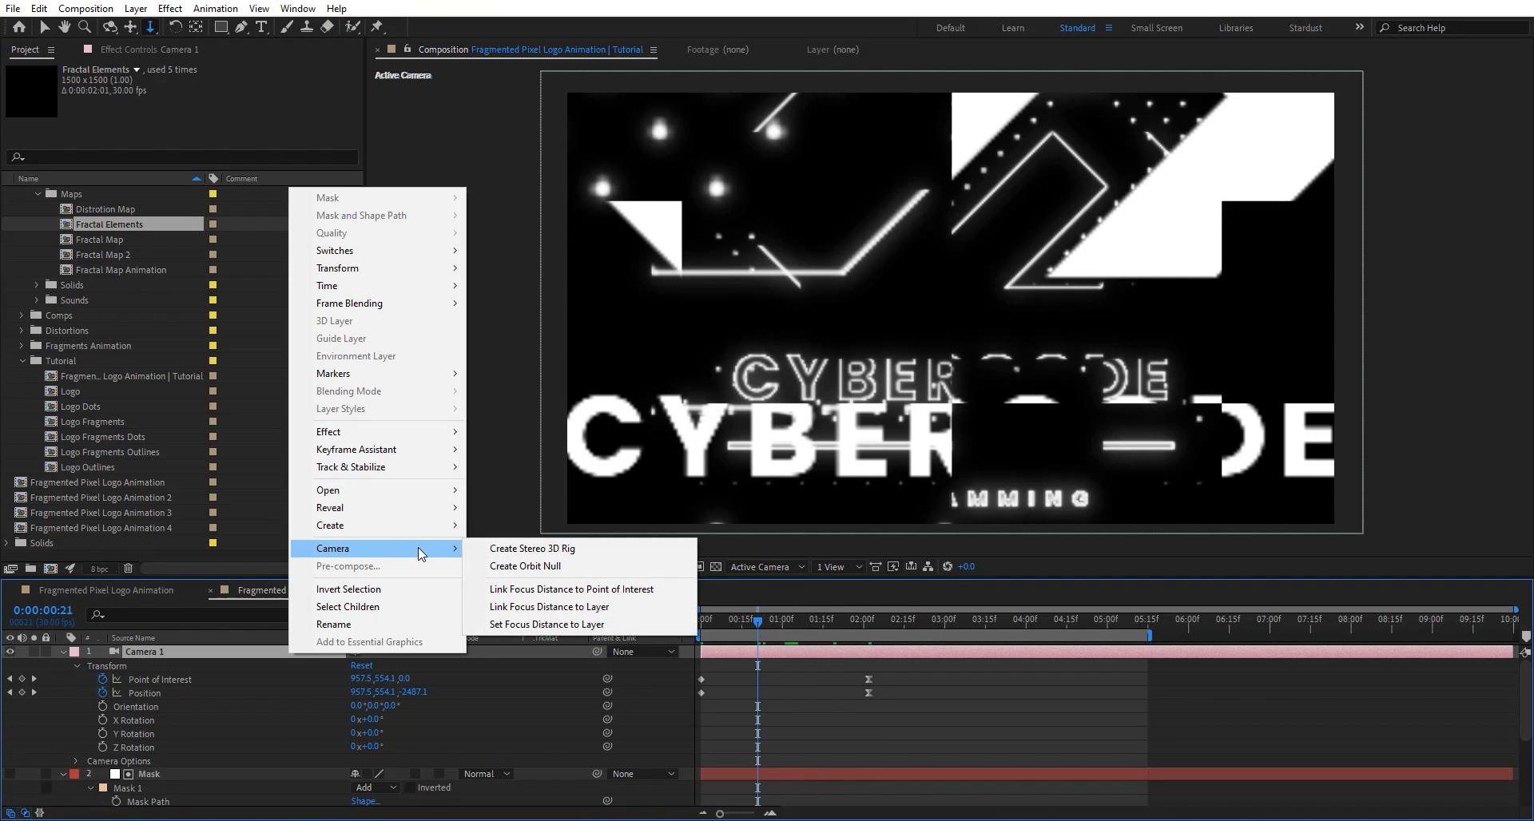
left_click(528, 567)
key("r")
left_click_drag(370, 680, 392, 704)
Undo the null's rotation and remove the orbit null, leaving Camera 1 unparented.
key("ctrl+z")
key("ctrl+z")
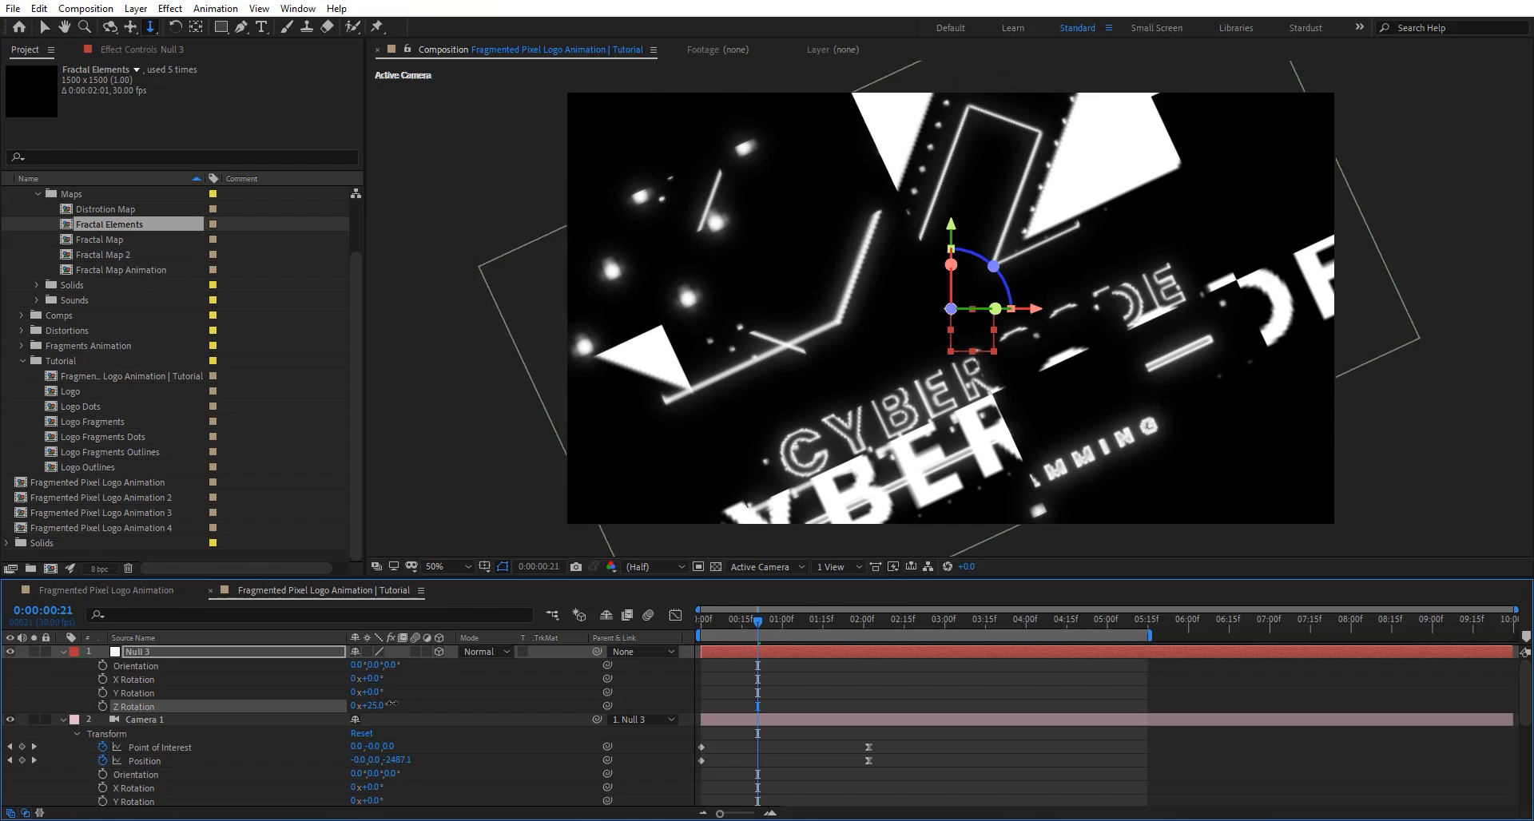
key("ctrl+z")
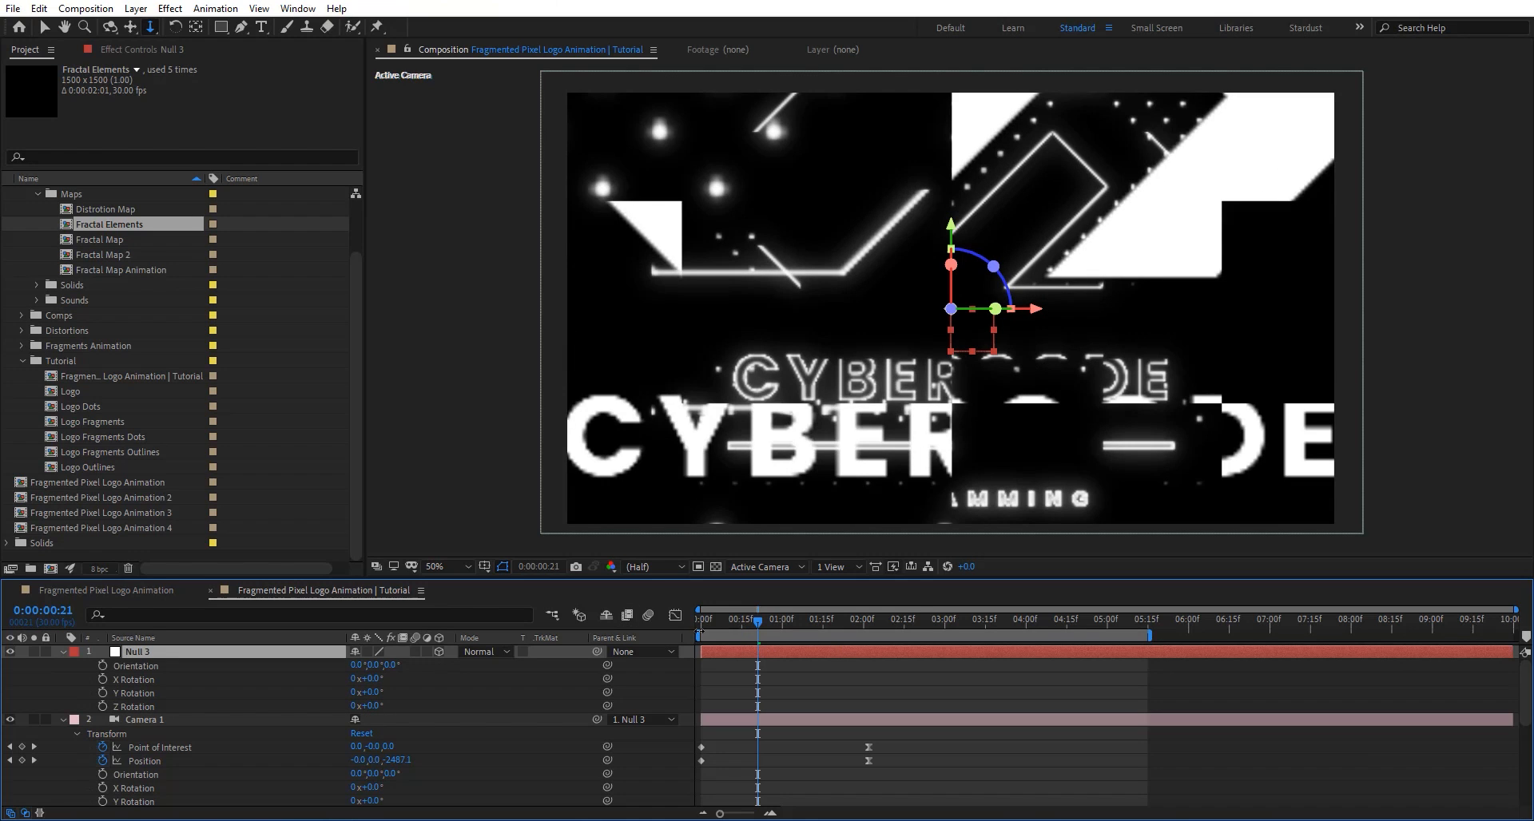
left_click_drag(701, 621, 774, 621)
key("Delete")
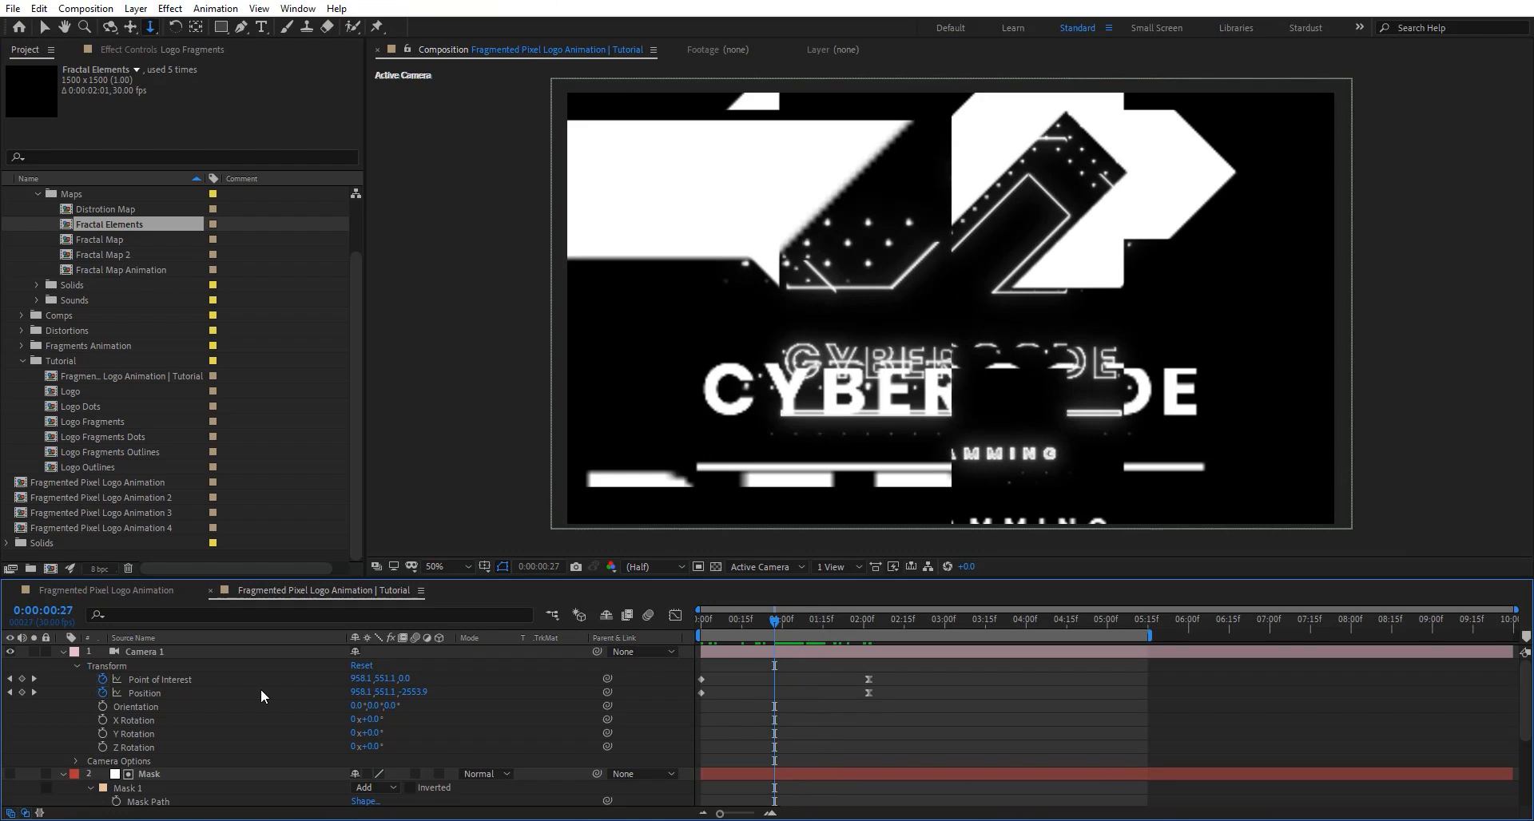
Enable keyframing for Camera 1's Focus Distance, Aperture and Blur Level, and move the new keyframes to just after 1:15.
left_click(78, 763)
scroll(285, 726, "down", 3)
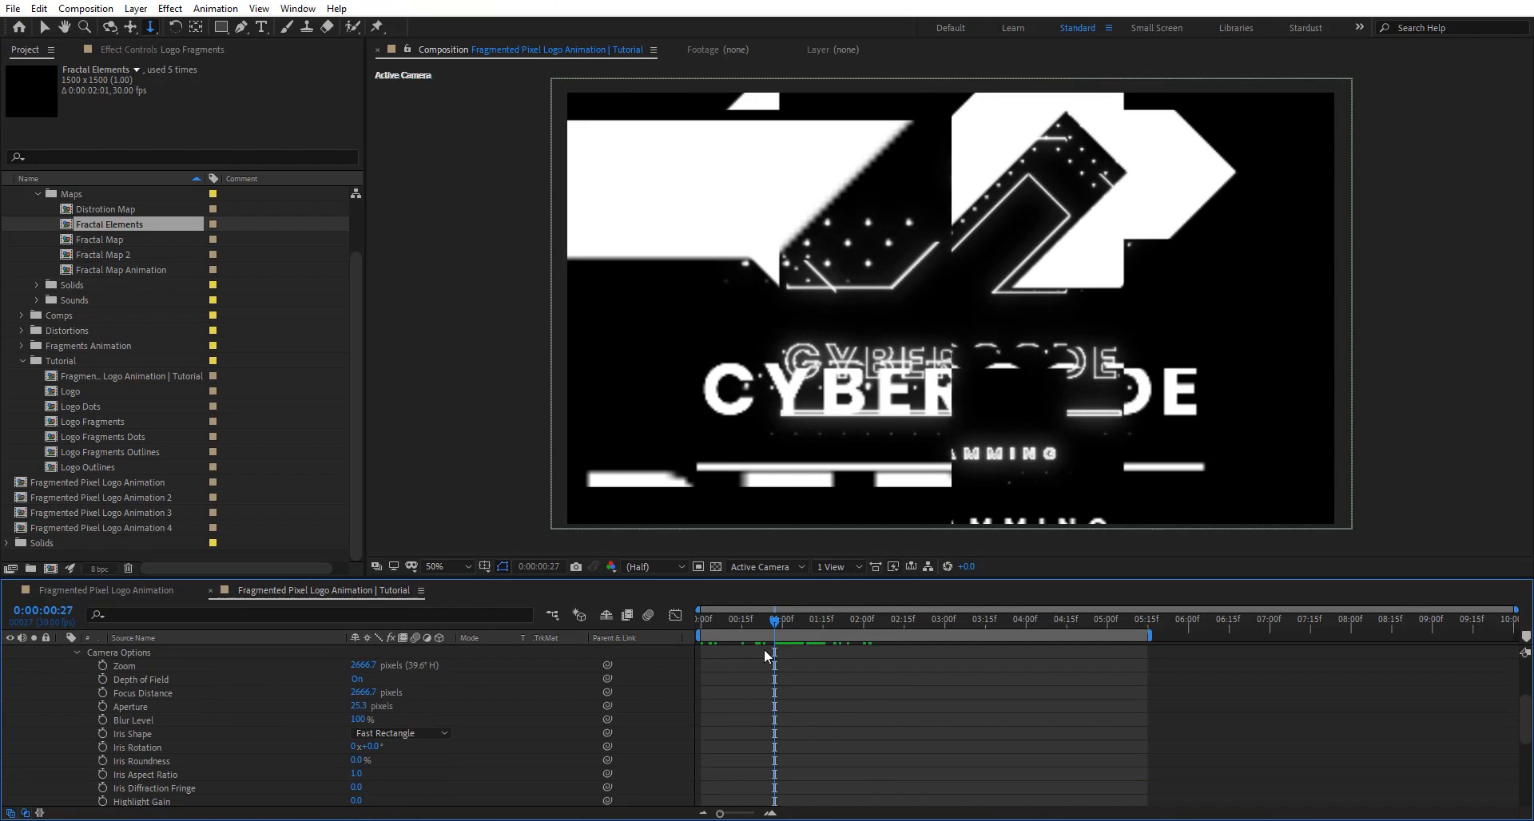
scroll(764, 649, "up", 1)
left_click(762, 621)
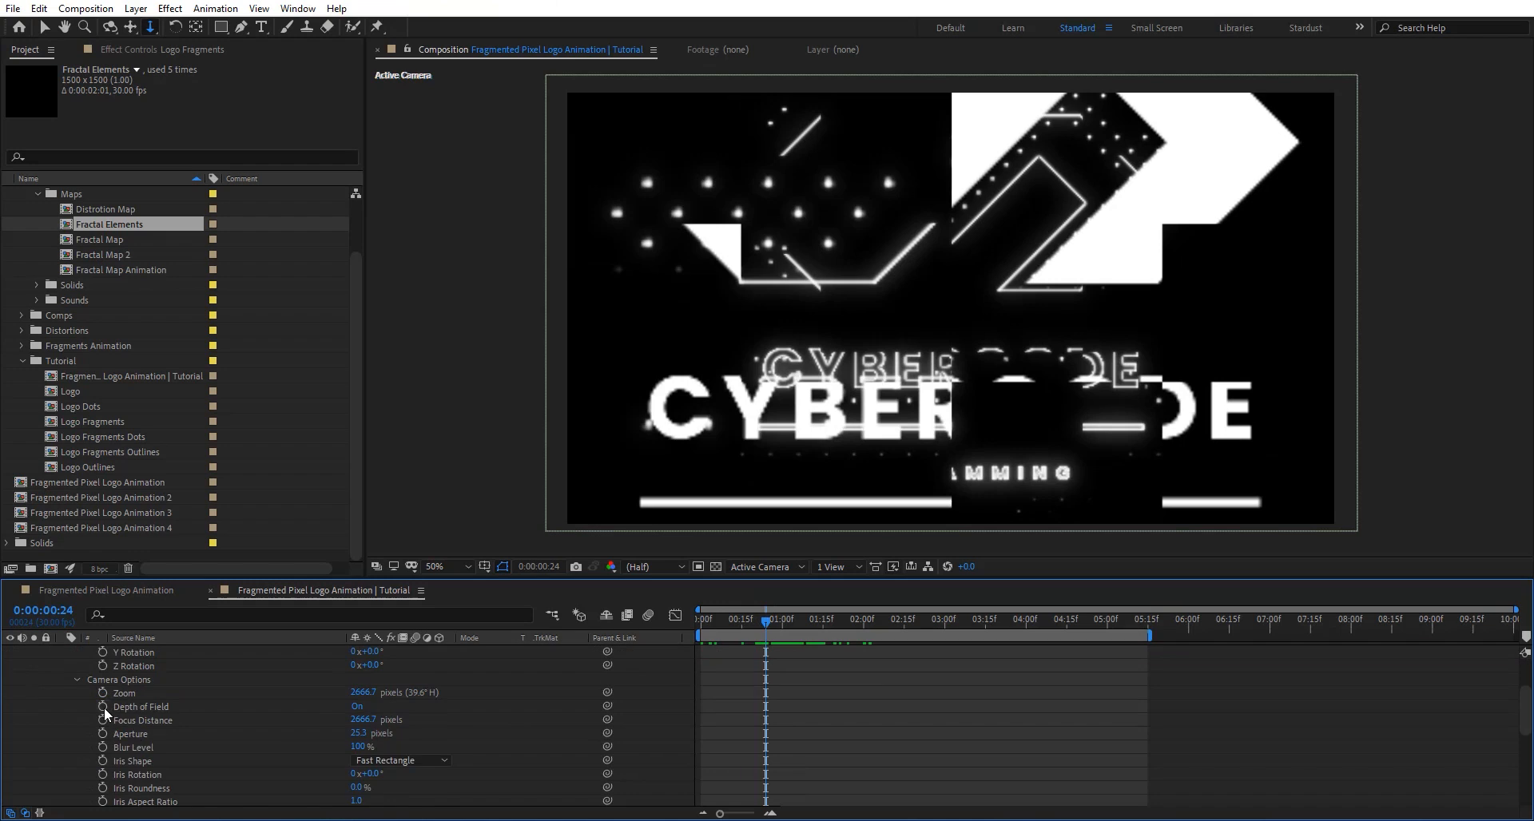
left_click_drag(104, 707, 104, 733)
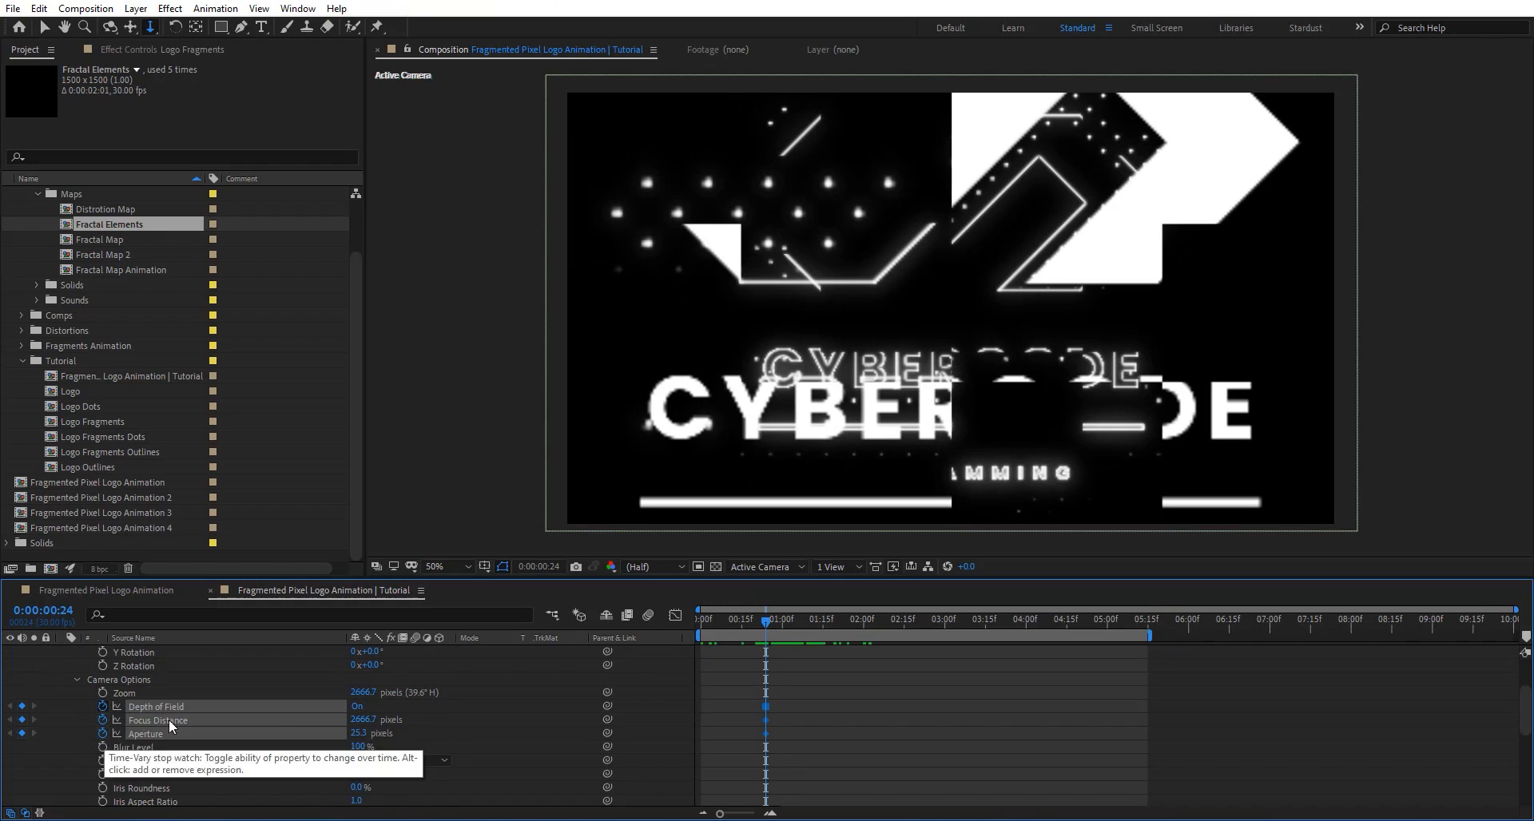
left_click(101, 747)
left_click(102, 733)
left_click(103, 720)
left_click_drag(746, 703, 828, 746)
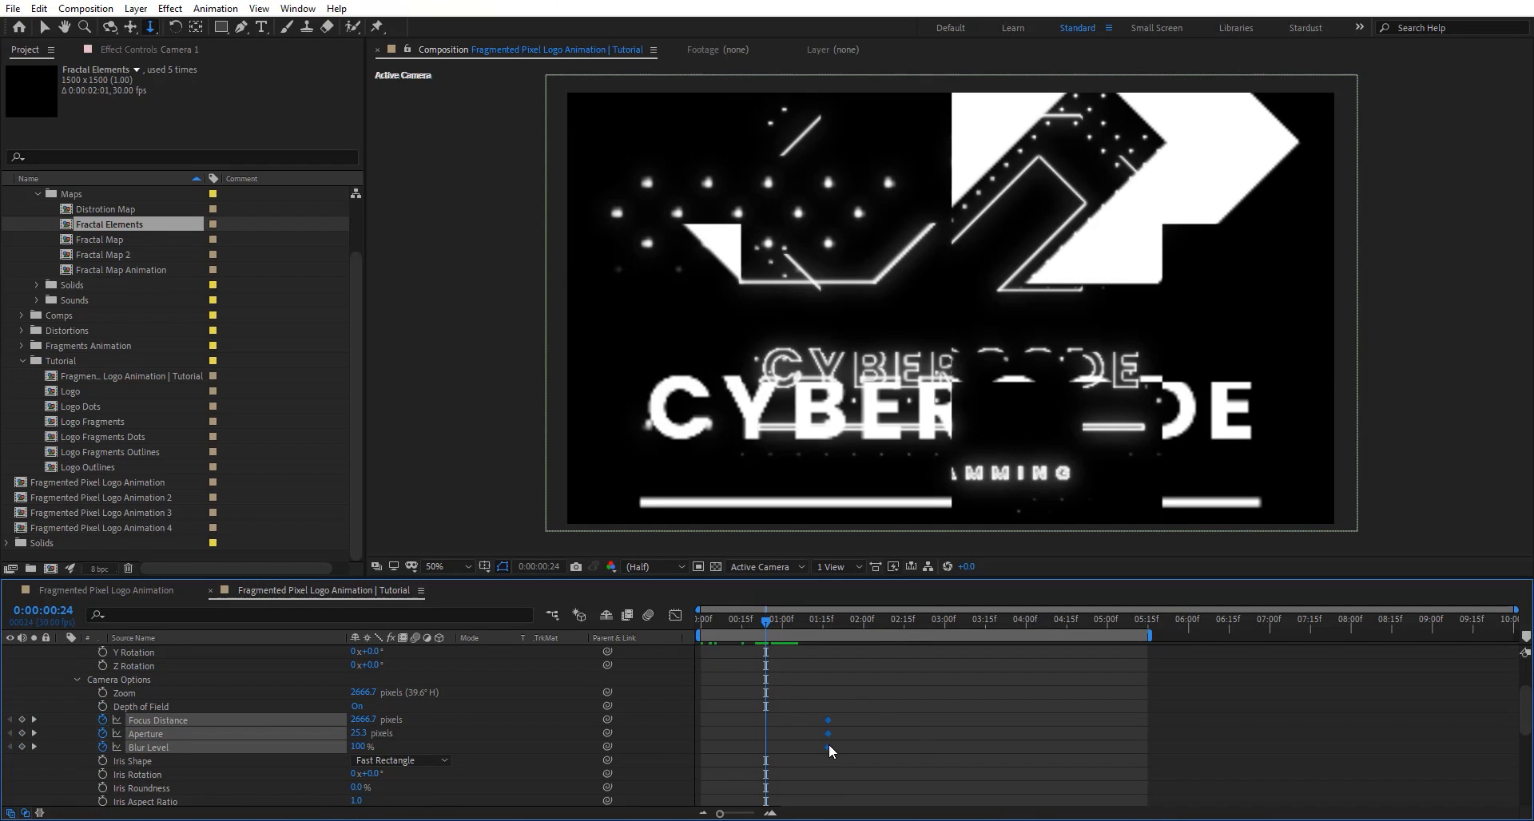
At 0:00:00:24, set the camera's Focus Distance and Aperture to 500 pixels each.
left_click(521, 728)
left_click(363, 719)
type("500")
key("Return")
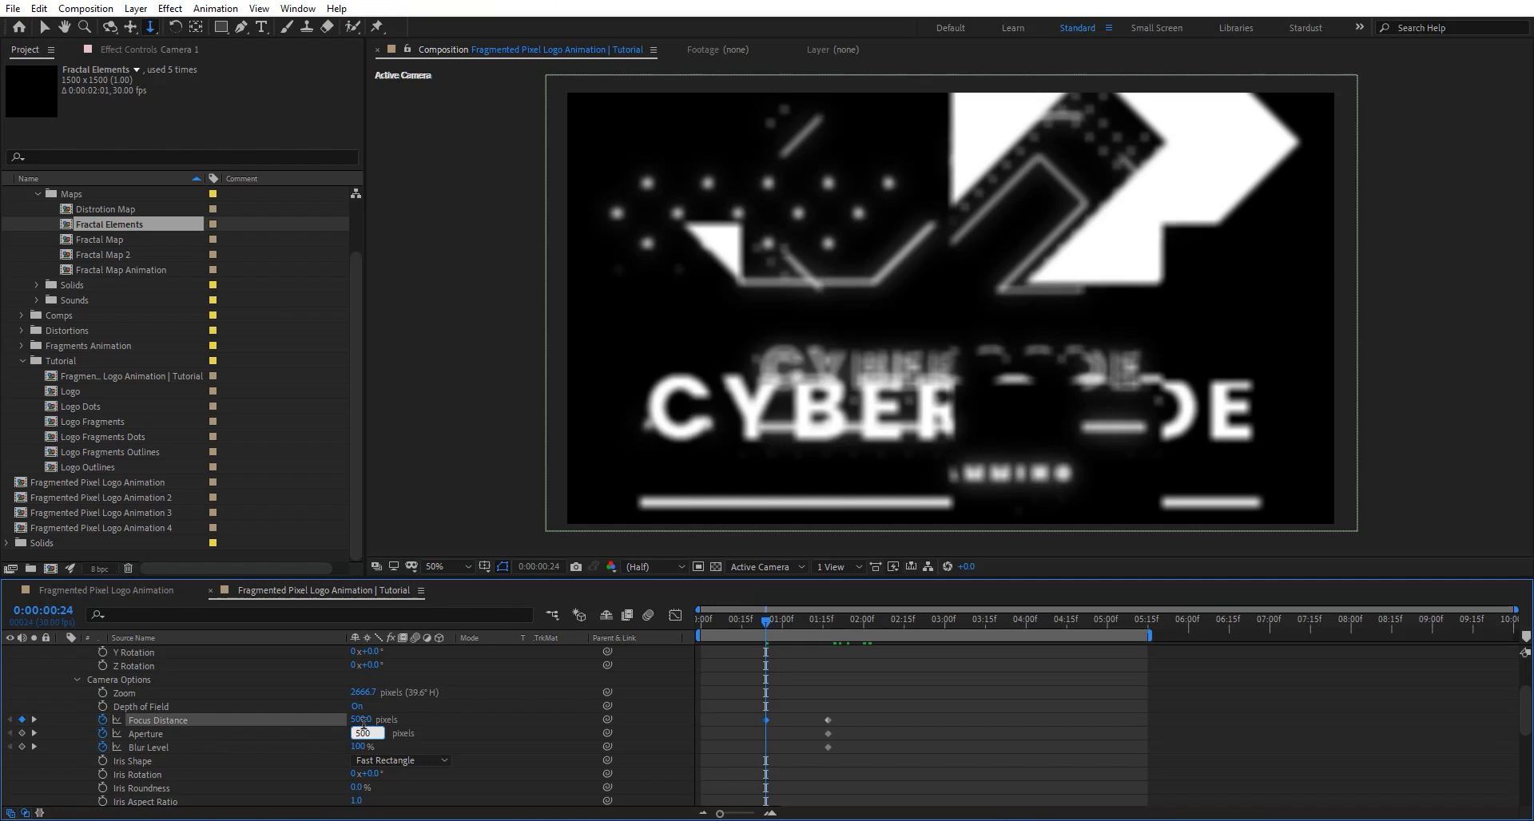
key("Return")
At 0:00:00:24, set the camera's Blur Level to 50% and raise its Focus Distance to about 1244 pixels.
scroll(791, 664, "up", 3)
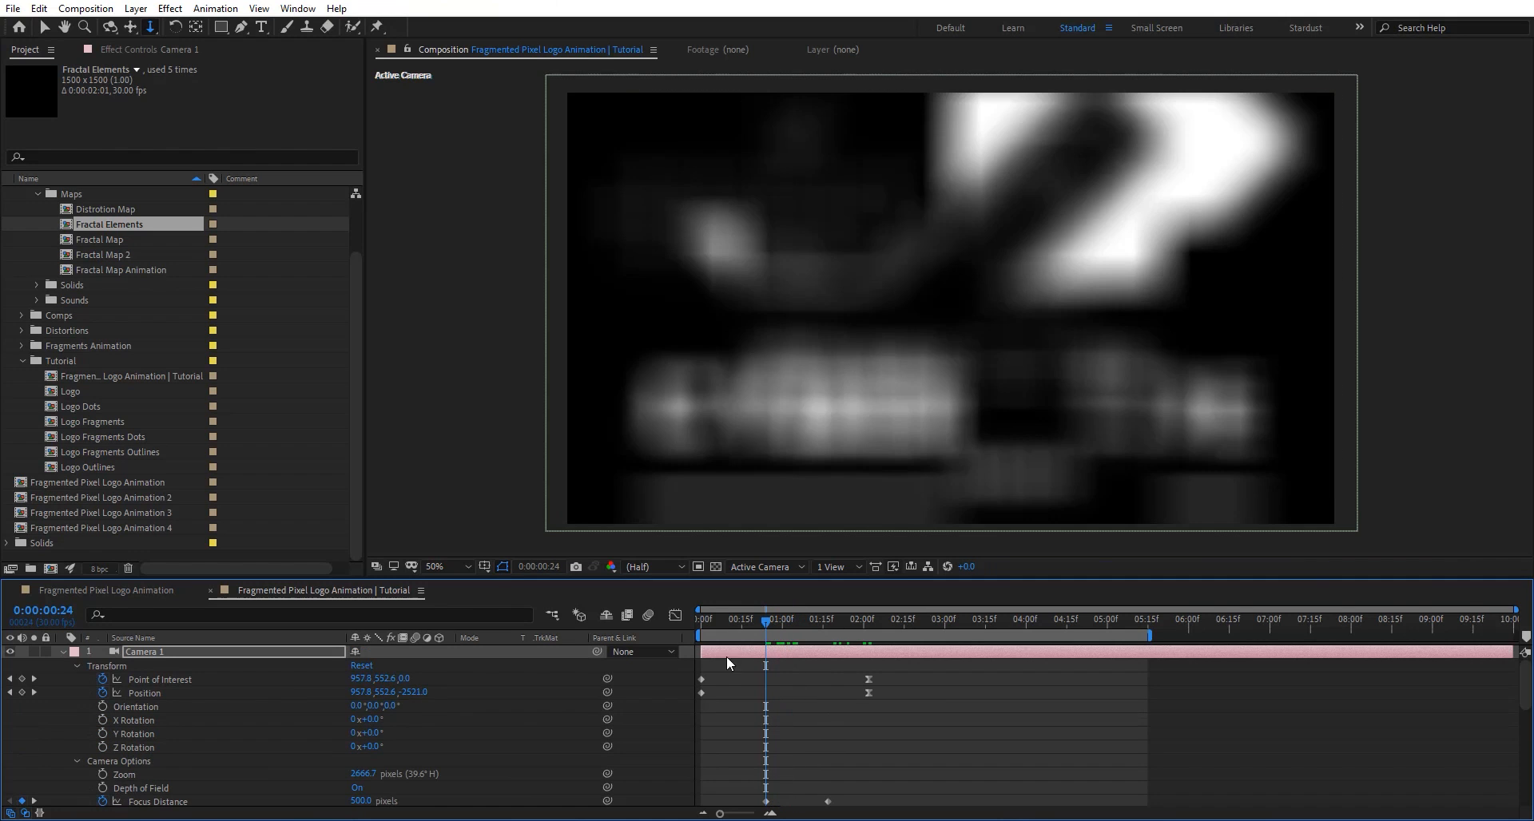
scroll(468, 737, "down", 2)
left_click_drag(362, 760, 762, 746)
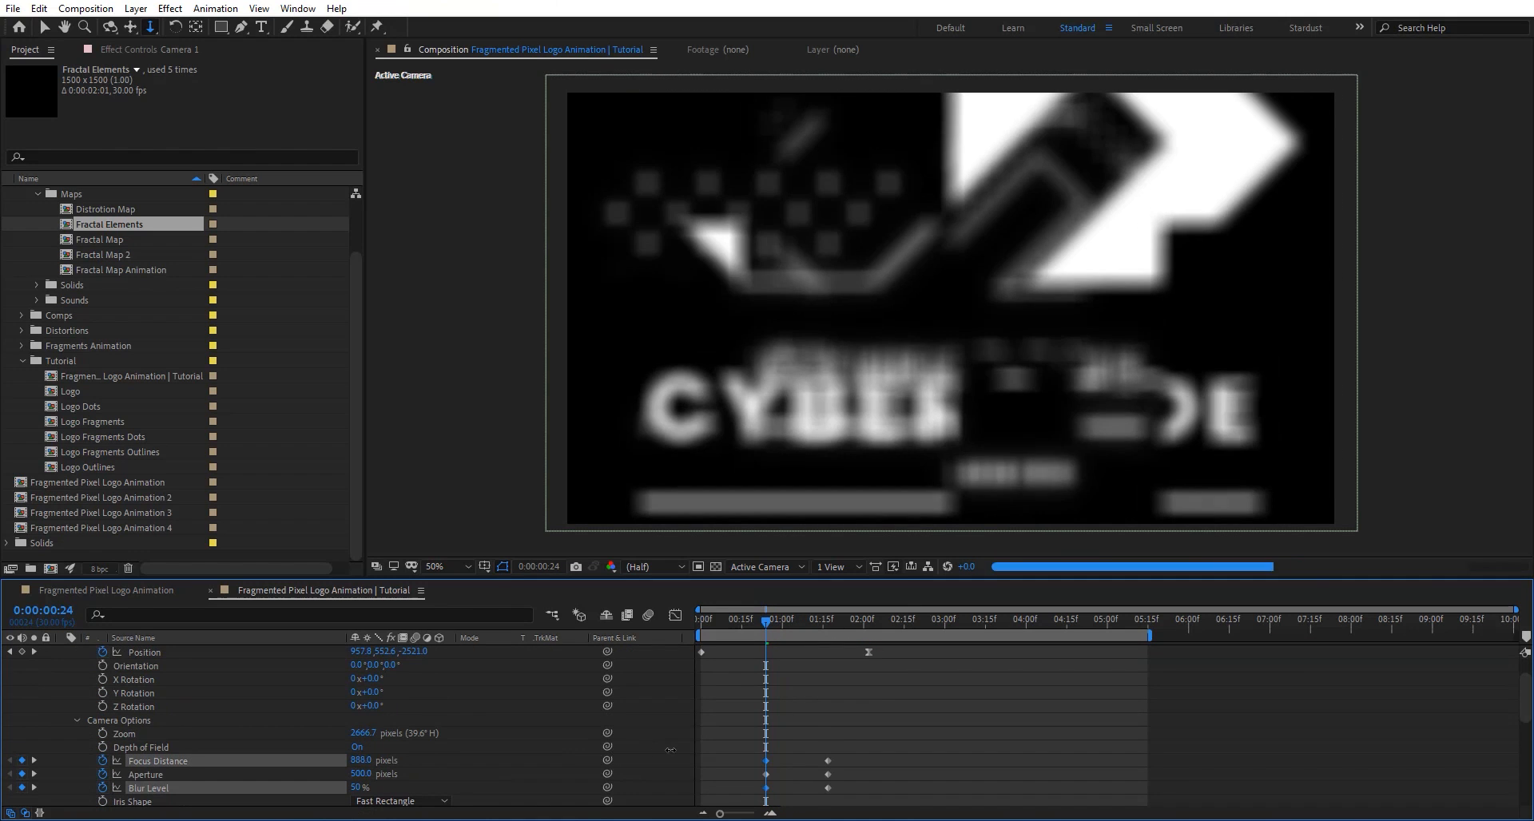
Shift the camera's focus, aperture and blur keyframes earlier, to about 0:17 and 1:08, and preview the animation.
left_click_drag(797, 617, 748, 622)
left_click_drag(779, 754, 747, 788)
left_click_drag(841, 754, 804, 788)
key("space")
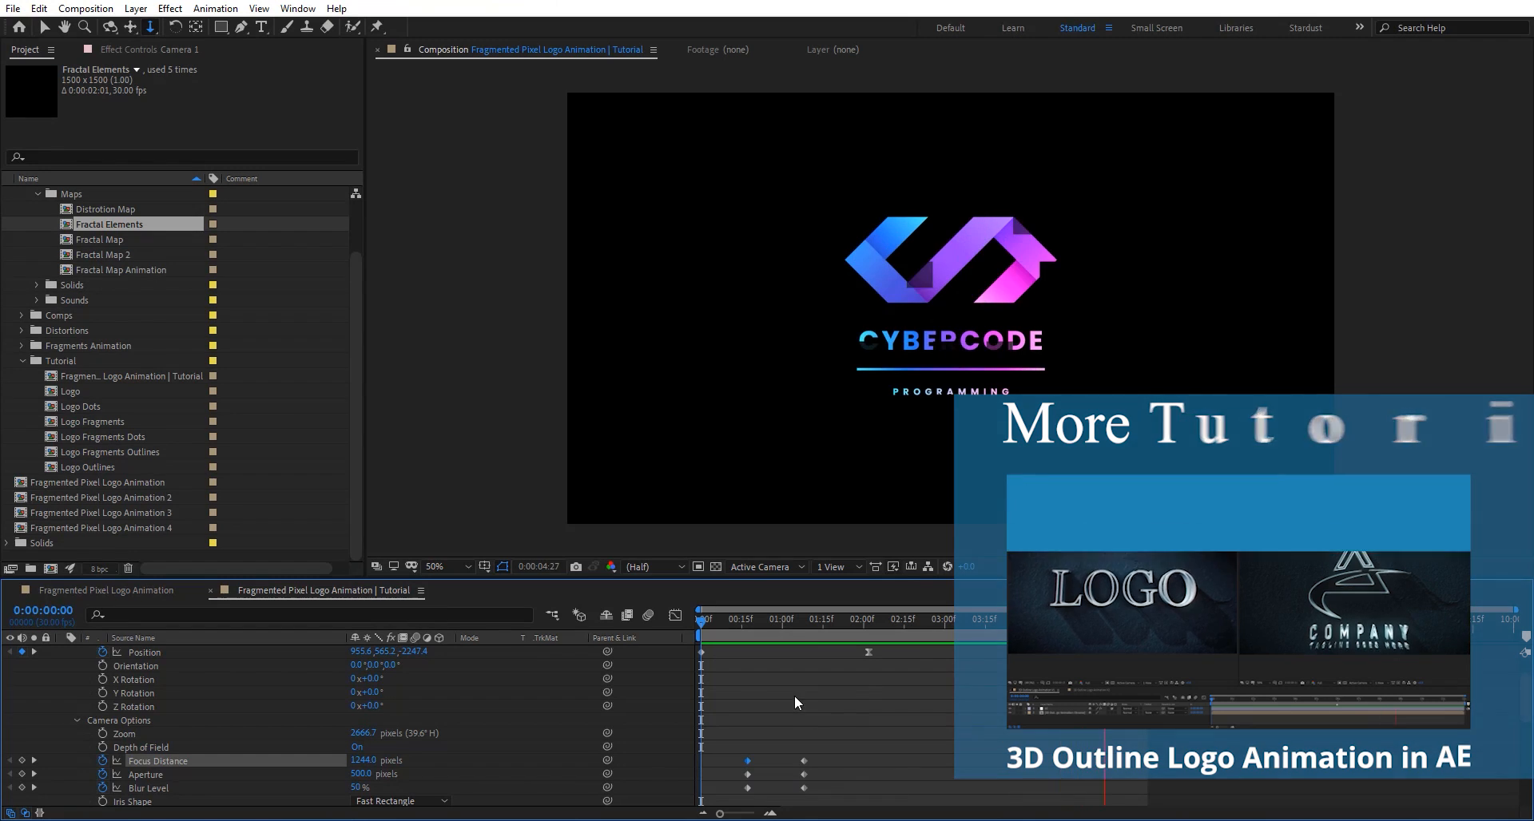
Pre-compose all eleven layers into a new composition named "Fragmetns Animation", moving all attributes into it.
scroll(681, 701, "up", 1)
left_click(61, 651)
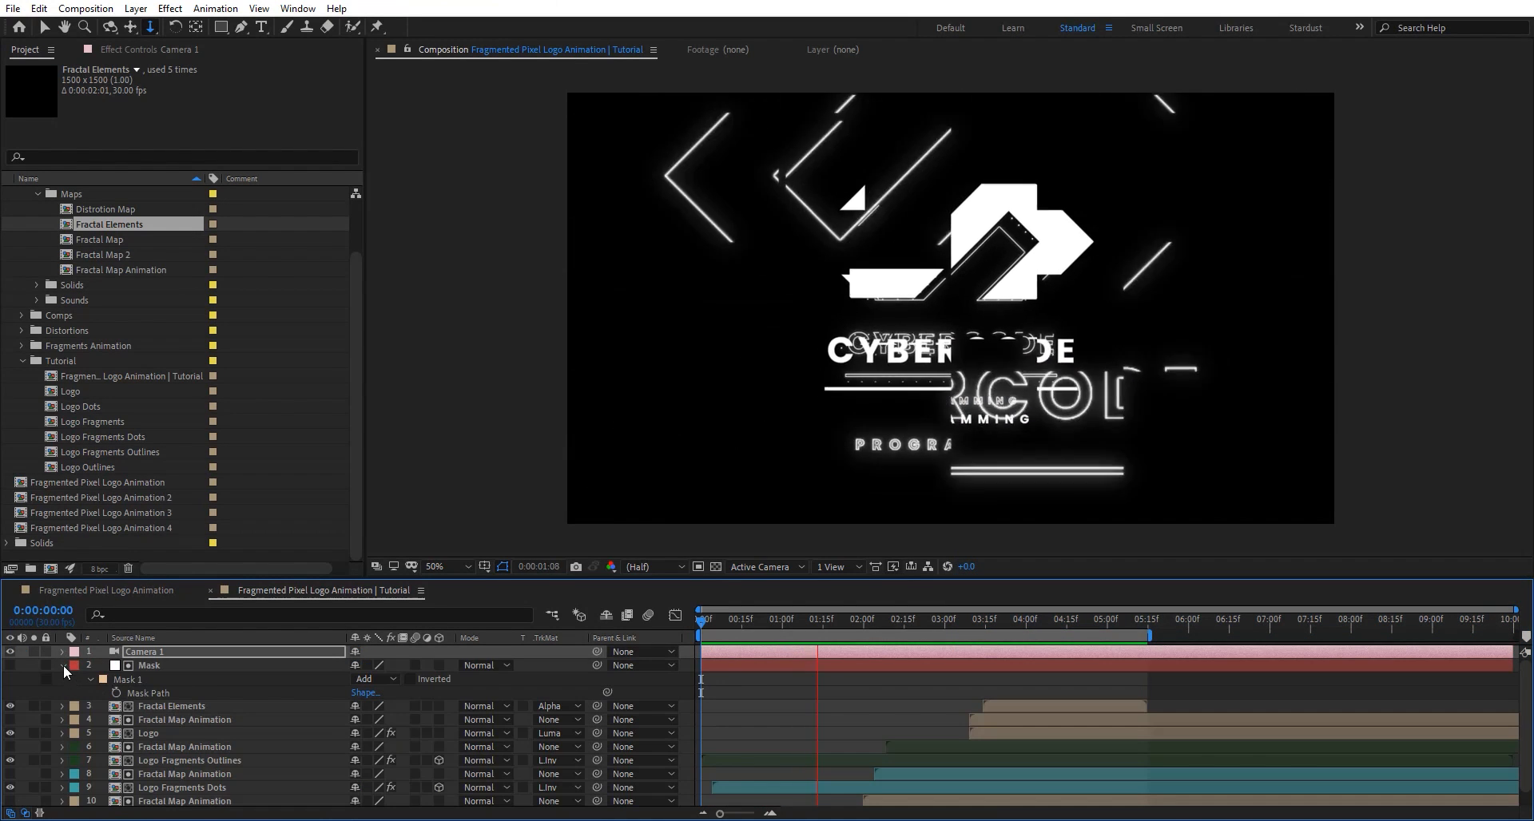
left_click(61, 664)
left_click(221, 788, "shift")
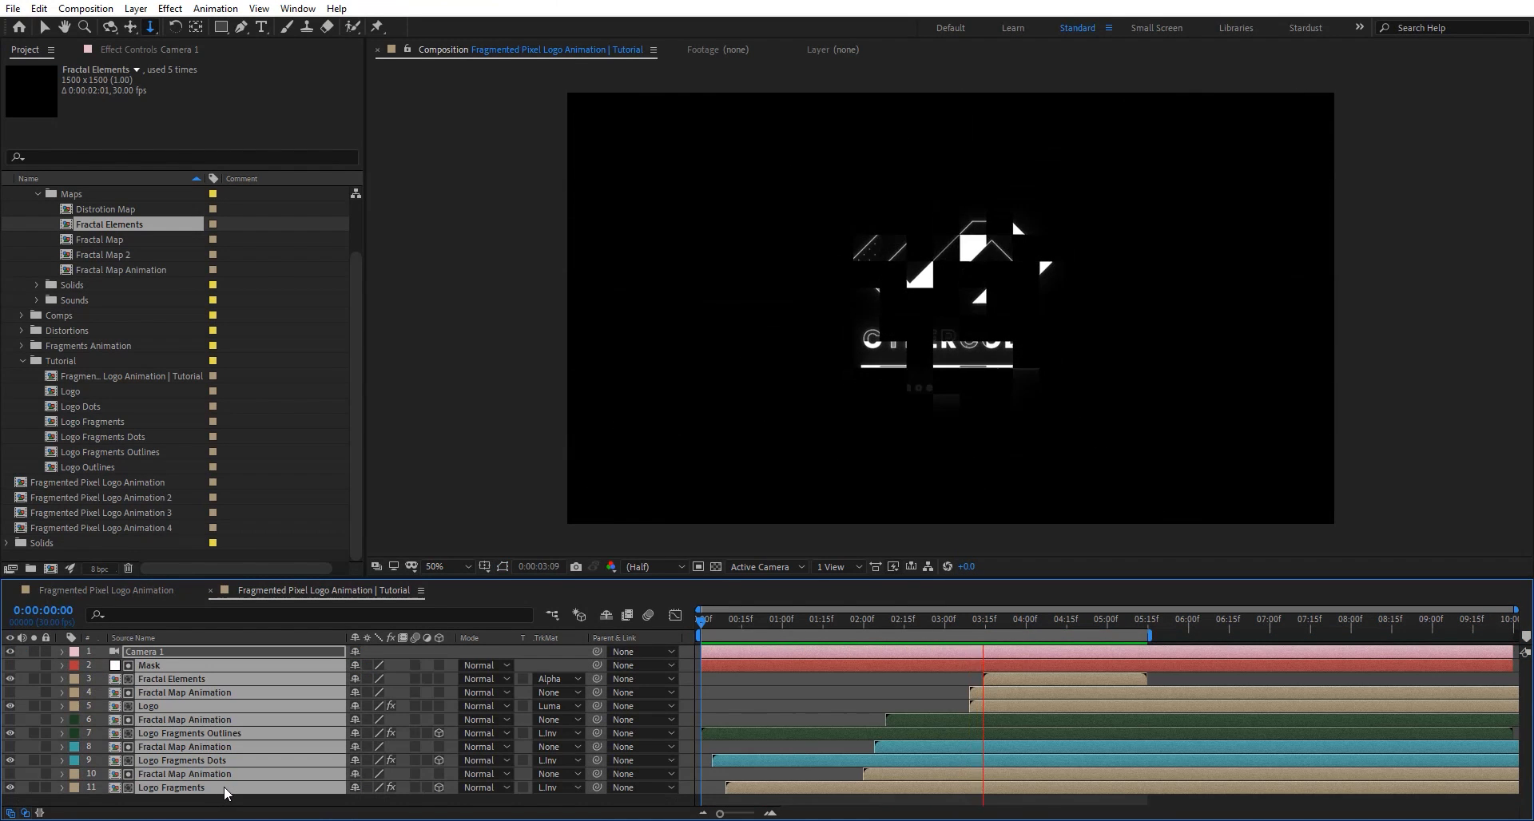
key("ctrl+shift+c")
type("Fr")
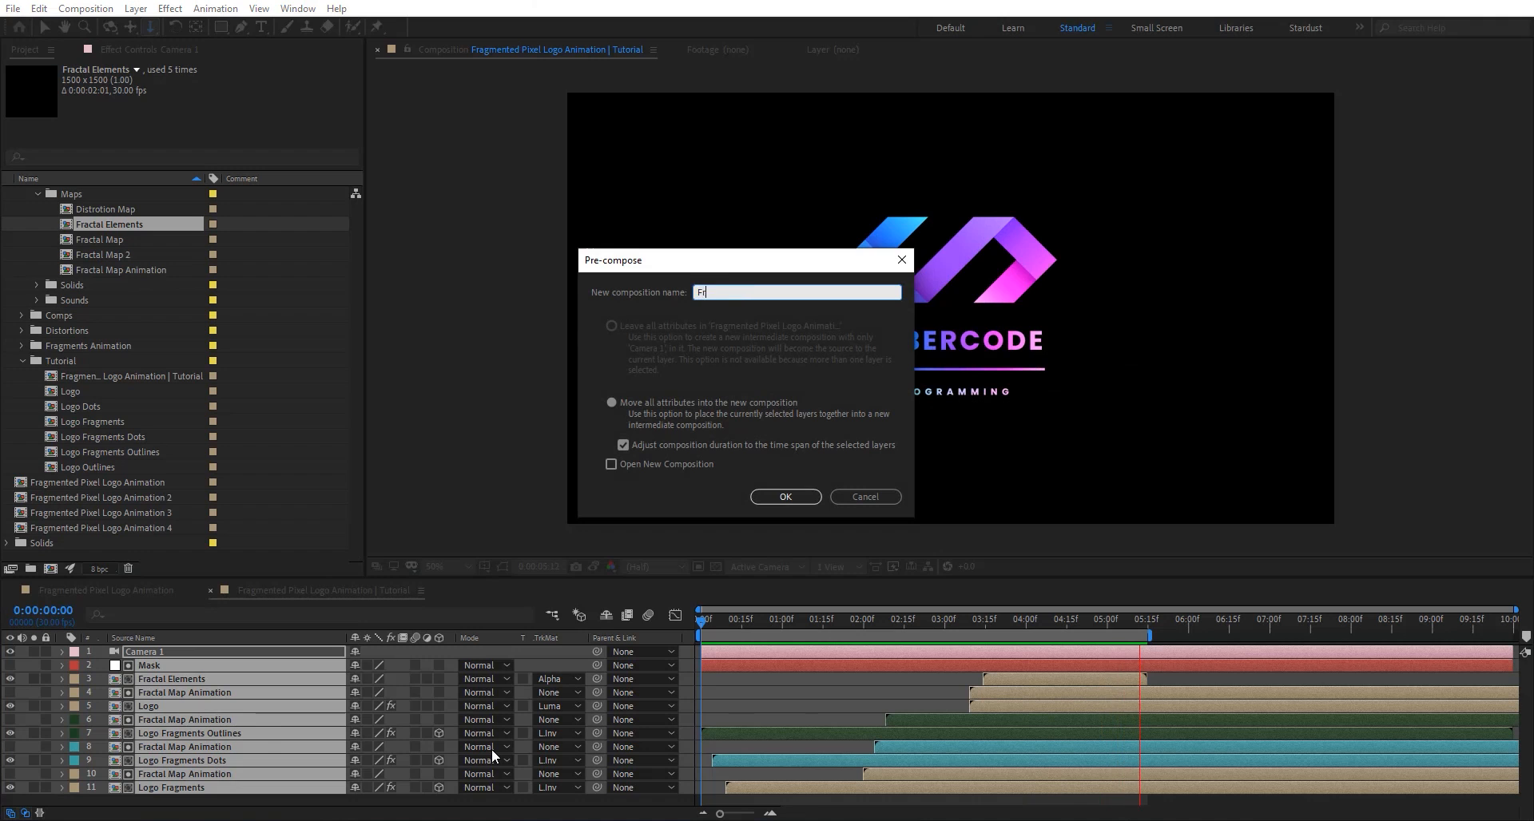
type("agmetns ")
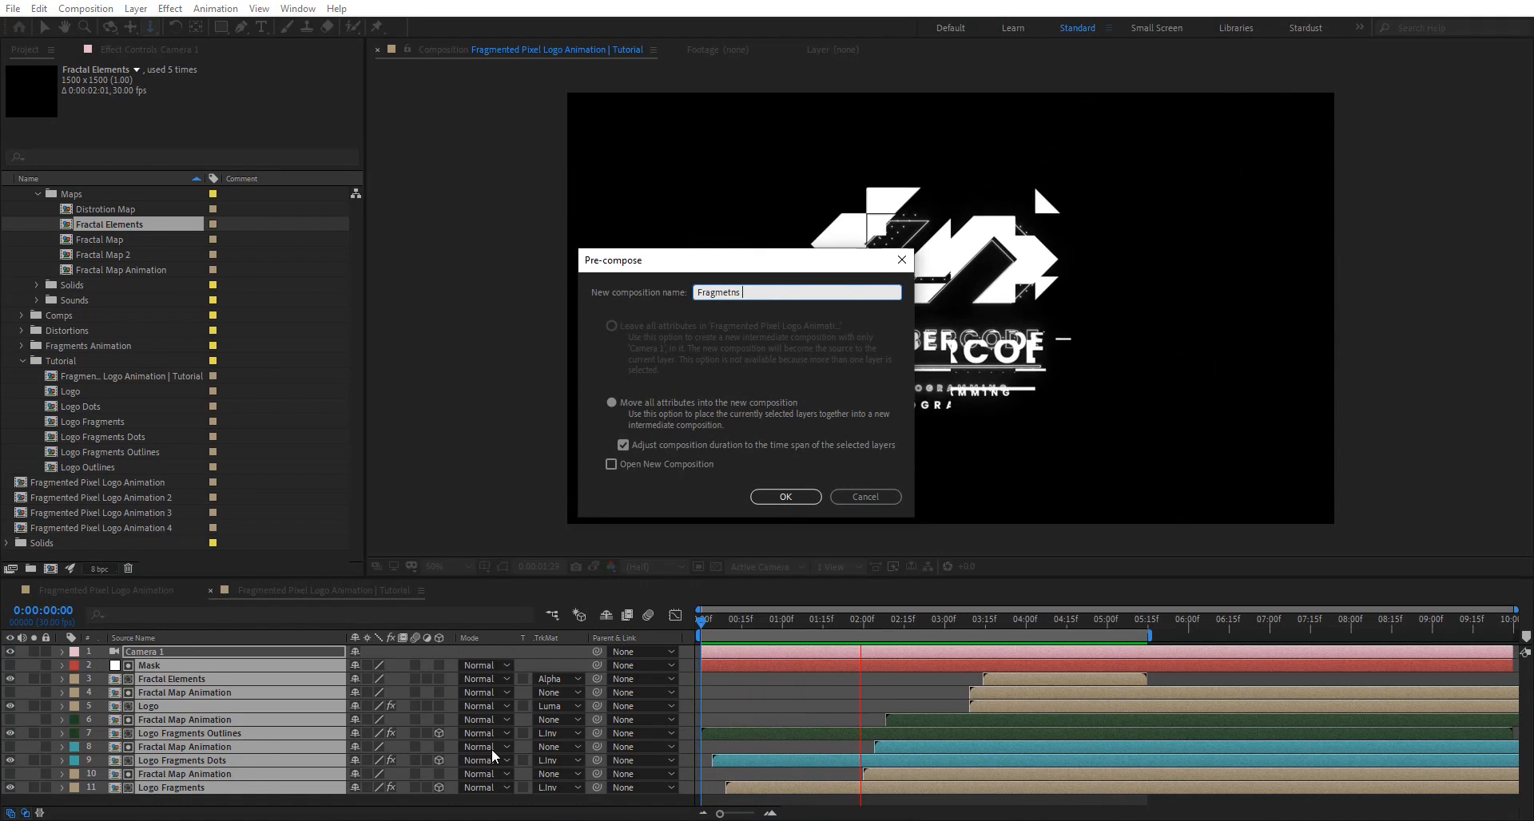
type("Animation")
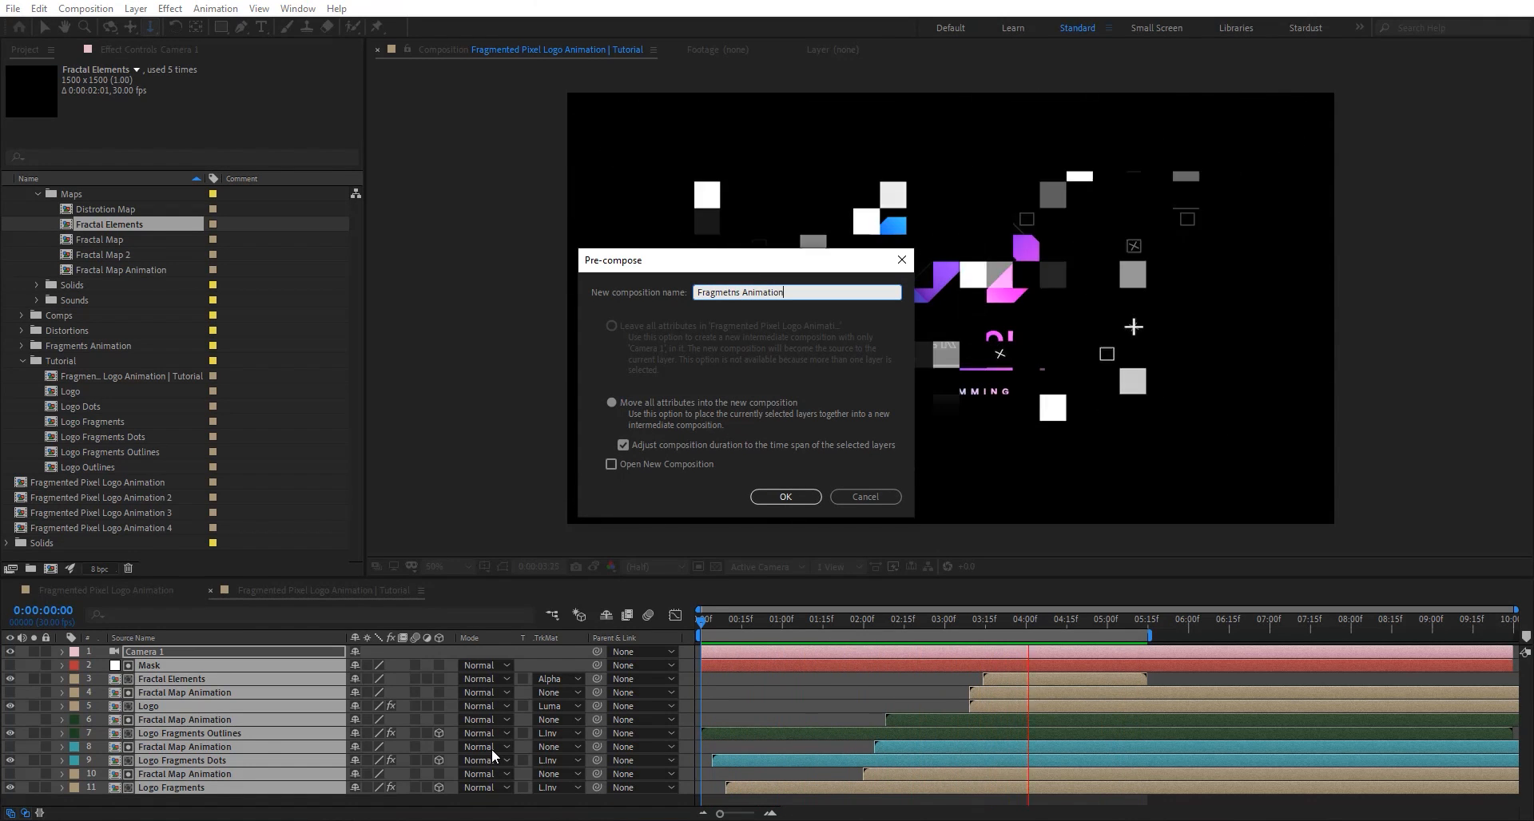
left_click(764, 497)
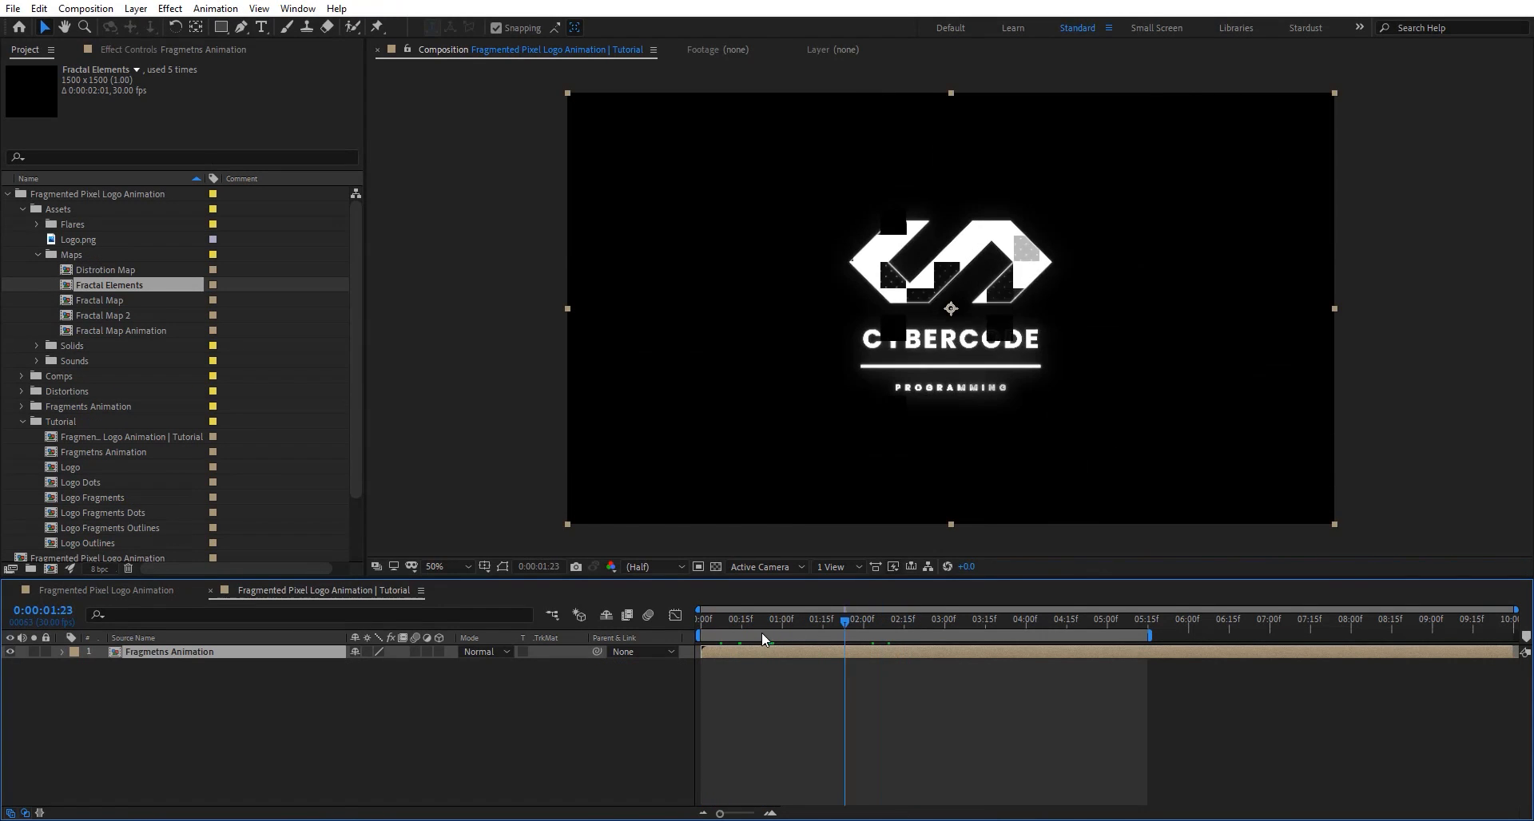
Add an adjustment layer above the Fragmetns Animation layer and name it "Chroma Fx".
left_click(733, 630)
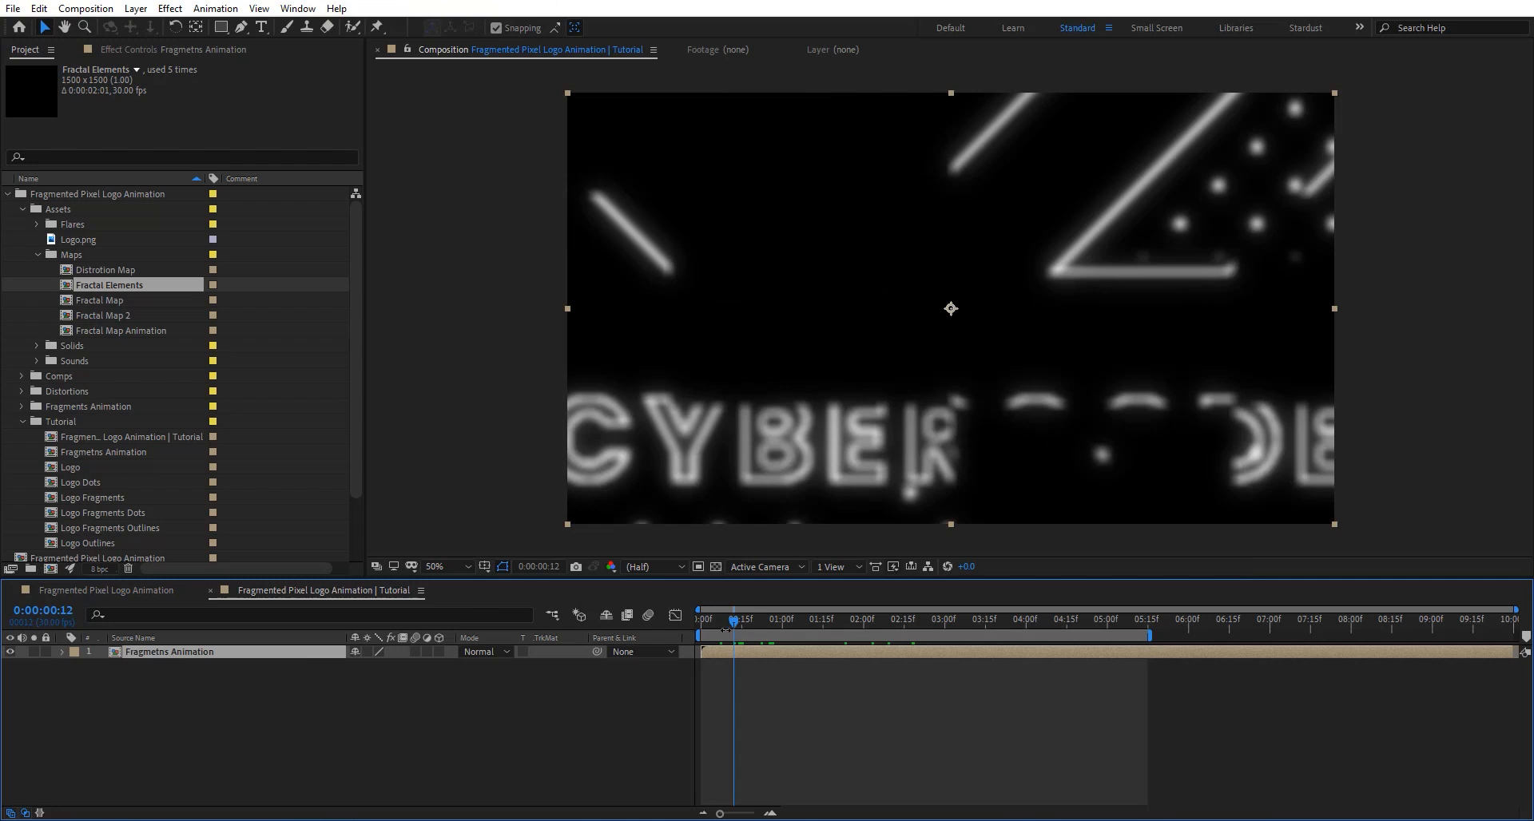
left_click_drag(726, 628, 687, 626)
left_click(457, 707)
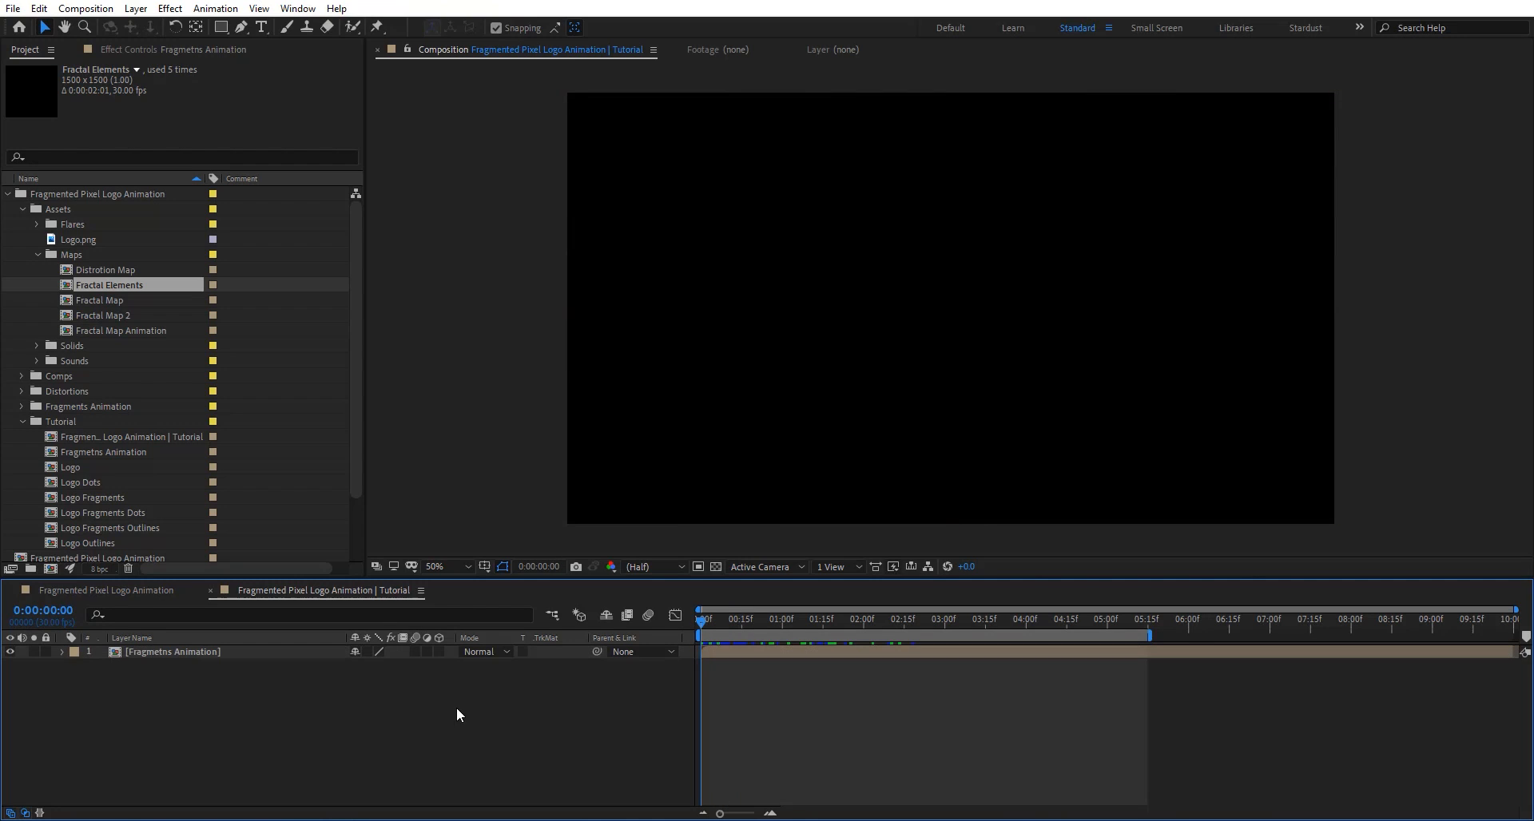
key("ctrl+alt+y")
key("Return")
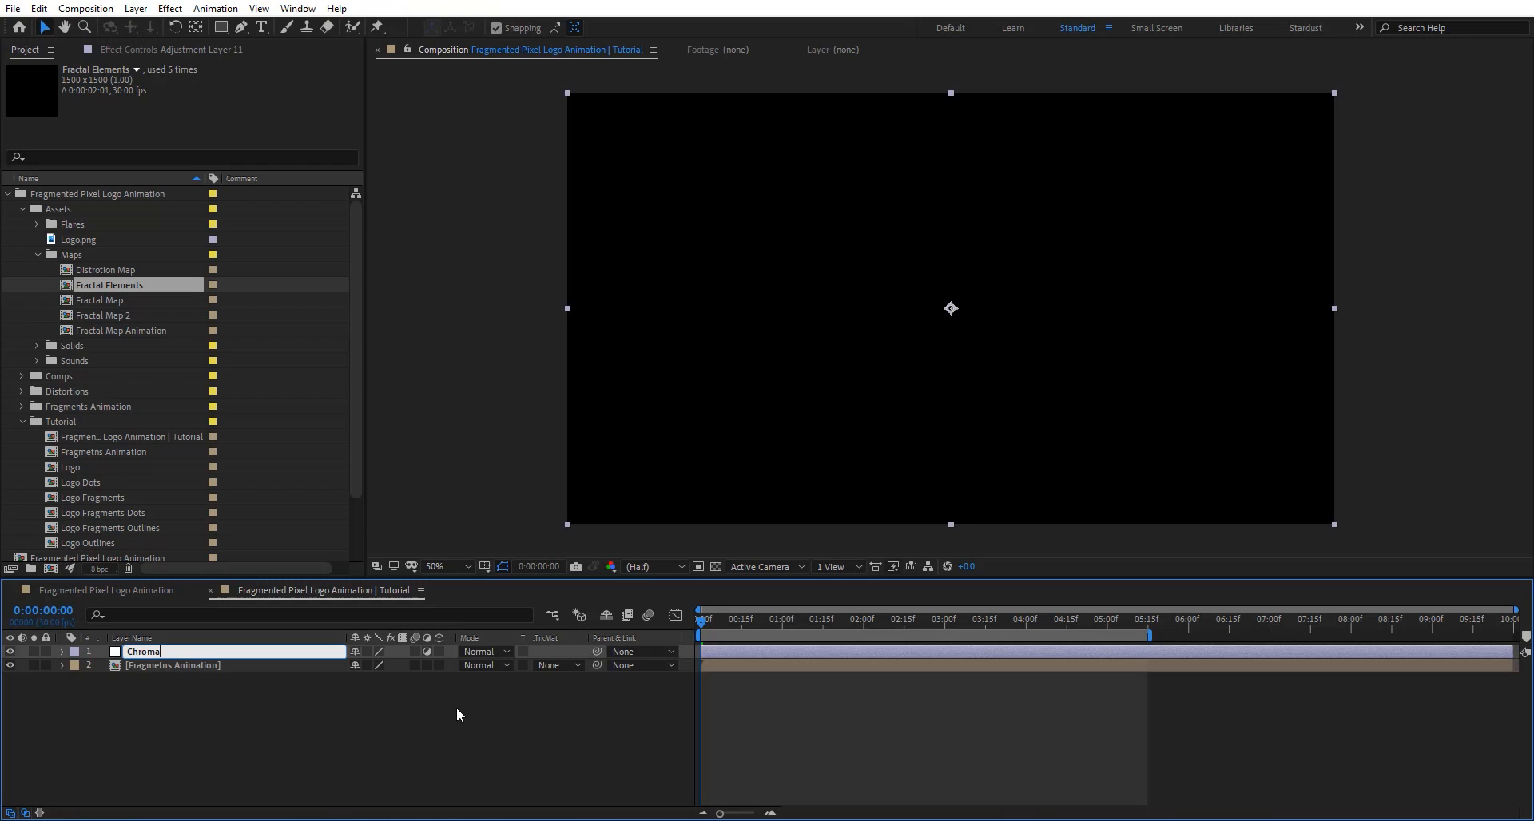
type("Chroma Fx")
key("Return")
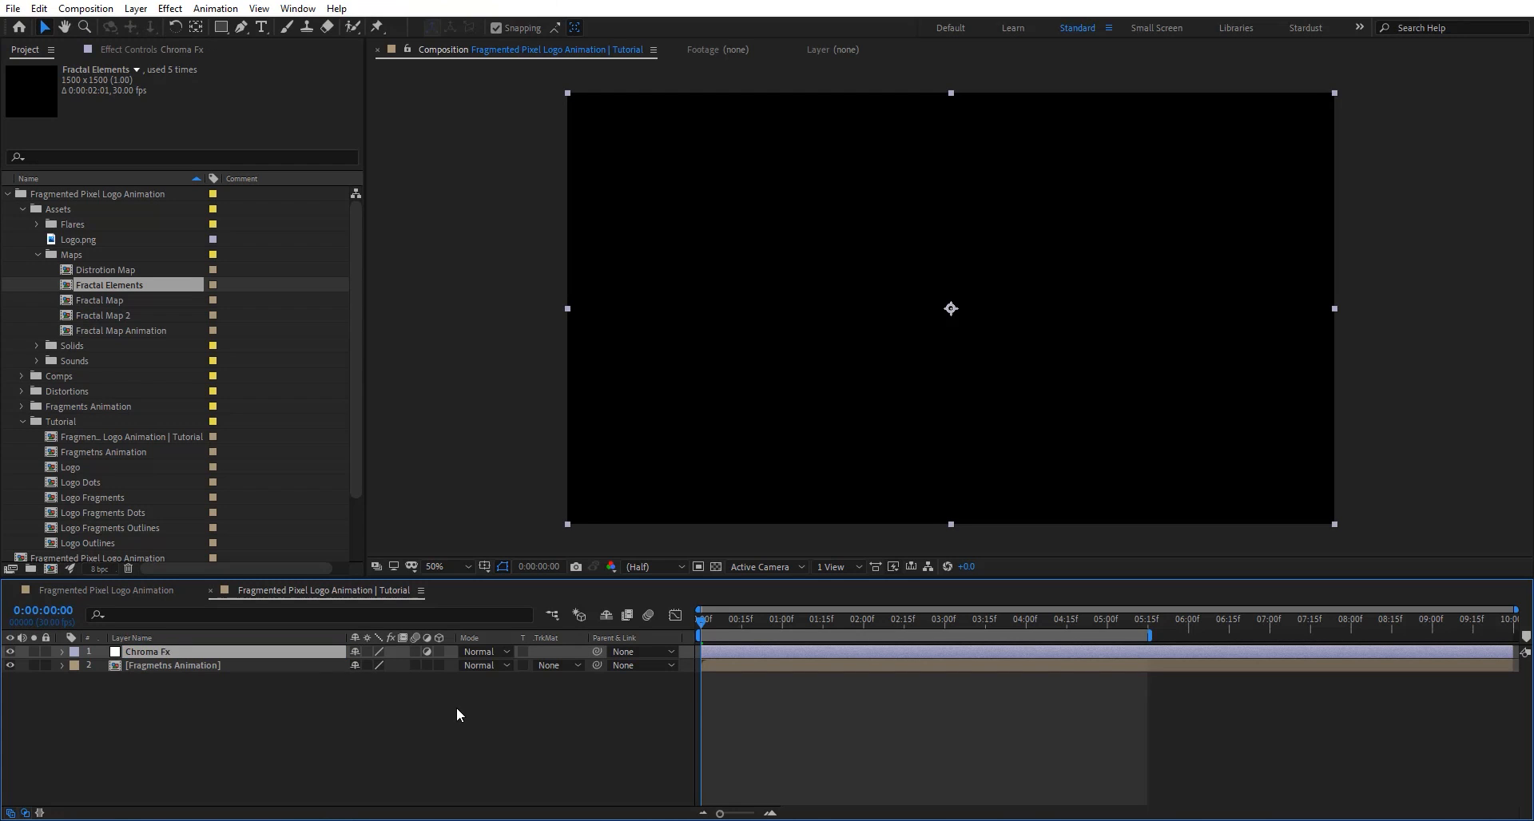
Apply the 3D Glasses effect to the Chroma Fx layer.
key("ctrl+space")
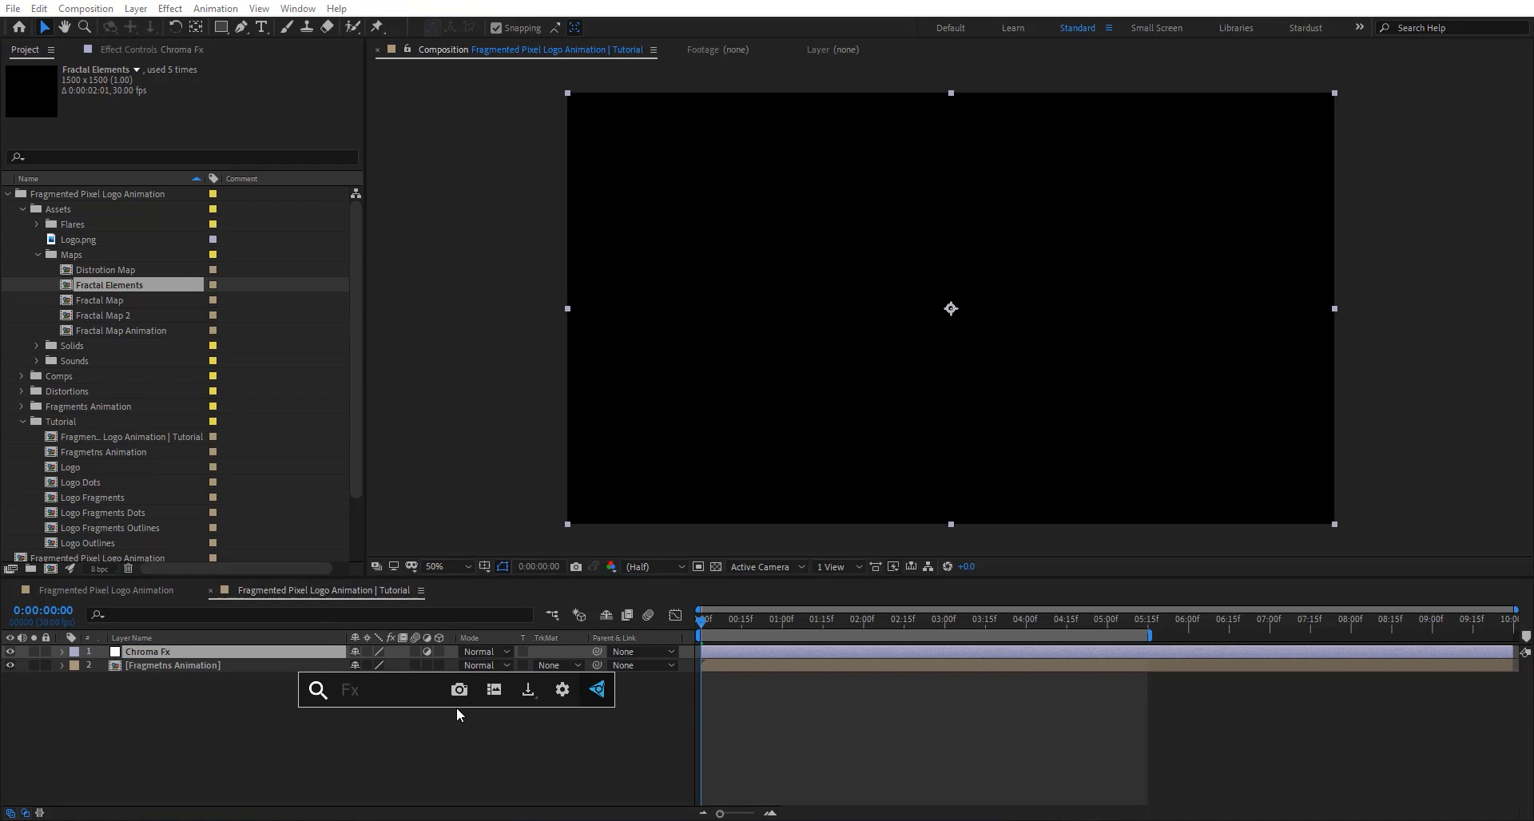
type("3d g")
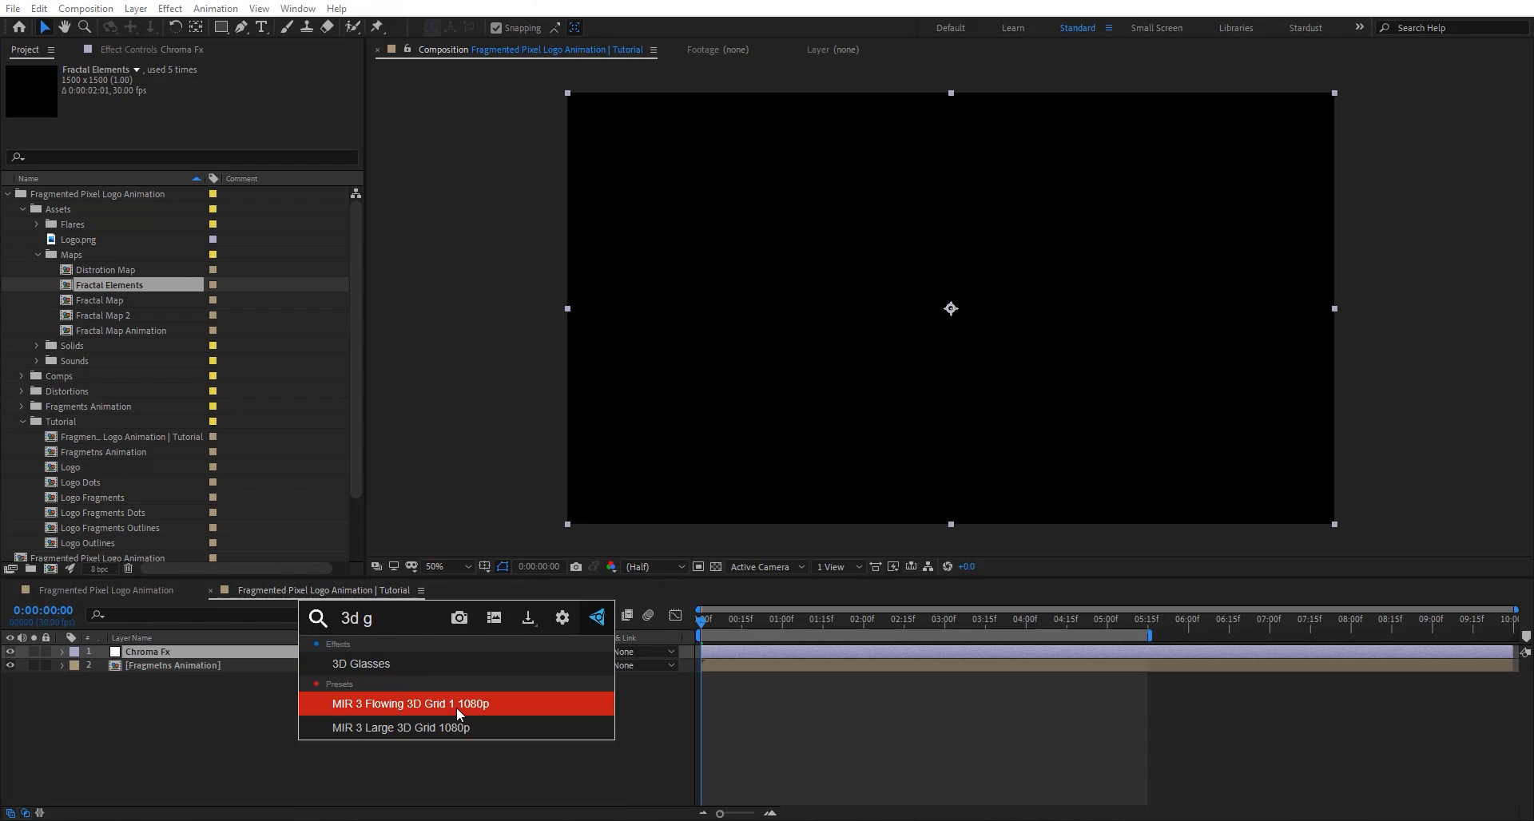
left_click(453, 665)
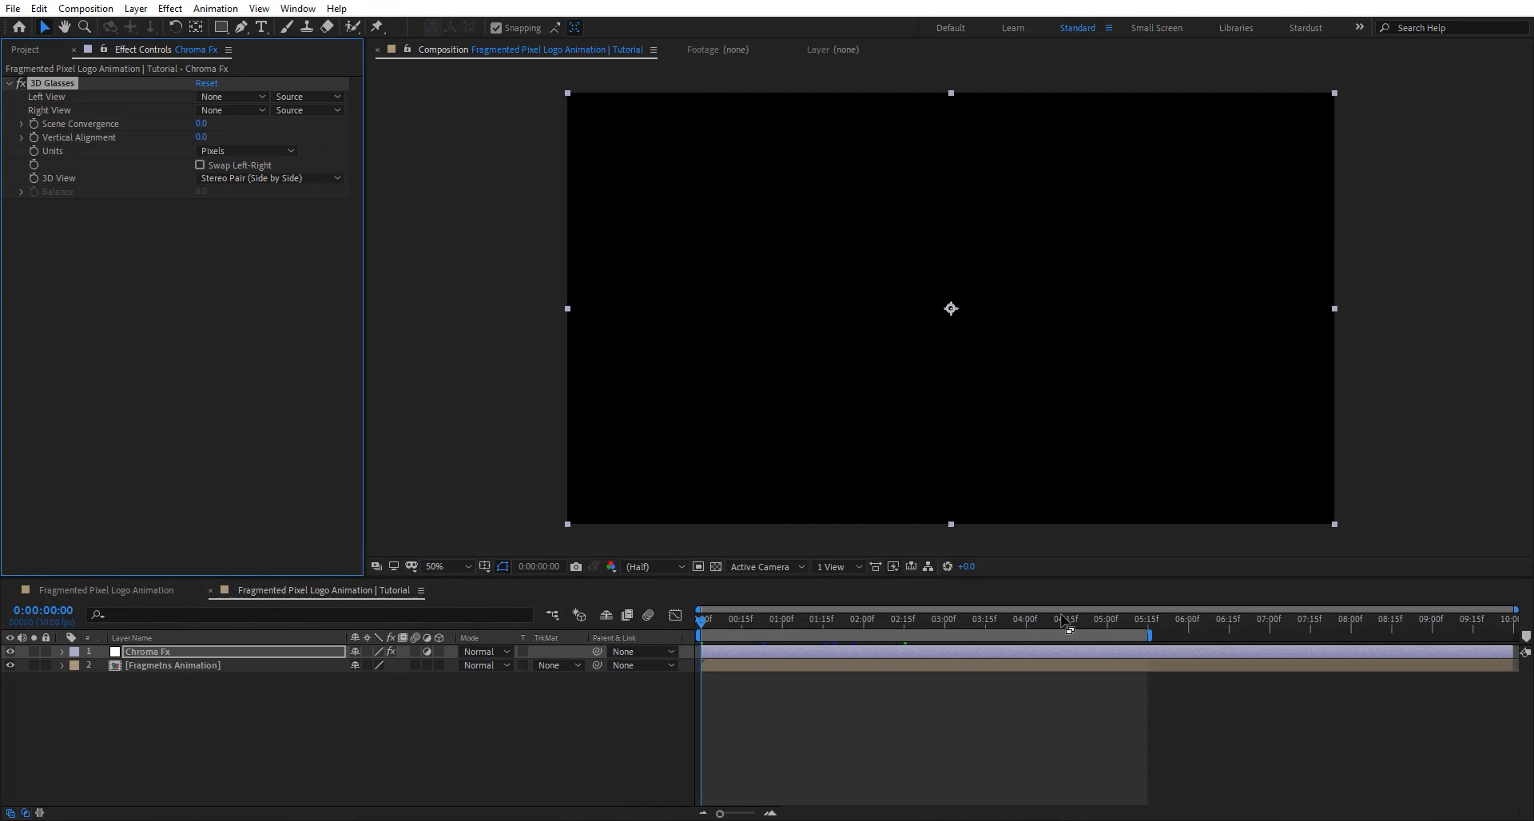
At 0:00:02:15, set both the Left View and Right View of 3D Glasses to the Fragmetns Animation layer.
left_click_drag(859, 628, 904, 624)
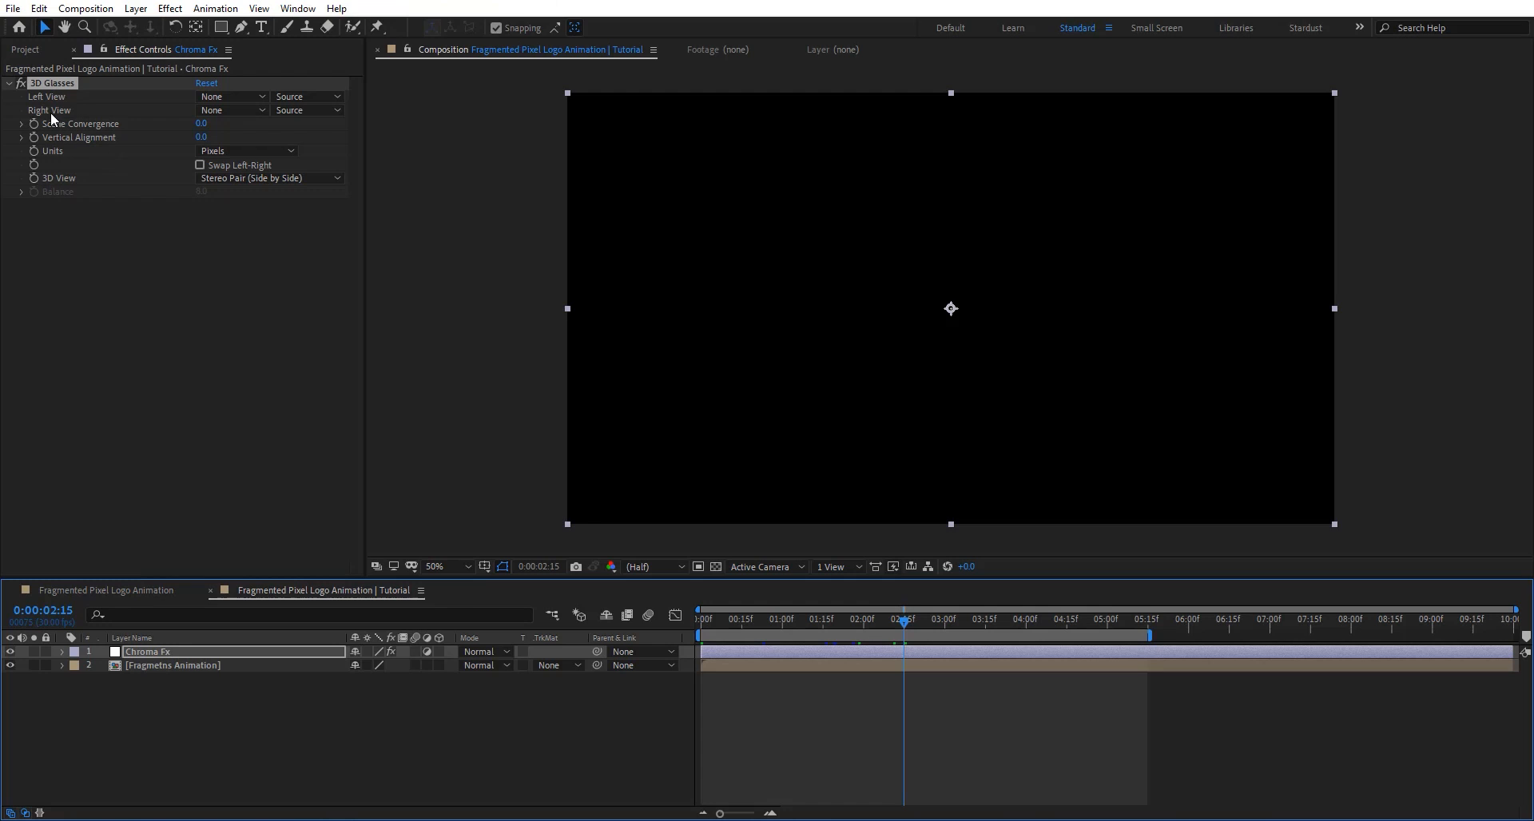
left_click(217, 97)
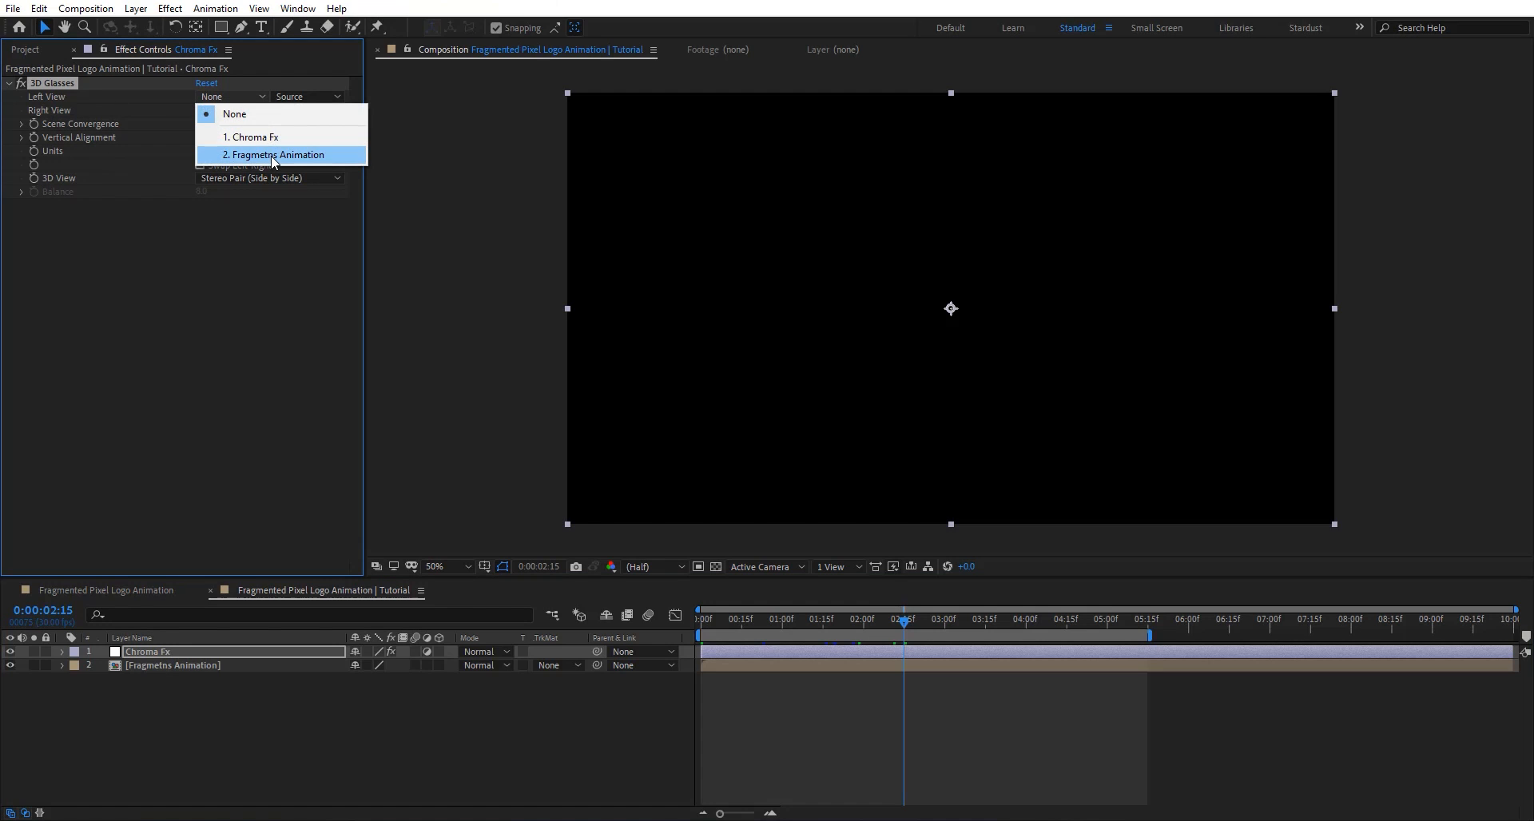
left_click(255, 155)
left_click(227, 111)
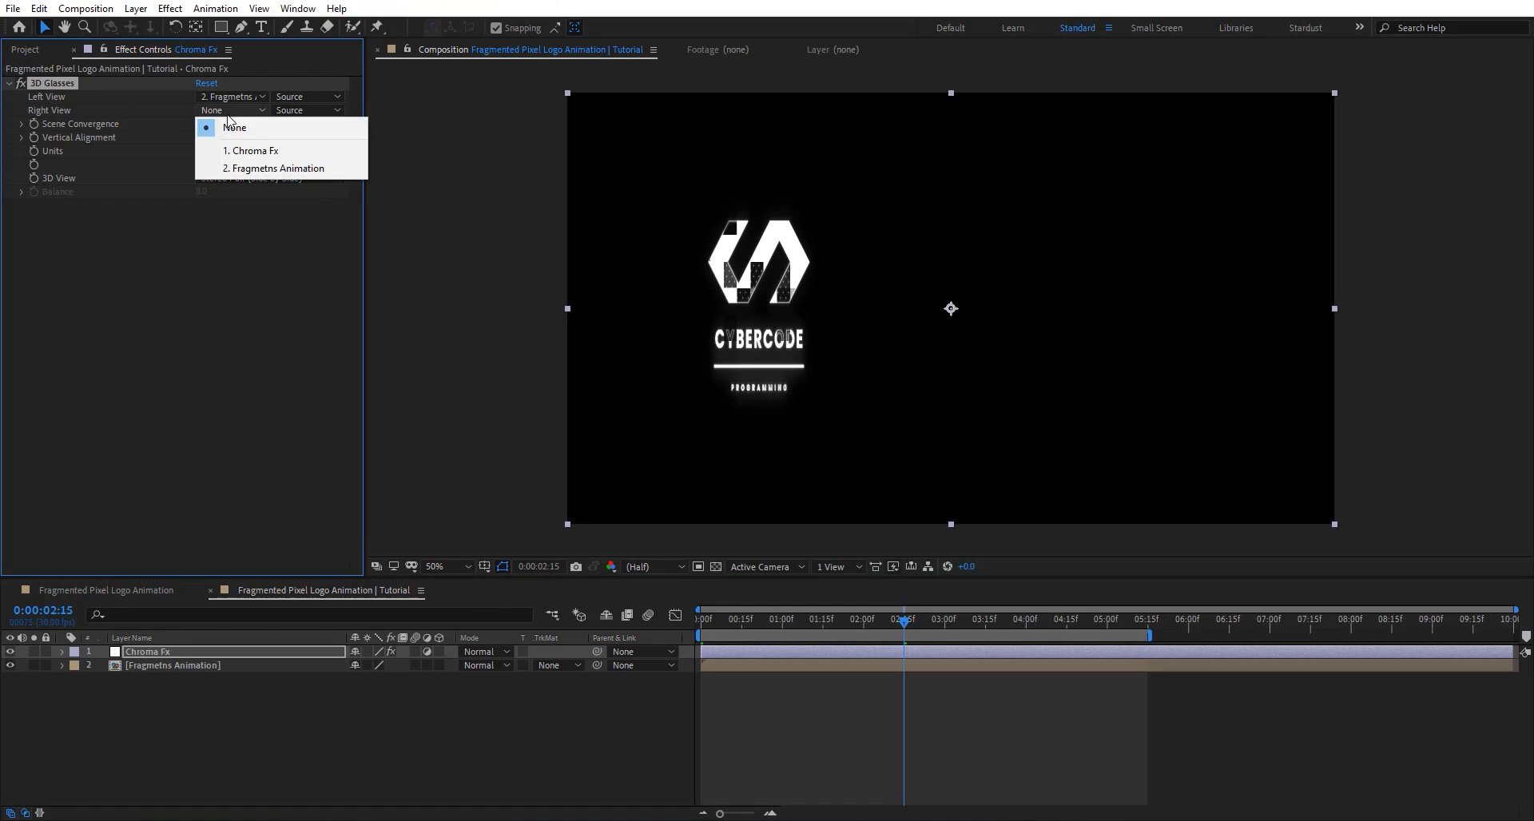
left_click(291, 170)
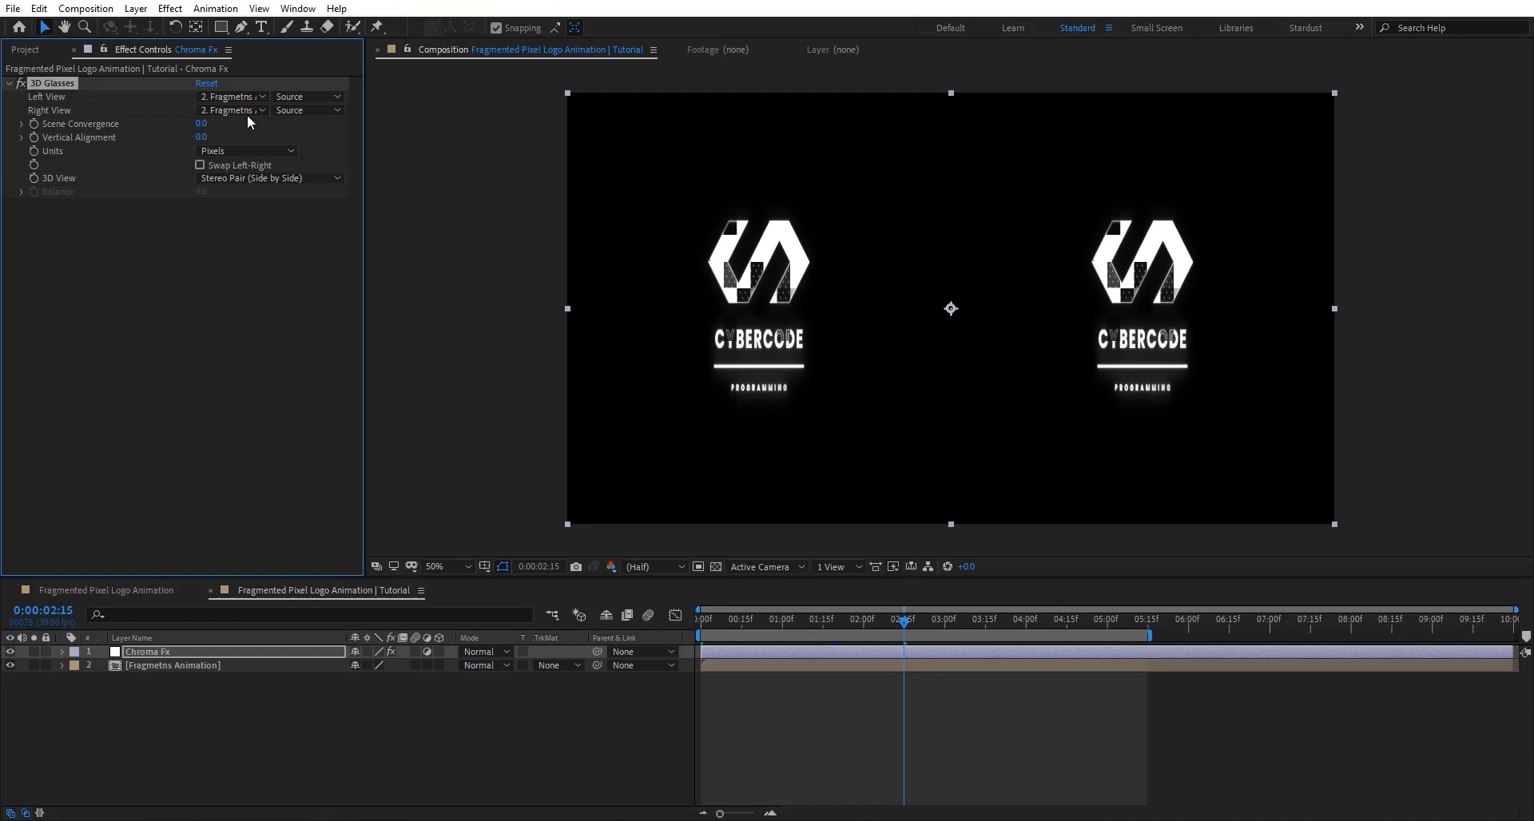
Set the 3D Glasses view to Balanced Red Green LR, with Scene Convergence 12 and Vertical Alignment -12.
left_click(236, 179)
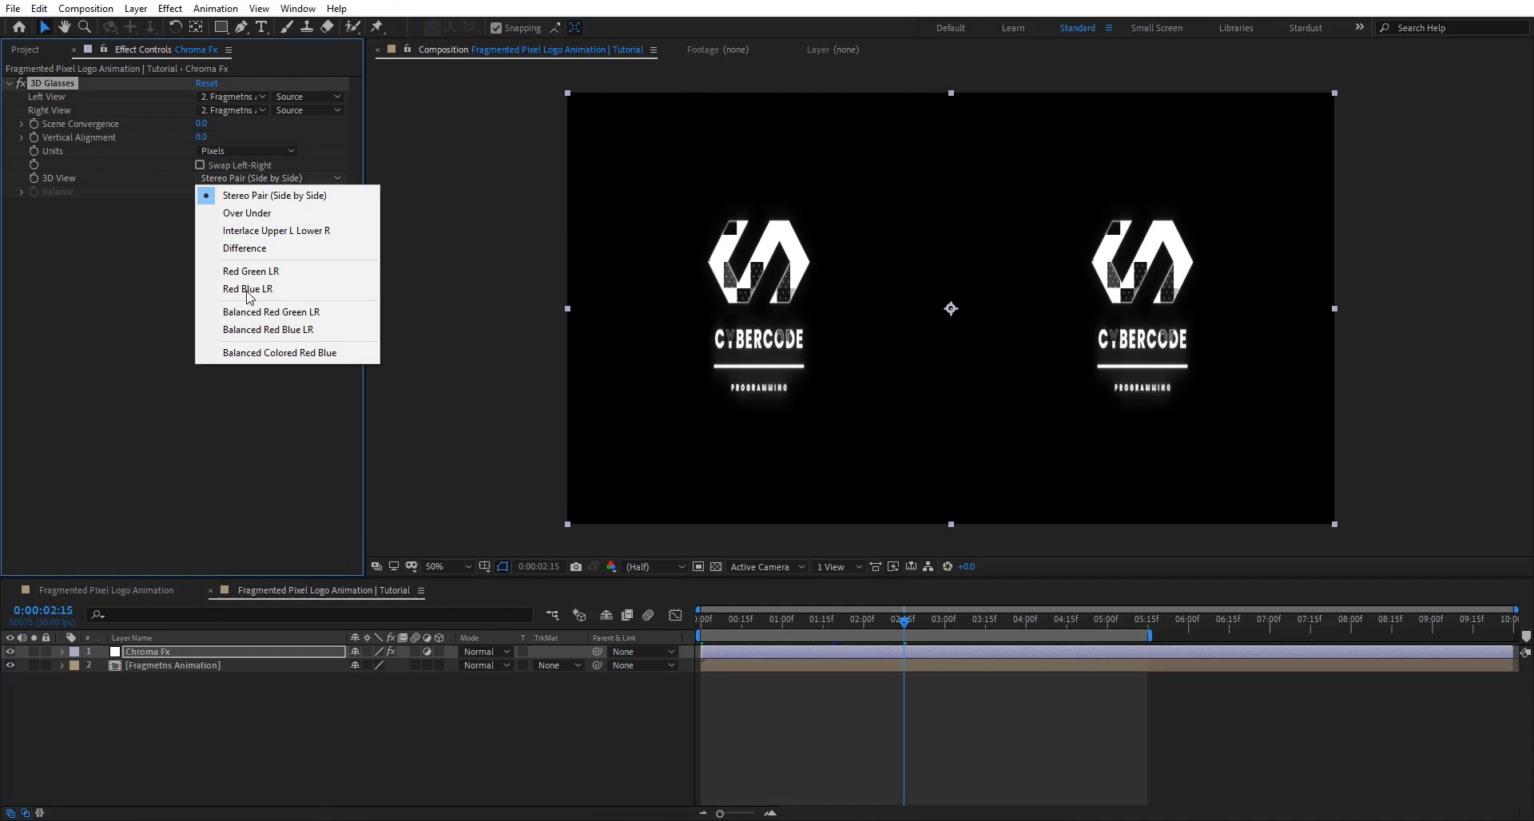
left_click(291, 315)
left_click(202, 124)
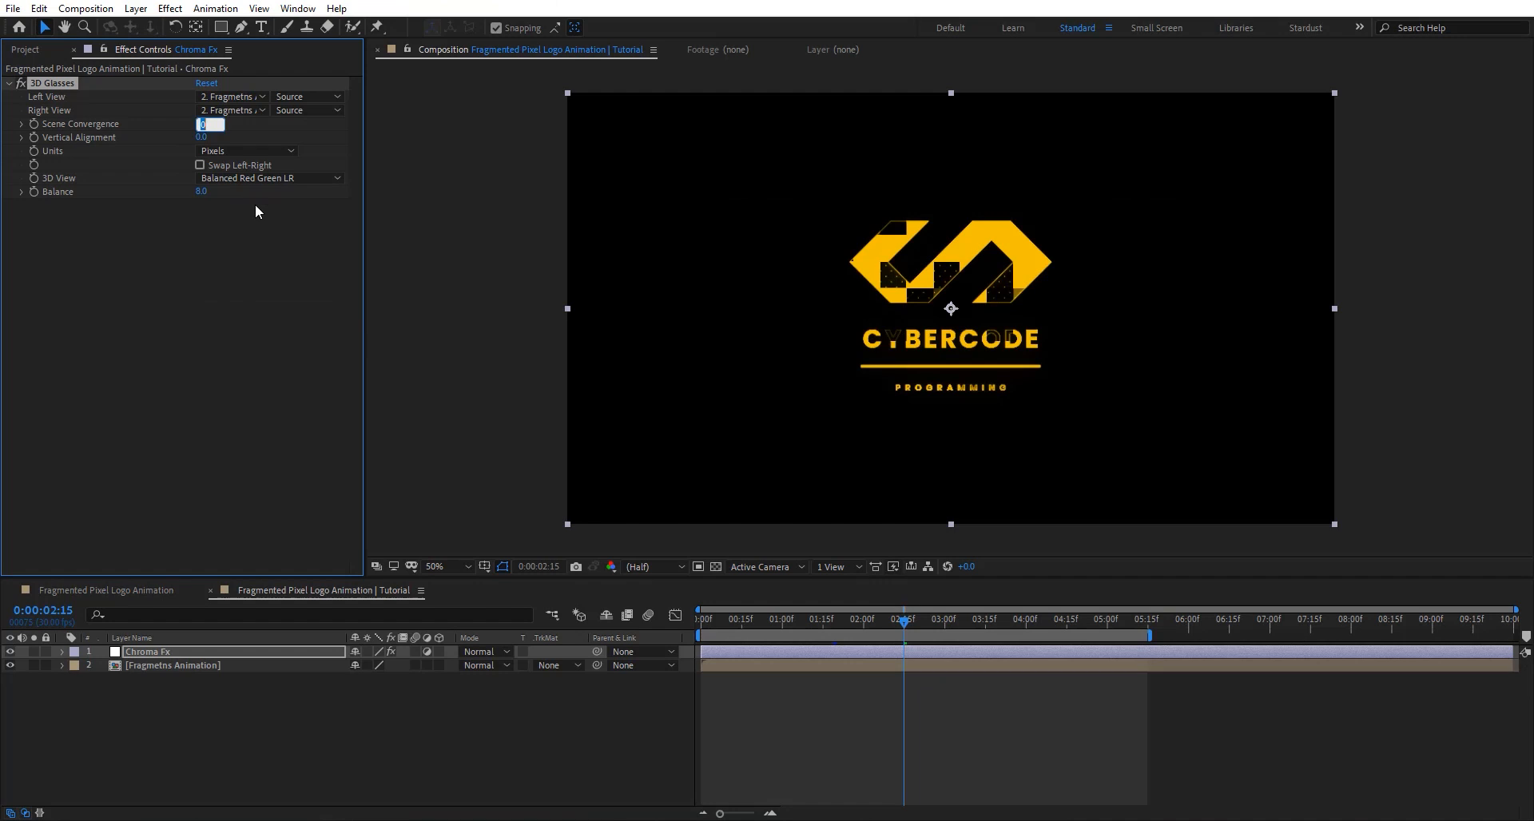
type("12")
key("Return")
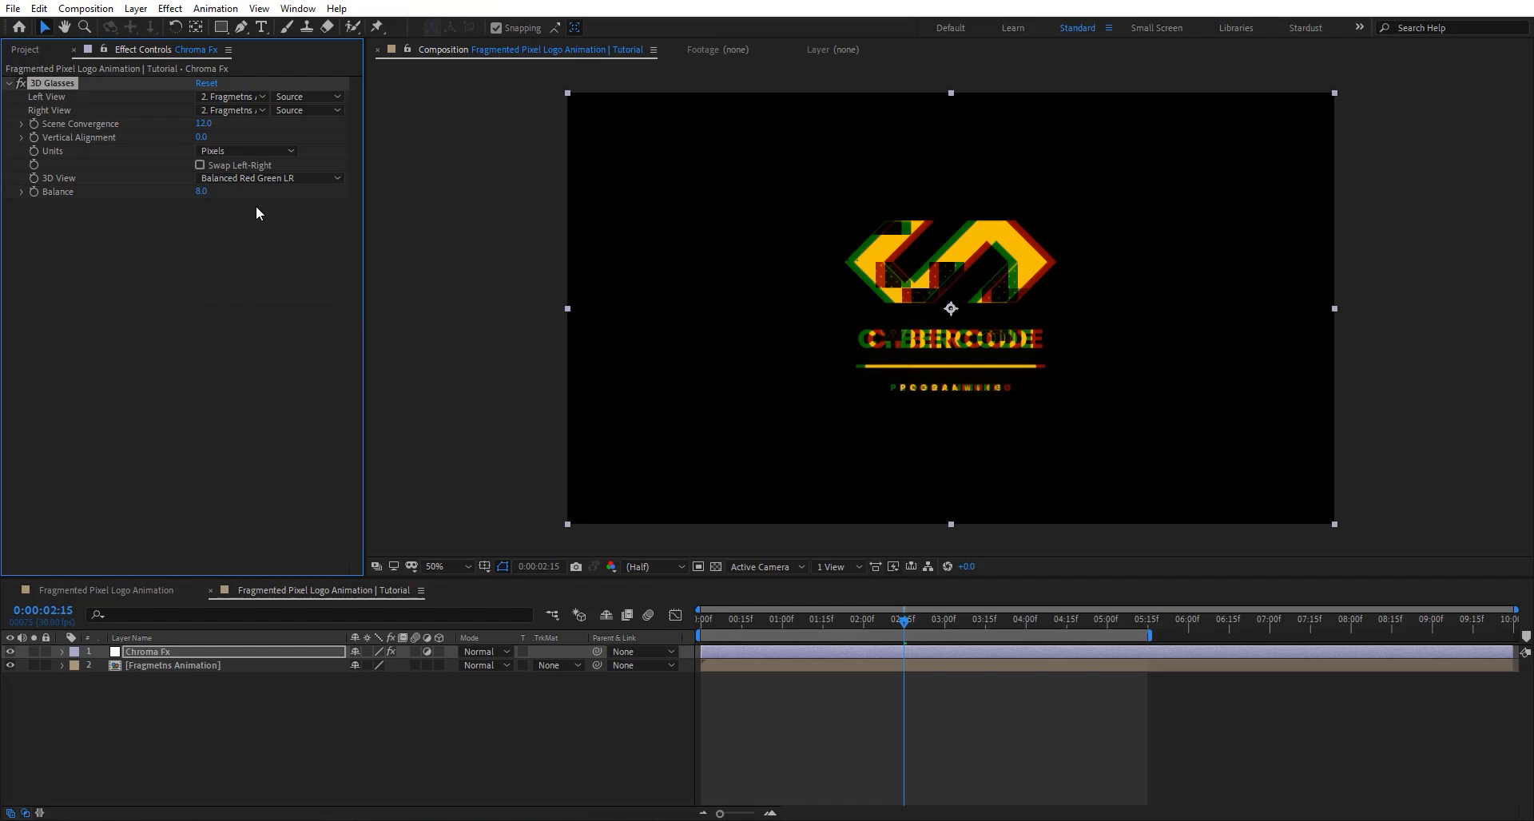
left_click(203, 137)
type("-12")
key("Return")
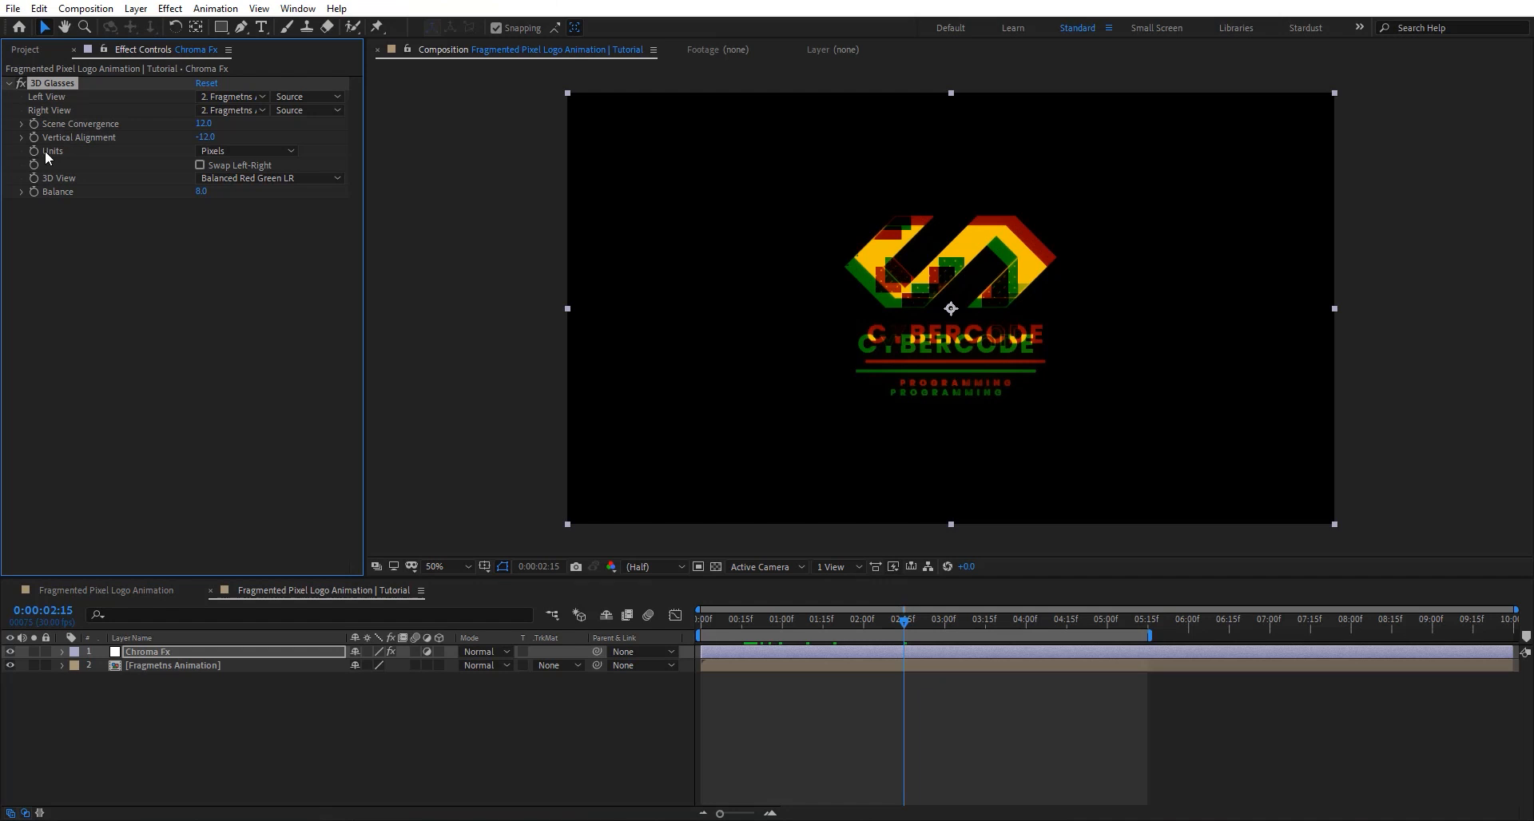
At 0:00:00:17, add starting keyframes for Scene Convergence and Vertical Alignment on 3D Glasses.
left_click_drag(764, 620, 748, 623)
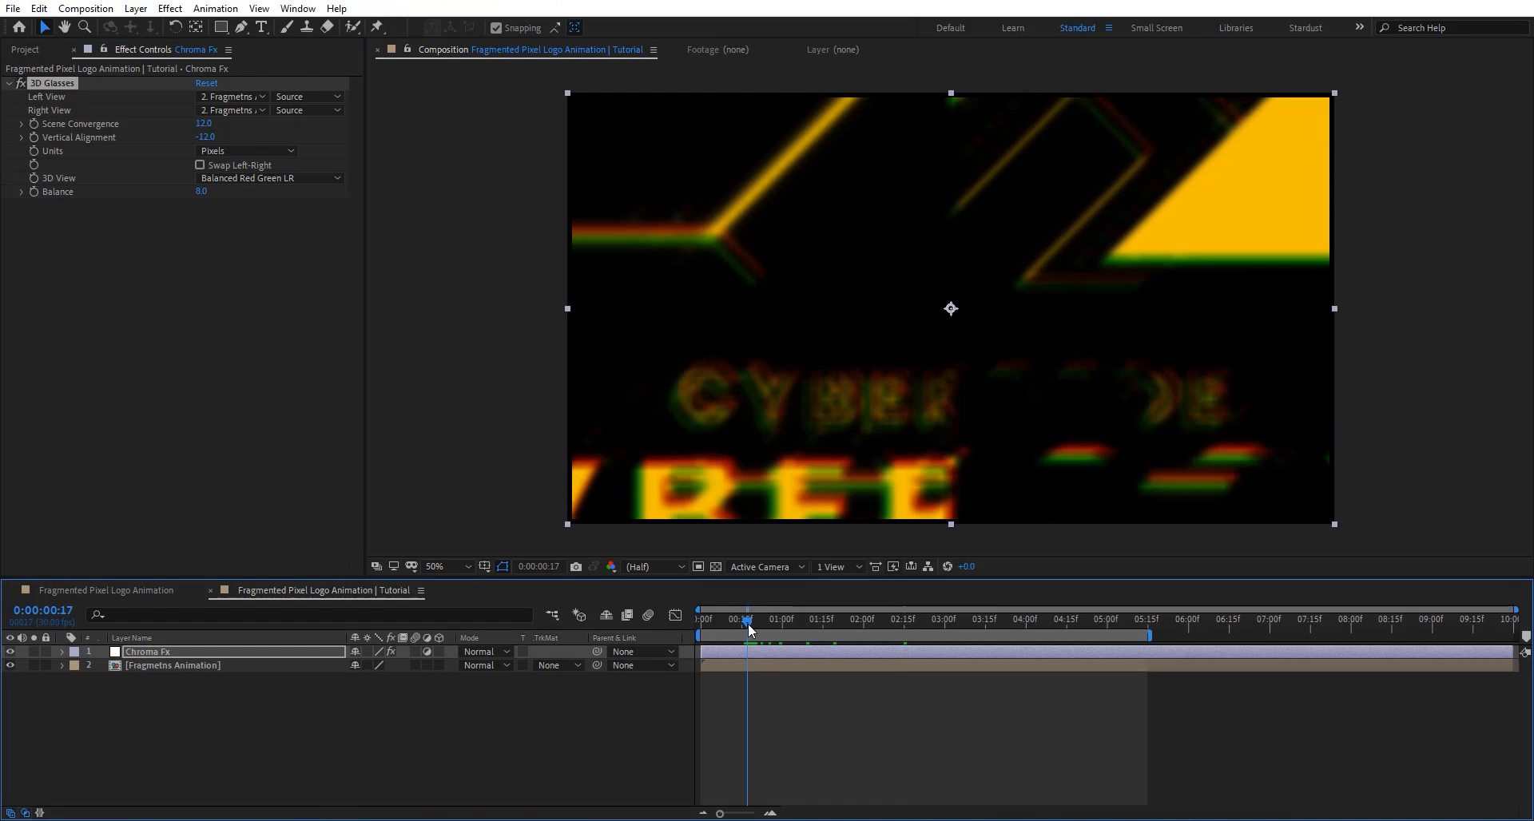
left_click(34, 124)
left_click(34, 138)
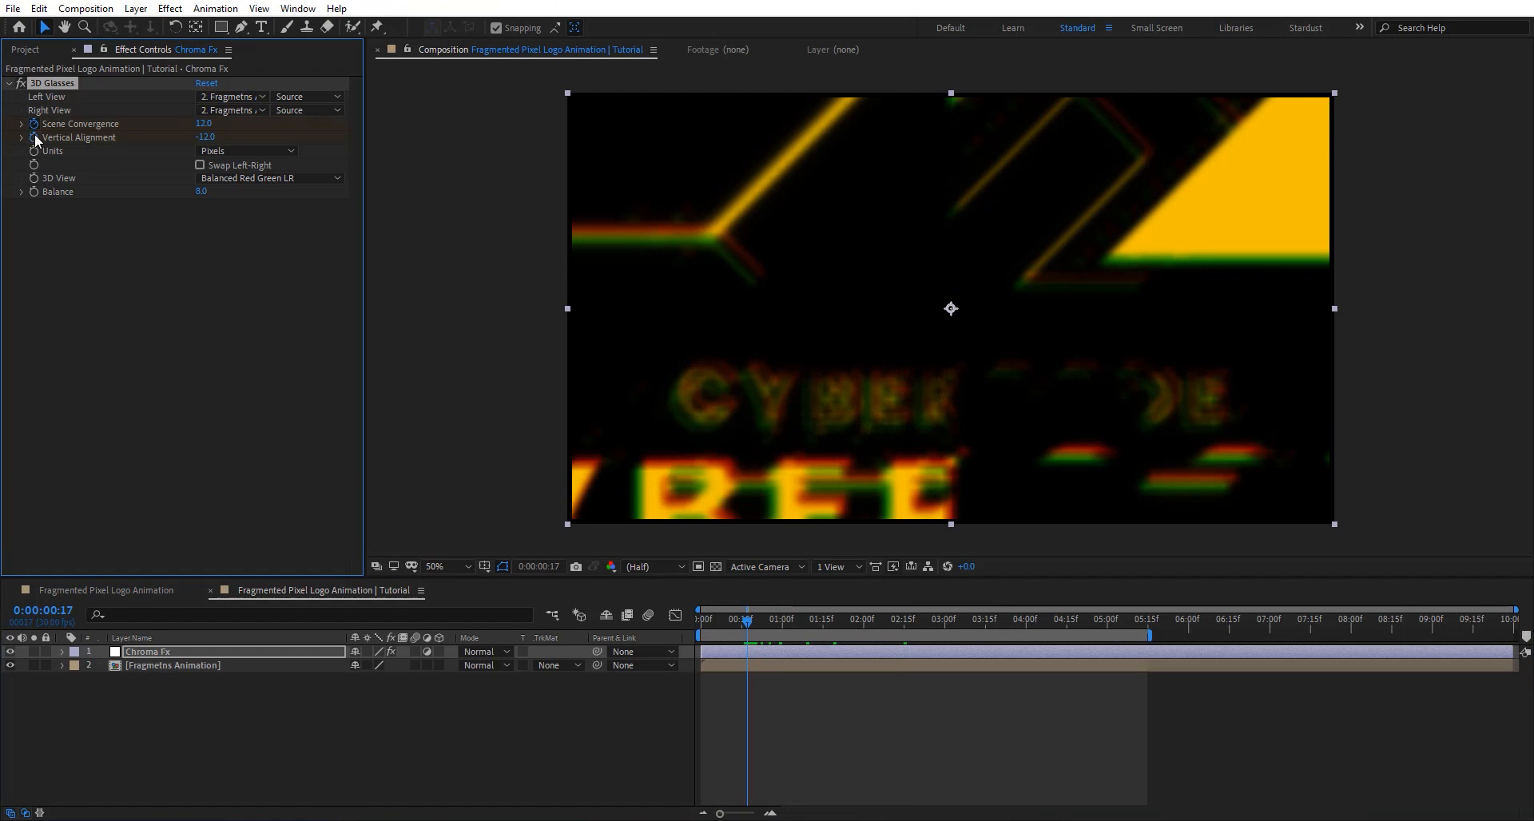
At 0:00:01:17, keyframe Scene Convergence at 5 and Vertical Alignment at -5.
key("space")
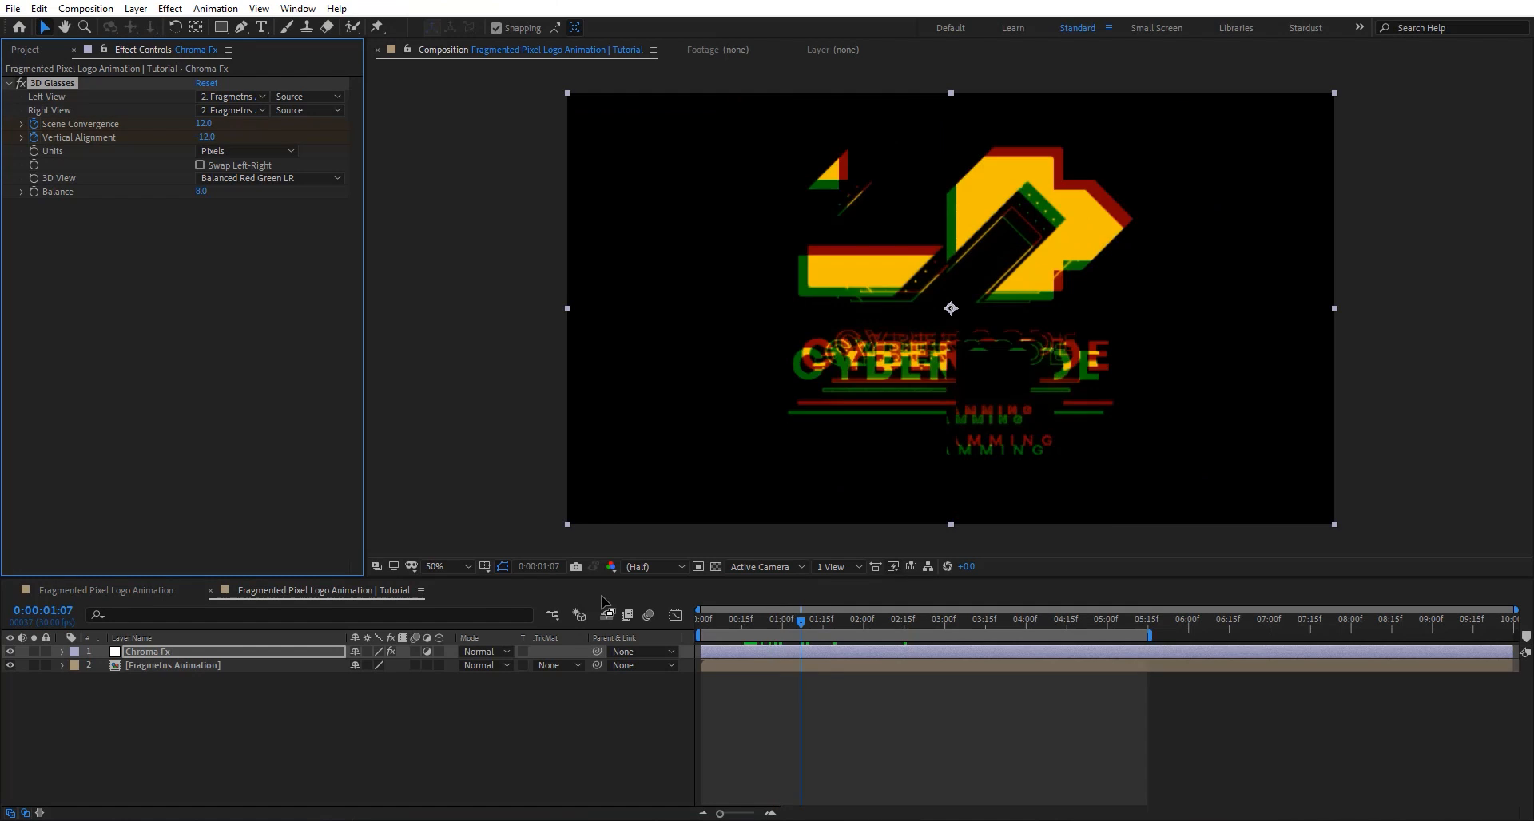
left_click(204, 123)
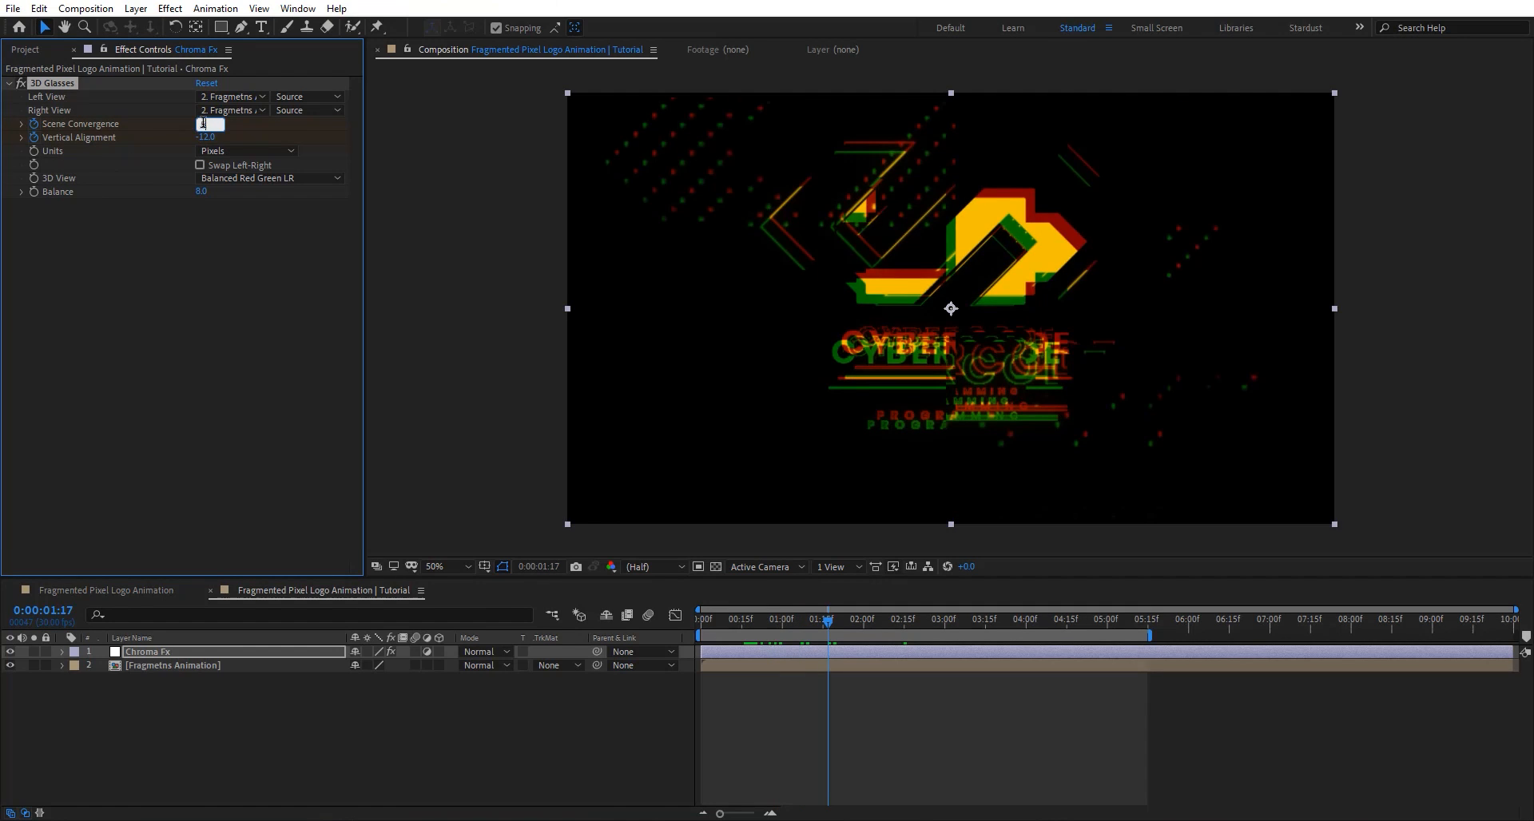
type("5")
key("Return")
left_click(206, 137)
type("-5")
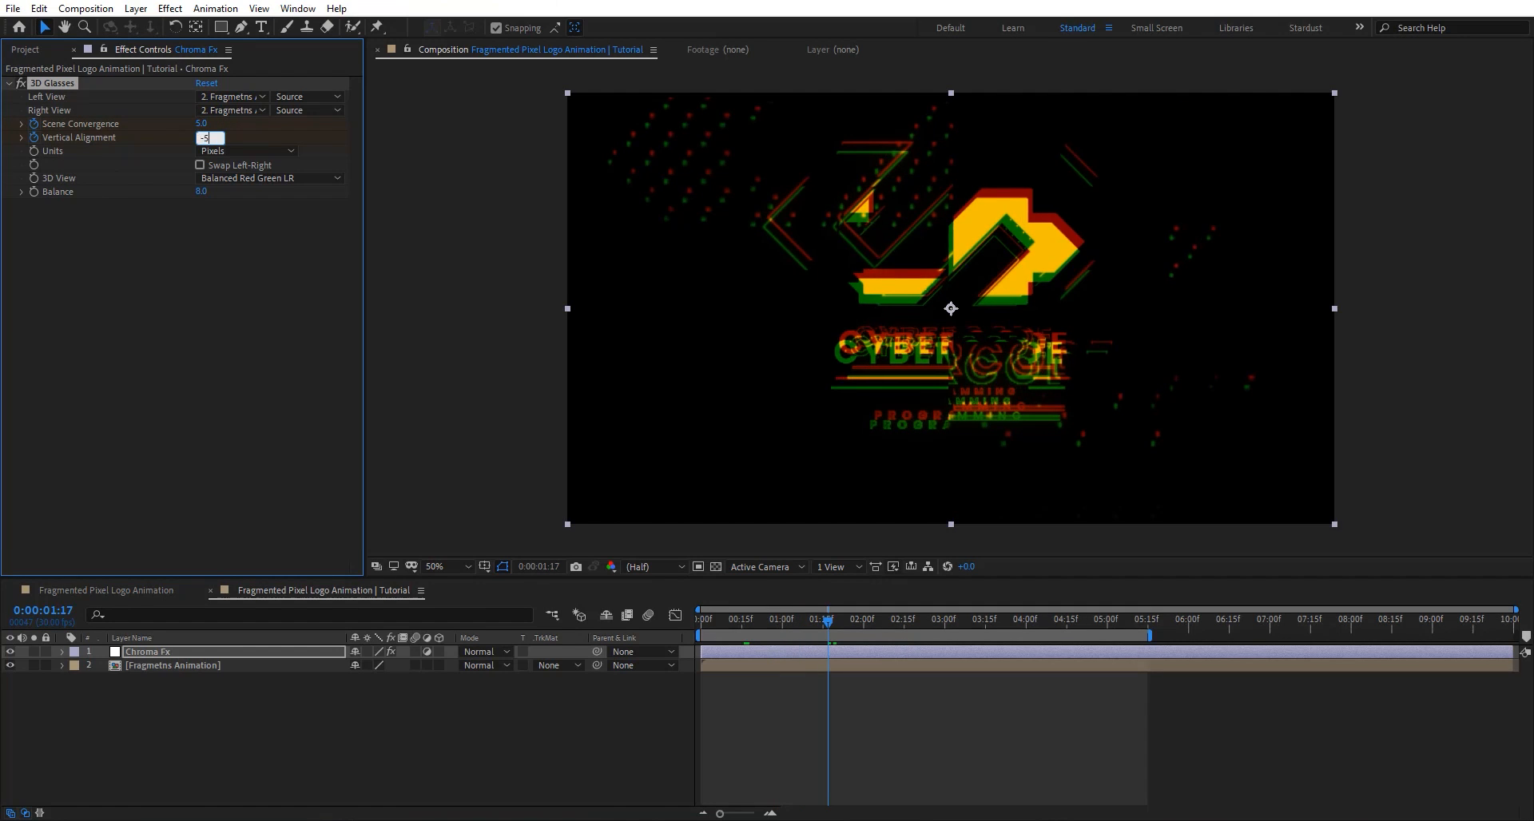
key("Return")
Animate the Chroma Fx layer's opacity from 100% at 0:00:00:17 to 0% at 0:00:01:17.
key("t")
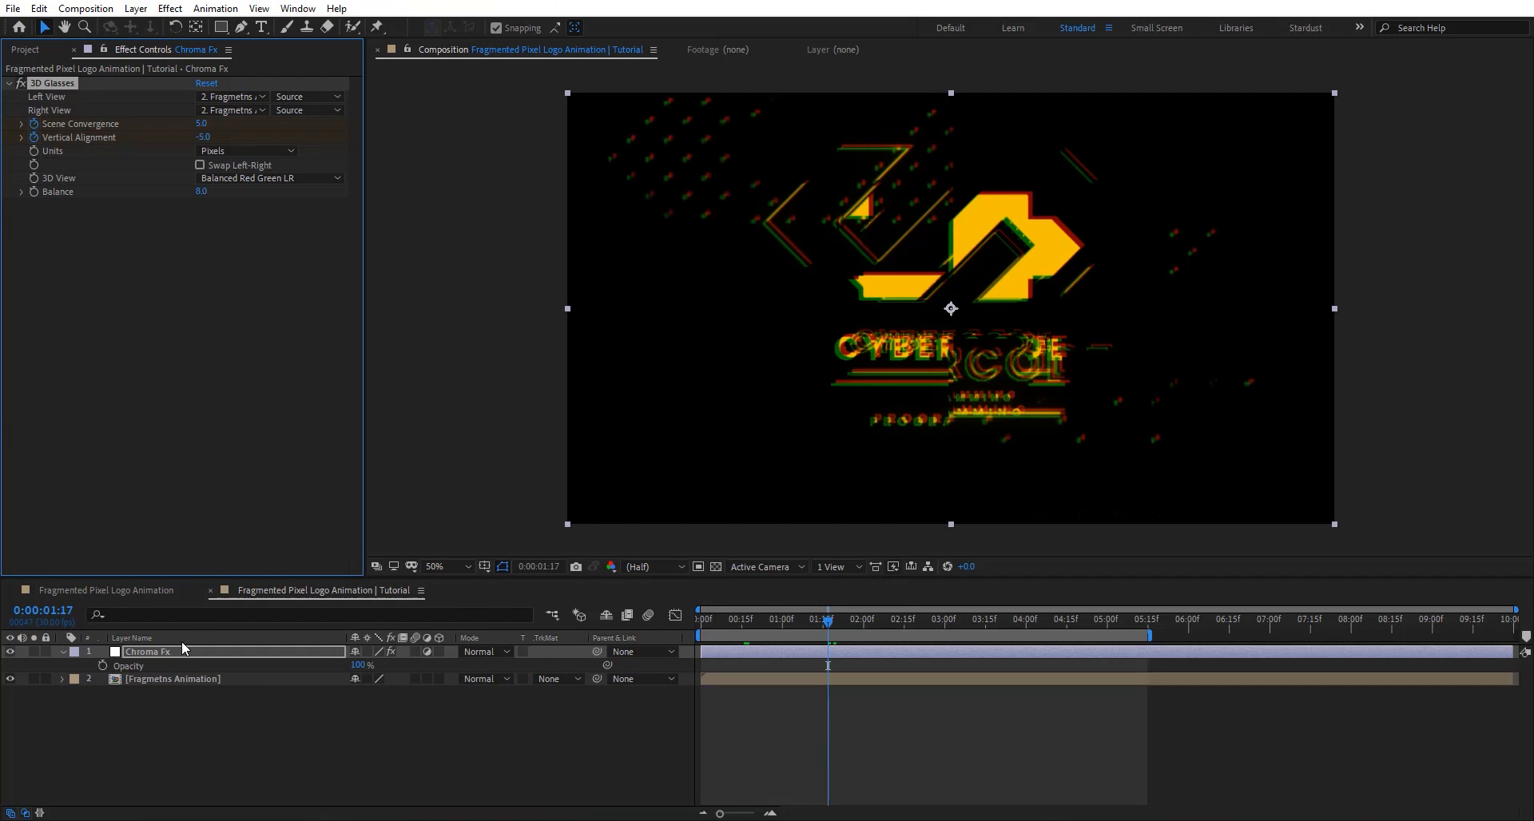
left_click(102, 665)
key("u")
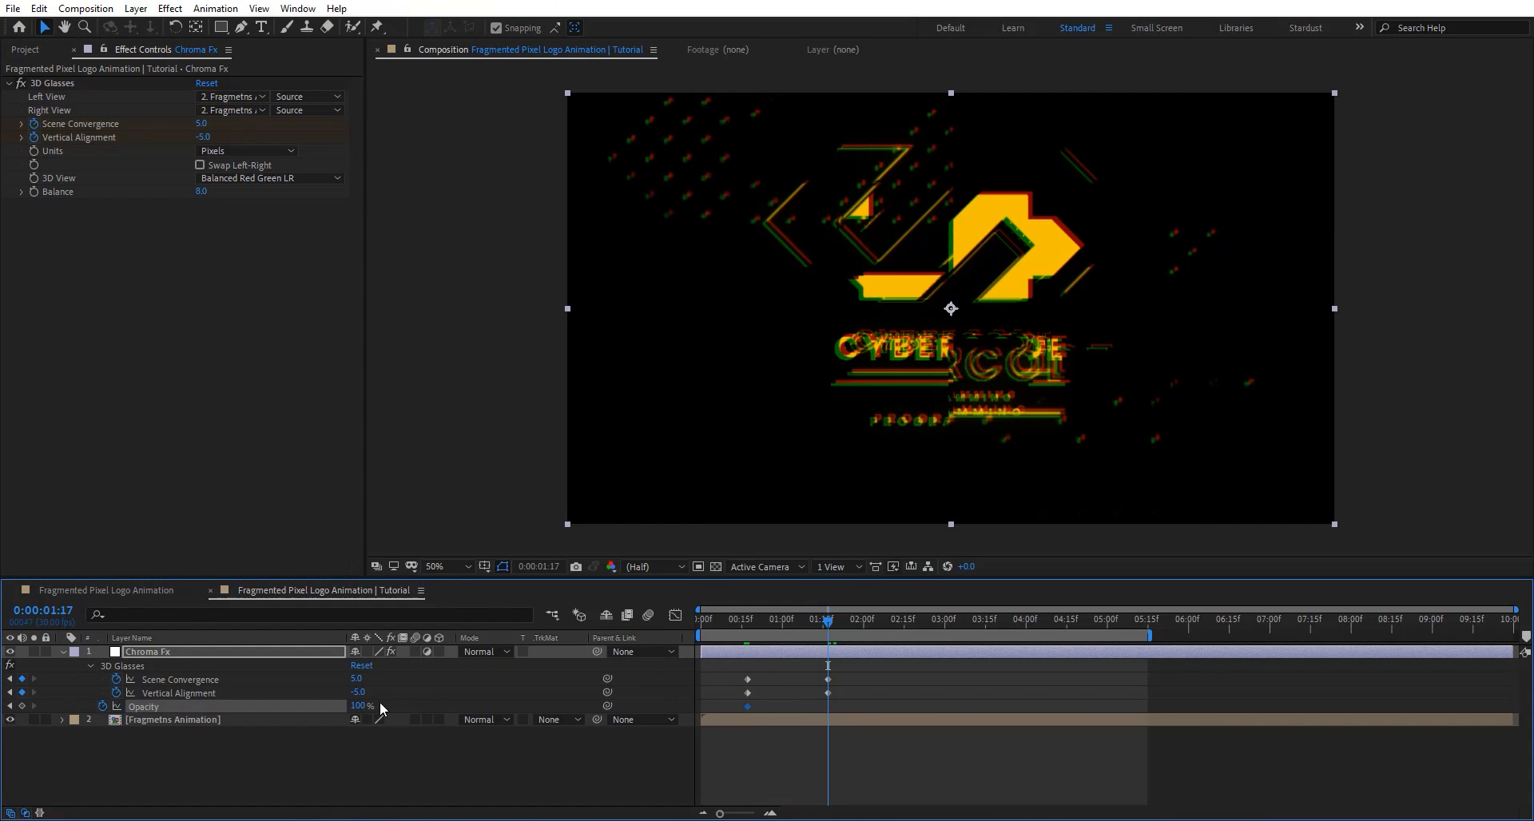
left_click(359, 706)
type("0")
key("Return")
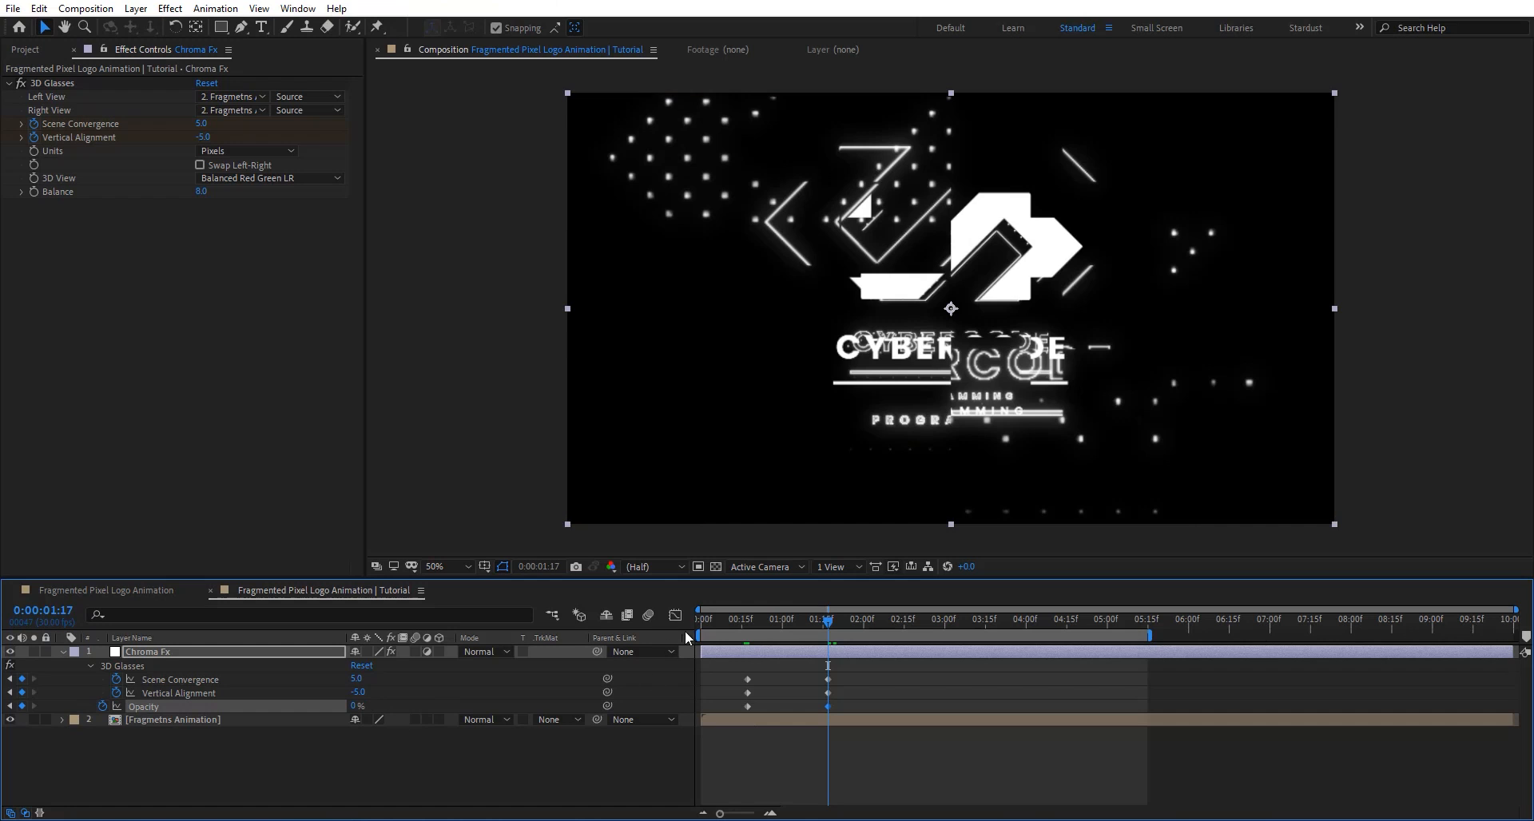
Set the Chroma Fx layer's blending mode to Add and check the fringing around 0:00:00:25.
left_click(747, 622)
mouse_move(746, 621)
left_mouse_down()
mouse_move(795, 619)
mouse_move(771, 620)
left_mouse_up()
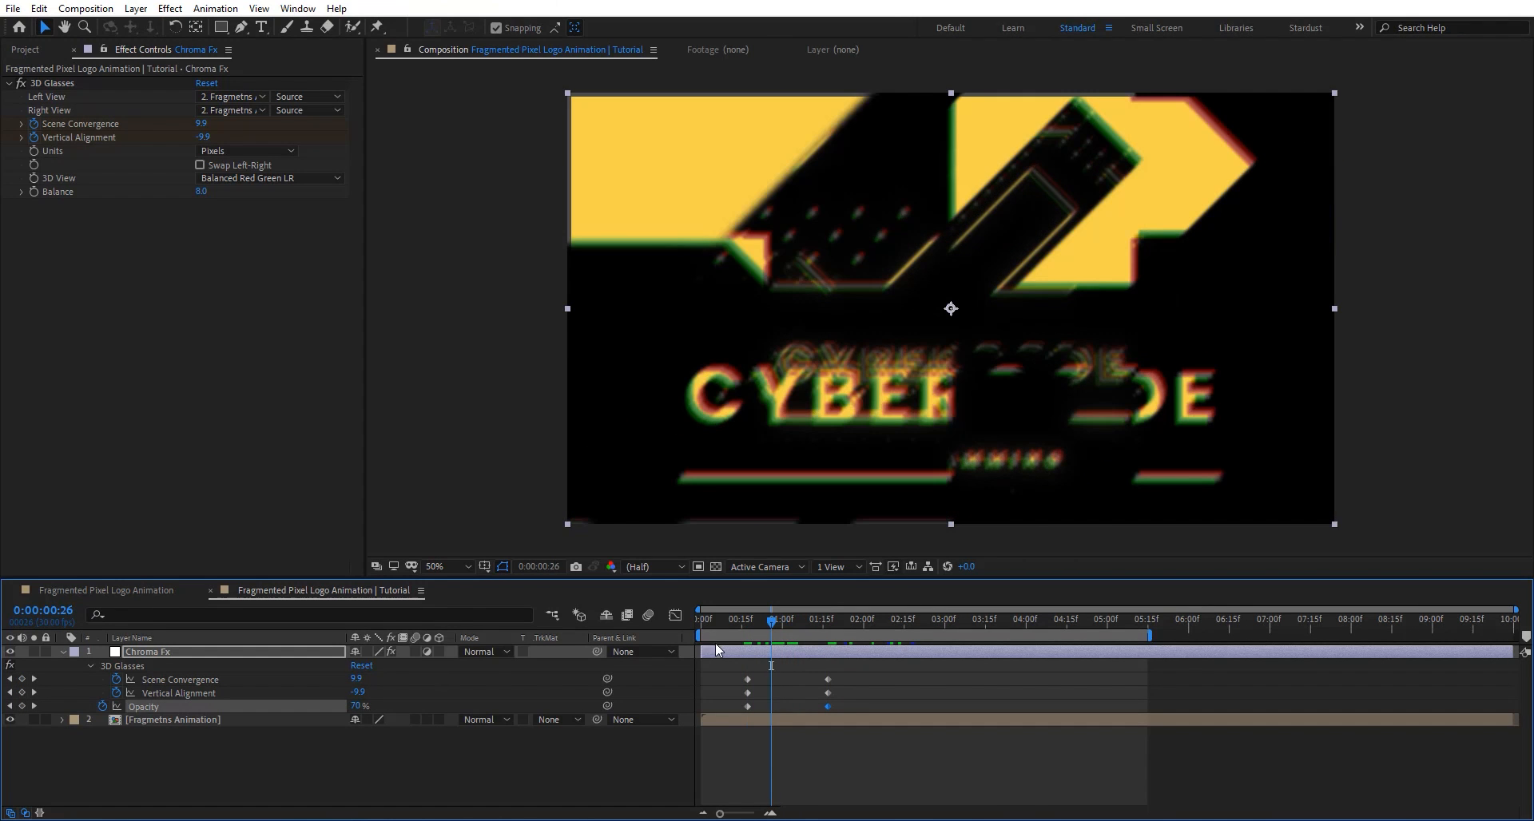
left_click(501, 649)
left_click(519, 289)
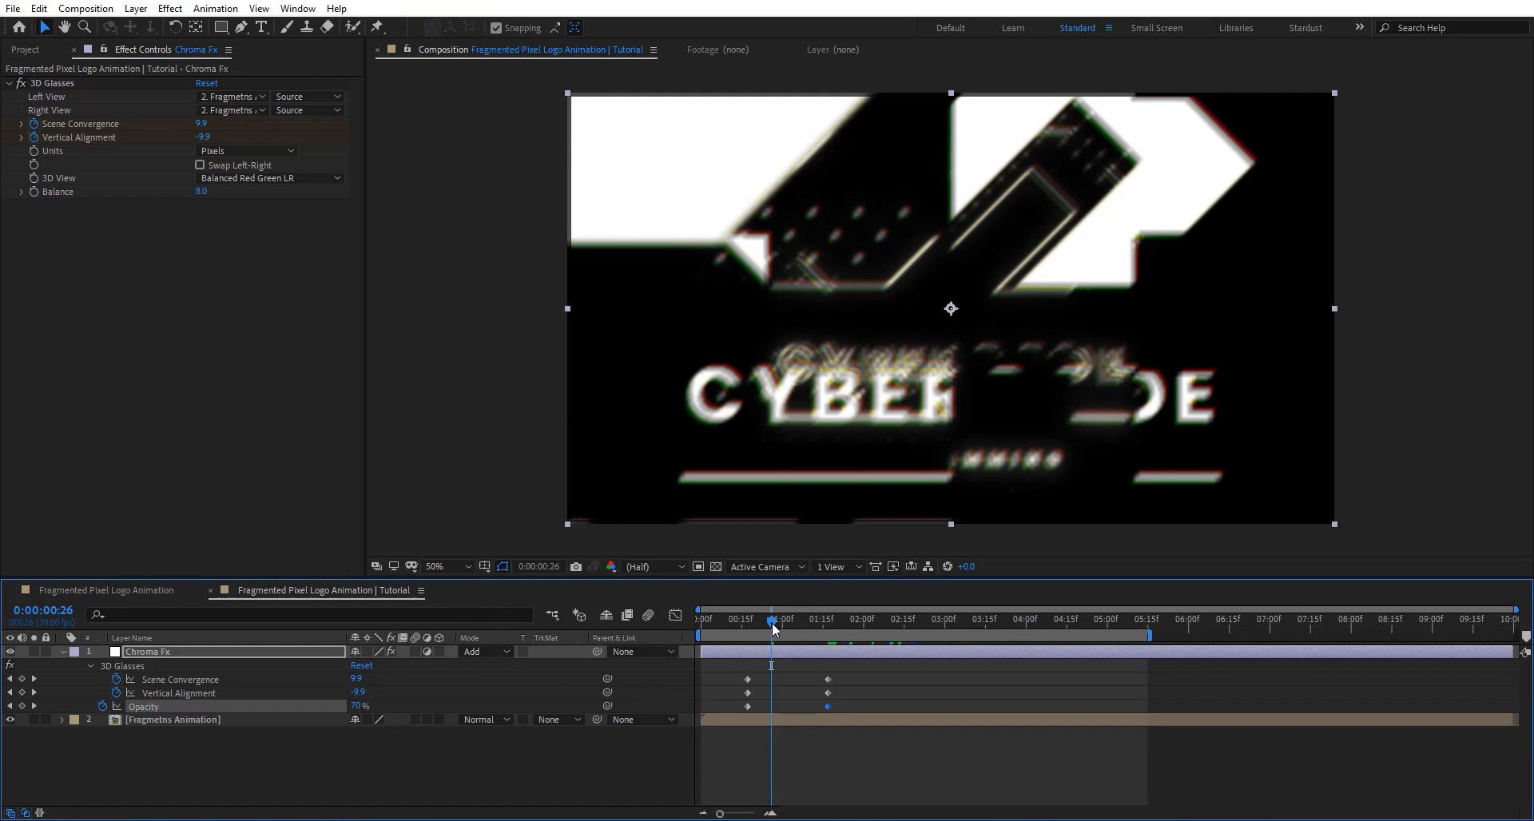
mouse_move(772, 621)
left_mouse_down()
mouse_move(817, 622)
mouse_move(756, 625)
mouse_move(769, 621)
left_mouse_up()
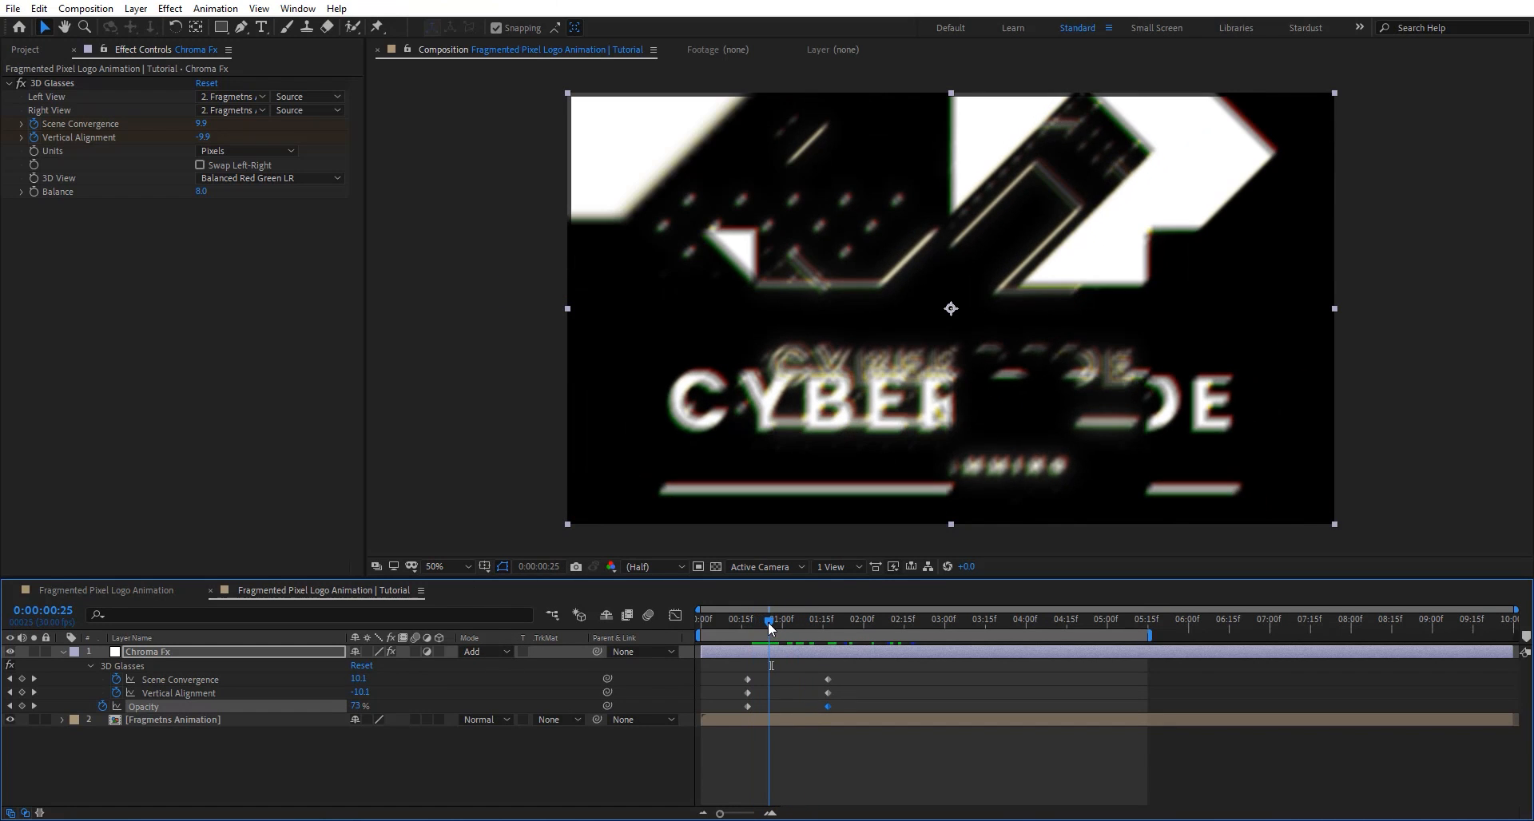
Try the Balanced Red Blue LR view on 3D Glasses and restore Balanced Red Green LR.
left_click(299, 178)
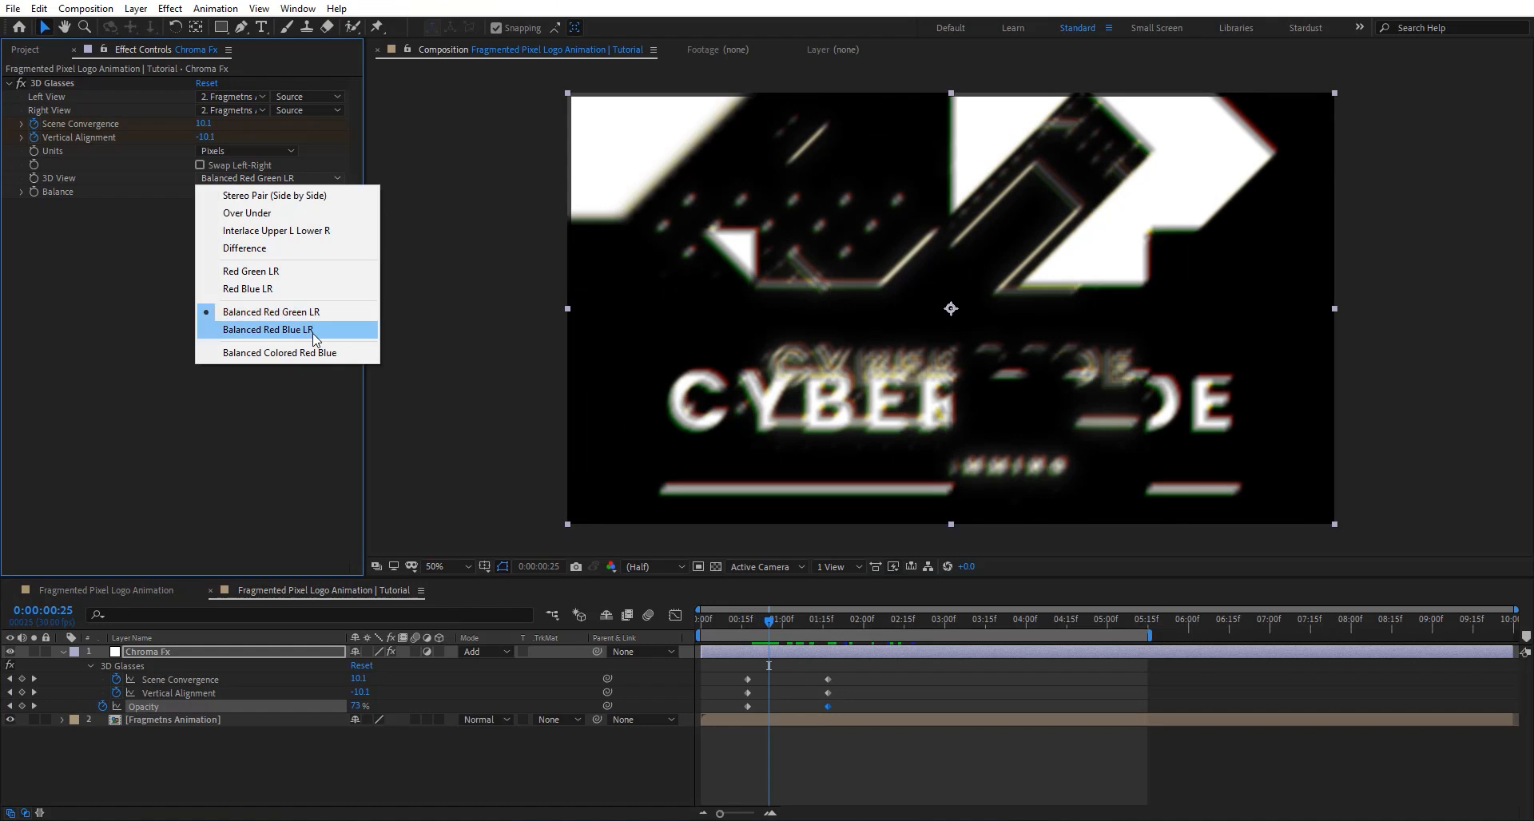
left_click(313, 324)
left_click(302, 178)
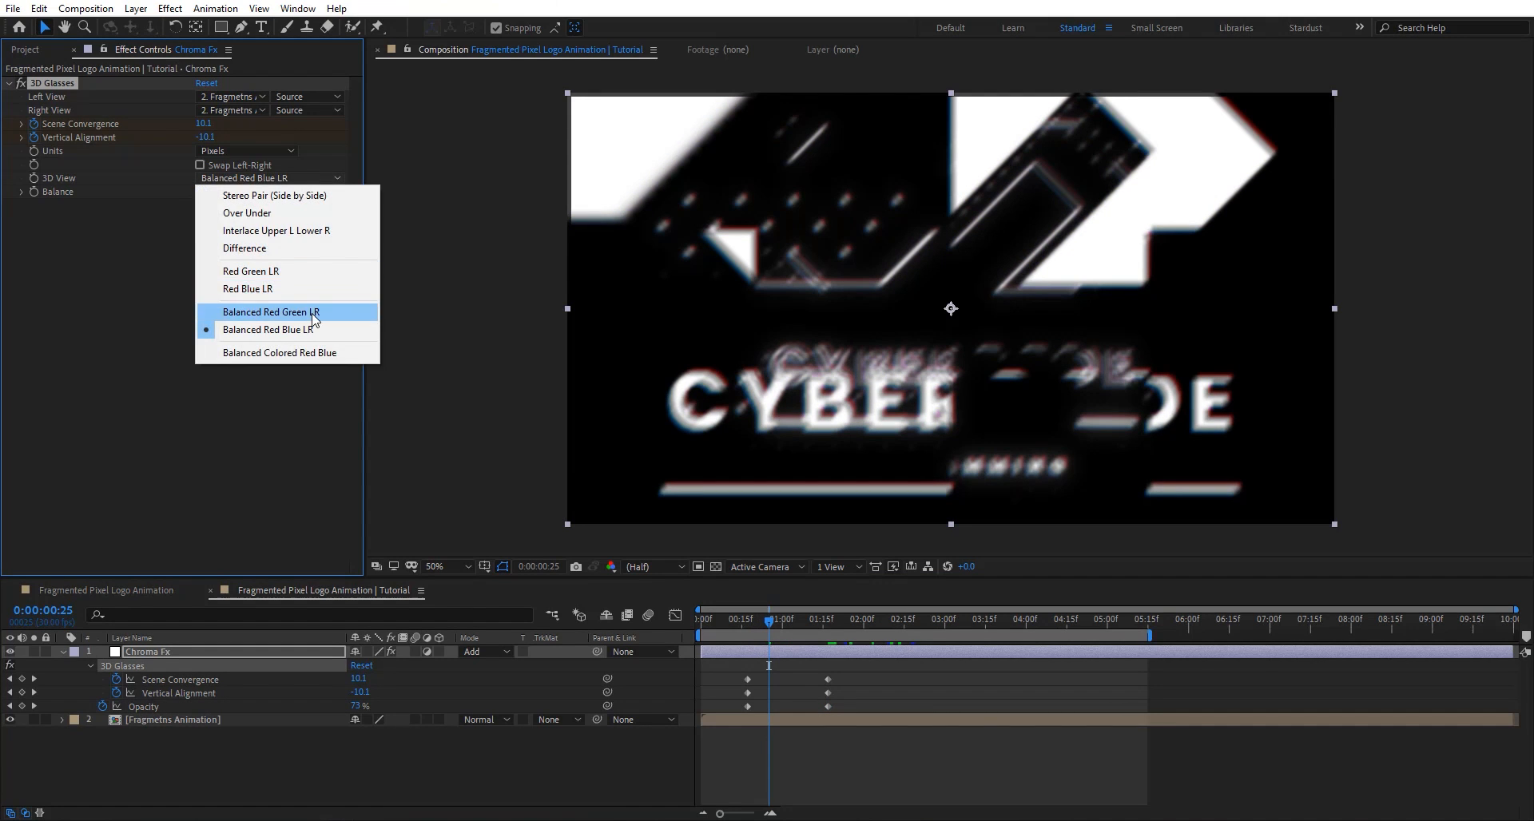
left_click(276, 311)
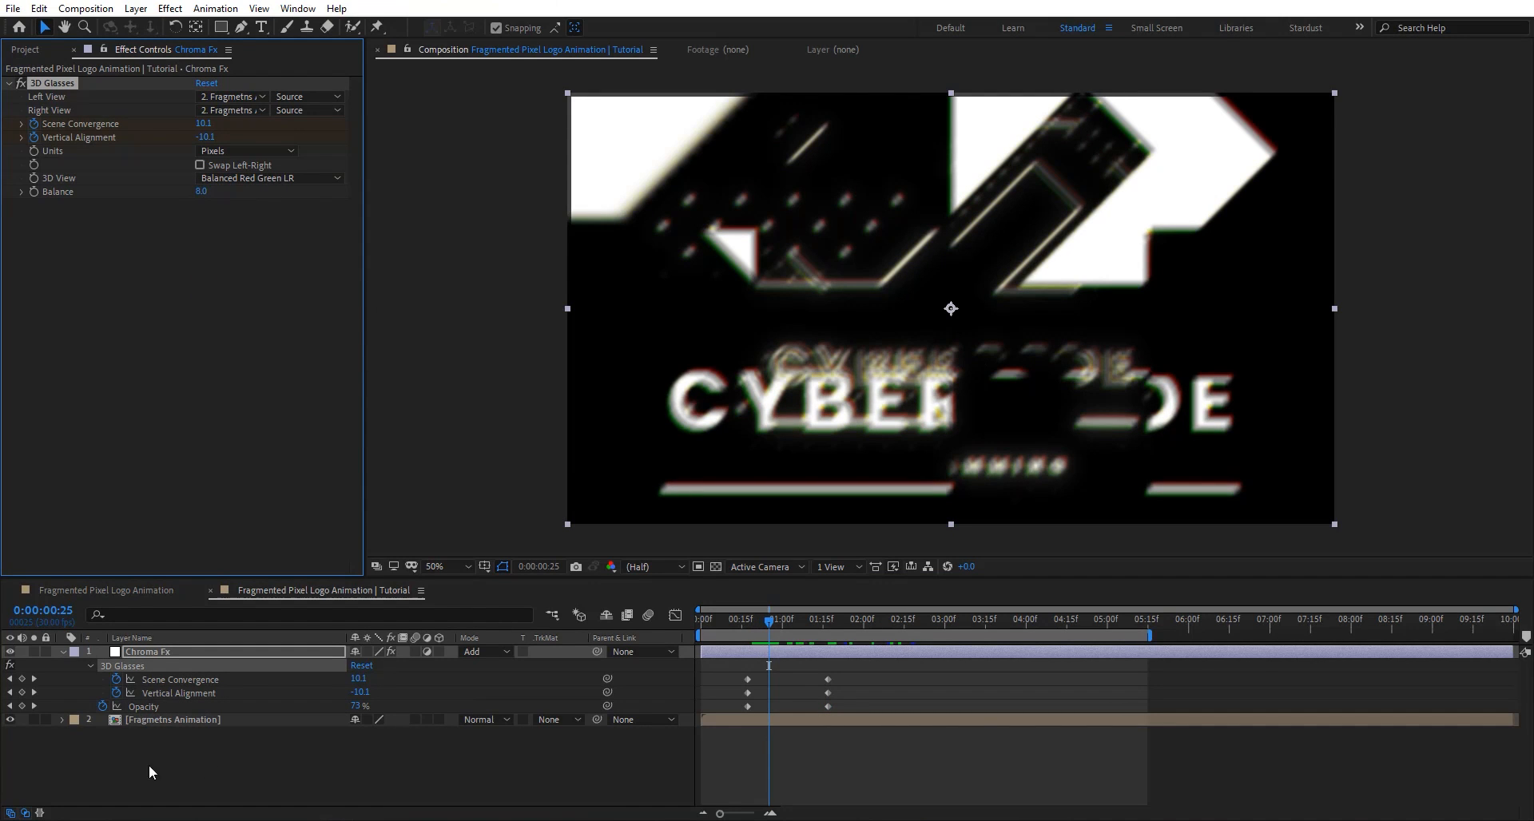
Inside the Fragmetns Animation composition, apply a Fill effect to Logo Fragments Outlines and colour it bright cyan-blue.
double_click(241, 717)
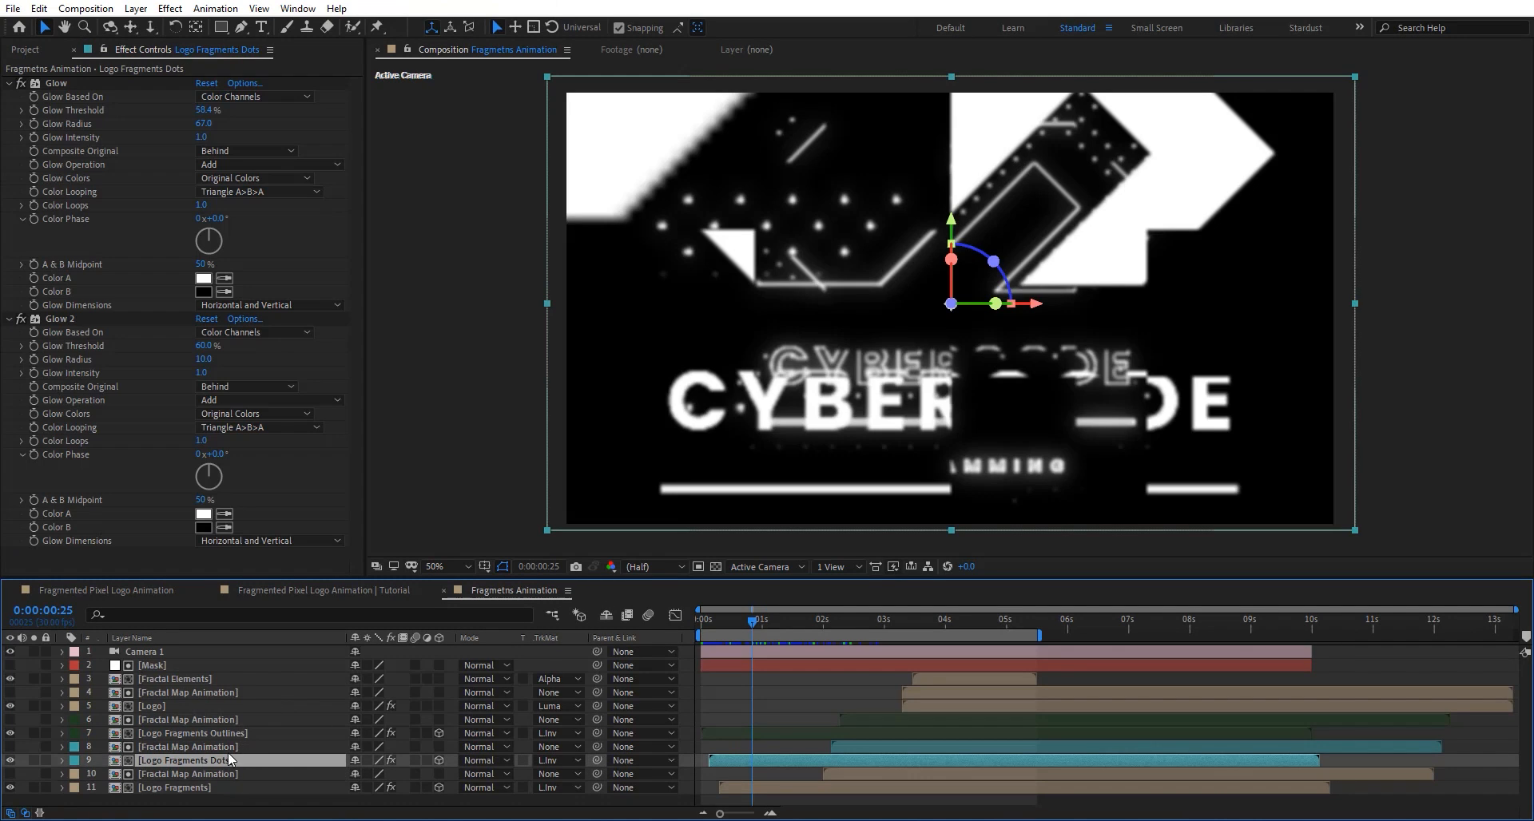
left_click(231, 736)
key("ctrl+space")
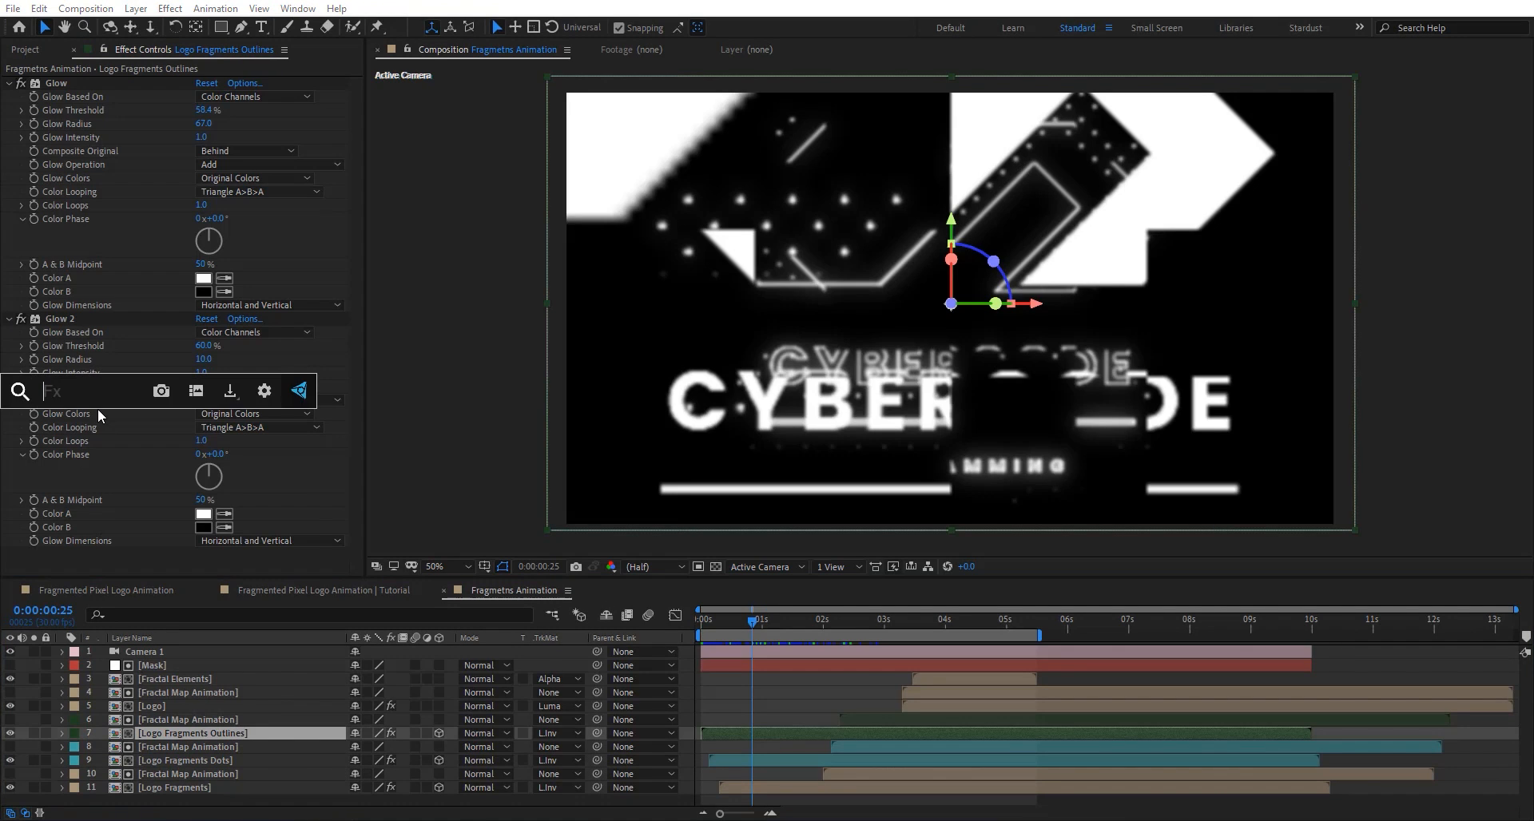
type("fill")
key("Return")
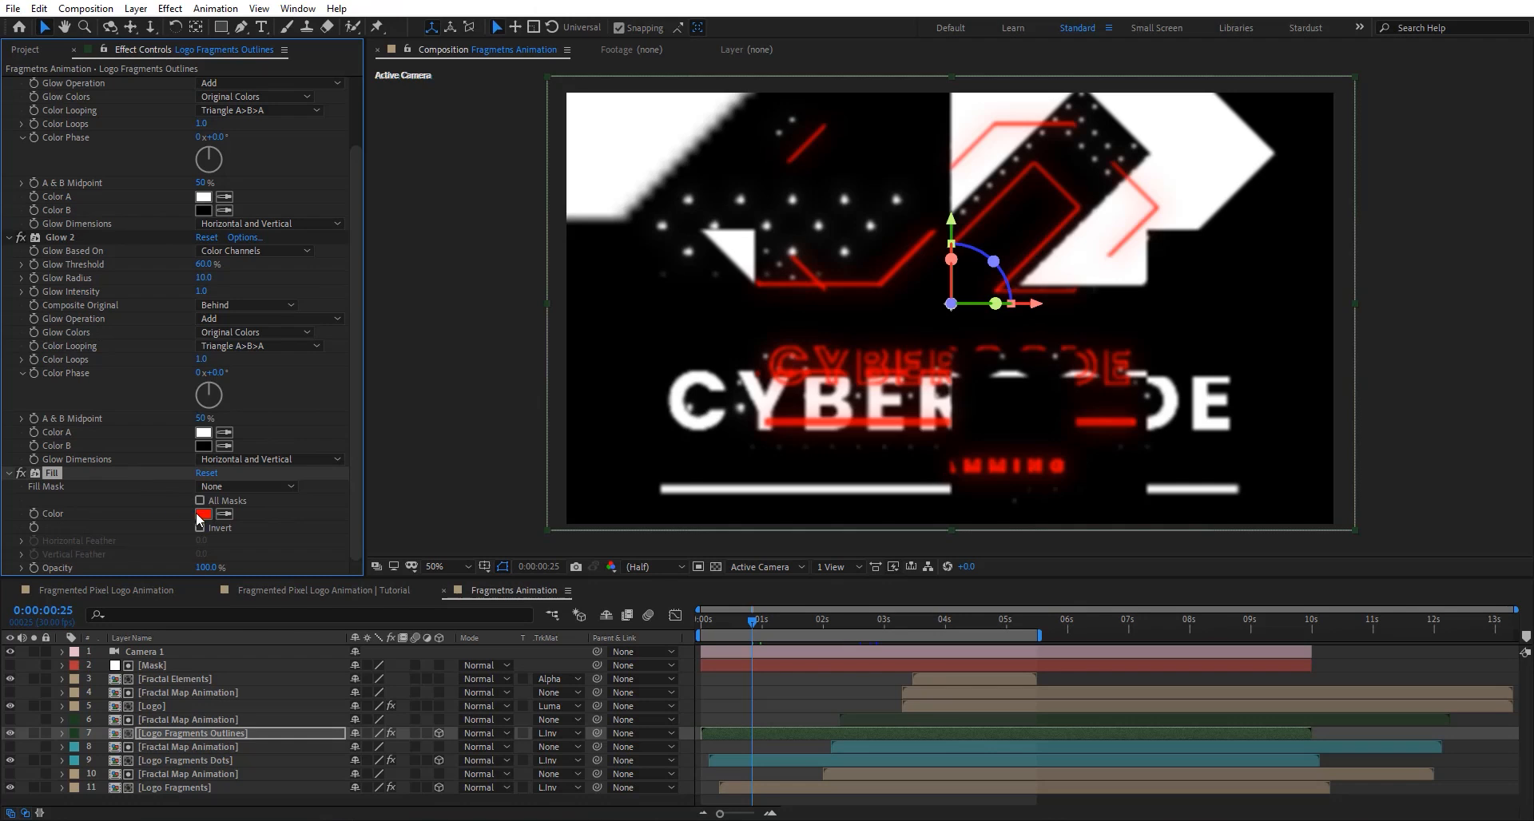
left_click(203, 514)
left_click_drag(420, 490, 419, 482)
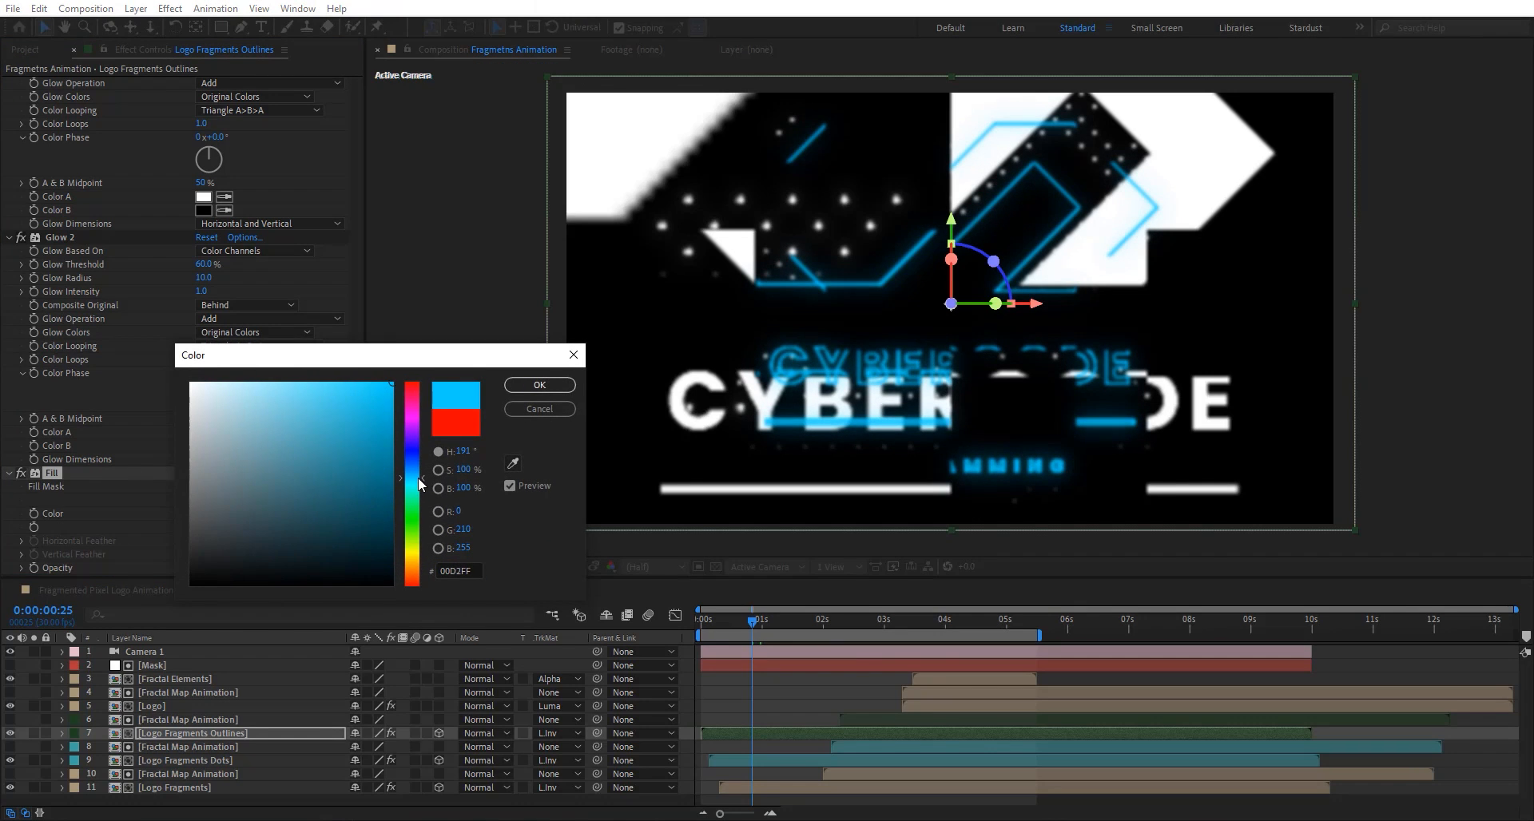
left_click(541, 385)
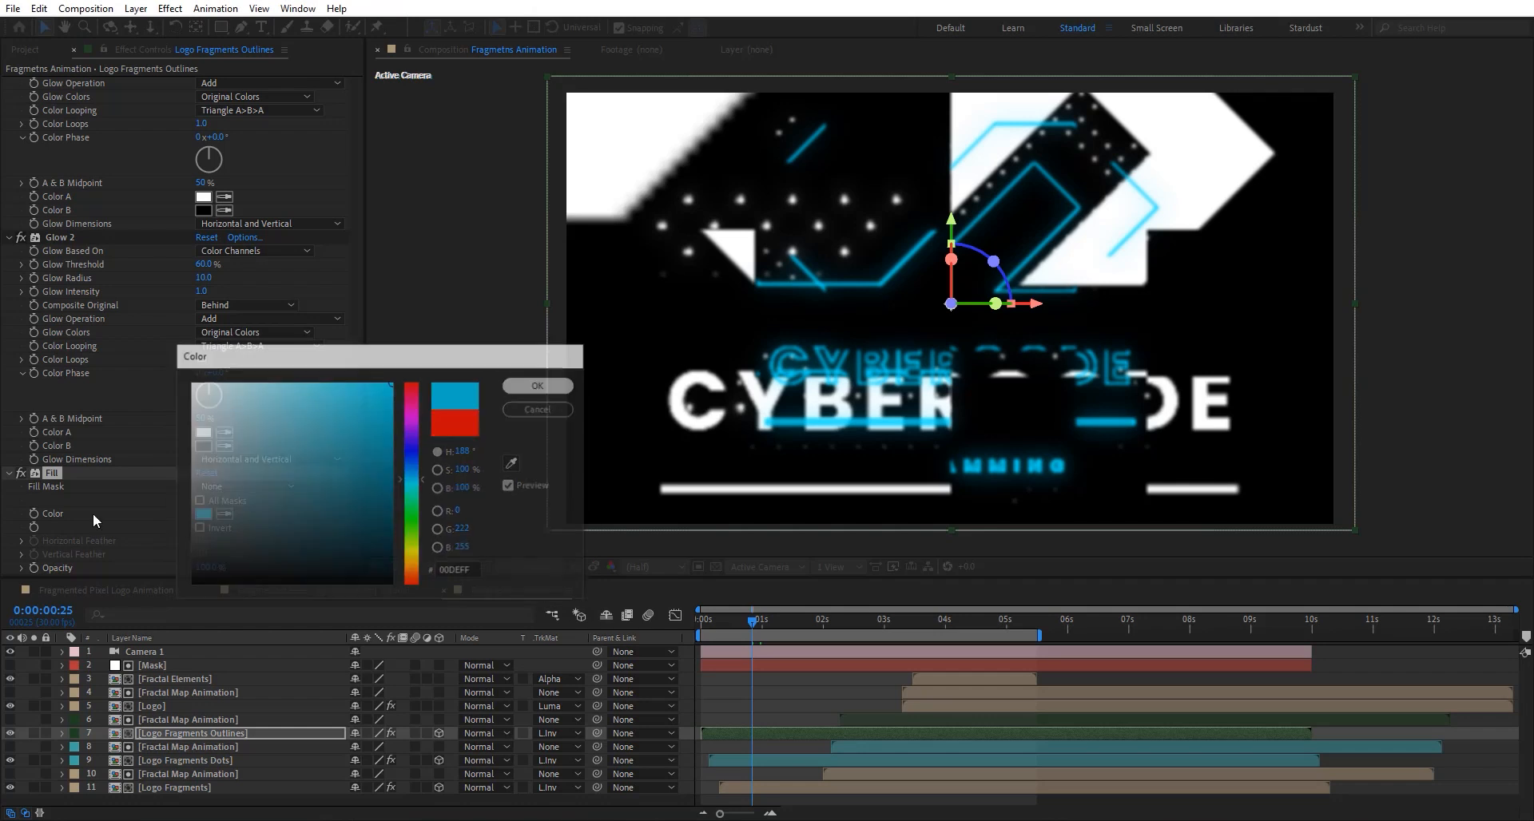
Copy the Fill effect onto Logo Fragments Dots and shift its colour to a slightly greener cyan.
left_click(192, 761)
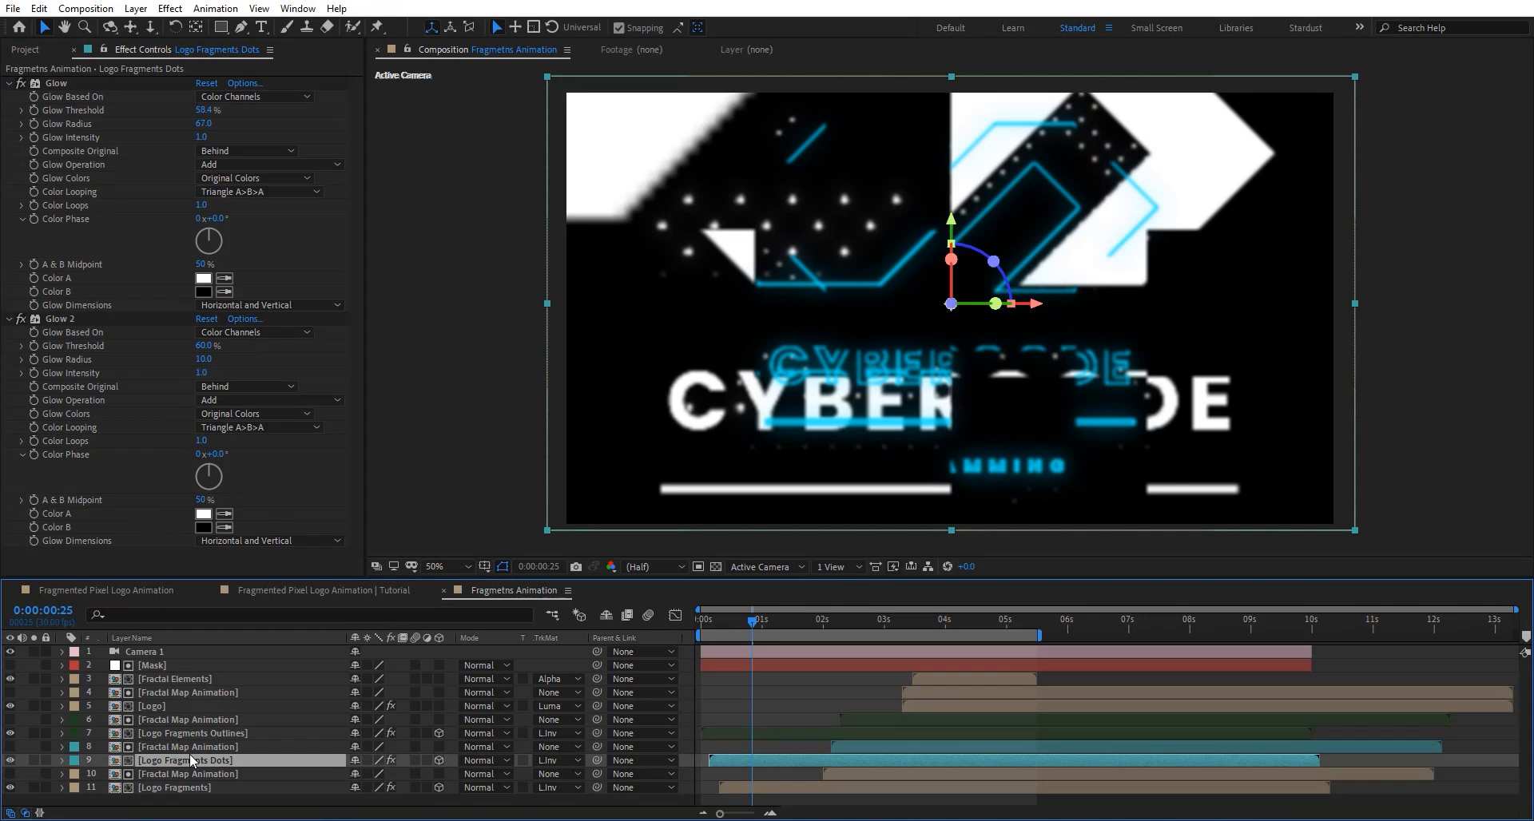
key("ctrl+v")
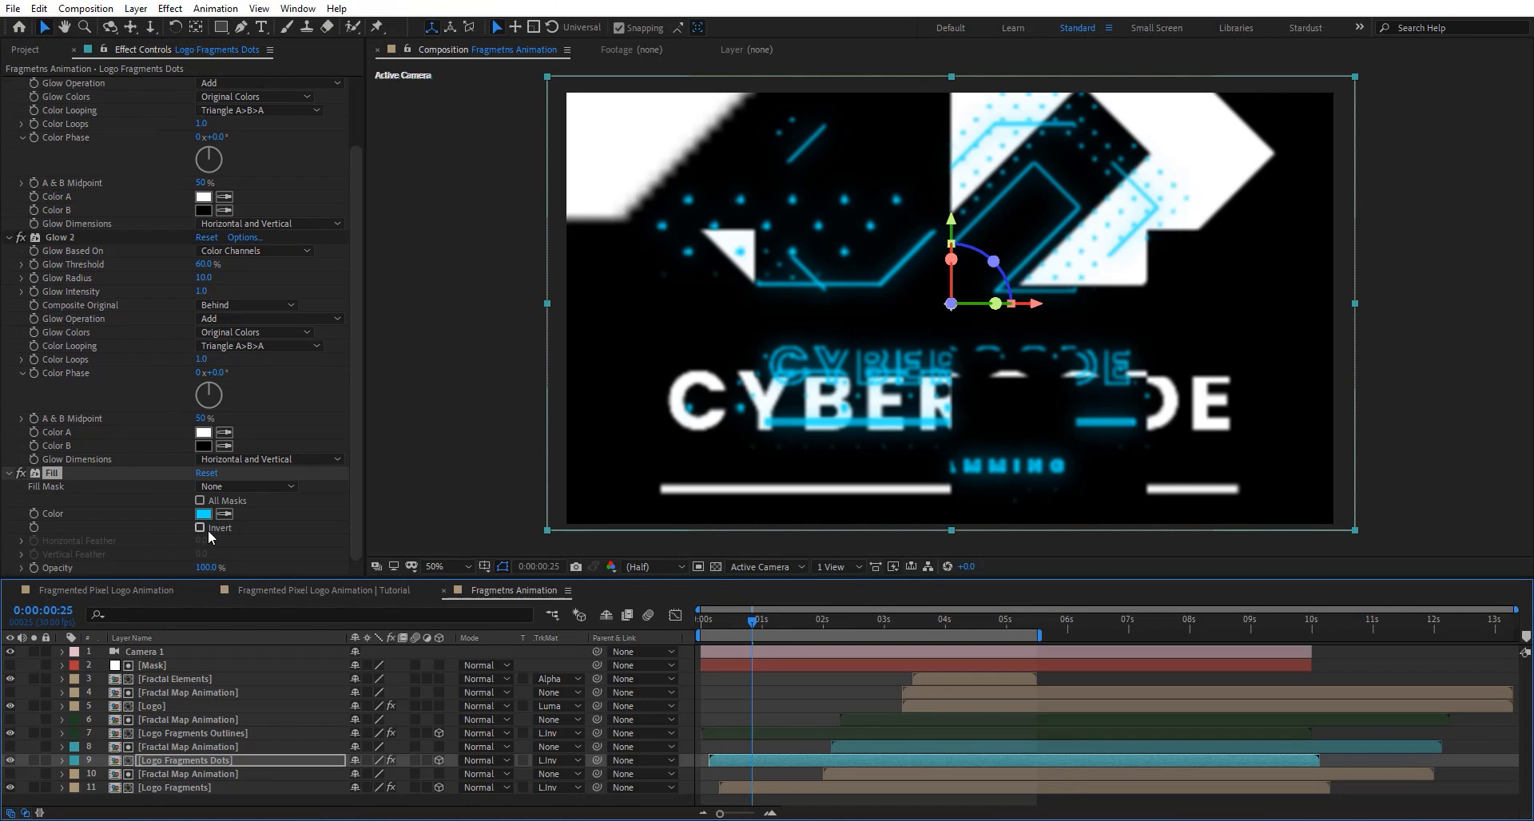
left_click_drag(417, 482, 420, 485)
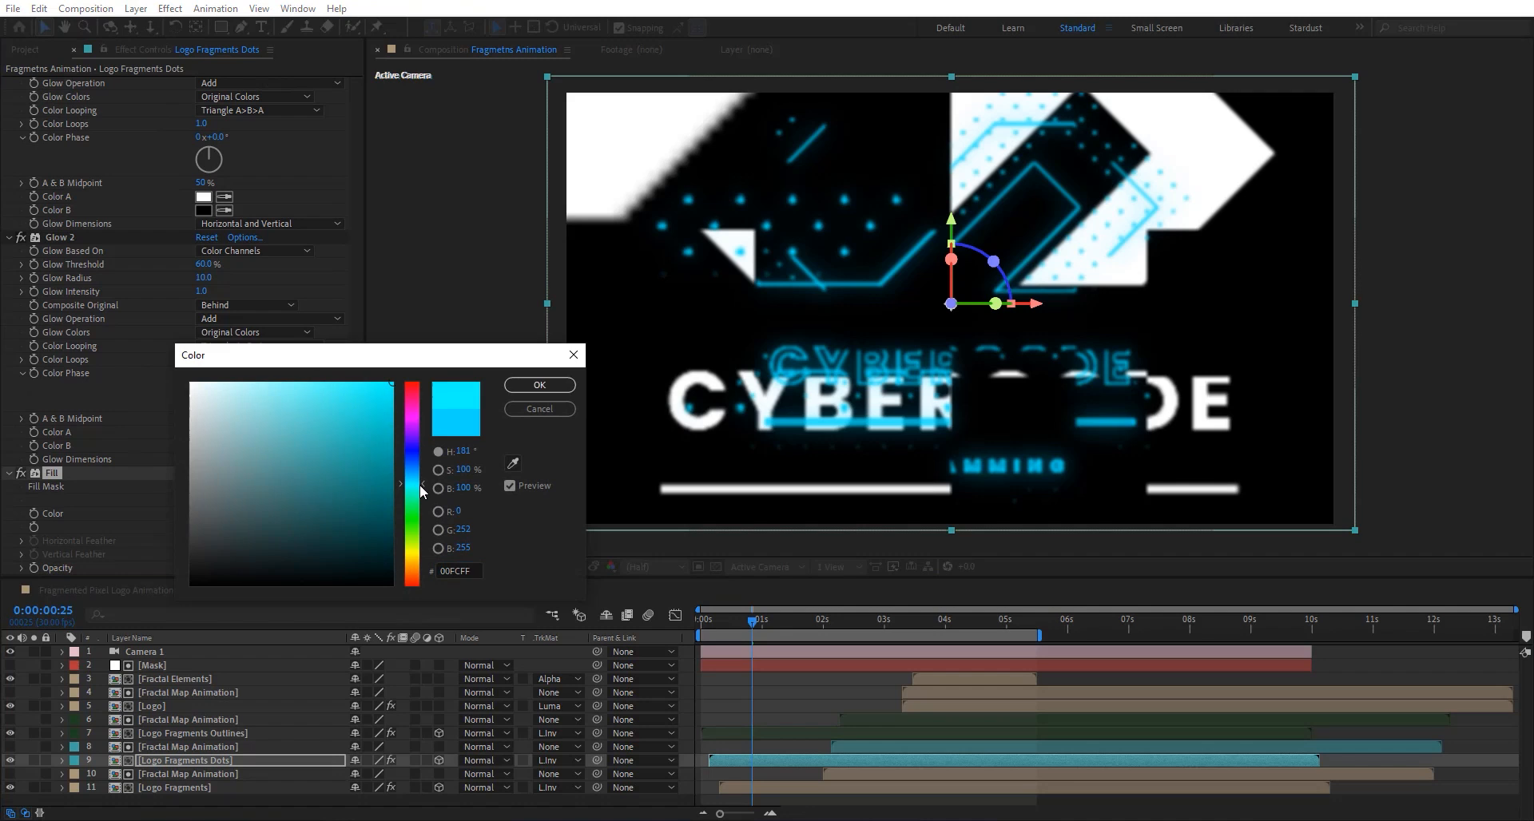
left_click(541, 385)
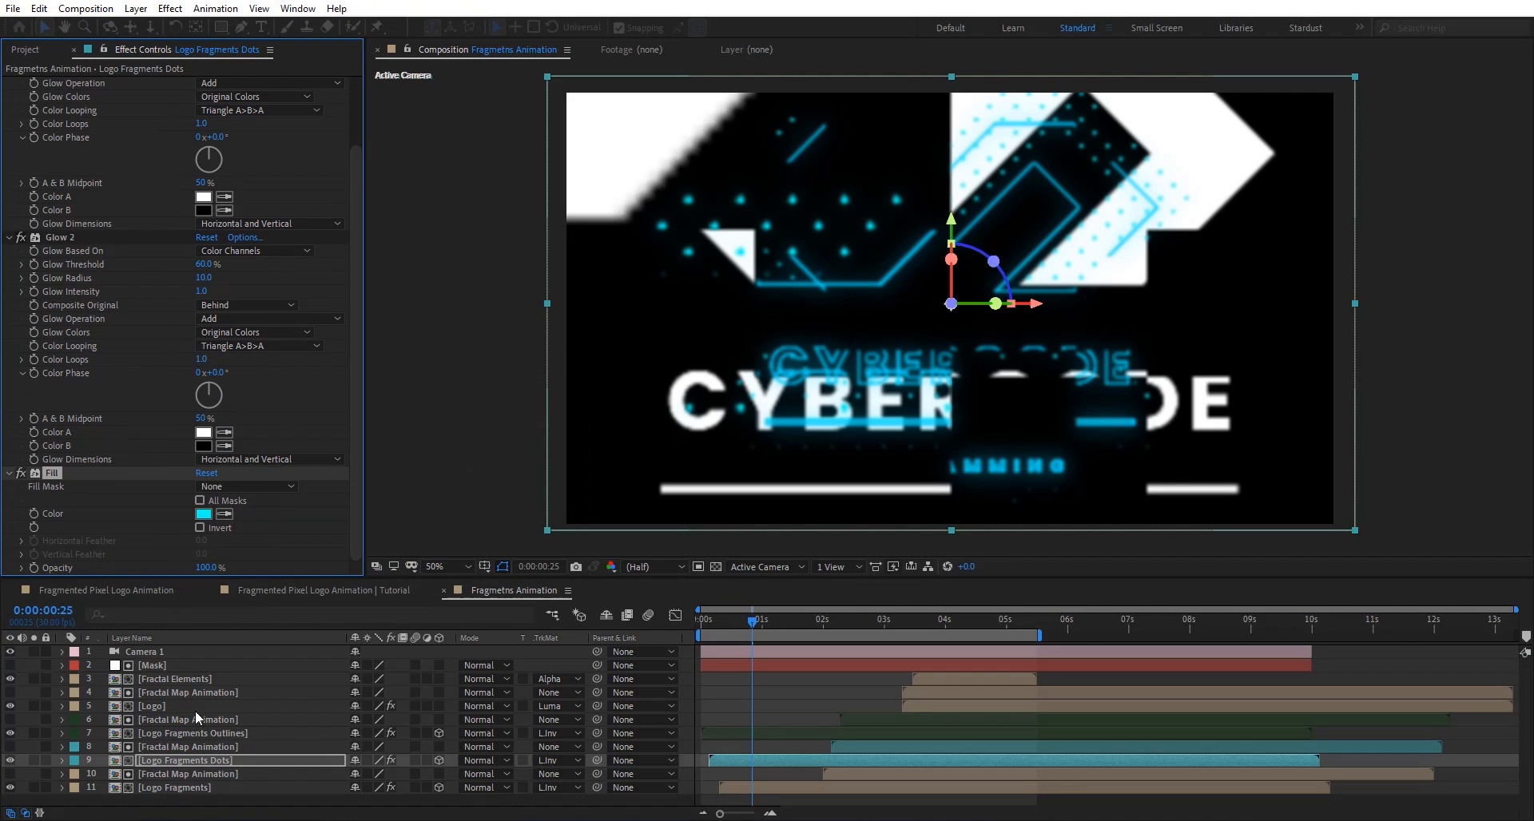
Set the blending mode of Logo Fragments Outlines, Logo Fragments Dots and Logo Fragments to Add.
left_click(227, 738, "shift")
left_click(228, 788, "ctrl")
left_click(491, 747)
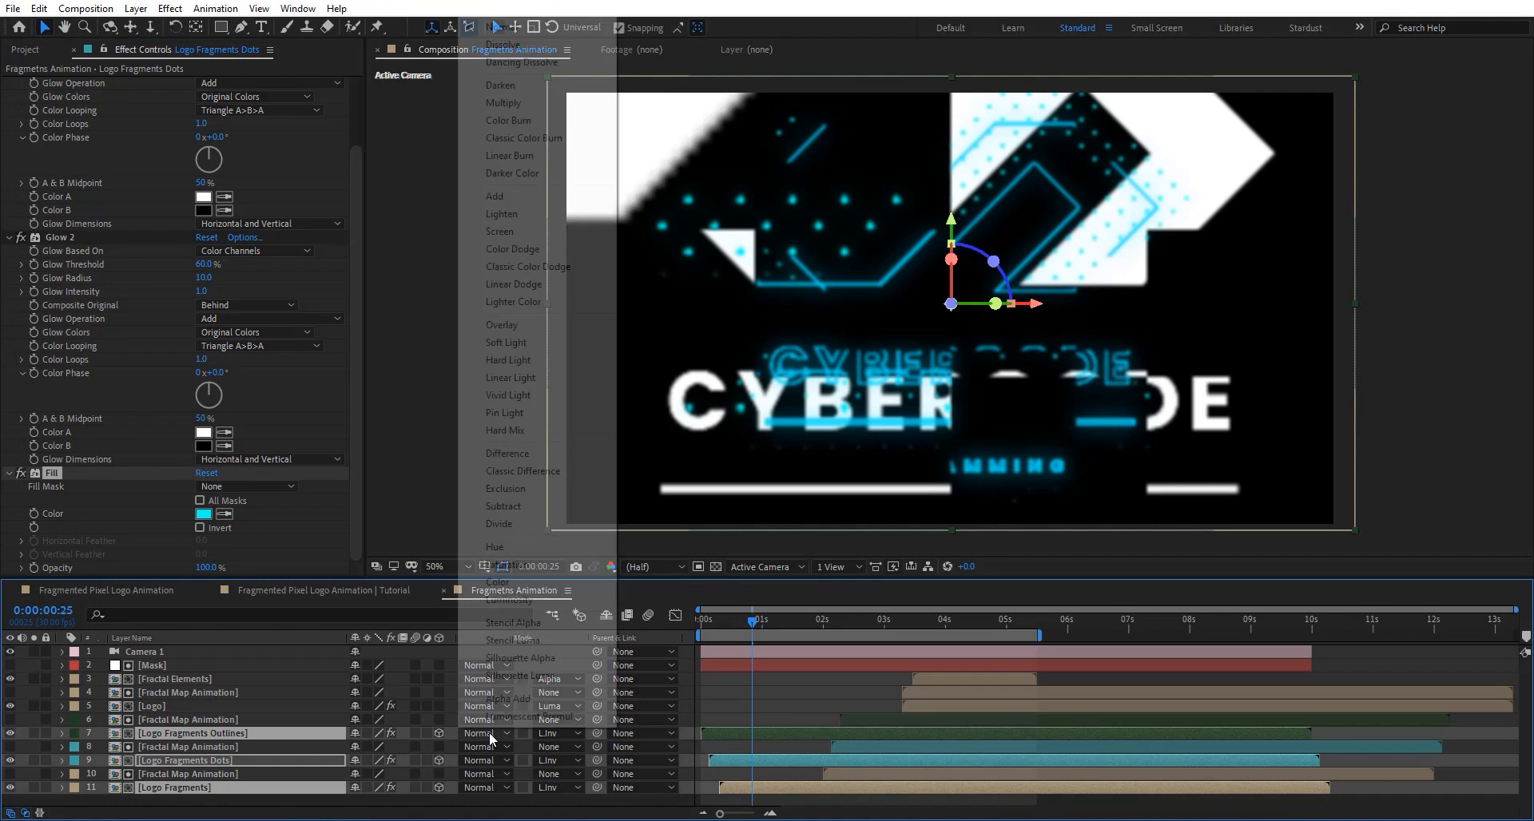
left_click(531, 196)
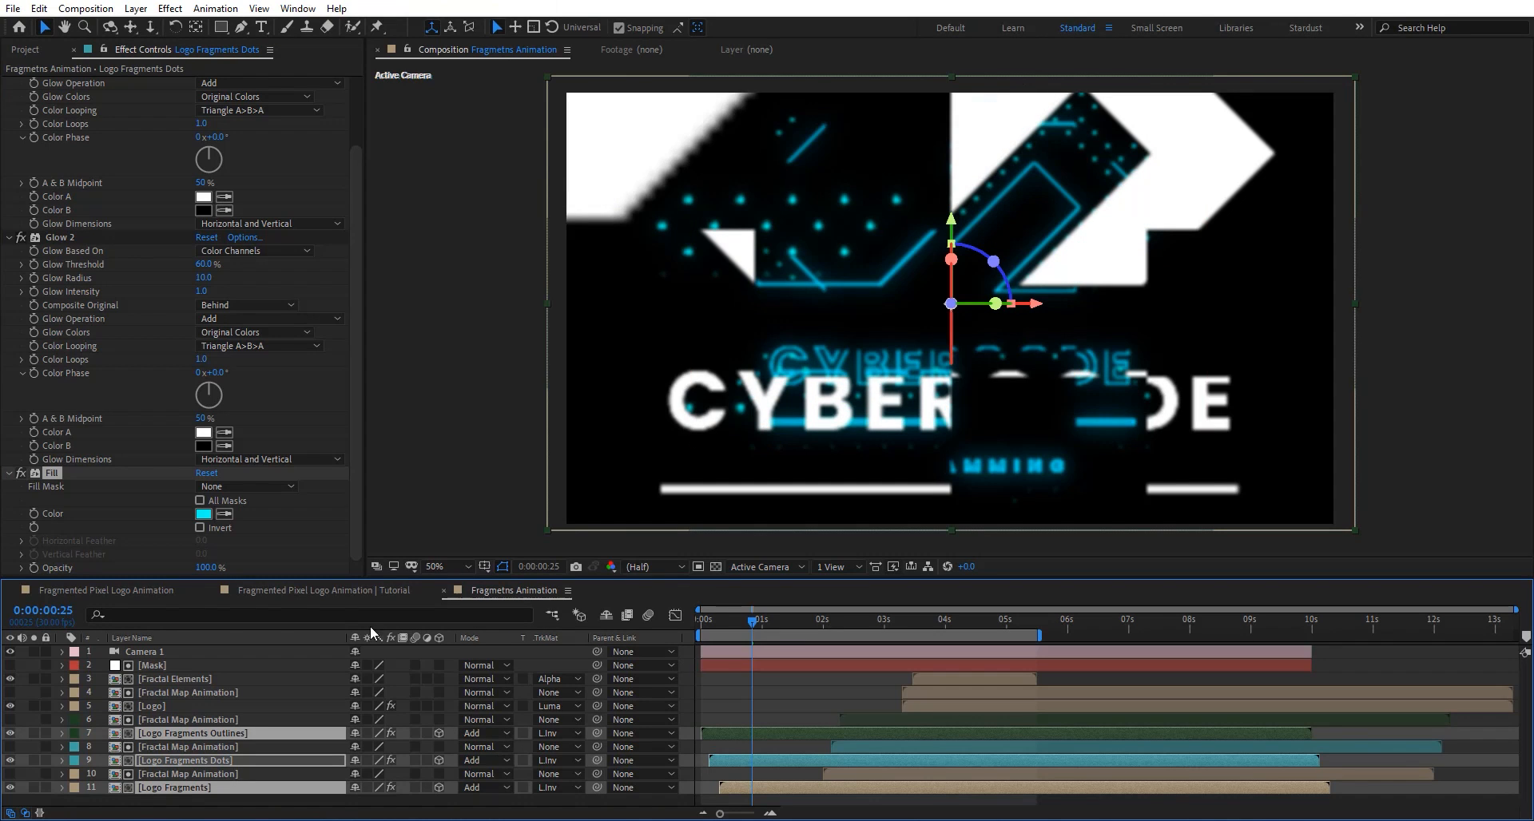
Back in the Tutorial composition, duplicate the Chroma Fx layer, remove the copy's opacity keyframes and set its opacity to 100%.
left_click(444, 591)
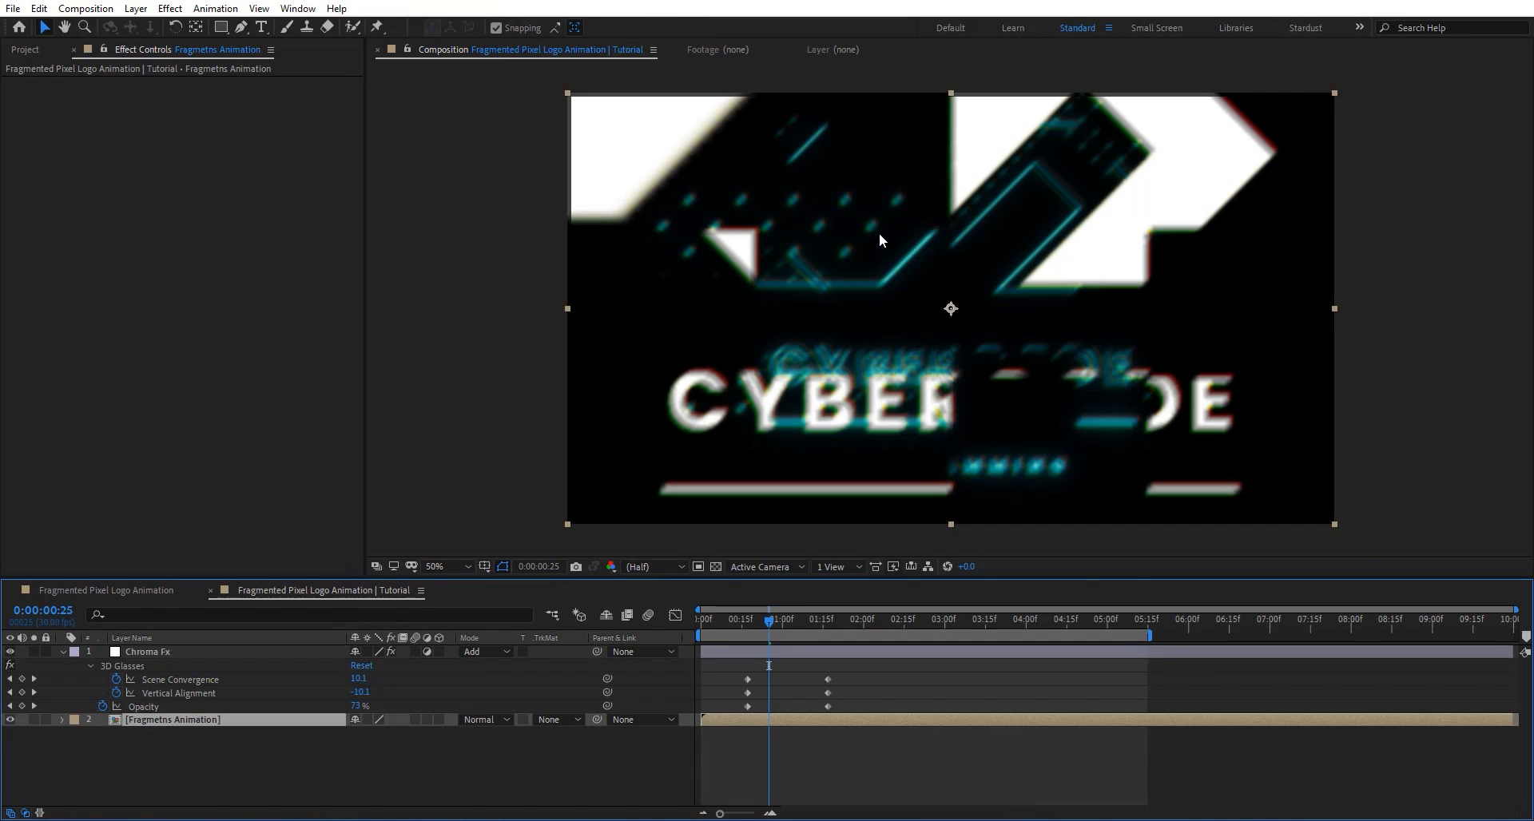
mouse_move(779, 622)
left_mouse_down()
mouse_move(749, 623)
mouse_move(911, 620)
mouse_move(769, 619)
left_mouse_up()
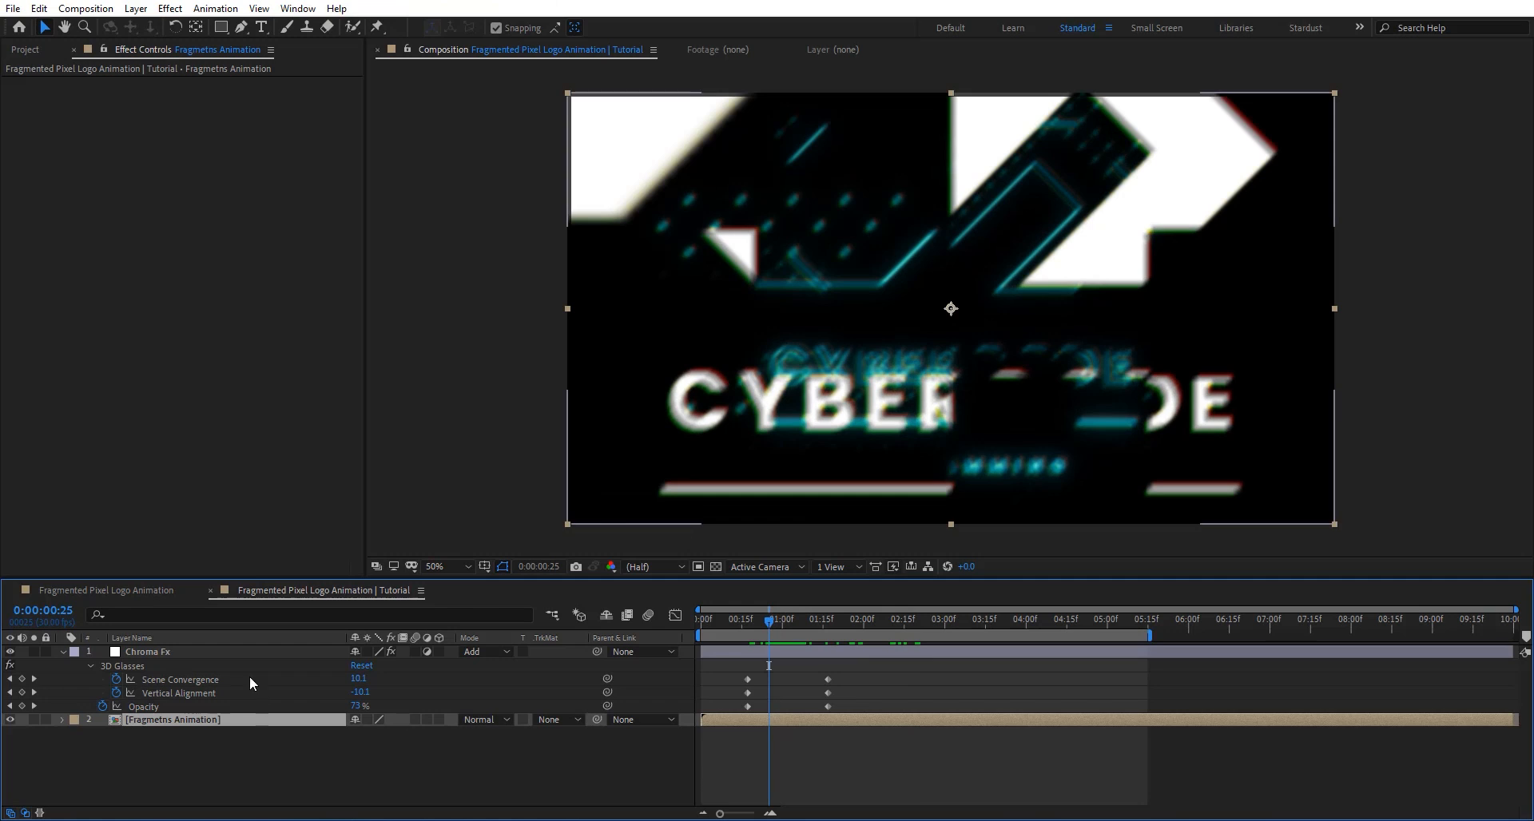
left_click(238, 648)
key("ctrl+d")
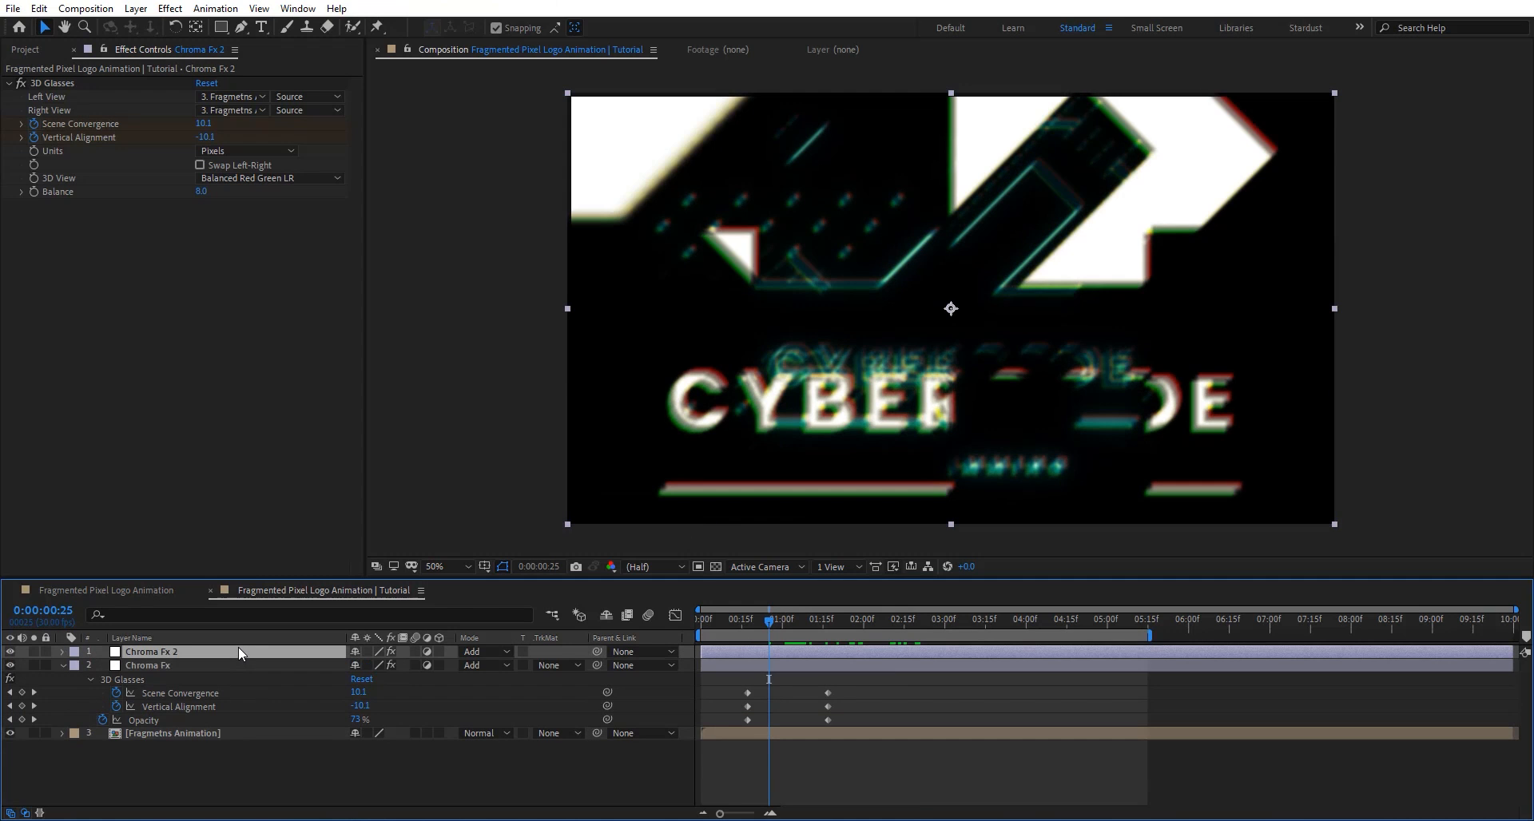
key("t")
left_click(103, 665)
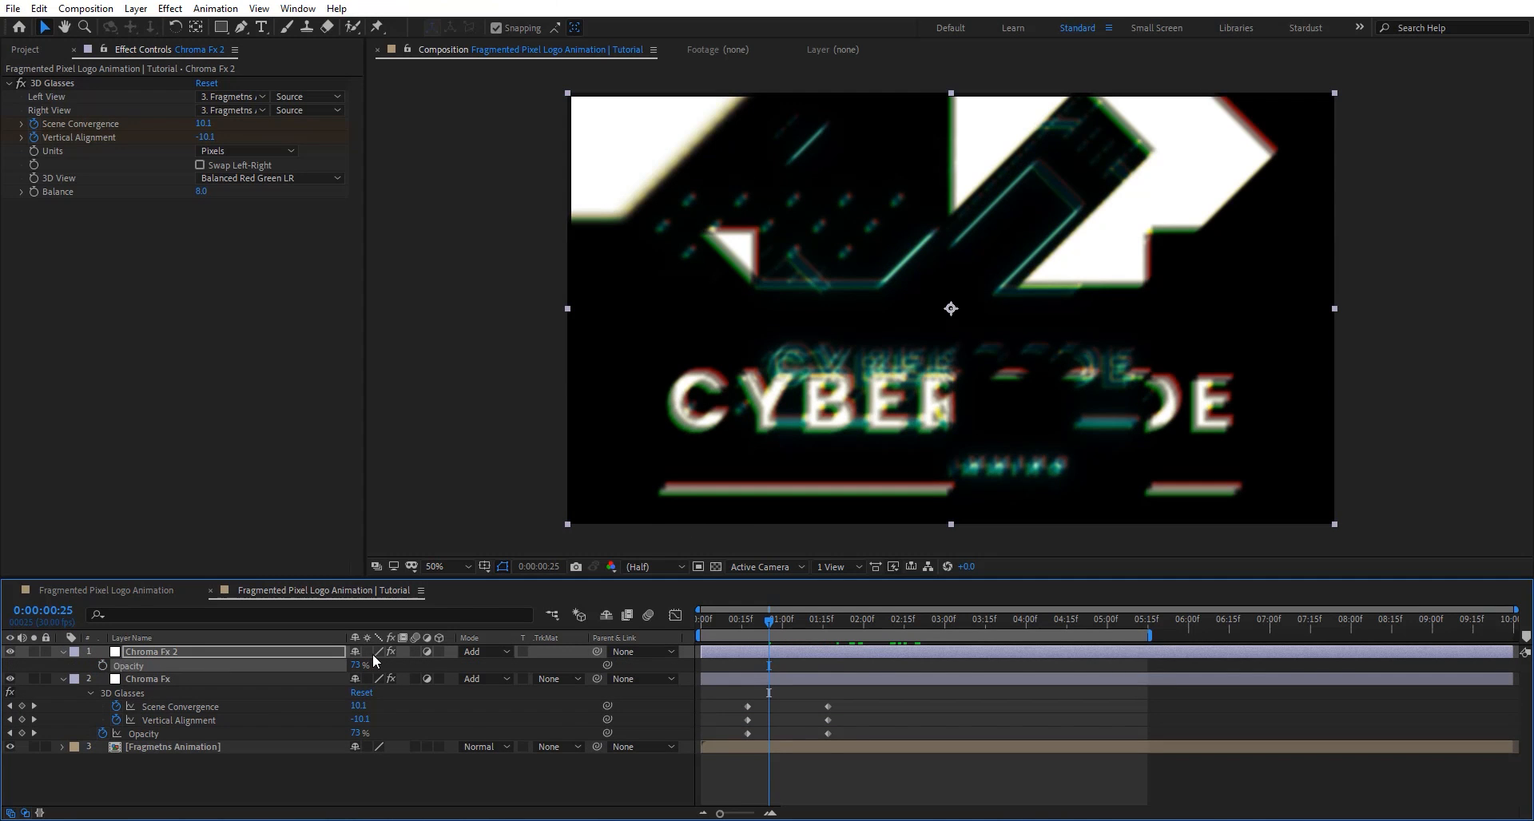
left_click_drag(356, 666, 533, 653)
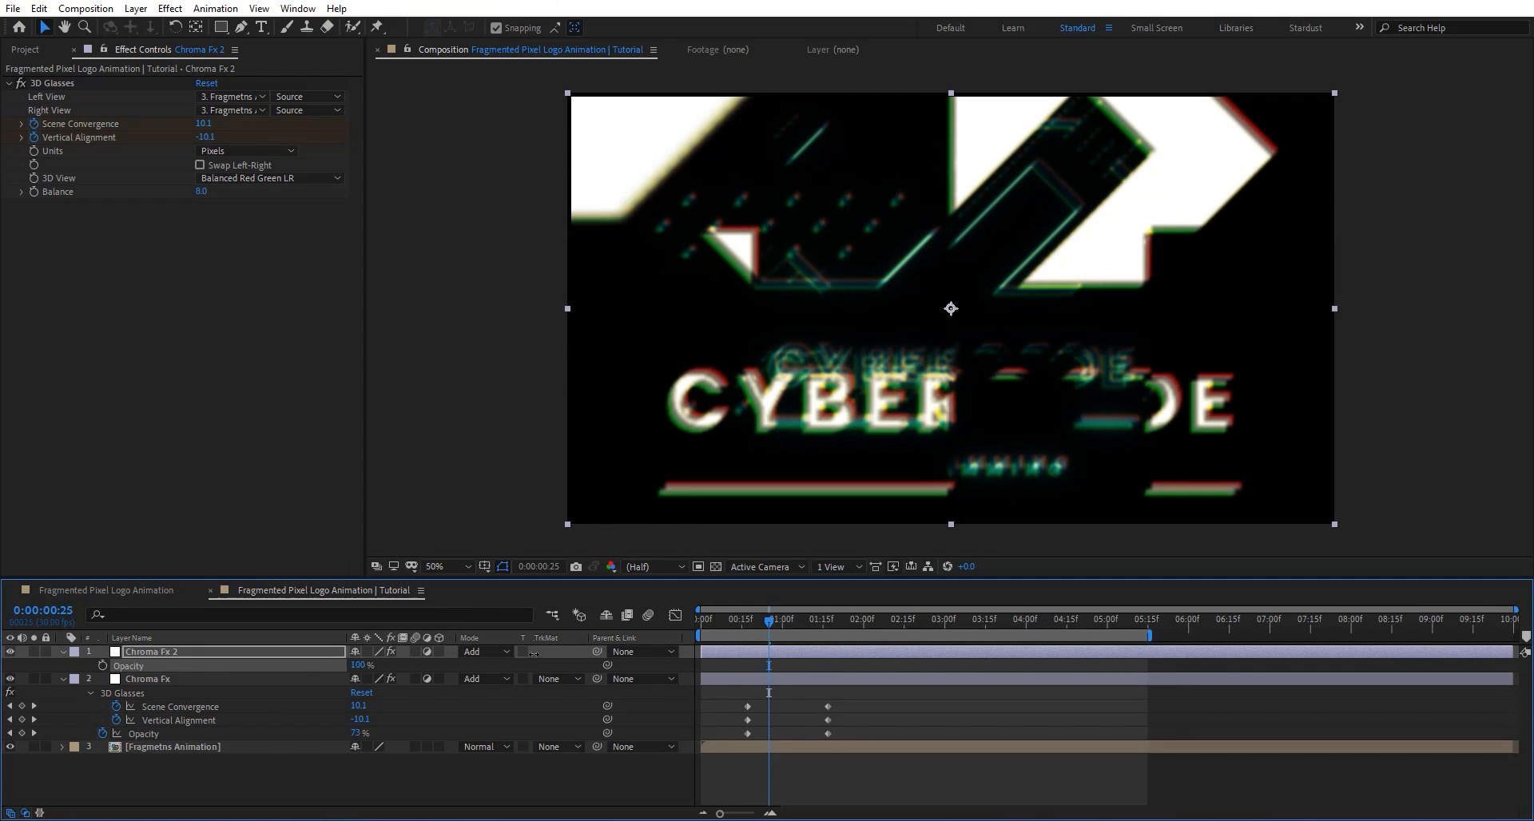
Rename the Chroma Fx 2 layer as OC.
left_click(209, 653)
key("Return")
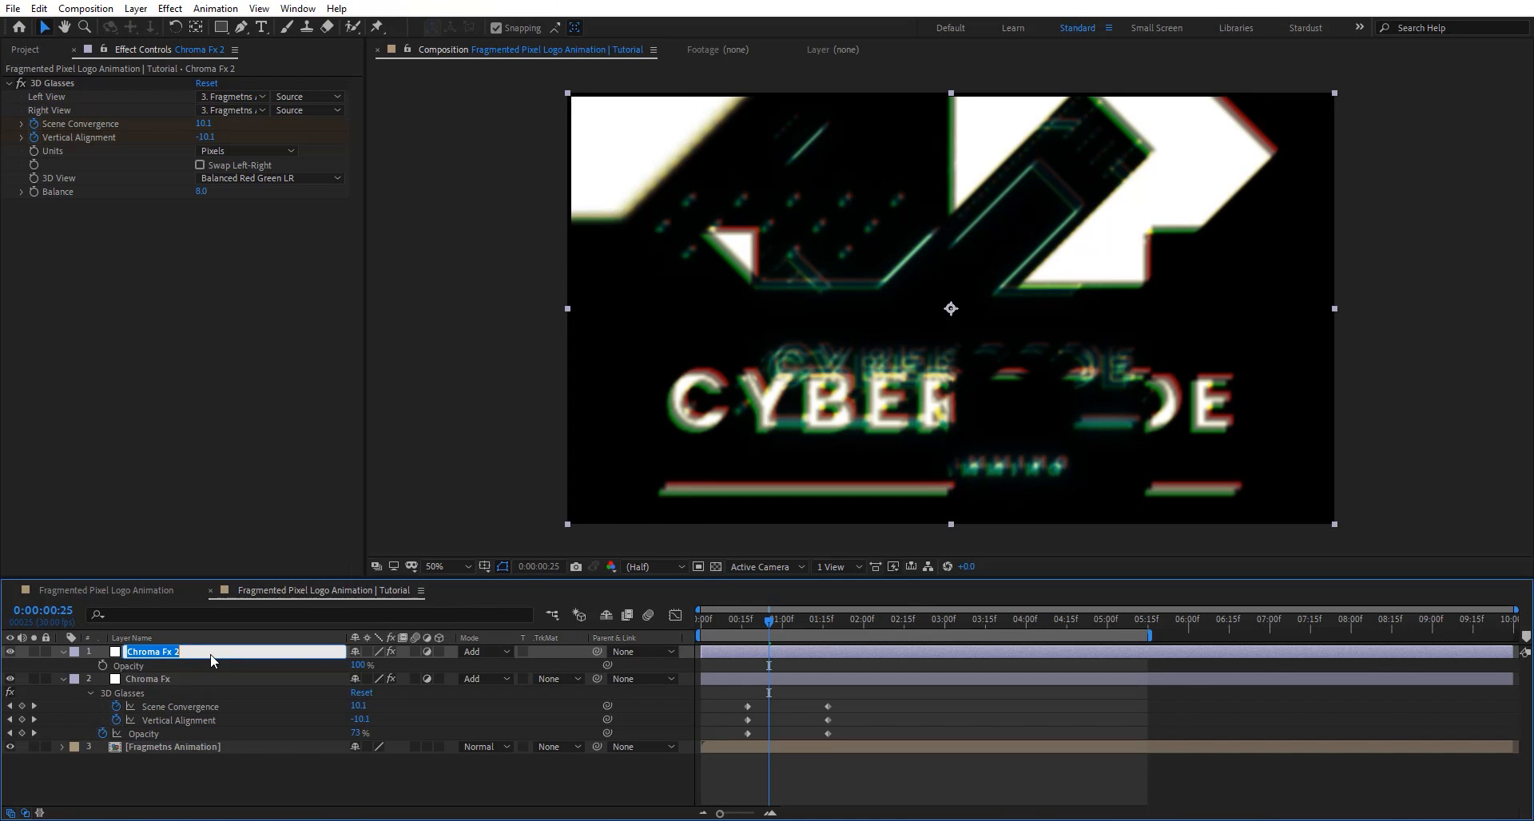
type("OC")
key("Return")
Replace the 3D Glasses effect on the OC layer with an Optics Compensation effect.
left_click(59, 88)
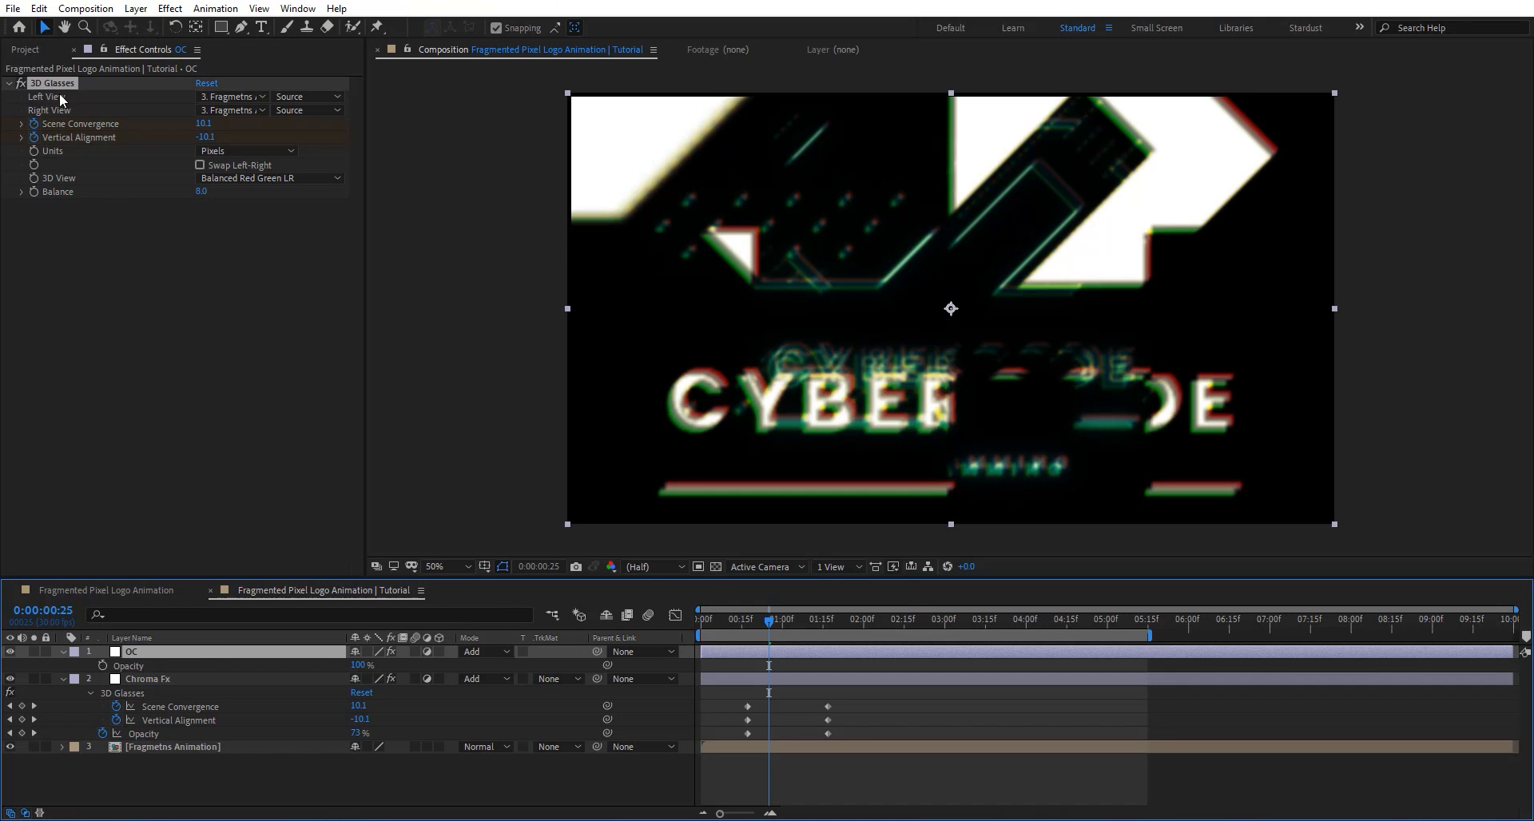
key("Delete")
key("ctrl+space")
type("opt")
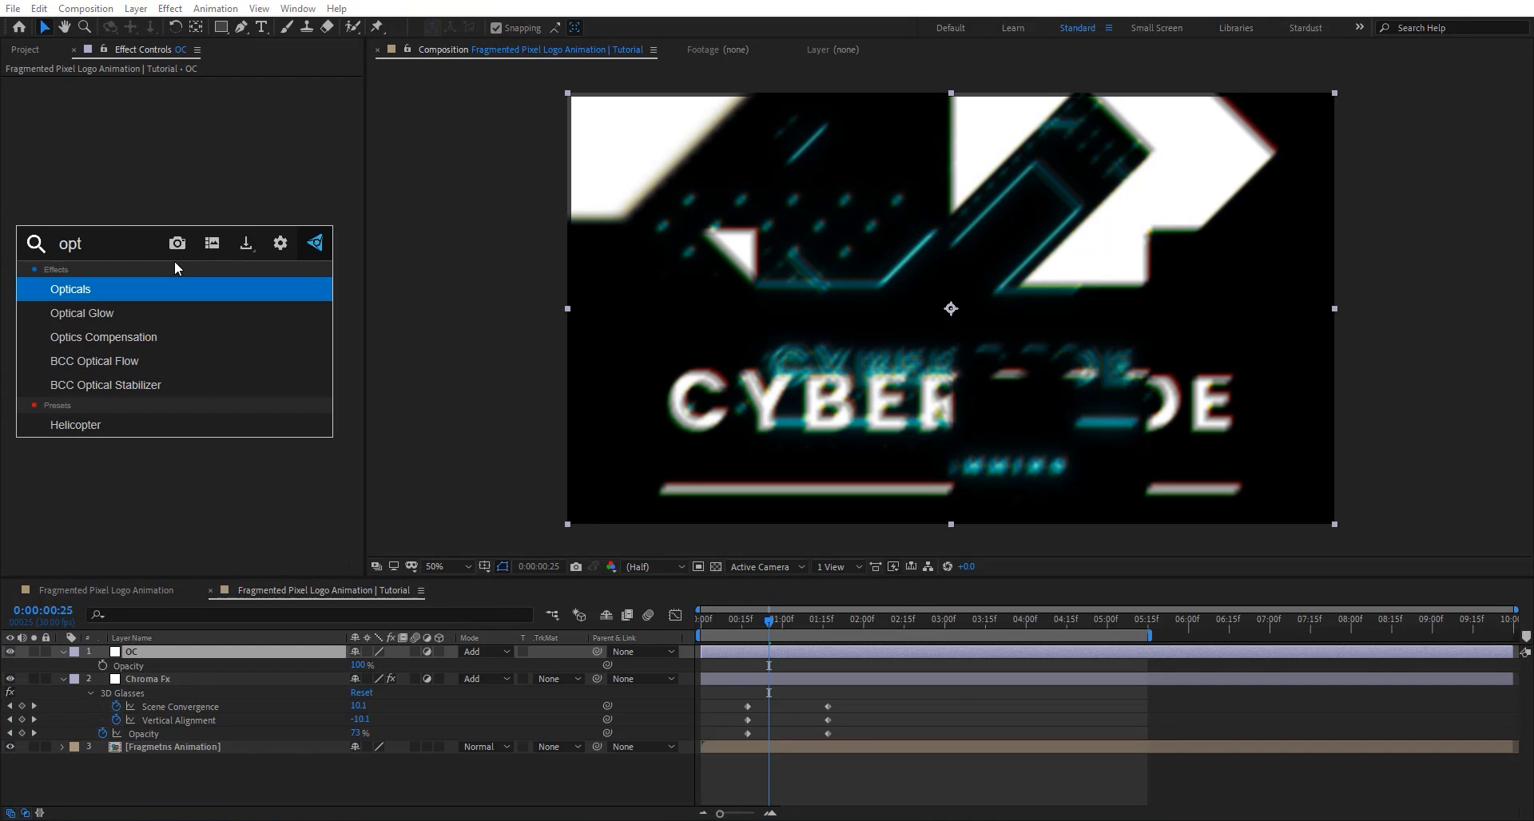
left_click(169, 334)
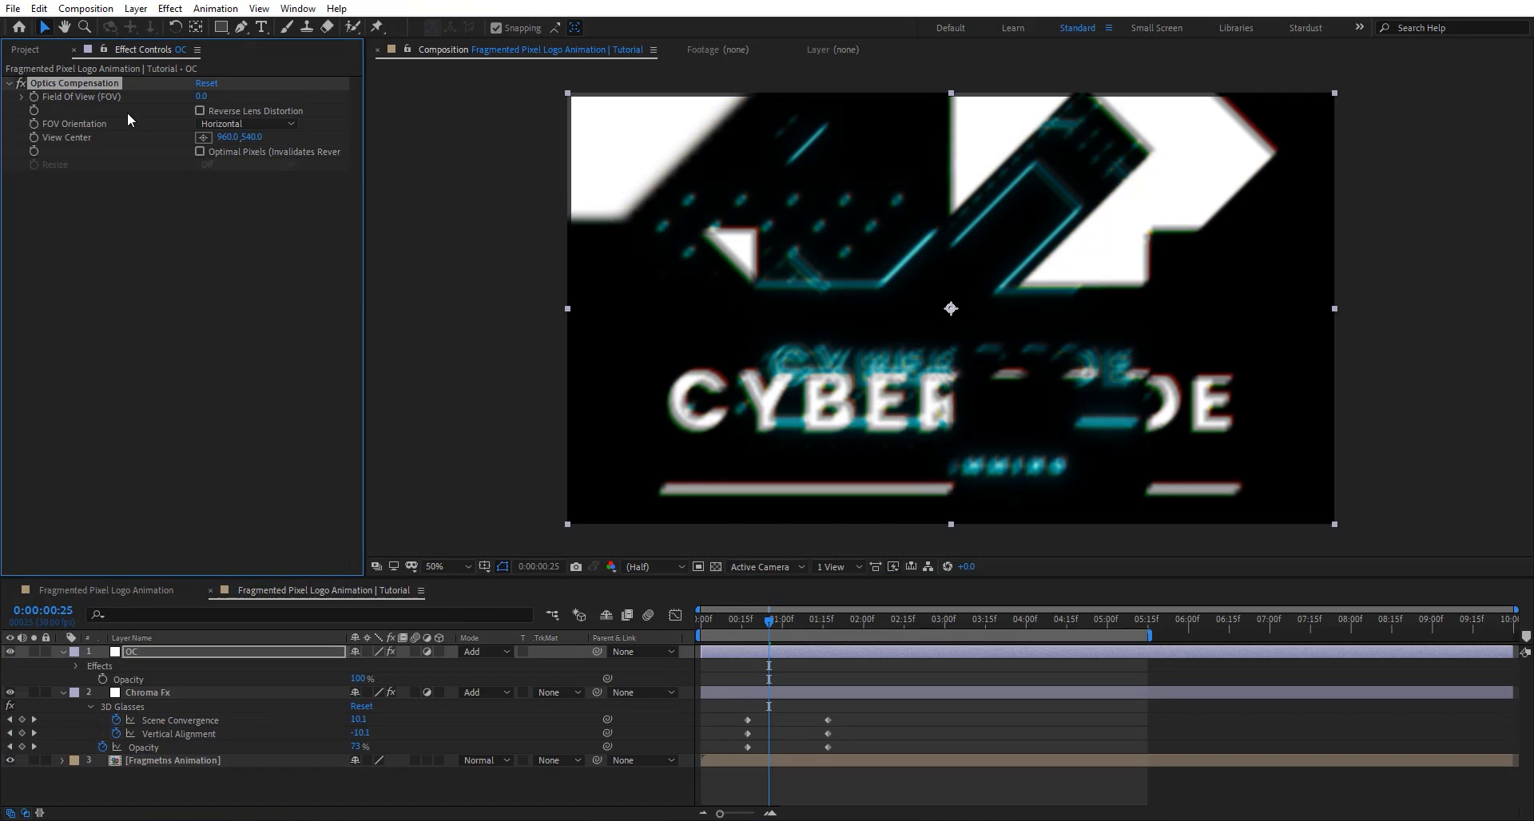
At the composition start, keyframe OC's Field Of View at 150 and enable Reverse Lens Distortion.
left_click(630, 631)
key("Home")
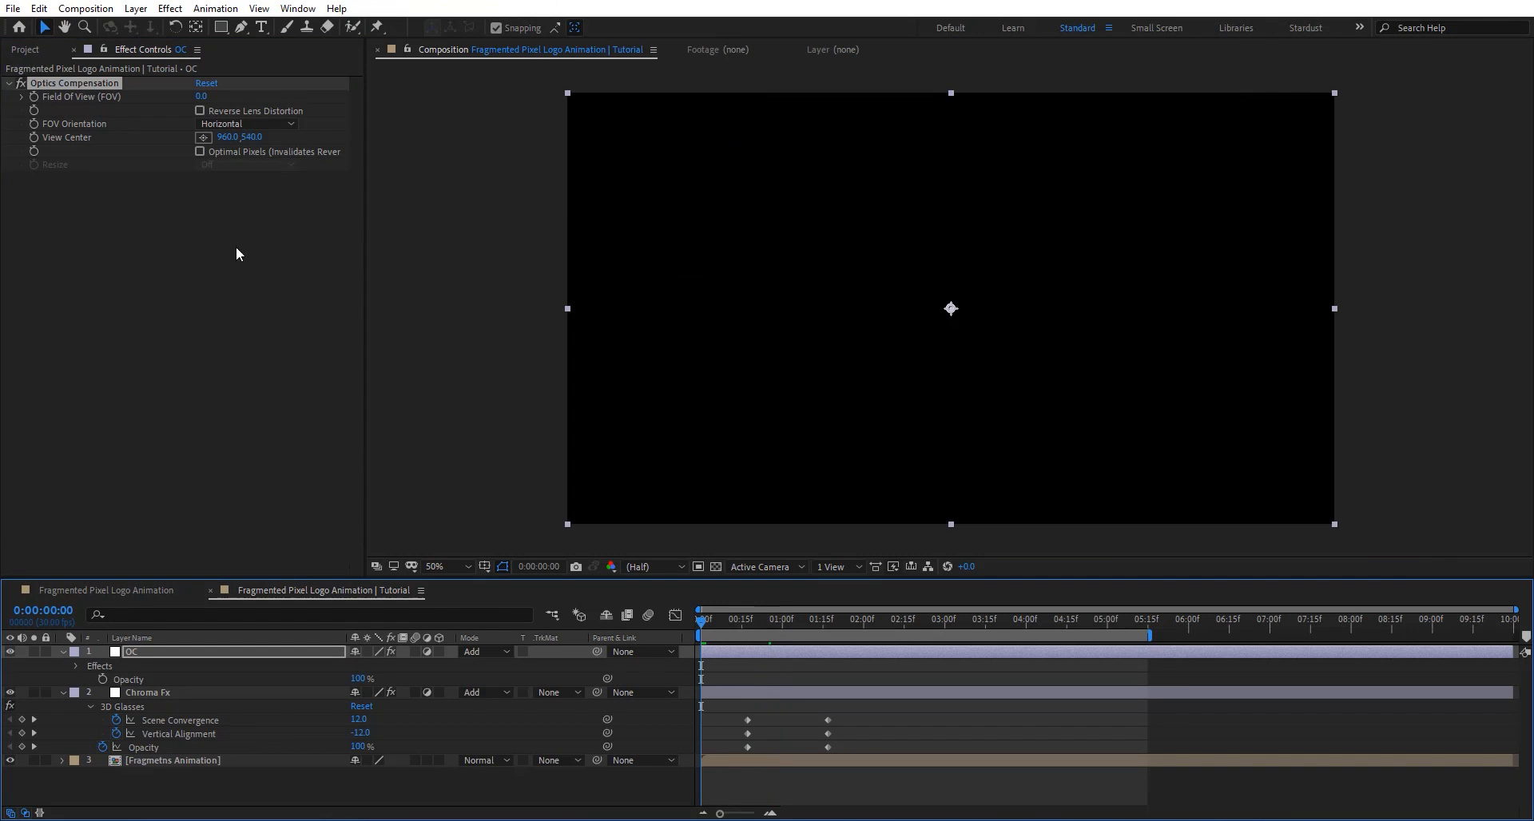
left_click(62, 101)
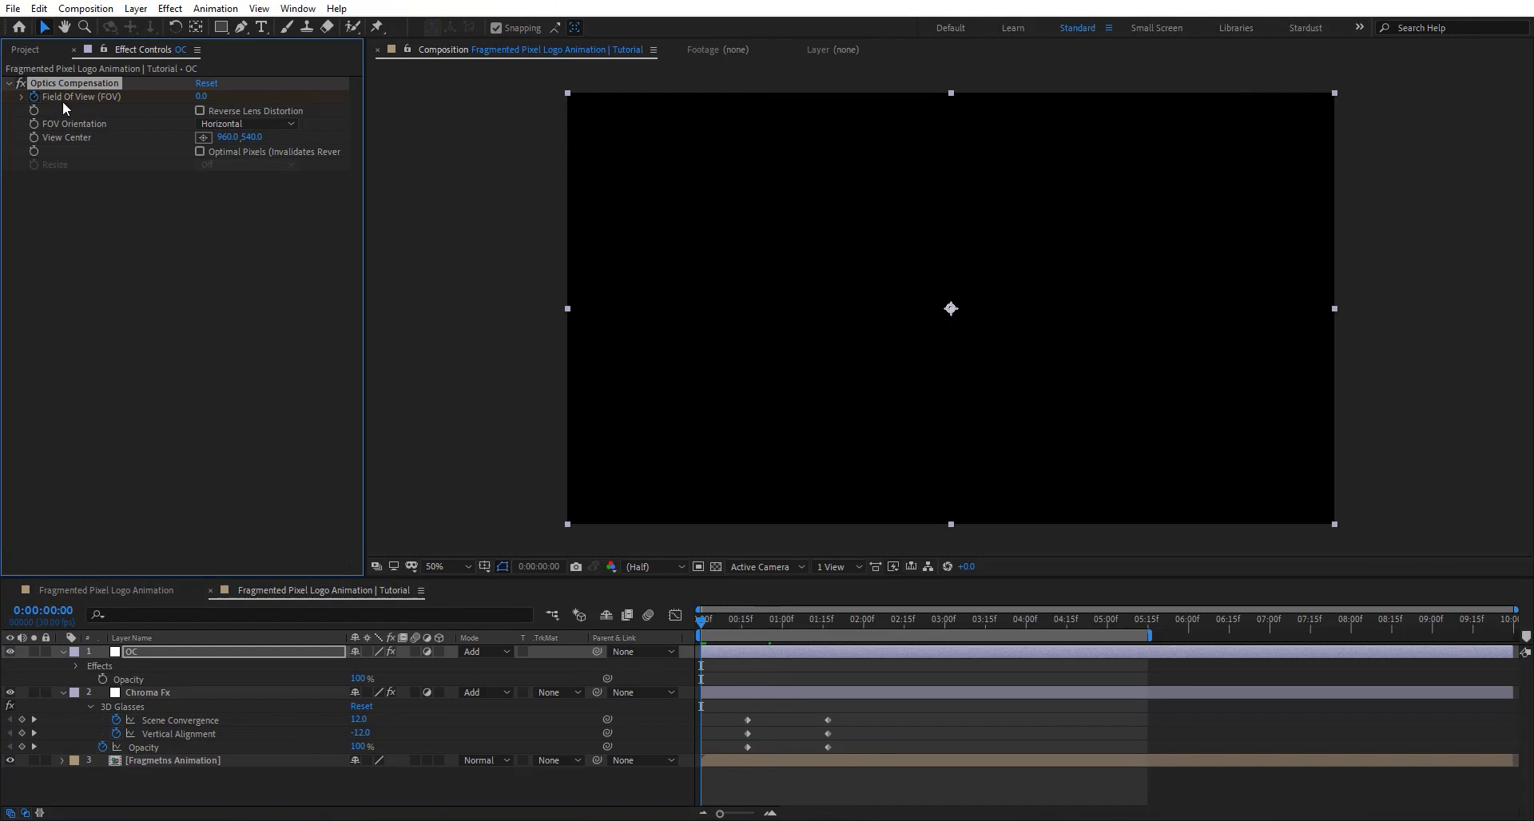
left_click(203, 97)
type("150")
key("Return")
left_click(225, 110)
Keyframe OC's Field Of View at 0 at 0:00:02:05 and preview the following frames.
left_click_drag(876, 616, 876, 620)
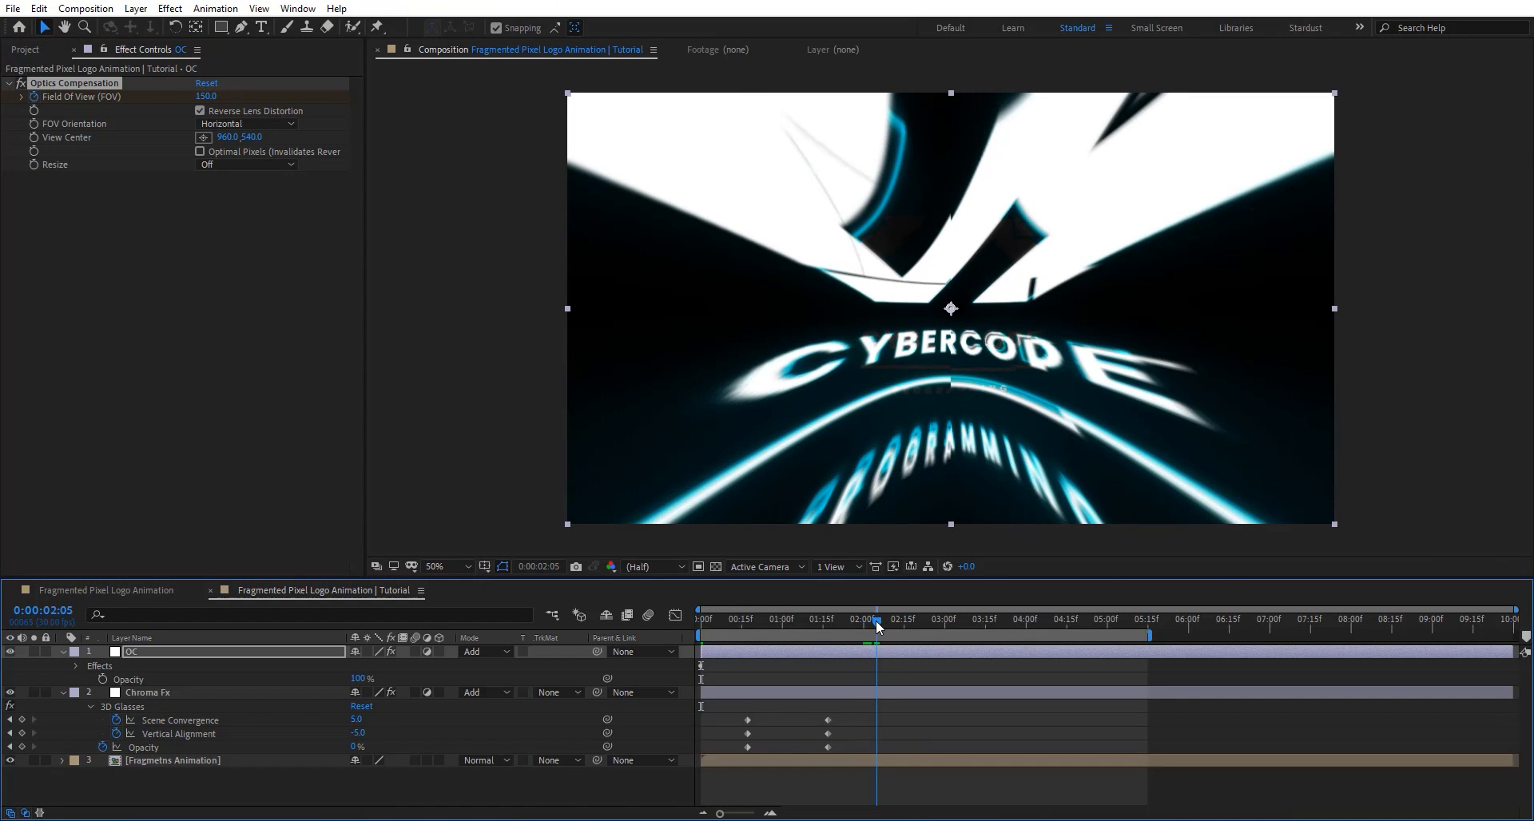
left_click(204, 97)
type("0")
key("Return")
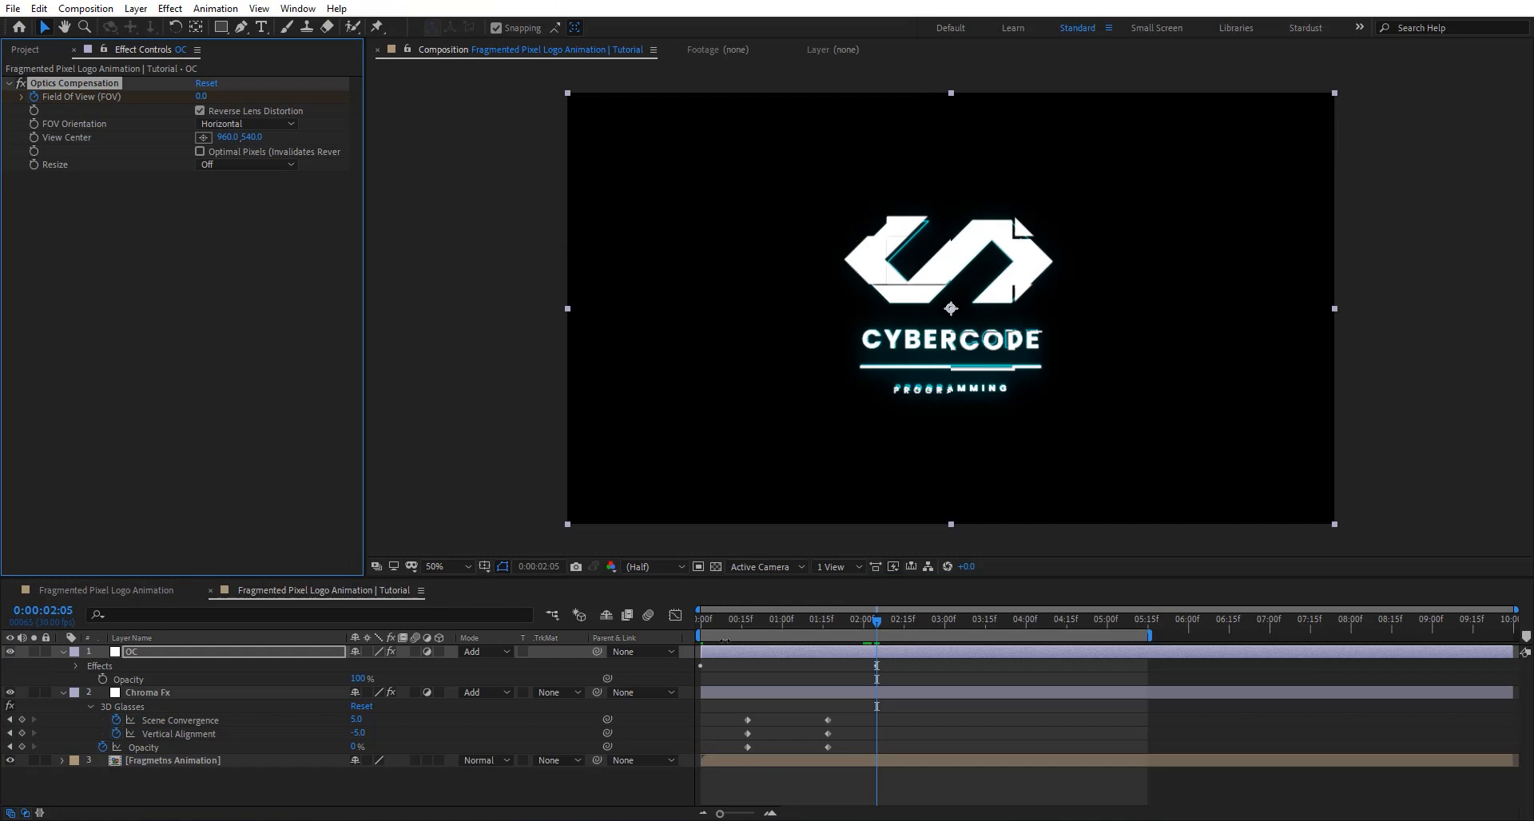
left_click_drag(836, 620, 905, 623)
Duplicate the OC layer and rename the copy as Distortion FX.
left_click(174, 654)
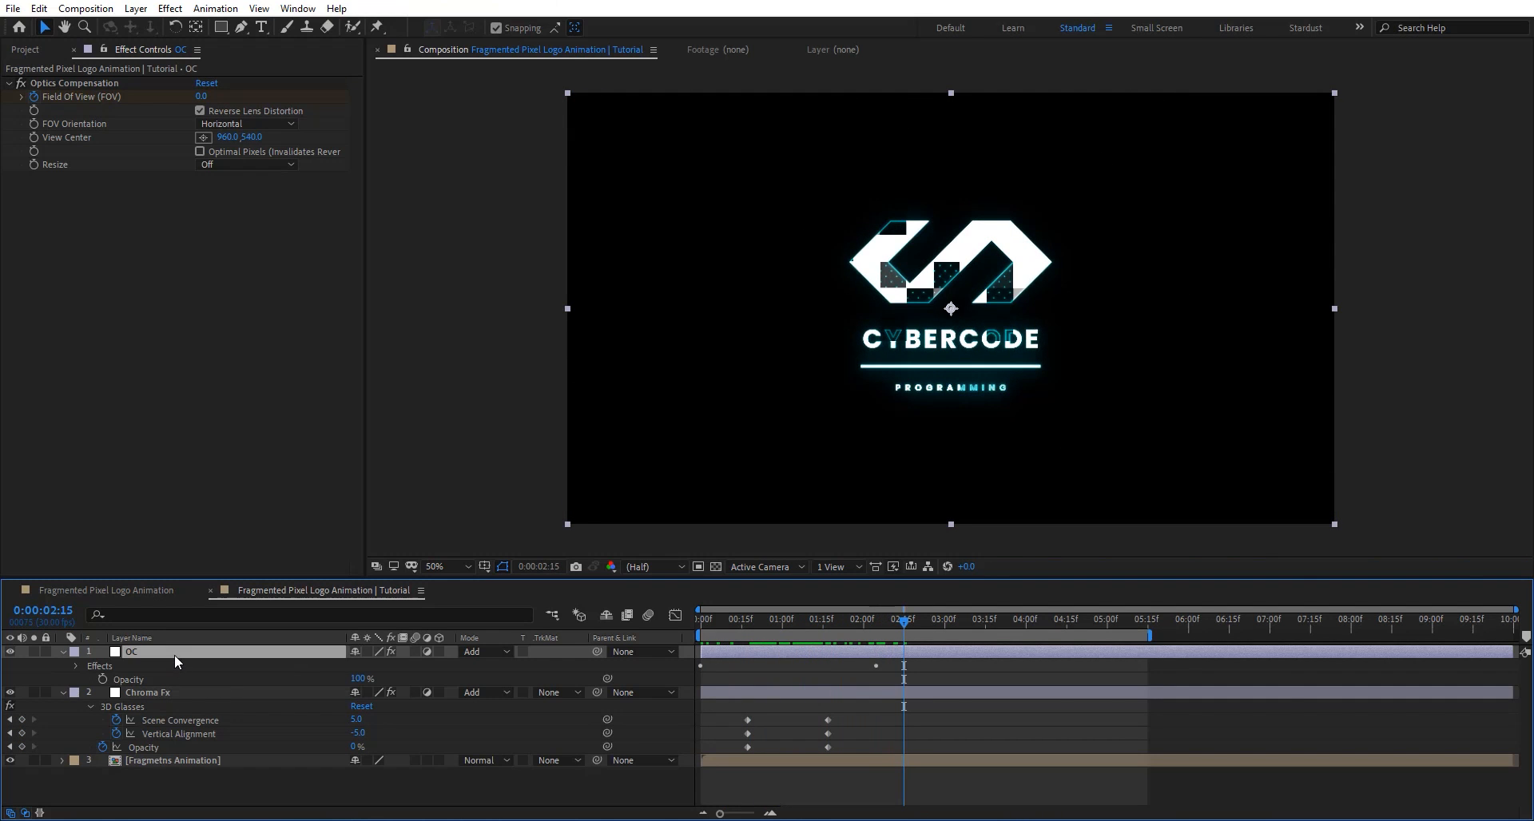
key("ctrl+d")
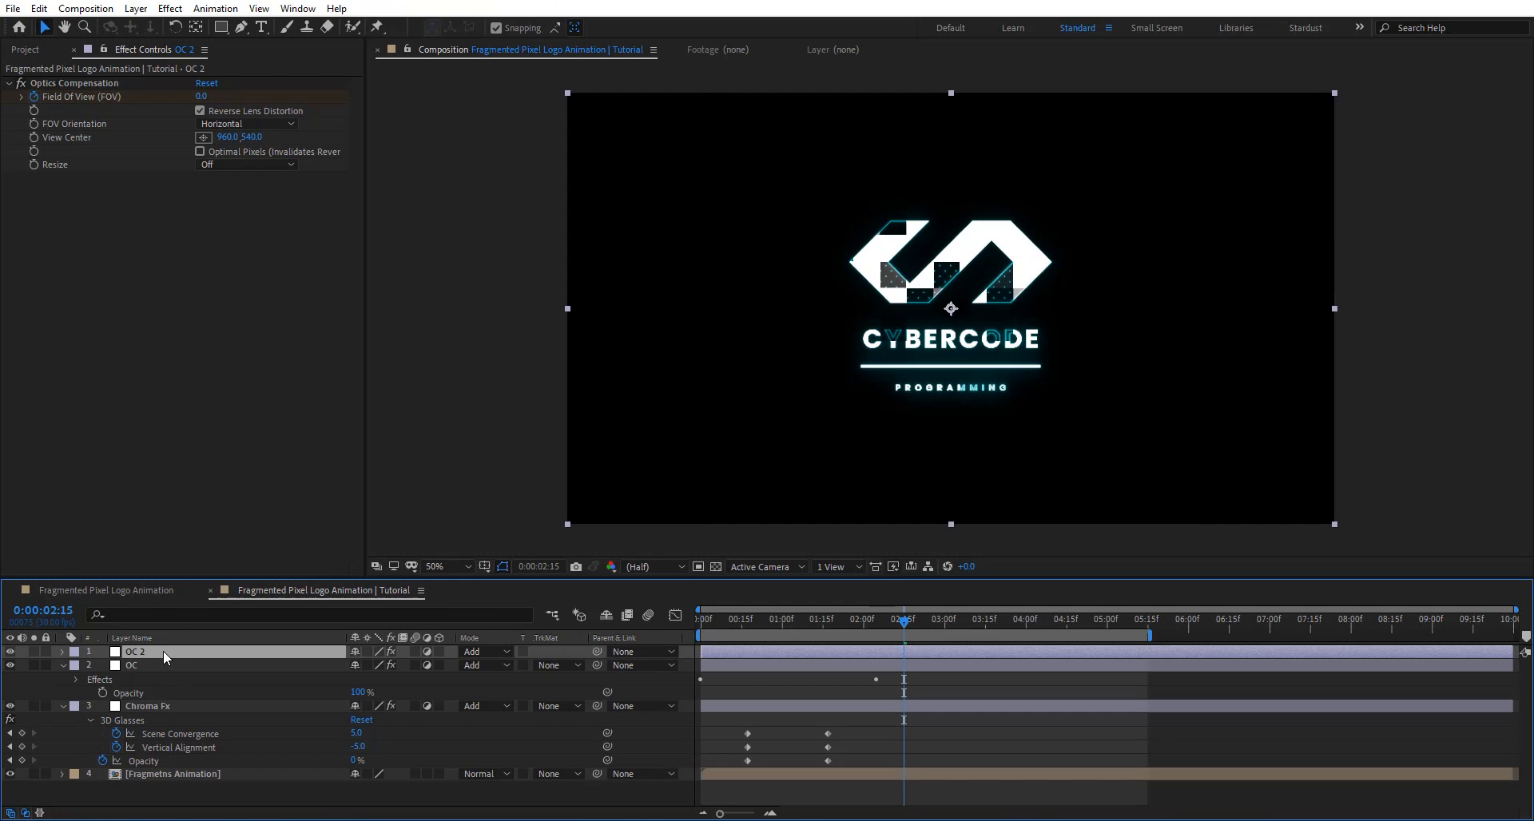
key("Return")
type("Distortion FX")
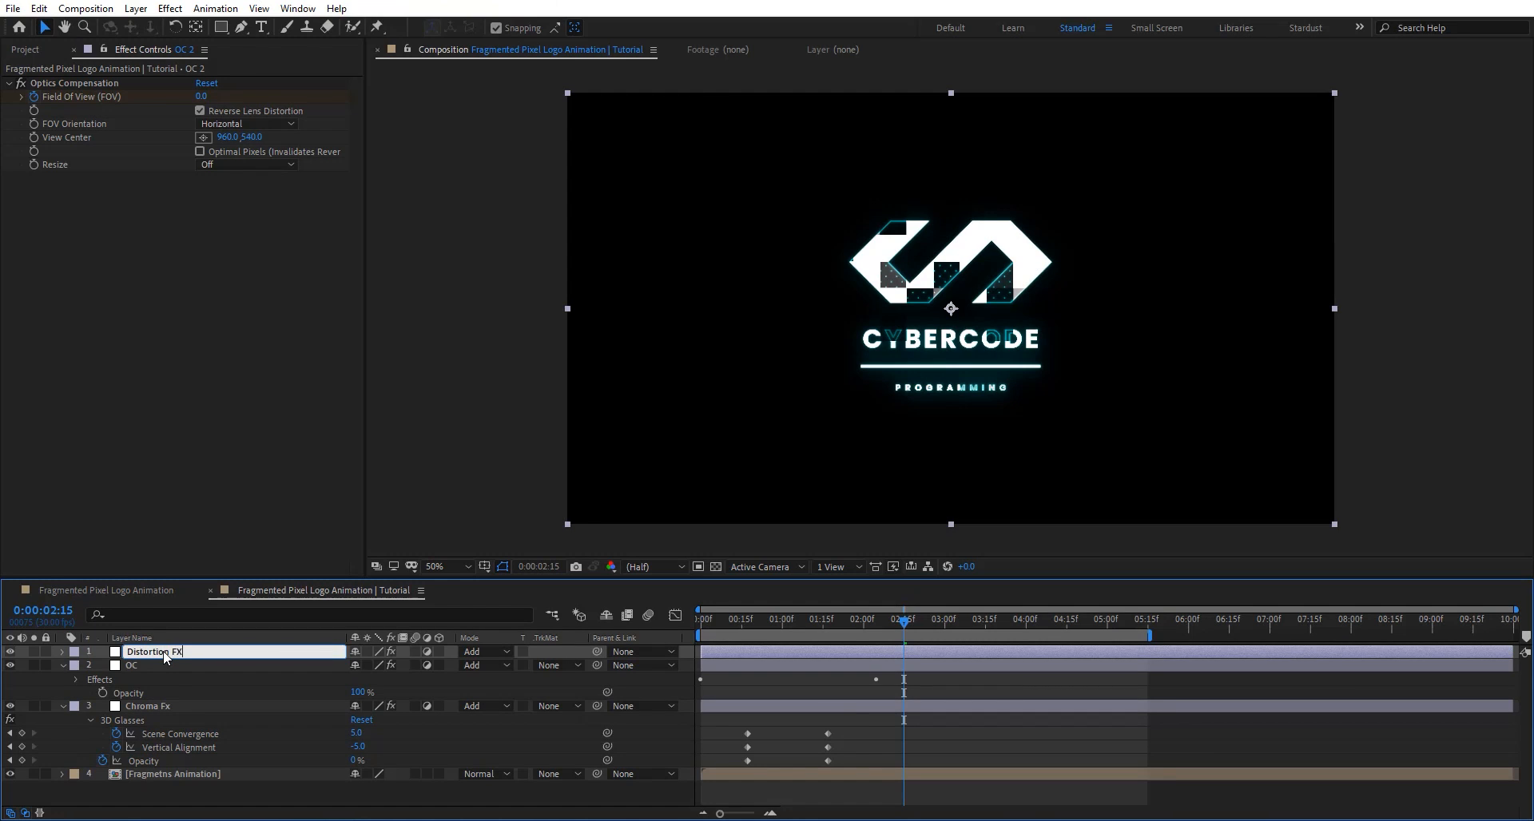
key("Return")
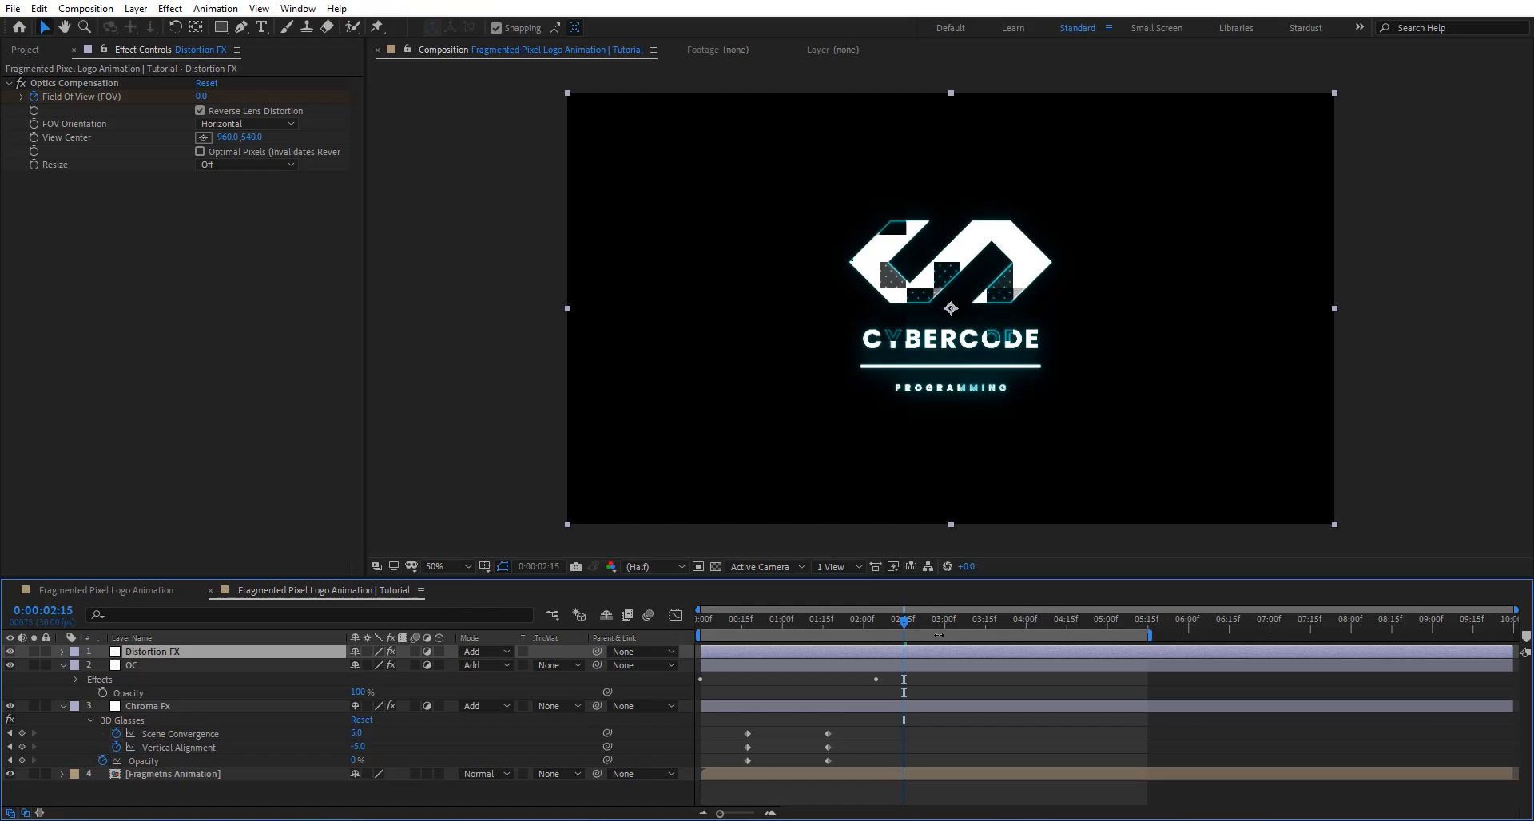
Trim the Distortion FX layer to run from 0:00:02:18 to 0:00:02:28.
left_click_drag(916, 619, 913, 622)
key("alt+bracketleft")
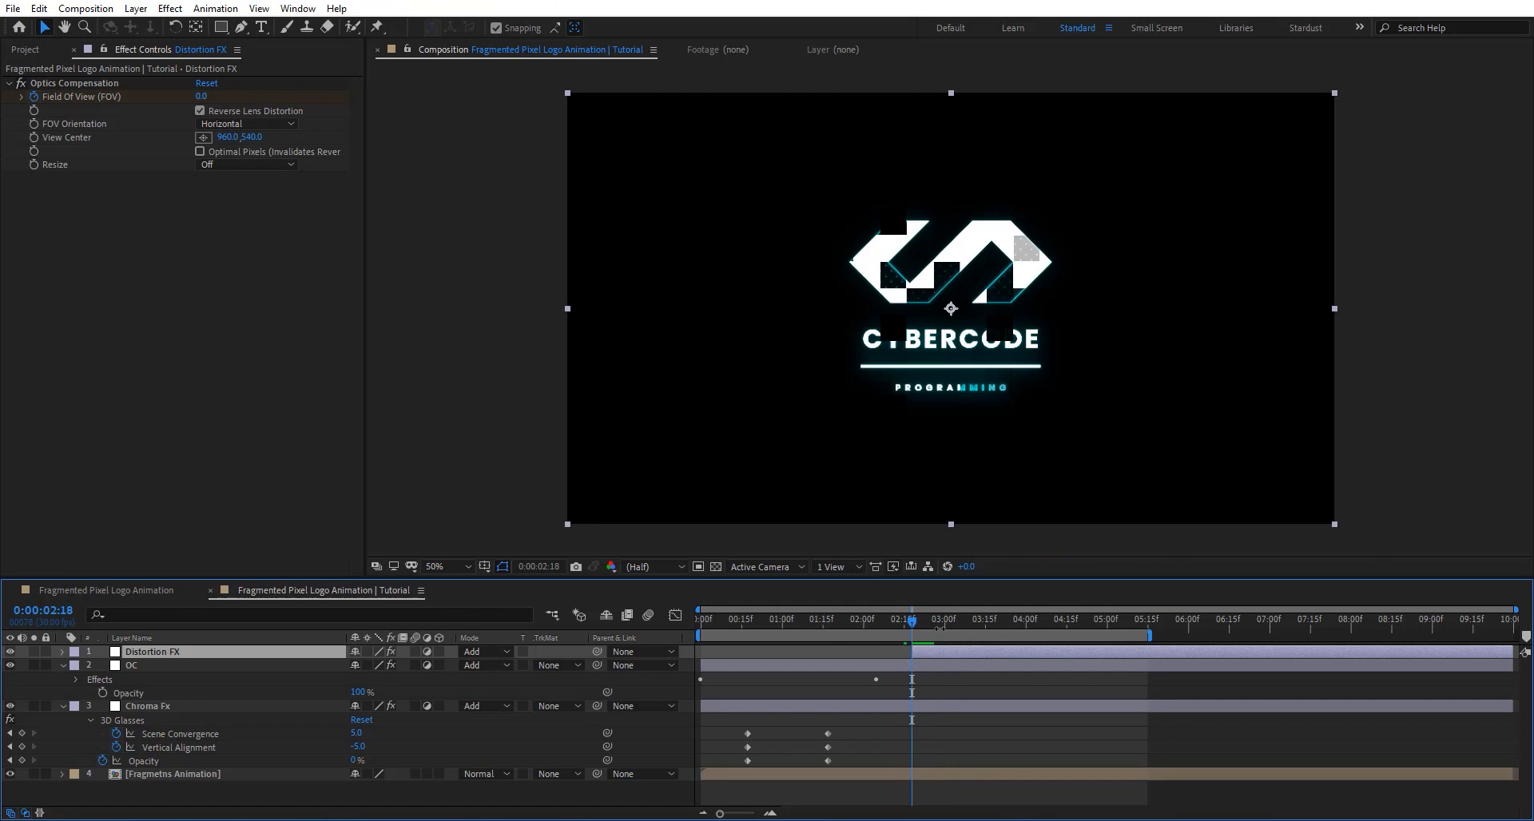
left_click(939, 620)
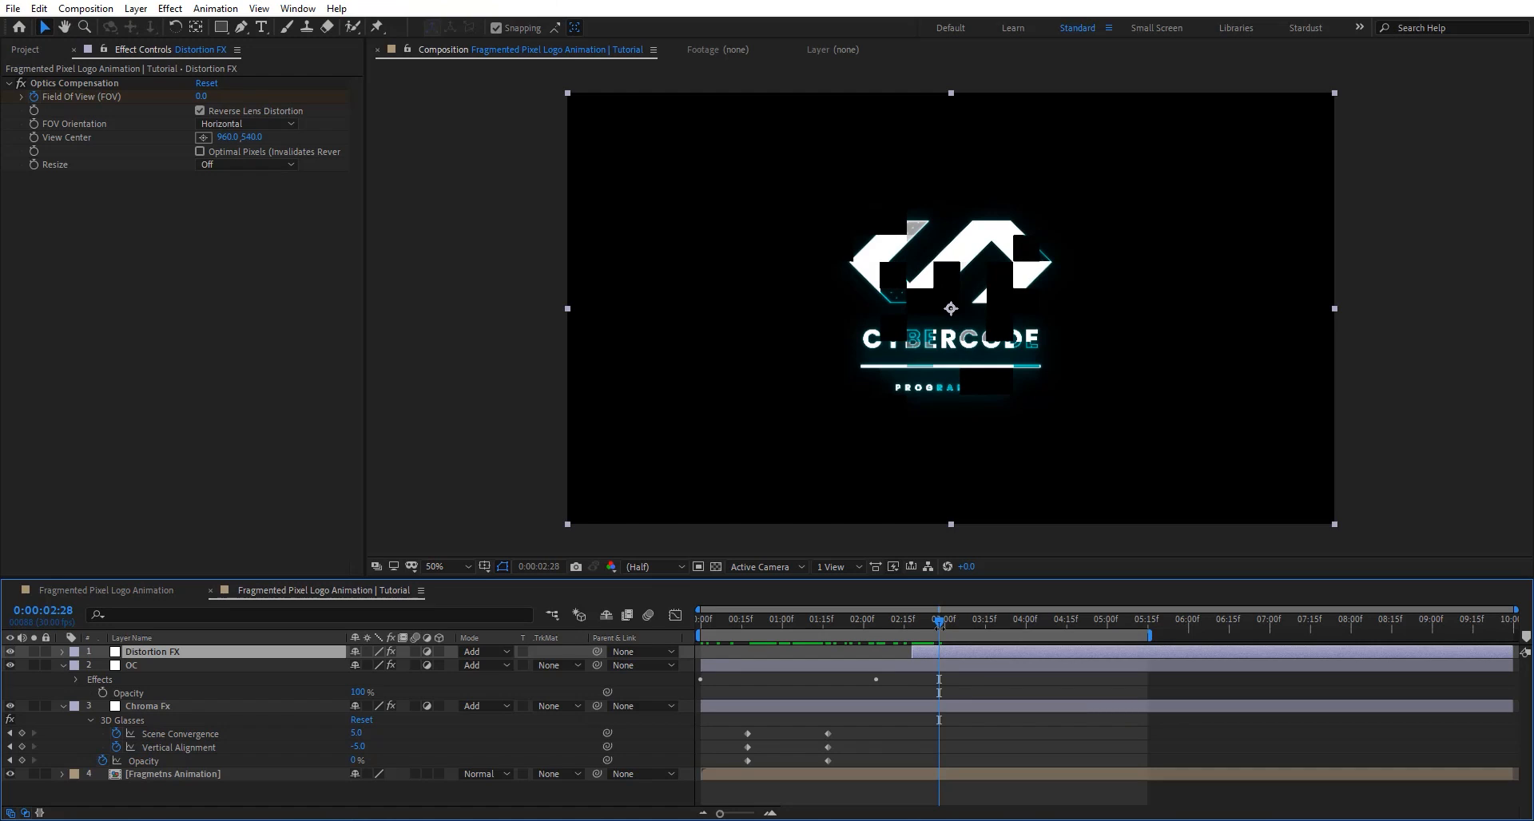
key("alt+bracketright")
left_click(912, 621)
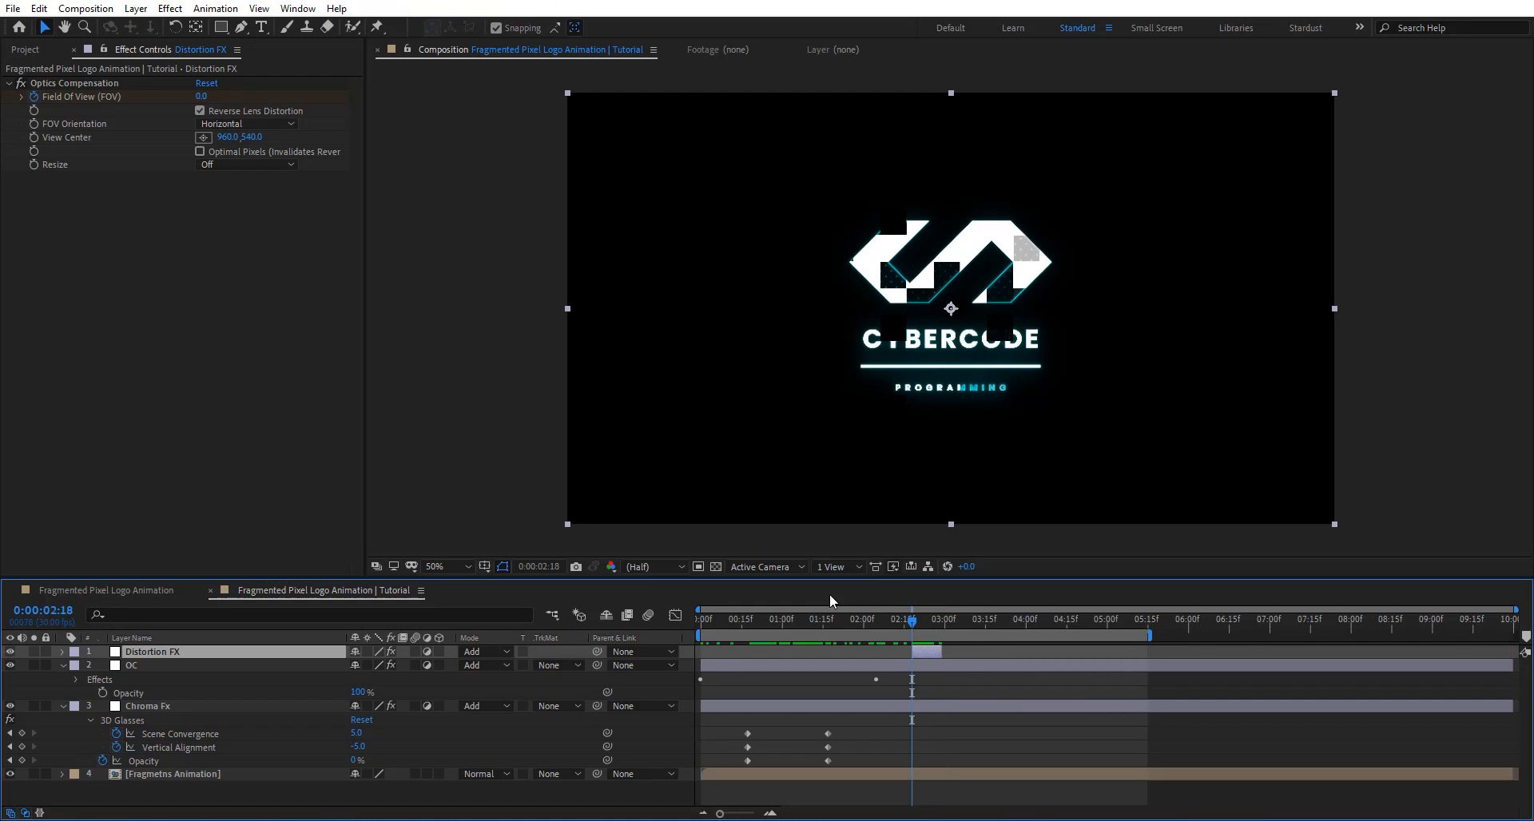
Replace Distortion FX's Field Of View animation with keyframes of 130 at 0:00:02:18 and 100 at 0:00:02:19.
left_click(108, 84)
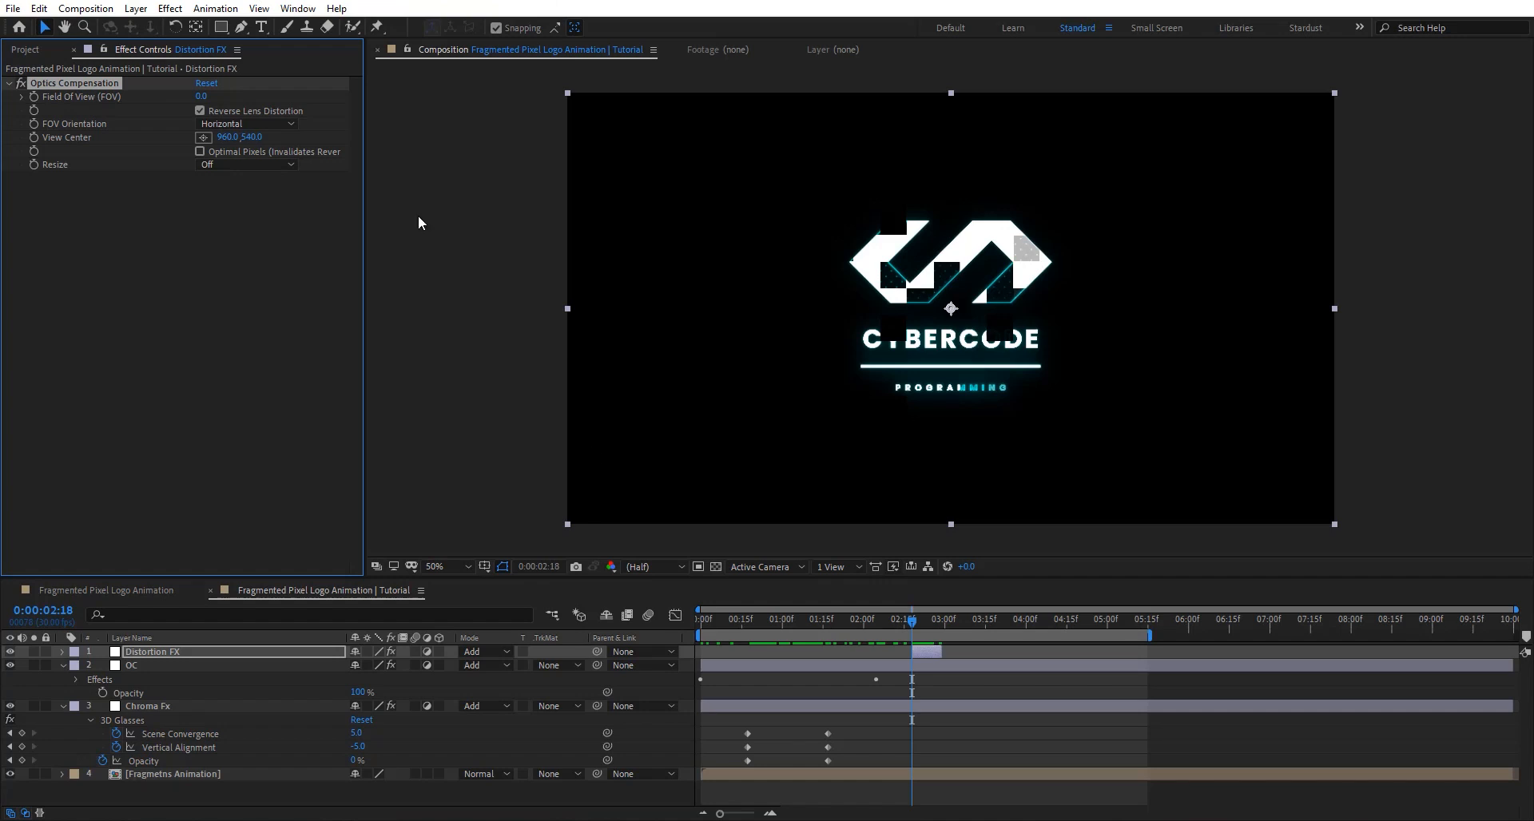
left_click(202, 97)
key("Return")
key("Page_Down")
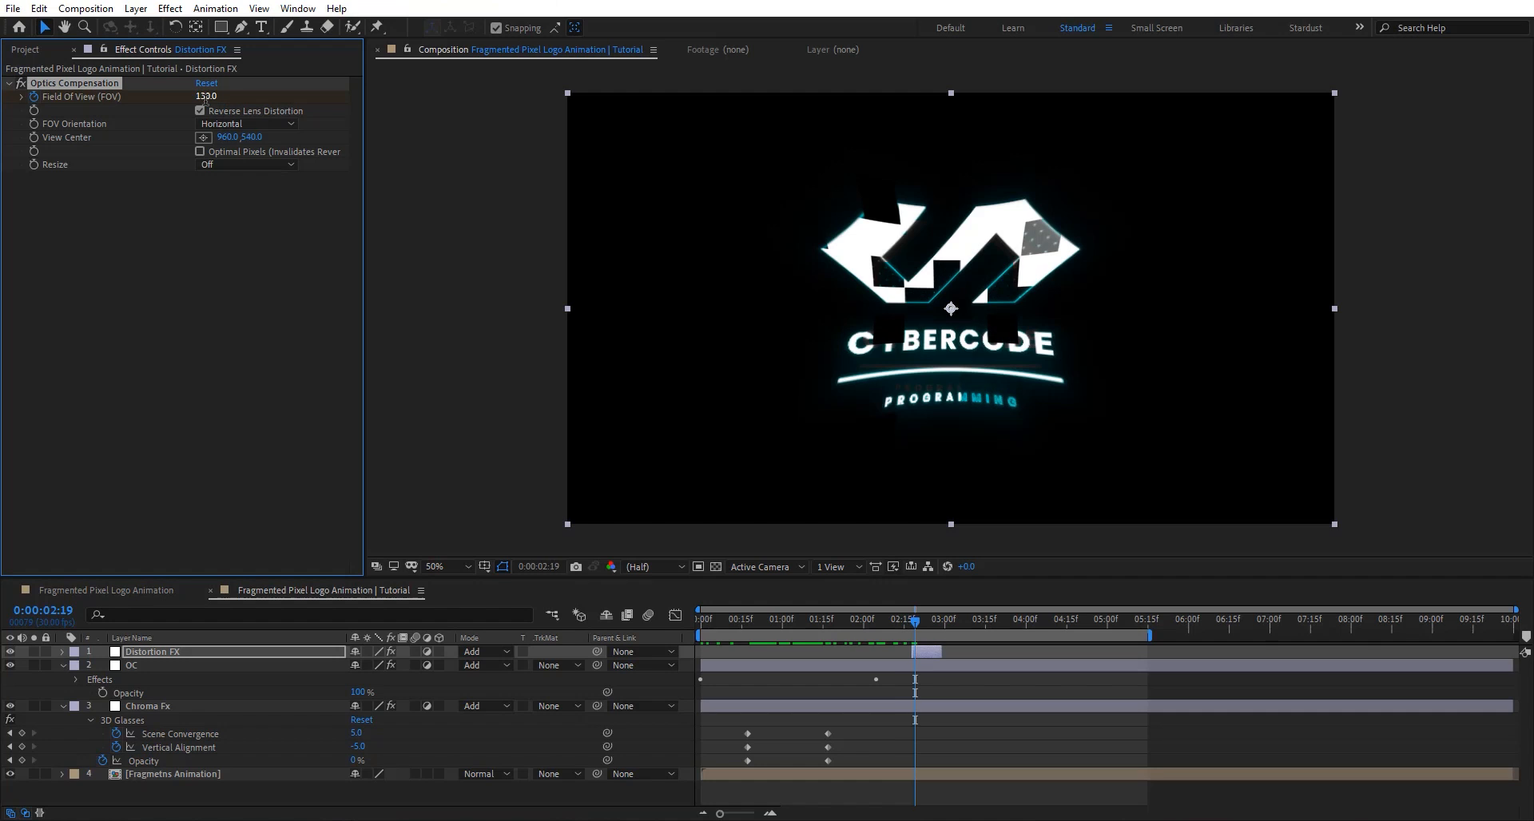
left_click(205, 99)
type("100")
key("Return")
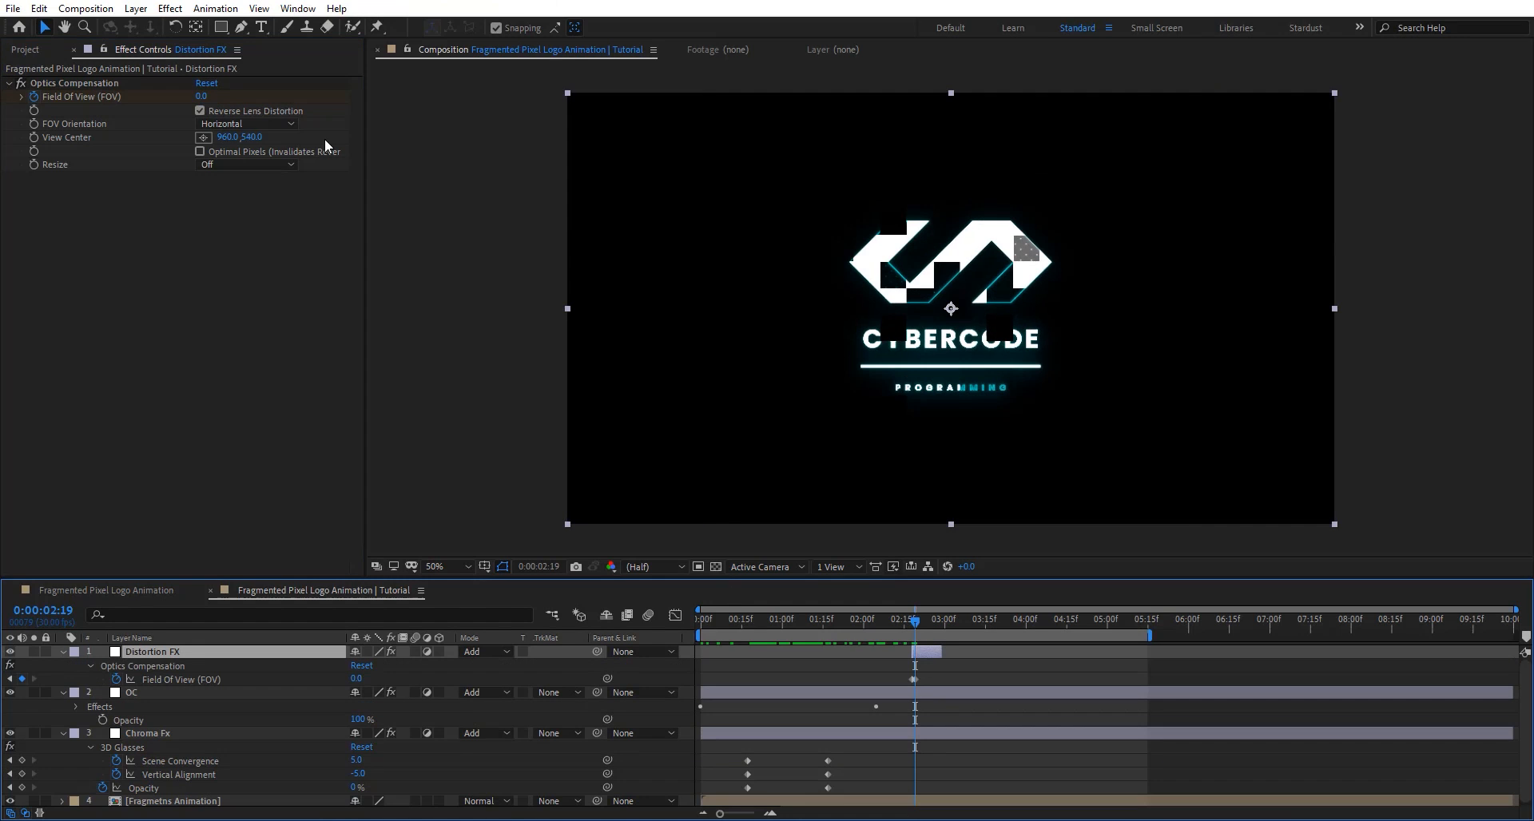
Reveal Distortion FX's keyframes and set its Field Of View to about 122 at 0:00:02:21 and 90 at 0:00:02:22.
key("u")
scroll(917, 651, "up", 2)
key("Page_Down")
key("Page_Down")
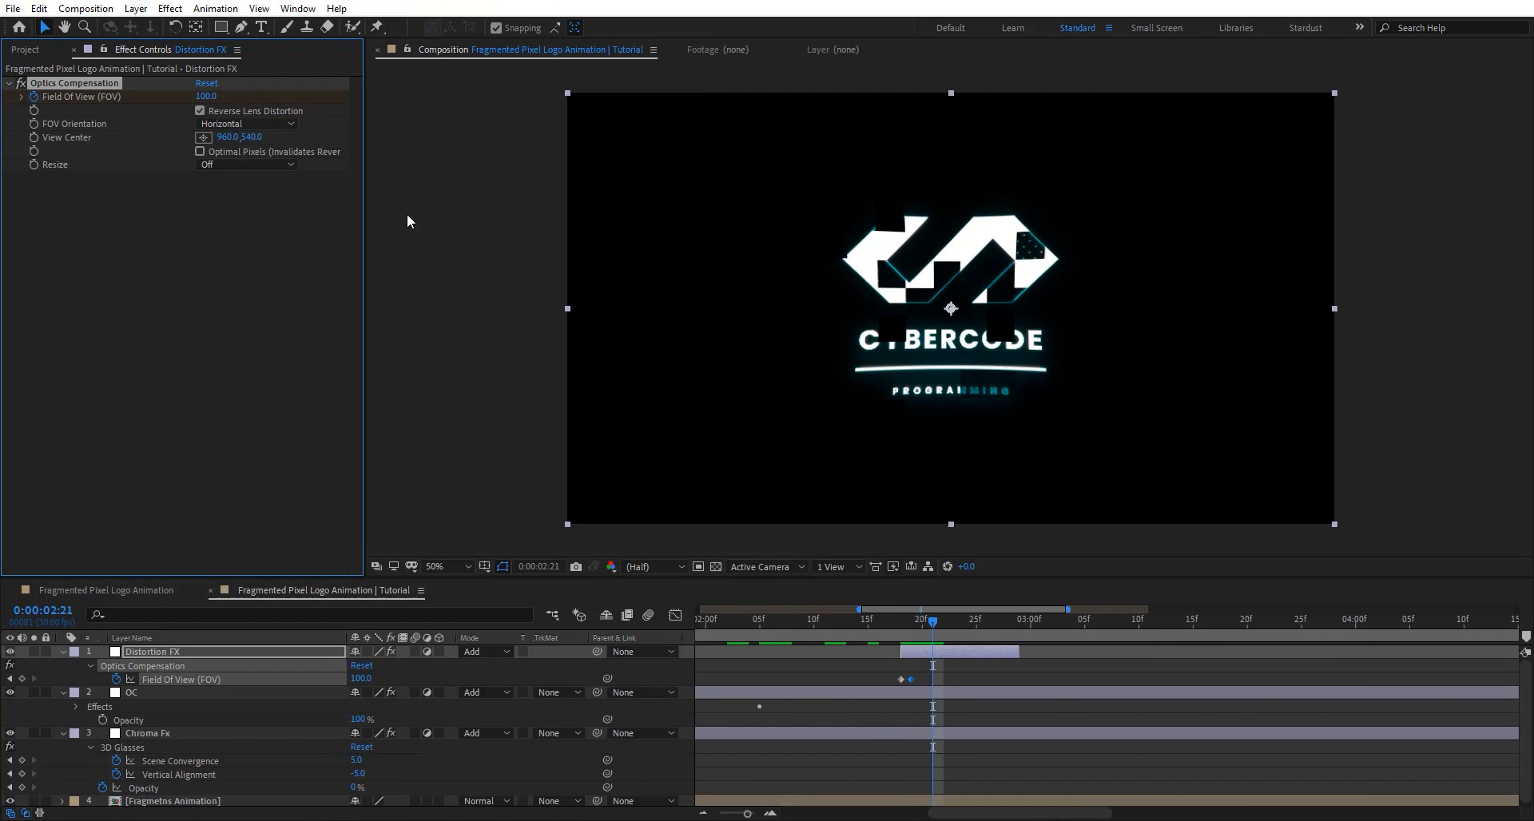
left_click_drag(206, 98, 378, 101)
key("Page_Down")
left_click(213, 95)
type("90")
key("Return")
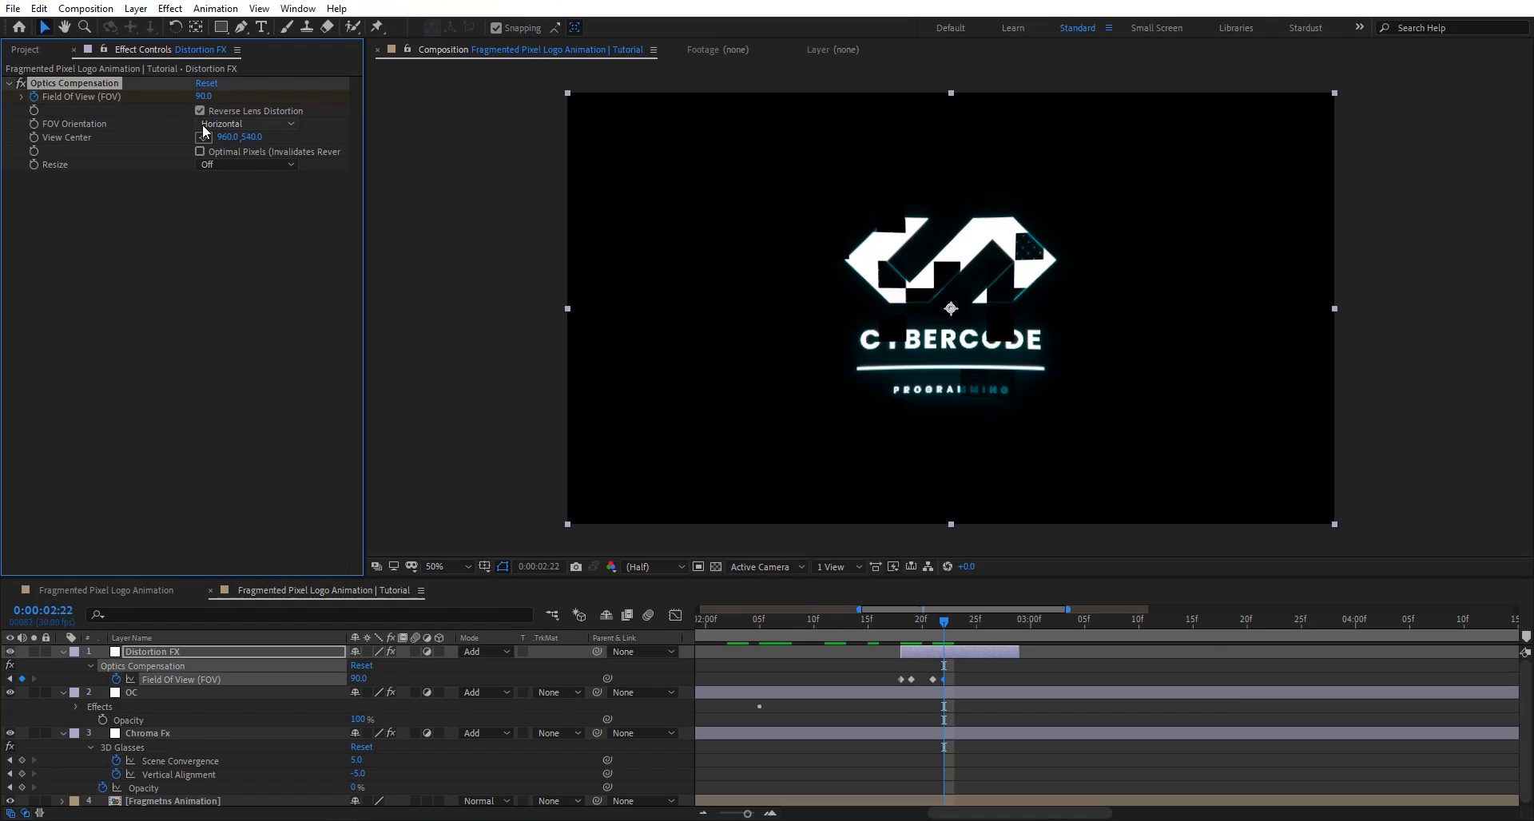
Keyframe Field Of View at about 127 at 0:00:02:24 and about 100 at 0:00:02:25, and end the Distortion FX layer there.
key("Page_Down")
key("Page_Down")
left_click_drag(202, 95, 351, 84)
key("Page_Down")
left_click_drag(205, 96, 135, 96)
key("alt+bracketright")
Apply a Transform effect to Distortion FX and place a Scale keyframe of 100 at 0:00:02:18.
key("ctrl+space")
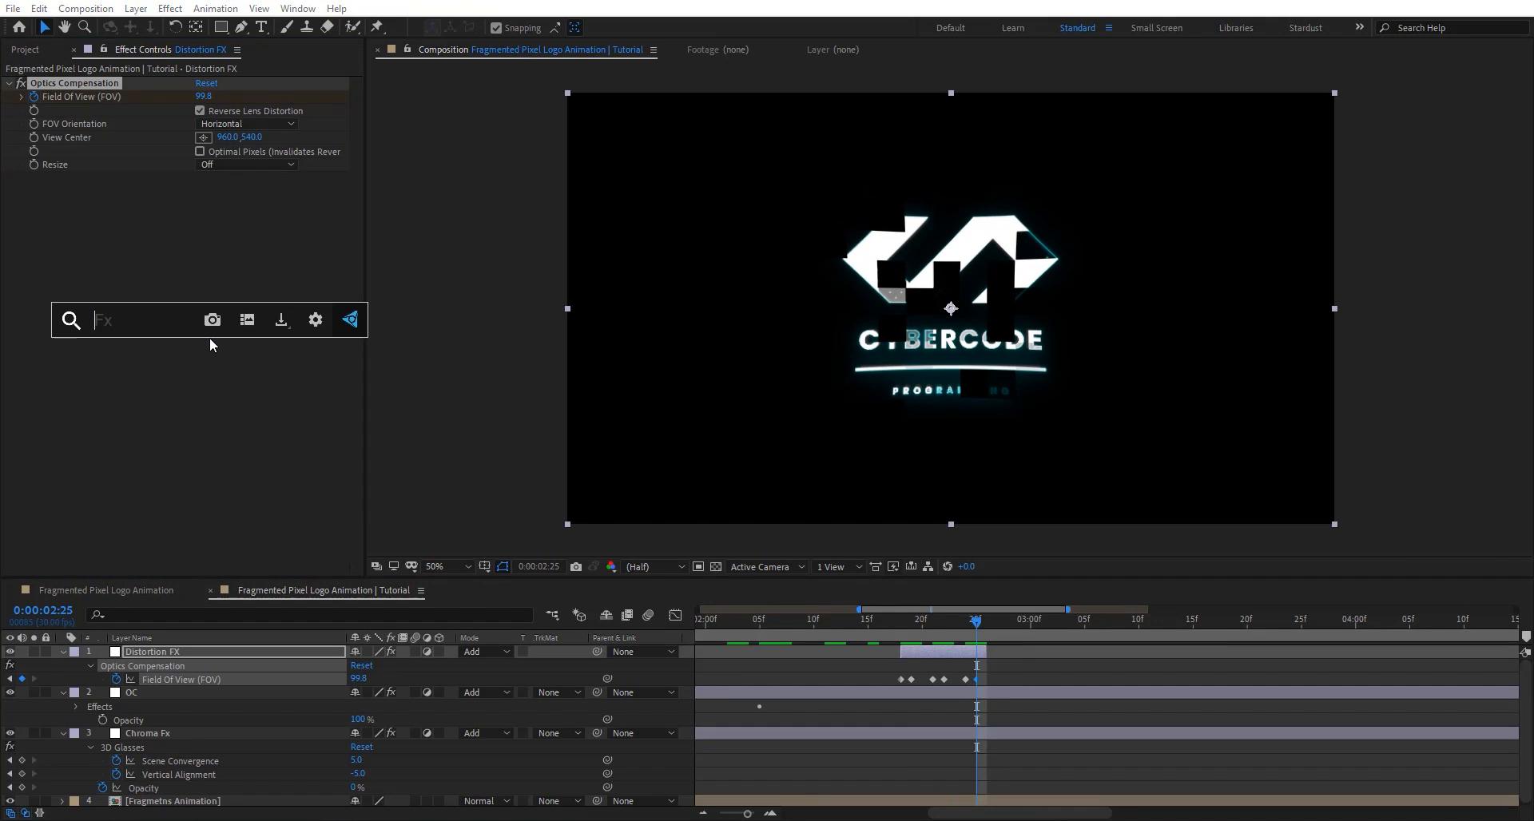
type("tran")
key("Return")
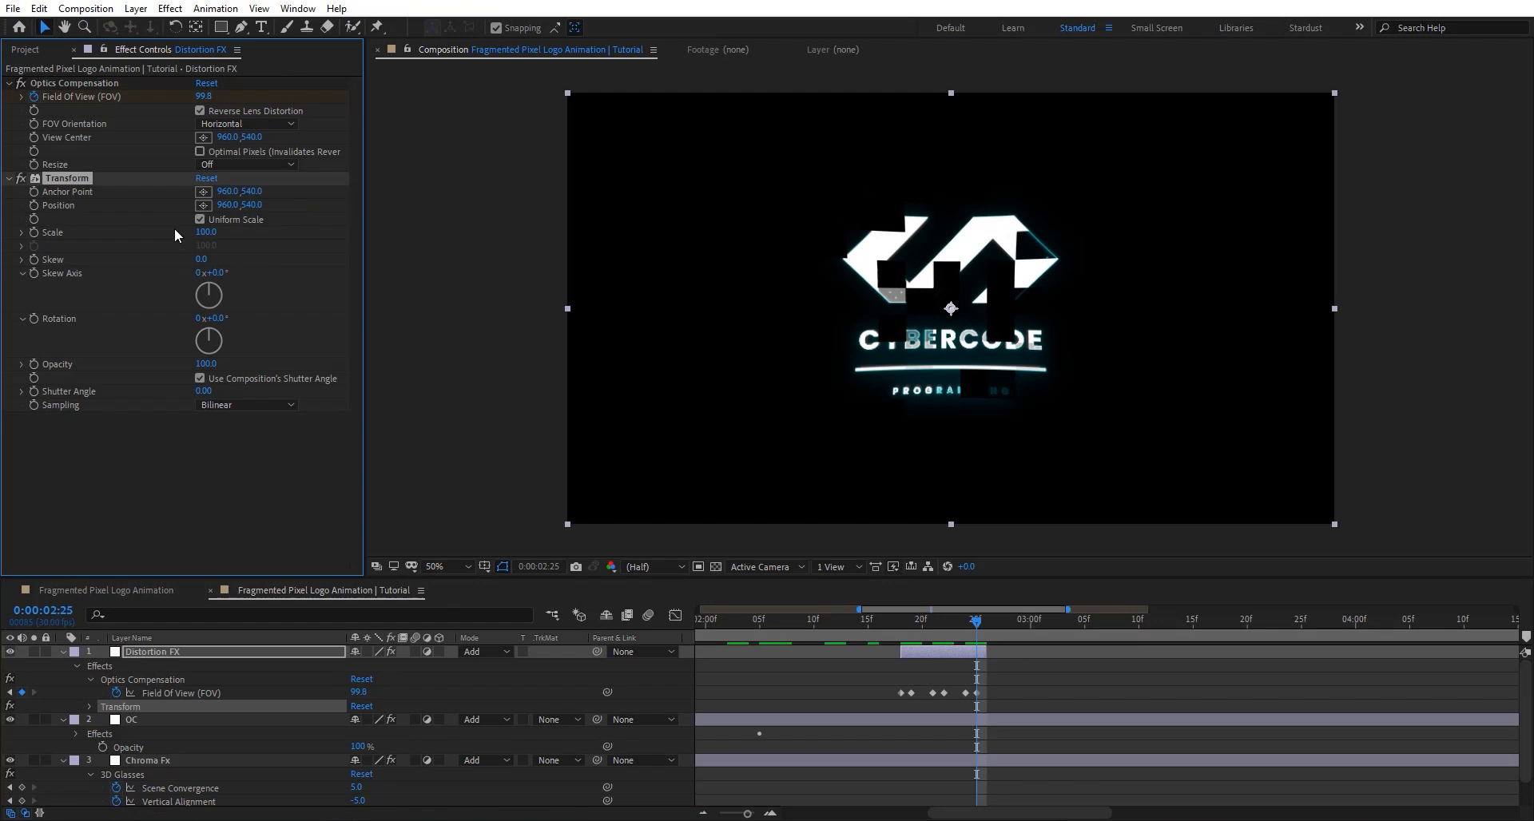
left_click(33, 233)
key("u")
key("u")
left_click_drag(977, 733, 901, 732)
left_click(900, 622)
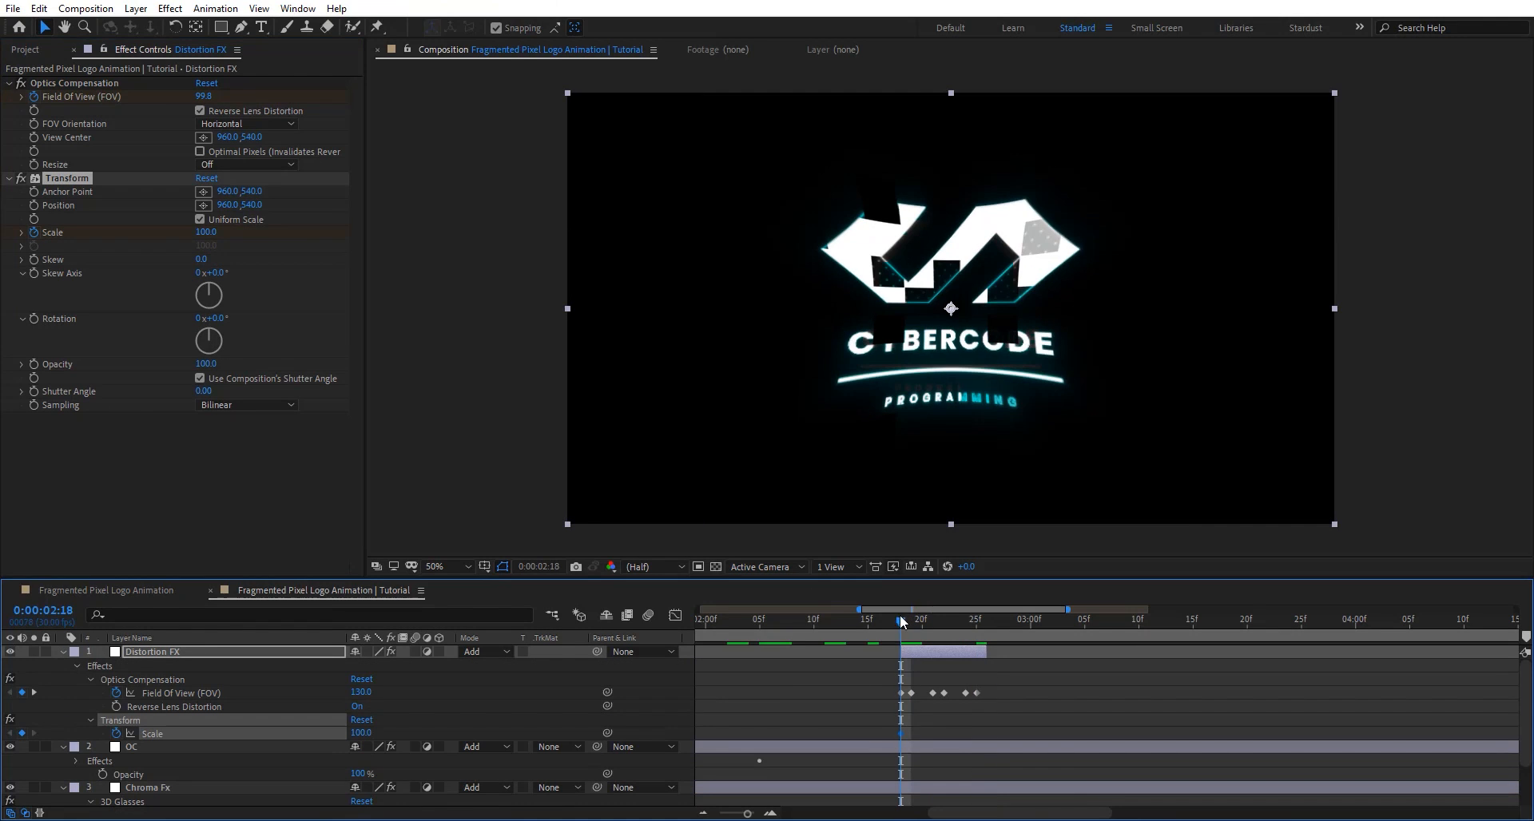
Vary the Transform Scale frame by frame up to 100 at 0:00:02:23, and raise Field Of View to about 136 at 0:00:02:22.
left_click_drag(207, 233, 243, 230)
key("Page_Down")
key("Page_Down")
key("Page_Down")
key("Page_Down")
key("Page_Down")
key("Page_Up")
left_click_drag(203, 96, 253, 95)
key("Page_Down")
left_click(206, 232)
type("100")
key("Return")
key("Page_Down")
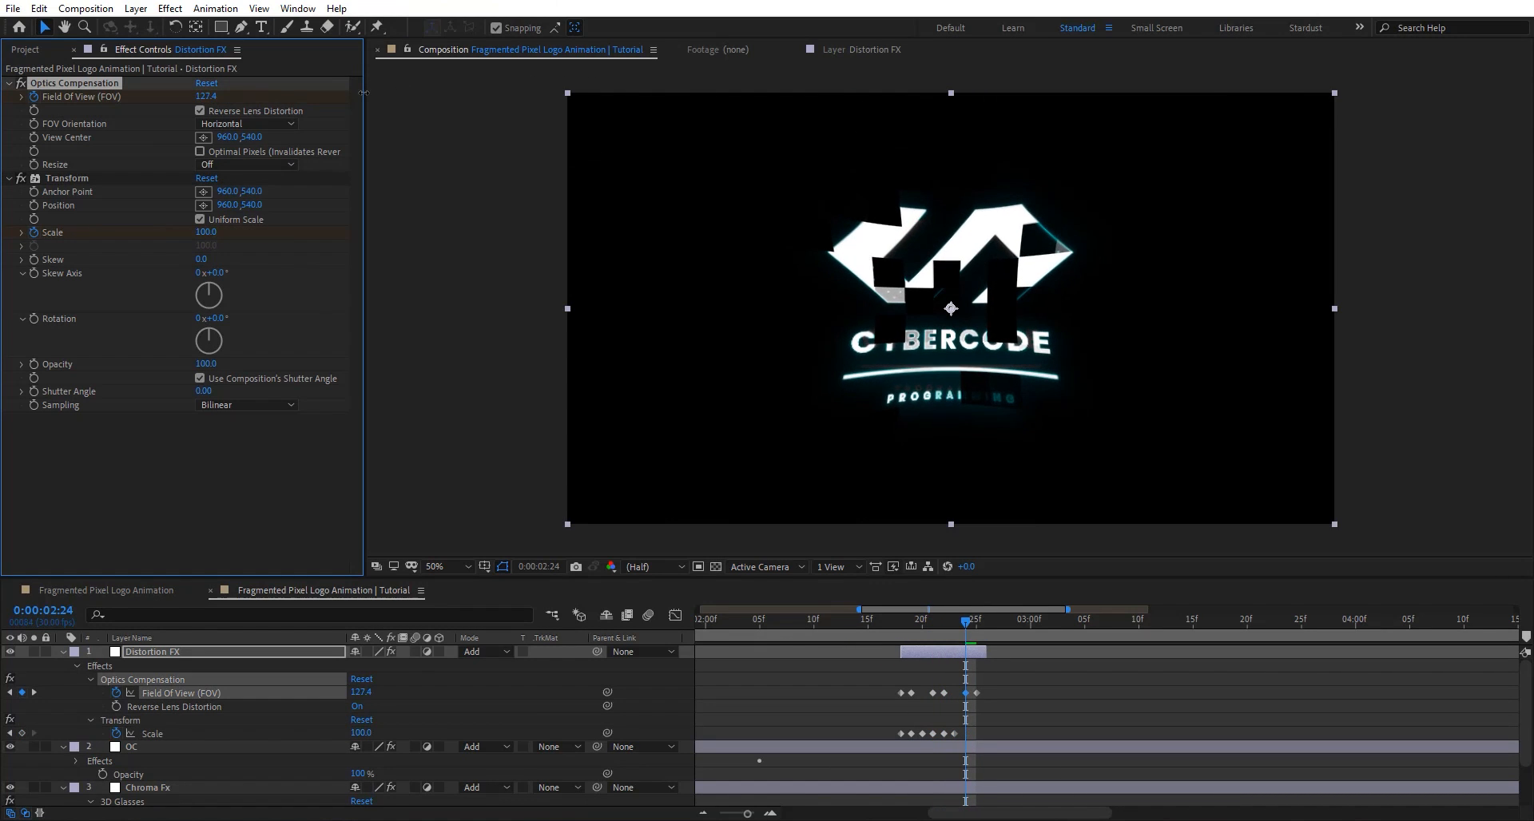
Add a Scale keyframe of 100 at 0:00:02:24, and at 0:00:02:25 lower Field Of View to about 90 and increase Scale.
left_click(22, 733)
key("Page_Down")
left_click_drag(209, 97, 201, 97)
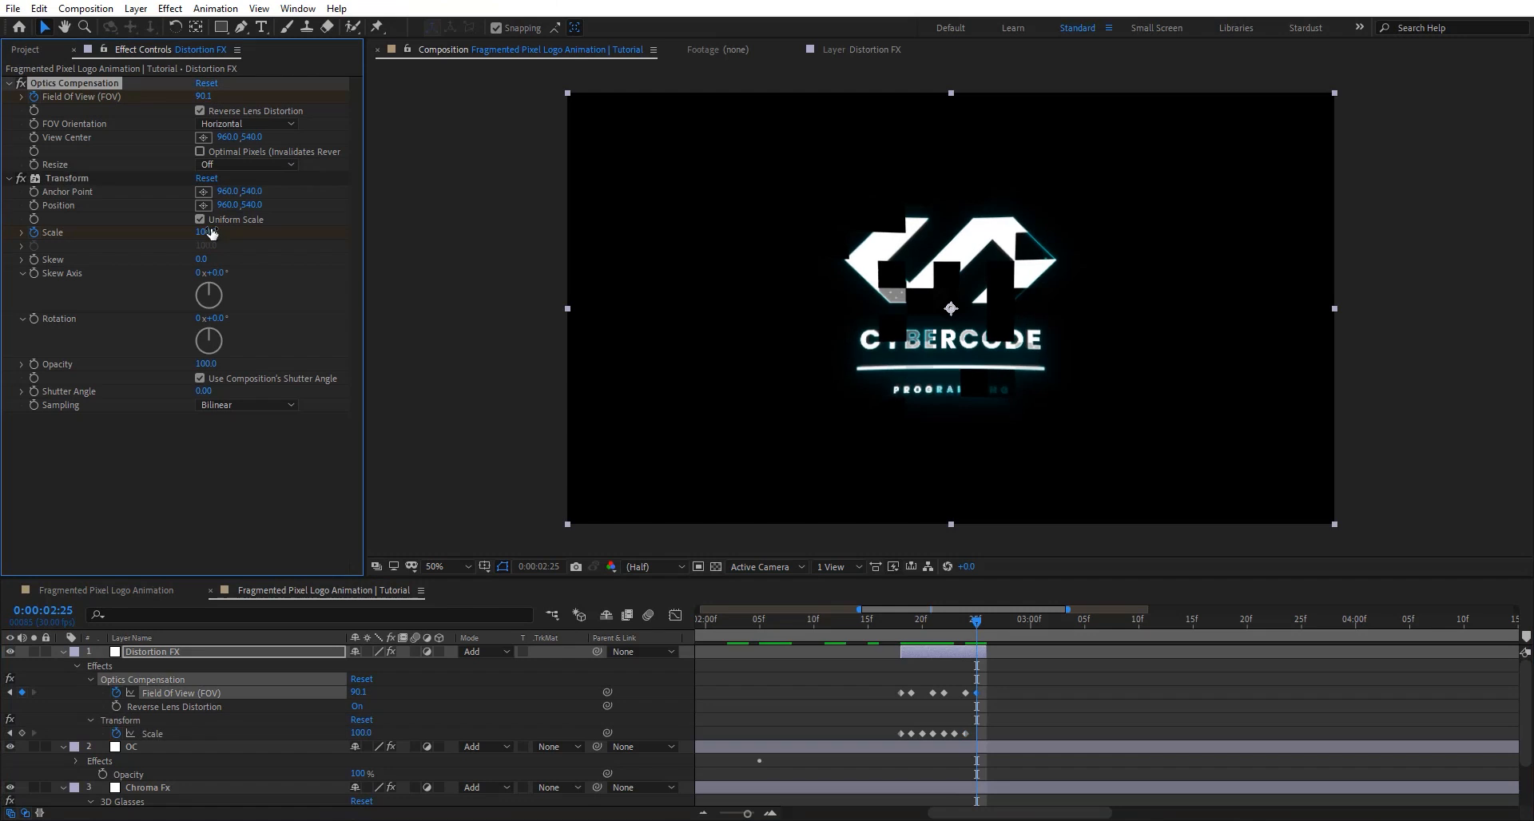
left_click_drag(209, 233, 234, 232)
left_click_drag(975, 622, 932, 630)
Apply an Invert effect to Distortion FX with its channel set to In Phase Chrominance.
key("ctrl+space")
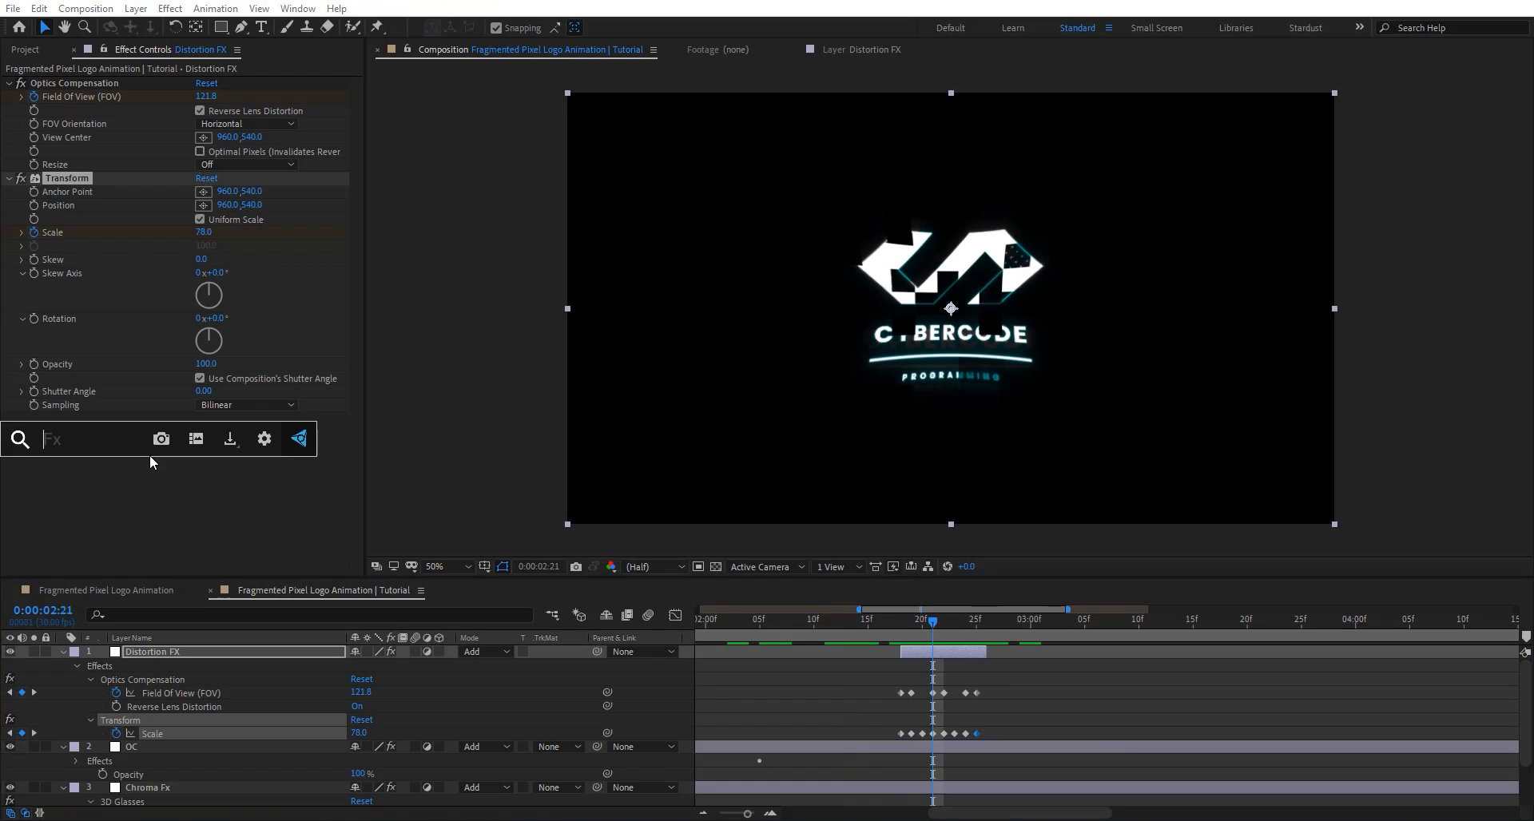
type("inve")
key("Return")
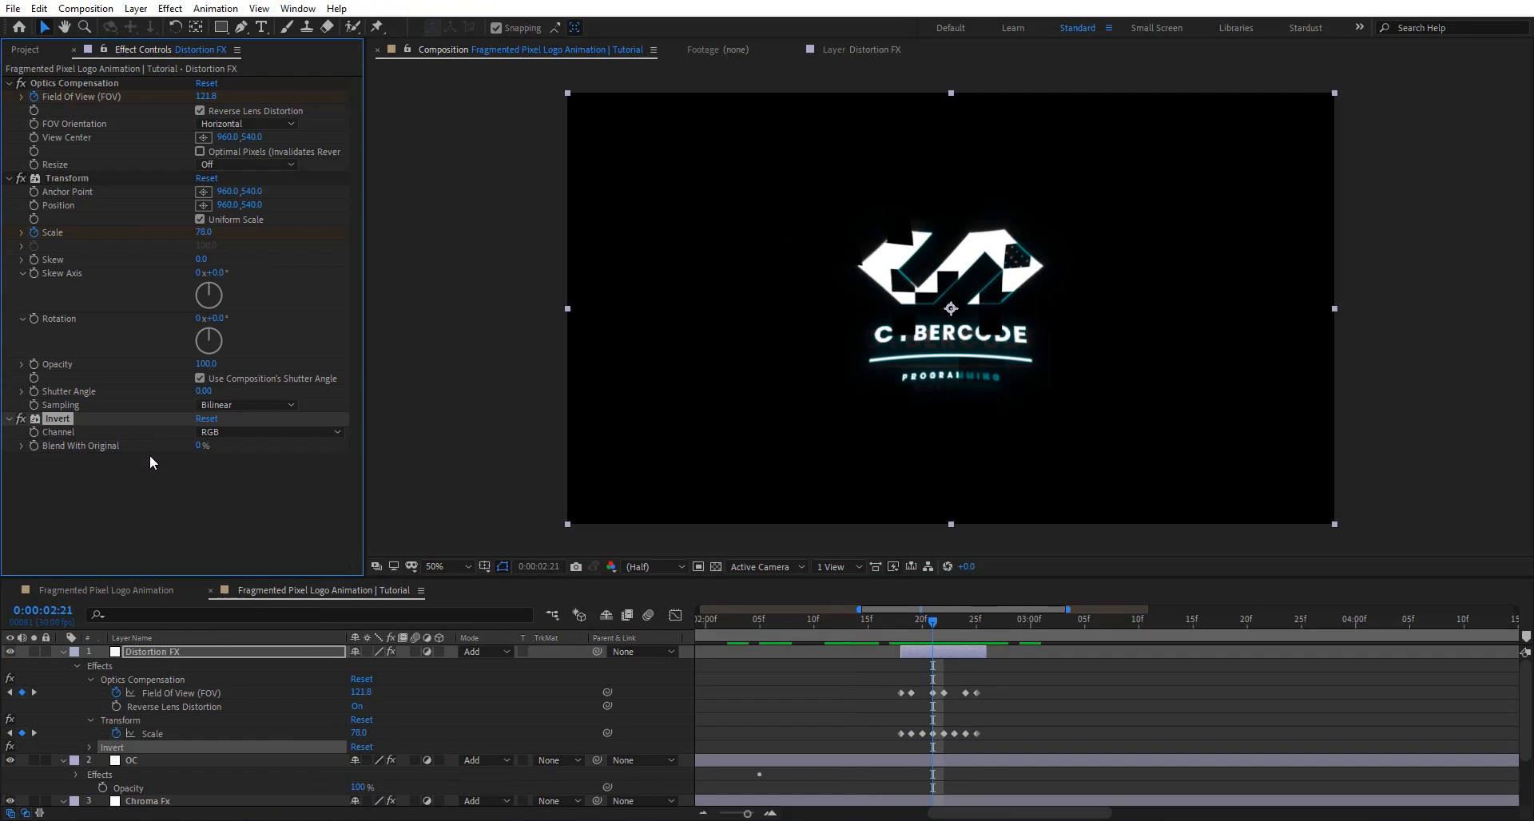
left_click(291, 432)
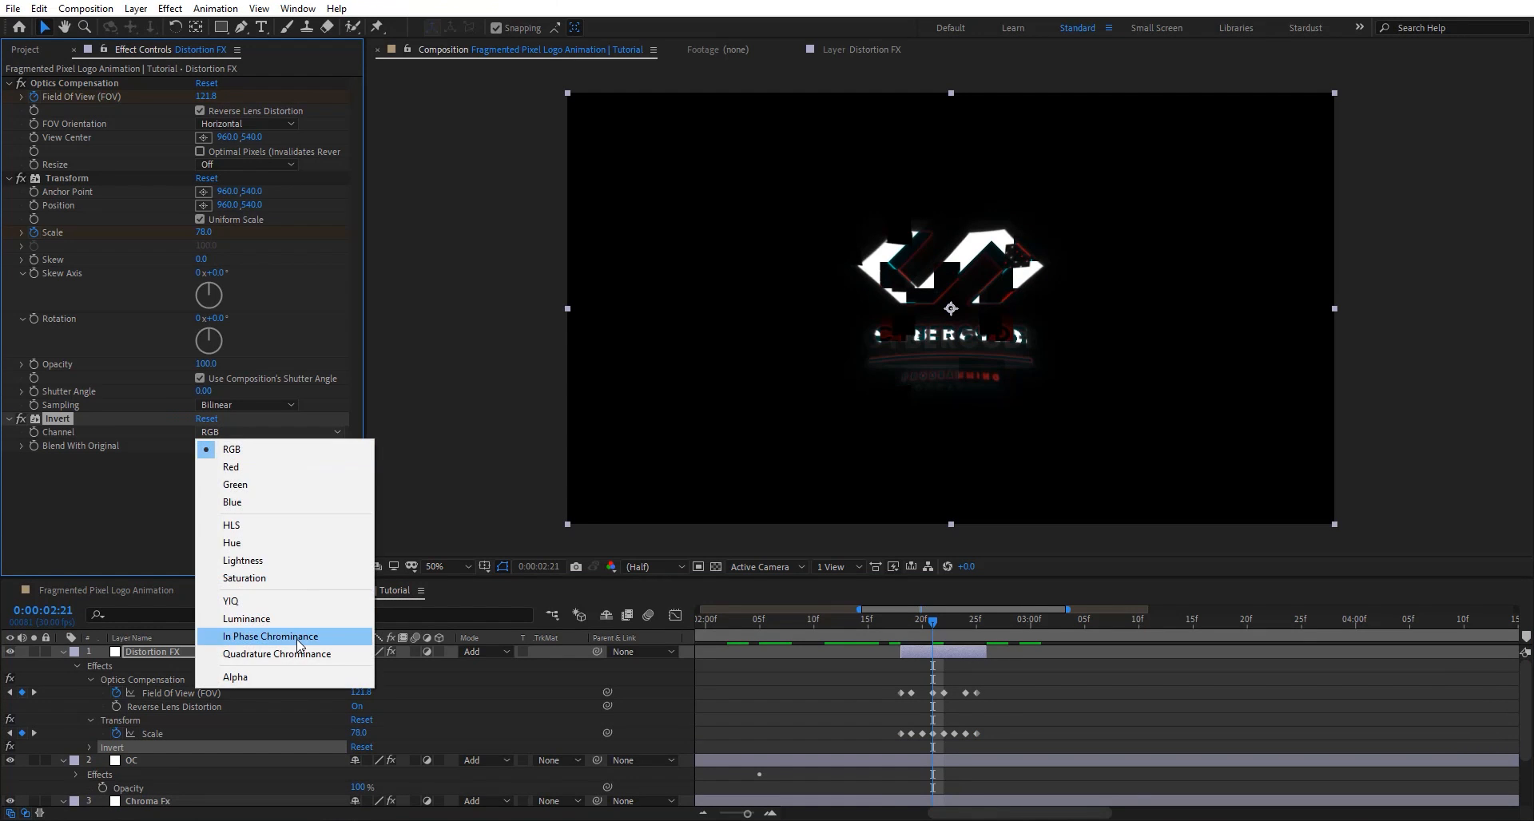
left_click(299, 638)
Try Quadrature Chrominance as the Invert channel on a neighbouring frame and switch back to In Phase Chrominance.
left_click(257, 432)
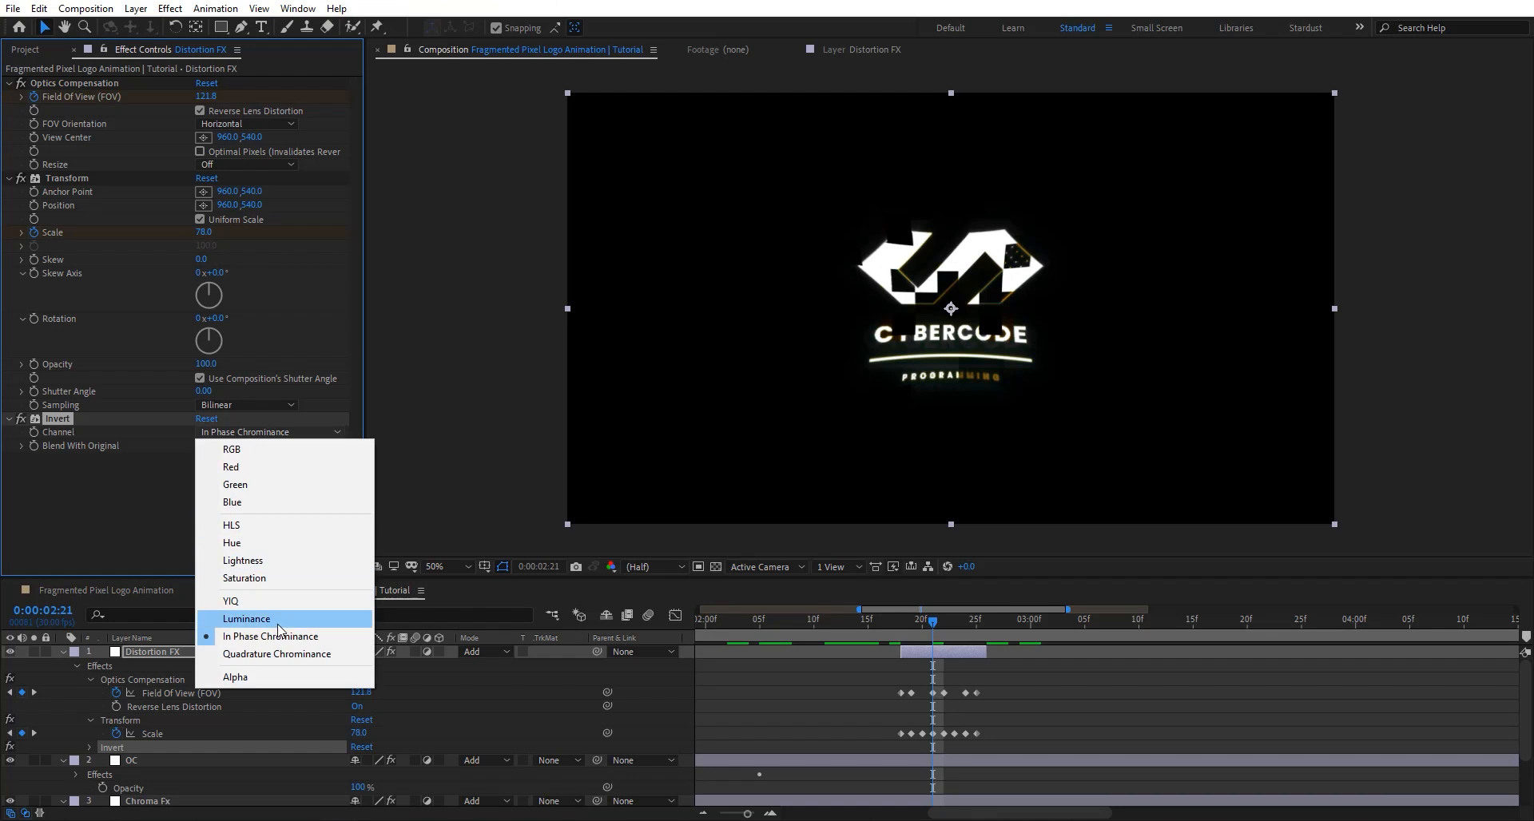
left_click(275, 654)
mouse_move(933, 623)
left_mouse_down()
mouse_move(957, 615)
mouse_move(944, 622)
left_mouse_up()
left_click(316, 432)
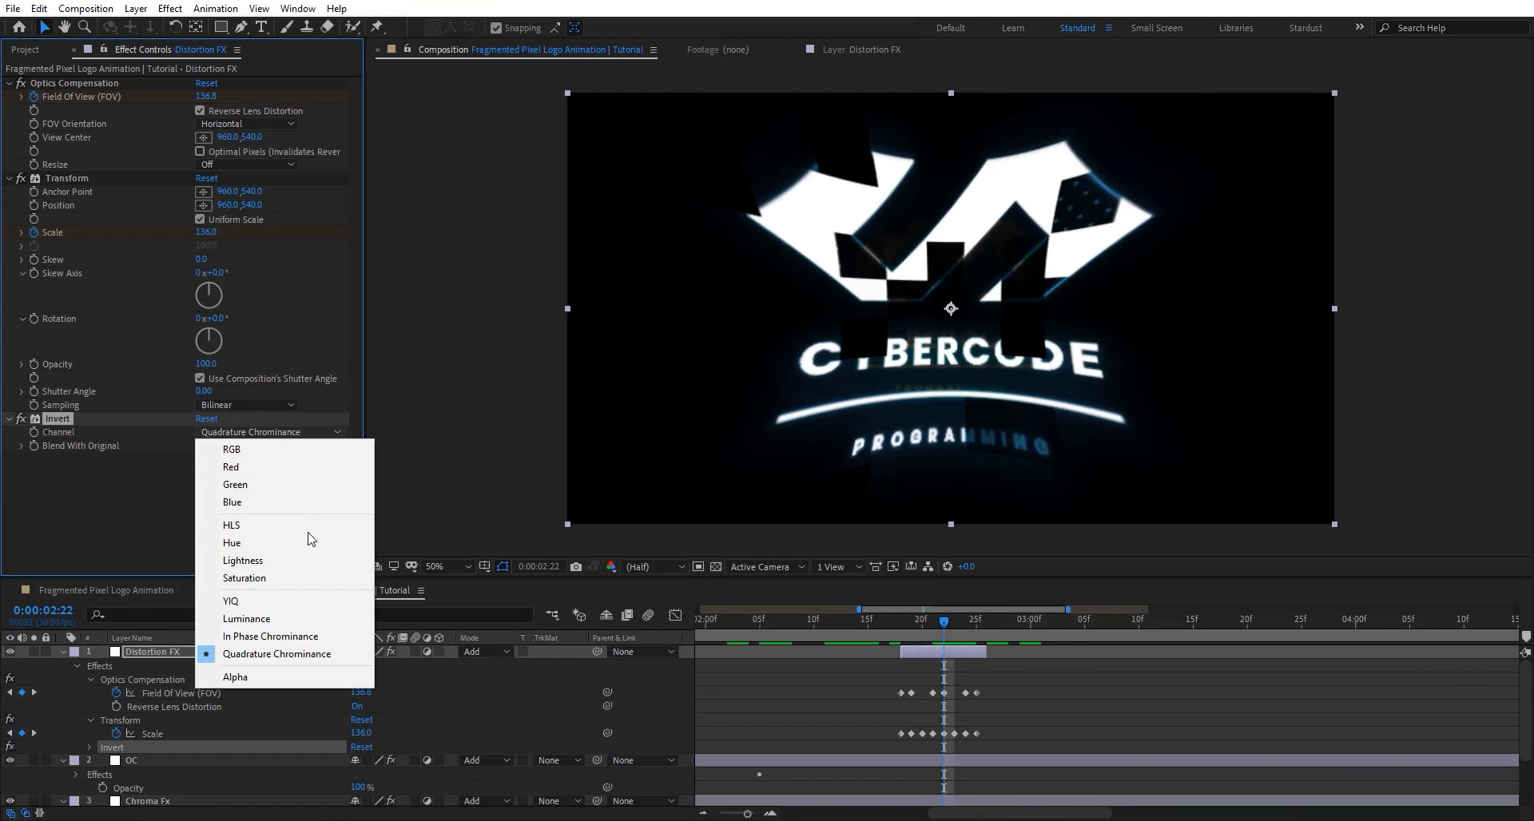
left_click(307, 637)
Apply a Find Edges effect to Distortion FX with Invert enabled and Blend With Original at 50%.
left_click_drag(927, 624, 916, 622)
key("ctrl+space")
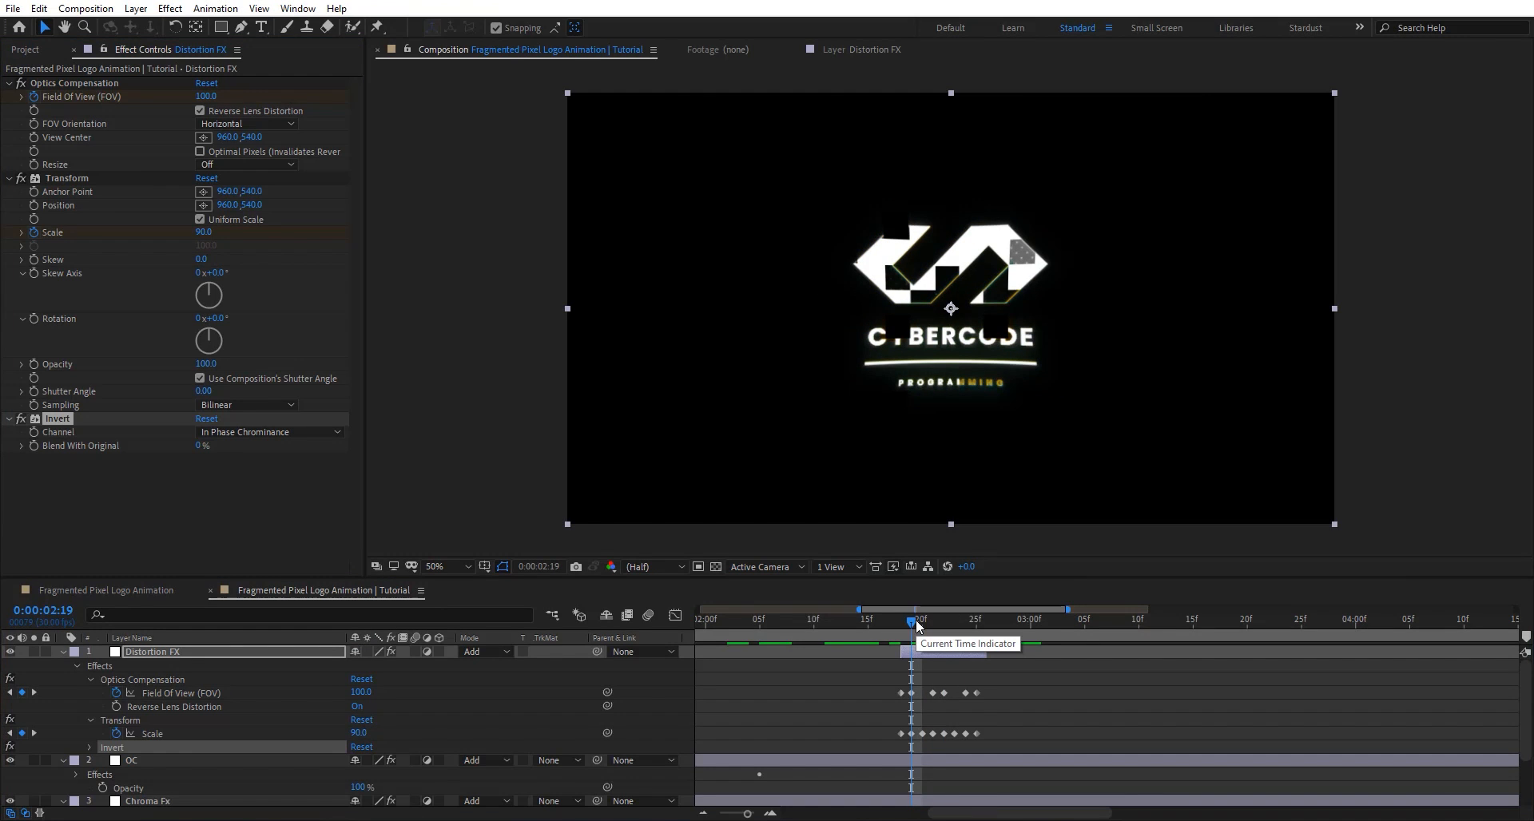
type("find")
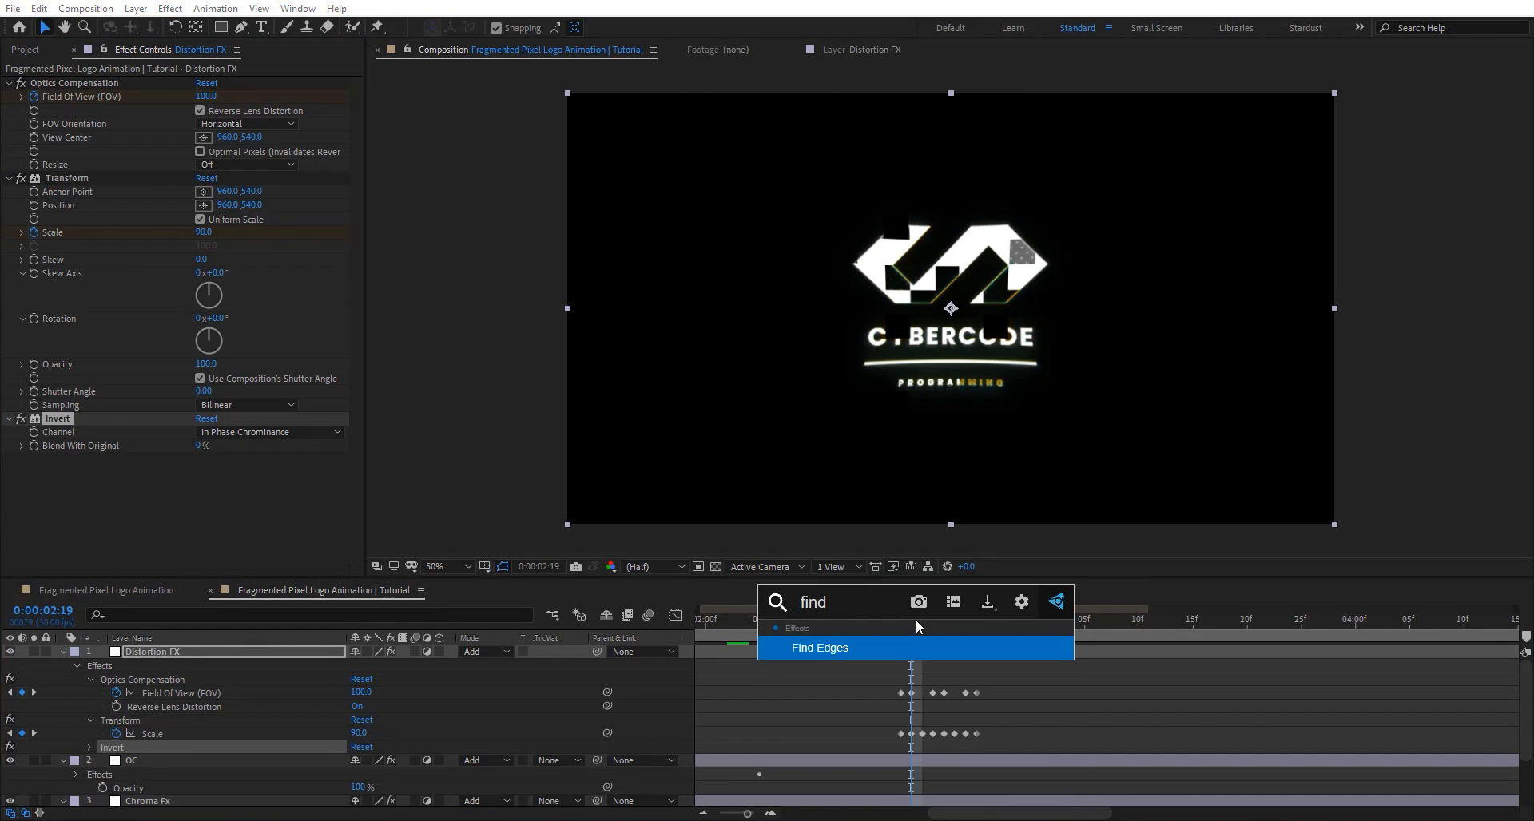
key("Return")
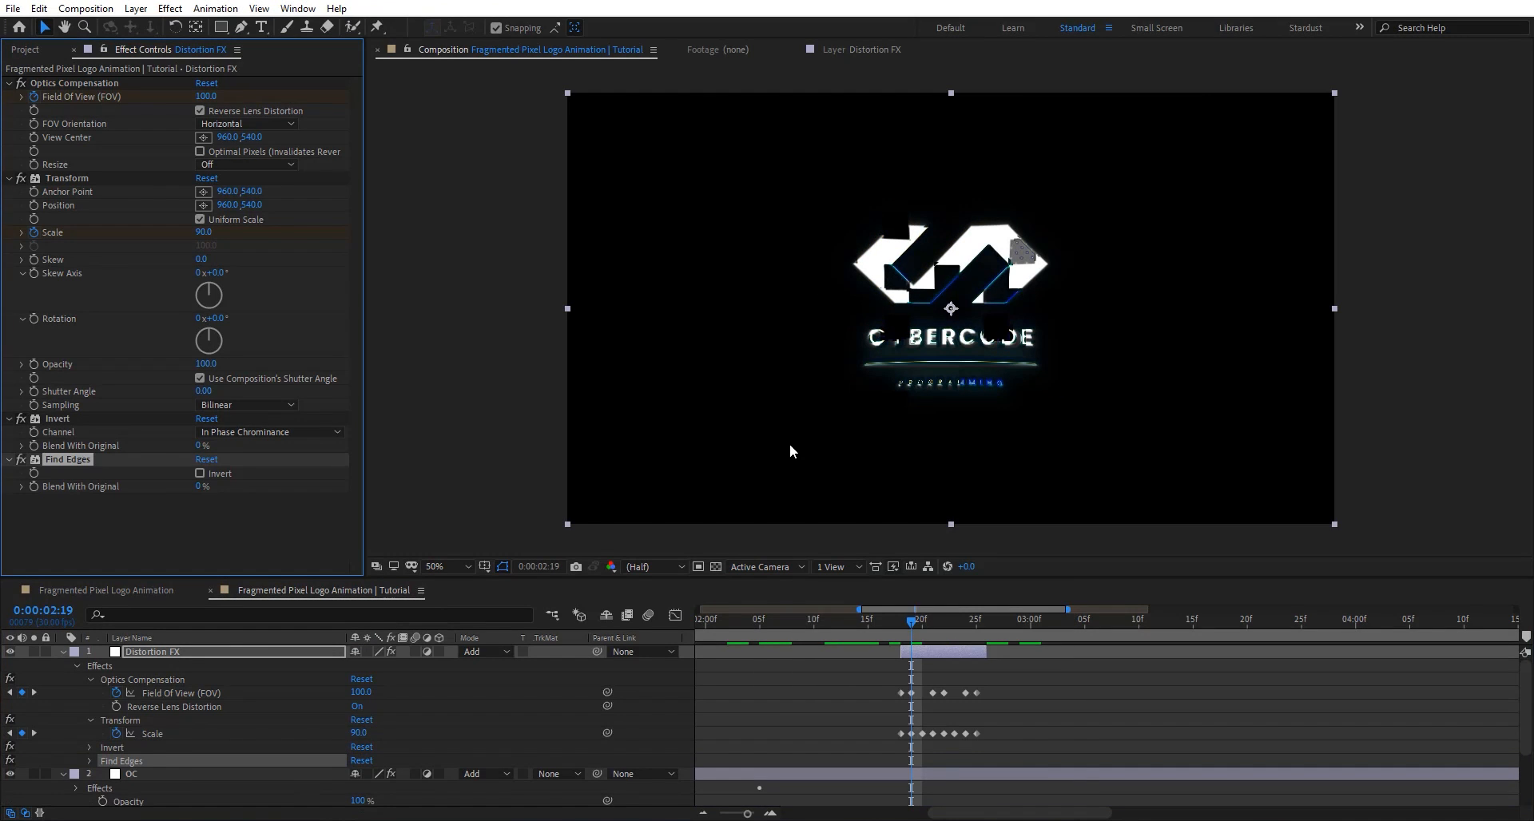
left_click(200, 473)
left_click(202, 487)
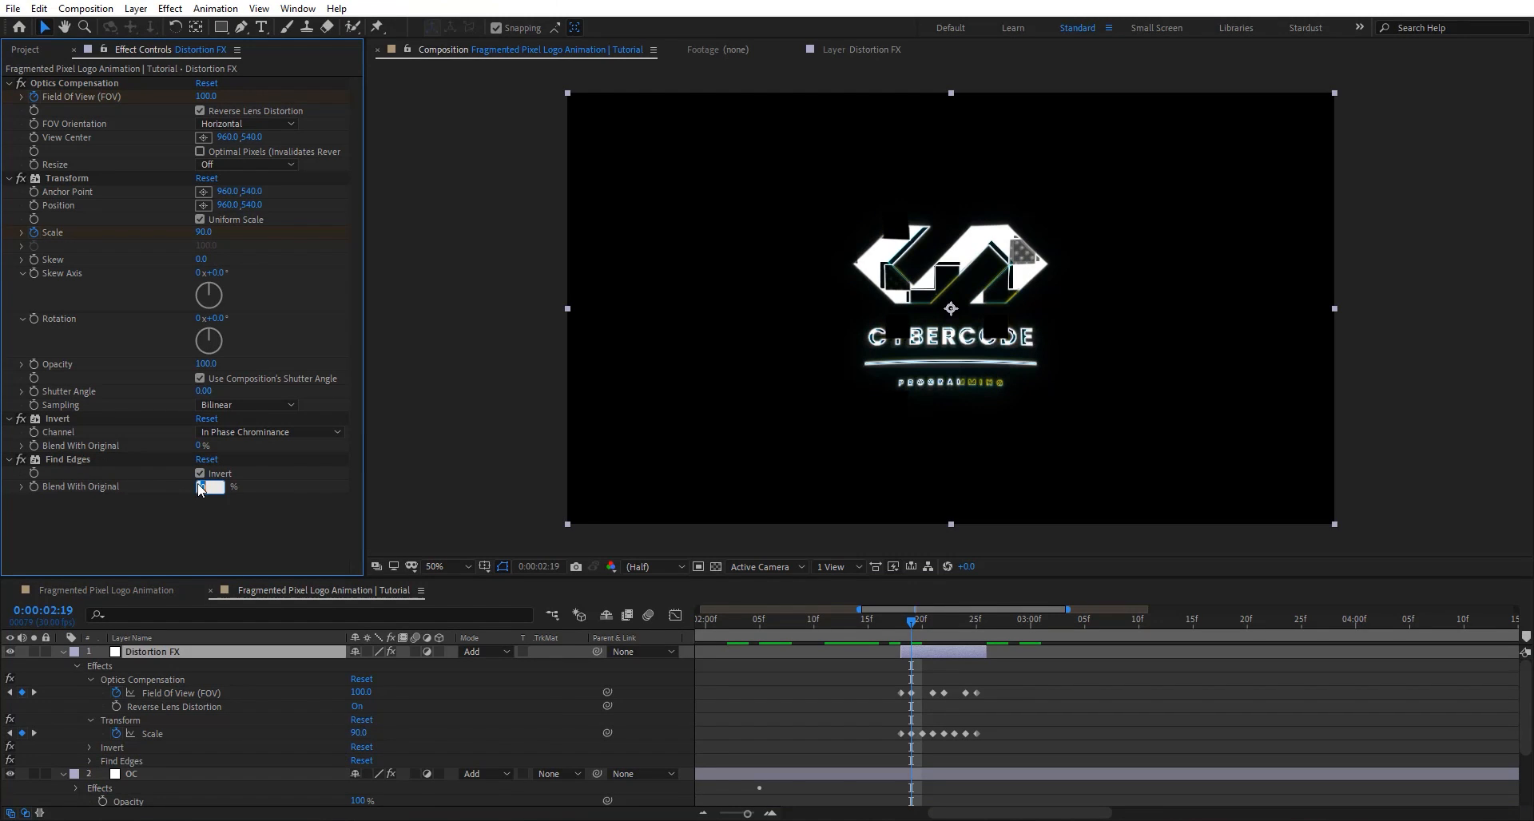
type("50")
key("Return")
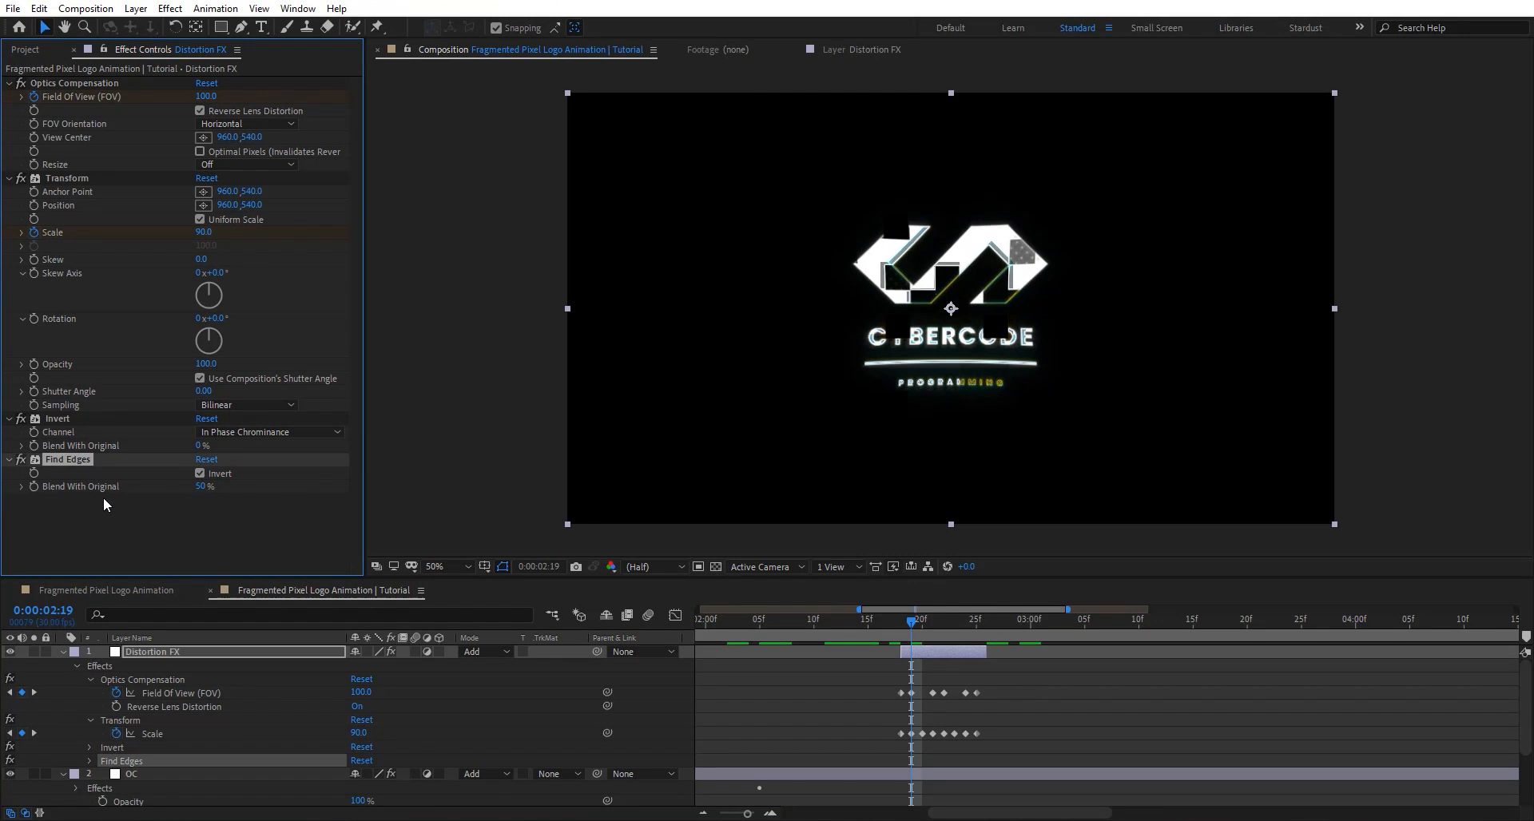
Apply a Noise effect to Distortion FX with Amount of Noise at 50% and Use Color Noise turned off.
key("ctrl+space")
type("n")
key("Return")
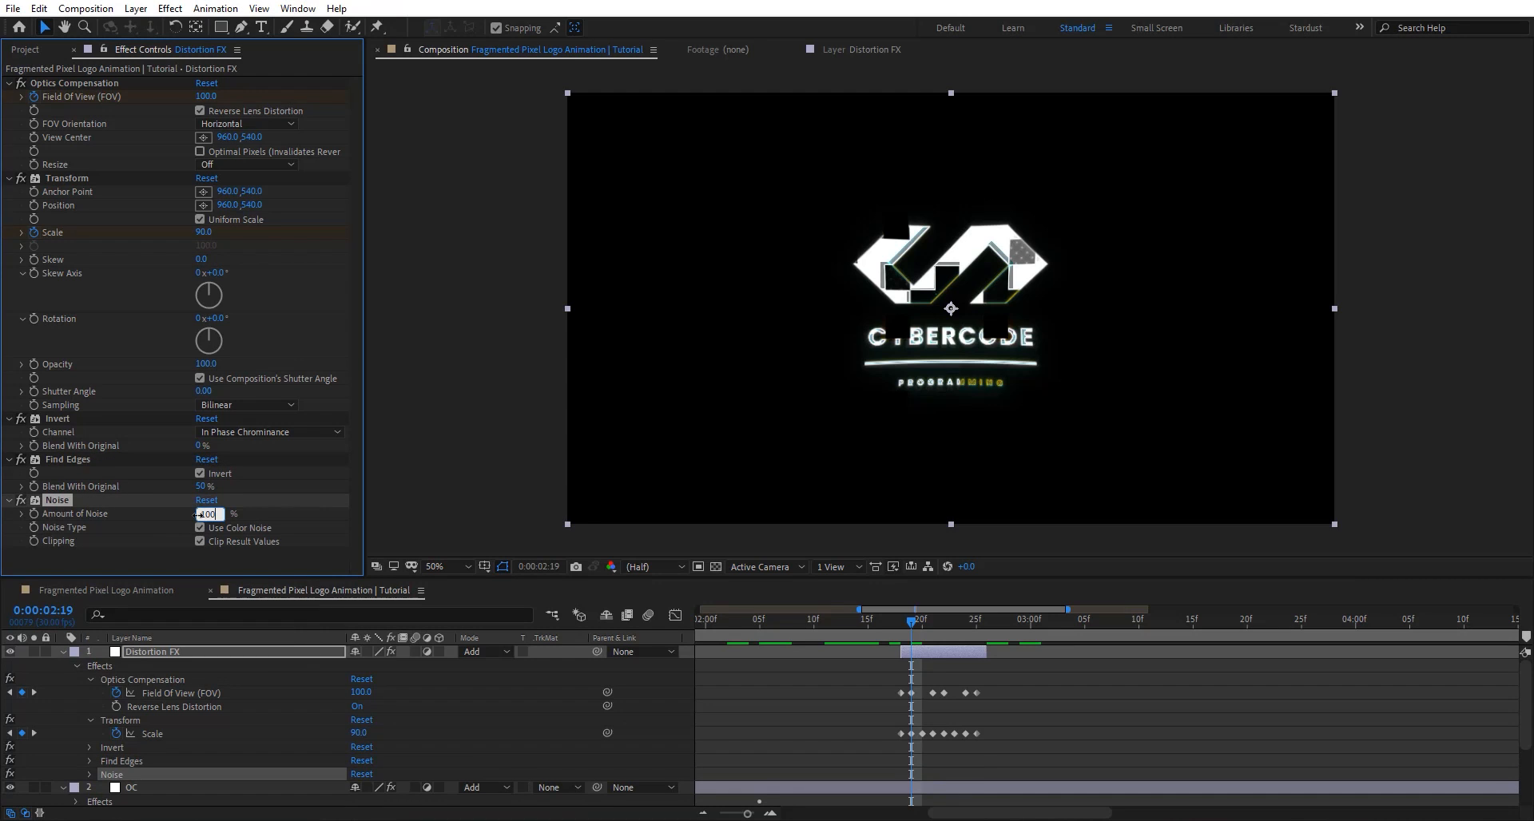
key("Return")
Try Hue, Green and Blue as the Invert channel of Distortion FX at 0:00:02:23 and settle on YIQ.
left_click_drag(923, 624, 954, 620)
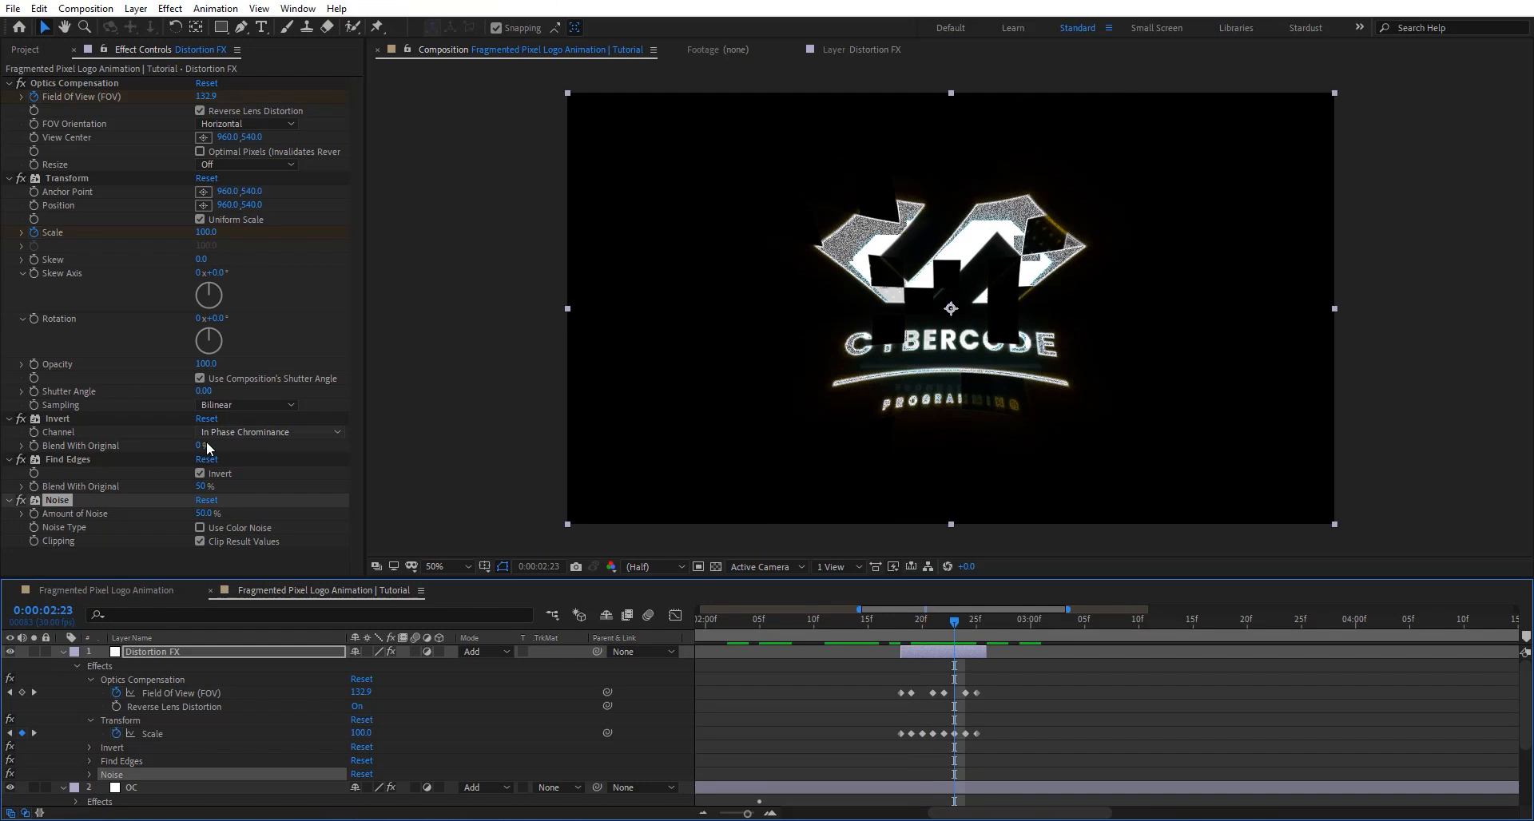
left_click_drag(204, 445, 238, 448)
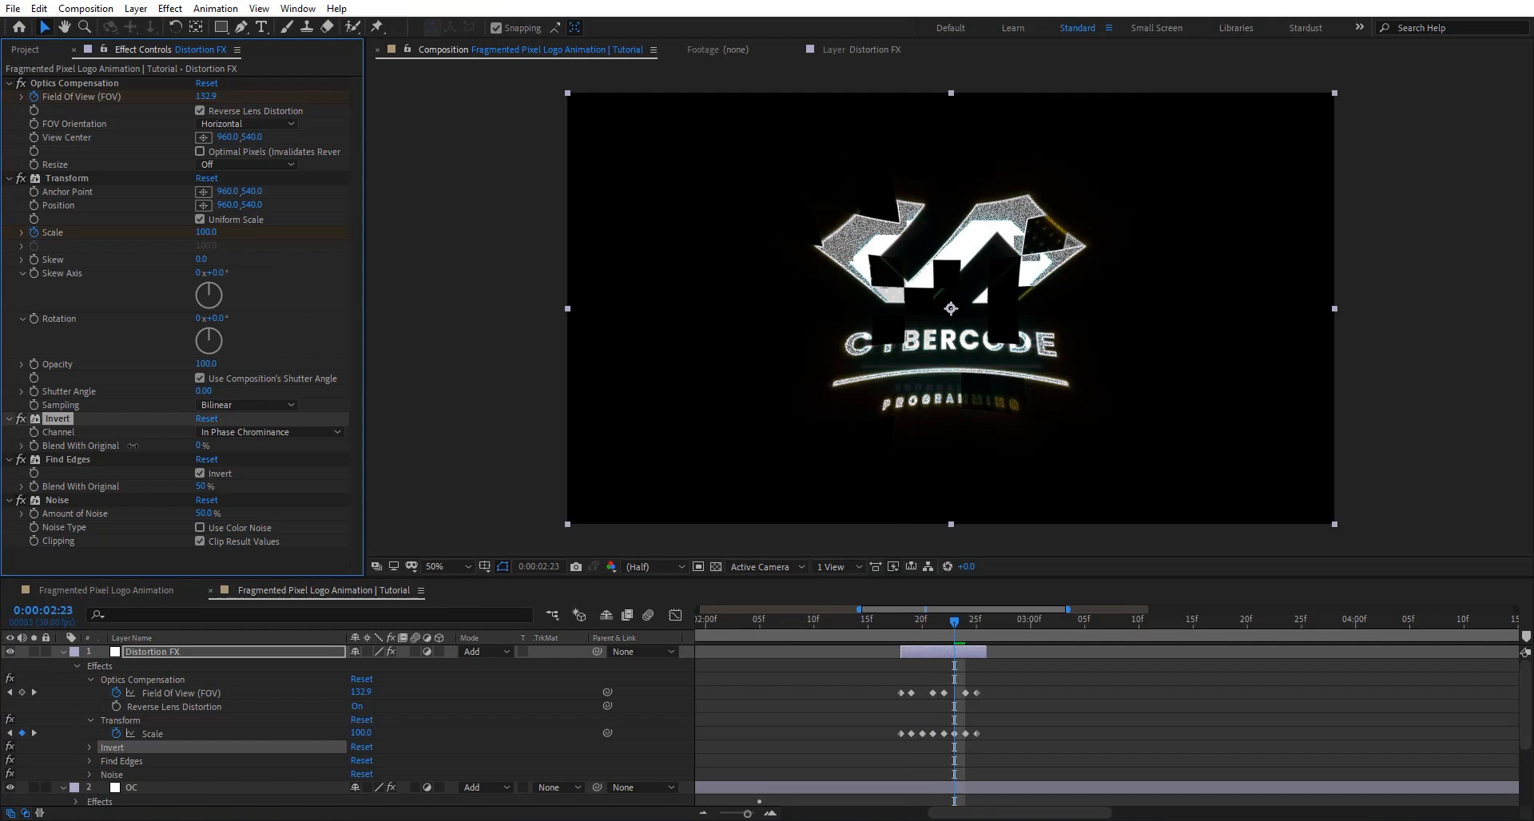
left_click(240, 432)
left_click(256, 546)
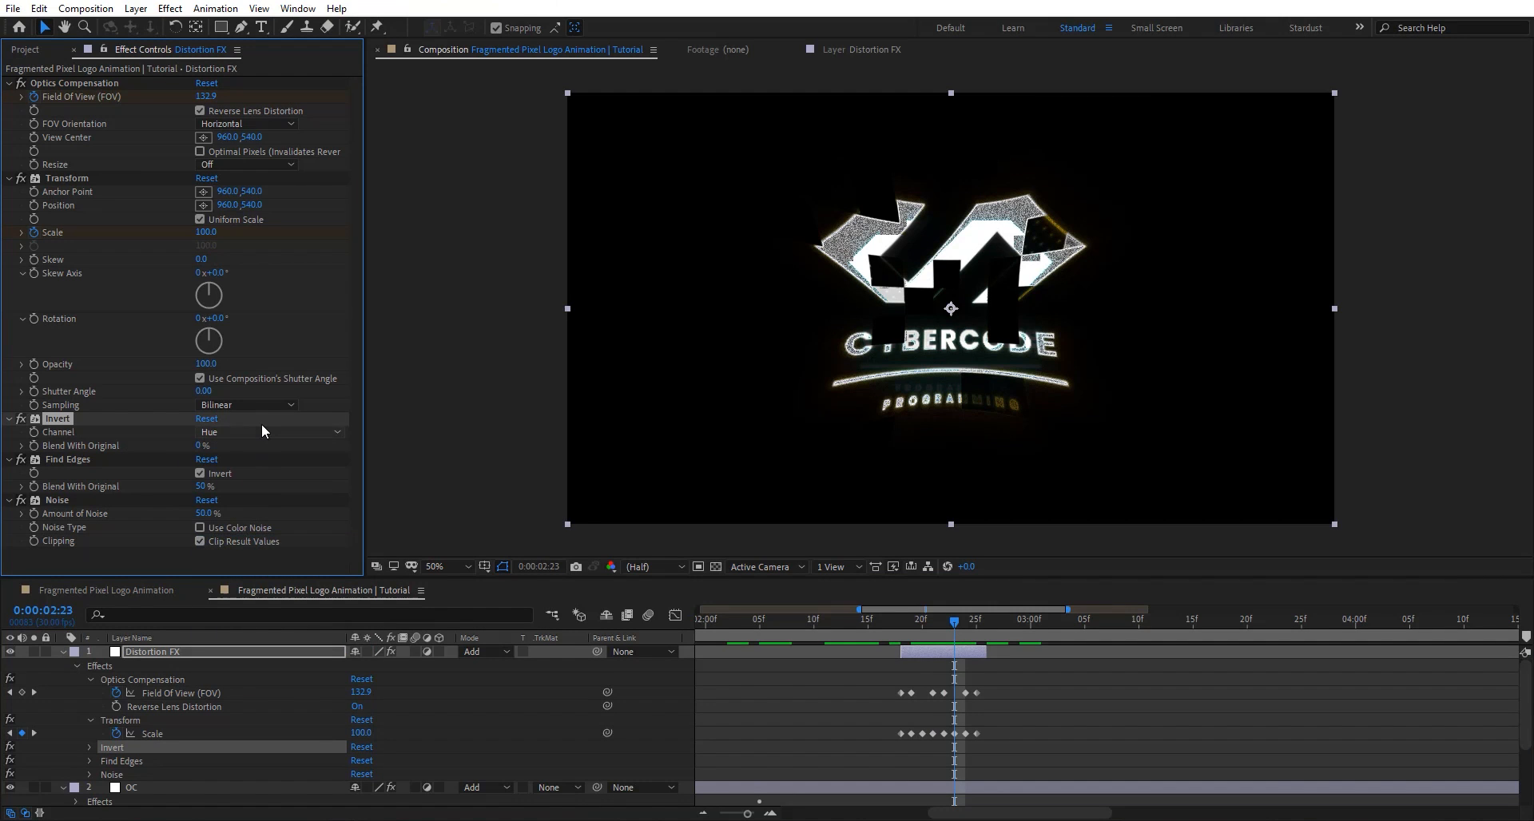
left_click(261, 431)
left_click(253, 484)
left_click(253, 432)
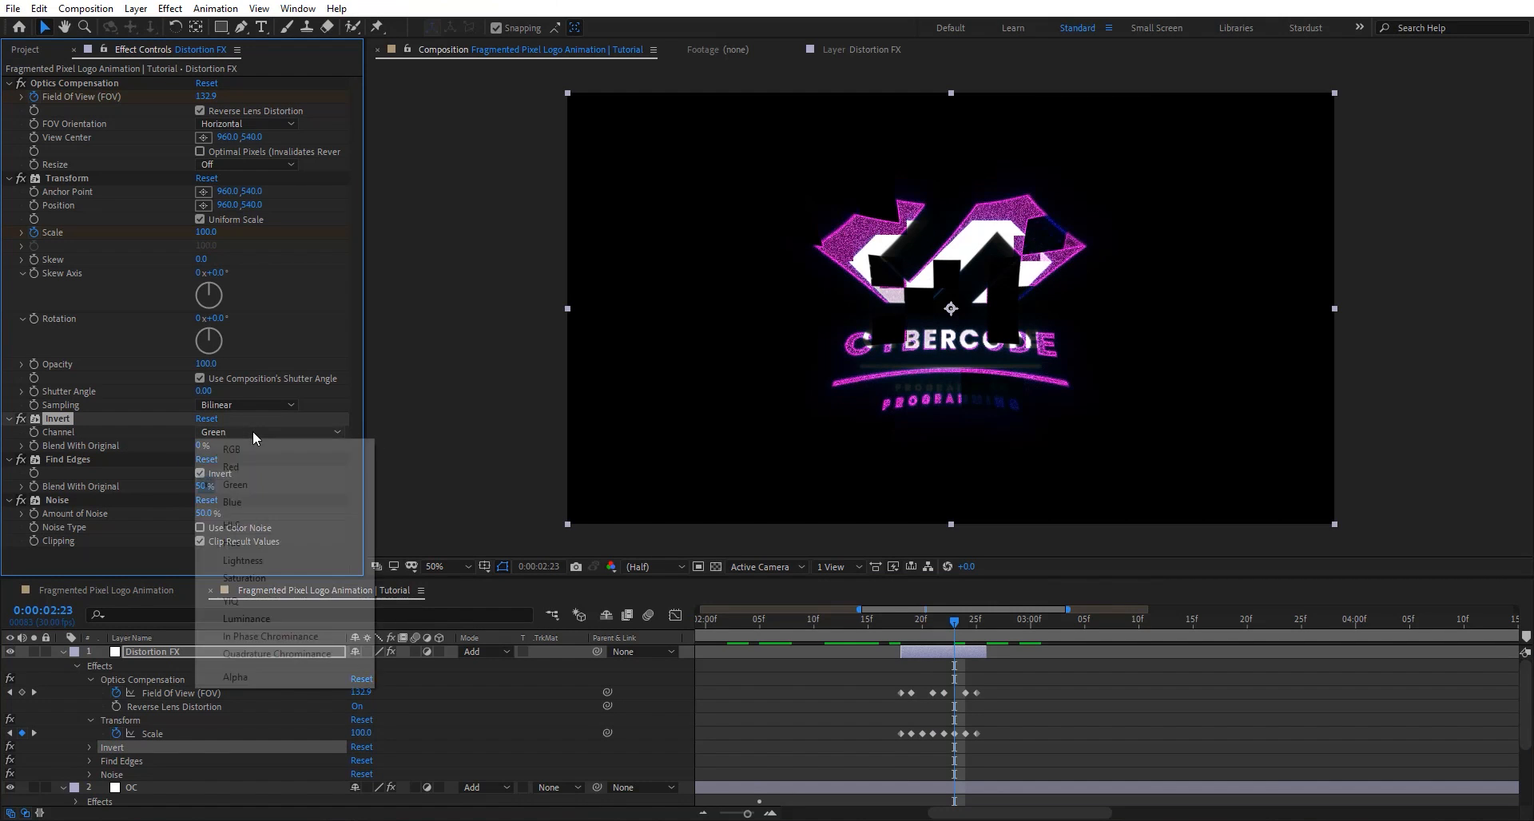
left_click(251, 500)
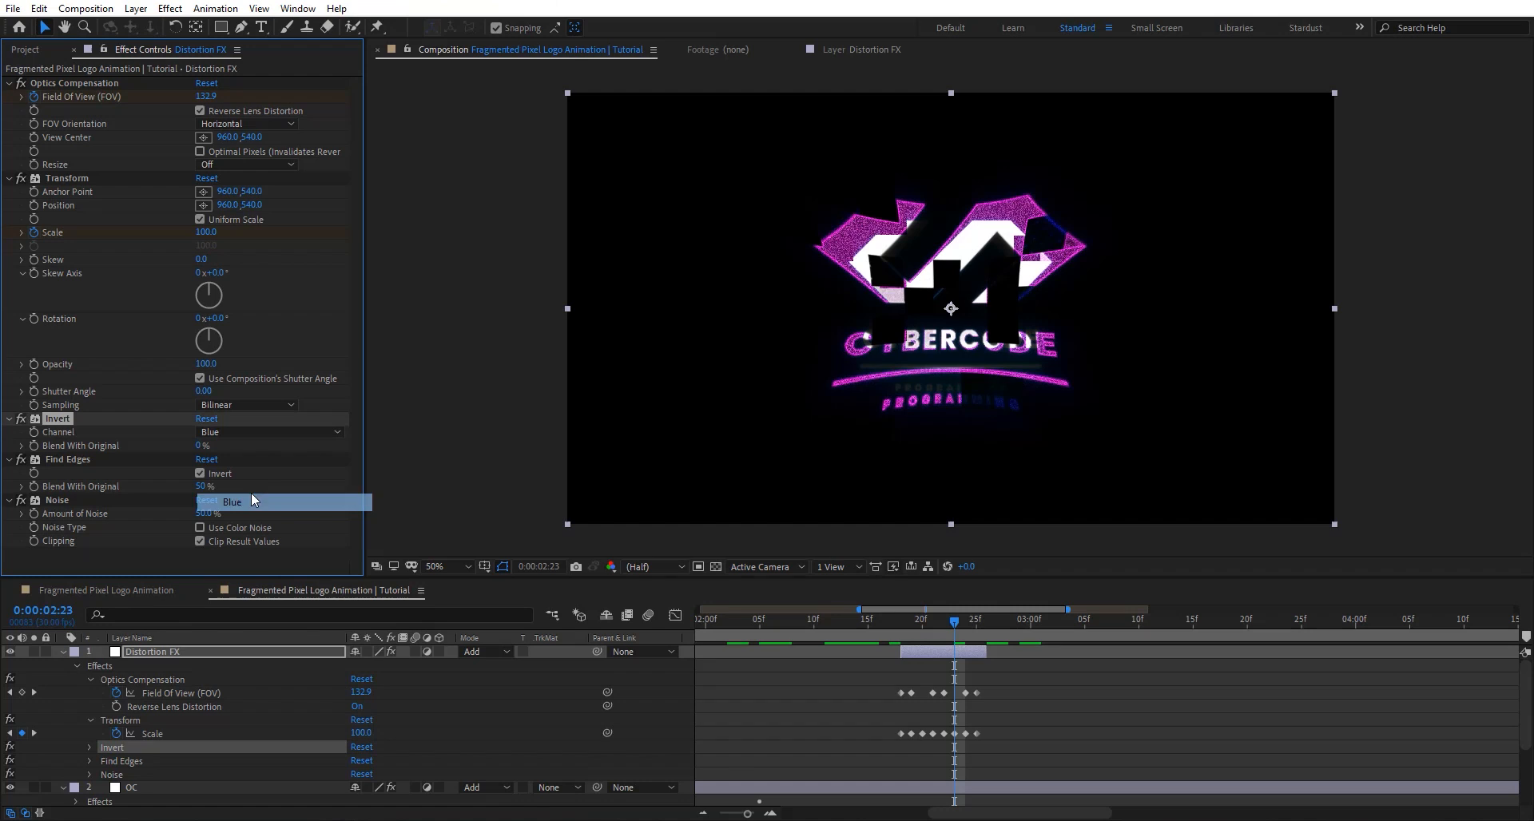
left_click(271, 431)
left_click(264, 601)
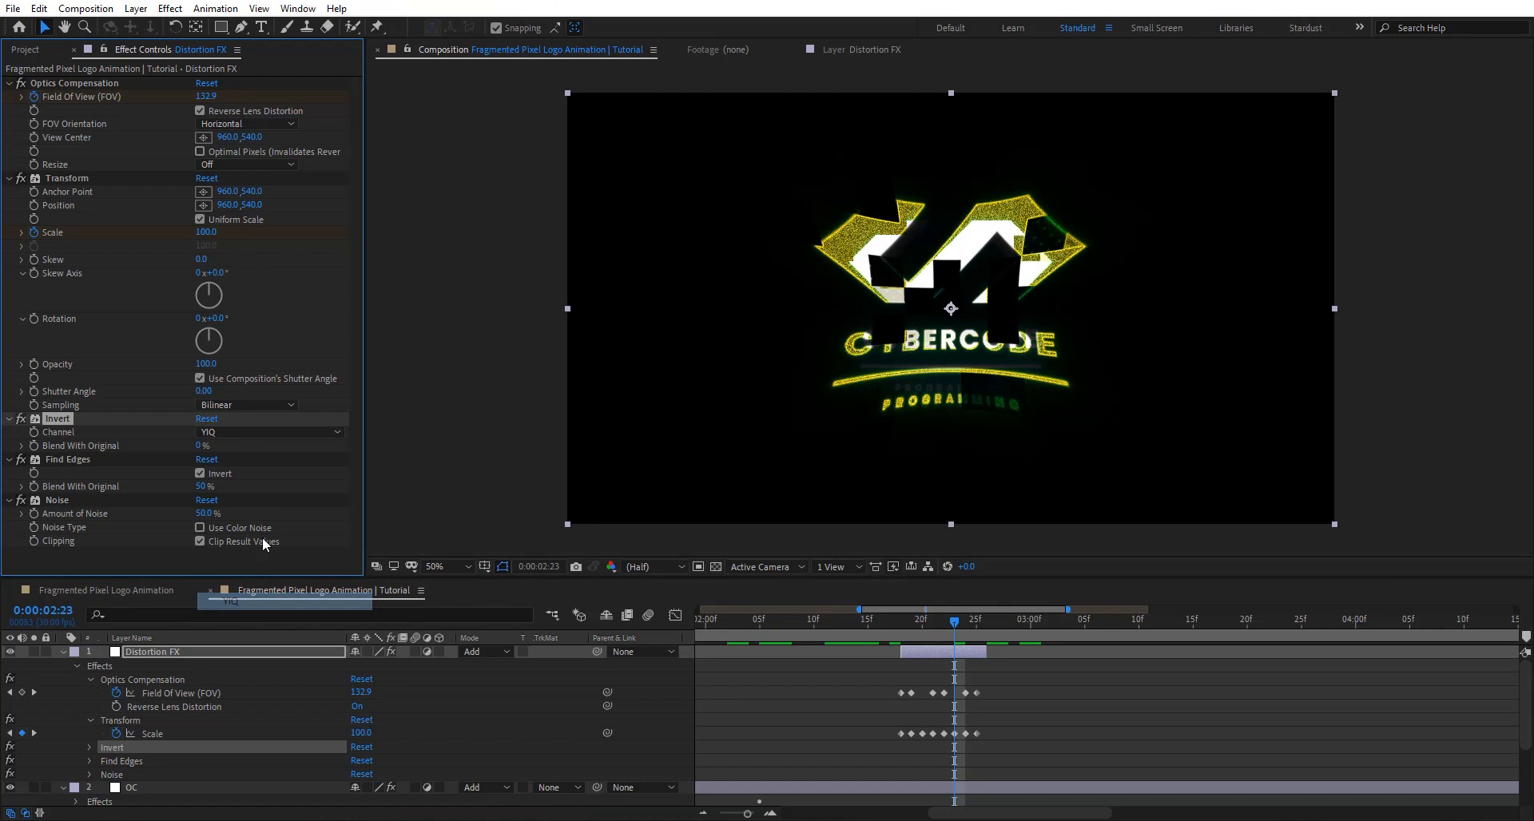
Duplicate the Distortion FX layer and move the copy along the timeline to start at about 0:00:03:21.
left_click_drag(978, 624, 954, 622)
left_click(227, 650)
key("ctrl+d")
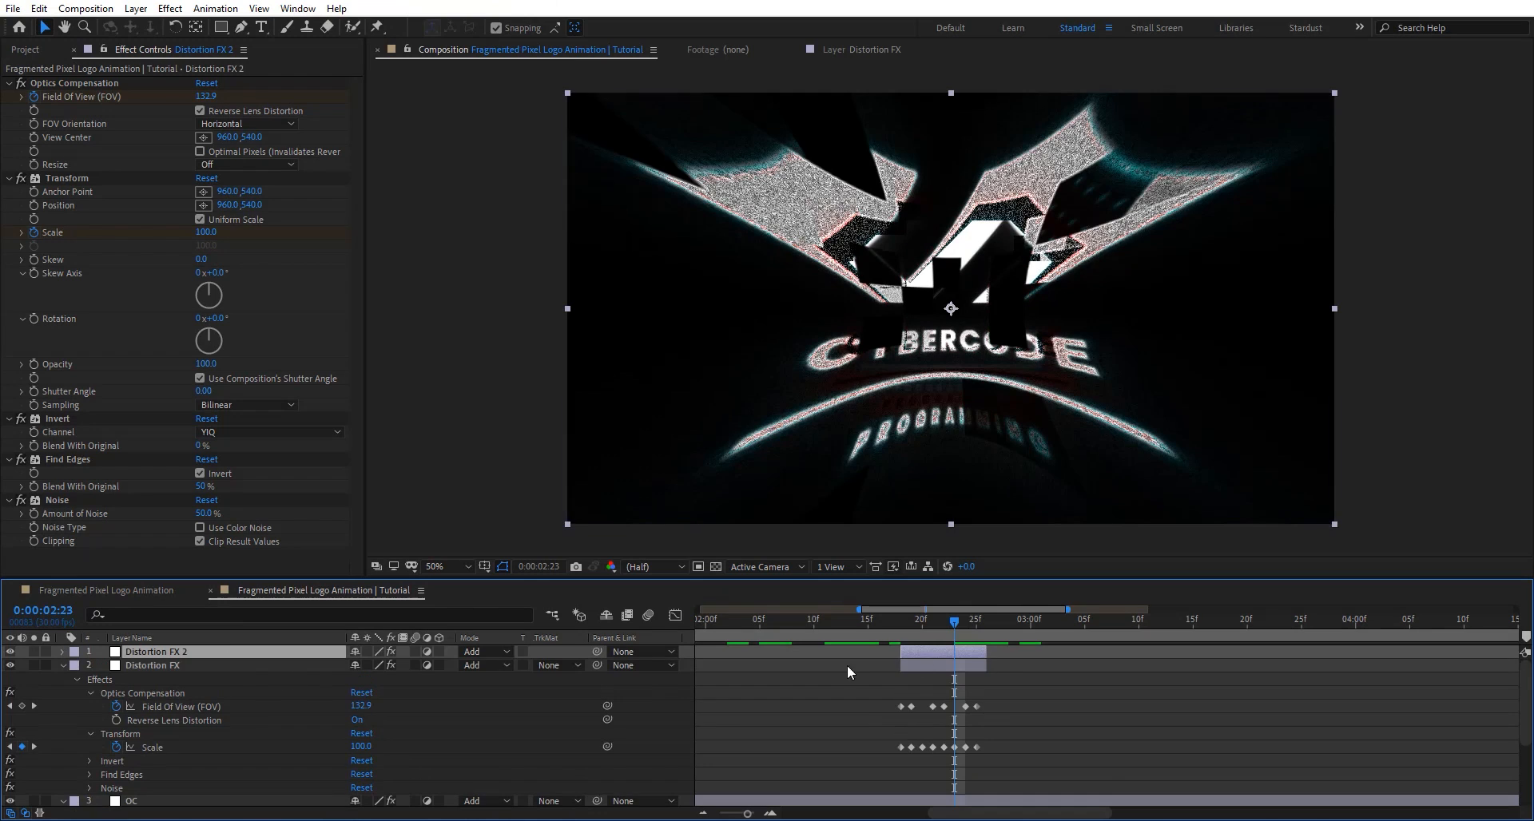
left_click(1170, 624)
scroll(1153, 671, "down", 5)
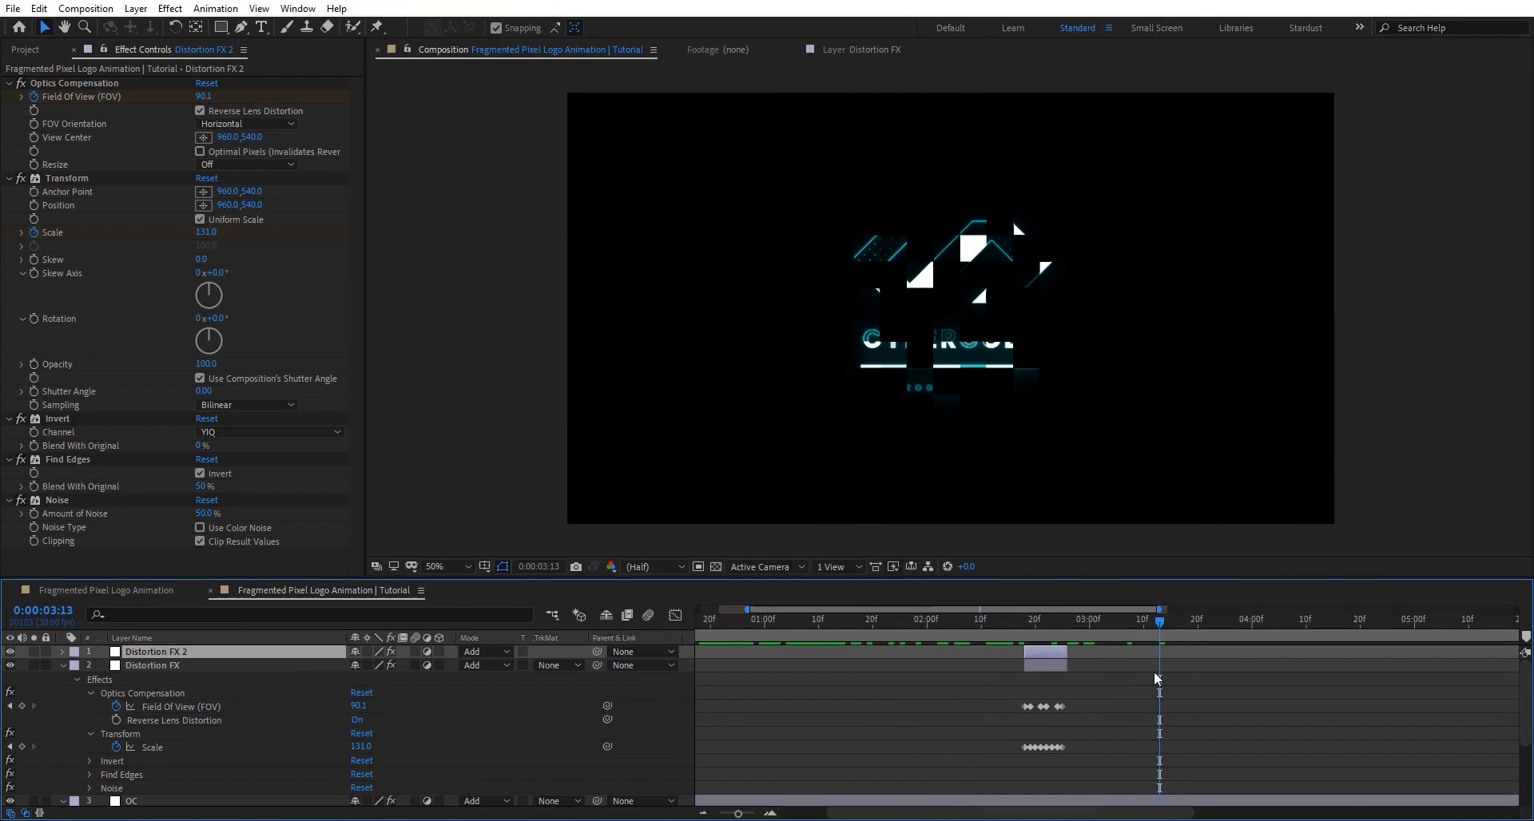
left_click_drag(1076, 622, 1106, 618)
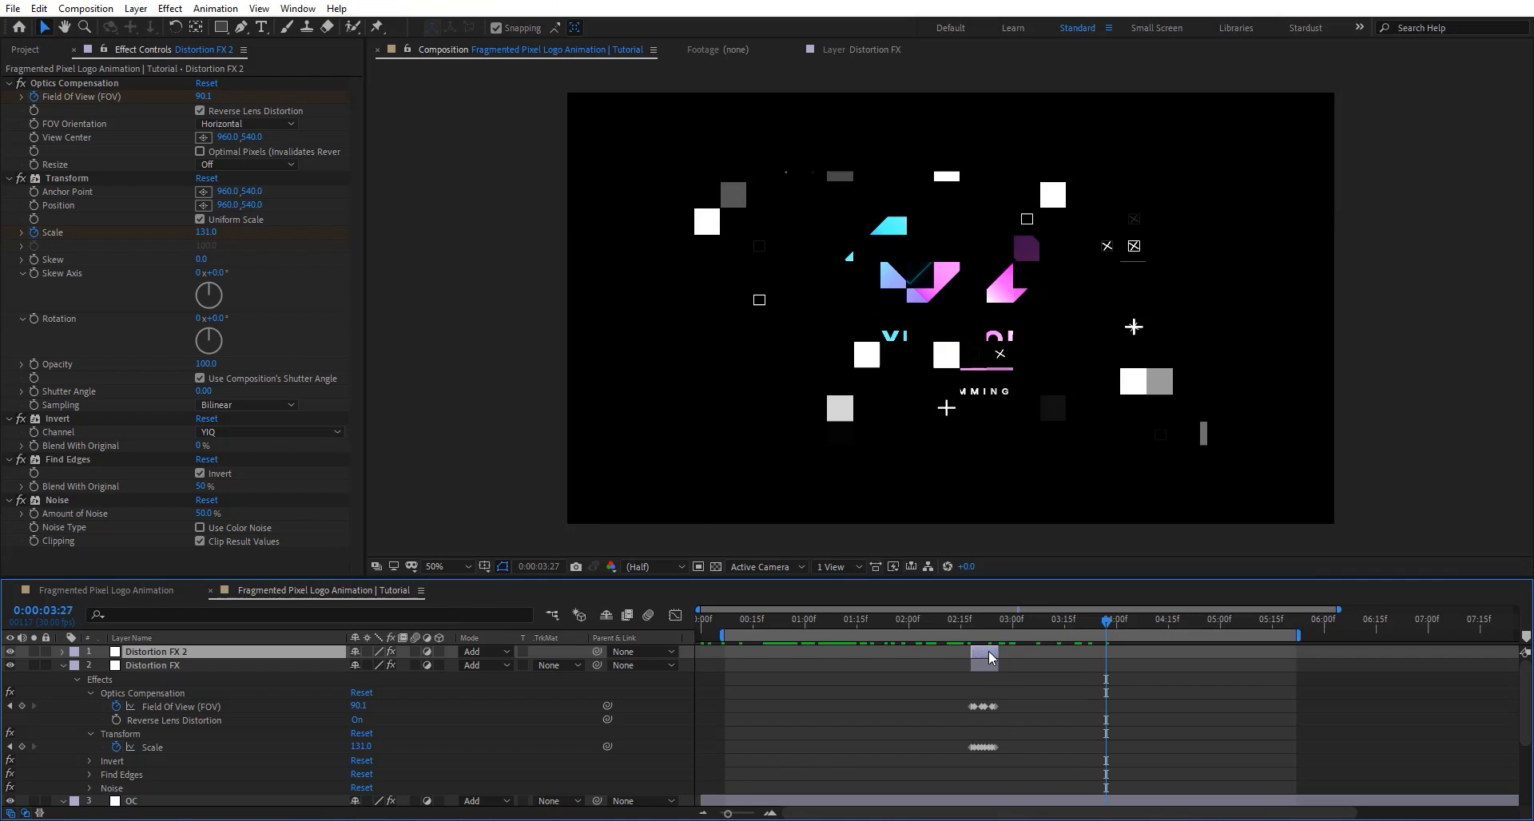
left_click_drag(989, 651, 1100, 624)
Extend the Distortion FX 2 layer and copy its Field Of View and Scale keyframes to repeat them after the originals.
key("=")
key("=")
key("u")
left_click_drag(1131, 669, 1084, 712)
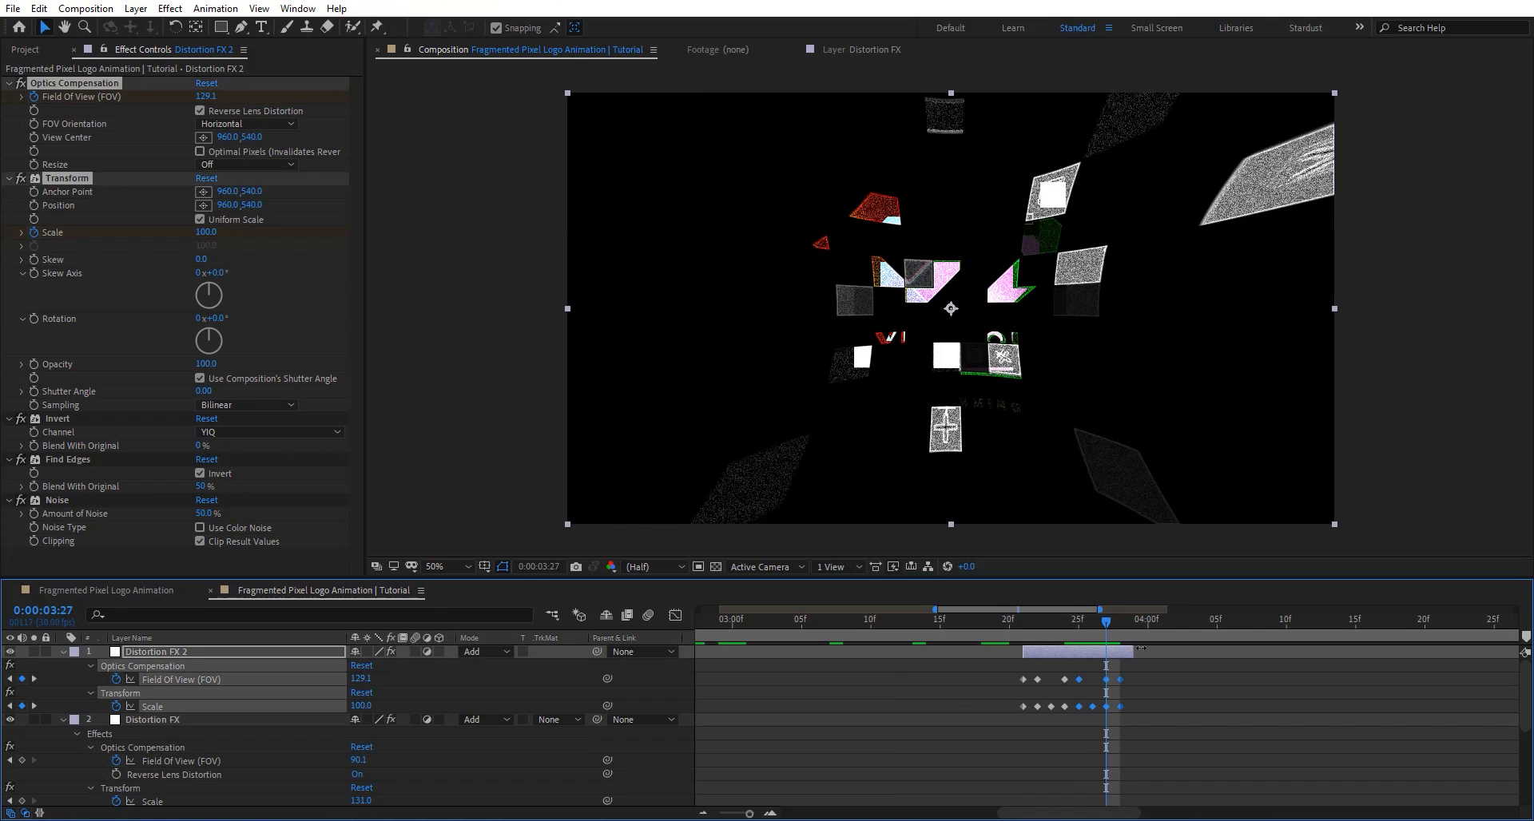
left_click_drag(1132, 651, 1188, 651)
left_click_drag(1110, 620, 1157, 622)
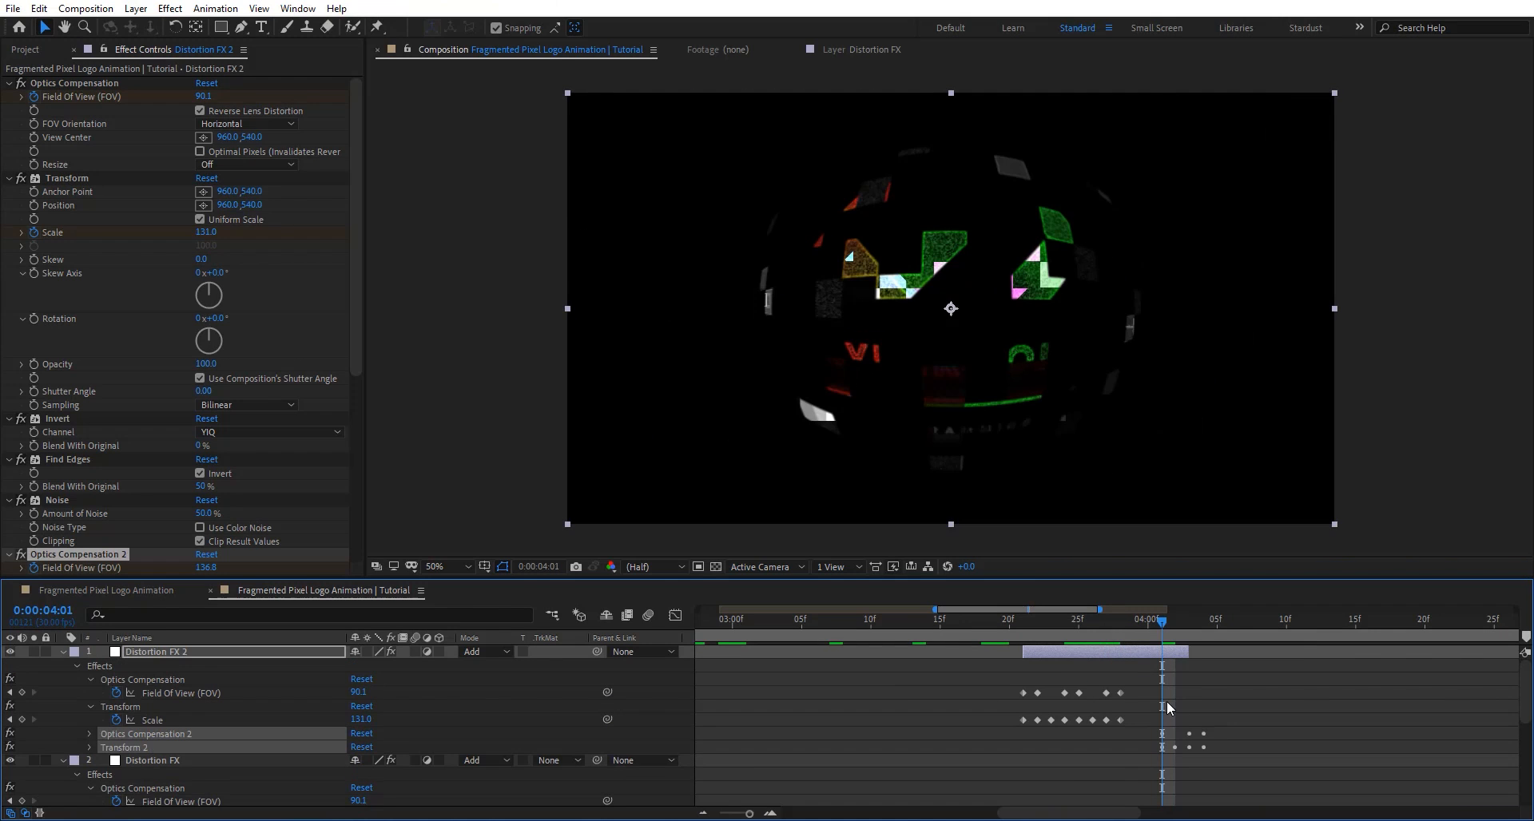
left_click_drag(1137, 680, 1023, 705)
key("ctrl+c")
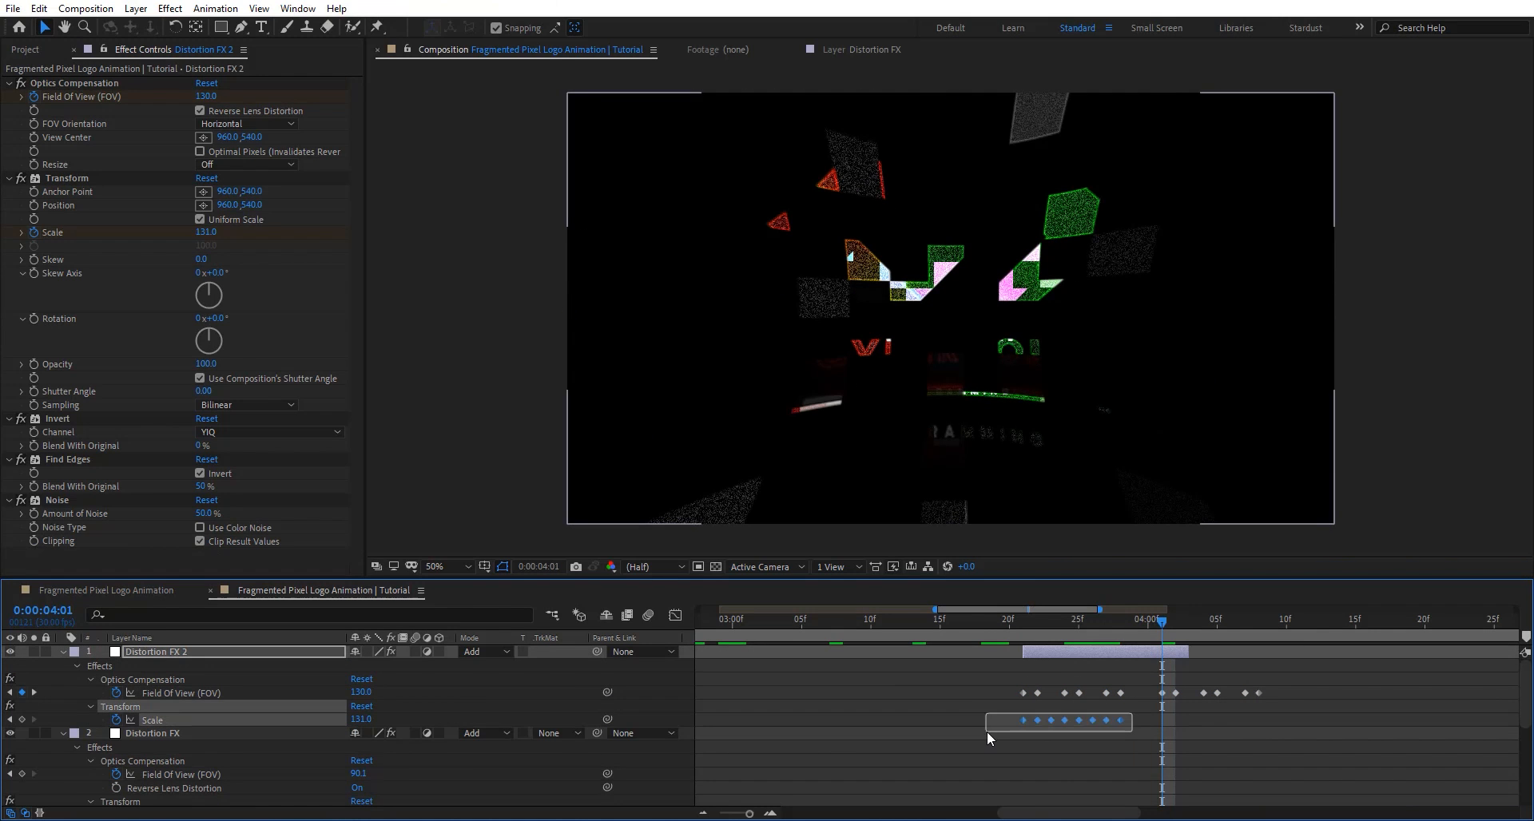
key("ctrl+v")
Align the pasted keyframes right after the original ones, end Distortion FX 2 at 0:00:04:06 and preview it.
left_click_drag(1188, 652, 1134, 720)
left_click_drag(1164, 623, 1233, 623)
key("alt+bracketright")
key("space")
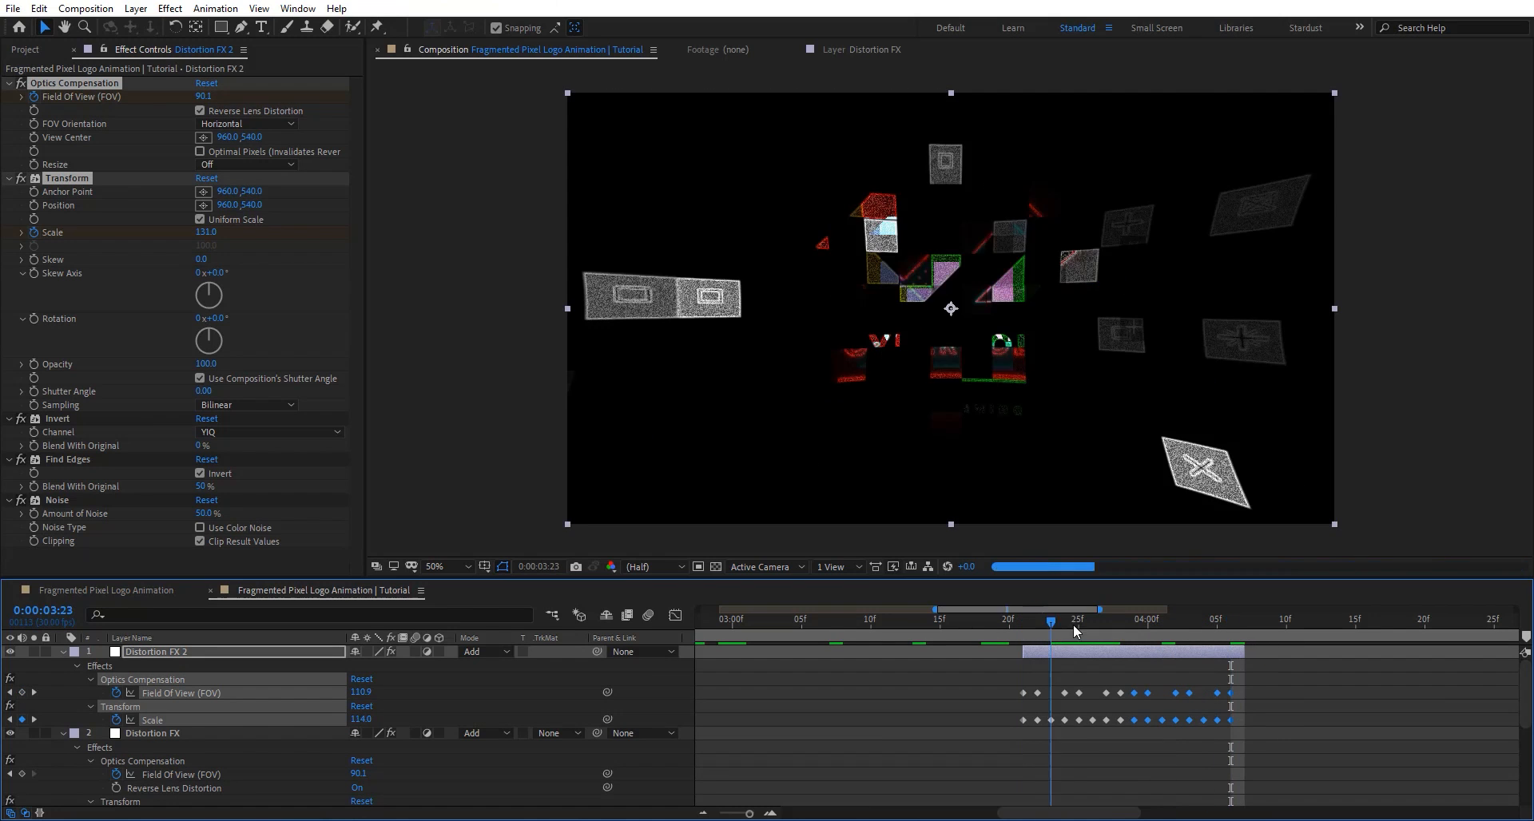
Collapse all layer properties and shift Distortion FX 2 to start just before 0:00:04:00.
key("semicolon")
key("ctrl+a")
key("u")
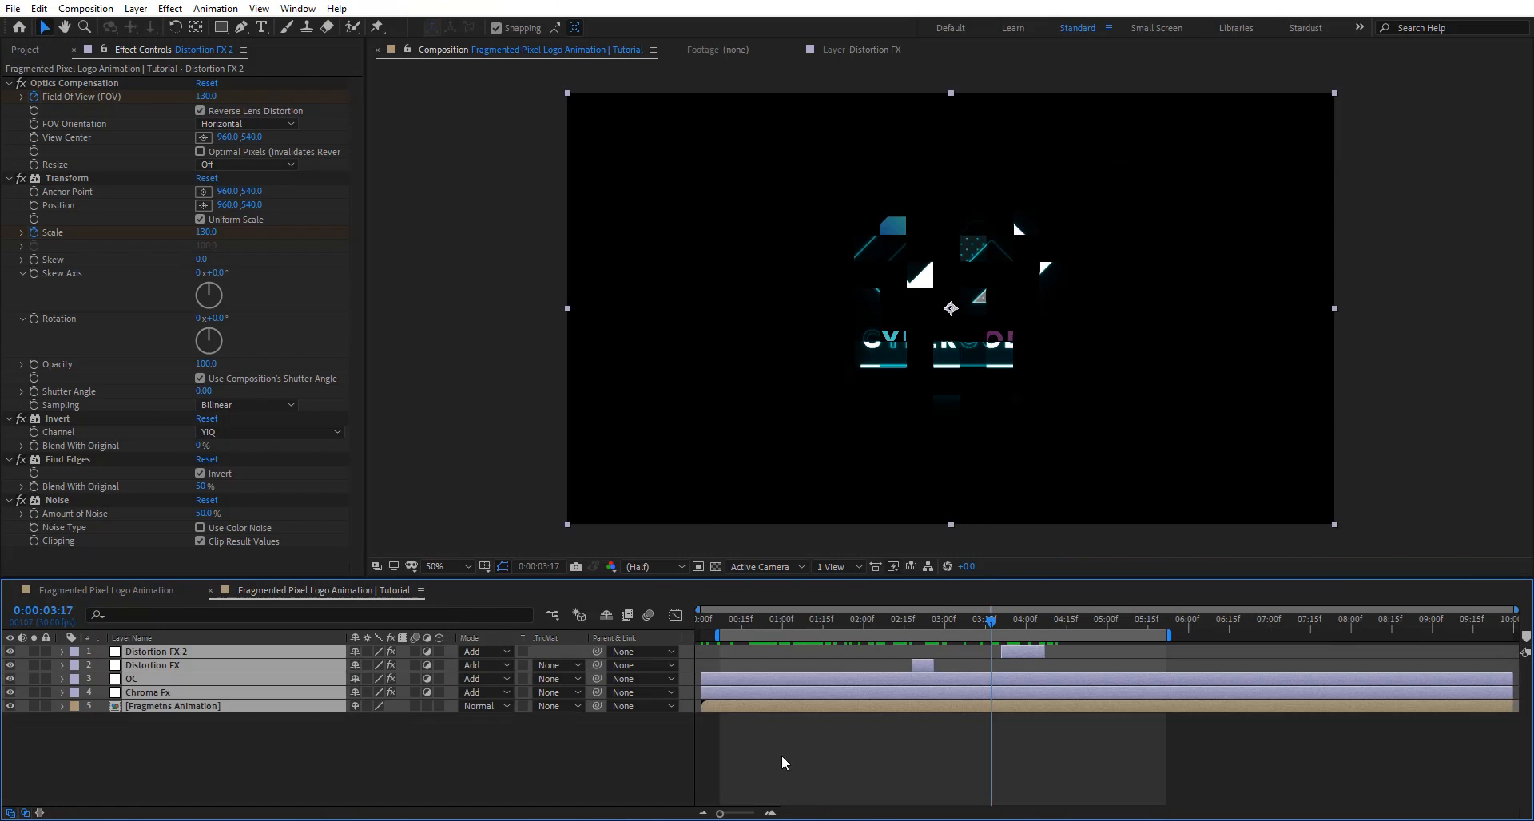
left_click(784, 760)
left_click_drag(1016, 625, 1056, 617)
mouse_move(1036, 652)
left_mouse_down()
mouse_move(1057, 652)
mouse_move(1037, 625)
left_mouse_up()
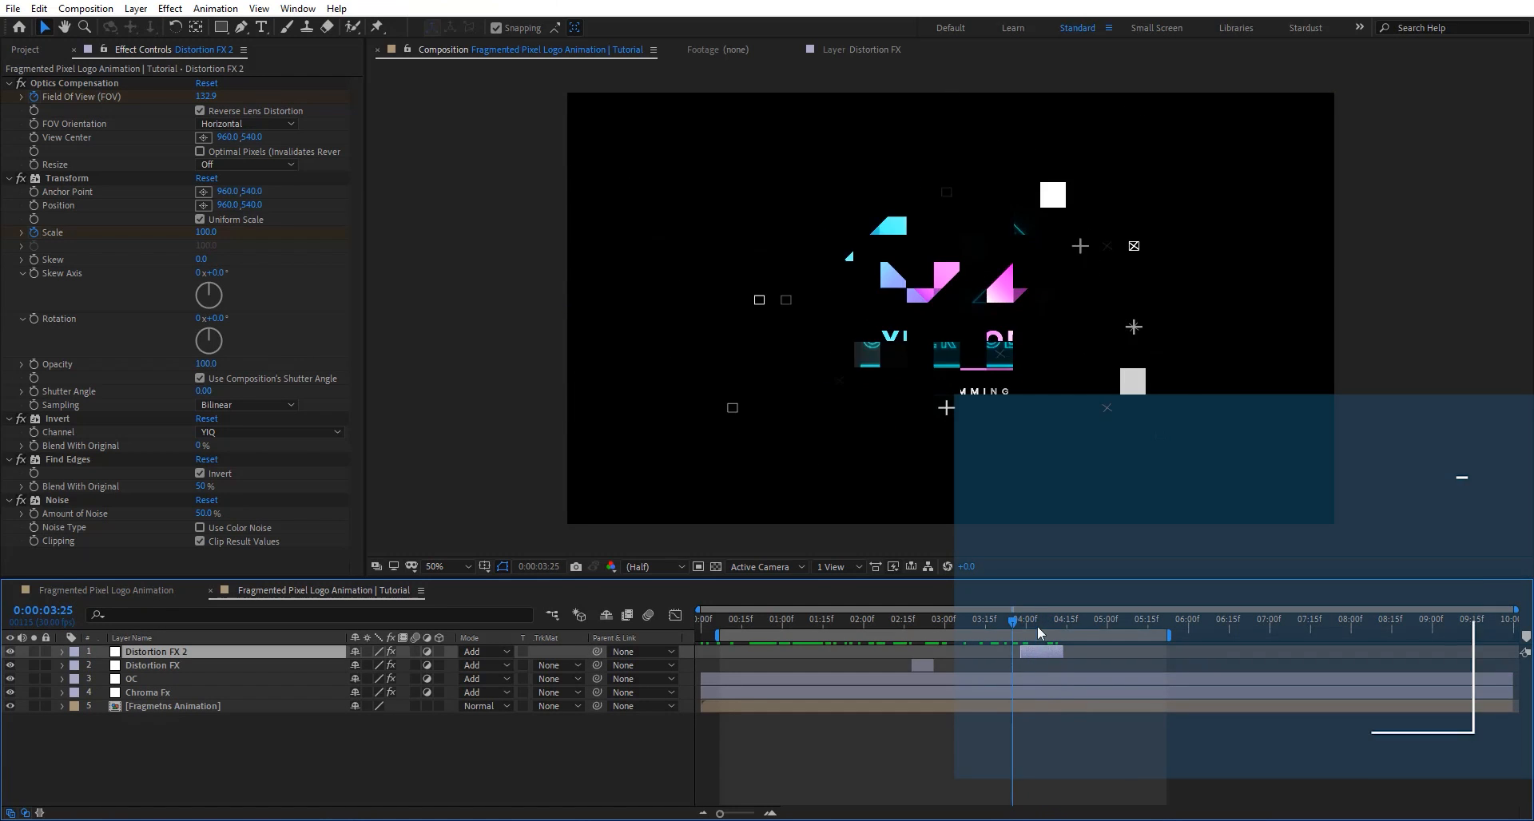
Set the Invert channel of Distortion FX 2 to Quadrature Chrominance and its Amount of Noise to 100%.
left_click(220, 432)
left_click(255, 637)
left_click(237, 432)
left_click(257, 650)
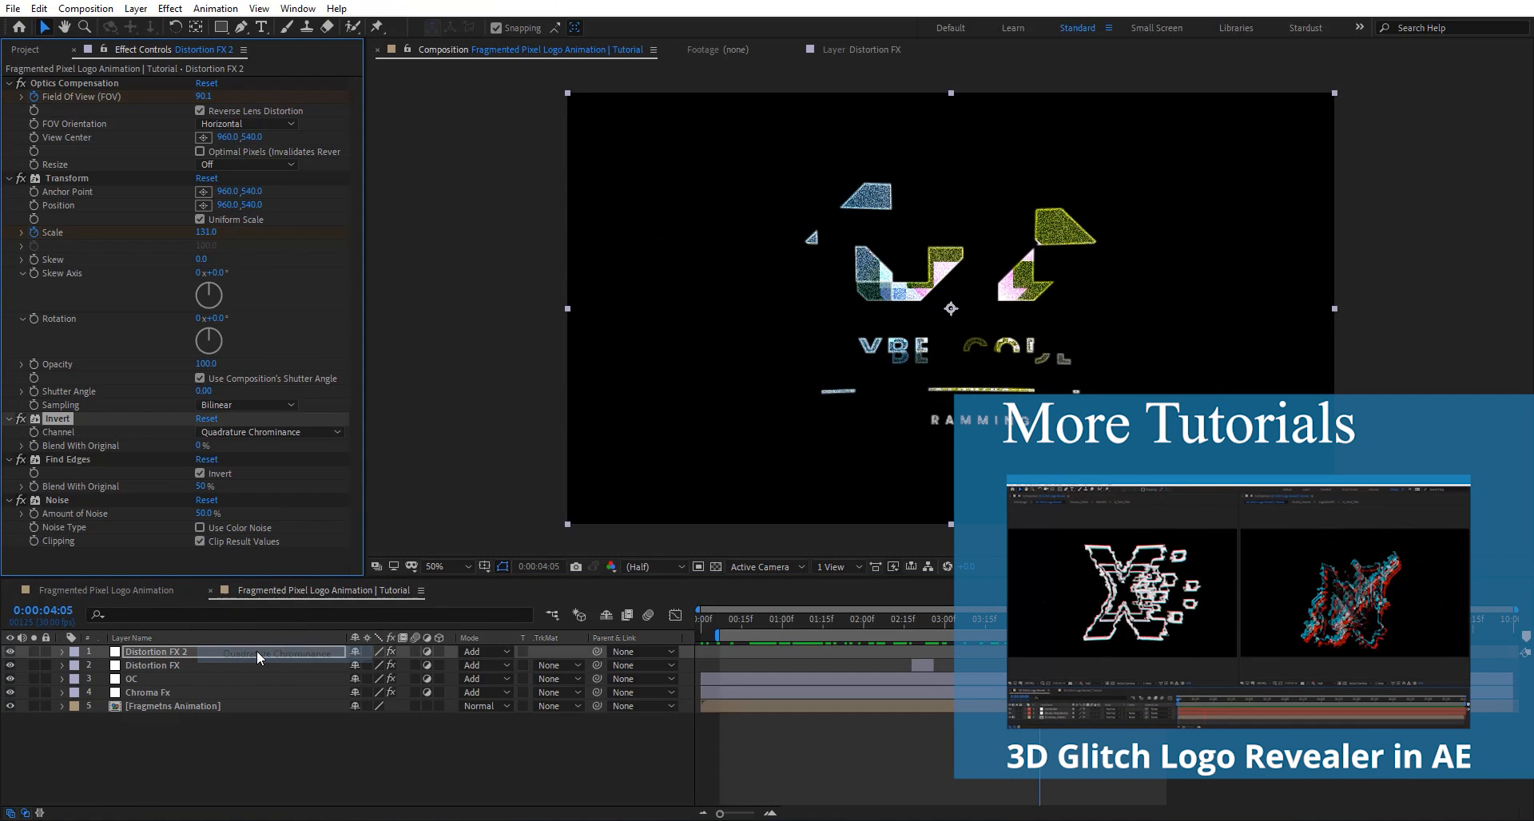
left_click(207, 513)
type("100")
key("Return")
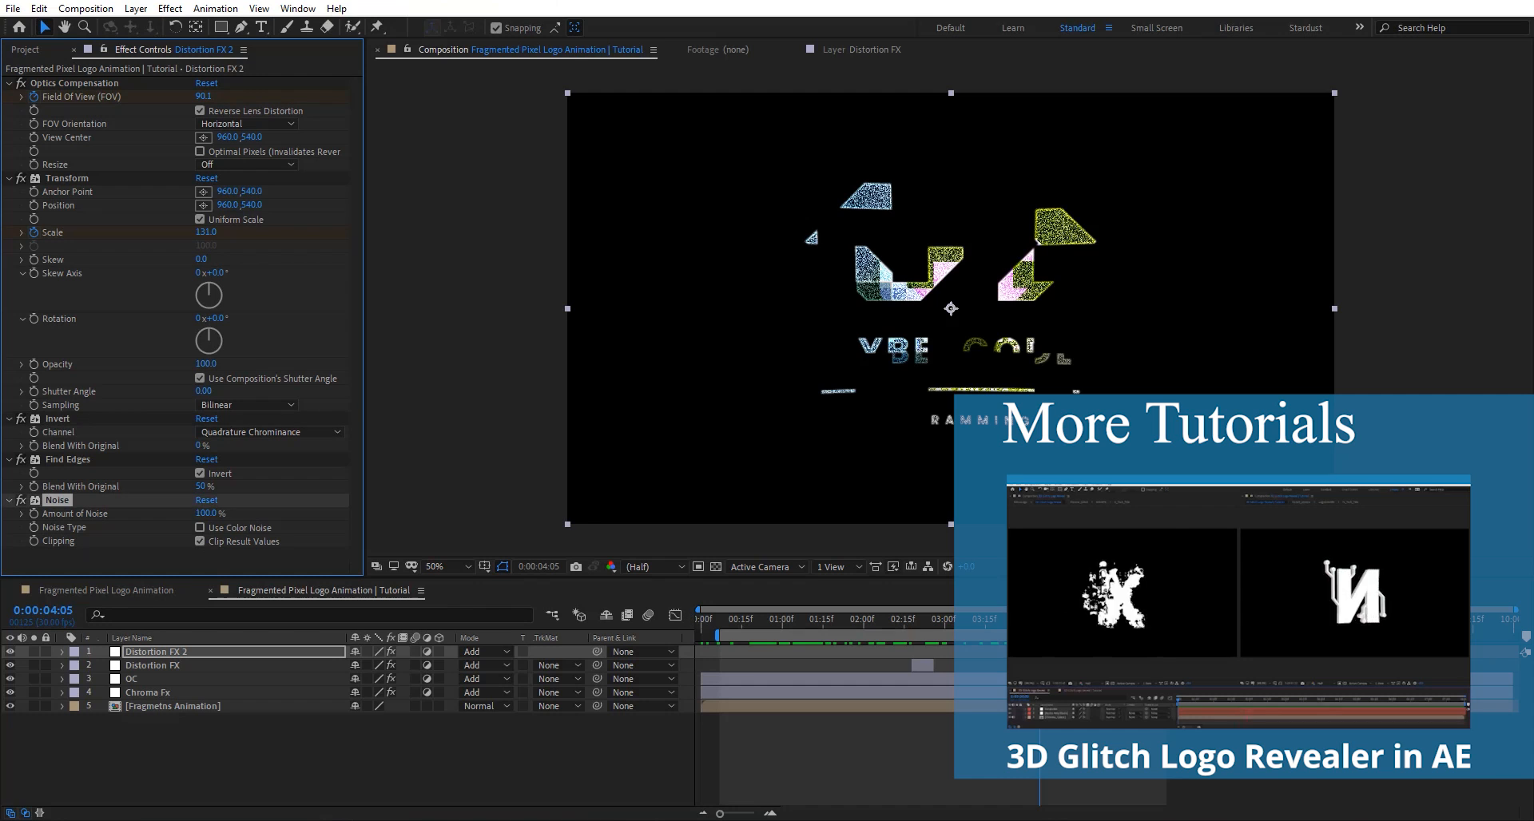
Preview the animation up to about 0:00:05:00 and toggle the Chroma Fx and OC layers to check their effect on the logo.
left_click_drag(1039, 620, 986, 616)
key("space")
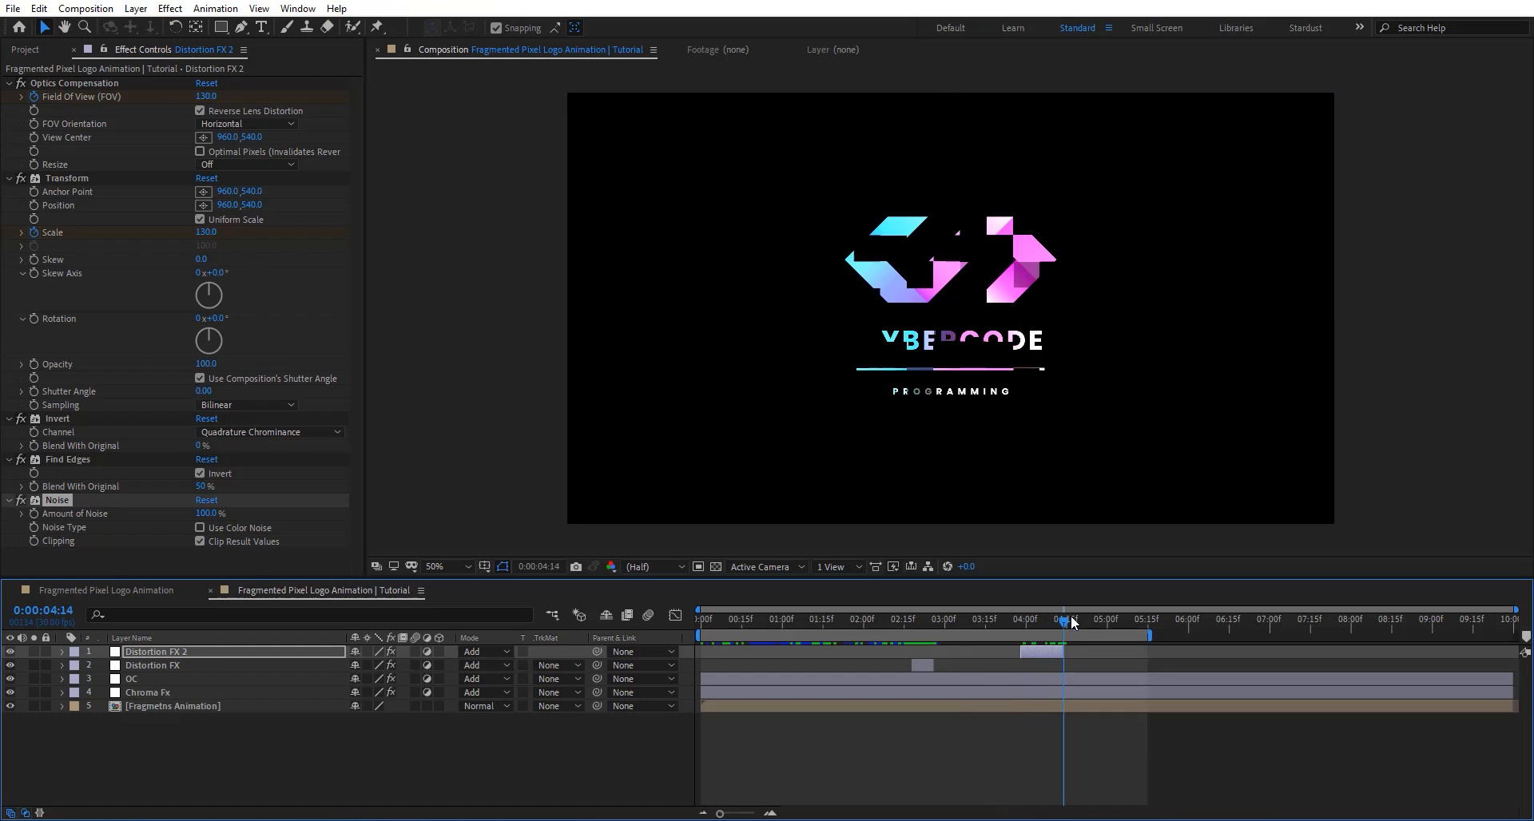
left_click(1110, 620)
left_click(1118, 620)
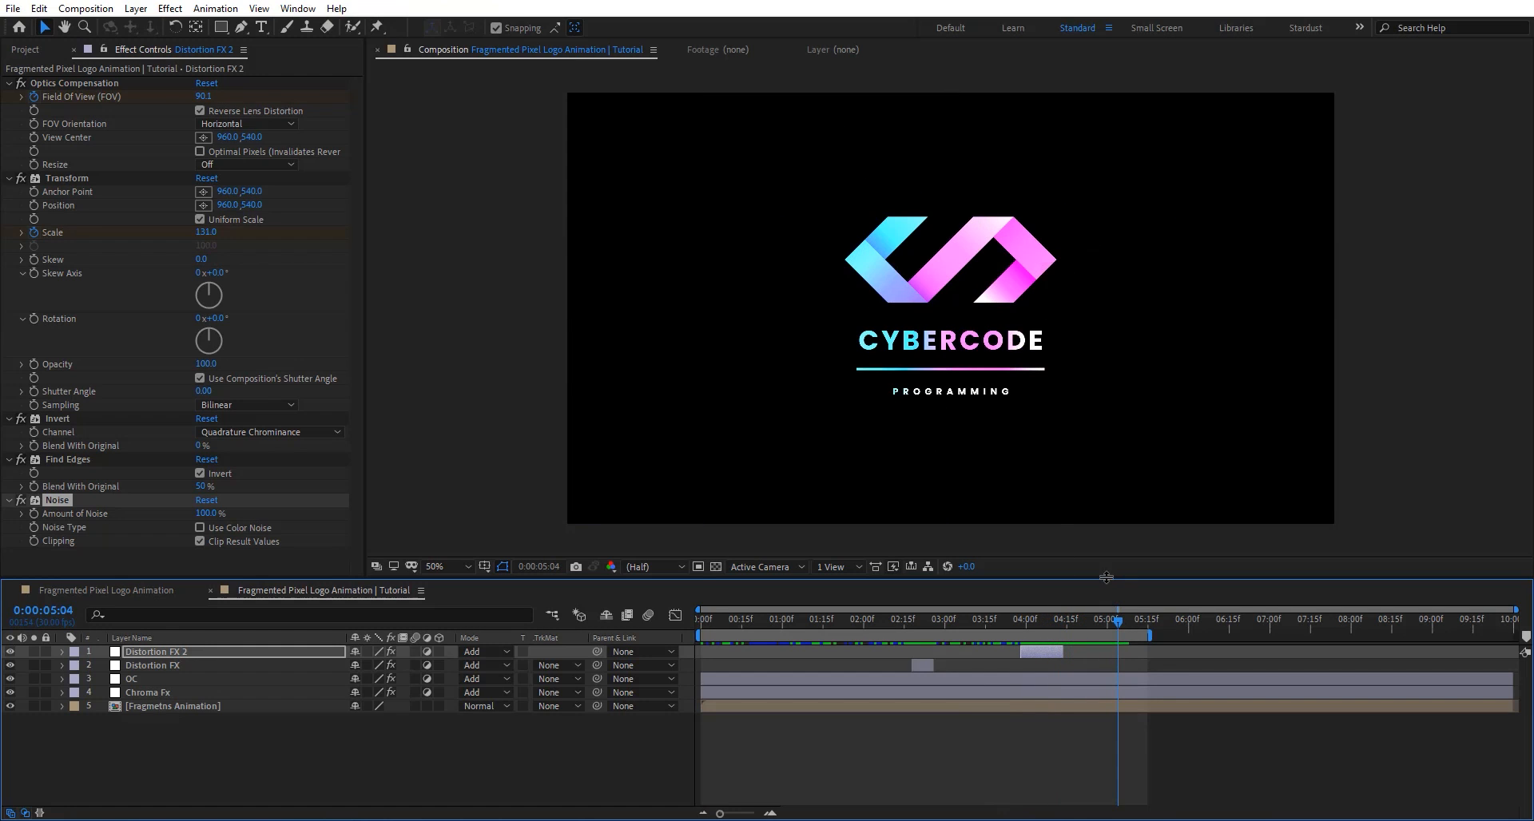
mouse_move(1125, 620)
left_mouse_down()
mouse_move(1138, 620)
mouse_move(1105, 621)
left_mouse_up()
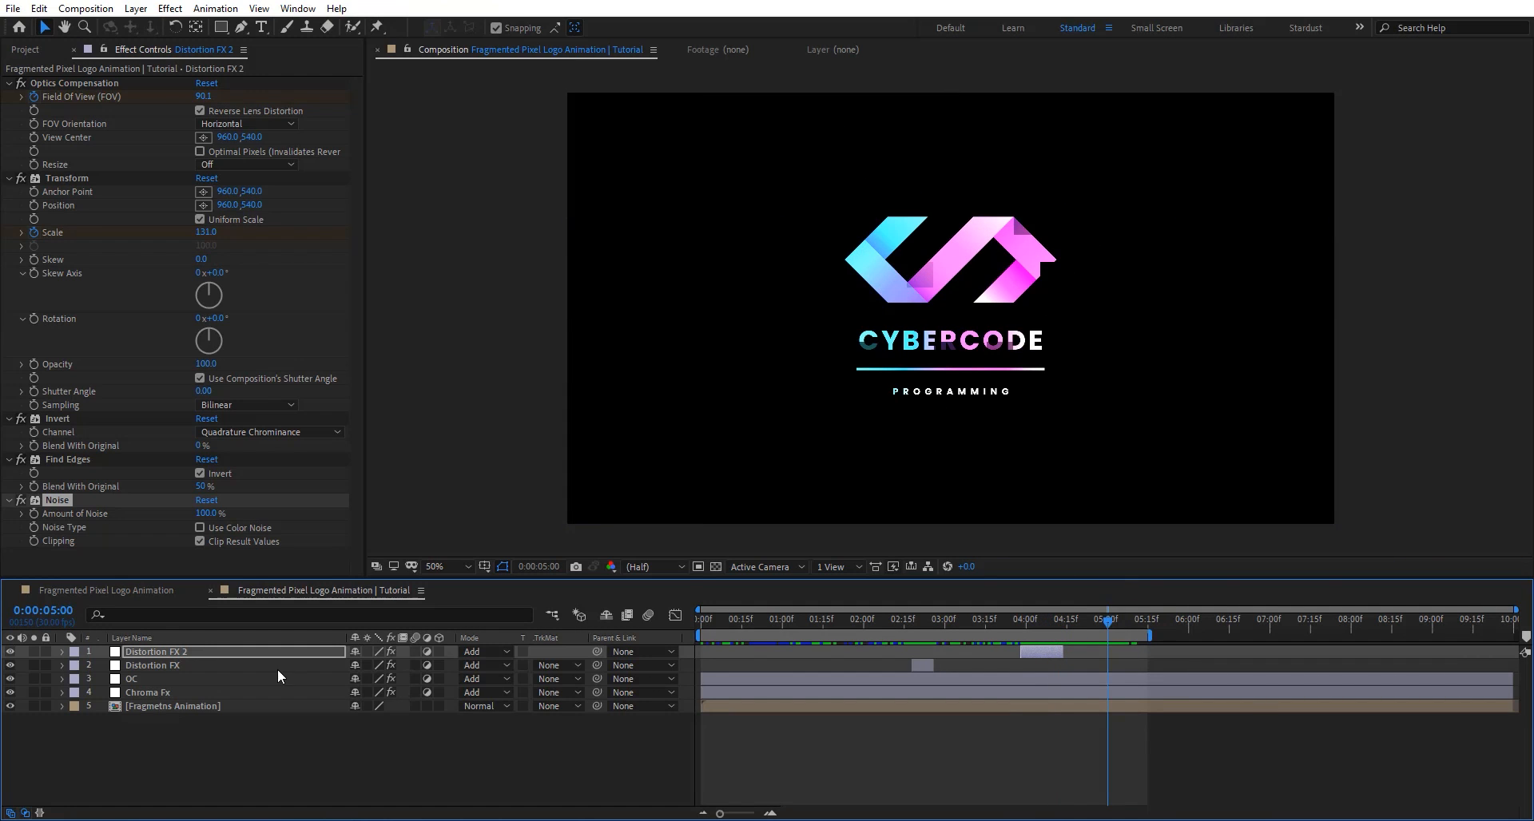
left_click(243, 690)
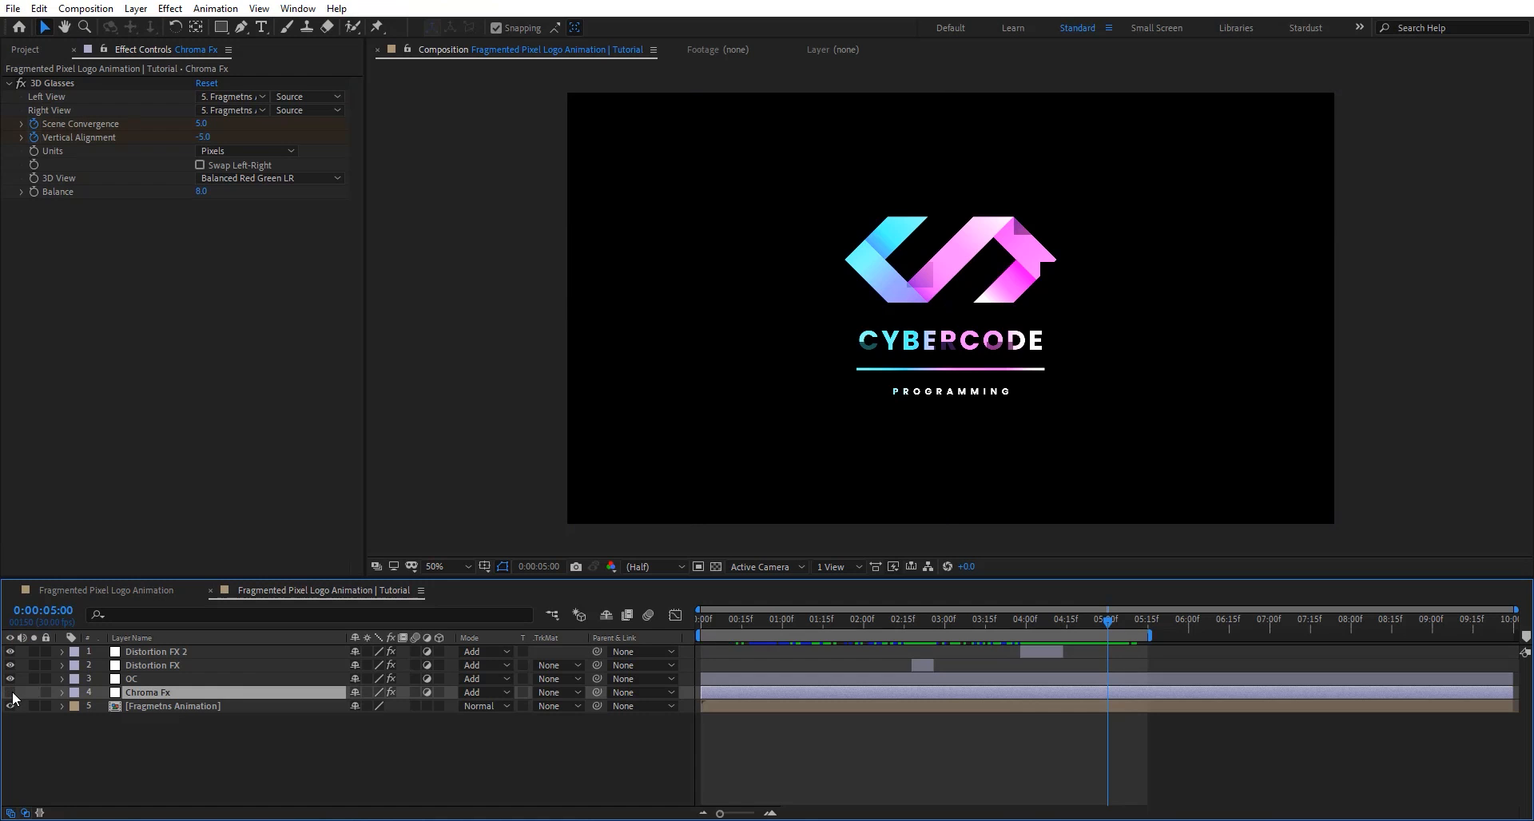
left_click(11, 679)
left_click(11, 679)
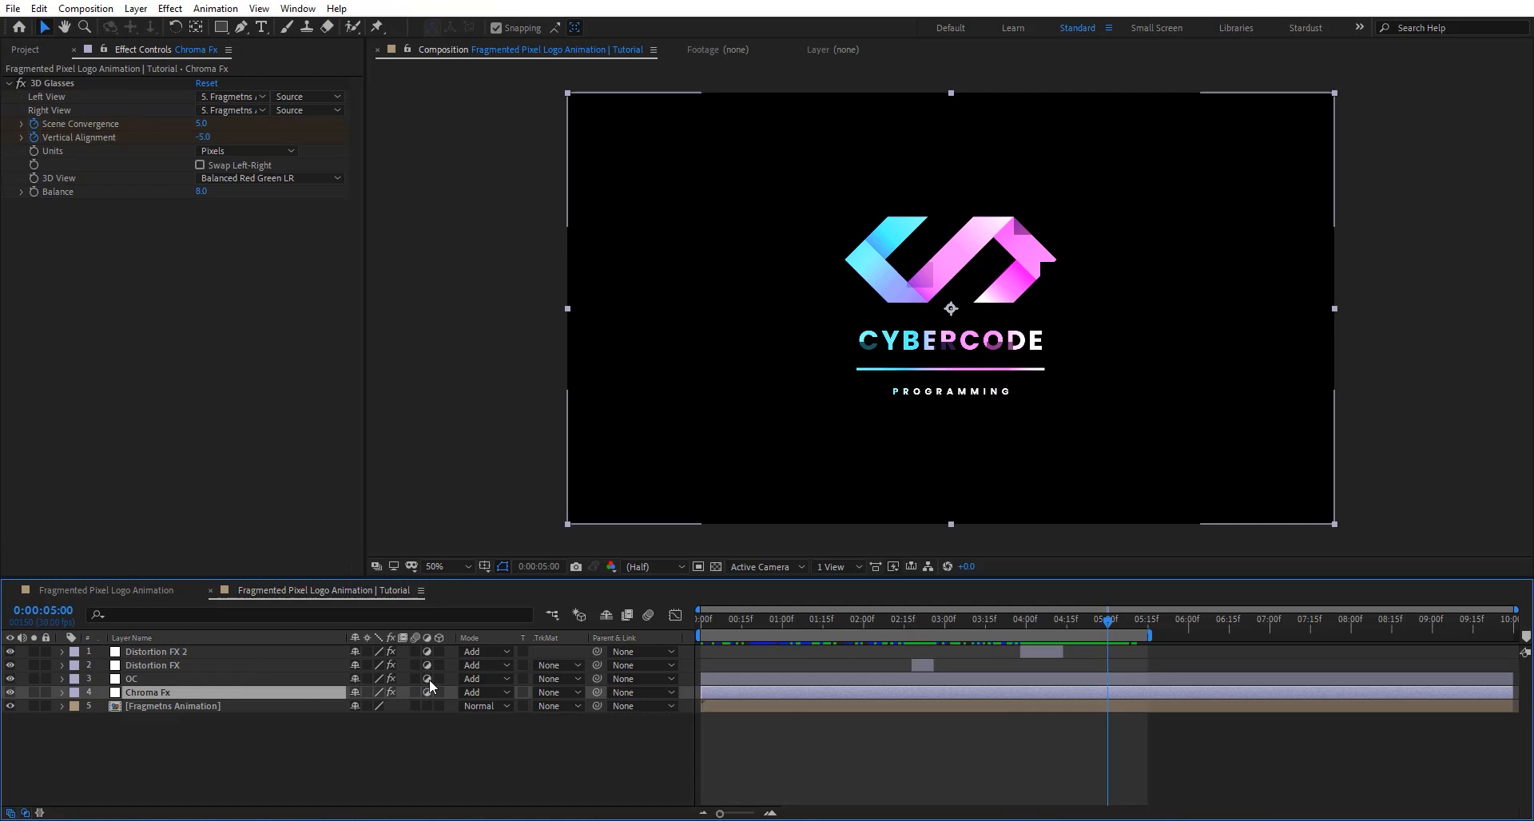
Set the blending mode of OC, Distortion FX and Distortion FX 2 to Normal and check the frame at 0:00:04:03.
left_click(209, 679)
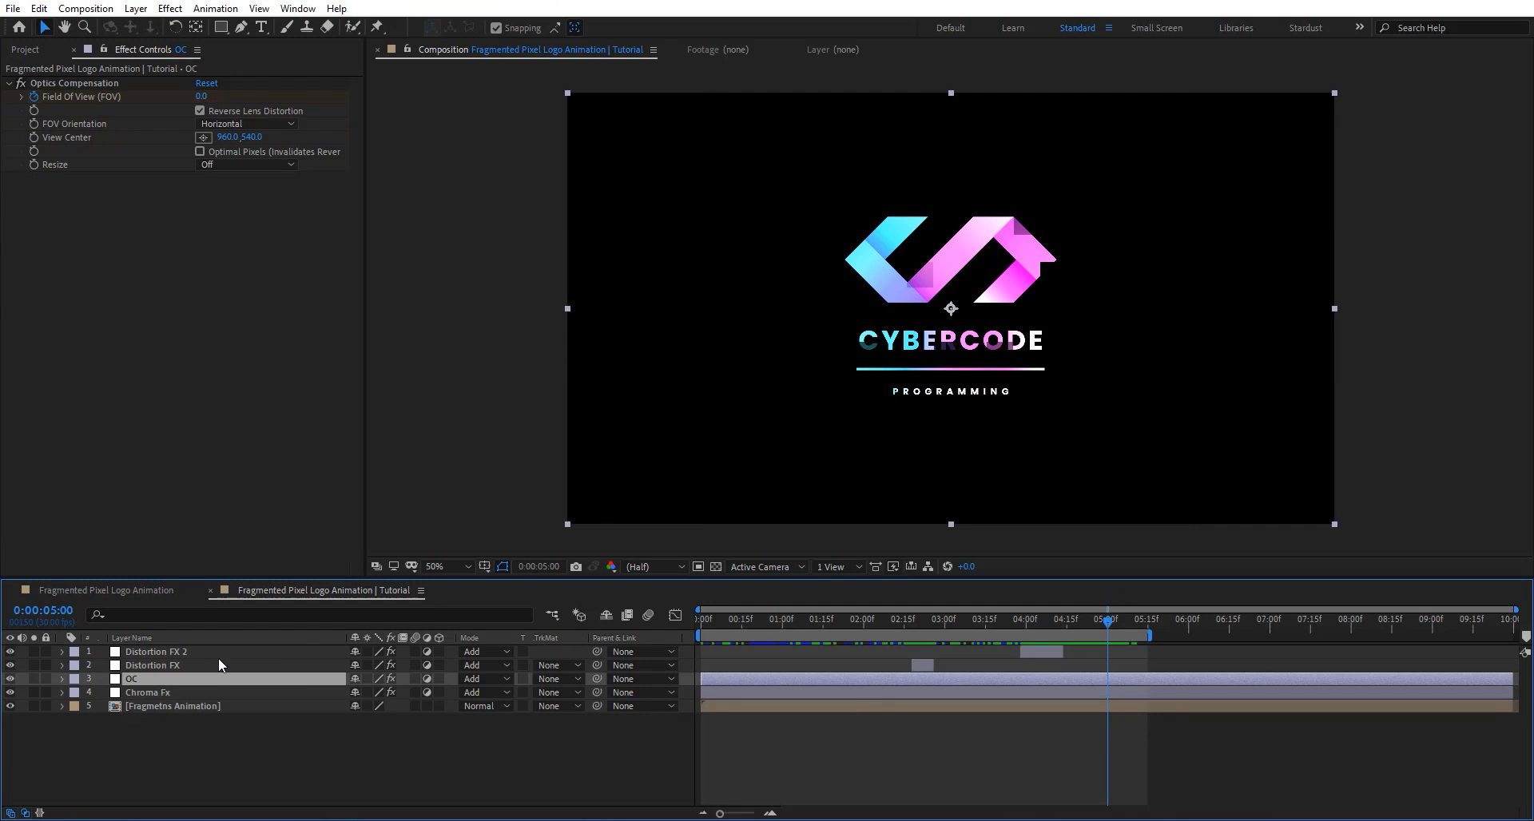
left_click(218, 652, "shift")
left_click(487, 651)
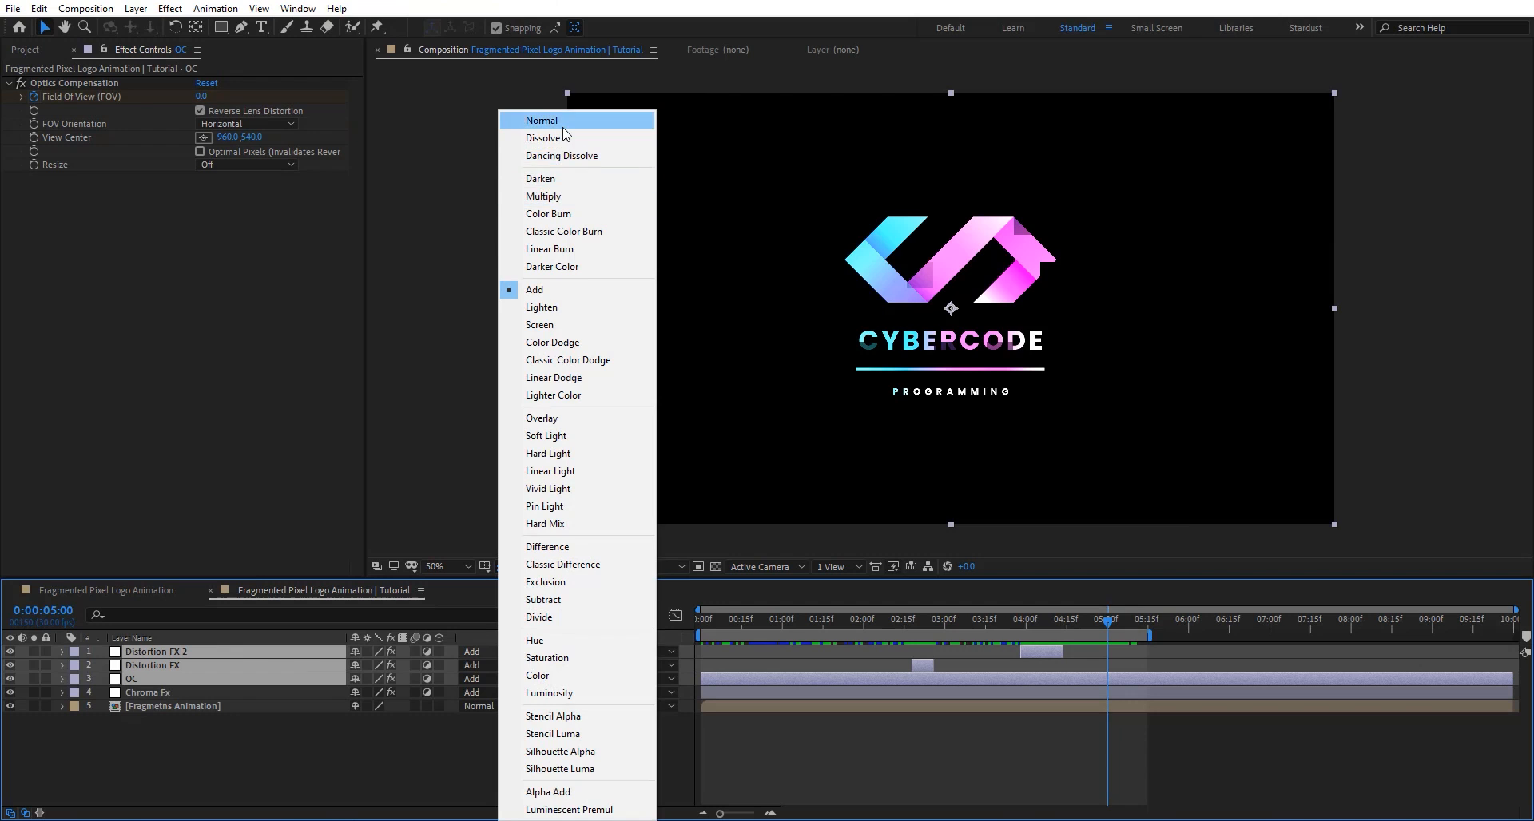
left_click(542, 120)
mouse_move(1043, 620)
left_mouse_down()
mouse_move(908, 625)
mouse_move(1037, 625)
left_mouse_up()
left_click(1013, 727)
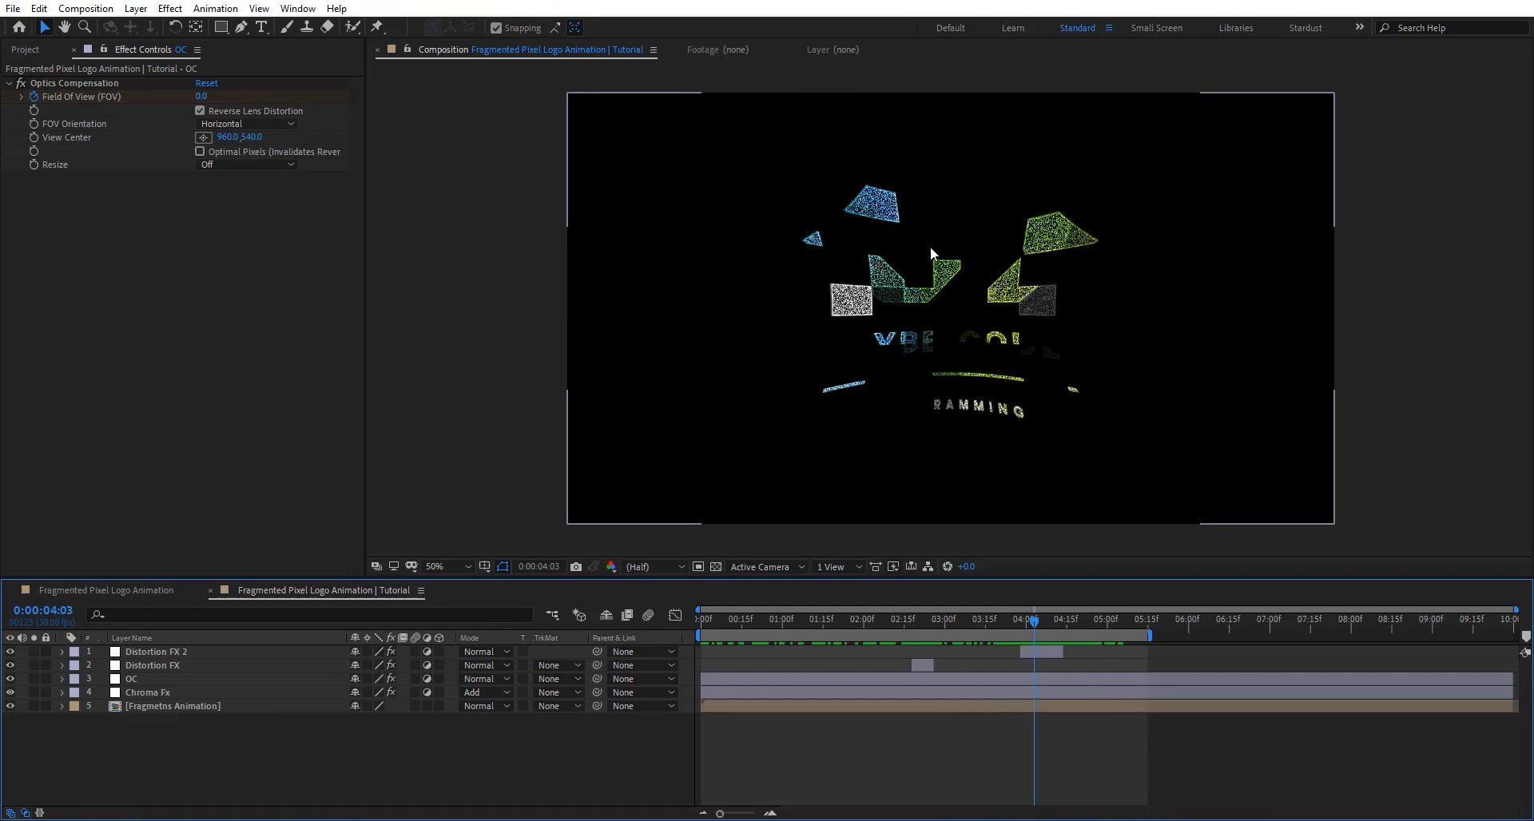
In the Fragmetns Animation composition, shift the outlines' and dots' Fractal Map Animation layers to start at about 2.8 s and 2.5 s.
double_click(1013, 703)
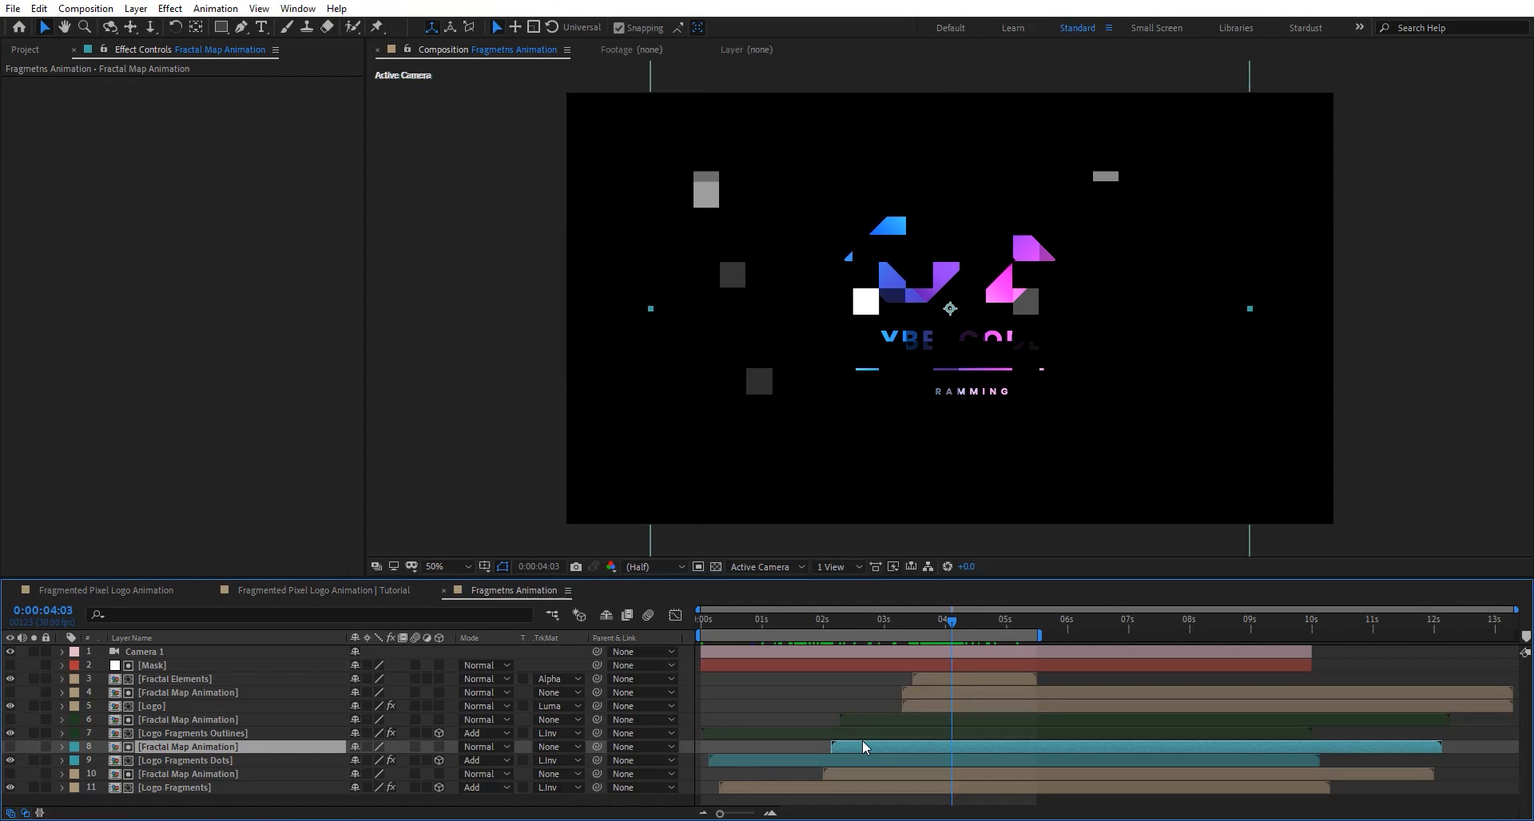
left_click_drag(868, 749, 908, 724)
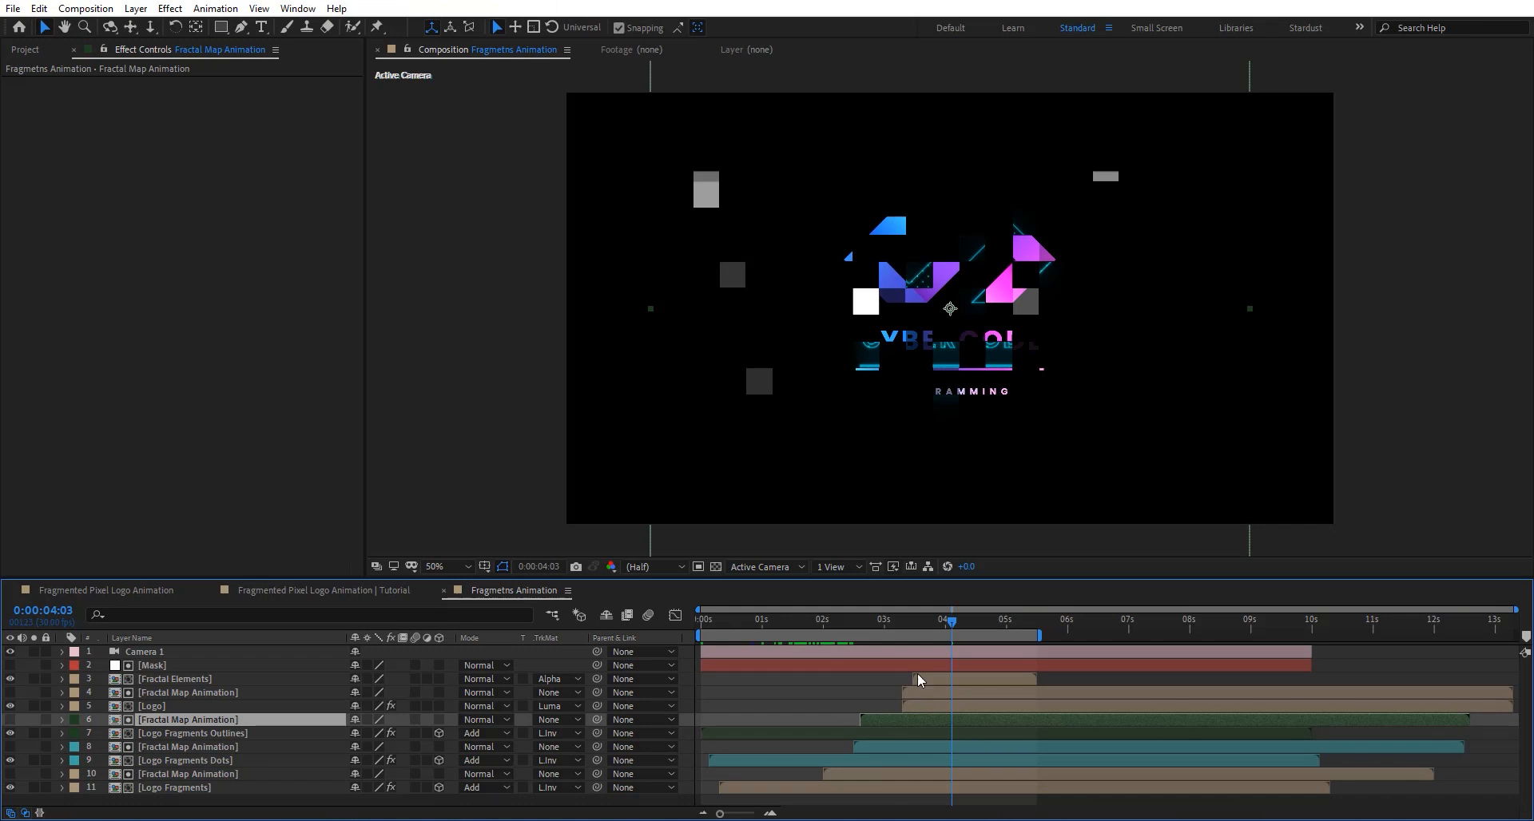
left_click_drag(879, 747, 895, 723)
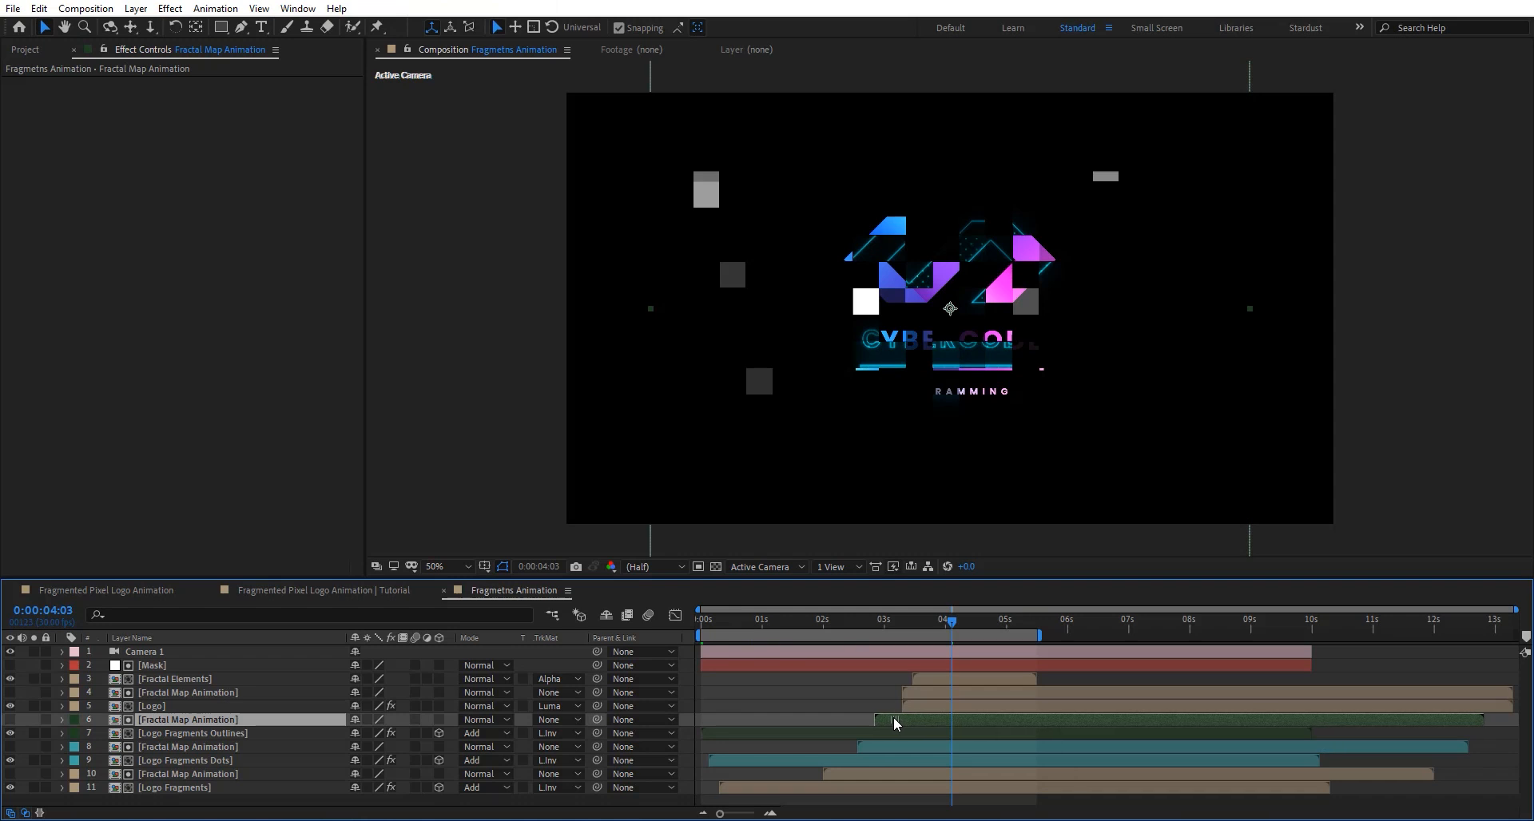
key("ctrl+w")
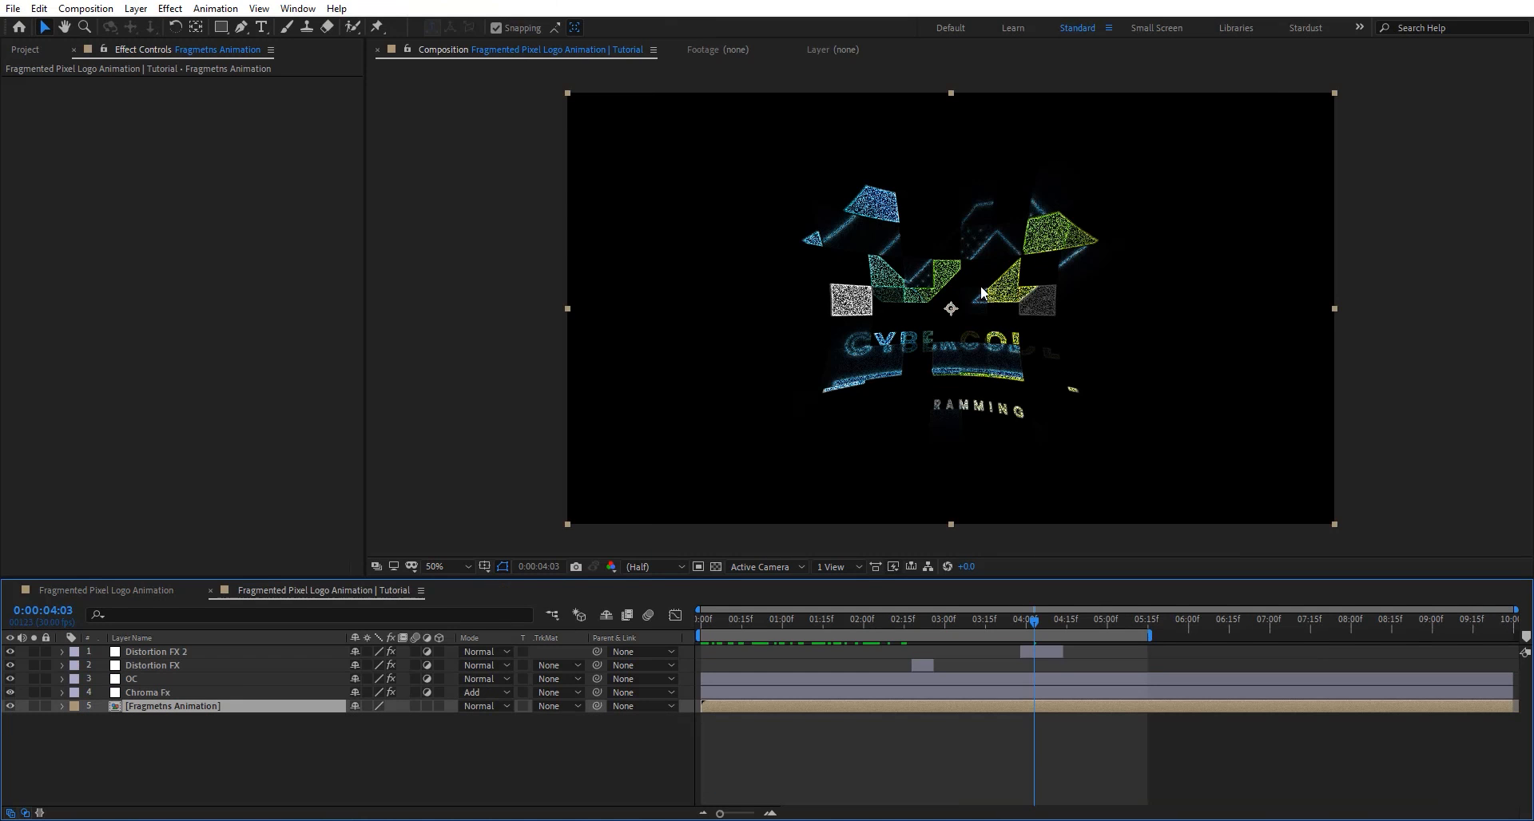
left_click_drag(1037, 622, 1145, 615)
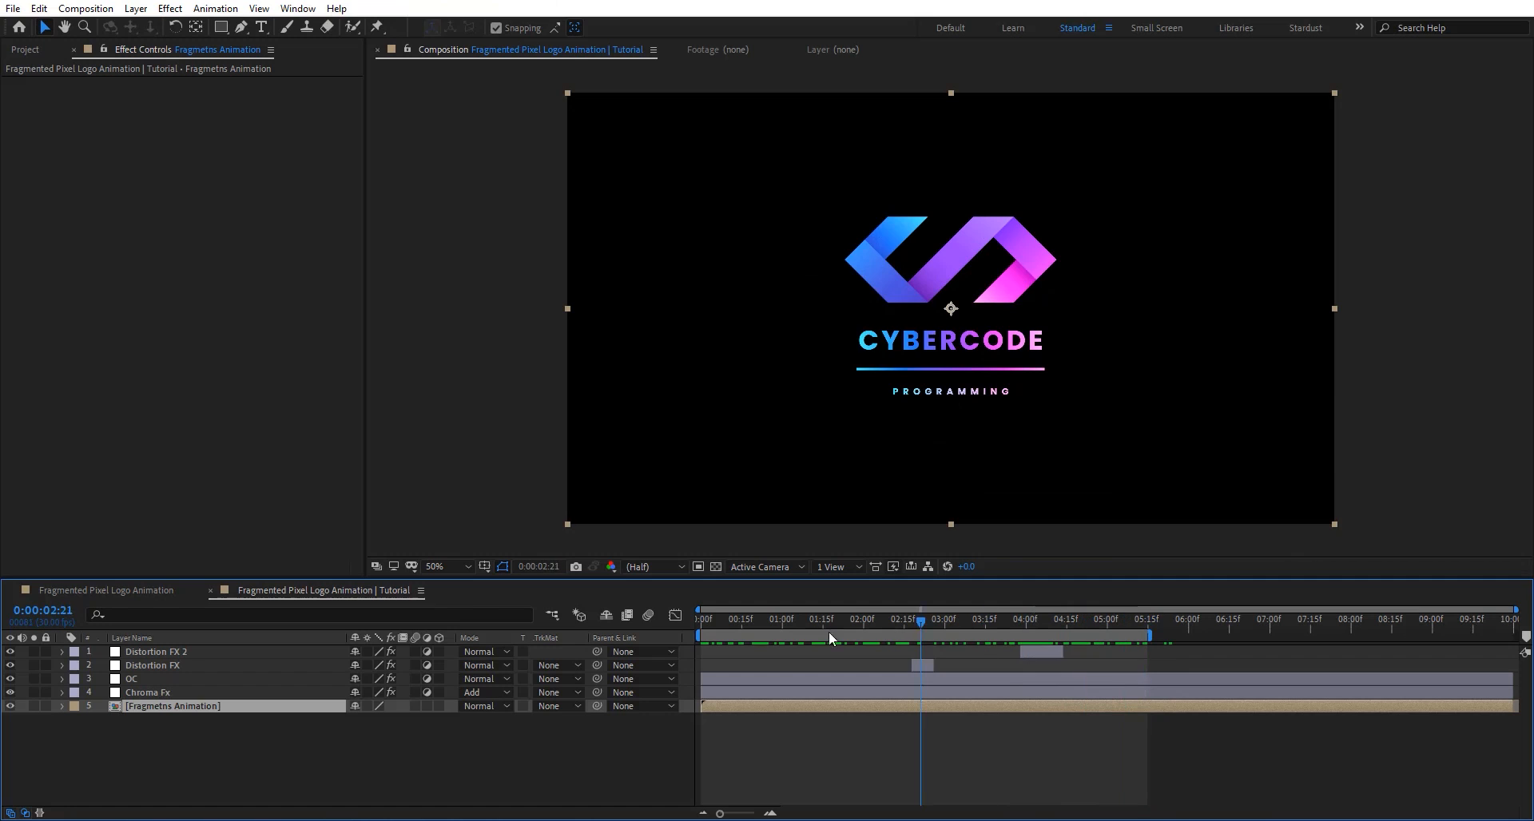
Duplicate the Fragmetns Animation layer and apply CC Radial Fast Blur to the lower copy with Amount 90.
left_click_drag(830, 636, 894, 633)
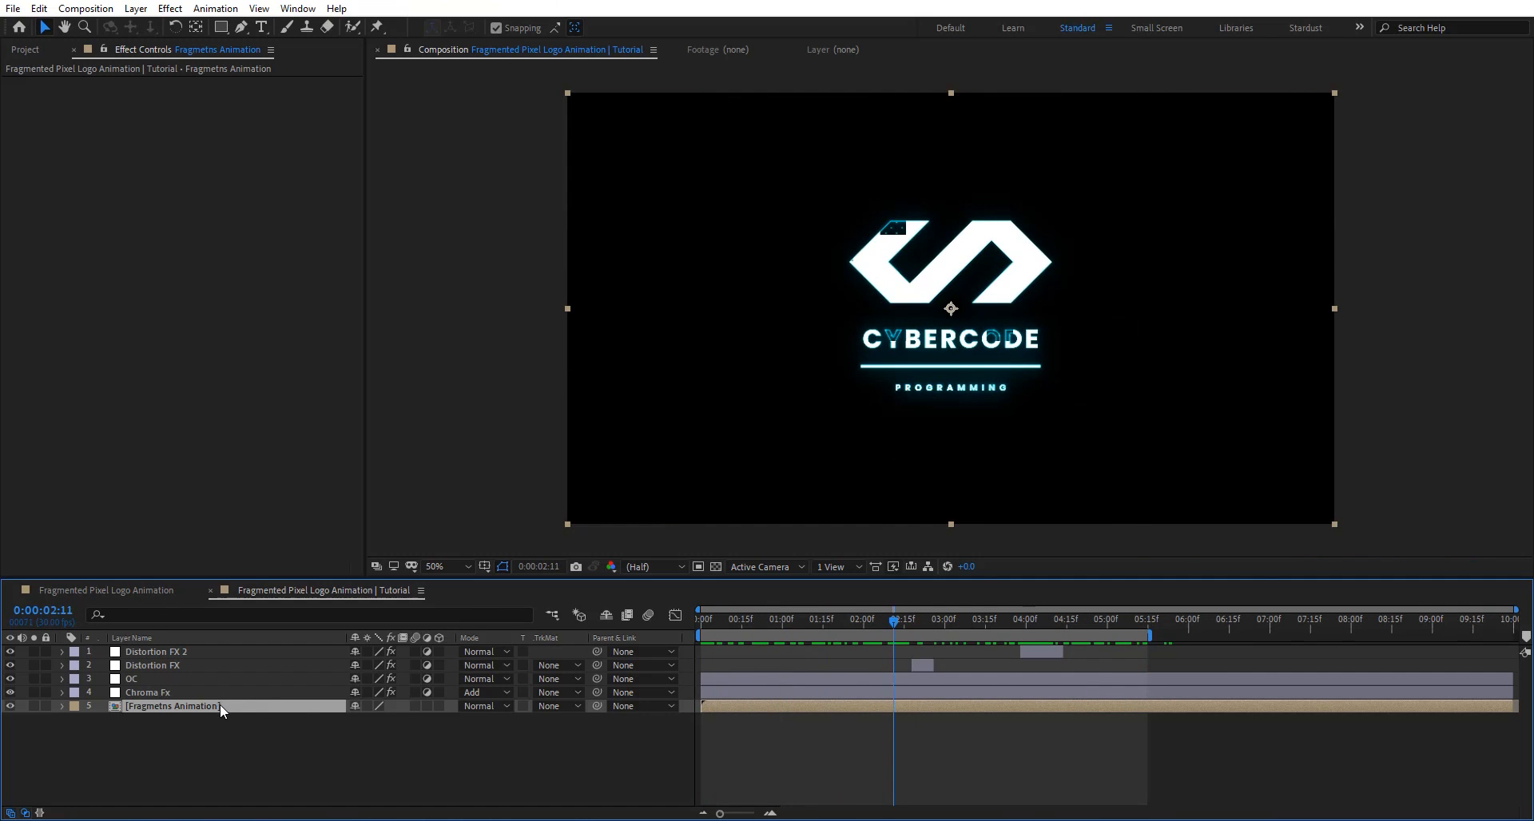
key("ctrl+d")
left_click(205, 721)
key("ctrl+space")
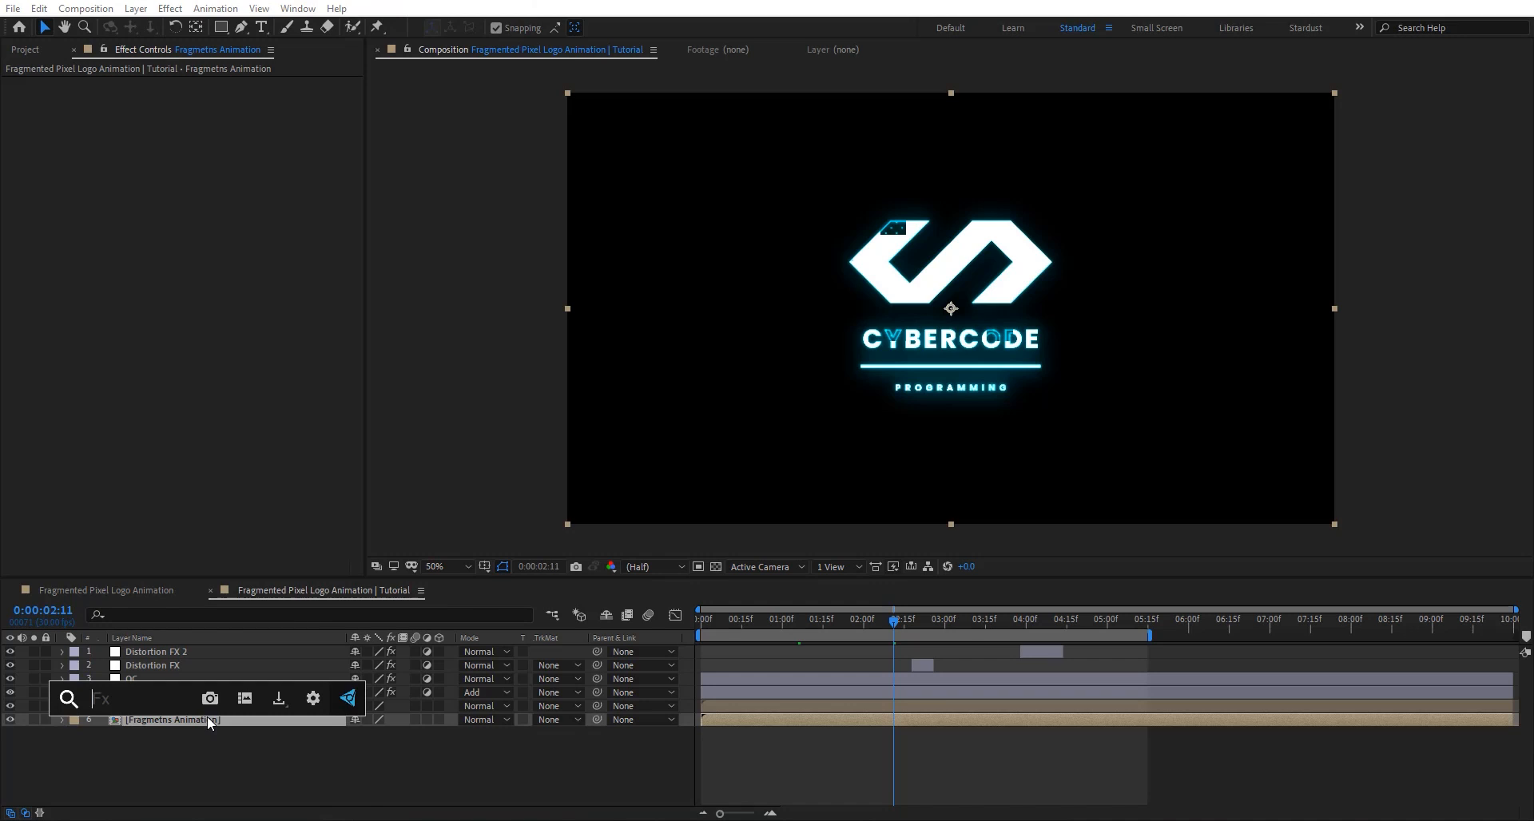
type("cc rad")
left_click(197, 684)
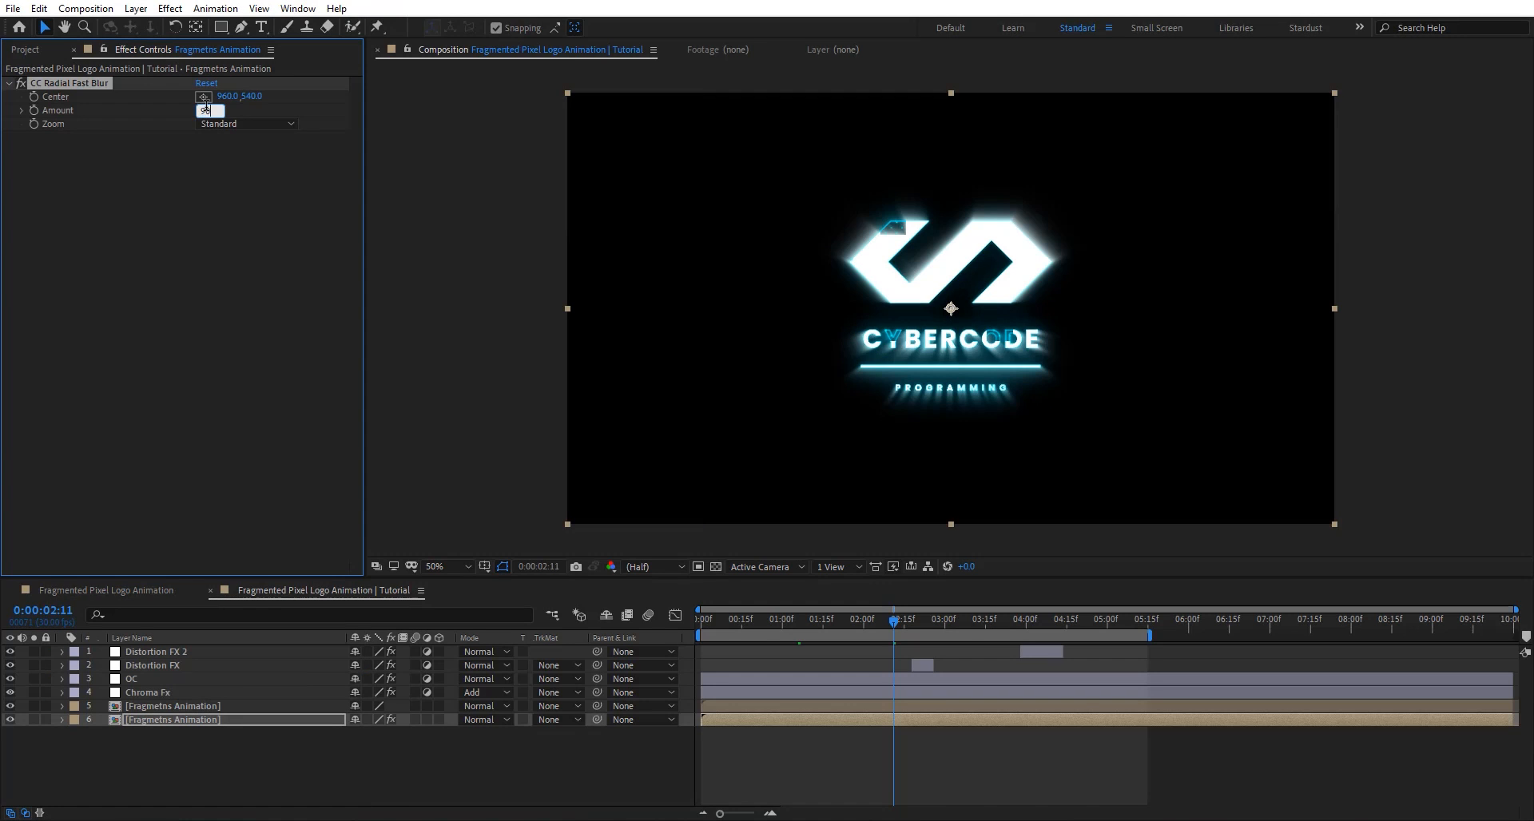
key("Return")
left_click_drag(798, 621, 804, 621)
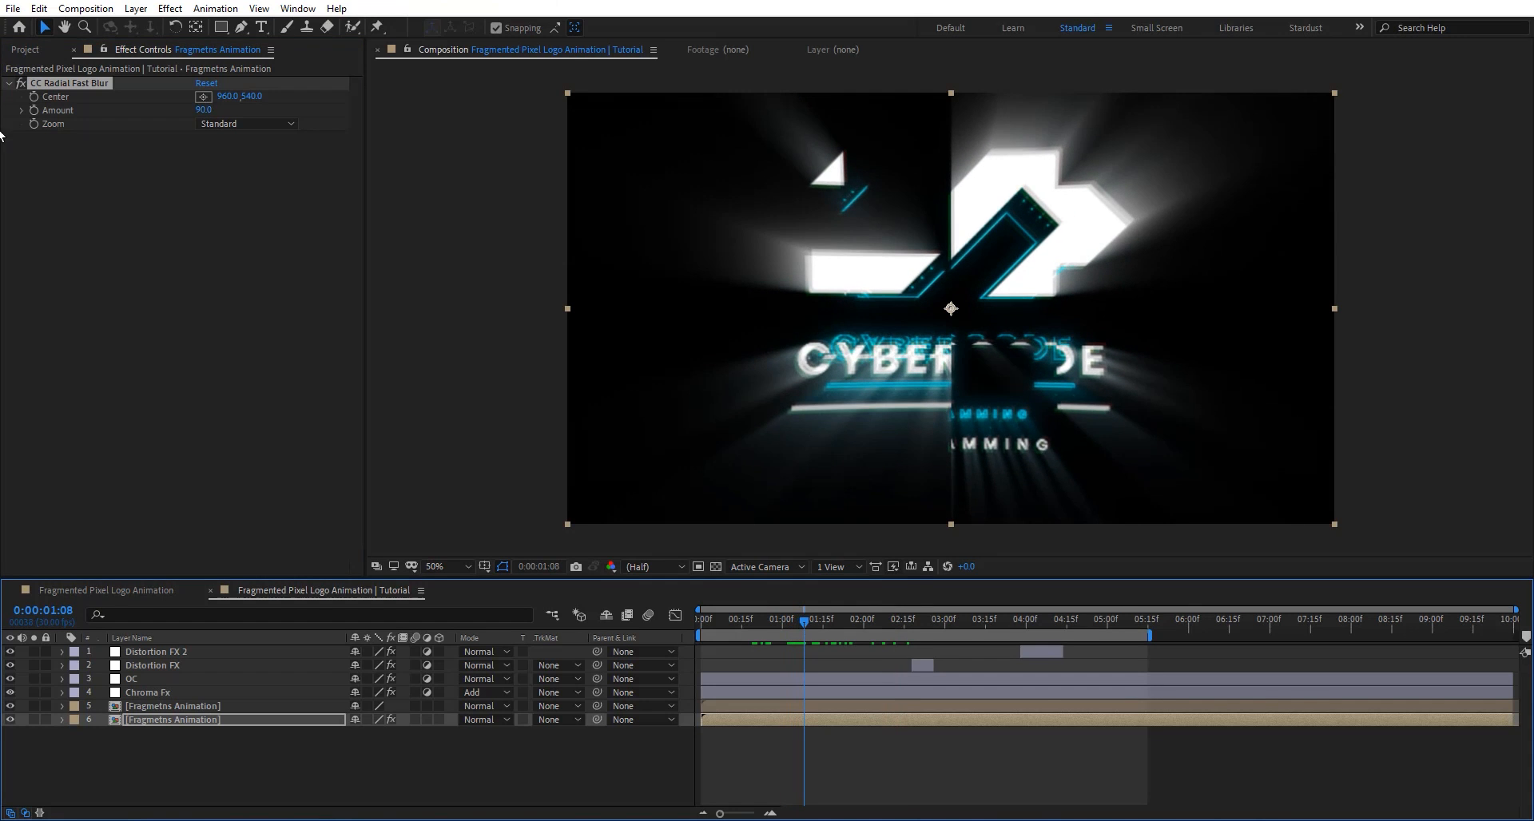
Keyframe the CC Radial Fast Blur Amount on the lower Fragmetns Animation layer at 90 at 0:00:01:08 and 20 at 0:00:00:17.
left_click(35, 111)
key("u")
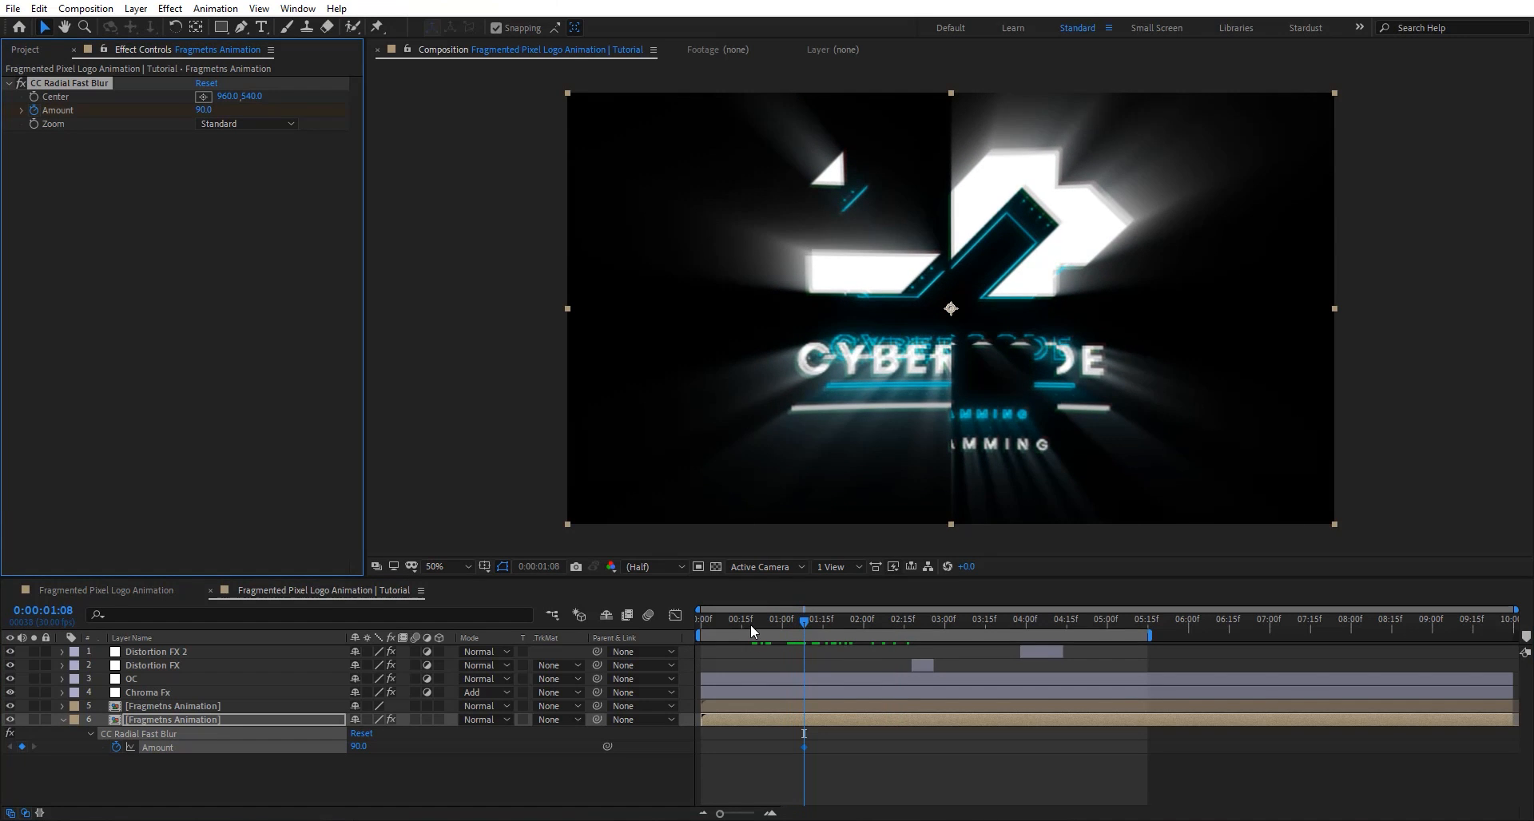
left_click_drag(750, 625, 747, 625)
left_click(210, 111)
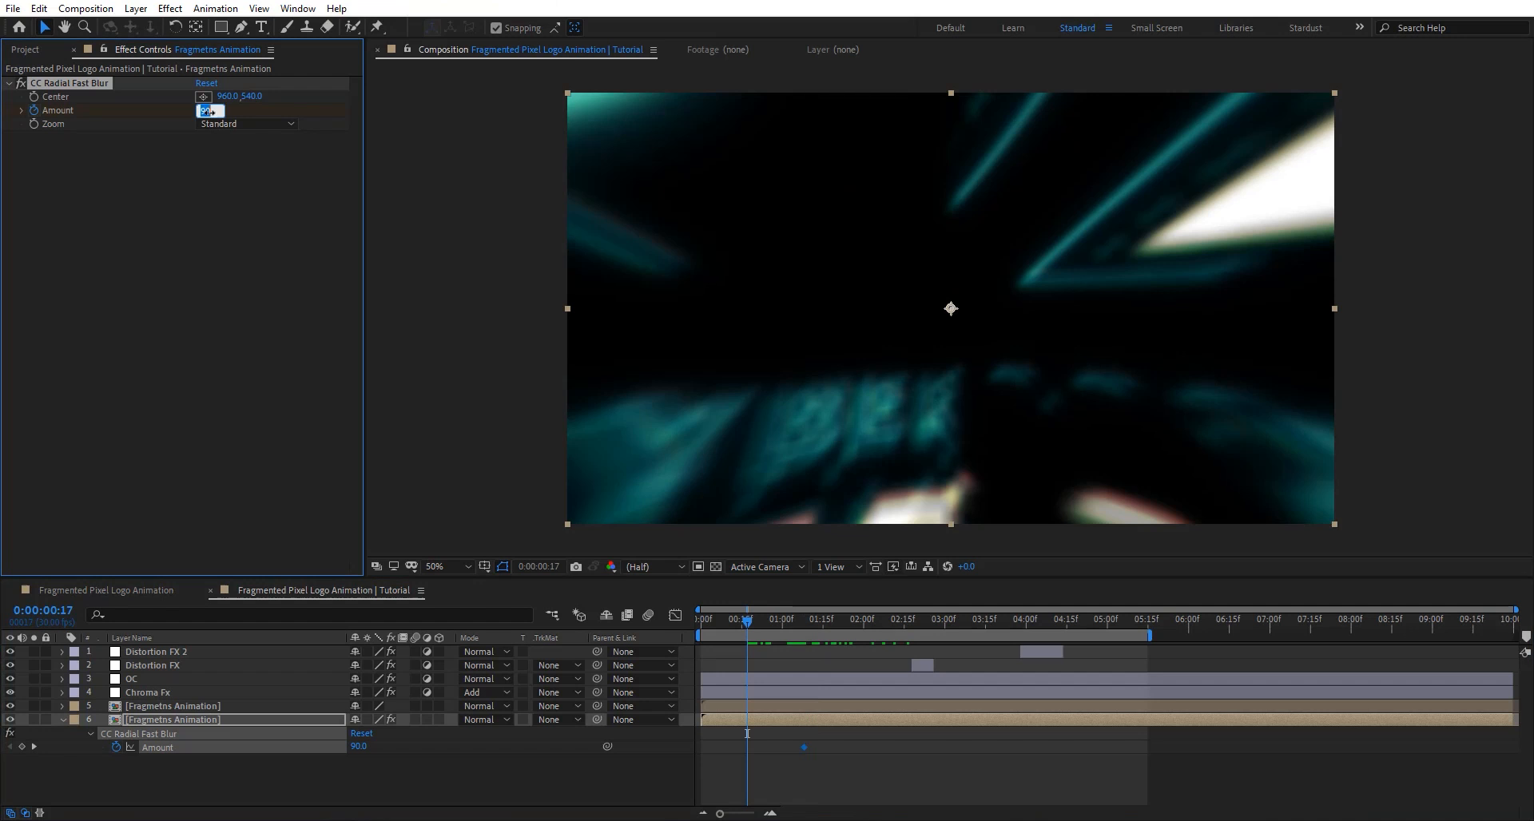
key("Return")
left_click_drag(751, 620, 828, 621)
Set the opacity of the blurred Fragmetns Animation layer to 70% and duplicate the layer.
key("t")
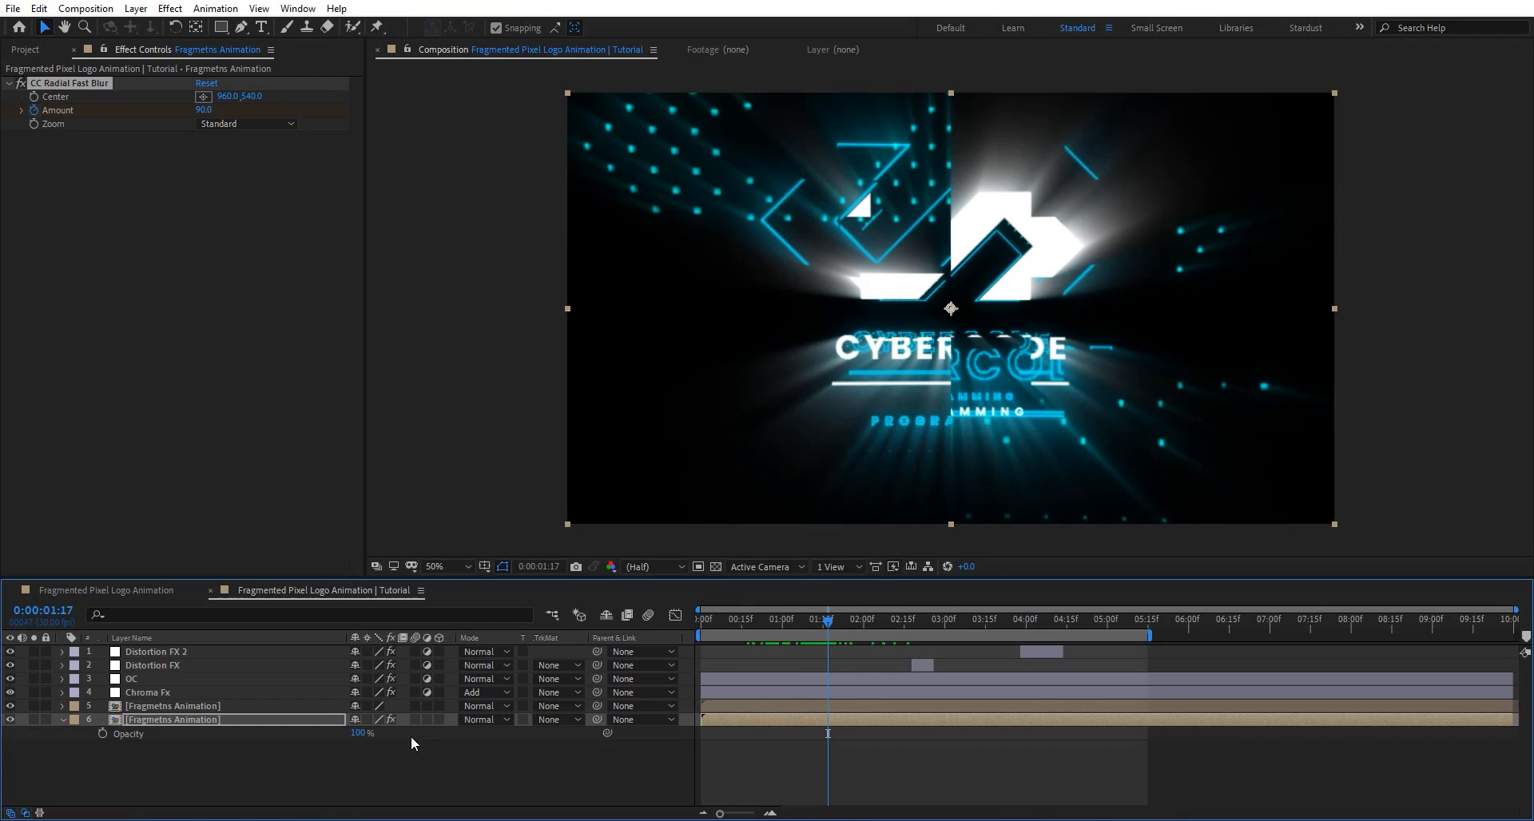
left_click_drag(367, 735, 336, 732)
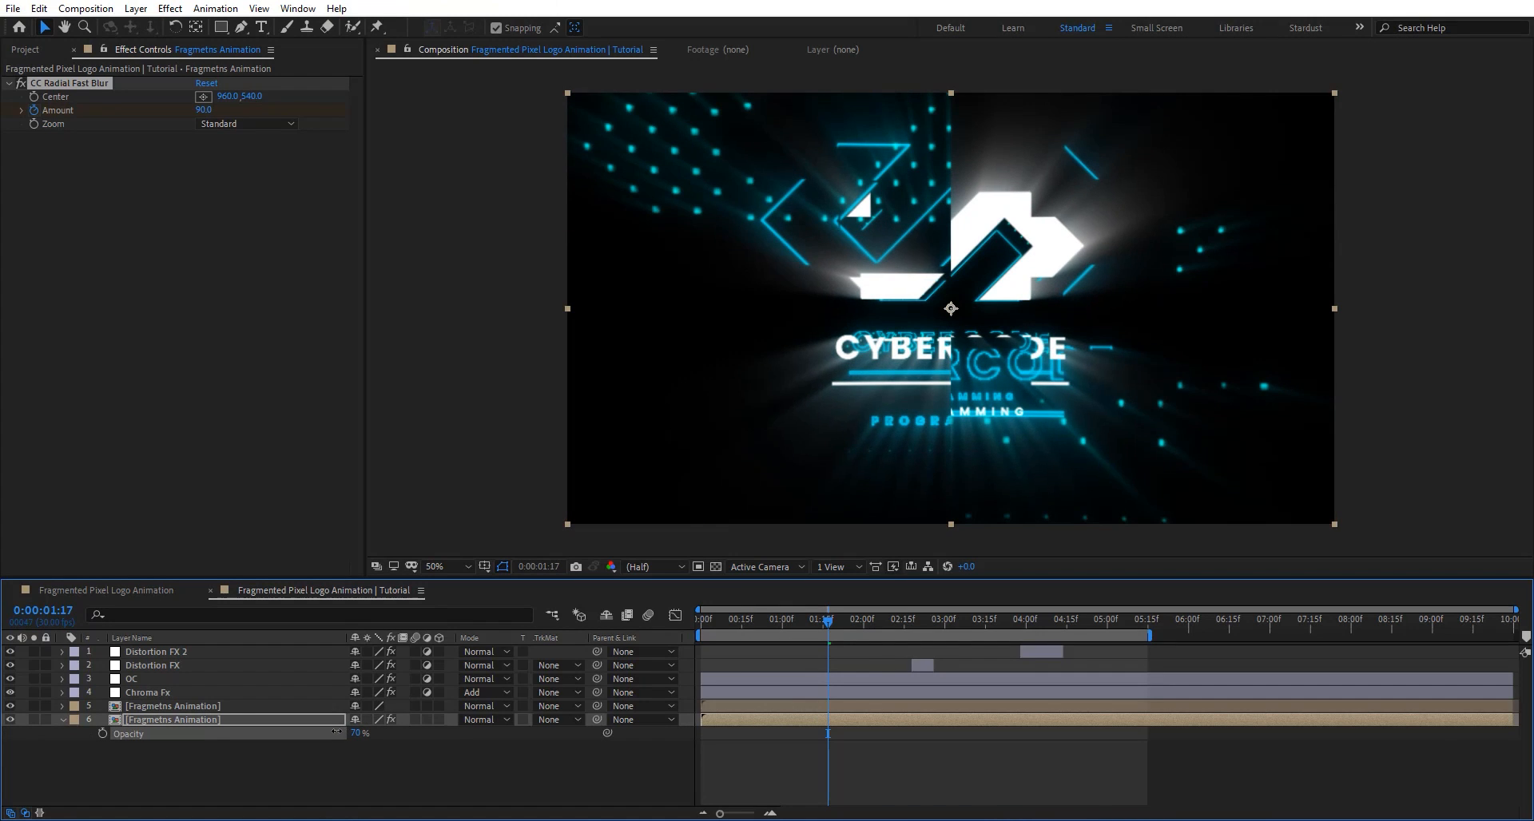
left_click(243, 719)
key("ctrl+d")
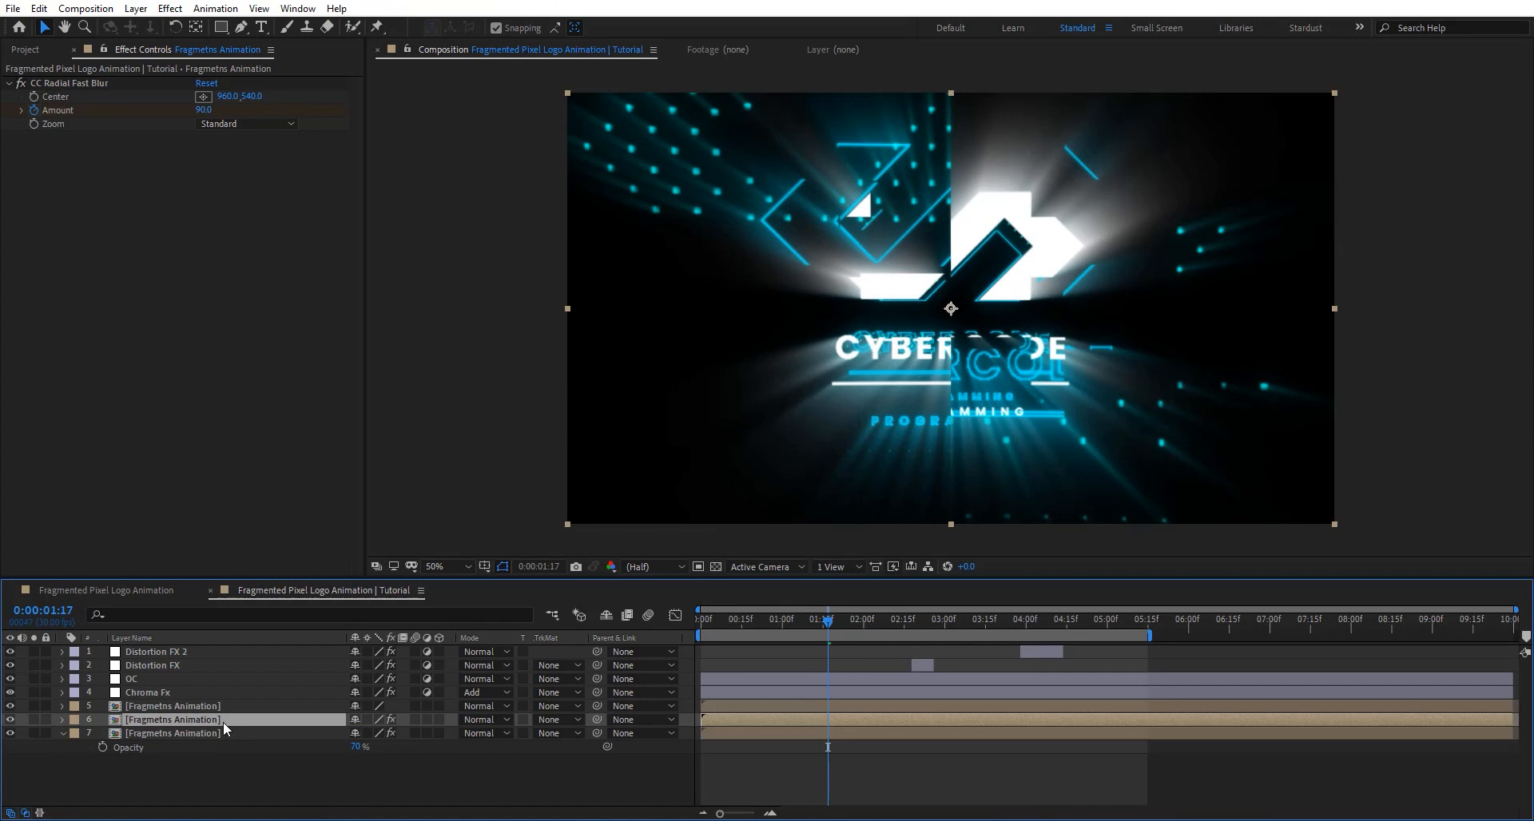
On the bottom Fragmetns Animation copy, replace CC Radial Fast Blur with Fast Box Blur, radius 50 and Repeat Edge Pixels on, and set opacity to 48%.
left_click(230, 730)
left_click(56, 83)
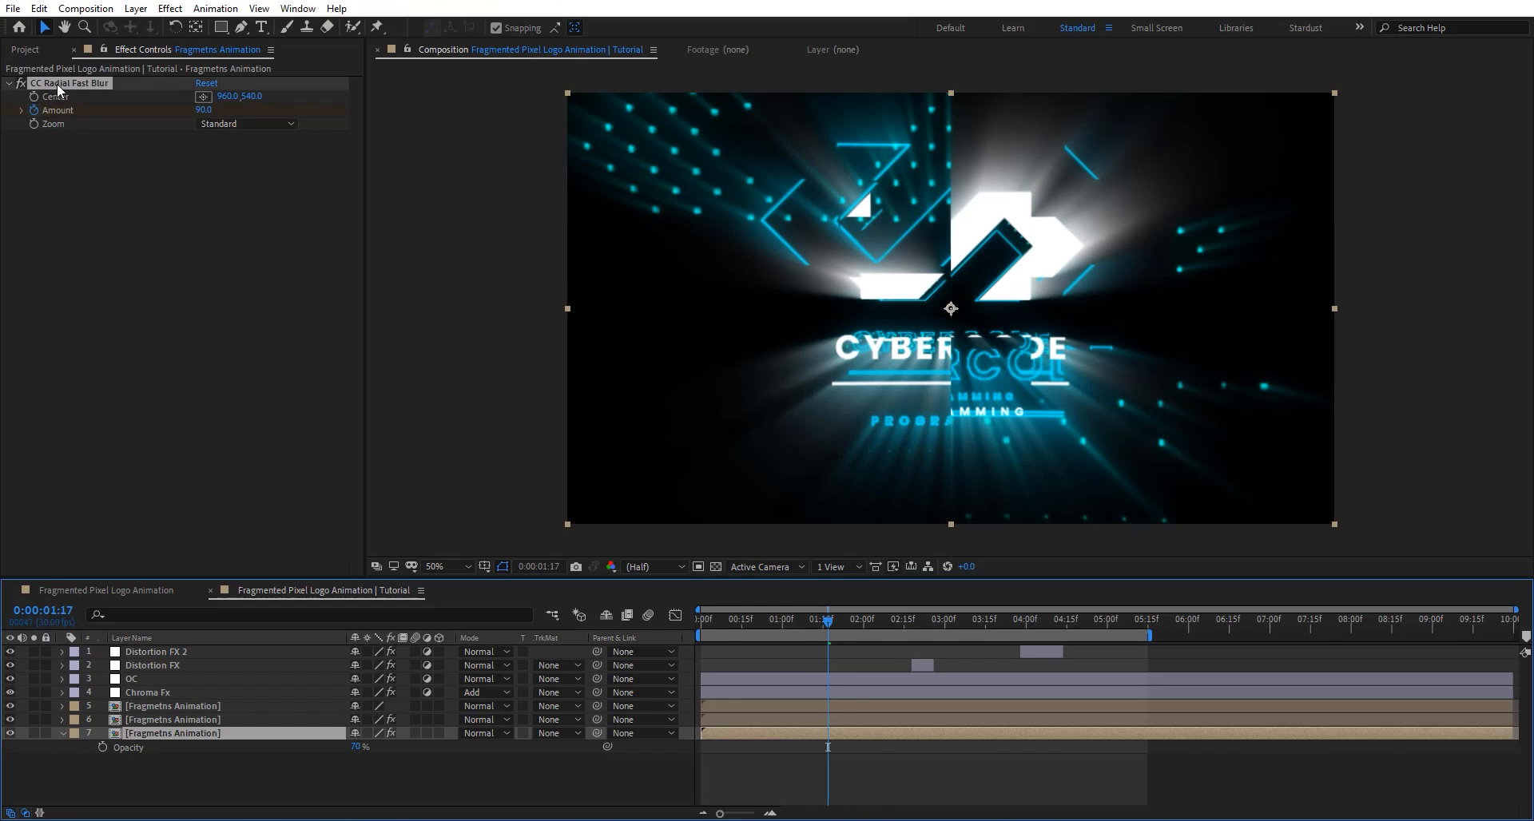
key("Delete")
key("ctrl+space")
type("fast")
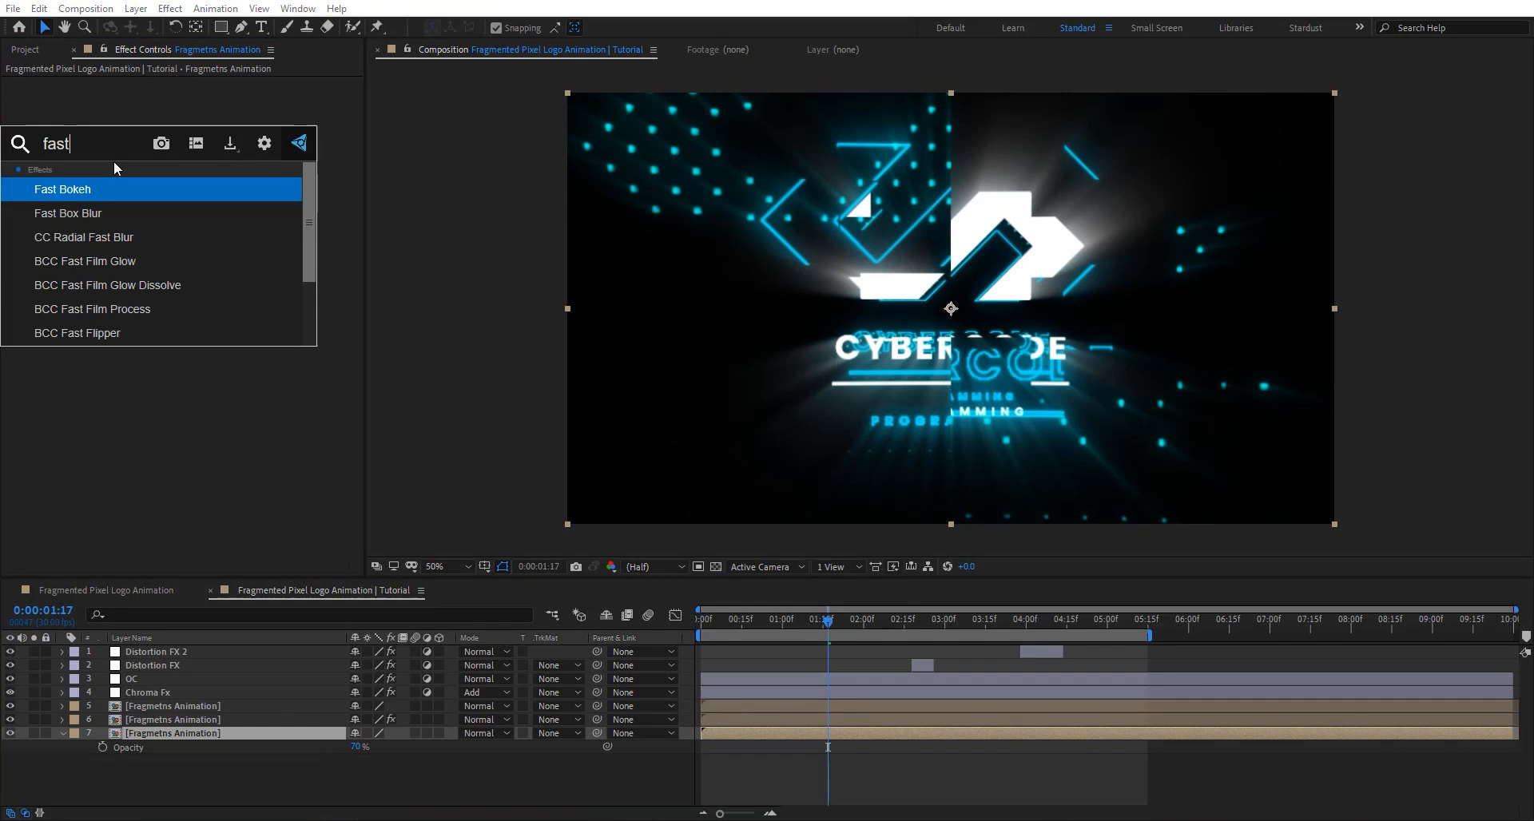
key("Down")
key("Return")
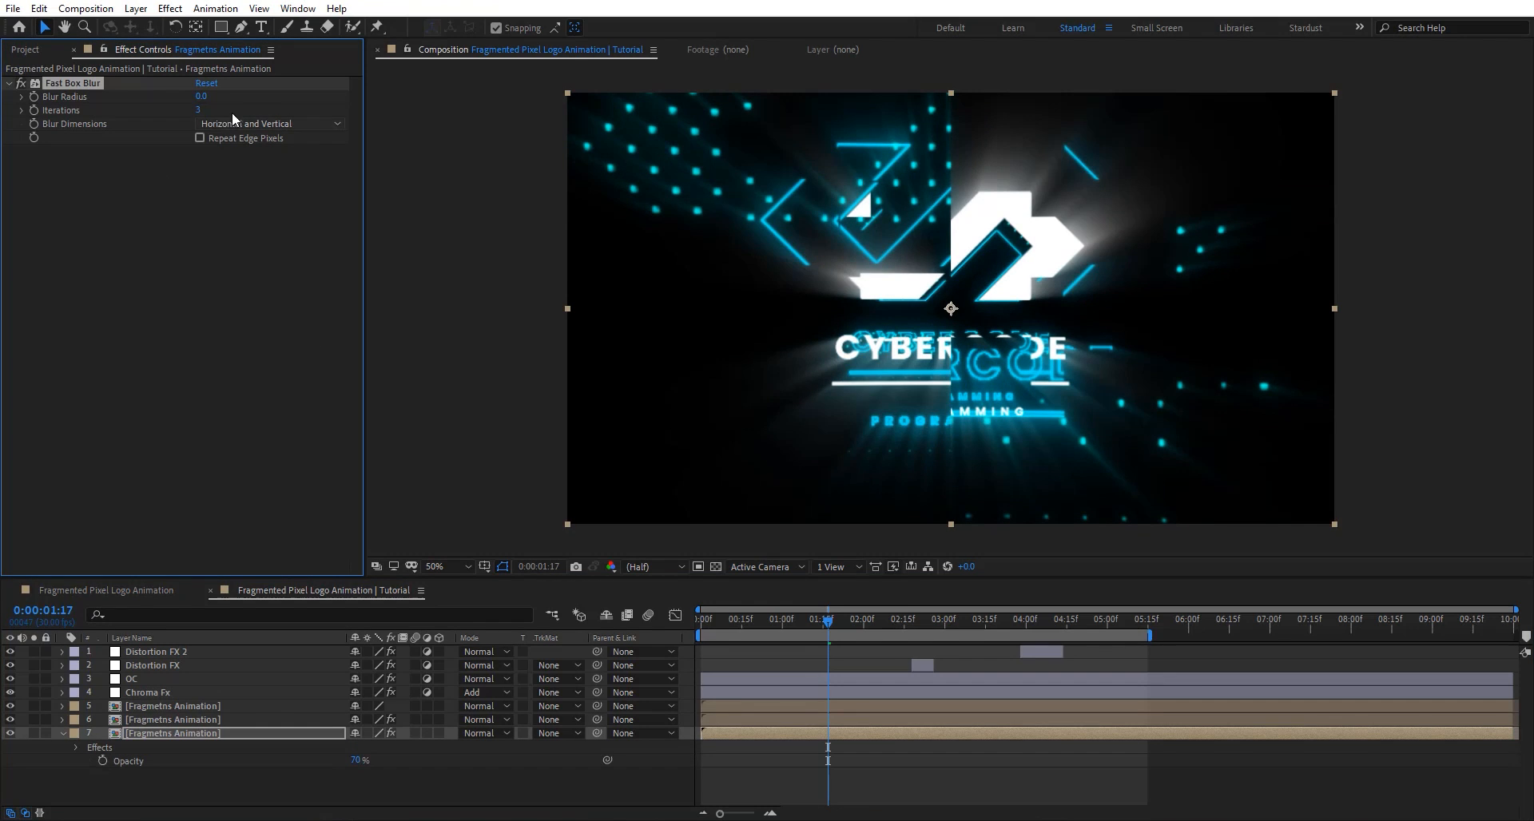
key("Return")
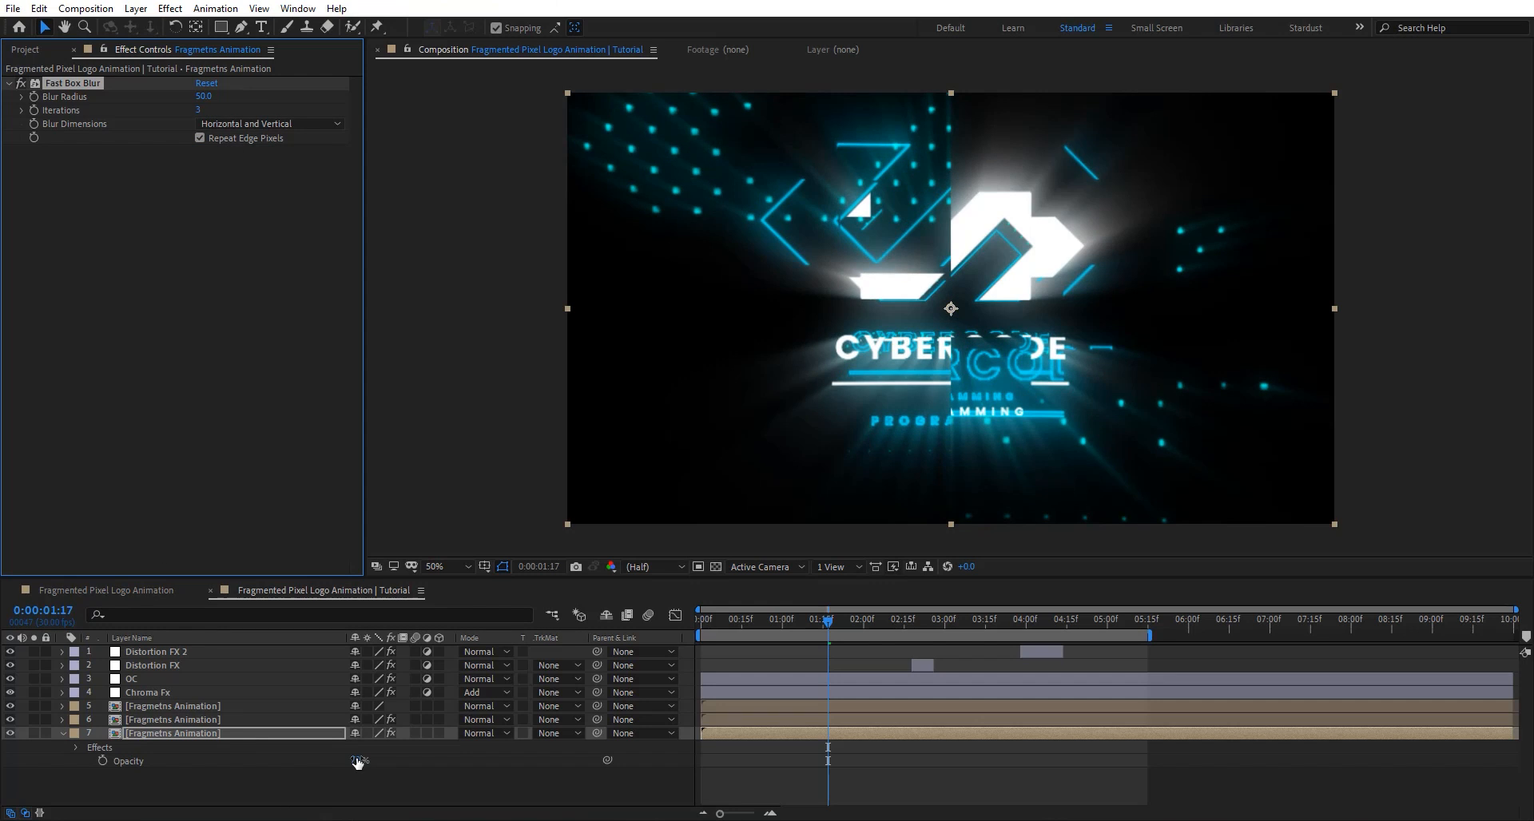
left_click_drag(358, 763, 316, 763)
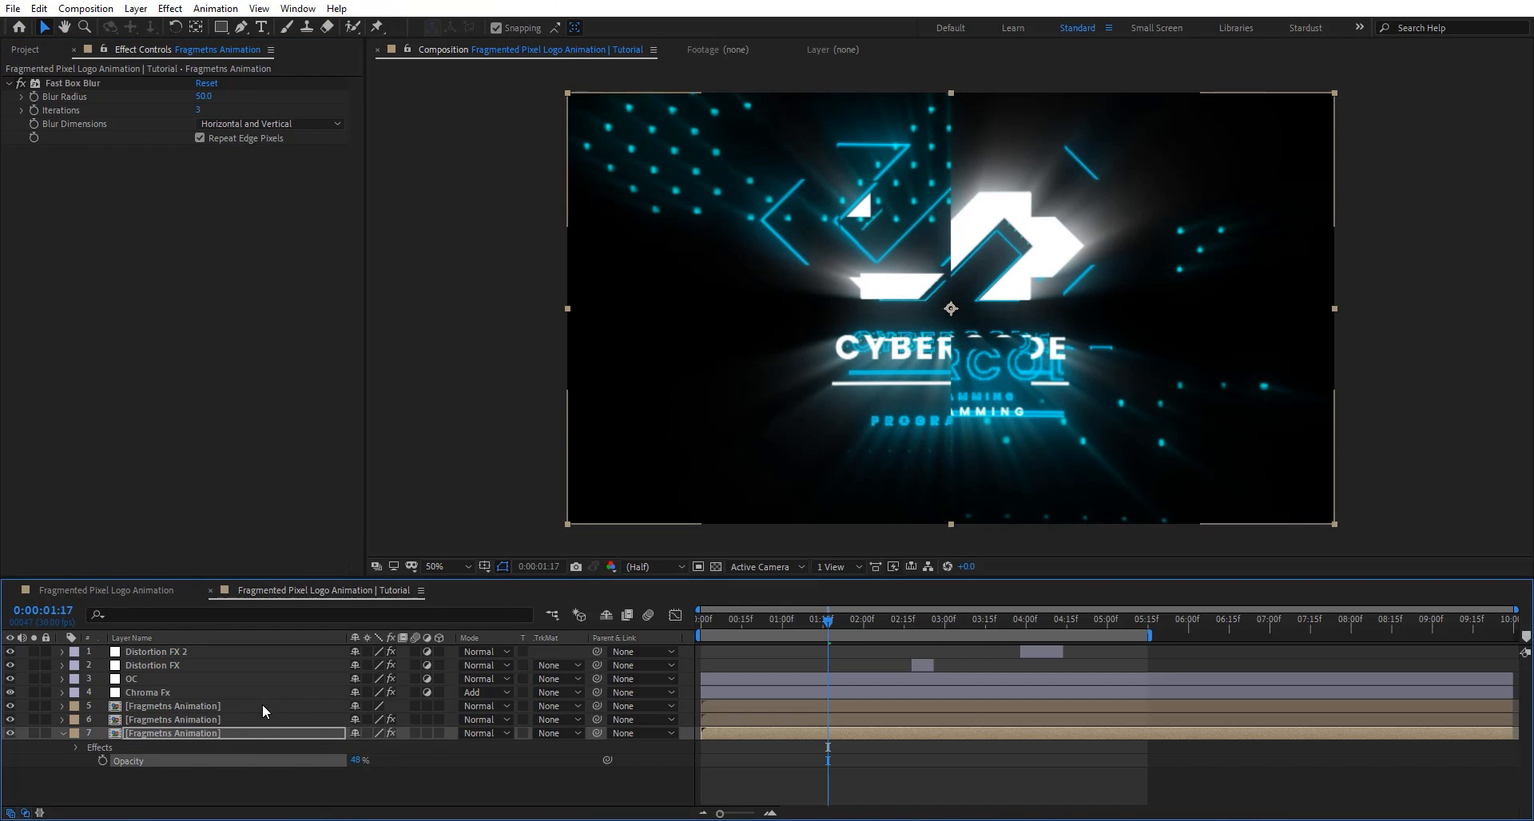
Set the blending mode of all three Fragmetns Animation layers to Add.
left_click(262, 705)
left_click(257, 732, "shift")
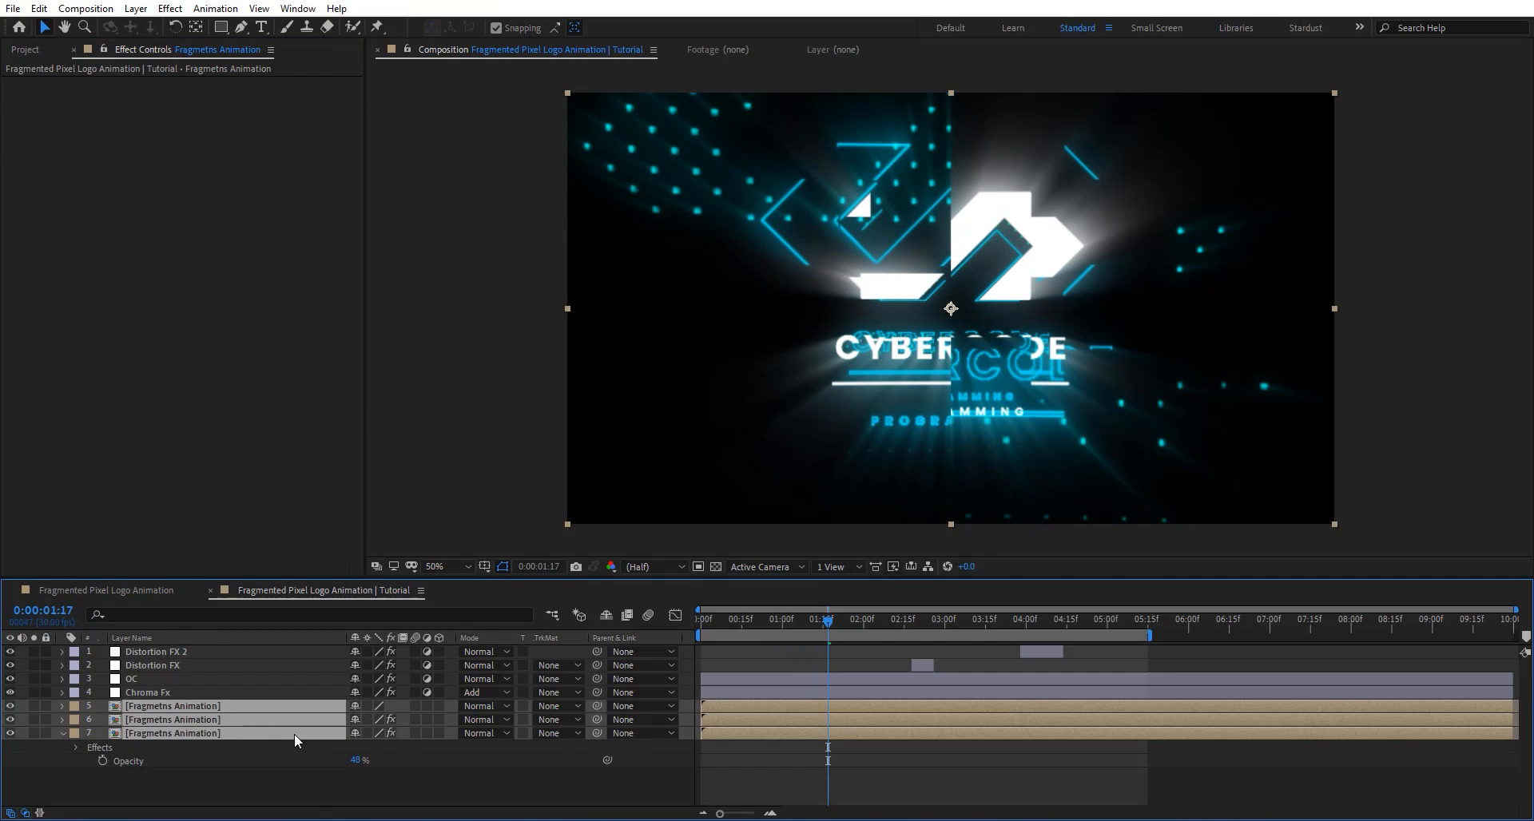
left_click(485, 712)
left_click(579, 169)
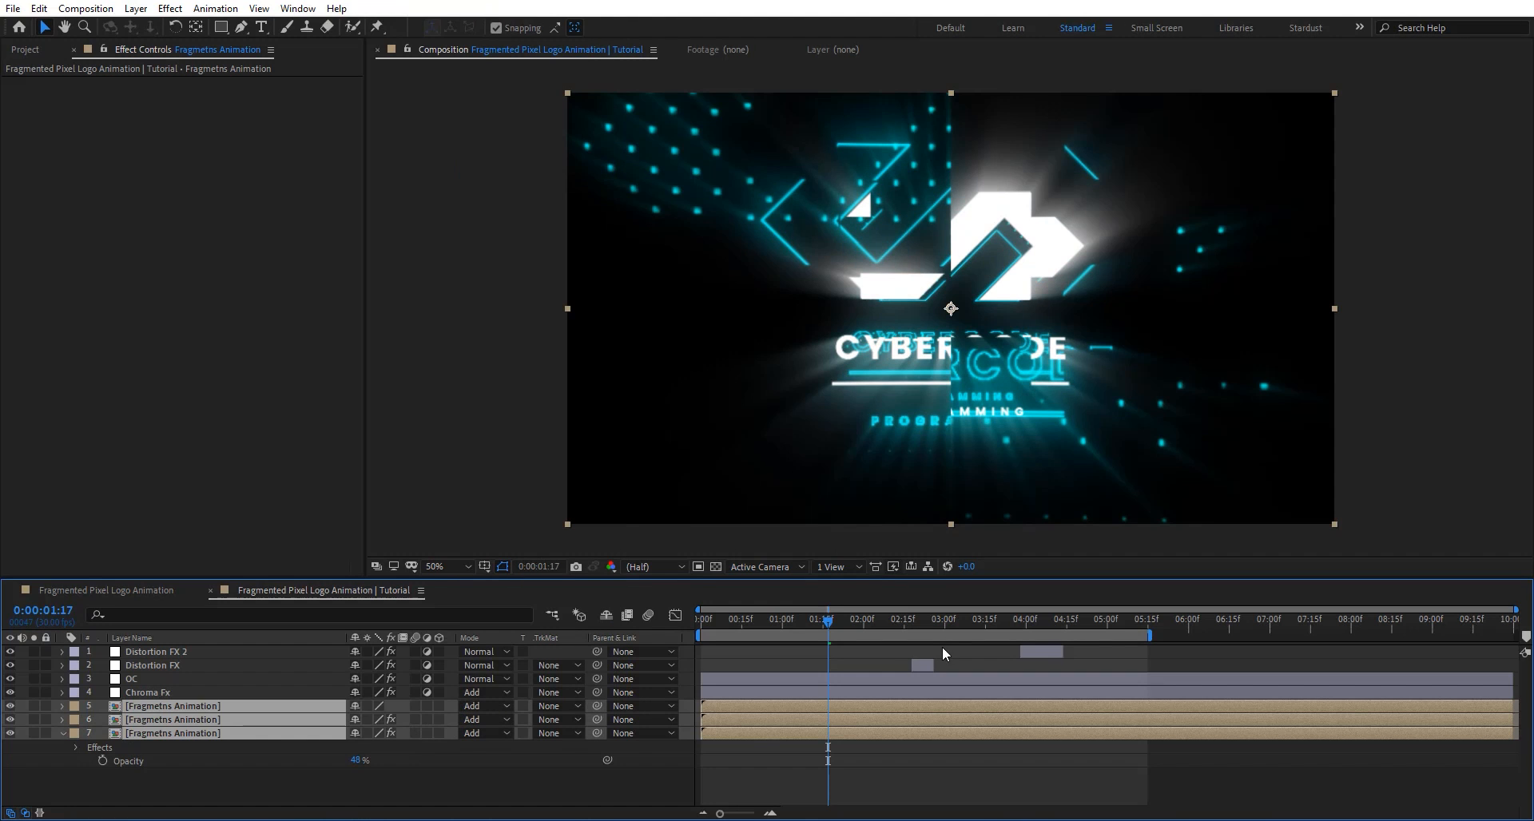
Raise the Transform Scale of Distortion FX 2 to about 102 at 0:00:04:01 and check the frames up to 0:00:04:13.
left_click_drag(809, 621, 1029, 606)
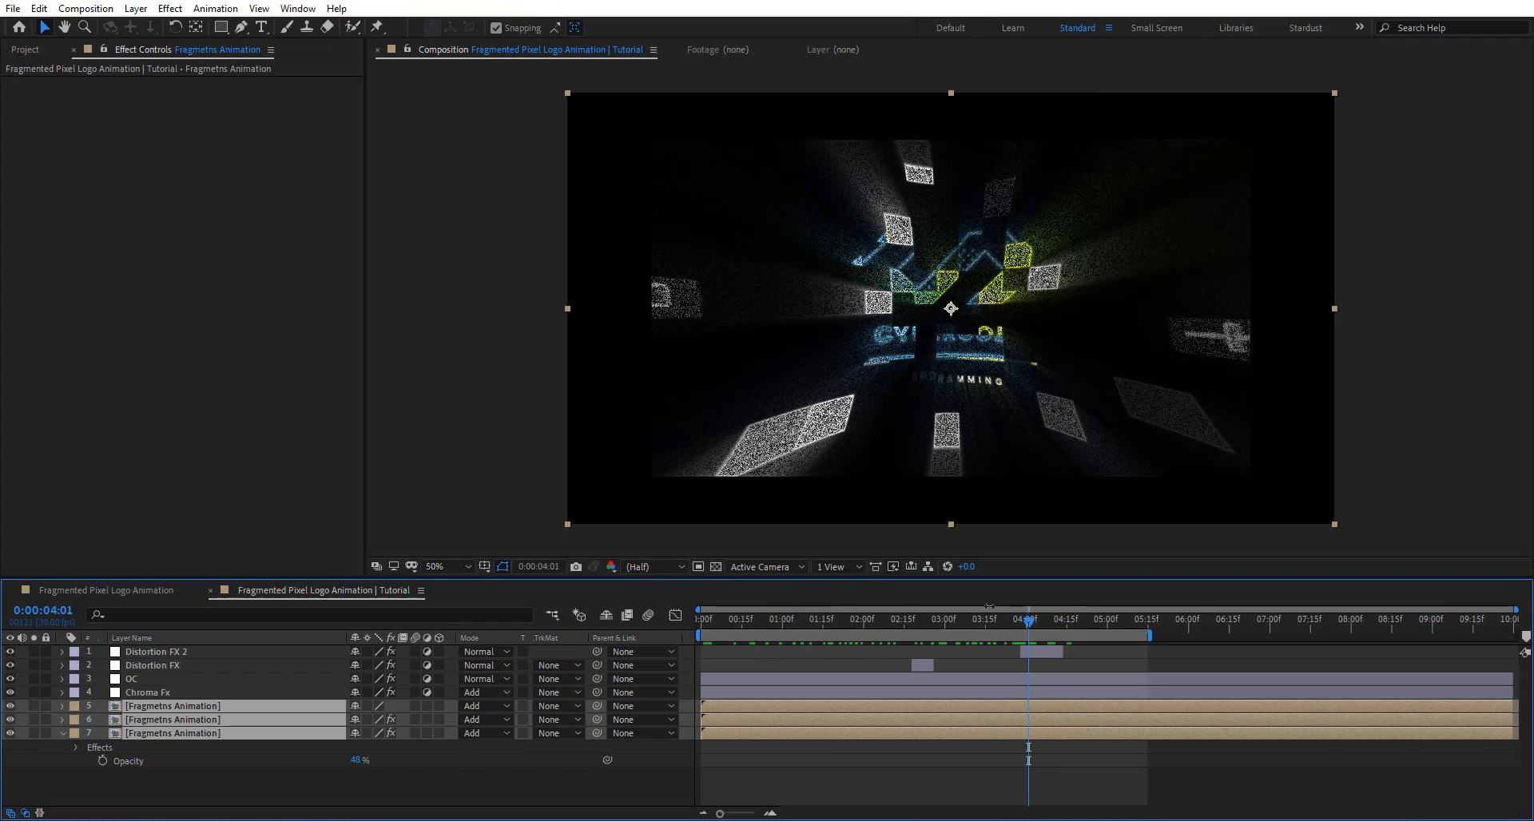
left_click(1047, 653)
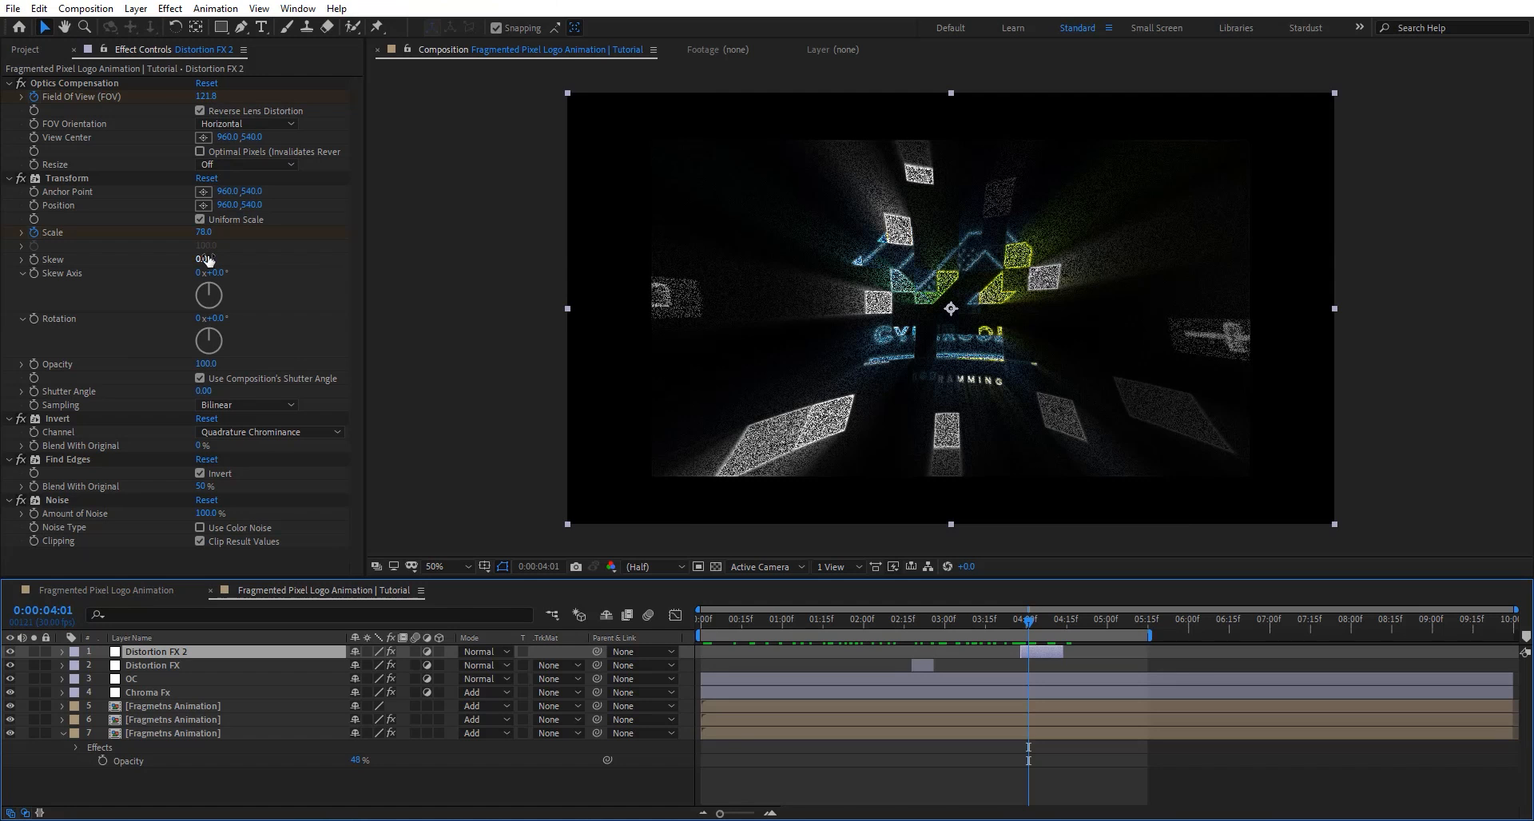
left_click_drag(212, 232, 234, 233)
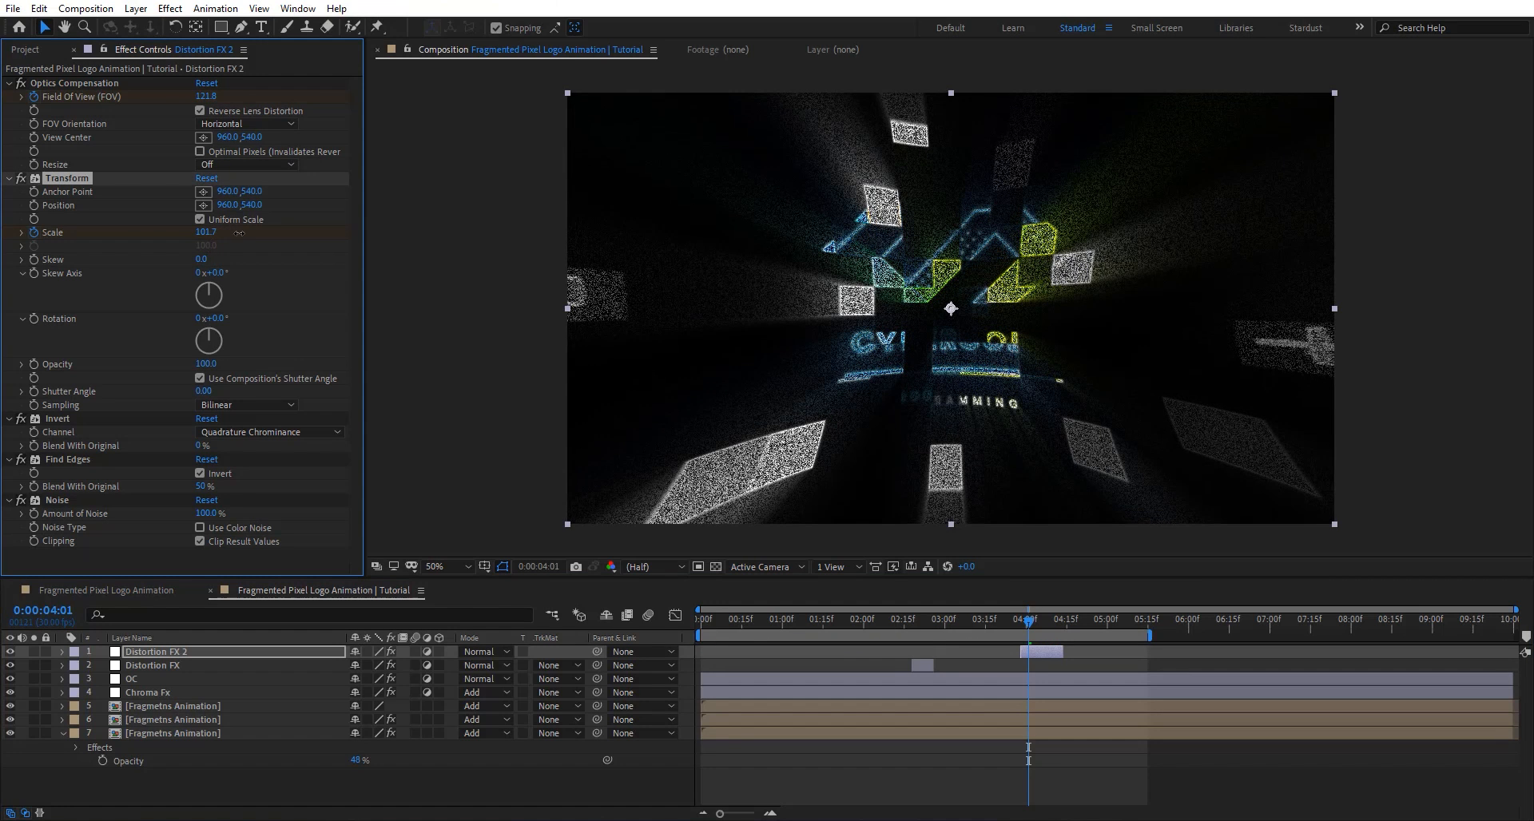
left_click_drag(1028, 622, 1071, 623)
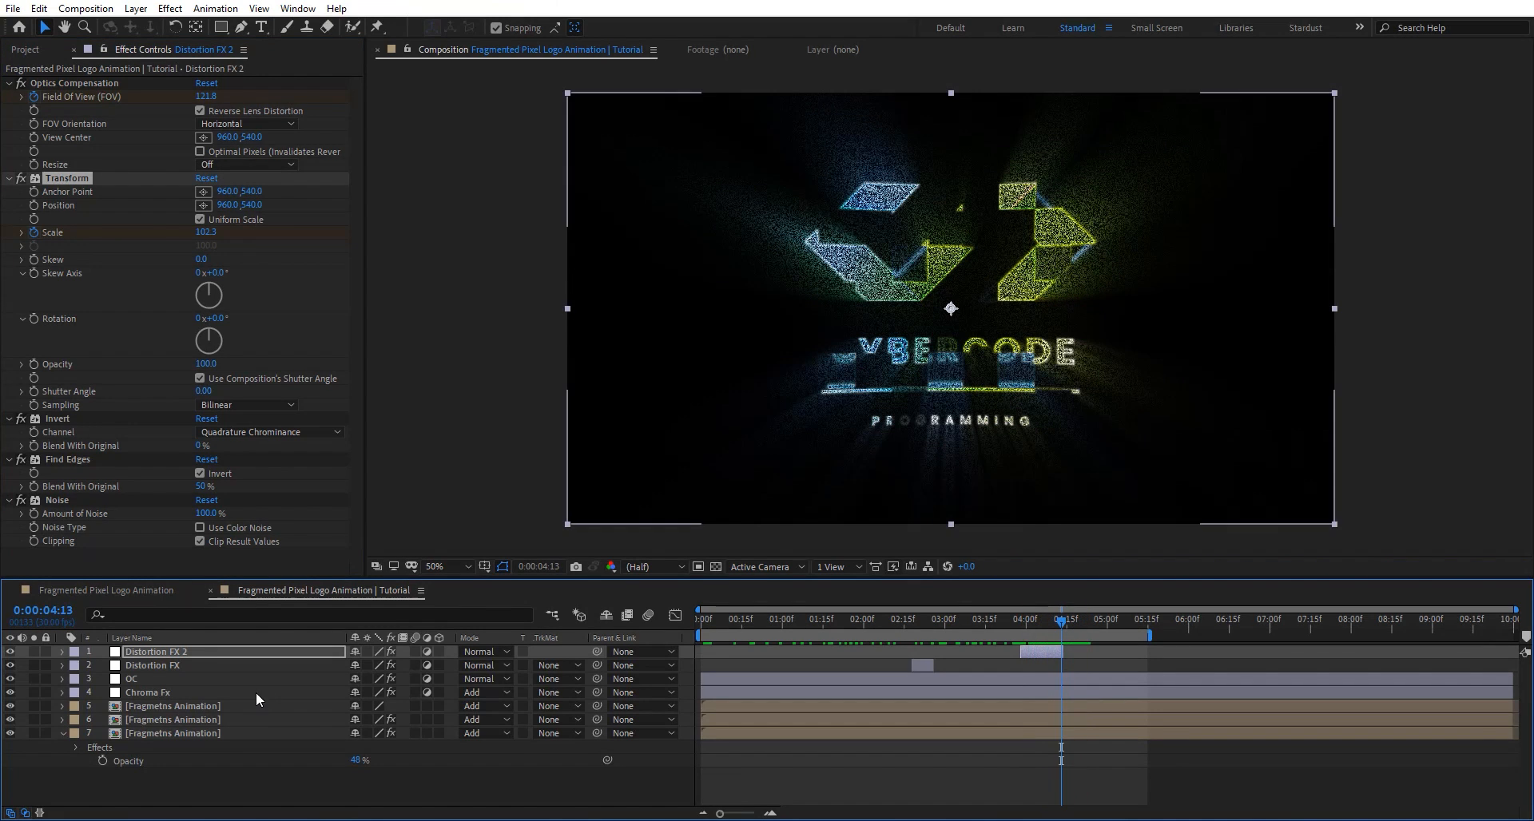
Keyframe the CC Radial Fast Blur Amount of the middle Fragmetns Animation layer at 90 at 0:00:04:13 and 20 at 0:00:05:00.
left_click(197, 716)
key("u")
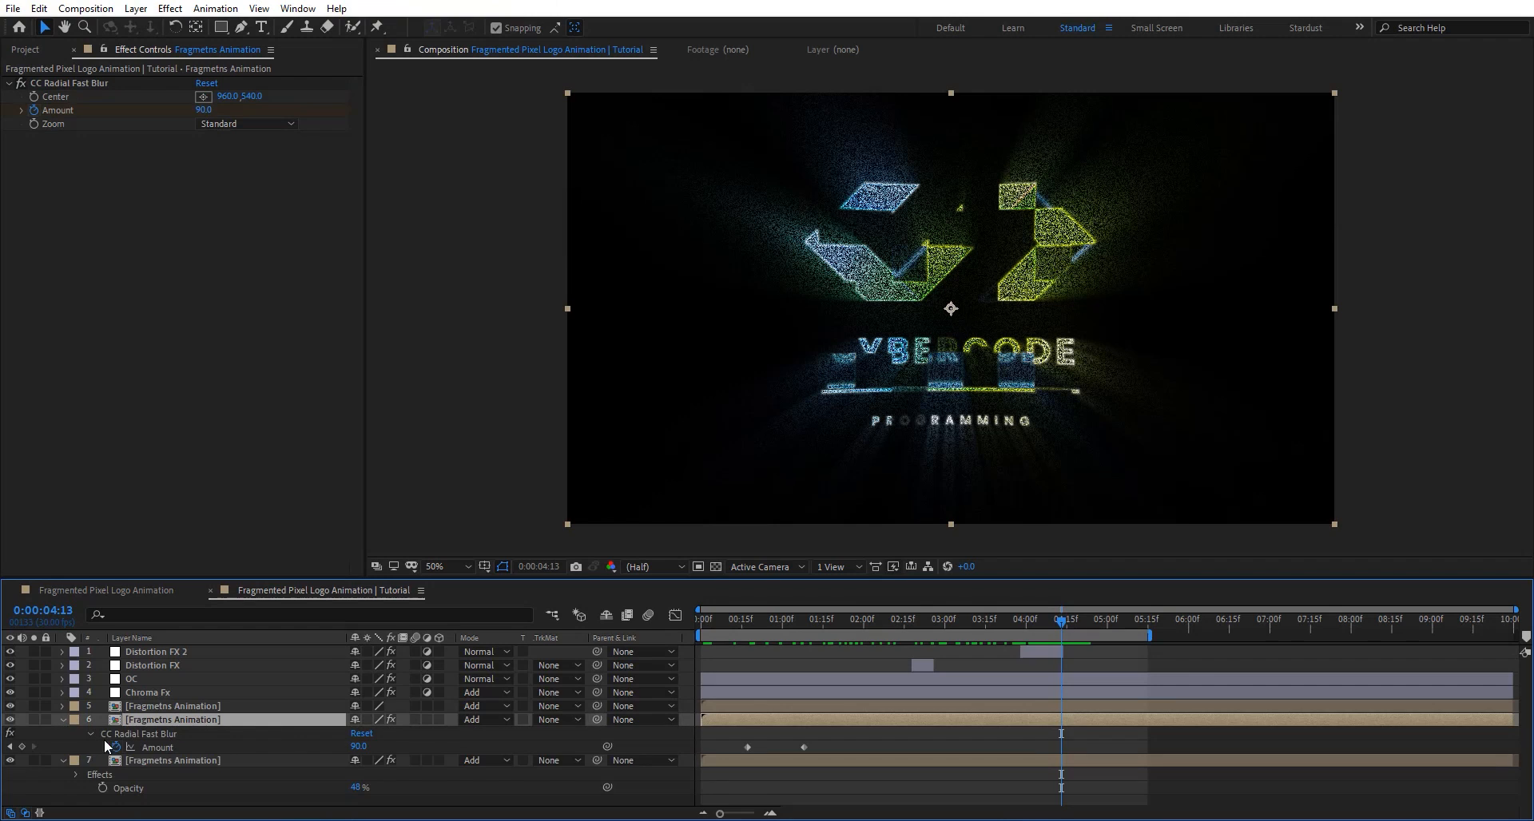
left_click(21, 746)
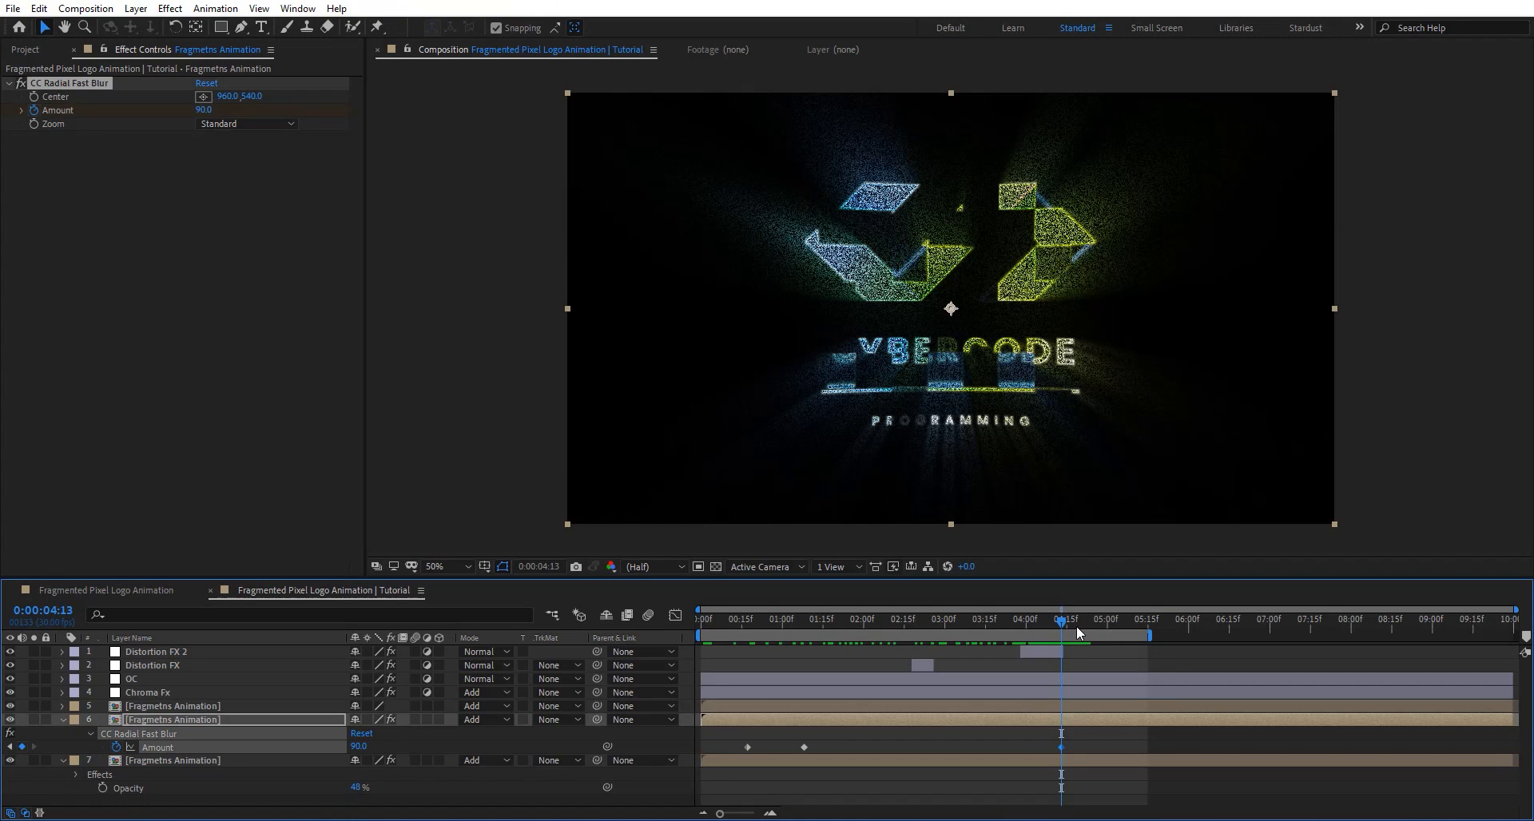
left_click_drag(1076, 631, 1107, 623)
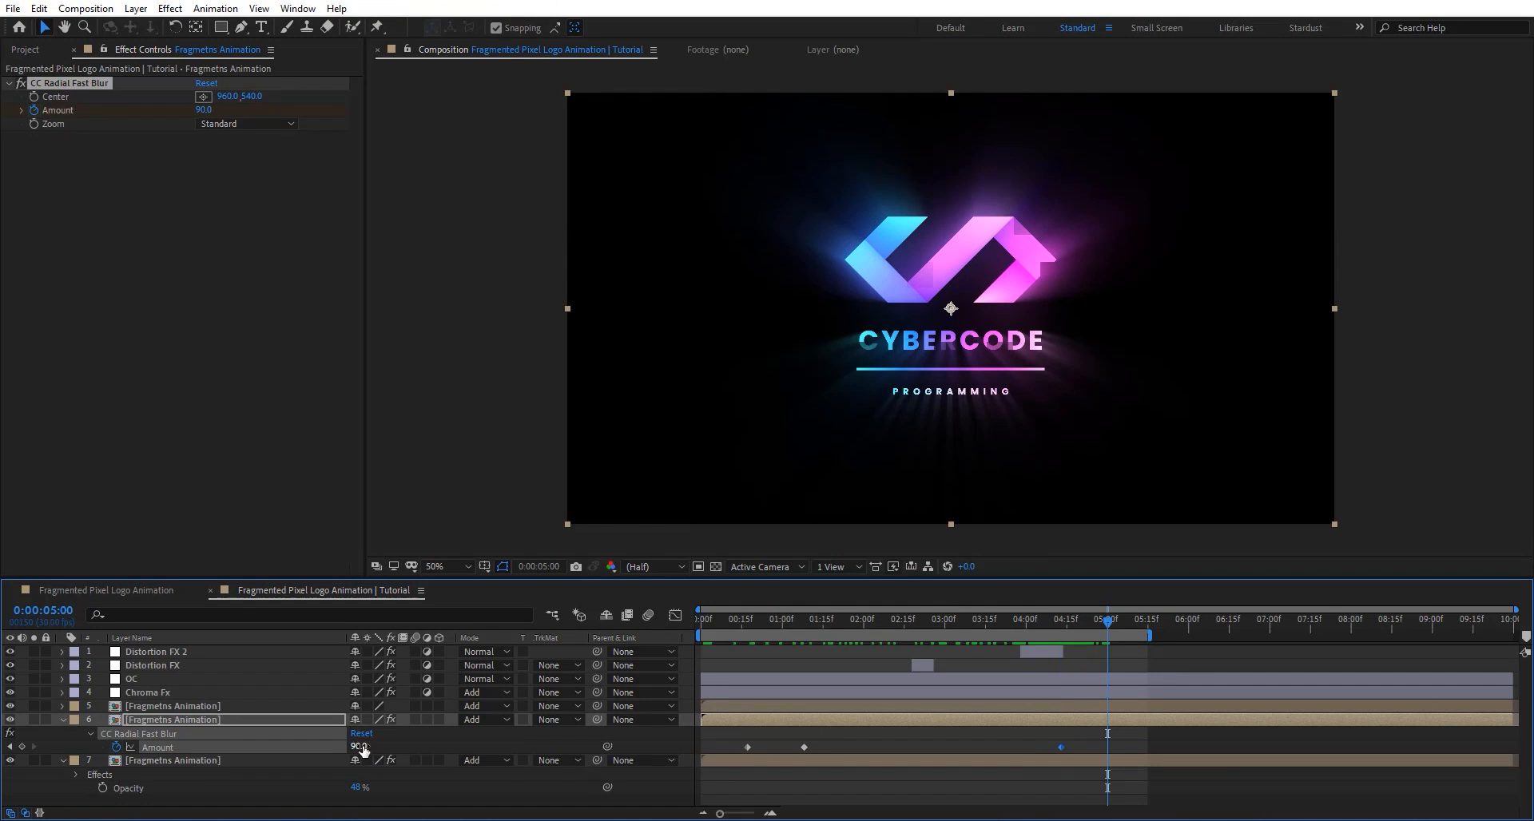
key("Return")
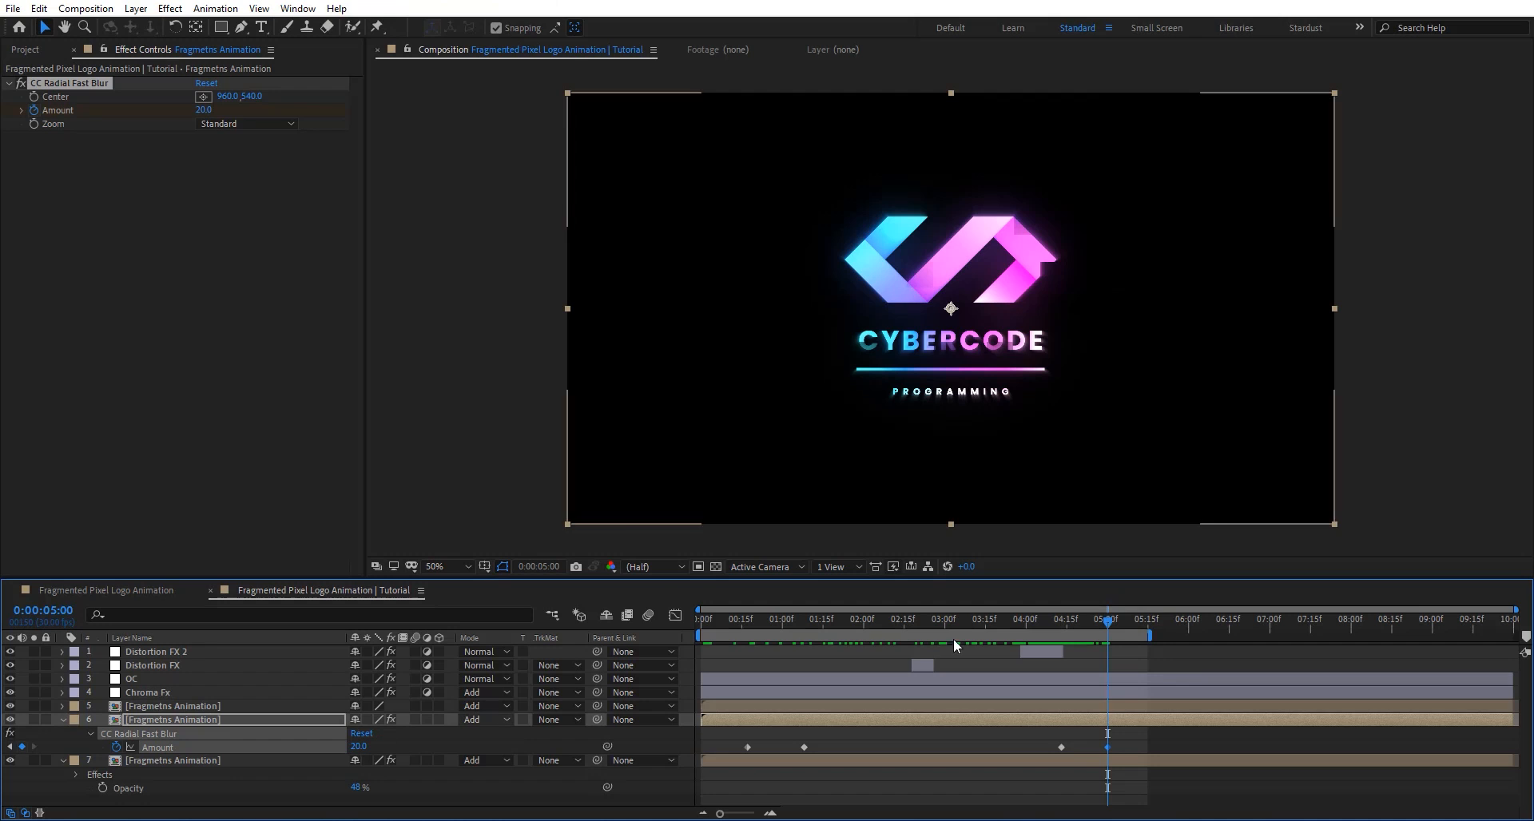
Set the Transform Scale of Distortion FX 2 to 100 at 0:00:04:09 and preview the animation from the start.
left_click_drag(1114, 620, 820, 635)
left_click(919, 649)
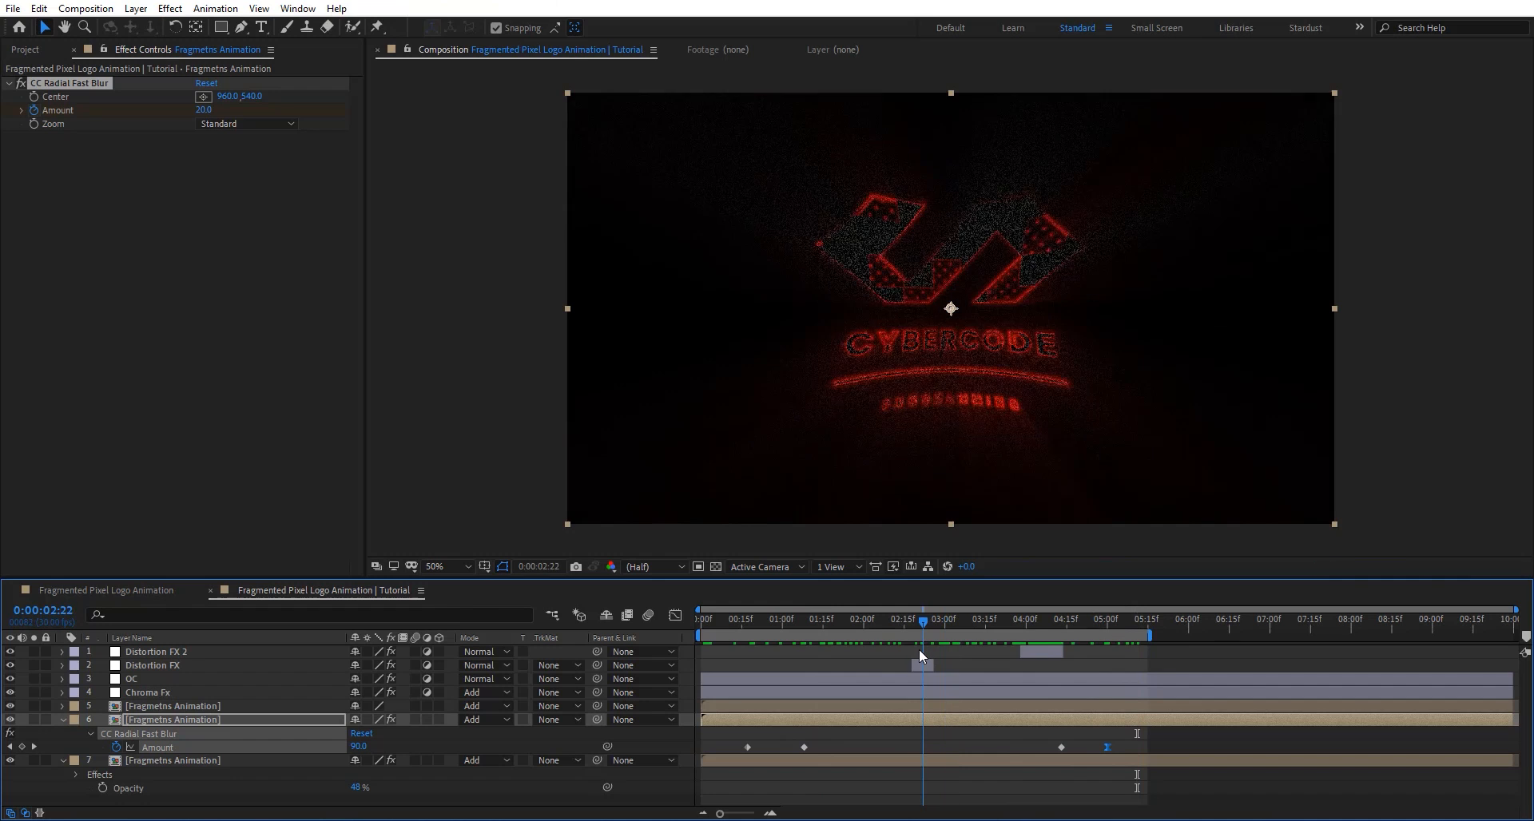
left_click_drag(919, 648, 1050, 647)
left_click(1050, 649)
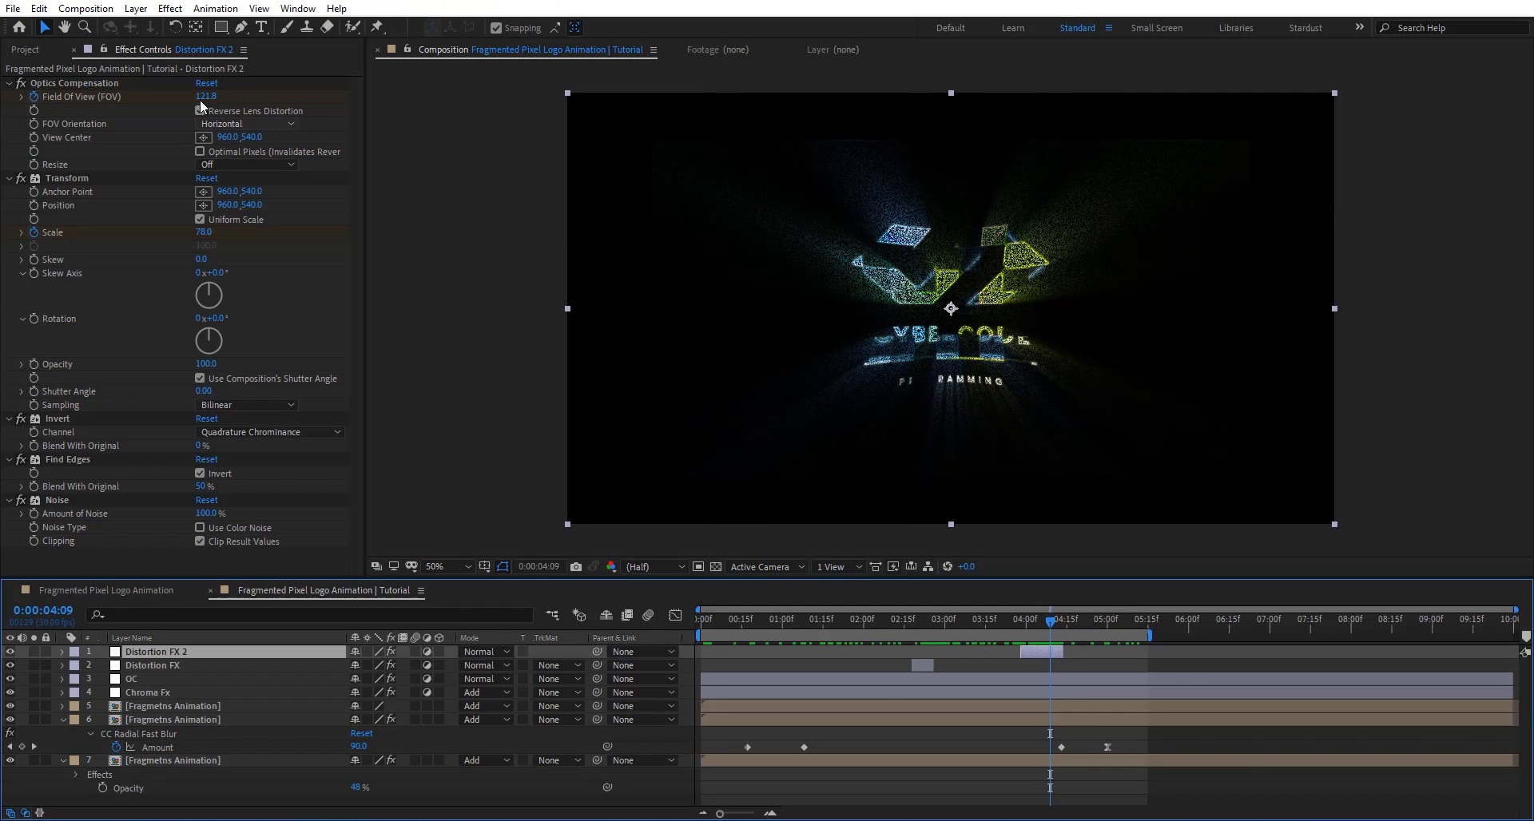
left_click(204, 232)
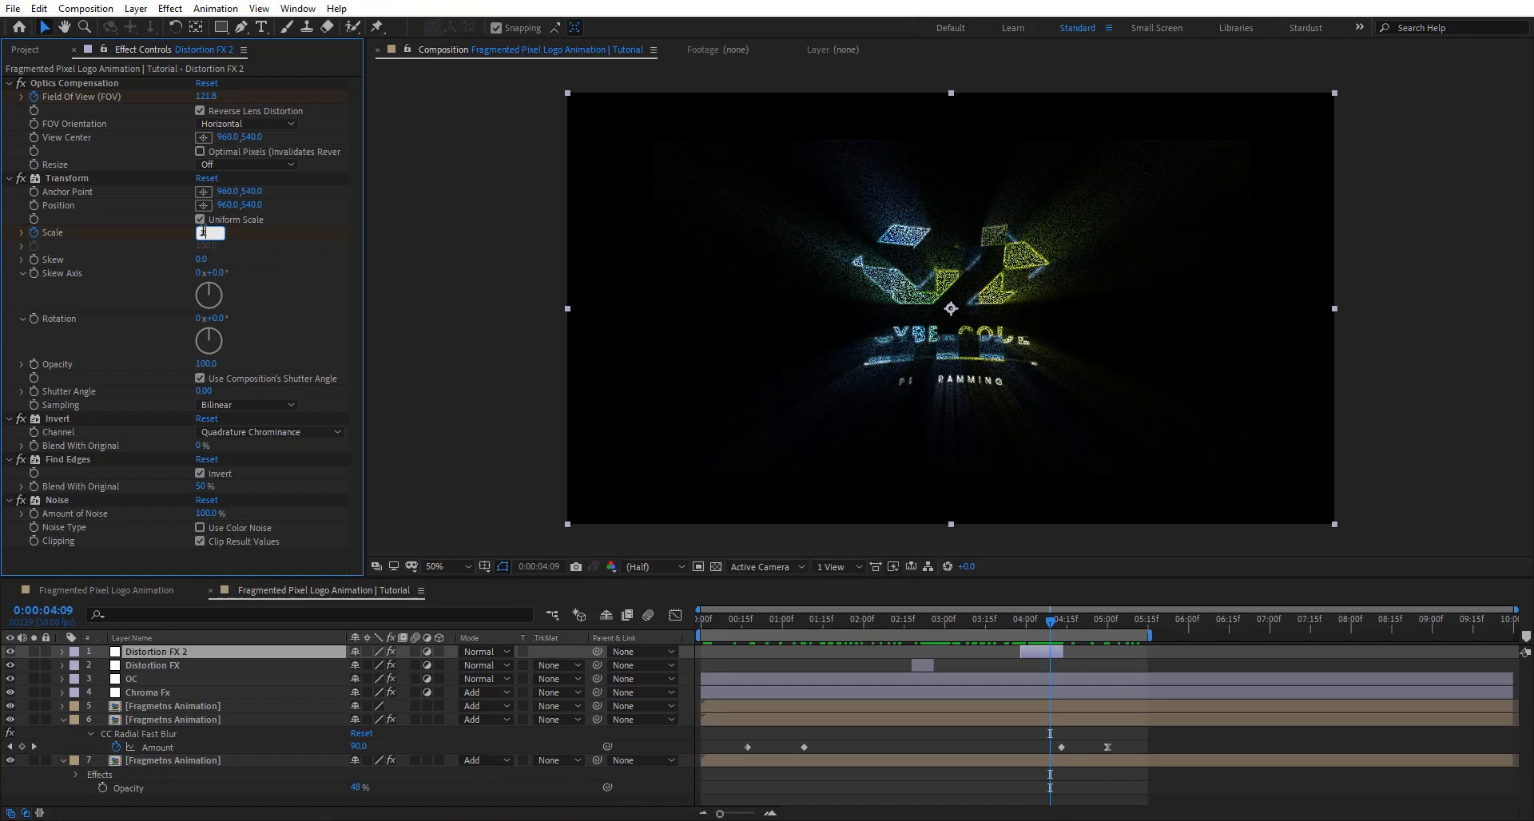
type("100")
key("Return")
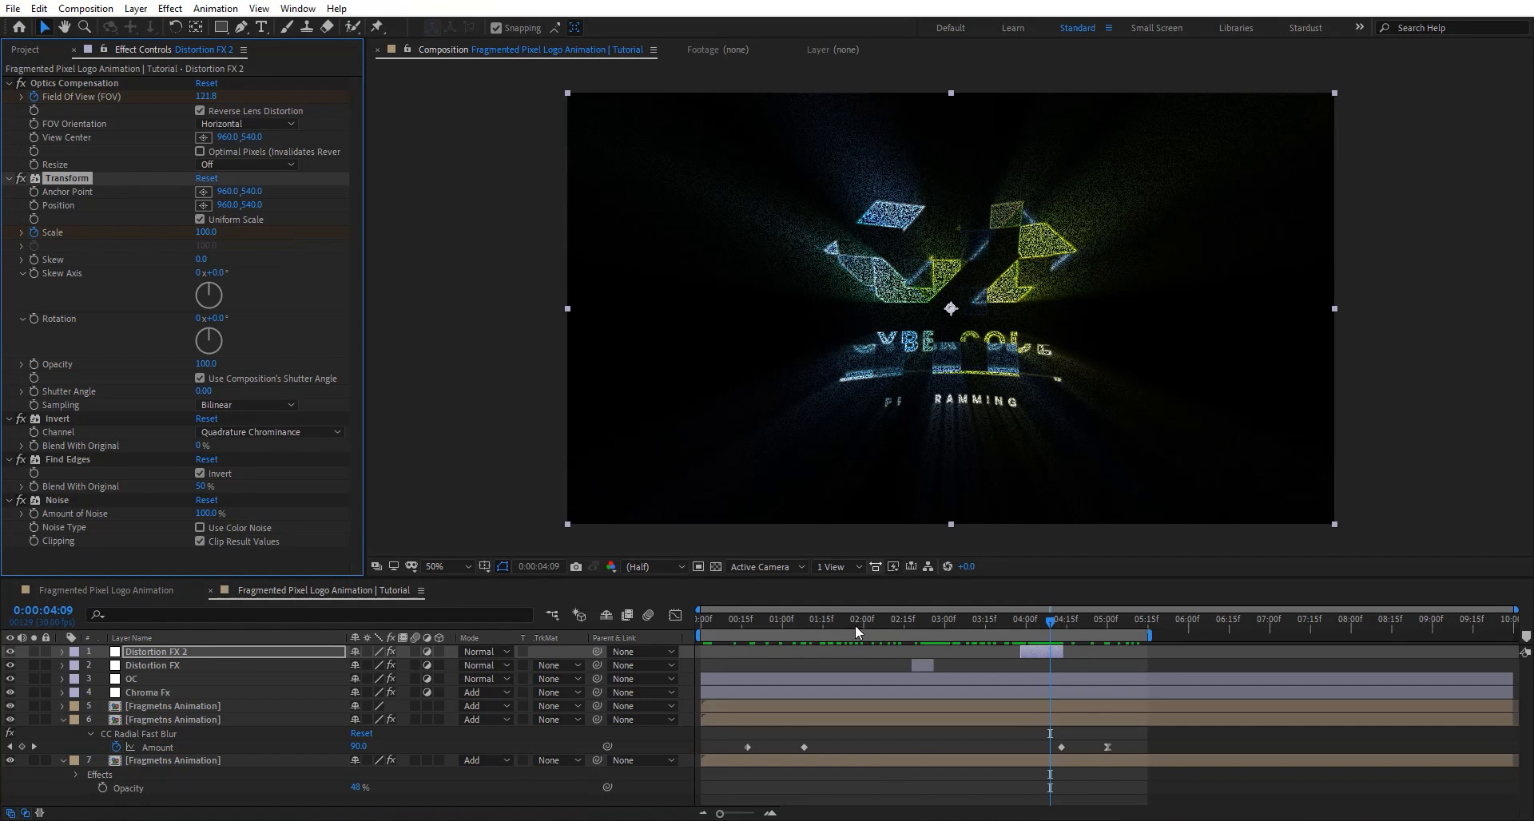
left_click_drag(717, 623, 646, 625)
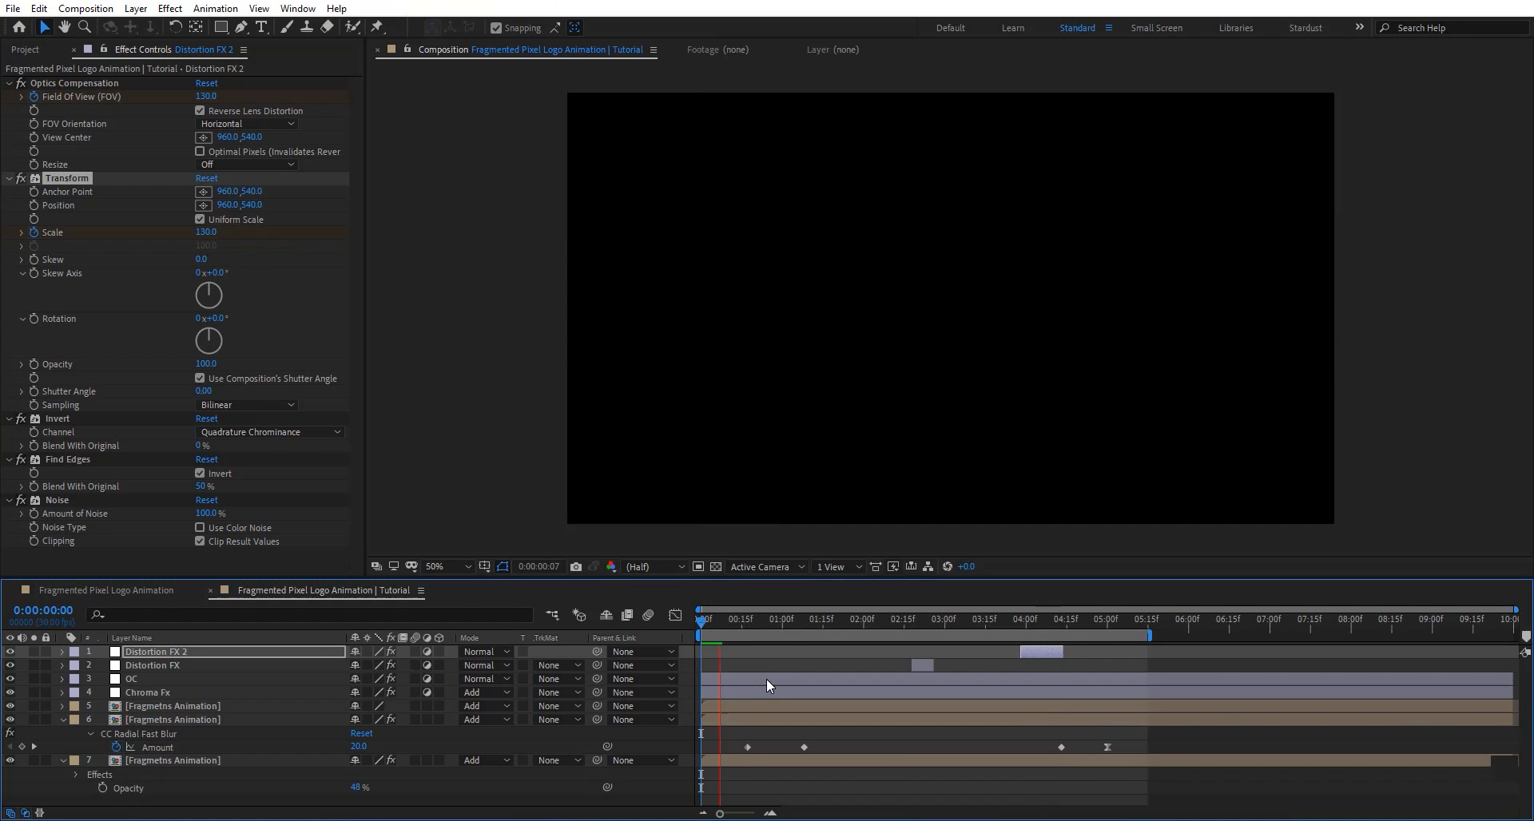
key("space")
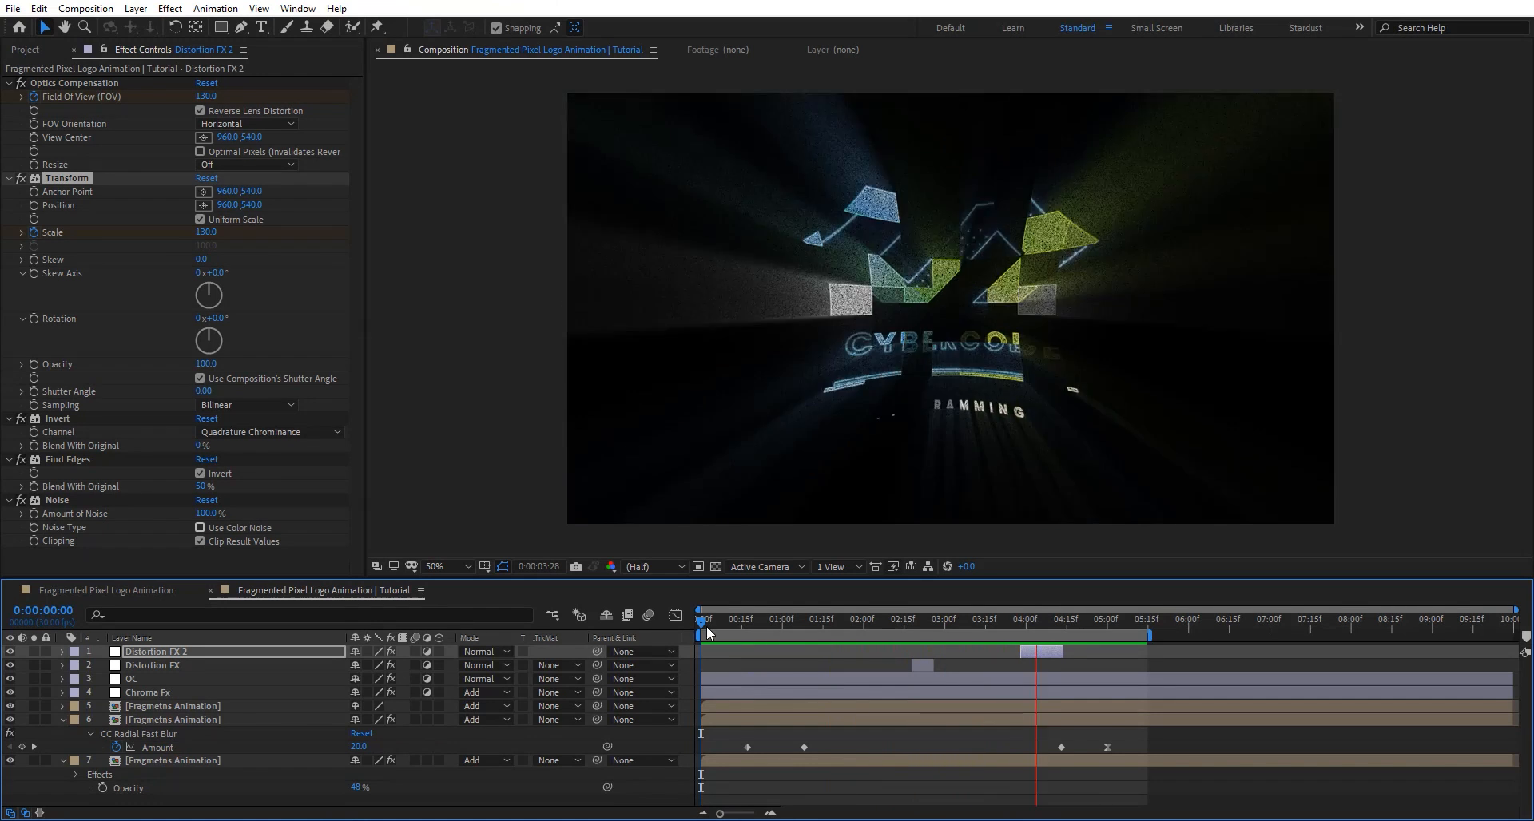
Pre-compose all seven layers into a new composition named Logo Animation.
left_click(270, 756, "shift")
key("ctrl+shift+c")
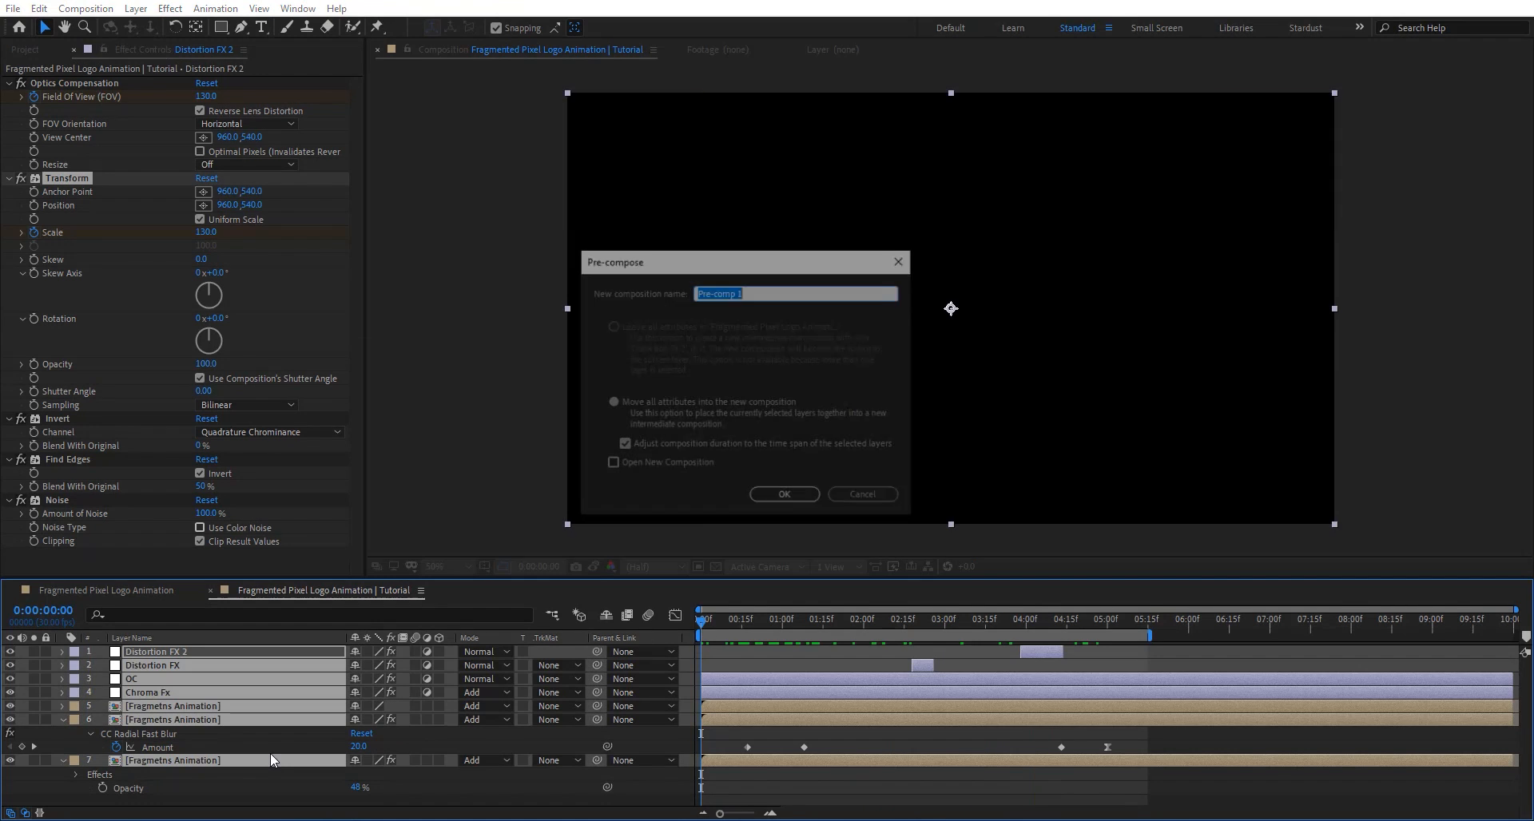
type("Logo Animation")
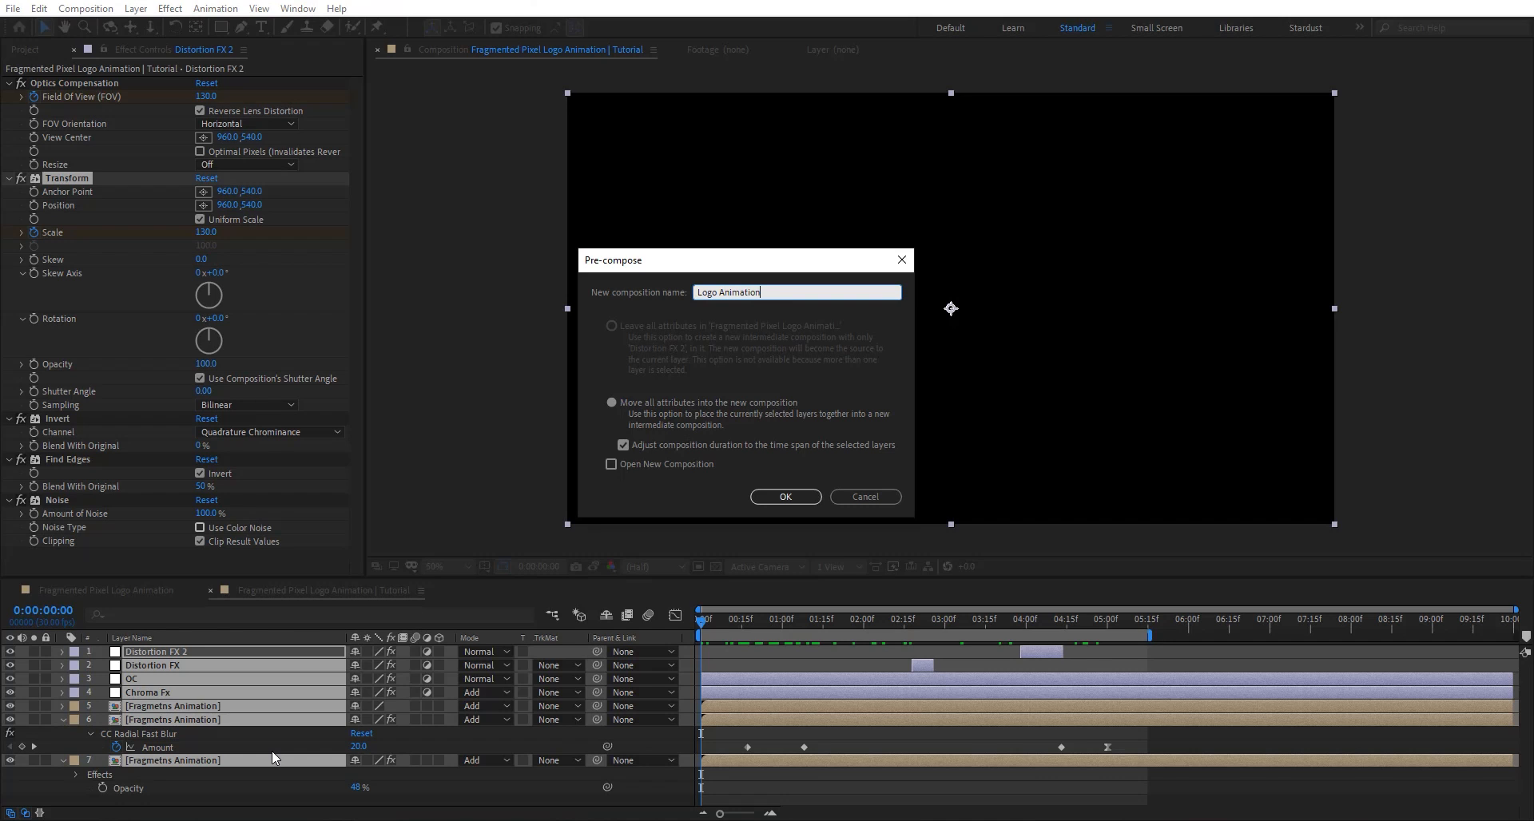
key("Return")
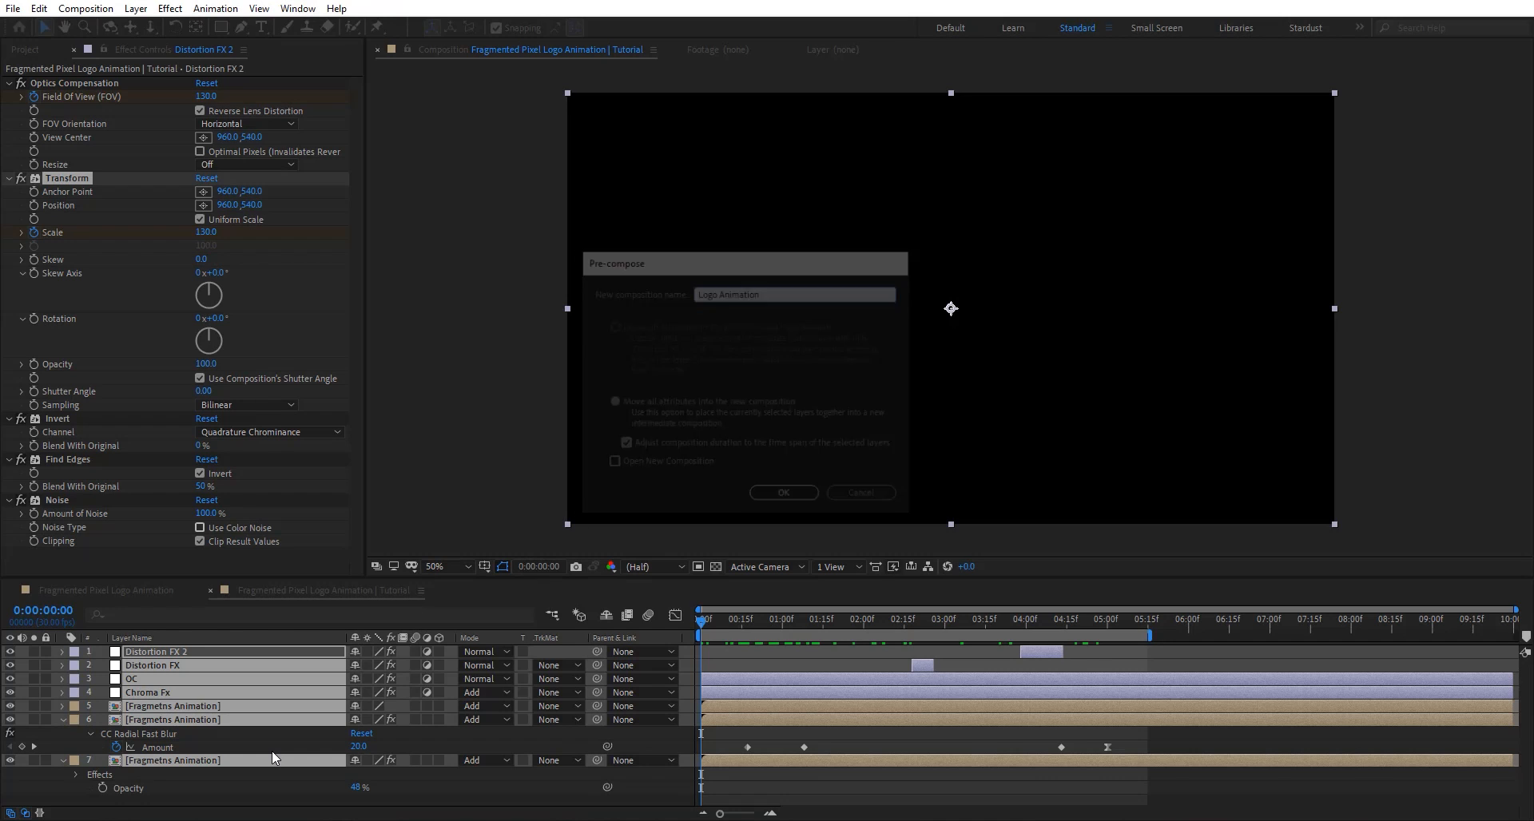
Copy the CC and BG layers from Fragmented Pixel Logo Animation into the Tutorial composition, place BG below Logo Animation and hide CC.
left_click(152, 584)
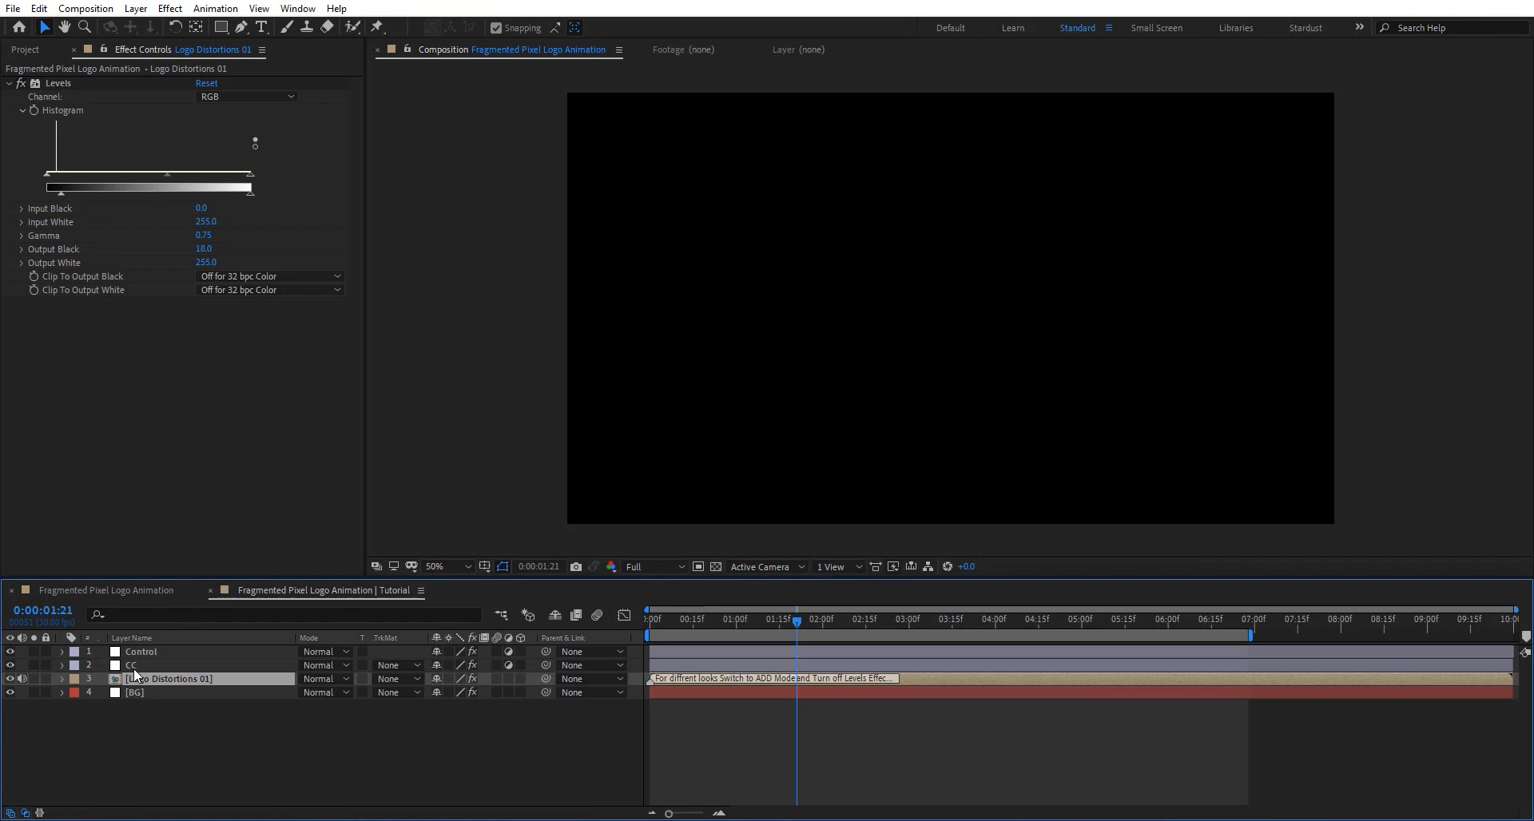
left_click(154, 663, "ctrl")
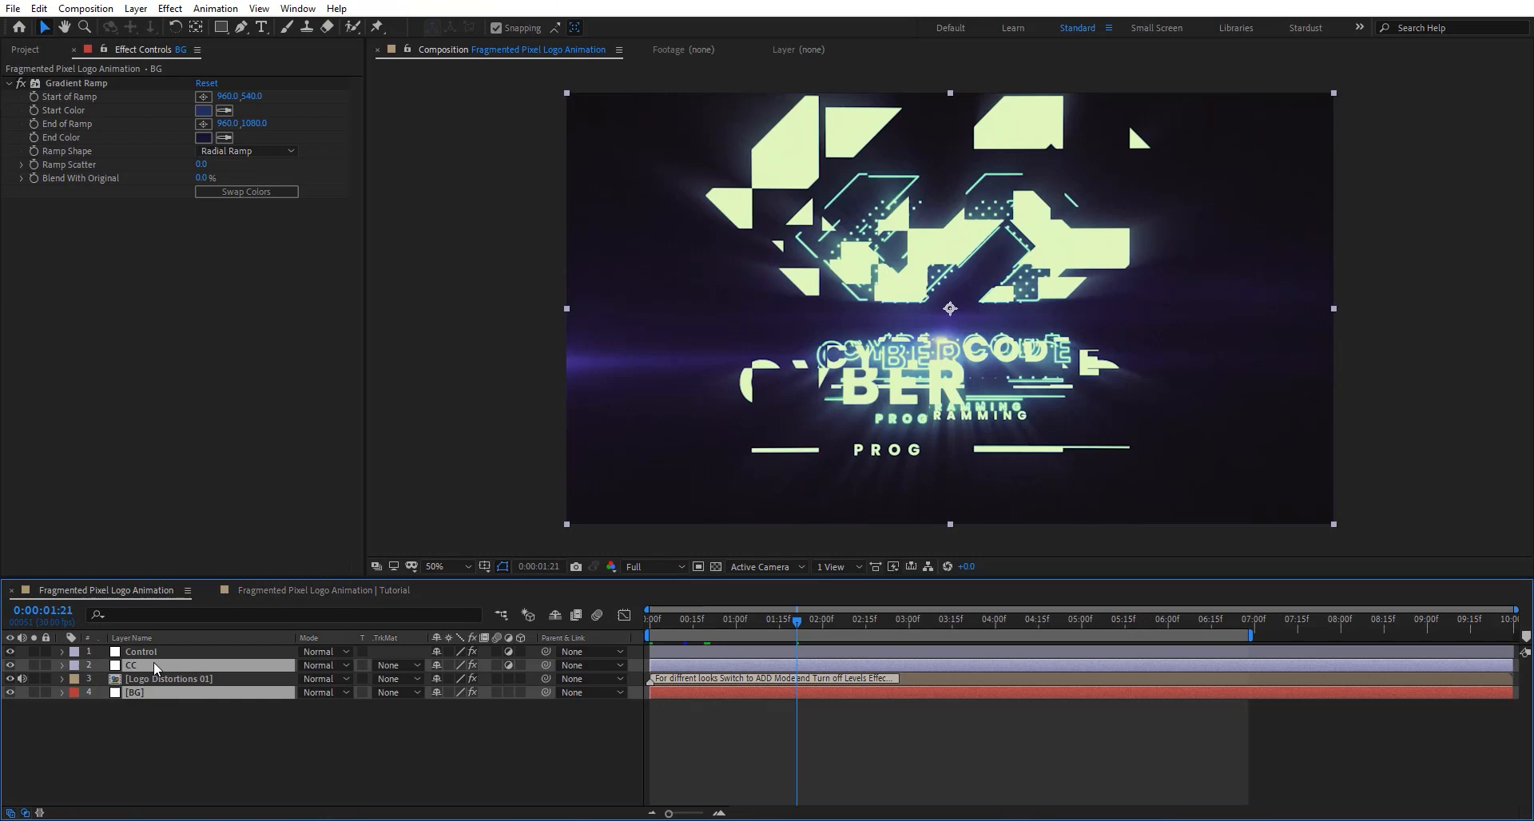
left_click(301, 589)
key("ctrl+v")
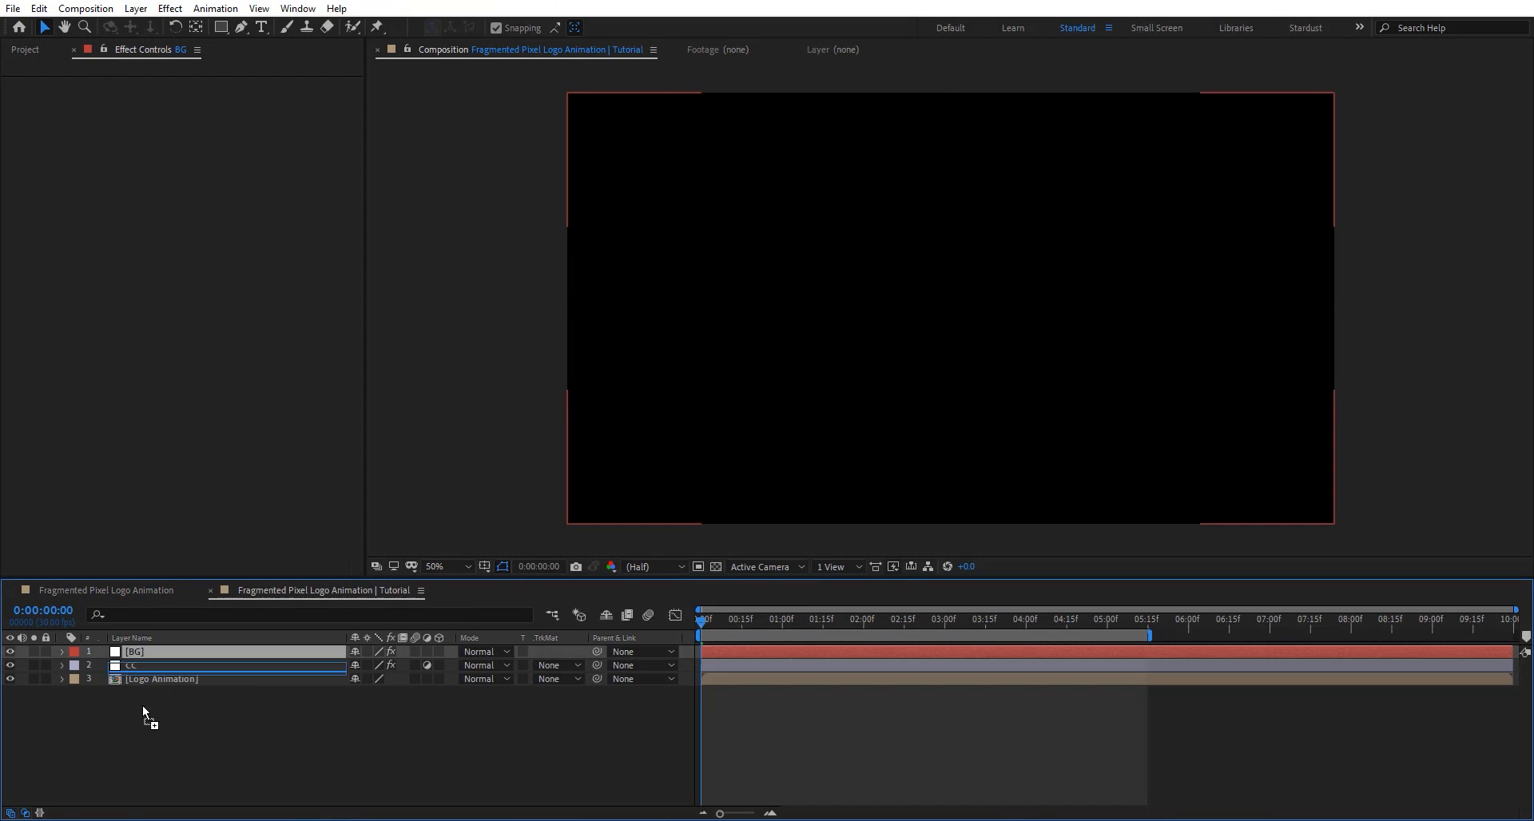
left_click_drag(142, 706, 148, 692)
left_click(10, 652)
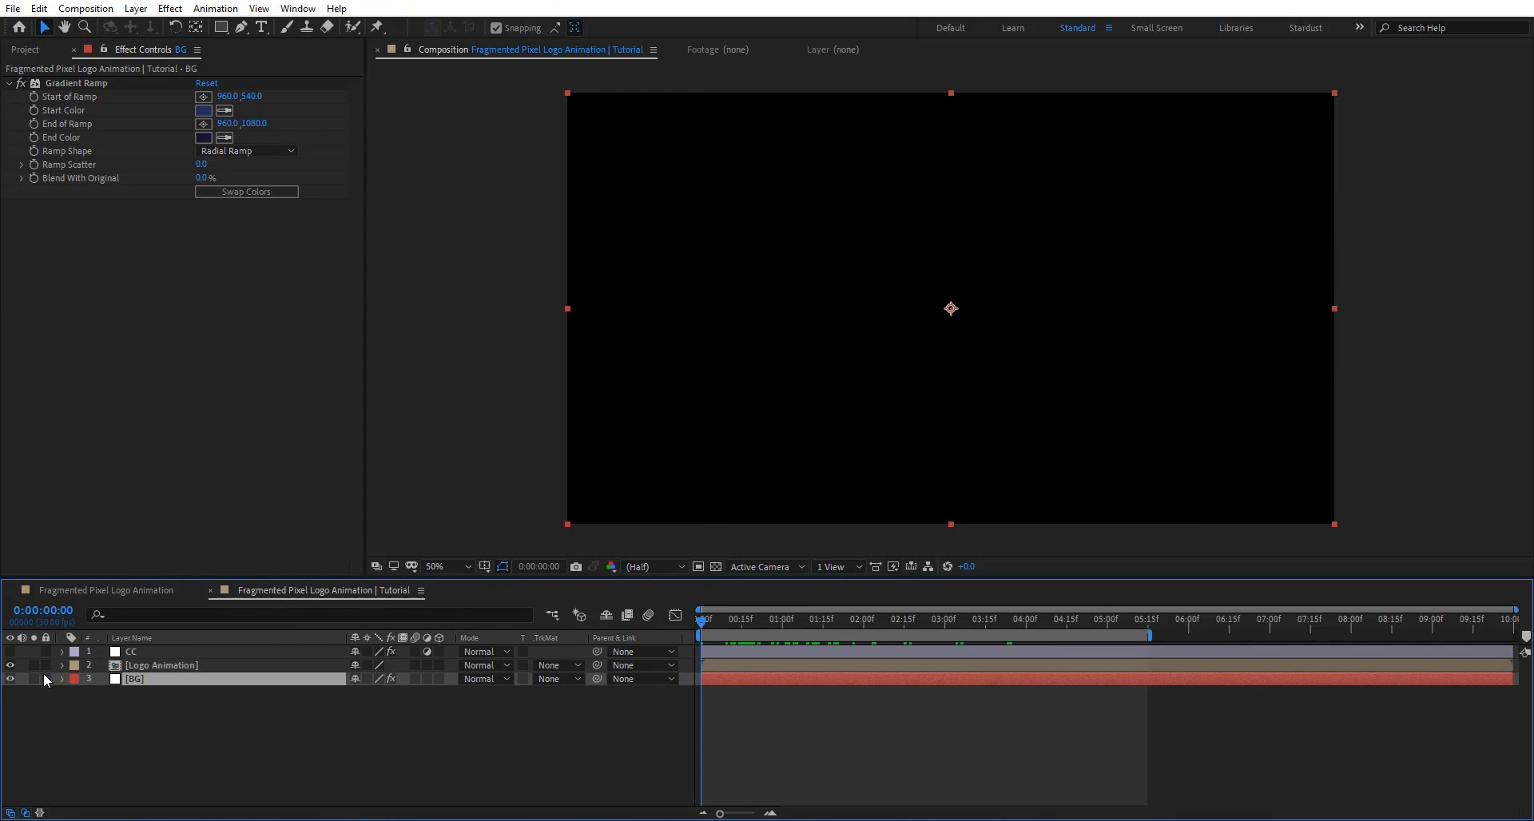
Inspect the BG opacity keyframes and check Logo Animation over the background at 0:00:02:07 and 0:00:01:05.
left_click_drag(716, 621, 882, 620)
left_click(708, 621)
left_click(10, 665)
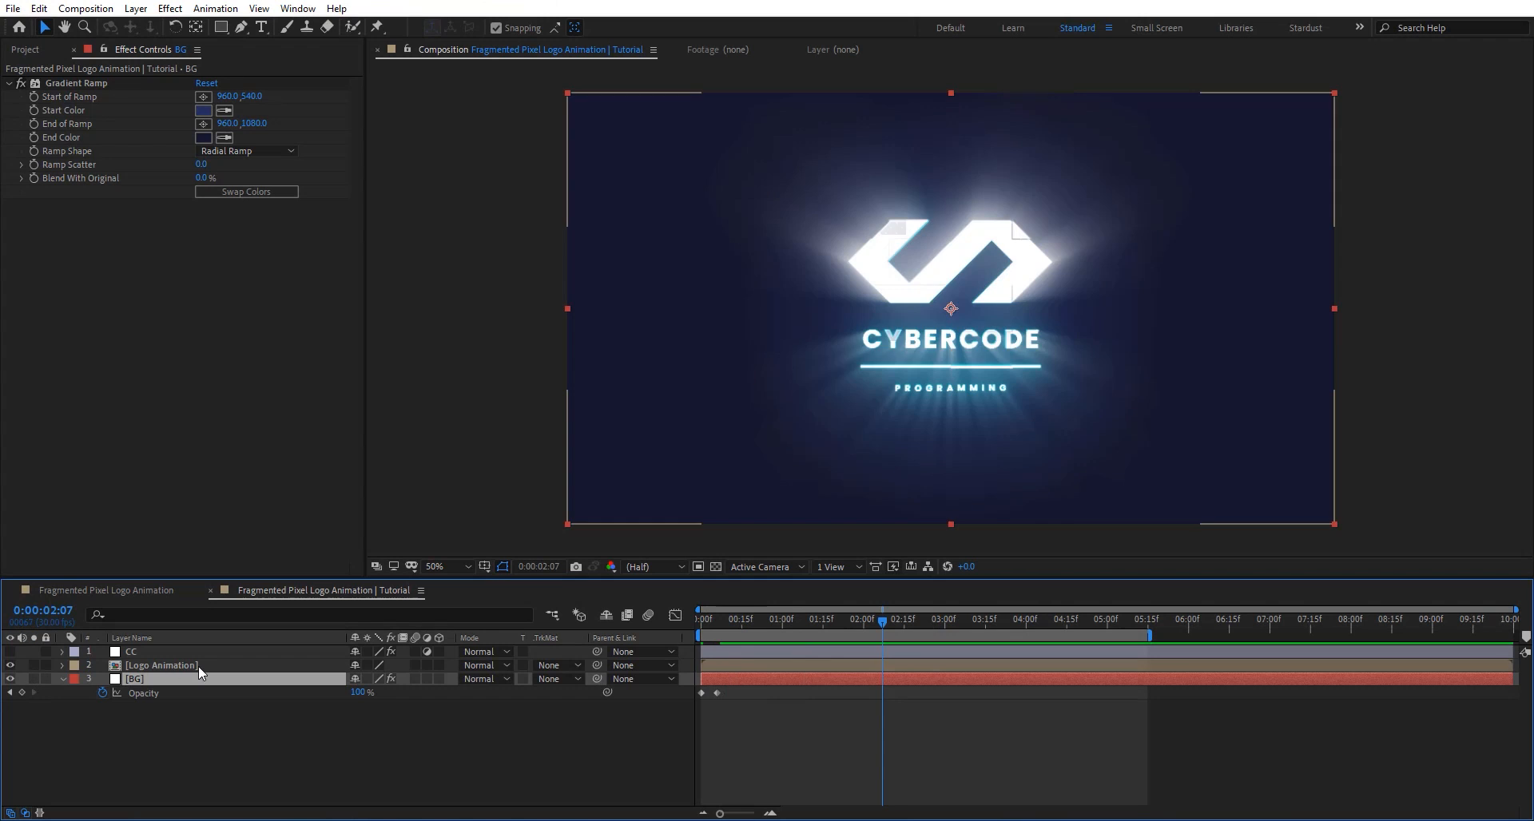
left_click(199, 666)
left_click_drag(886, 622, 796, 621)
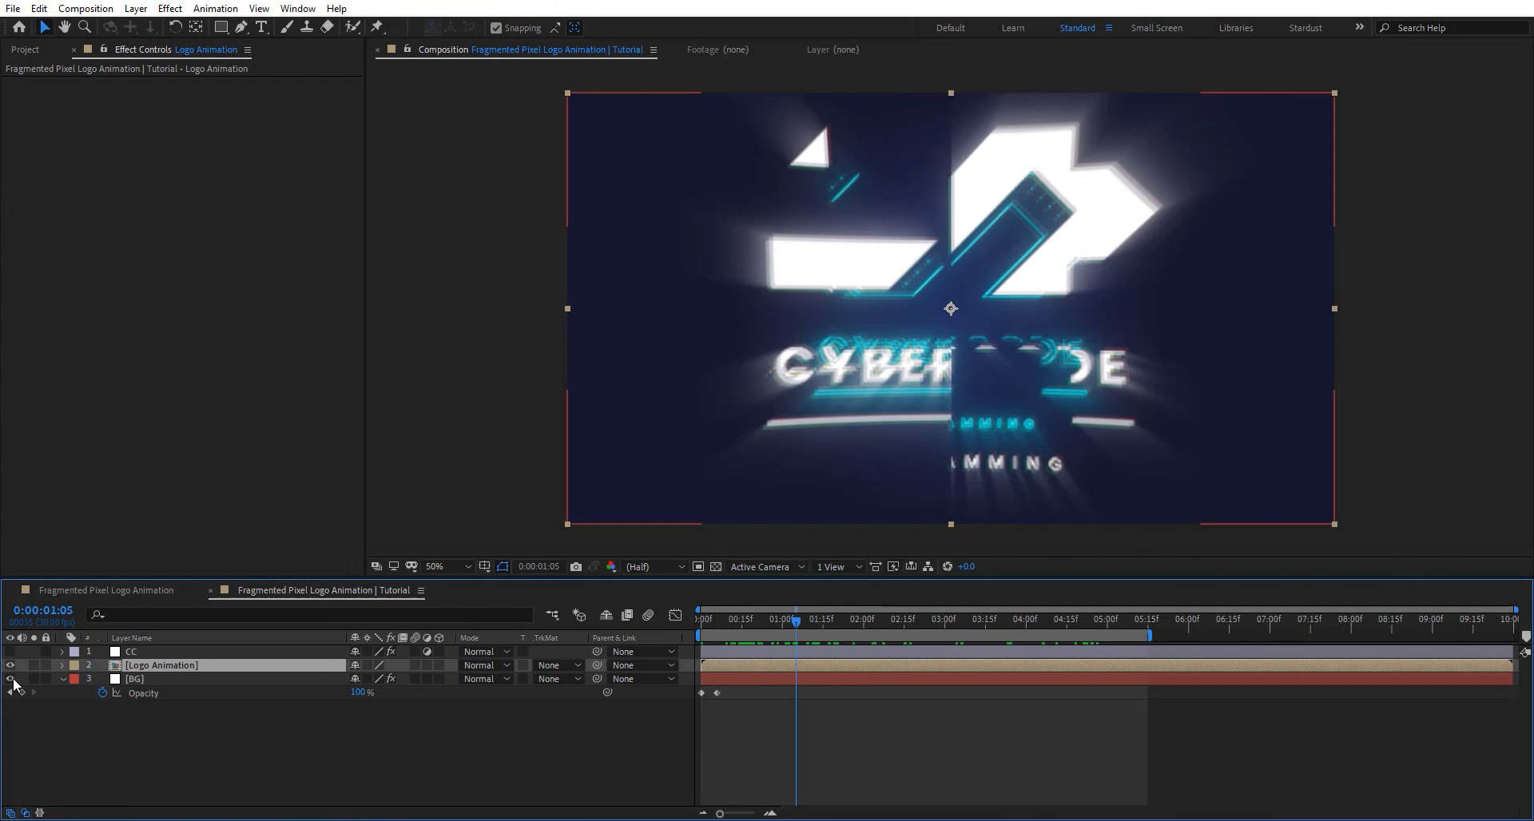
Compare Logo Animation with and without the BG layer, including over the transparency grid, and leave BG visible.
left_click(11, 679)
left_click(11, 679)
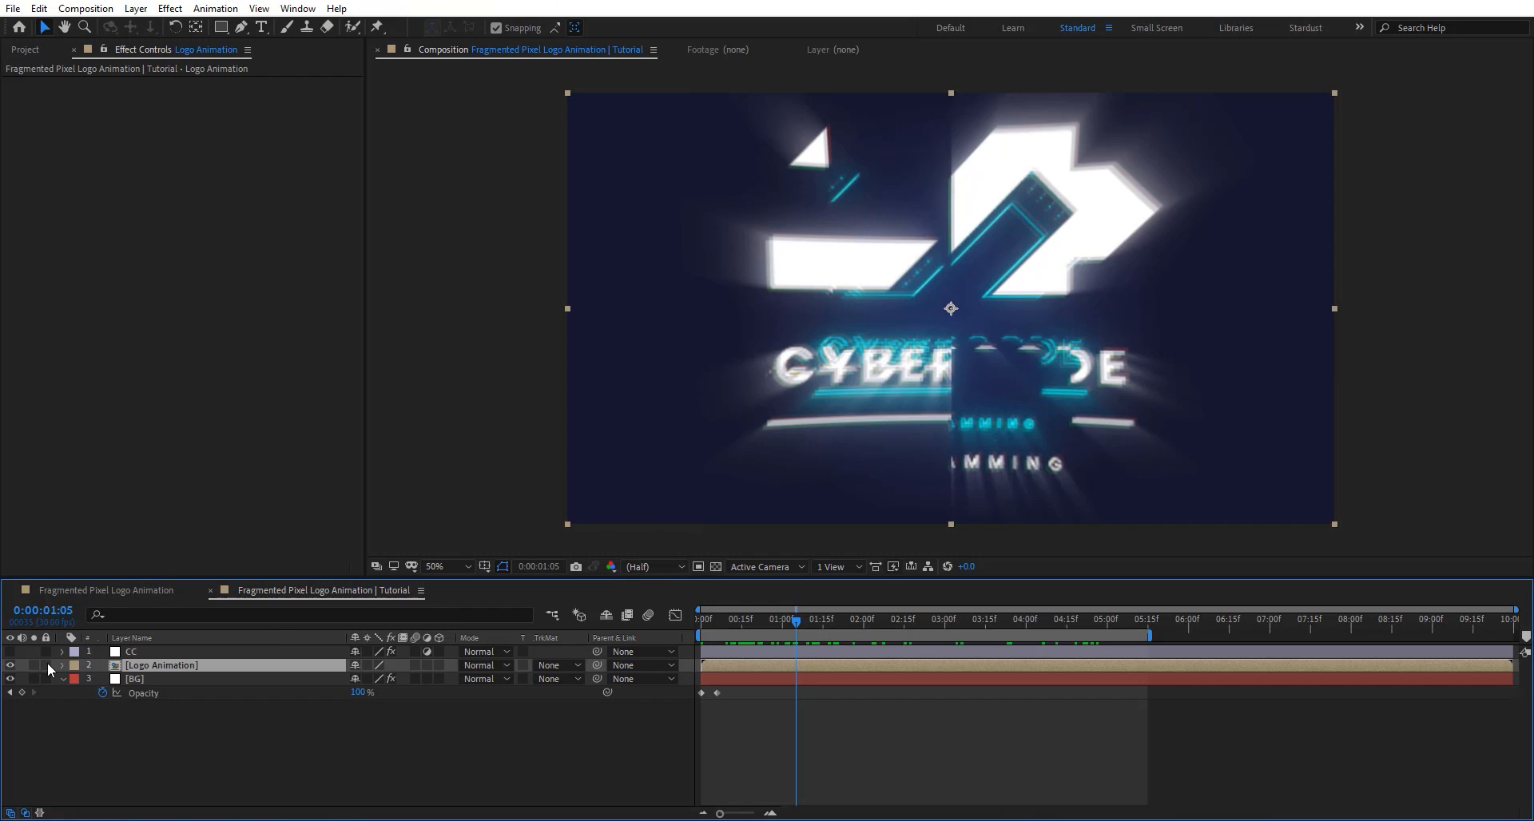
left_click(10, 679)
left_click(715, 567)
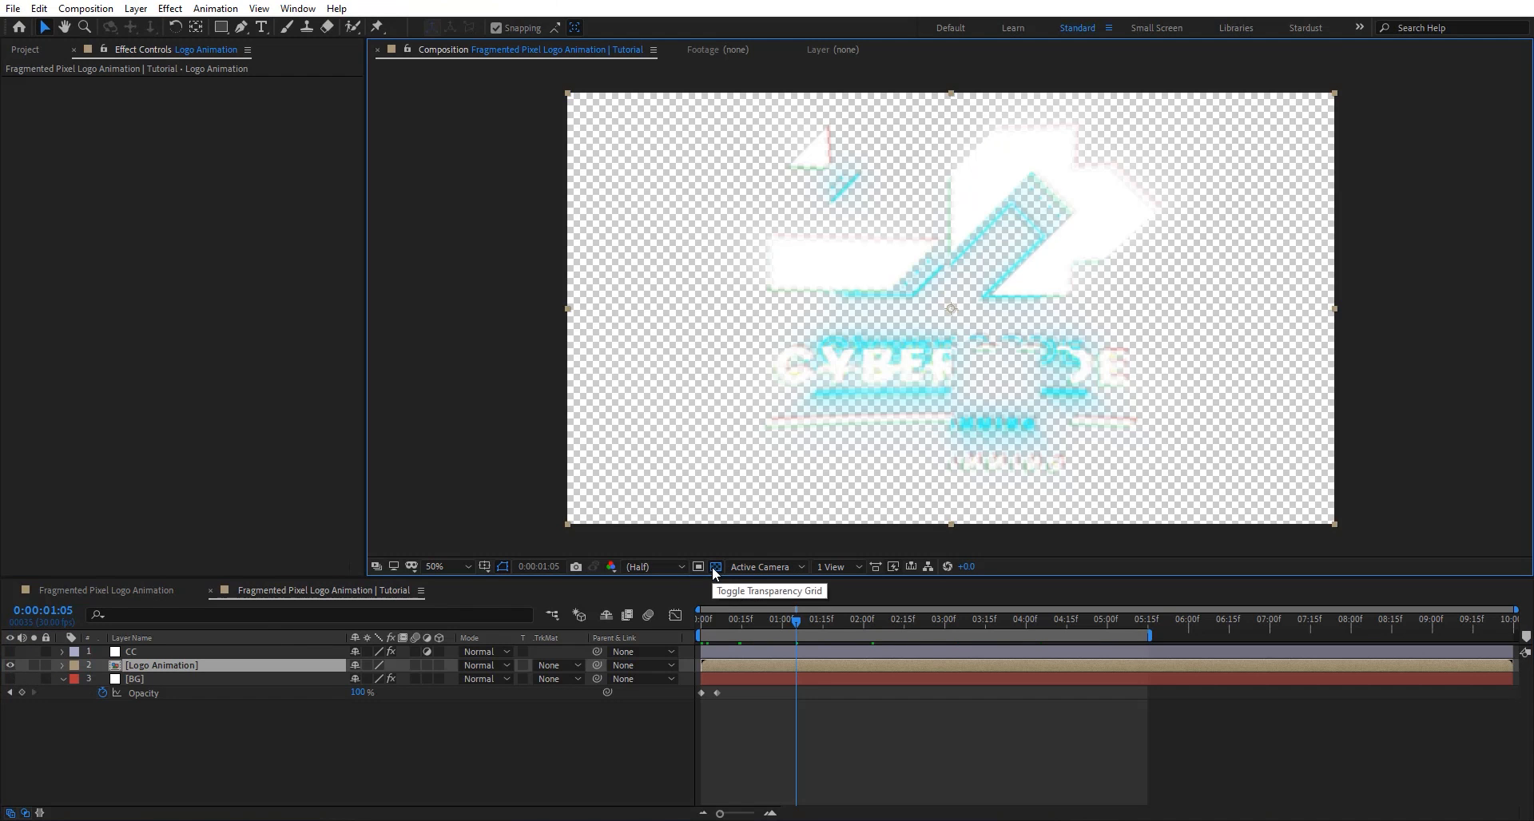
left_click(716, 568)
left_click(10, 679)
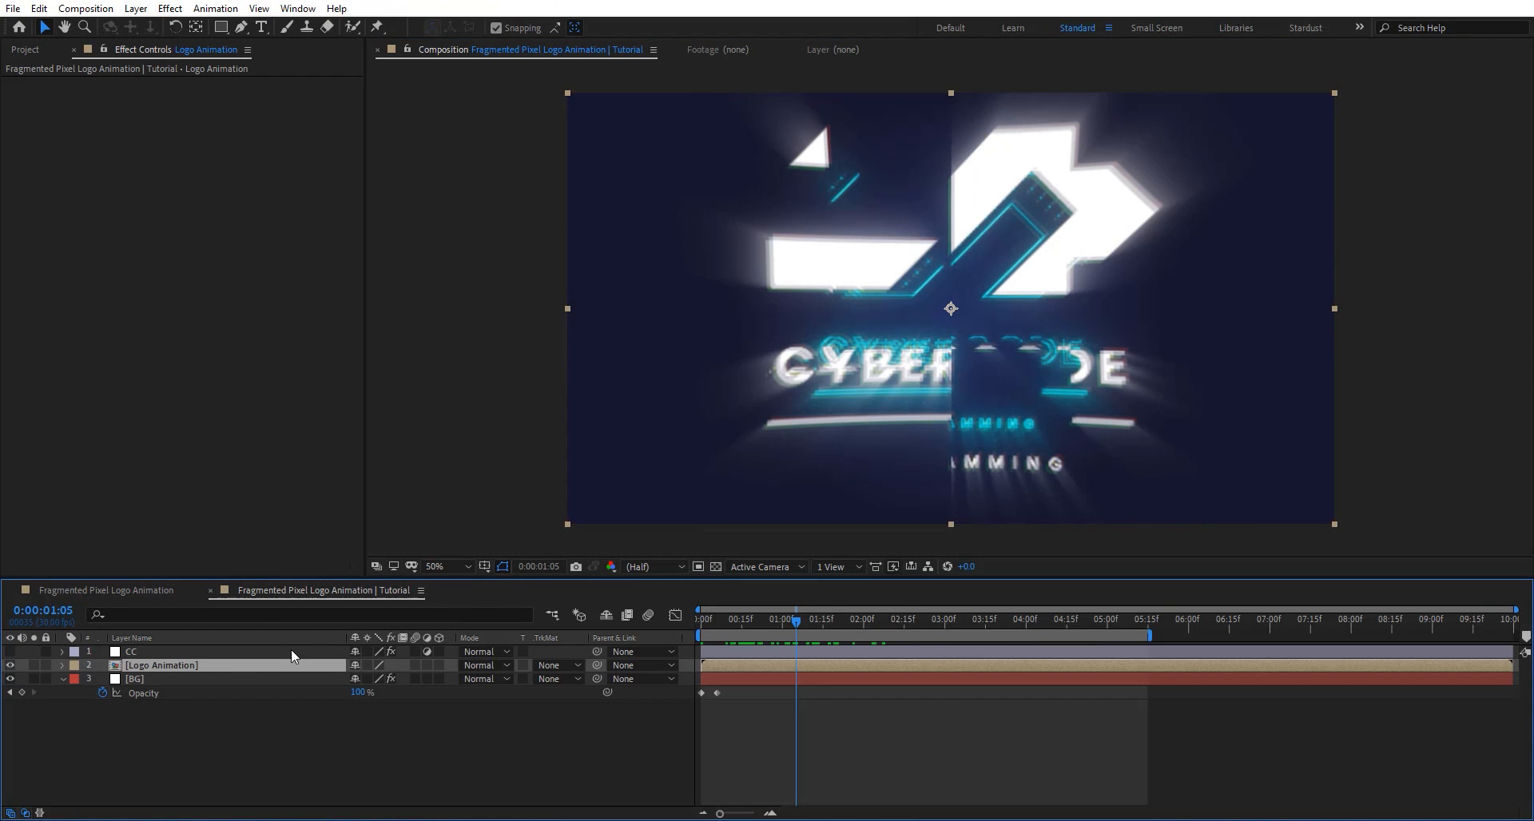
Turn on the CC layer's visibility and check the color-corrected logo at 0:00:02:14.
left_click(175, 651)
left_click(11, 652)
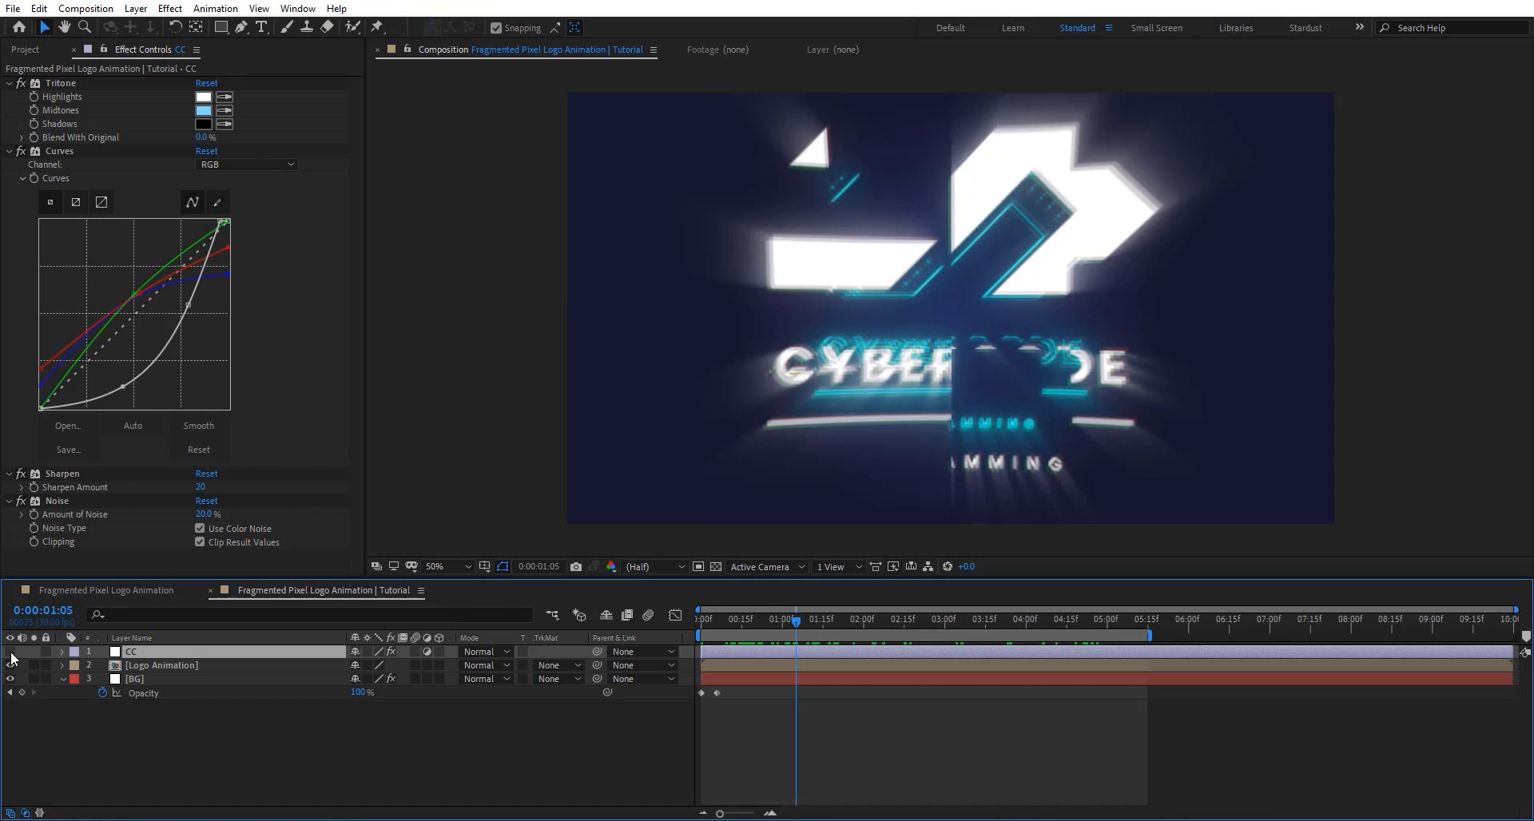
left_click_drag(812, 621, 902, 620)
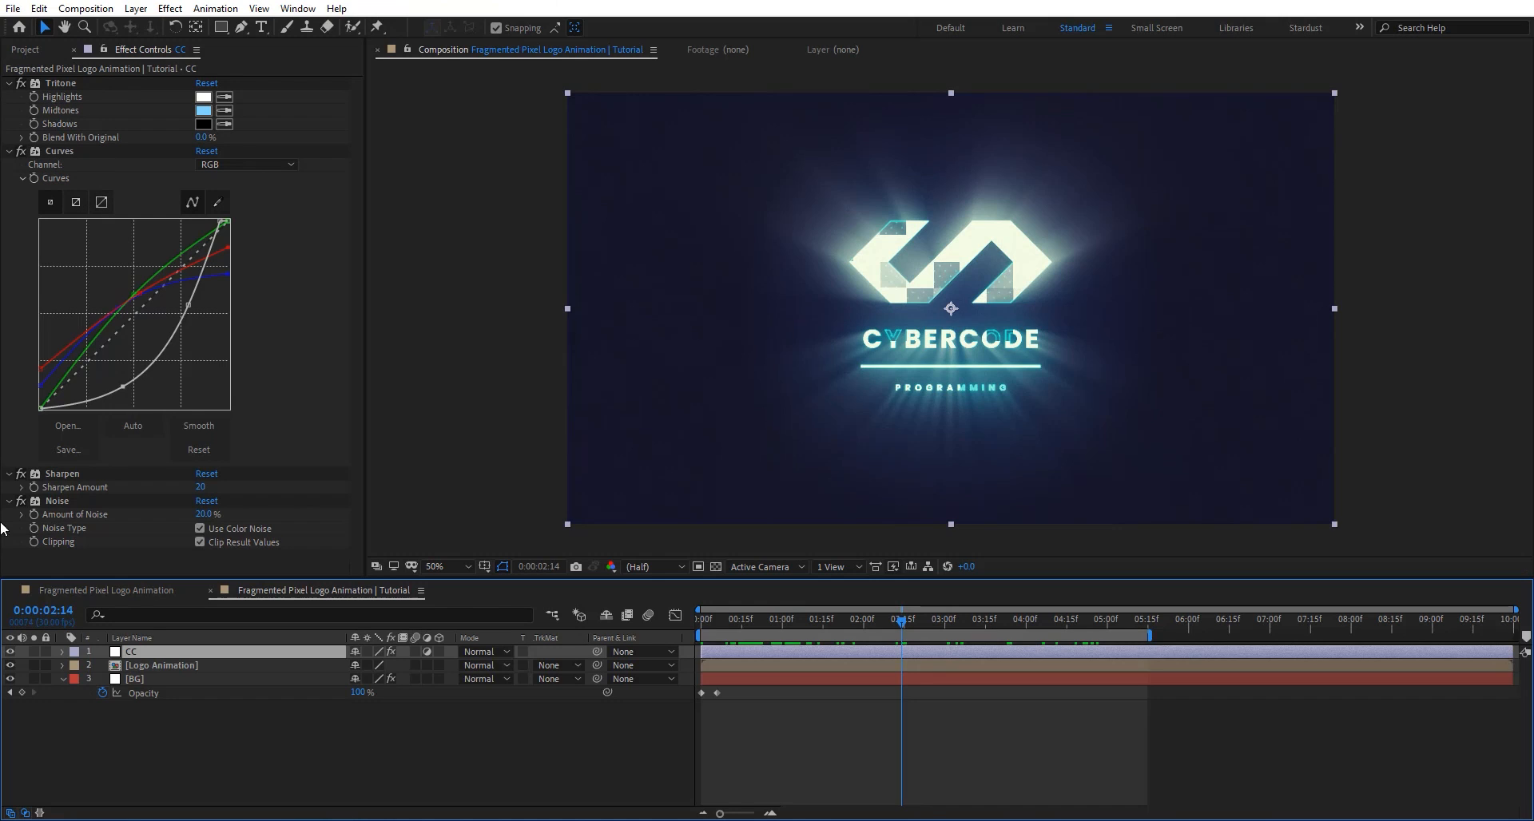
left_click(908, 725)
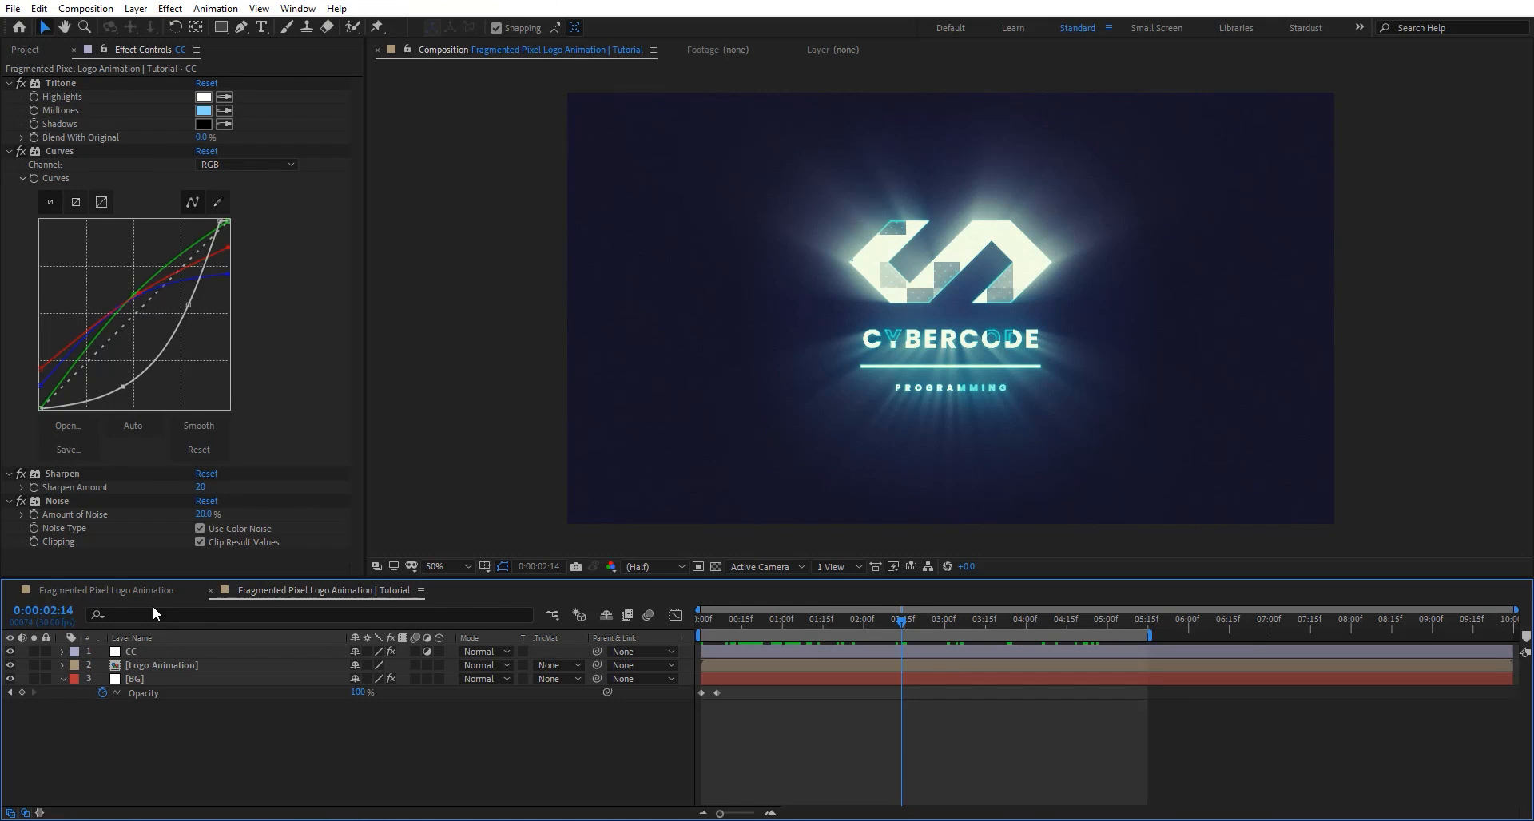
Preview the Fragmented Pixel Logo Animation composition from the start and check the frame at 0:00:01:25.
left_click(106, 590)
left_click_drag(770, 620, 644, 621)
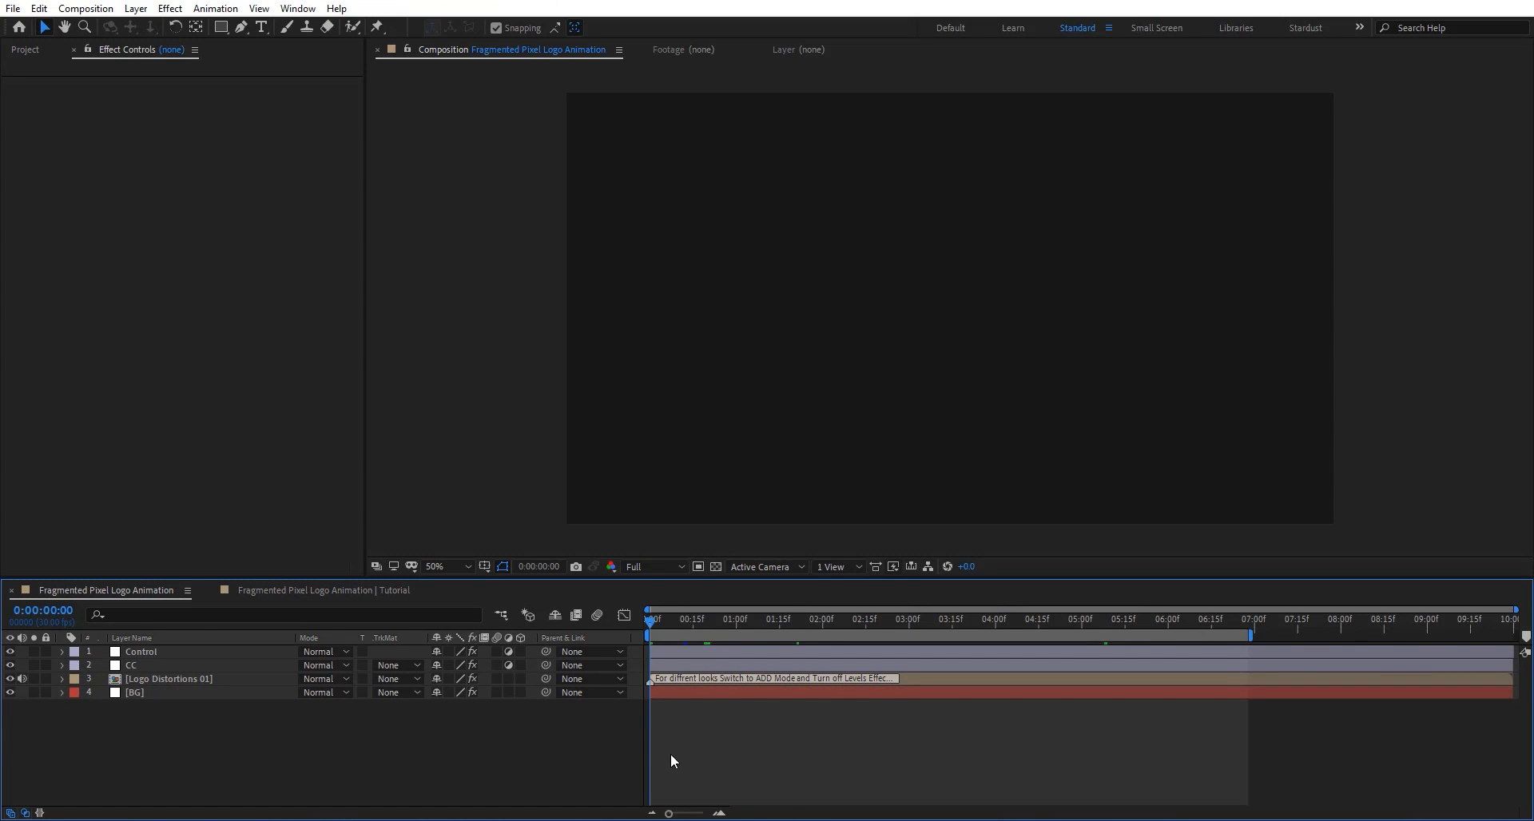
key("space")
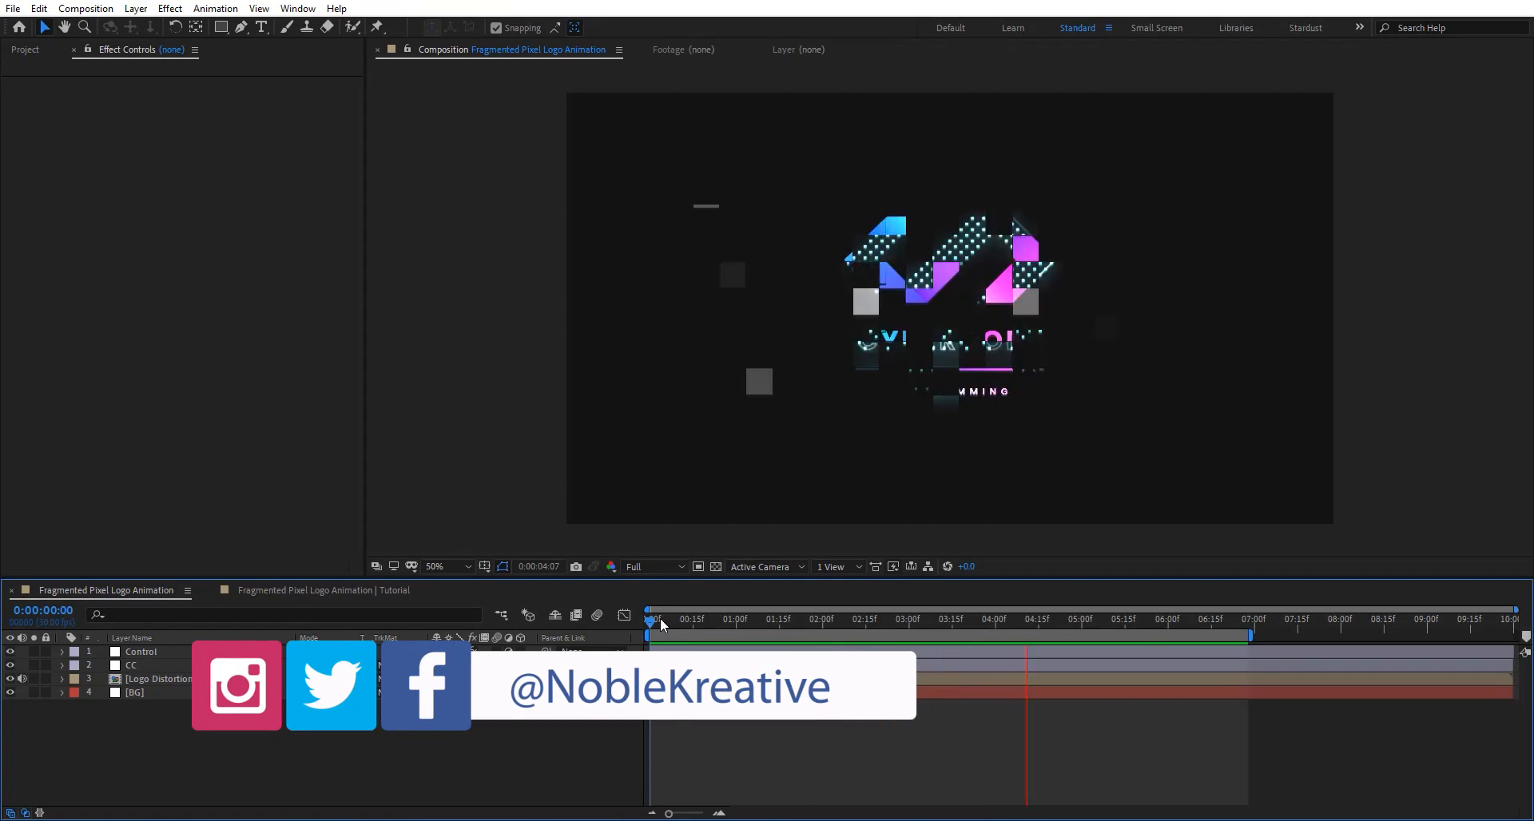
left_click_drag(673, 621, 807, 622)
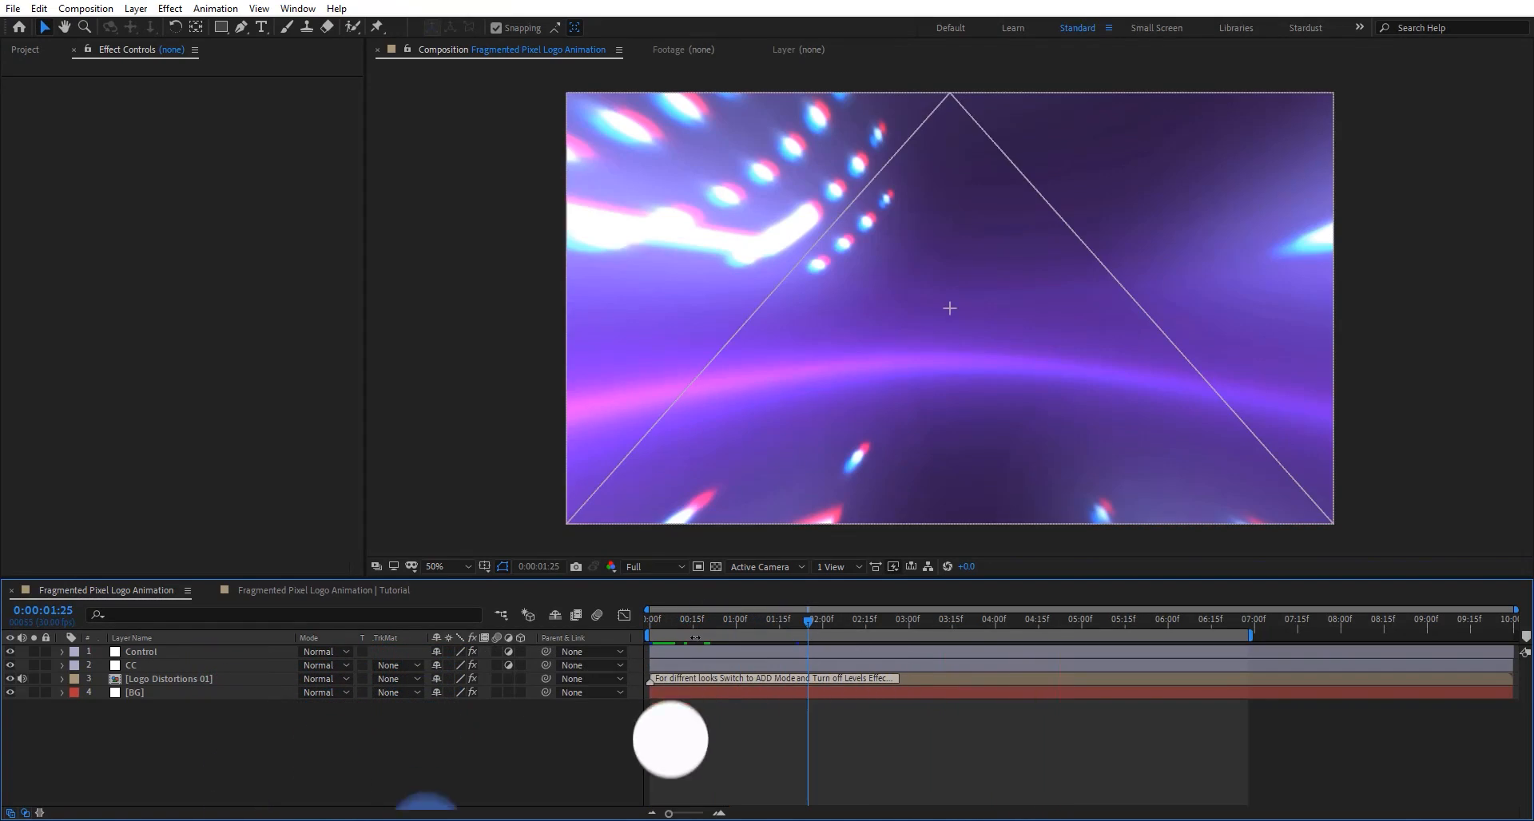
Open the Logo Distortions 01 composition and examine its sound, blur and distortion layers at 0:00:01:07.
double_click(200, 678)
scroll(199, 754, "down", 3)
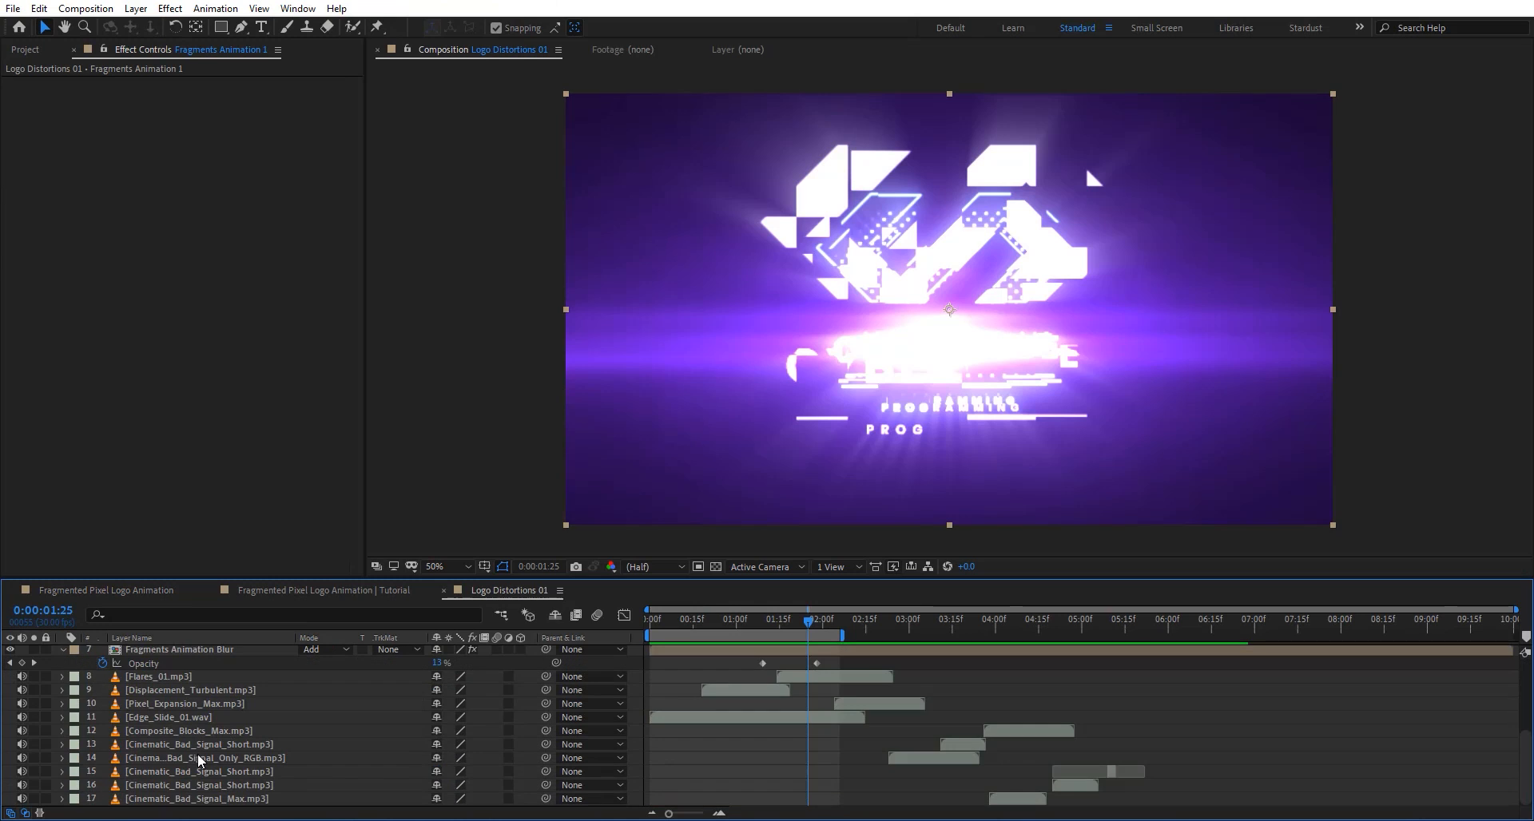
scroll(852, 730, "up", 3)
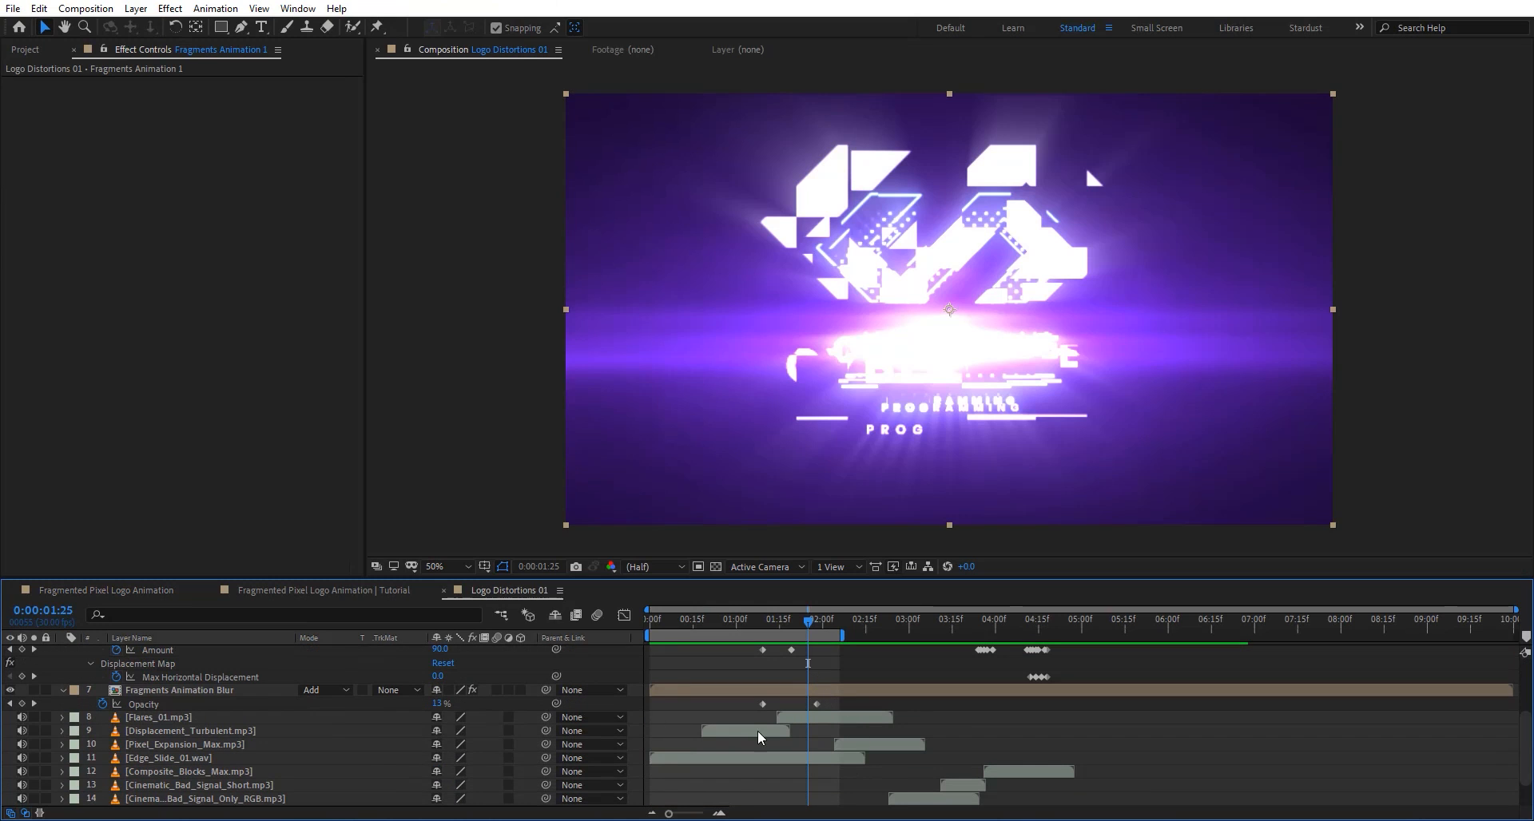
left_click_drag(784, 620, 755, 621)
scroll(716, 683, "up", 5)
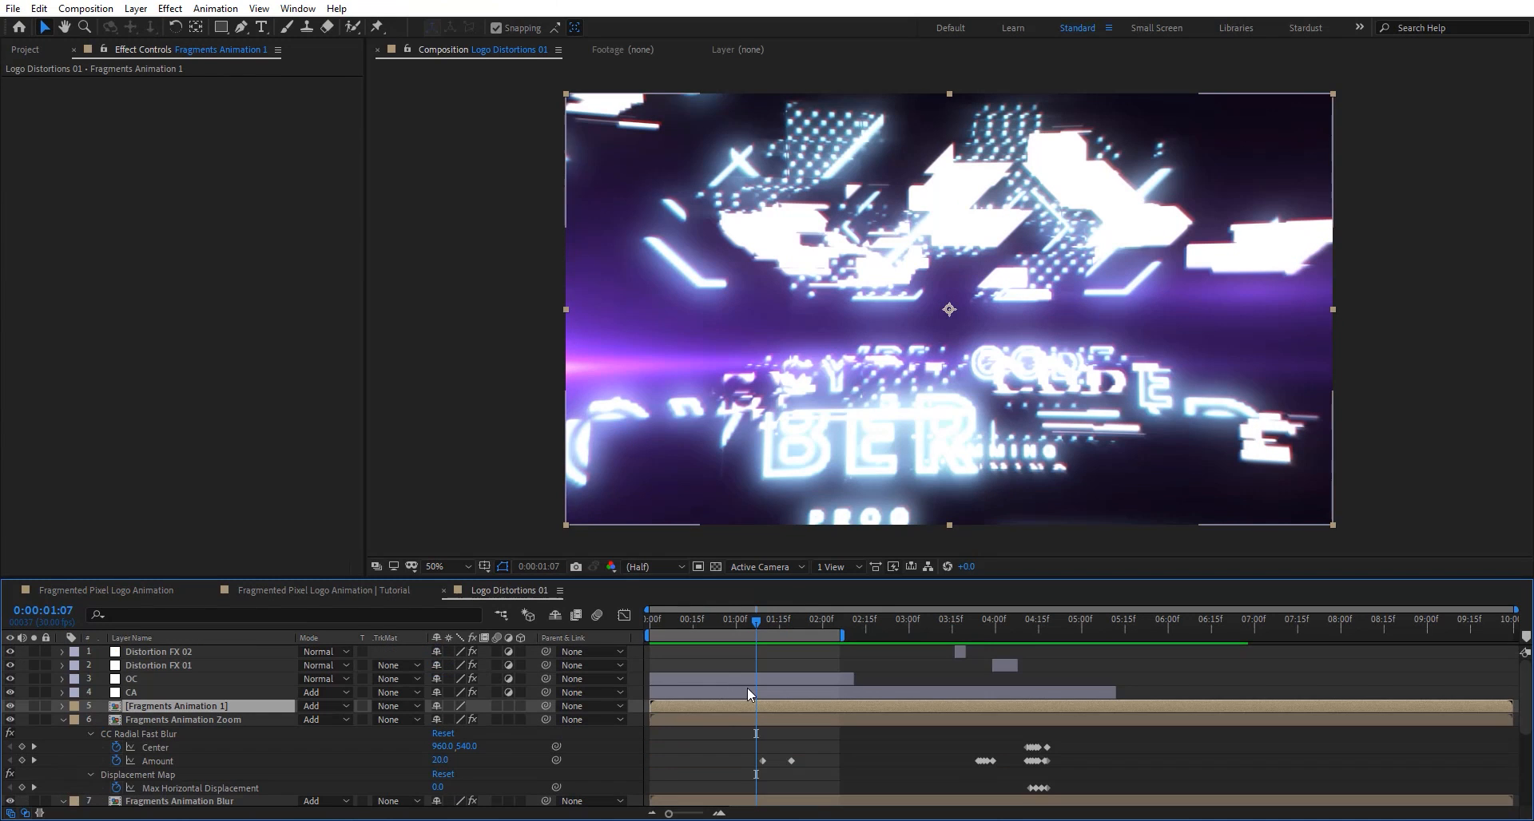
Open Cinematic Flares 01 inside Fragments Animation 1, preview the flares from the start and close that composition.
double_click(179, 706)
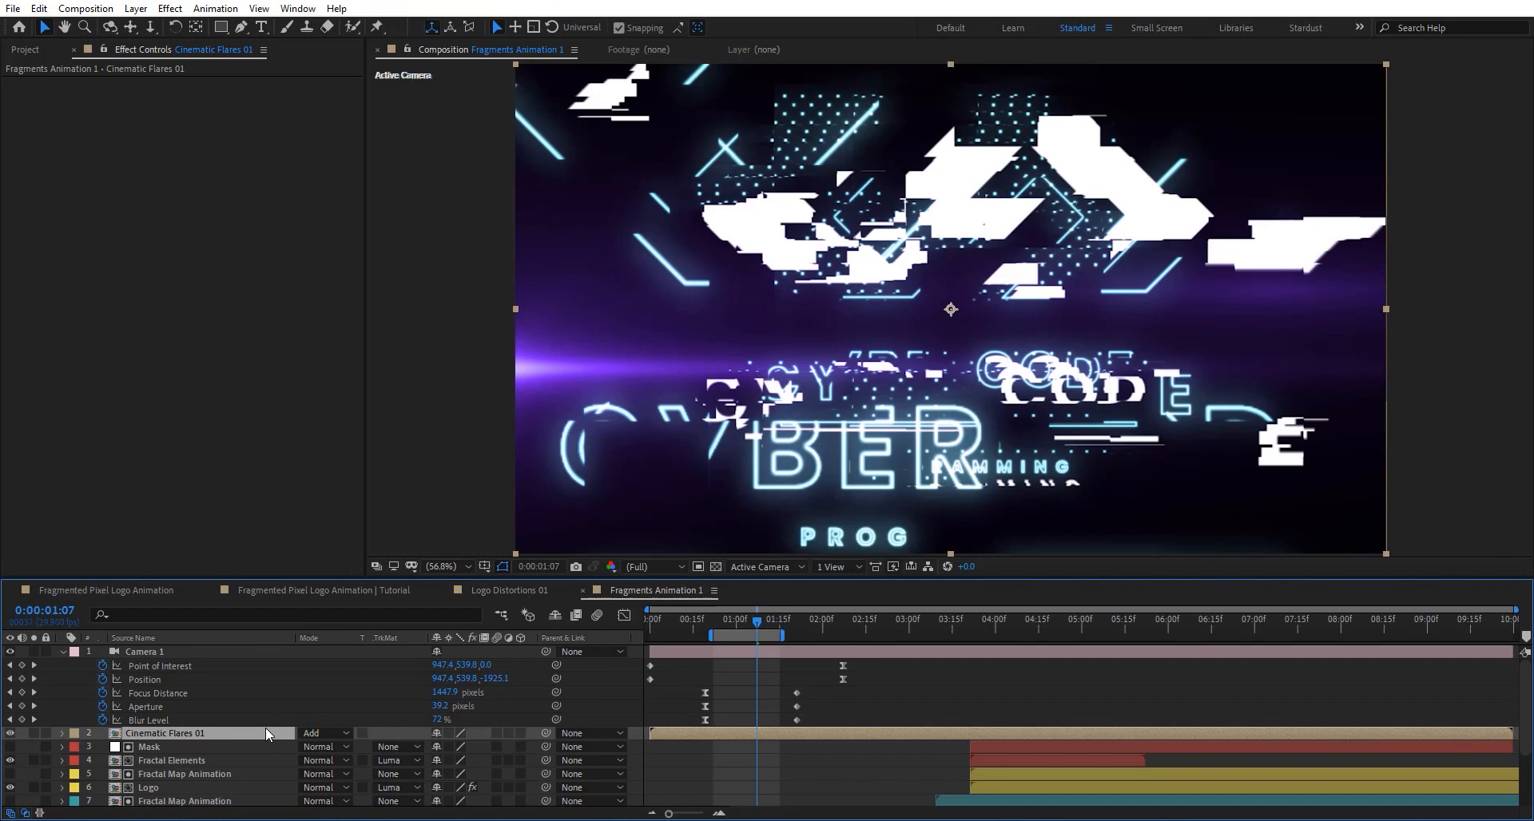
double_click(265, 730)
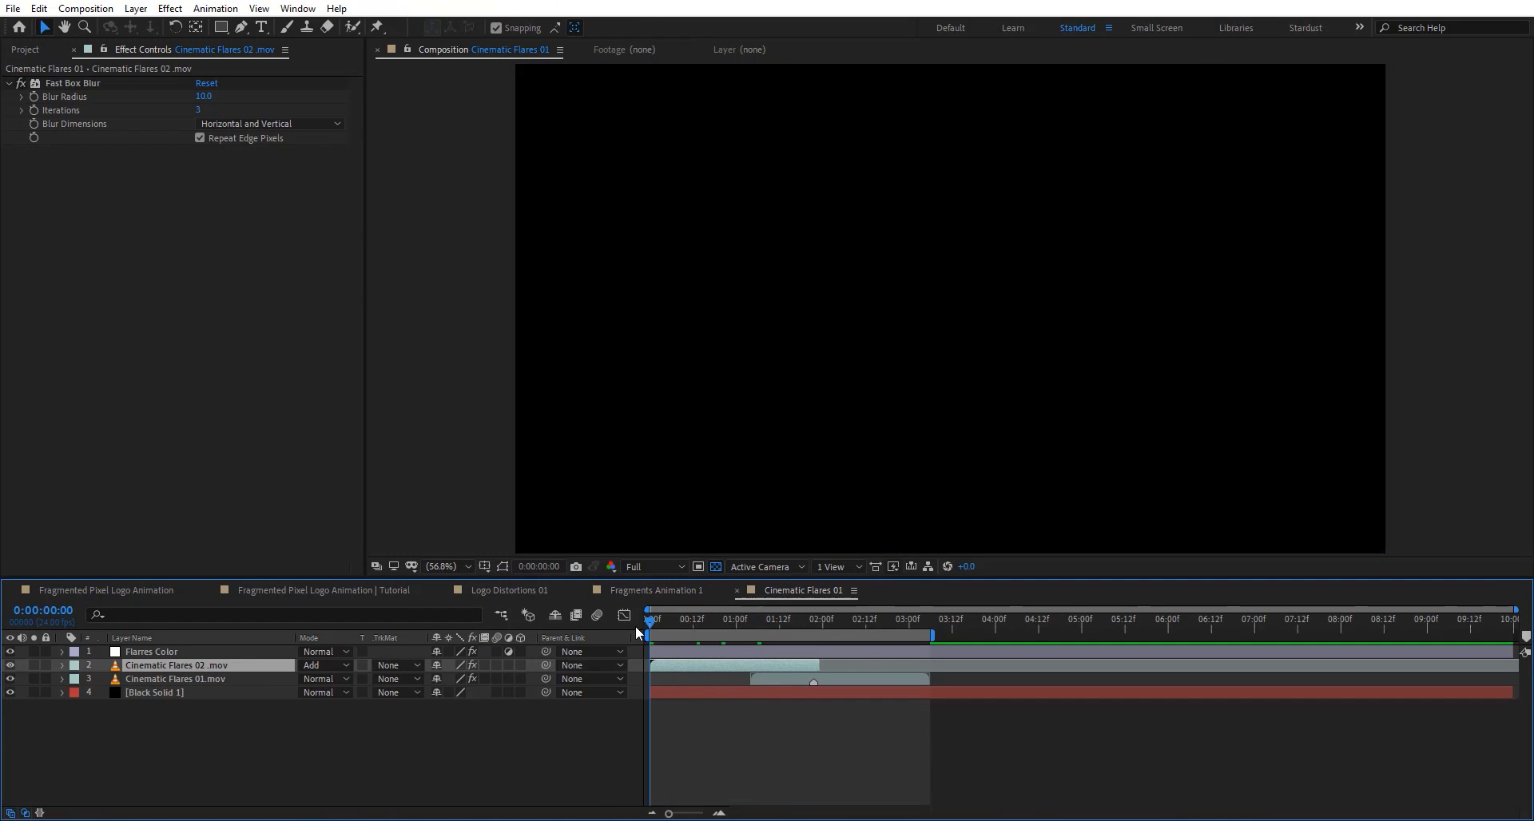
mouse_move(649, 625)
left_mouse_down()
mouse_move(841, 626)
mouse_move(659, 636)
left_mouse_up()
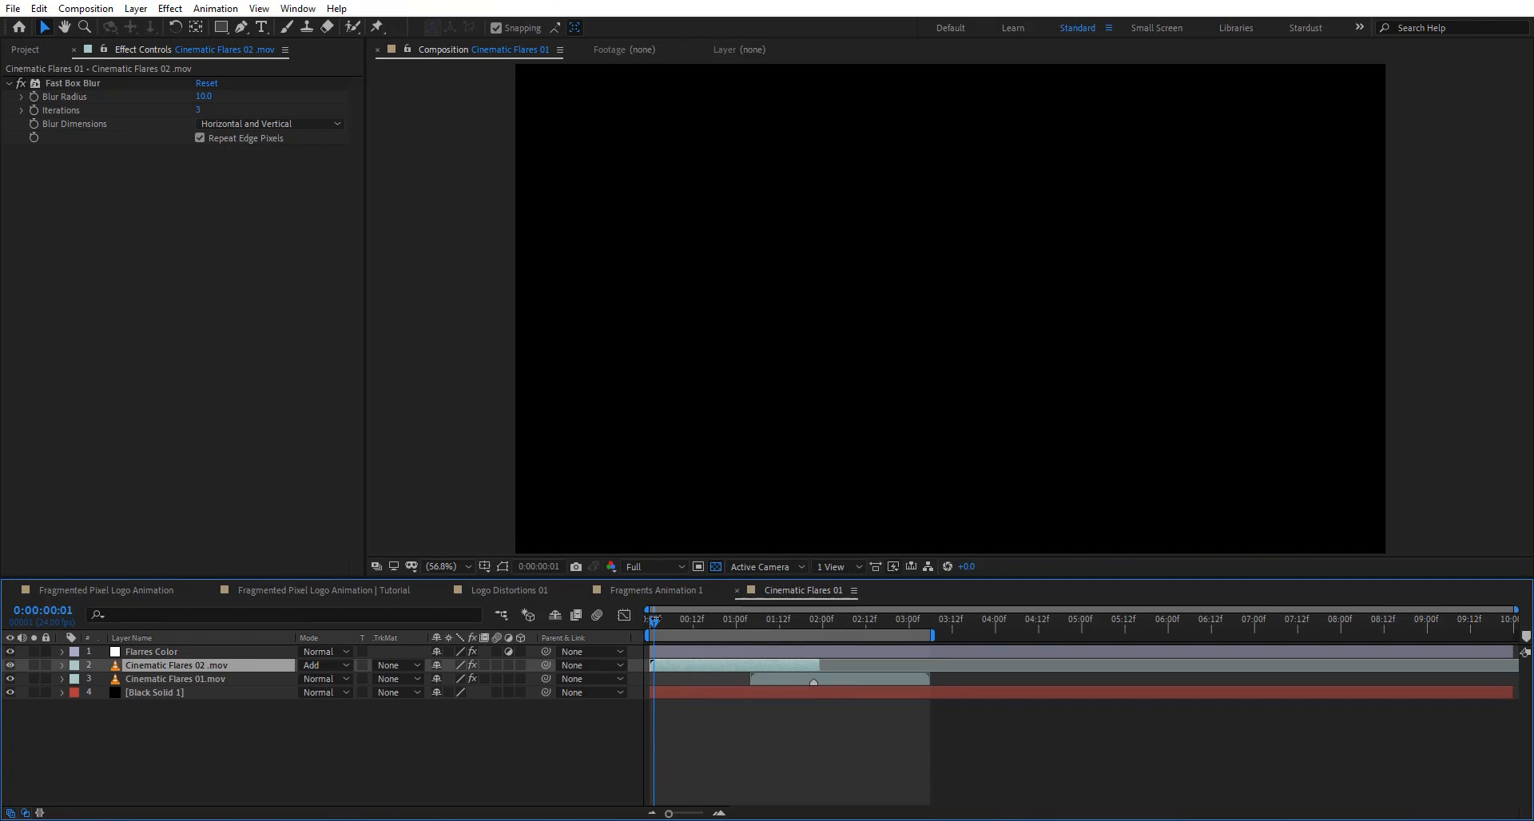
key("space")
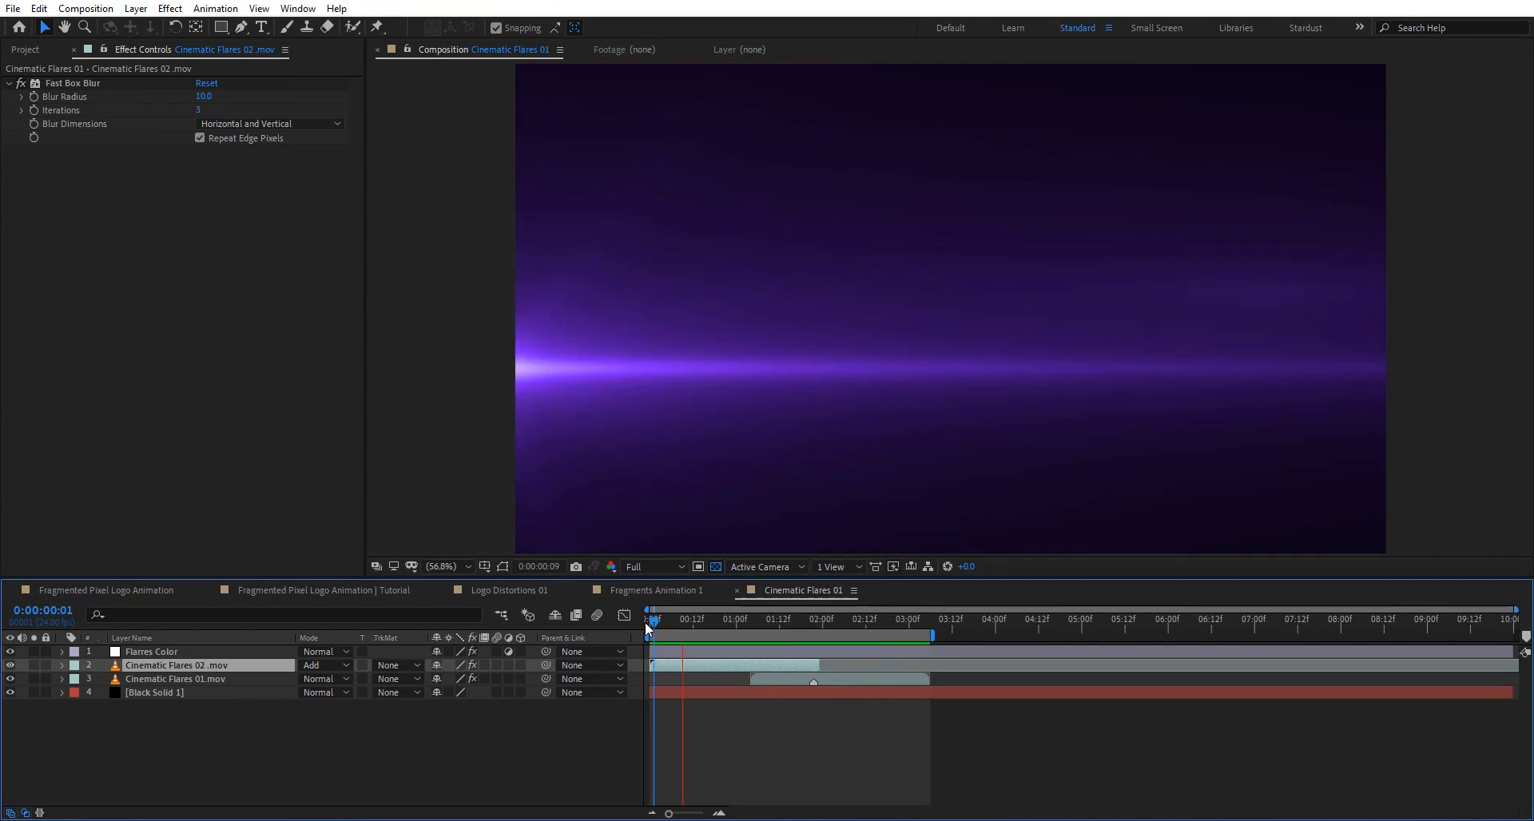
left_click(646, 621)
key("ctrl+w")
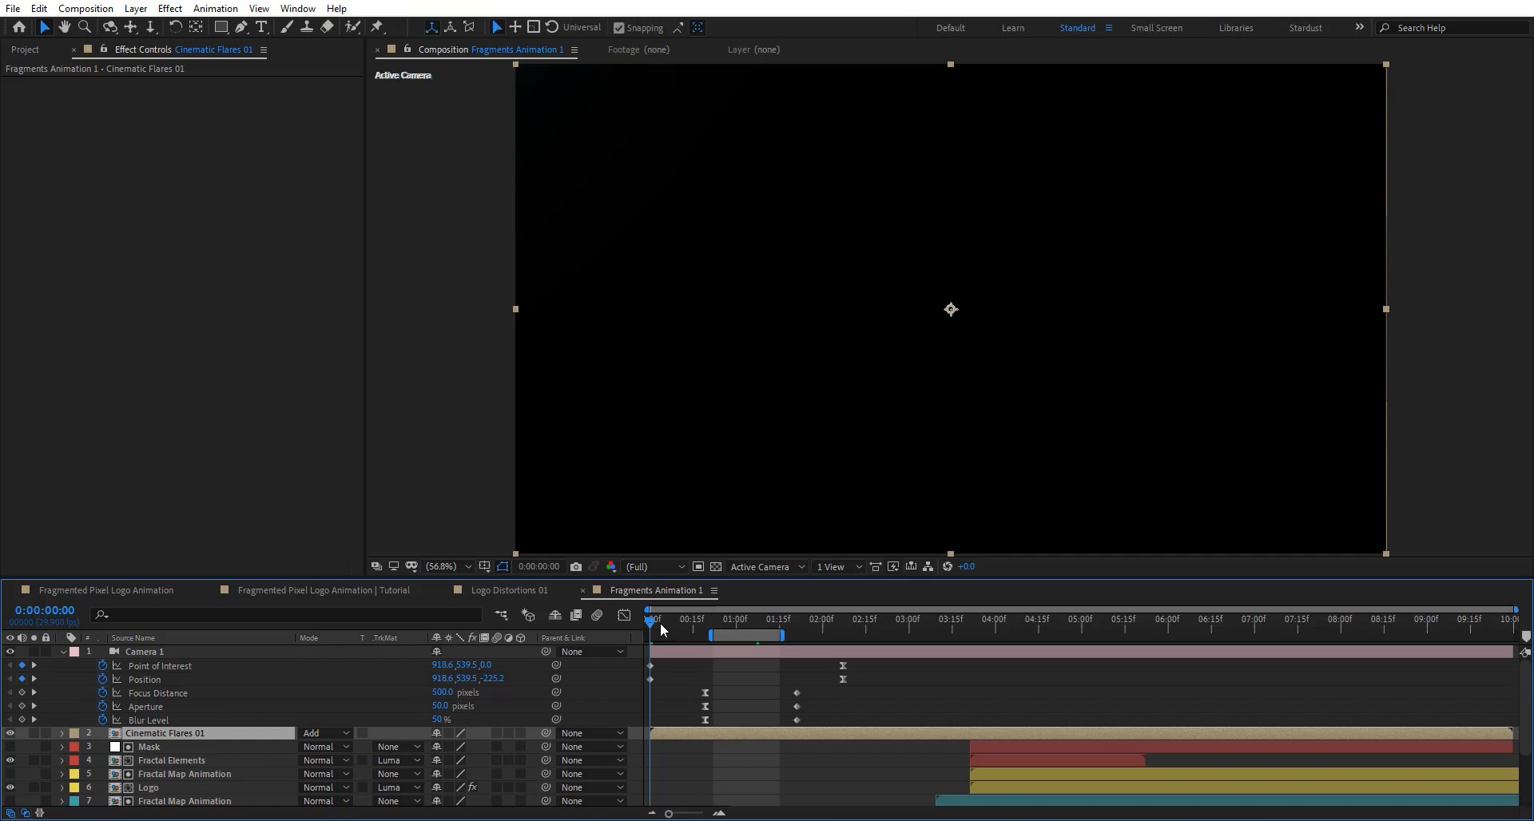
Examine the layer stack of Fragments Animation 1 at 0:00:01:20.
left_click_drag(675, 627, 795, 622)
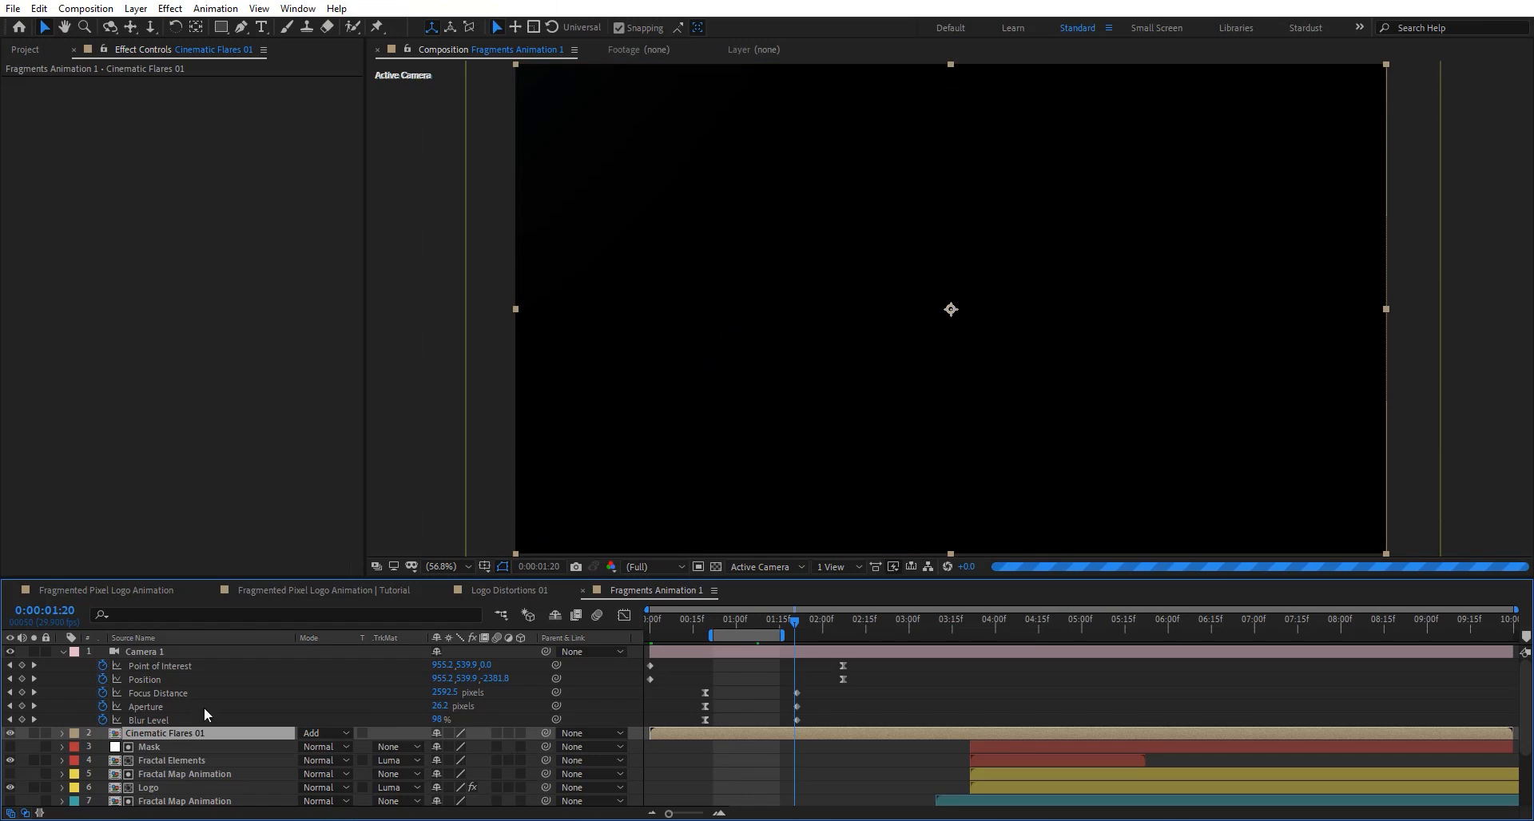
scroll(204, 707, "down", 2)
scroll(196, 729, "down", 3)
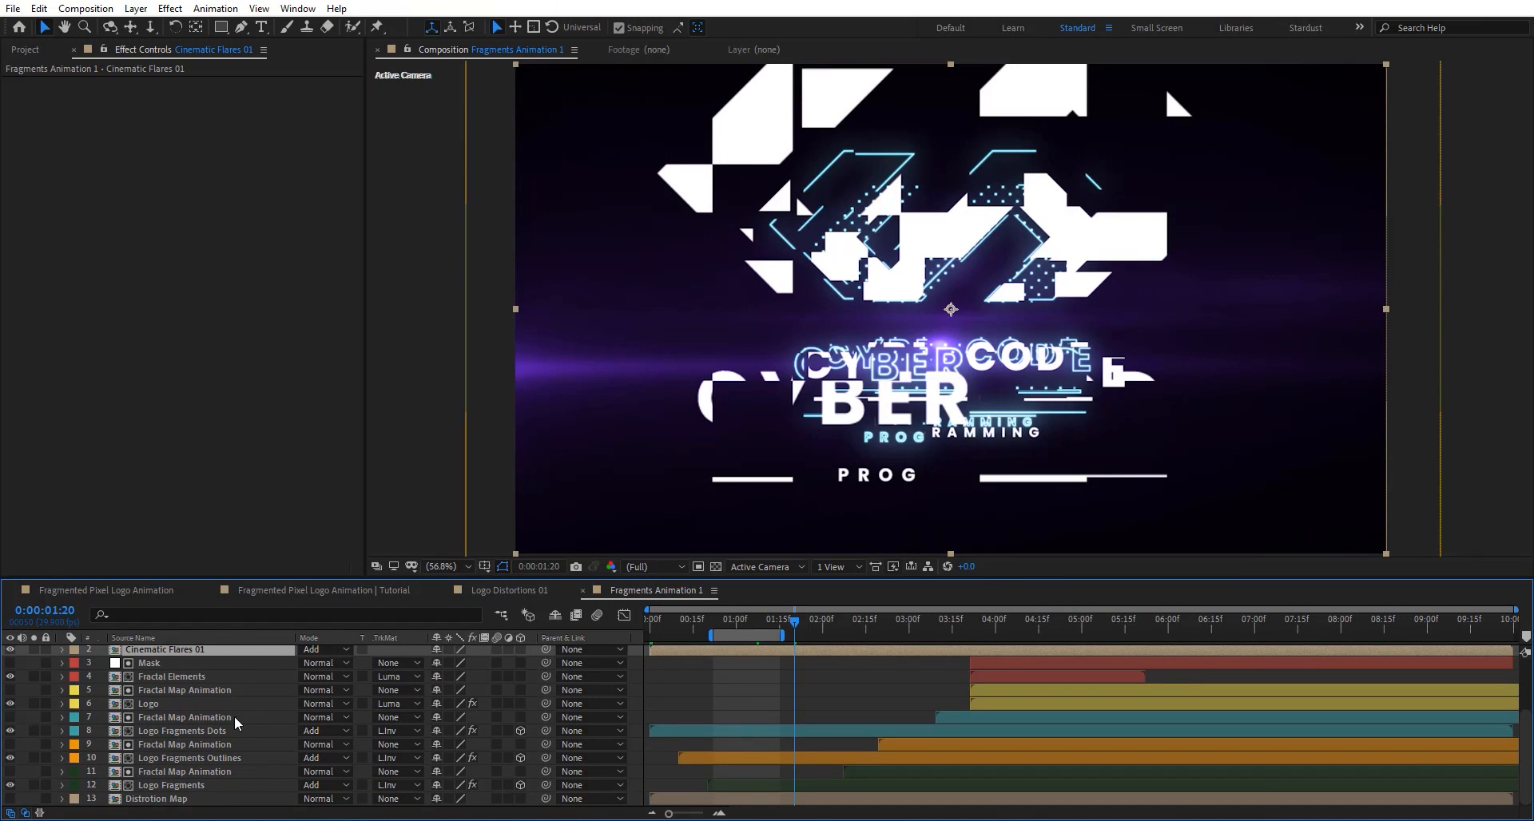
Open the Fragmented Pixel Logo Animation 2 composition from the project and preview it from the start.
left_click(114, 590)
left_click(29, 50)
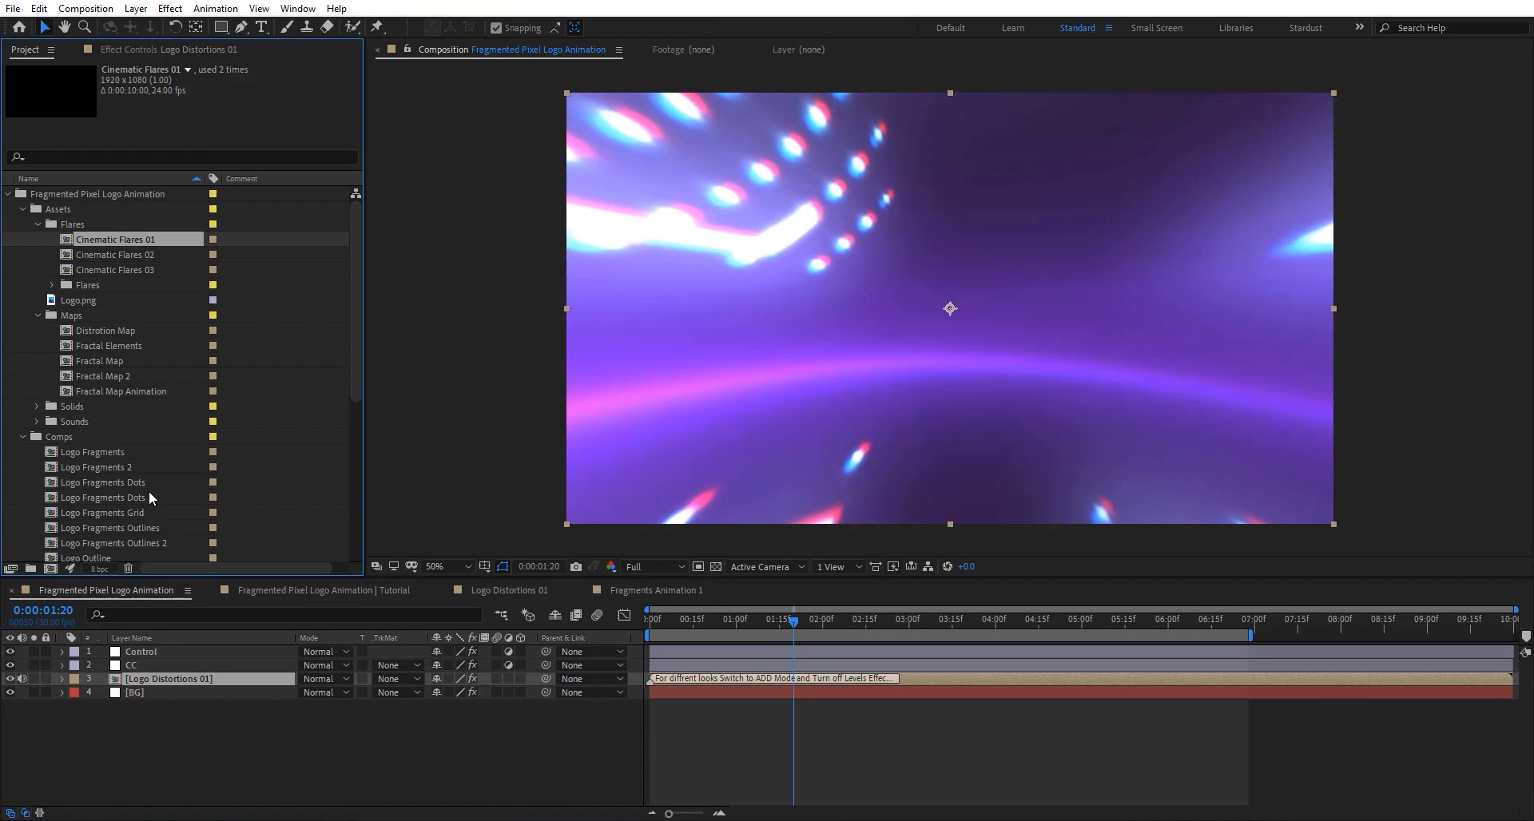
scroll(148, 491, "down", 6)
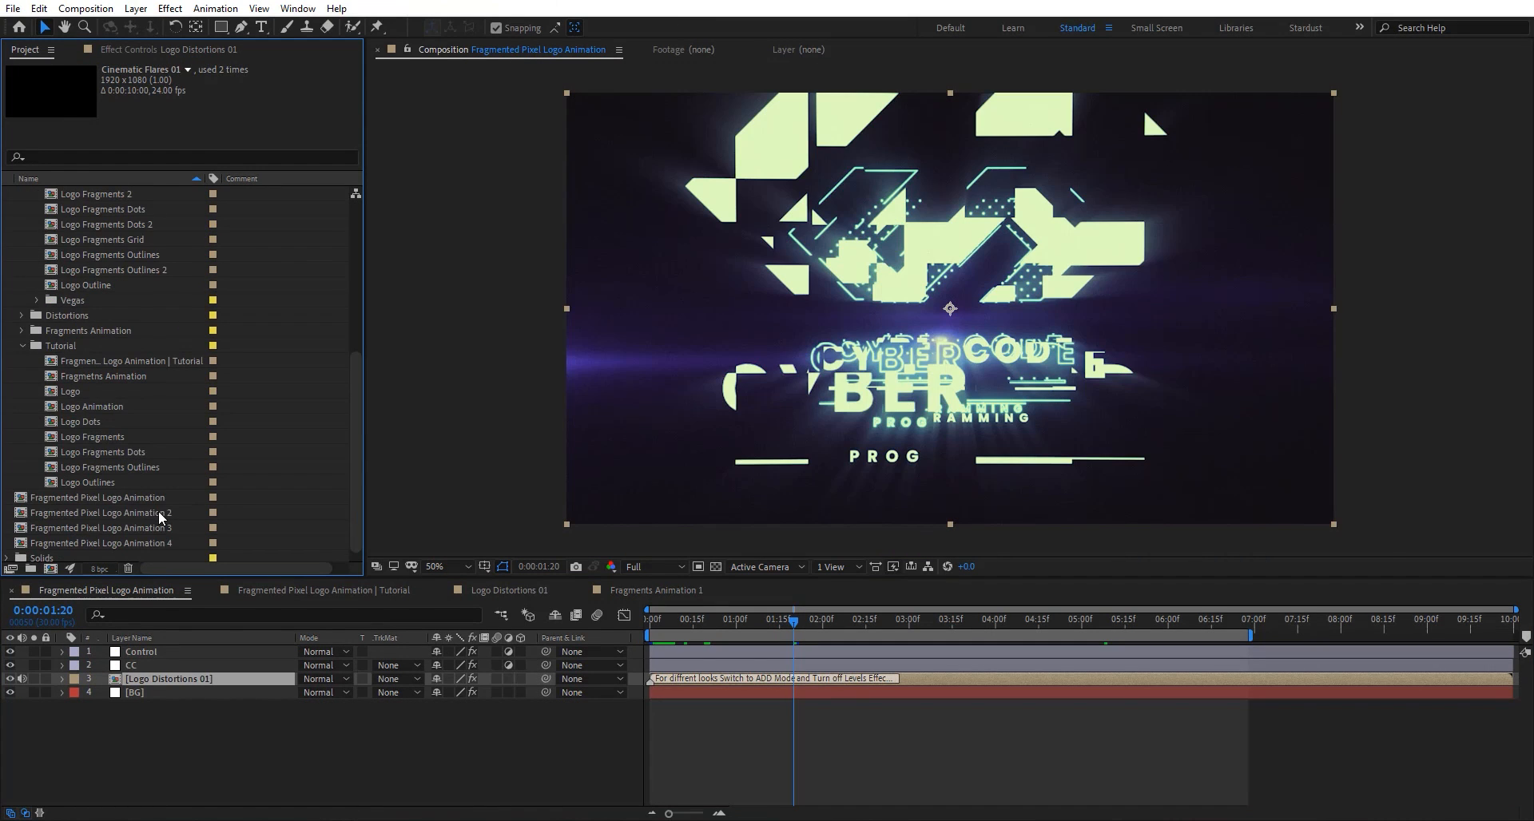
double_click(158, 513)
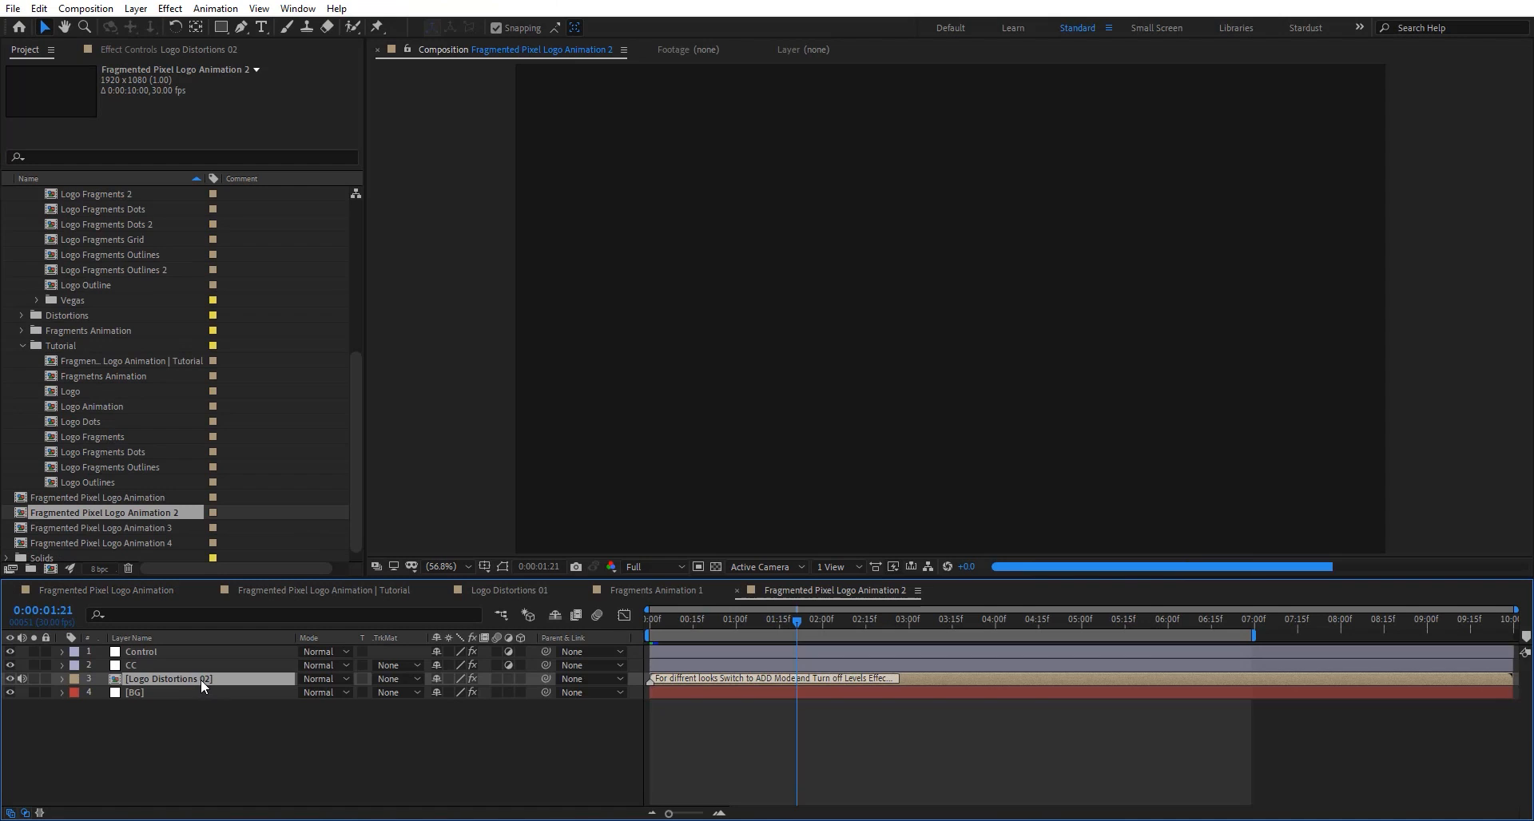
double_click(200, 679)
left_click_drag(712, 622, 617, 620)
left_click(835, 590)
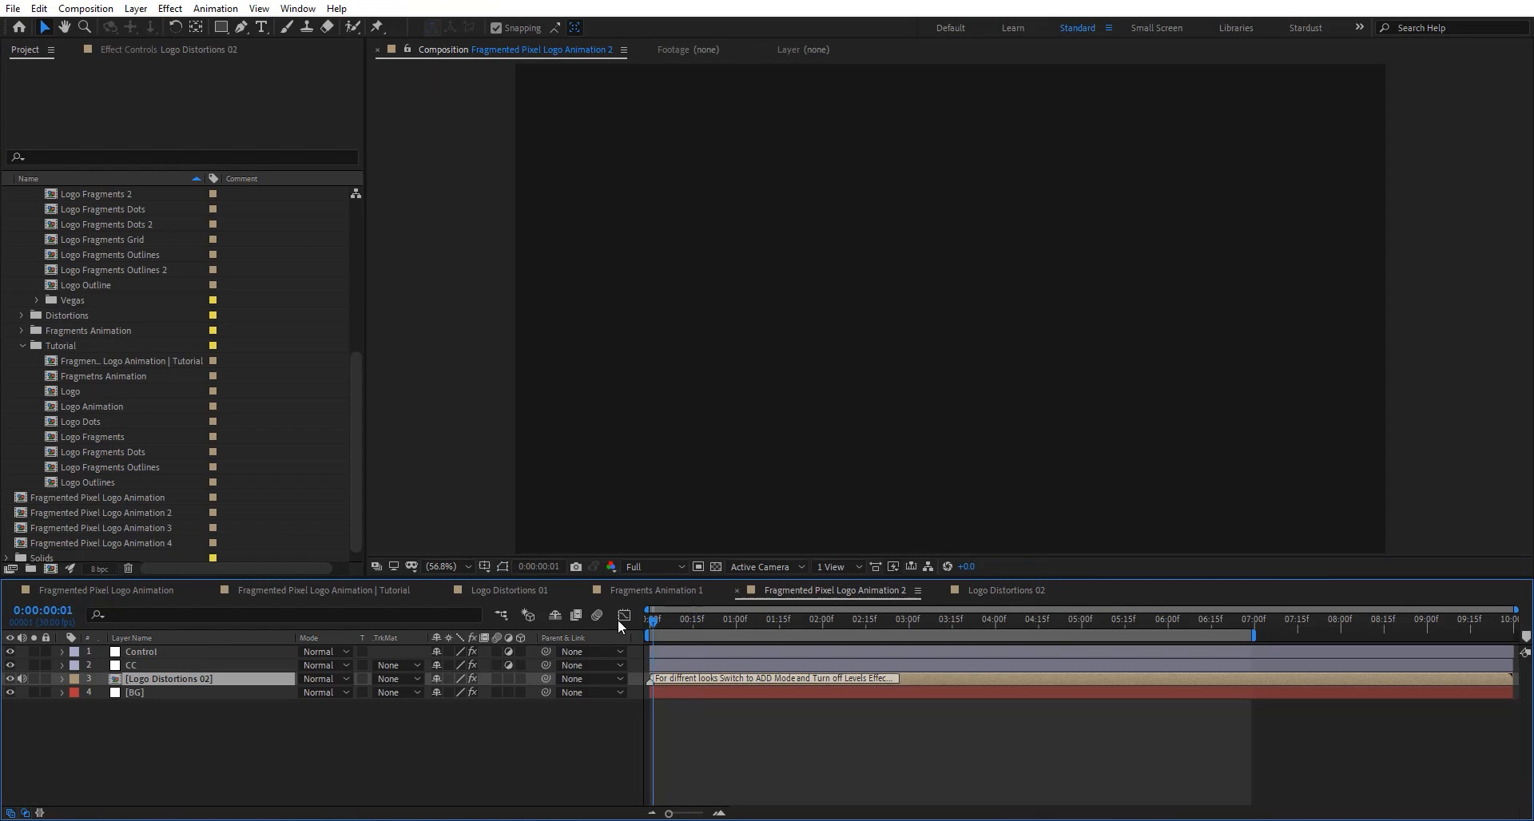
key("space")
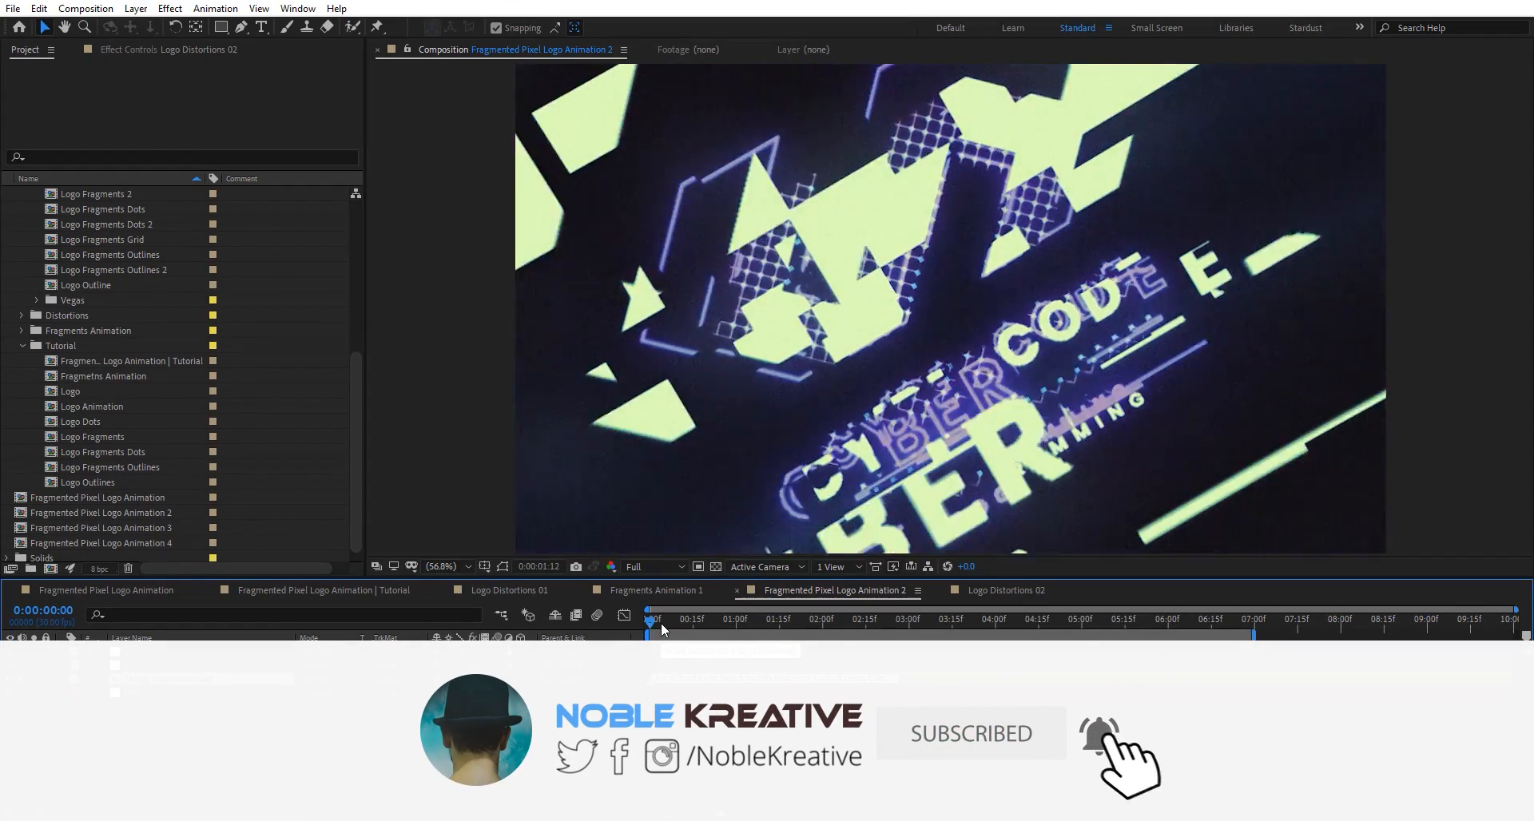
left_click(660, 622)
Open Fragments Animation 2 through Logo Distortions 02 and reveal the keyframes of Camera 1, Null 2 and Null 1, checking 0:00:02:04.
double_click(206, 679)
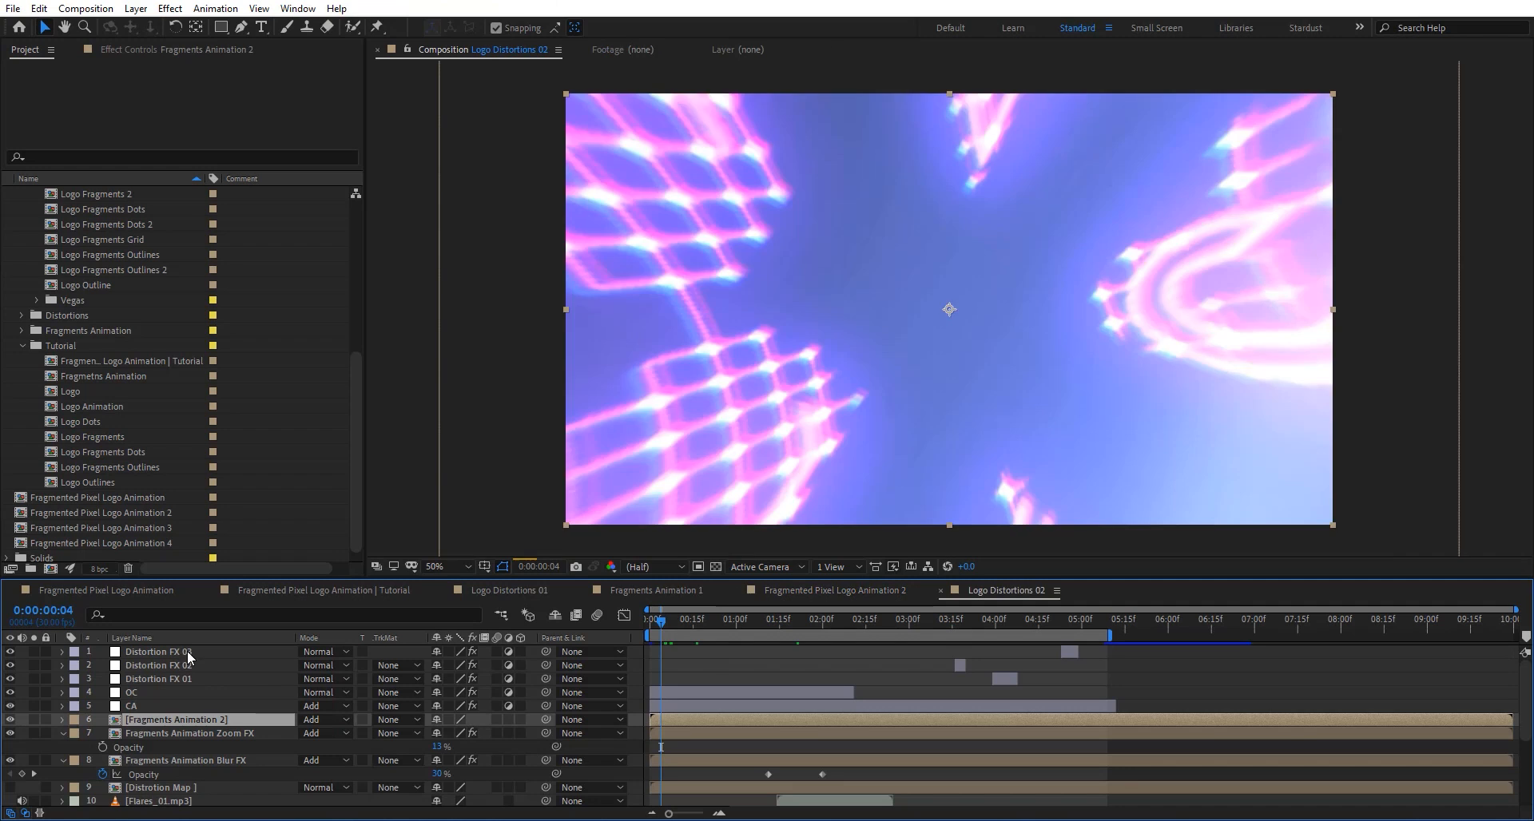
double_click(206, 720)
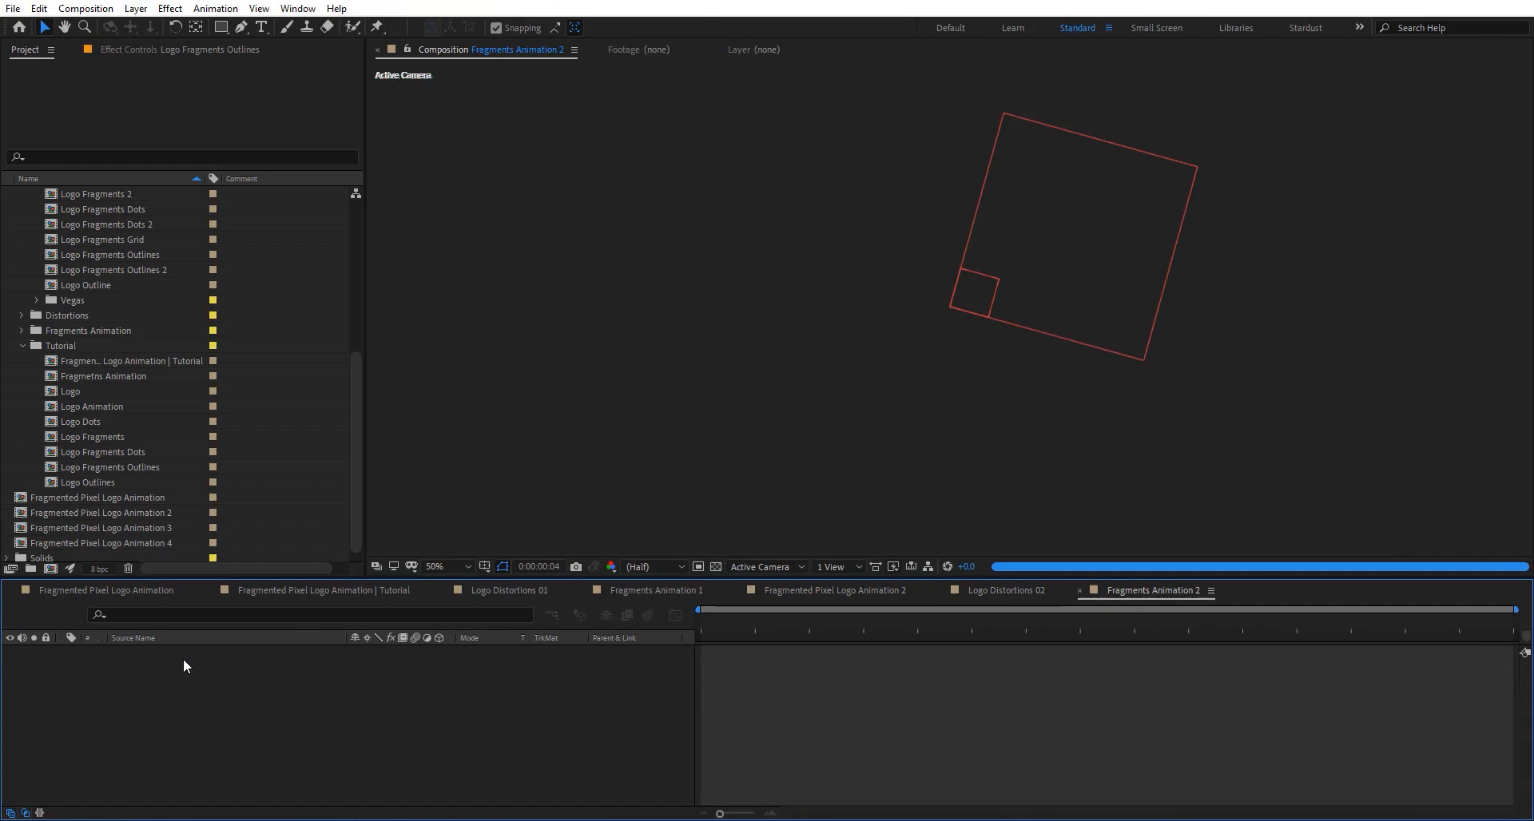
left_click(184, 679)
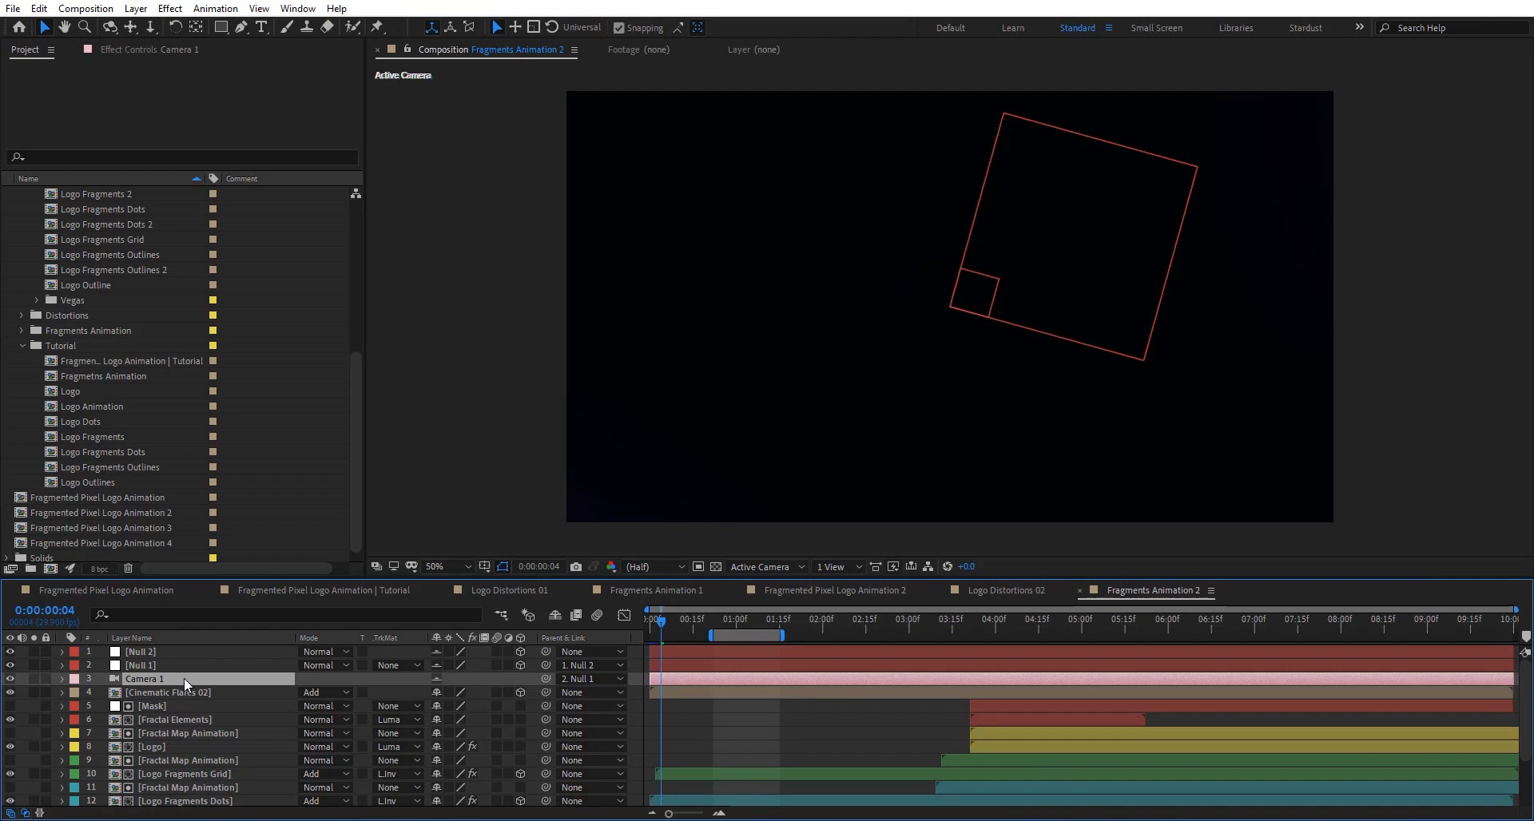
key("u")
left_click(178, 654)
key("u")
left_click(182, 678)
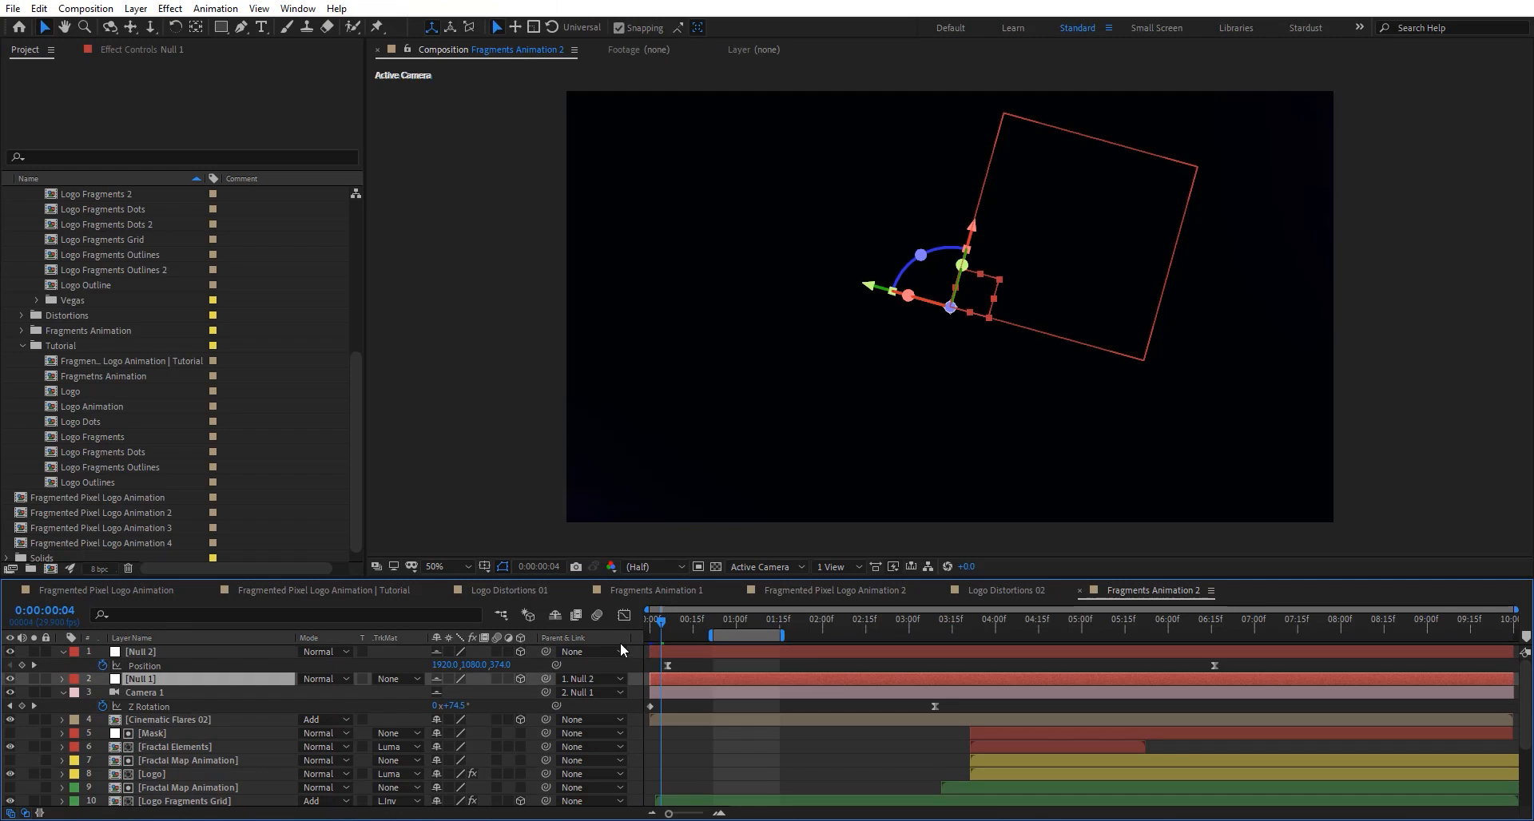
key("u")
left_click(797, 620)
left_click(833, 621)
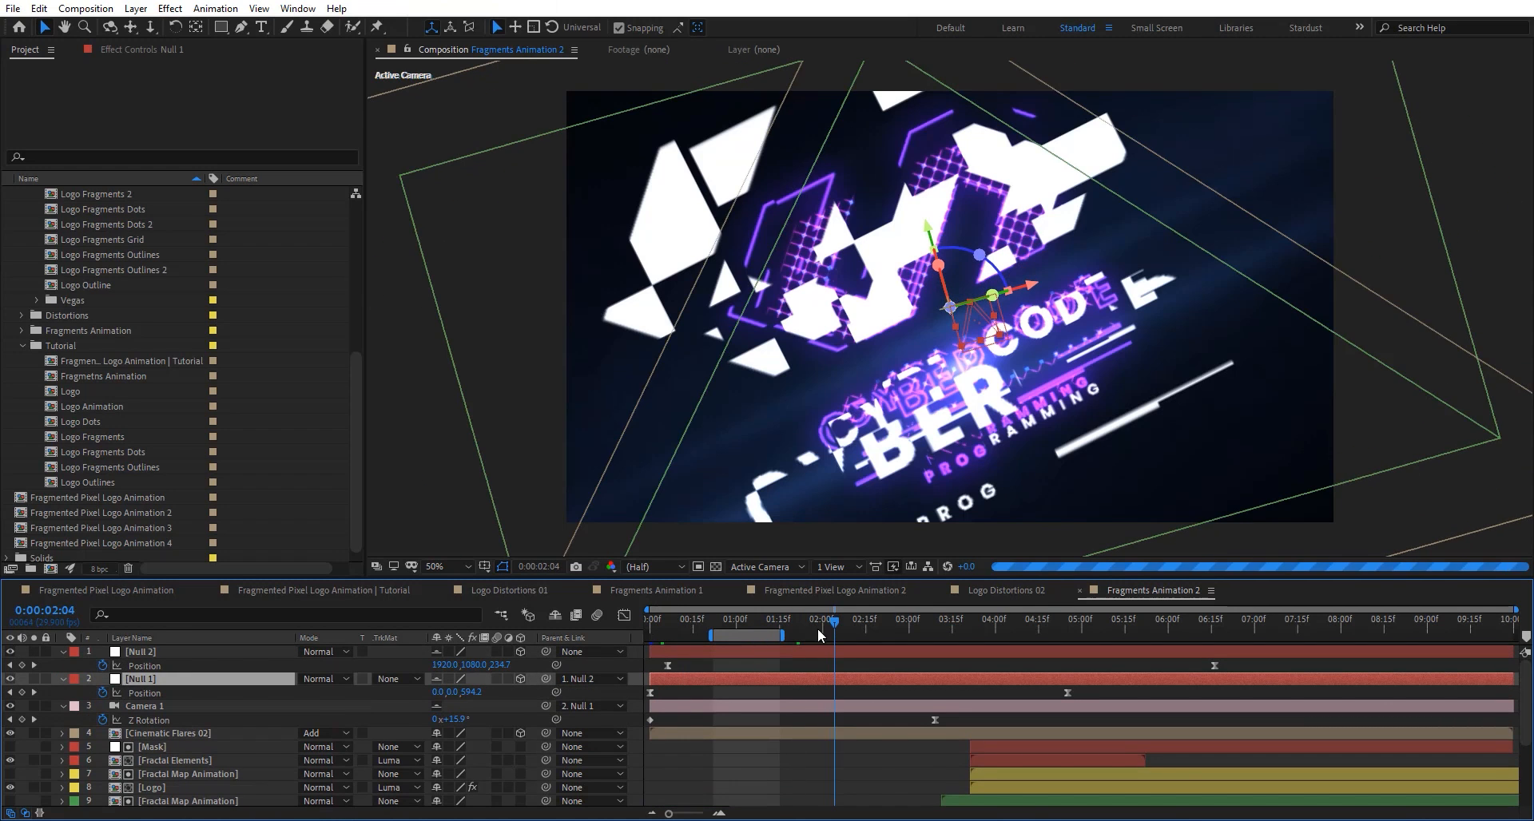
Inspect the Cinematic Flares 02 layer at 0:00:02:01 and the layers below it in Fragments Animation 2.
left_click(156, 734)
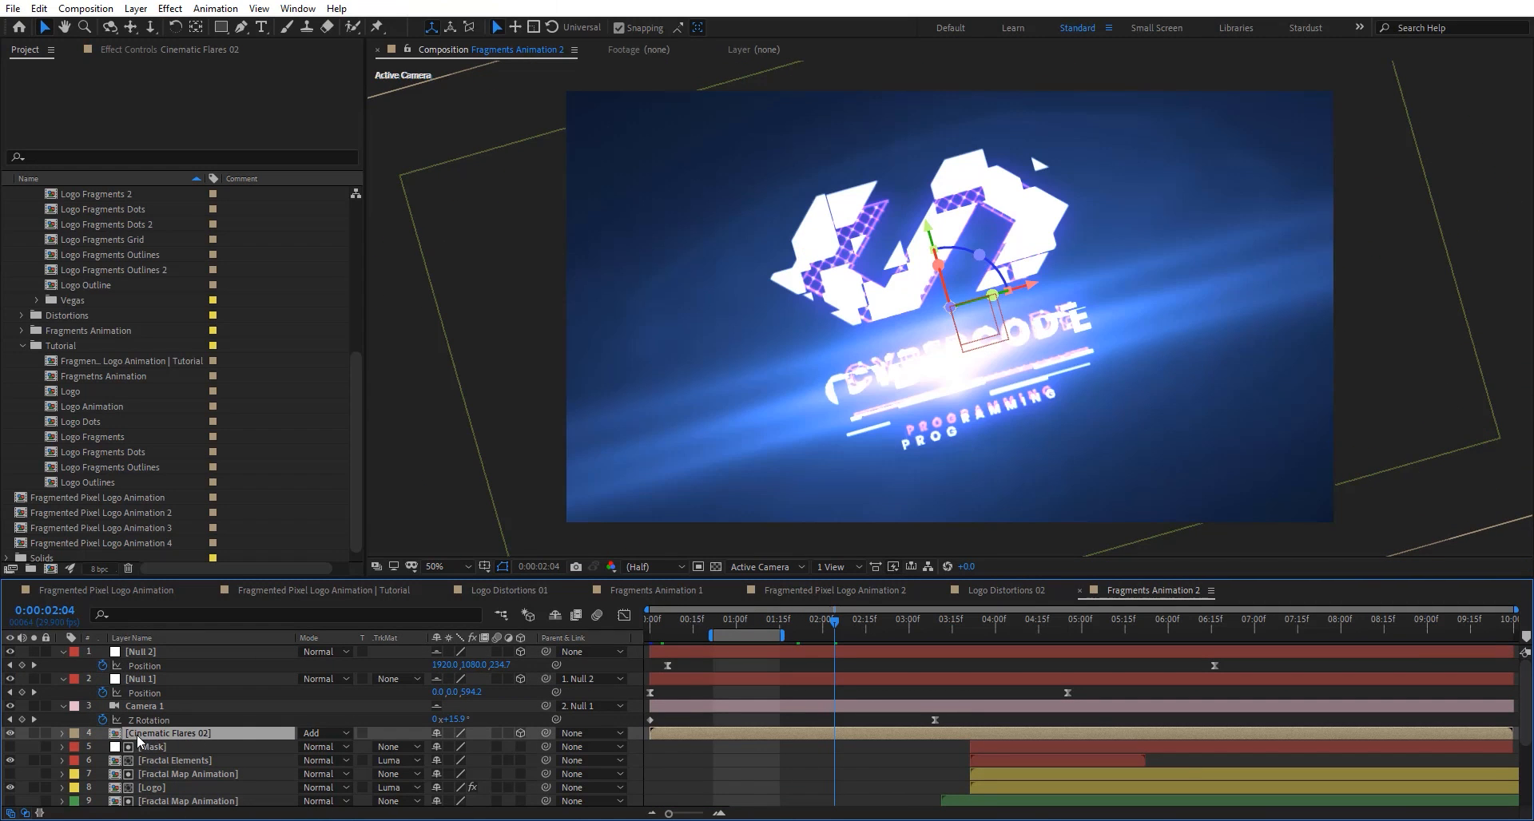
left_click_drag(776, 620, 826, 625)
scroll(170, 730, "down", 1)
scroll(170, 728, "down", 2)
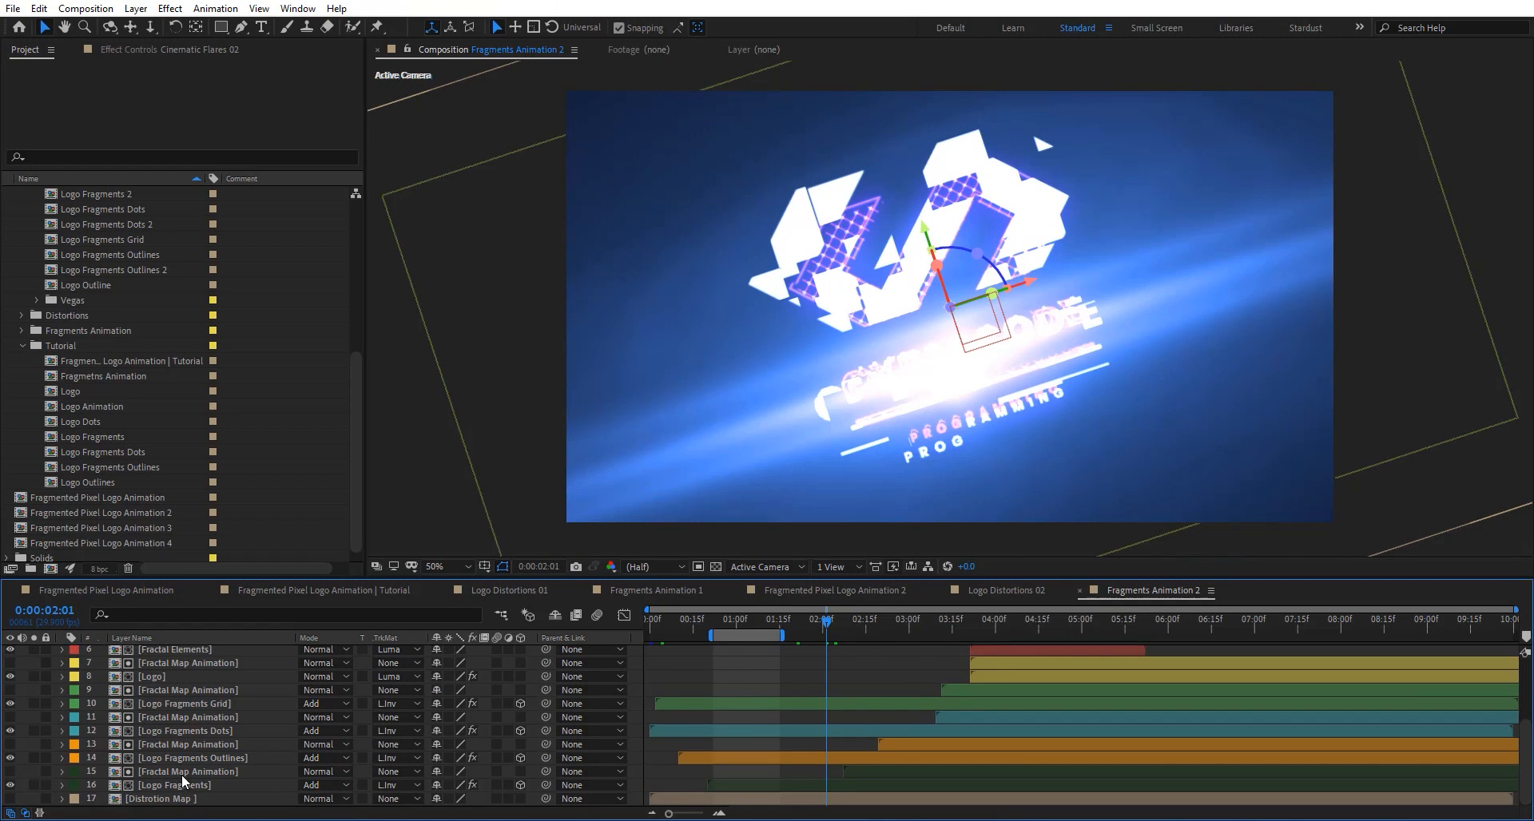
Inspect the effects on the Logo Fragments layer and check the frames at 0:00:00:13 and 0:00:00:24.
left_click(219, 773)
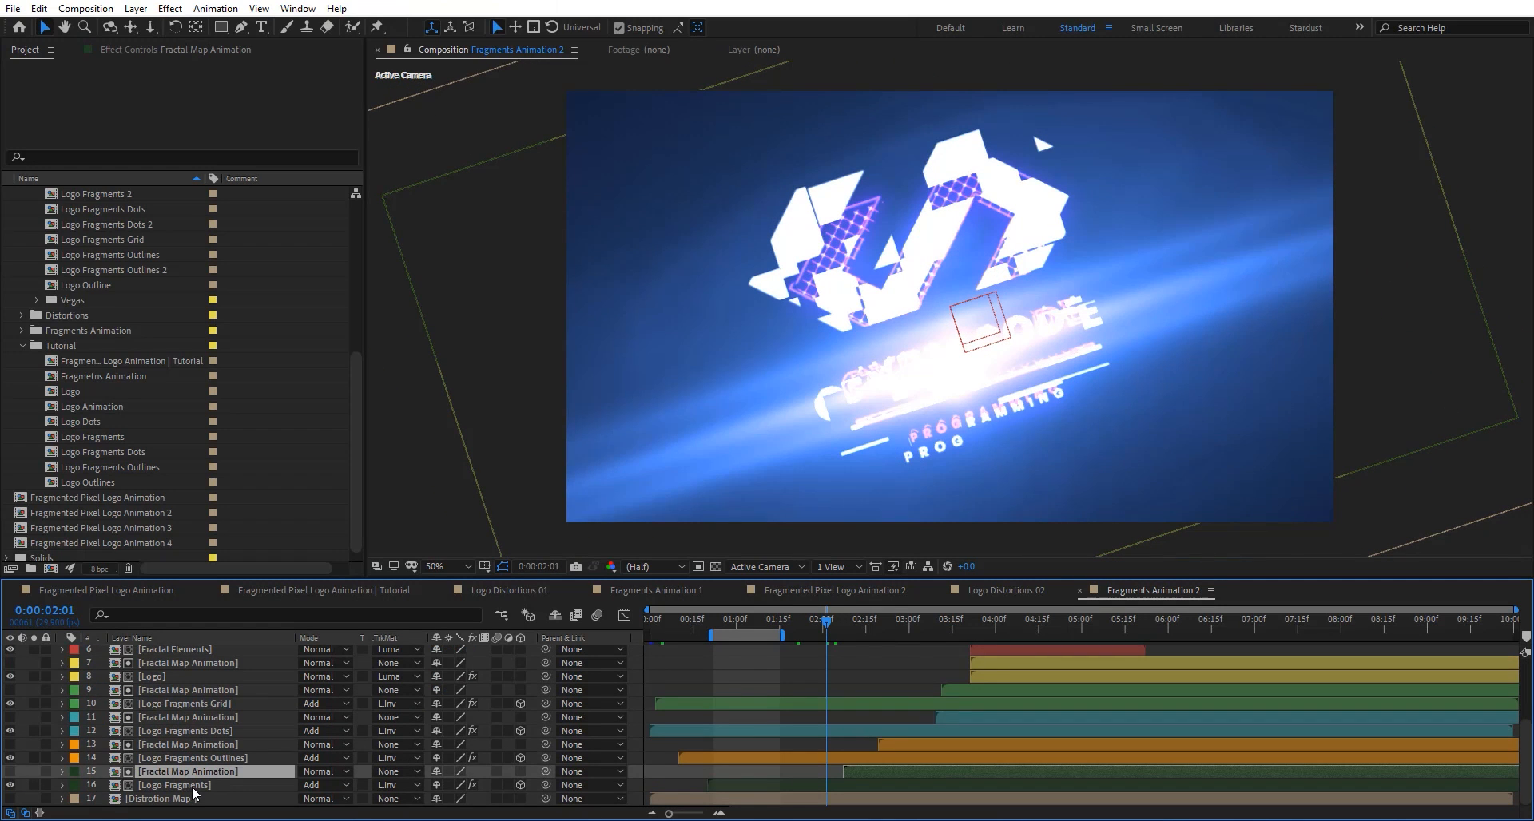
left_click(192, 786)
left_click(182, 49)
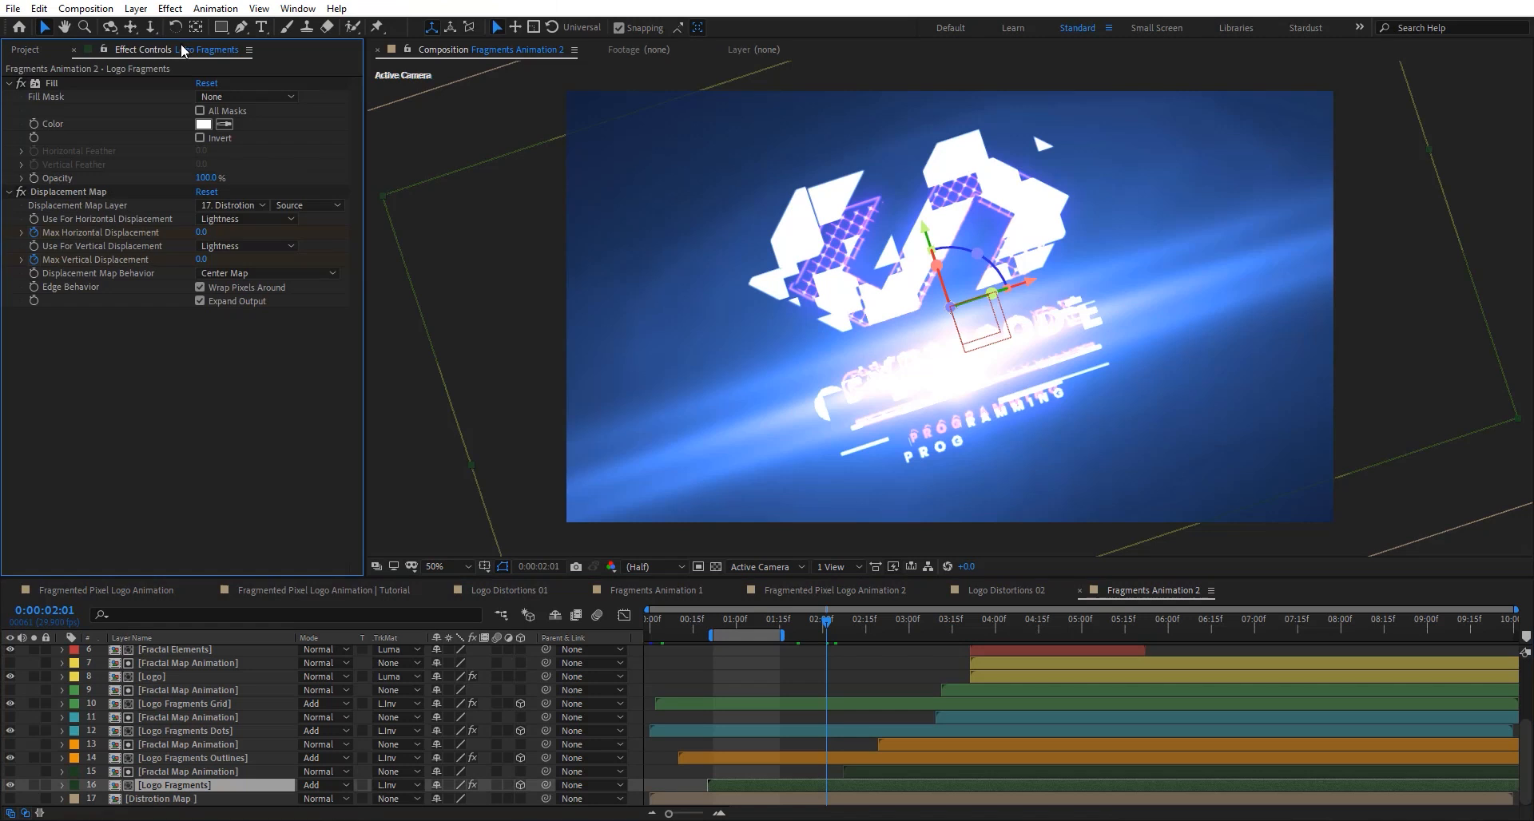
left_click(692, 617)
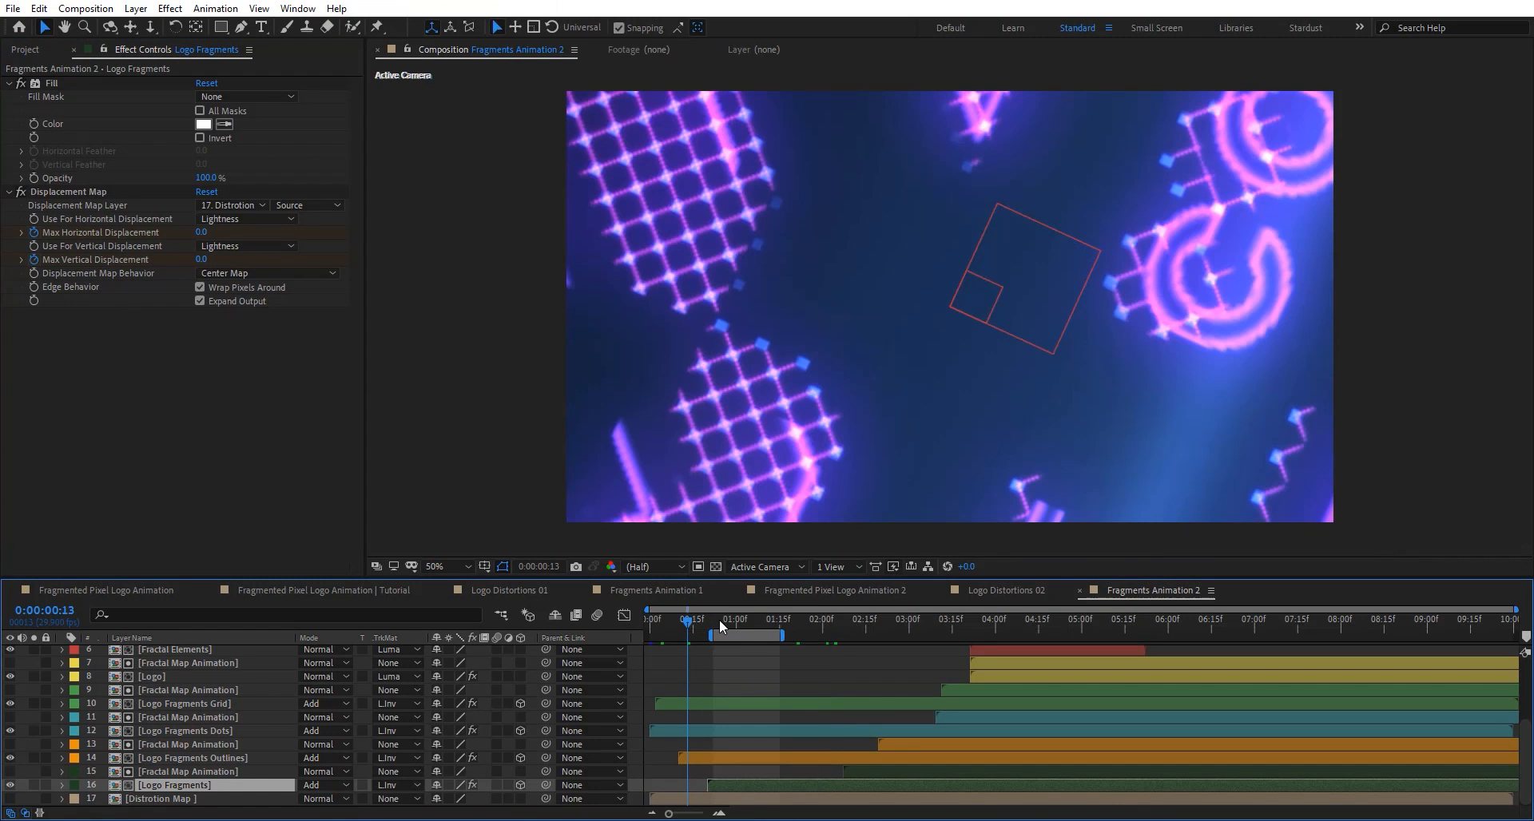
left_click(719, 620)
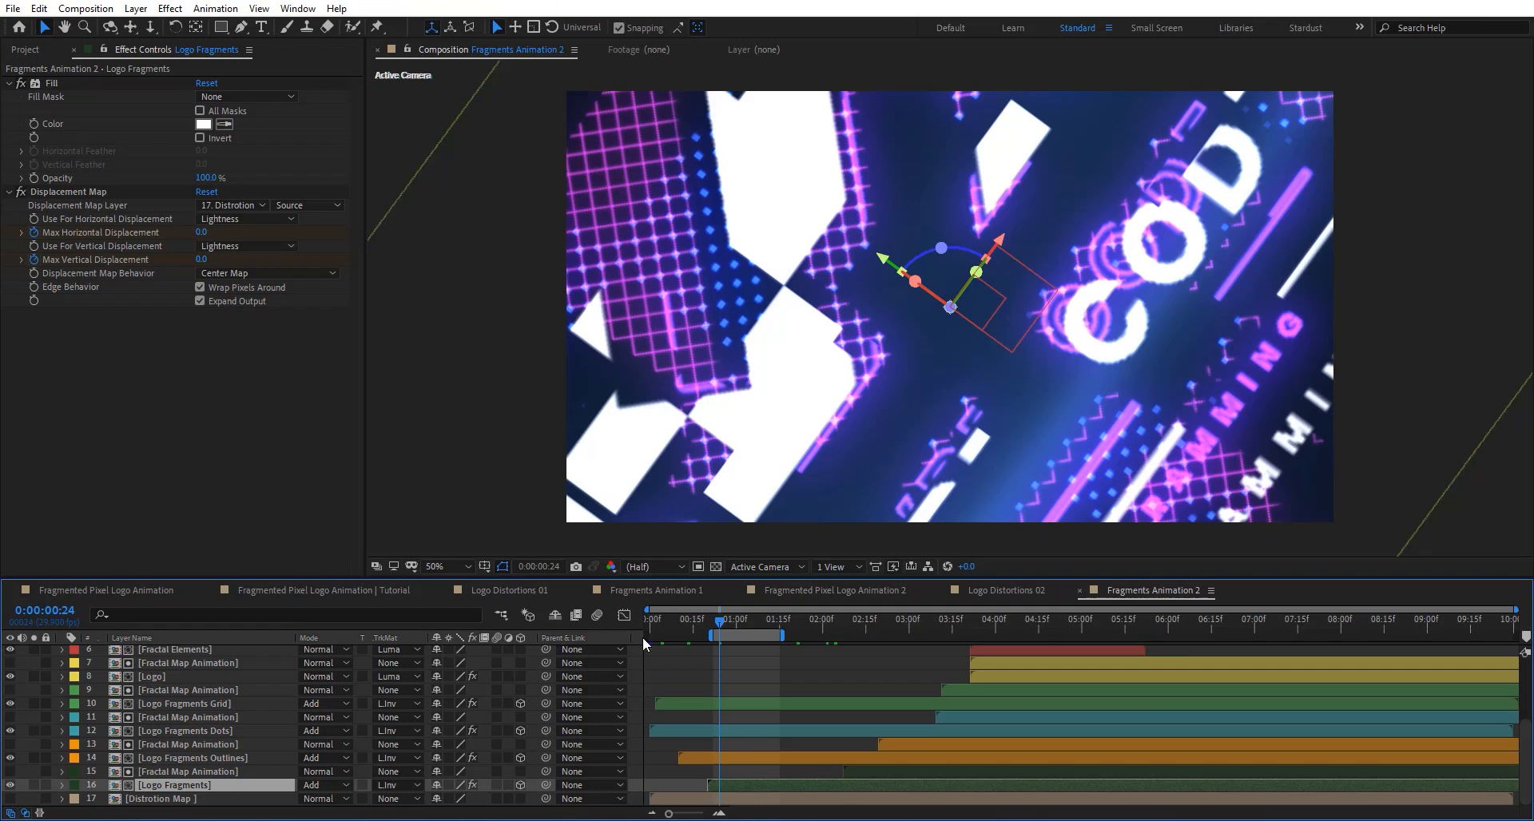
Reveal the Logo Fragments layer's keyframes and compare the frame at 0:00:00:29 with the Displacement Map effect off and on.
key("u")
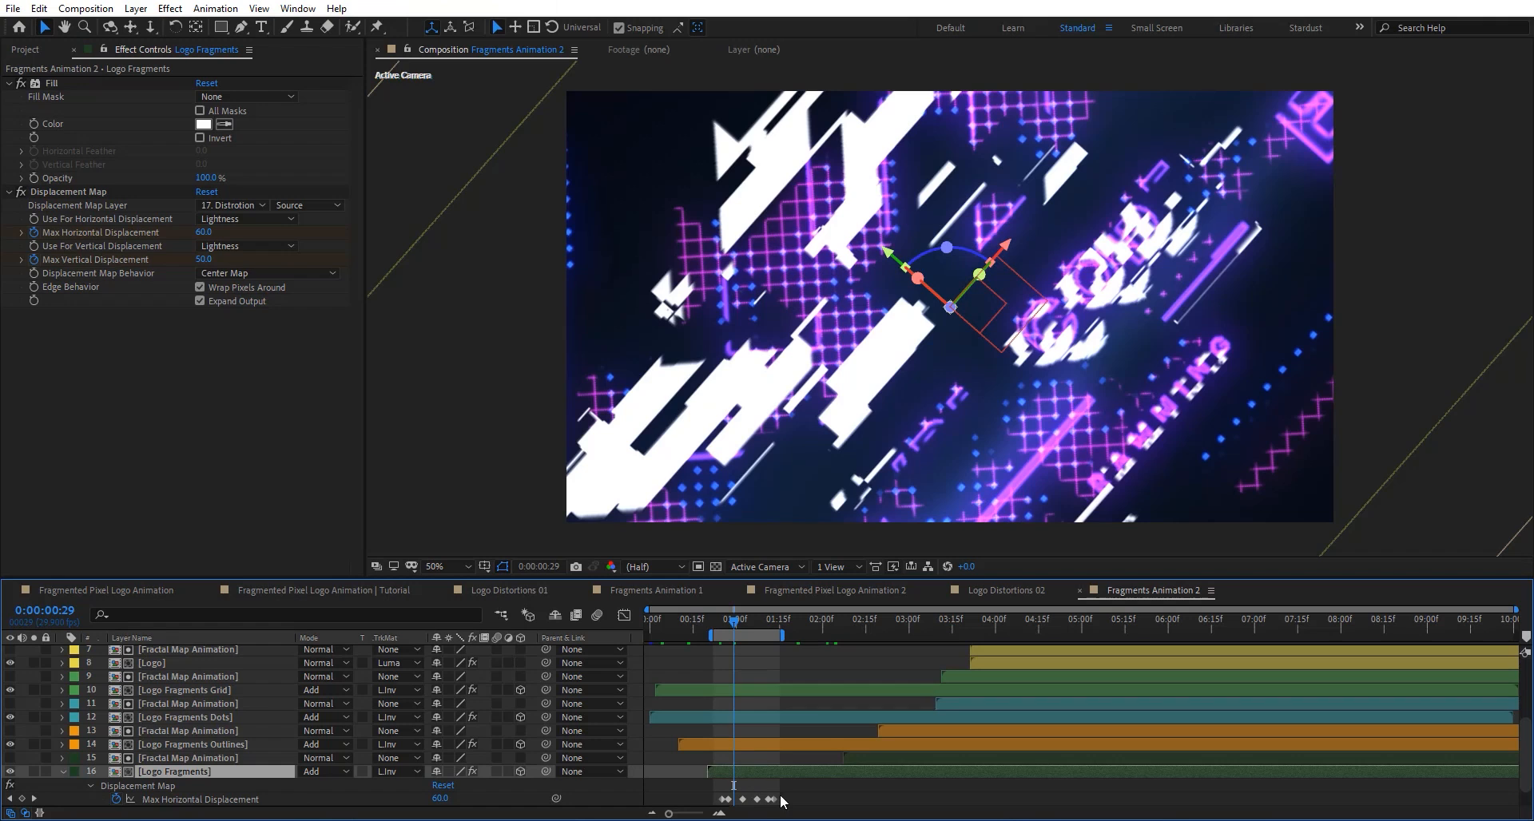
left_click(22, 193)
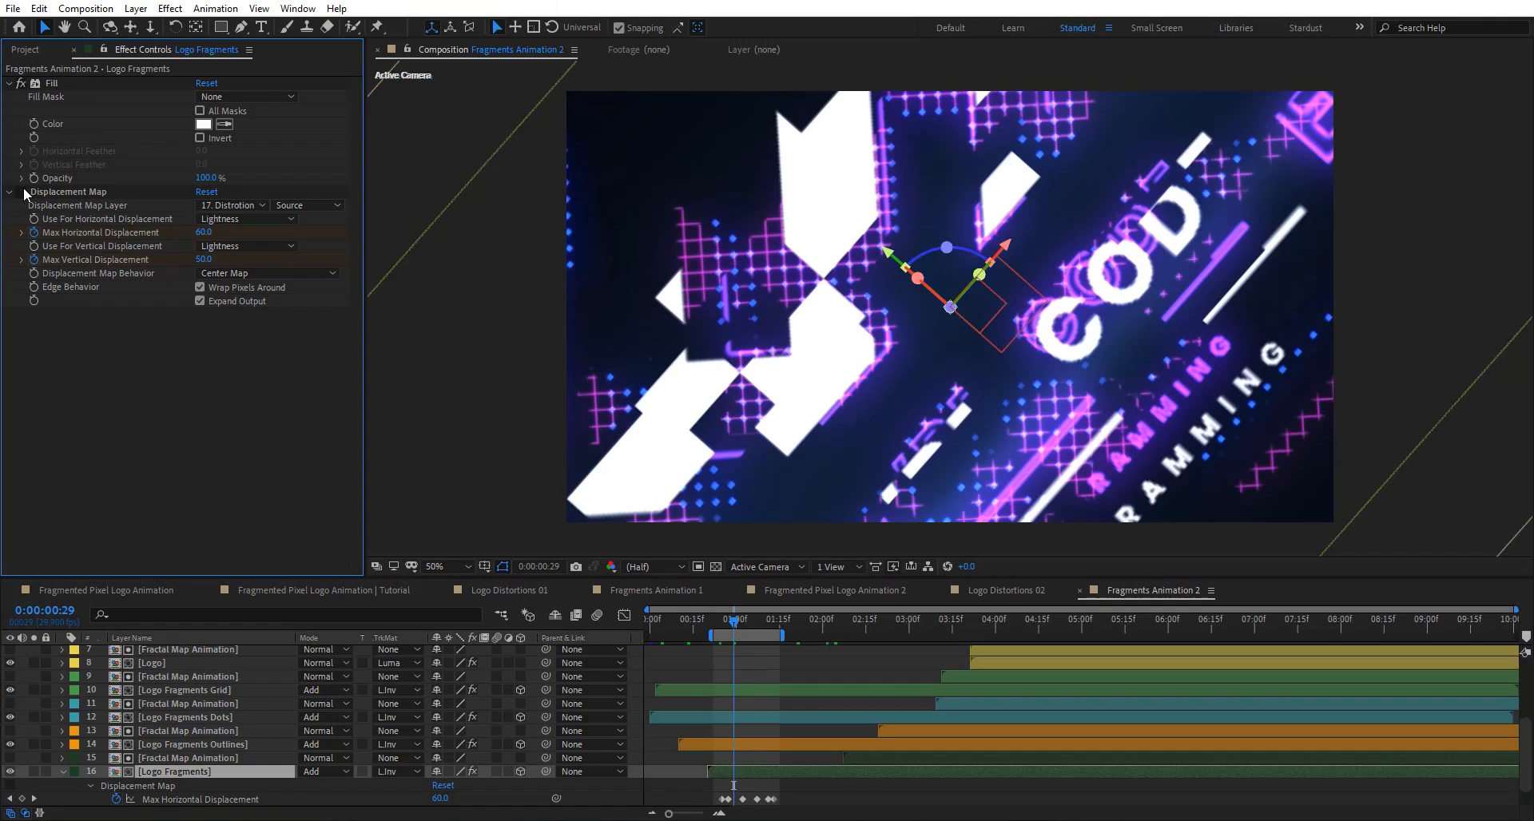
left_click(22, 193)
left_click(22, 193)
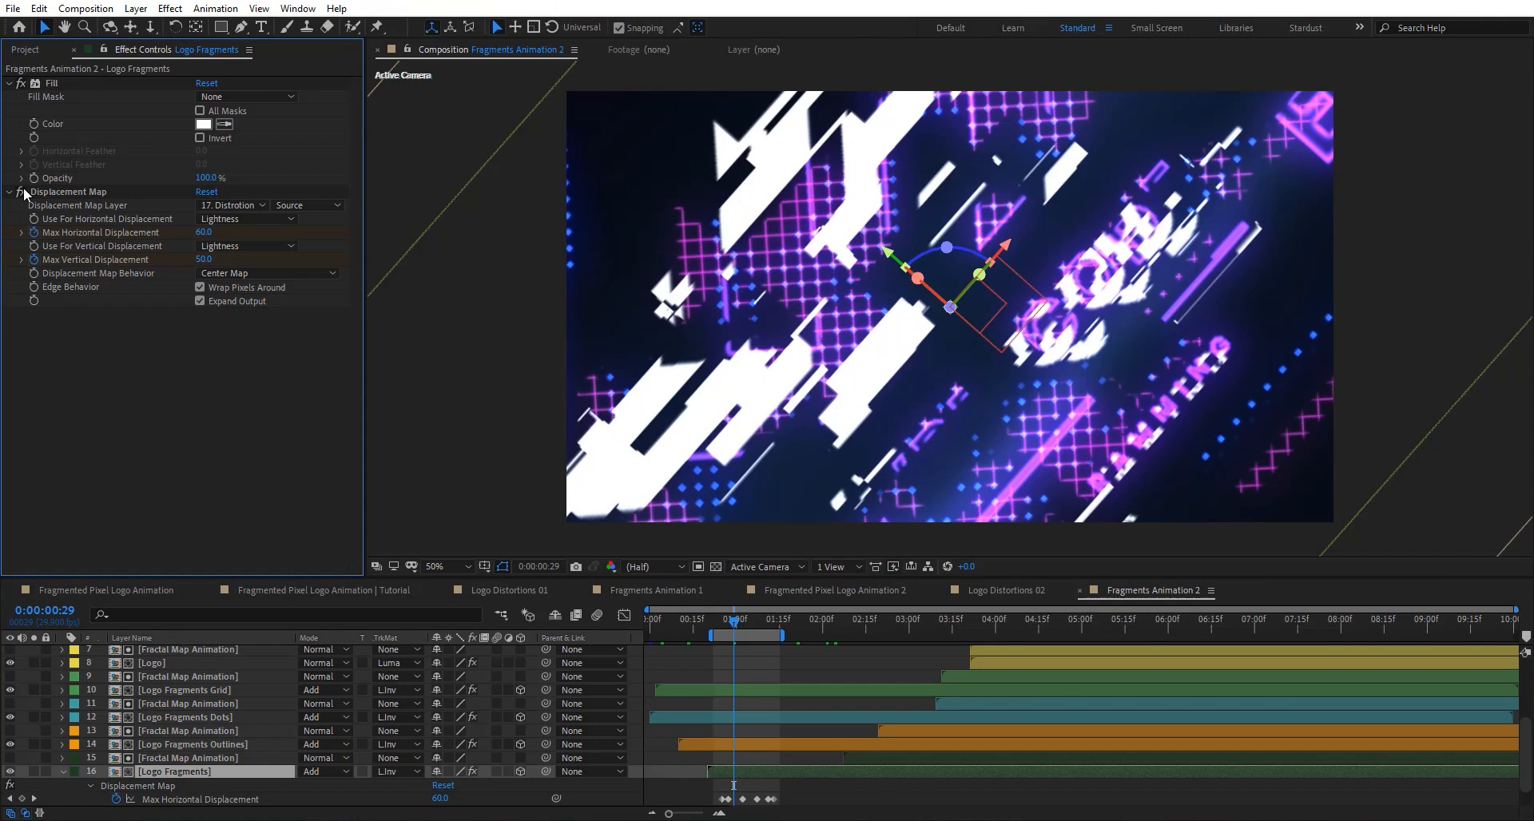
left_click(22, 193)
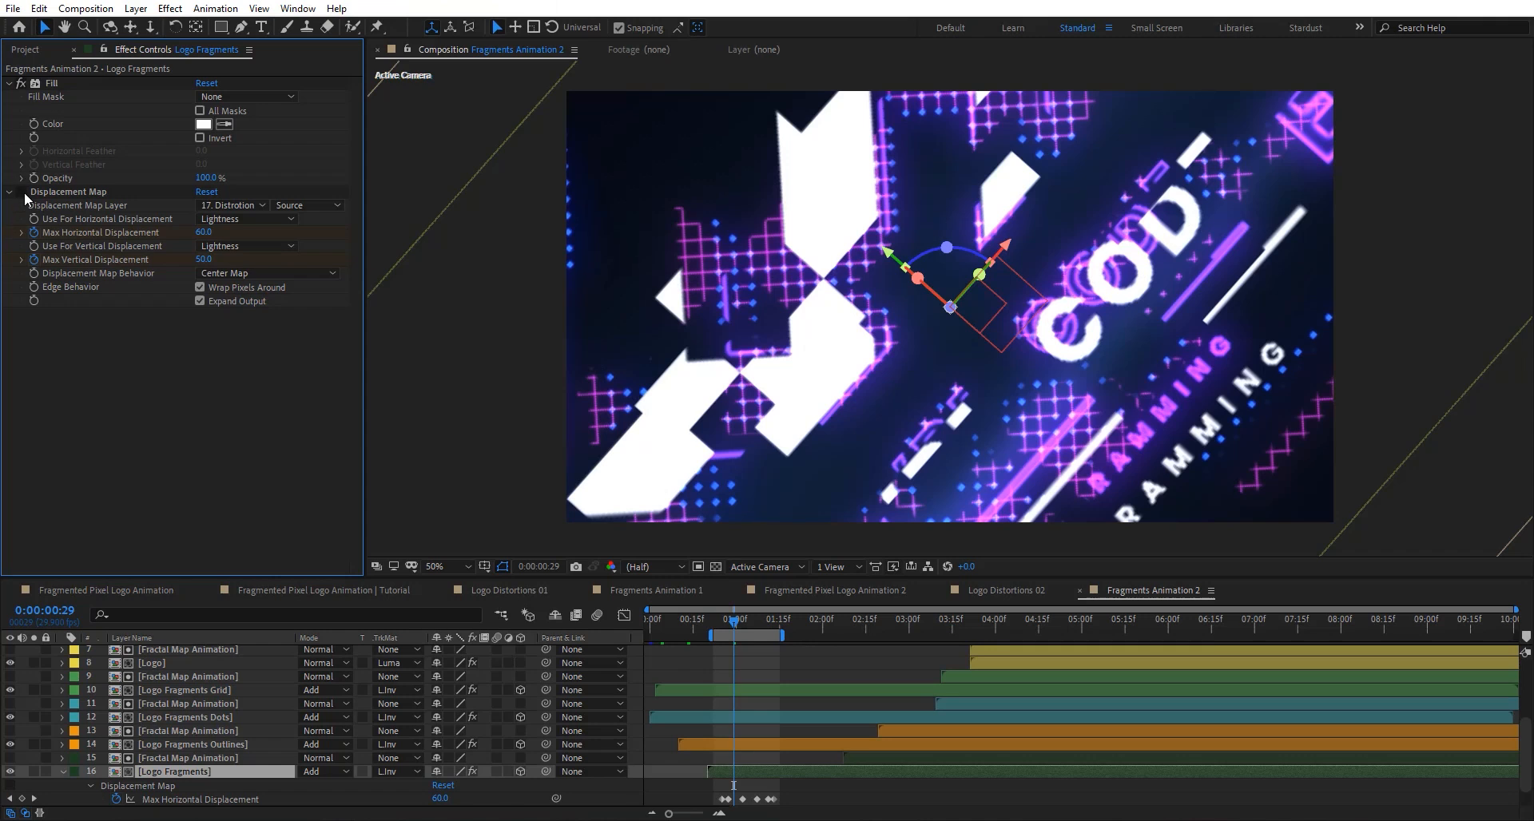
left_click(21, 193)
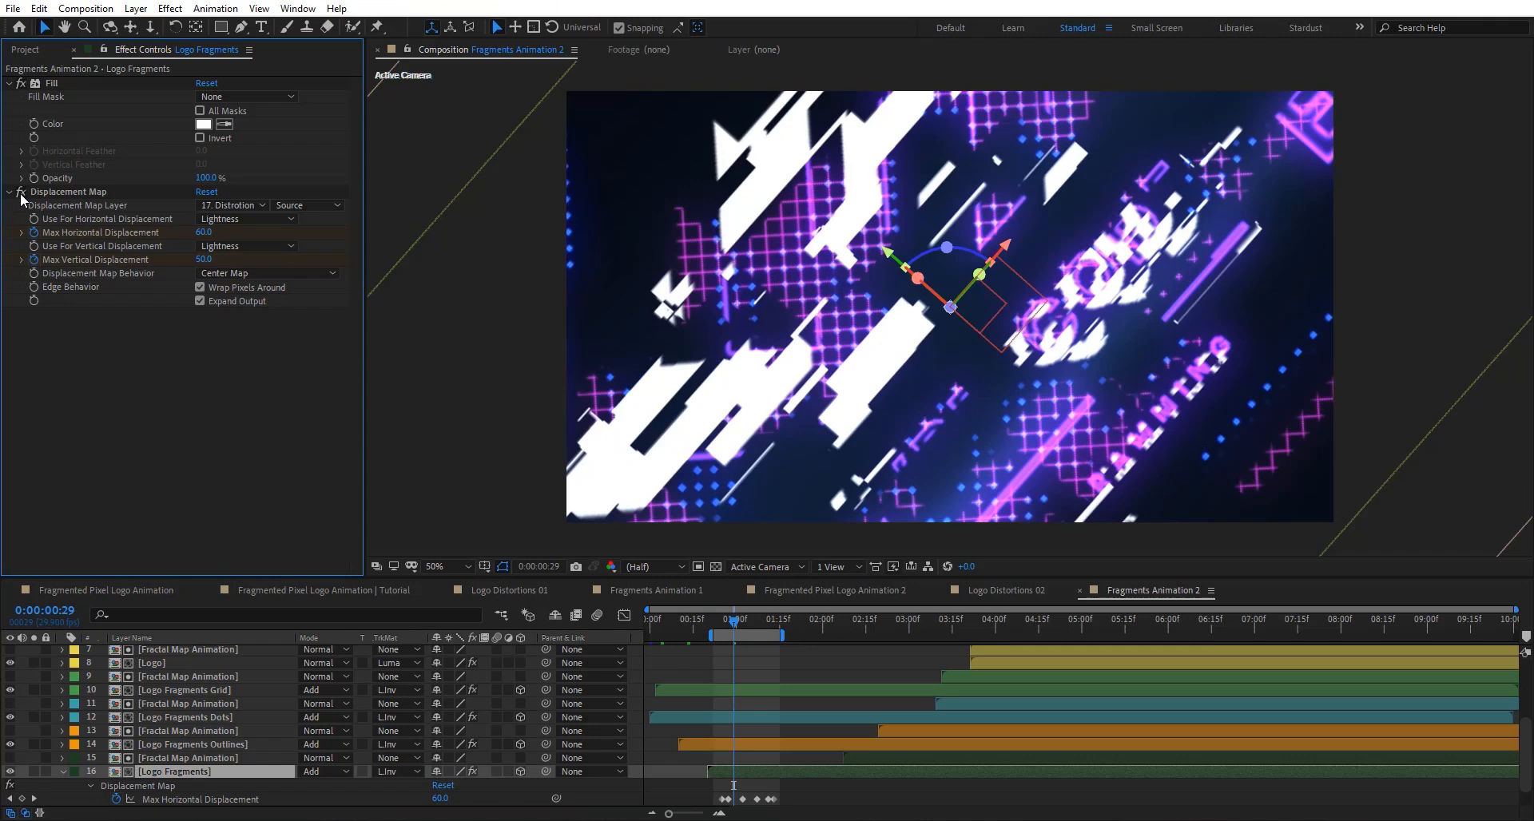
Open the Logo Fragments Grid precomp, check its frames at 0:00:00:12 and 0:00:01:00, and close it.
left_click(218, 691)
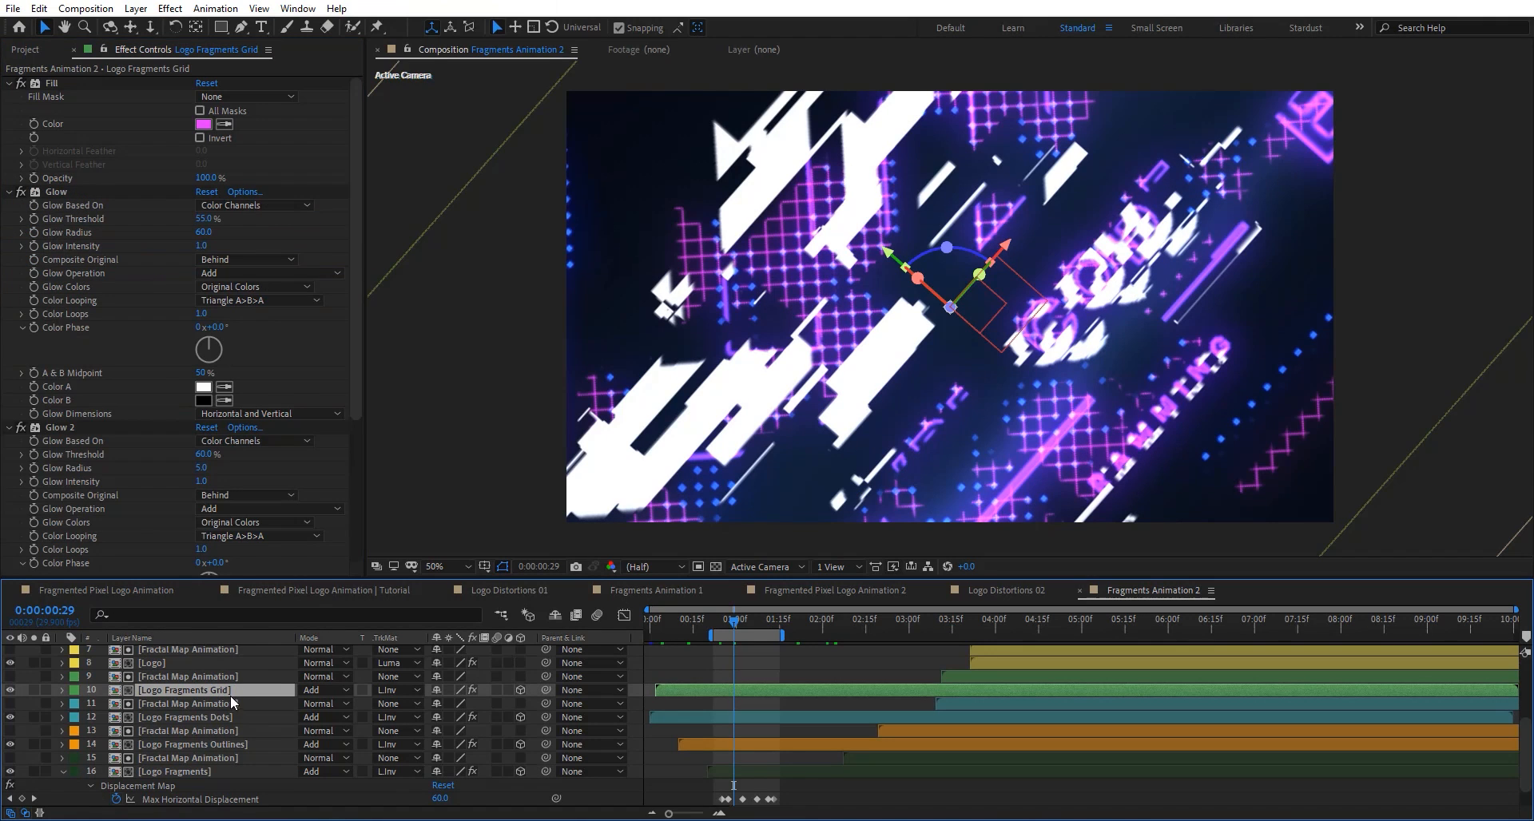
double_click(231, 692)
left_click_drag(749, 617, 683, 621)
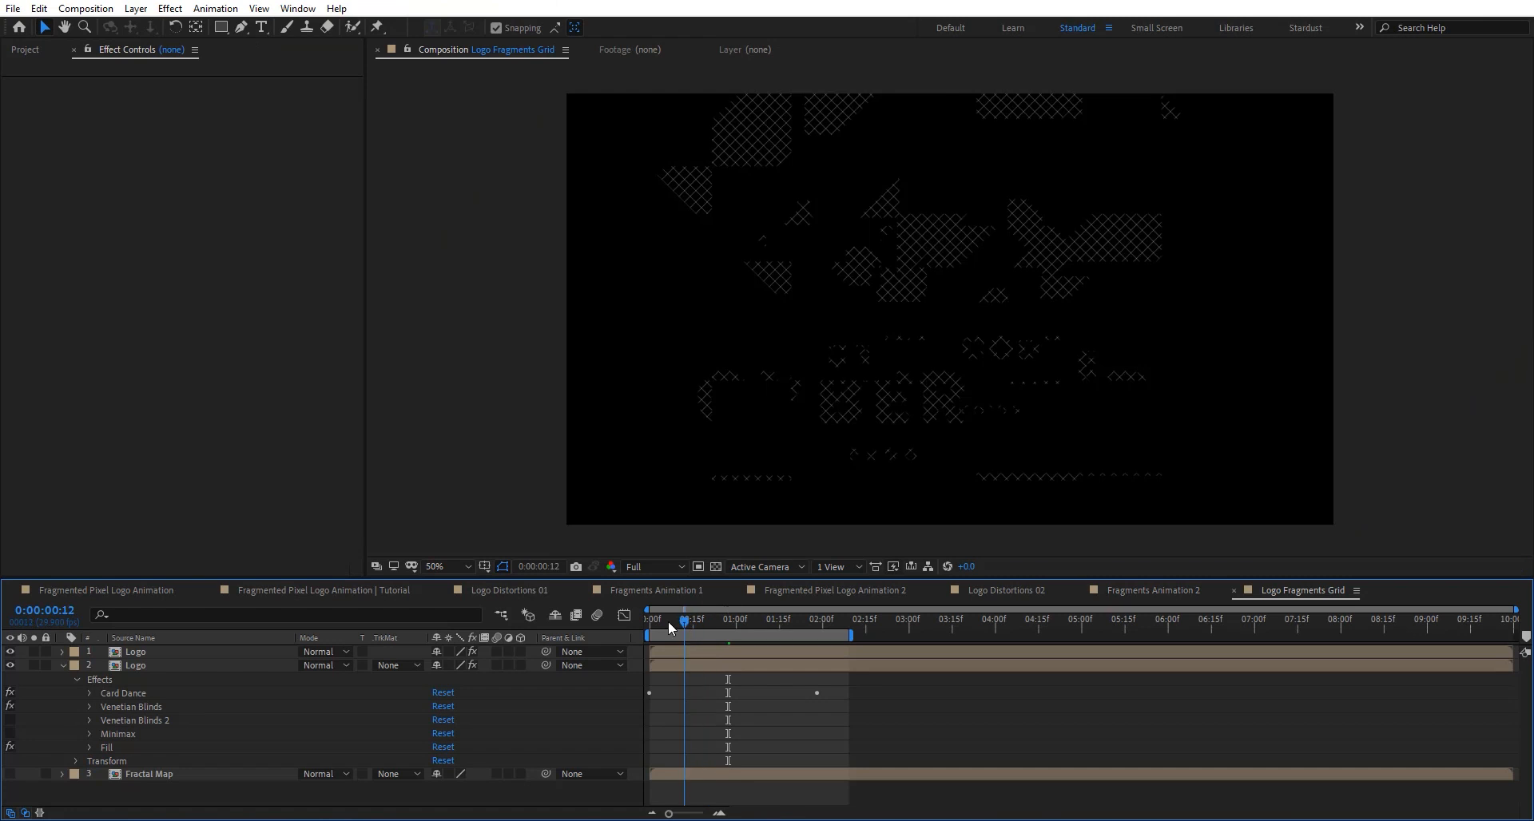
left_click(736, 621)
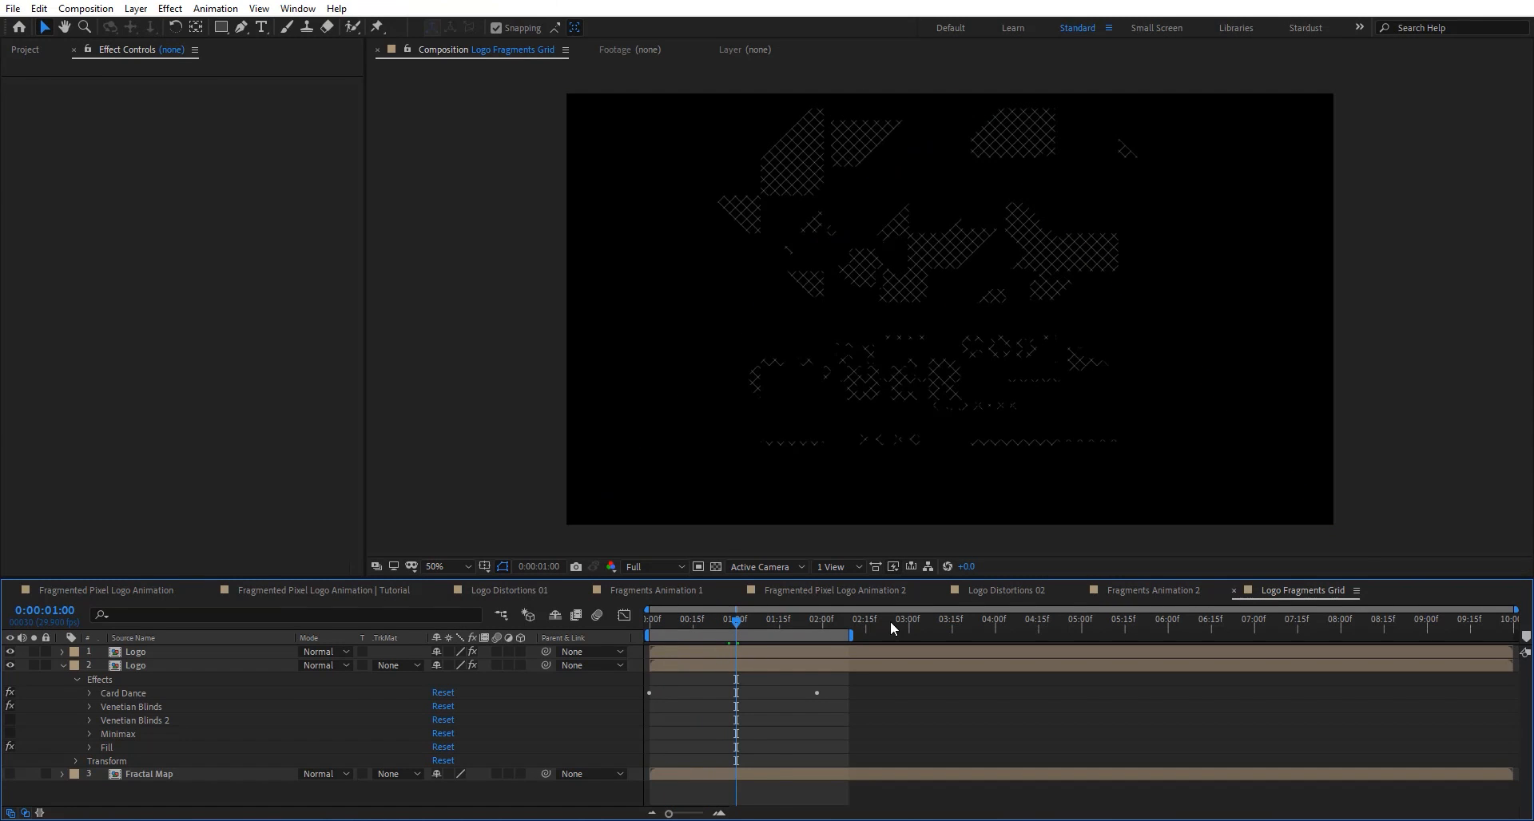
left_click(1234, 591)
Open Logo Dots Vegas from the project's Vegas folder and inspect the Vegas effect on its Logo layer at 0:00:01:15.
left_click(248, 721)
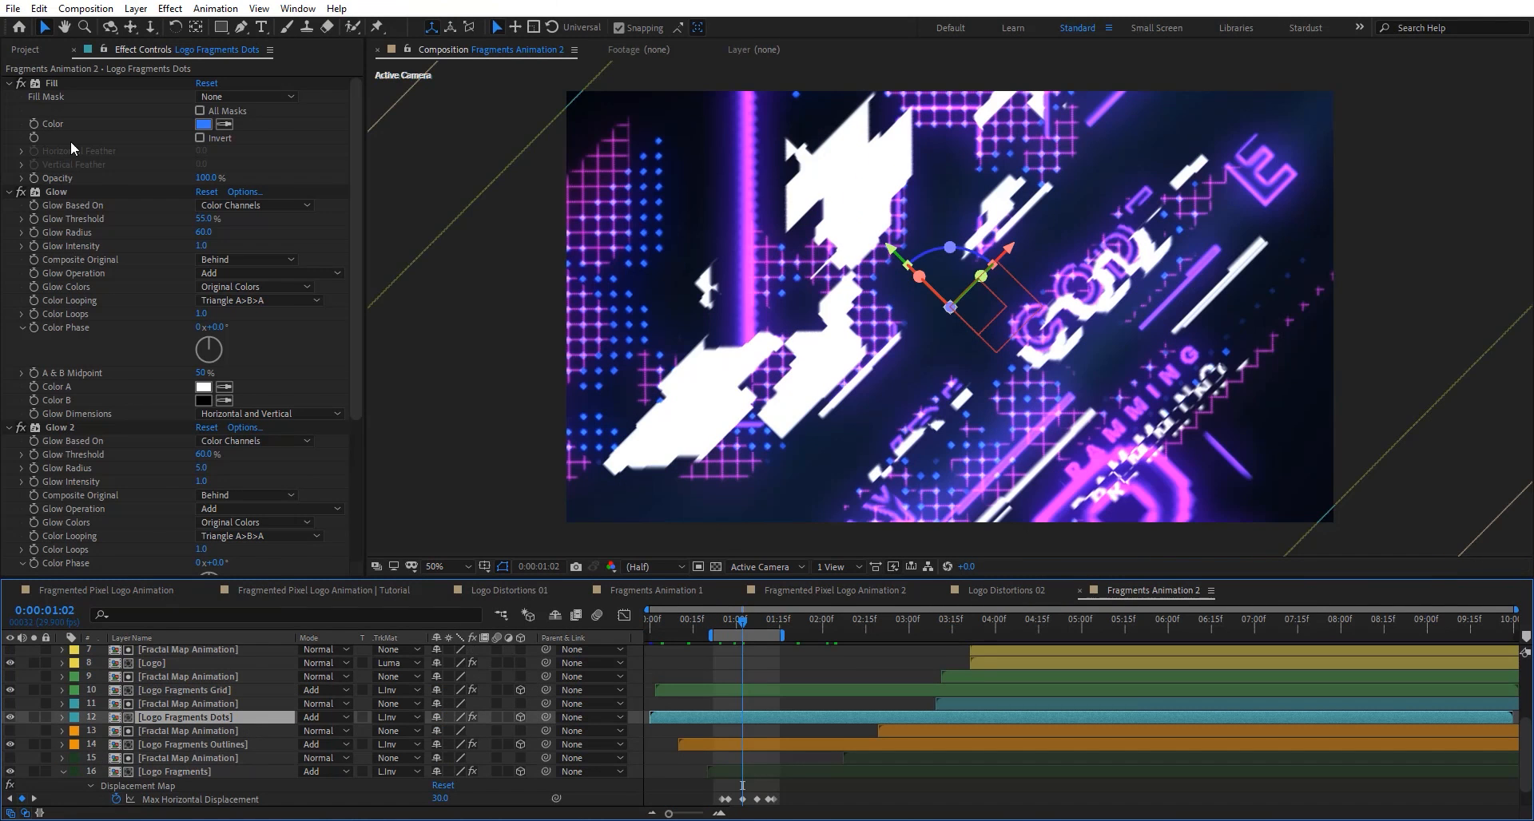
left_click(38, 51)
scroll(84, 349, "up", 2)
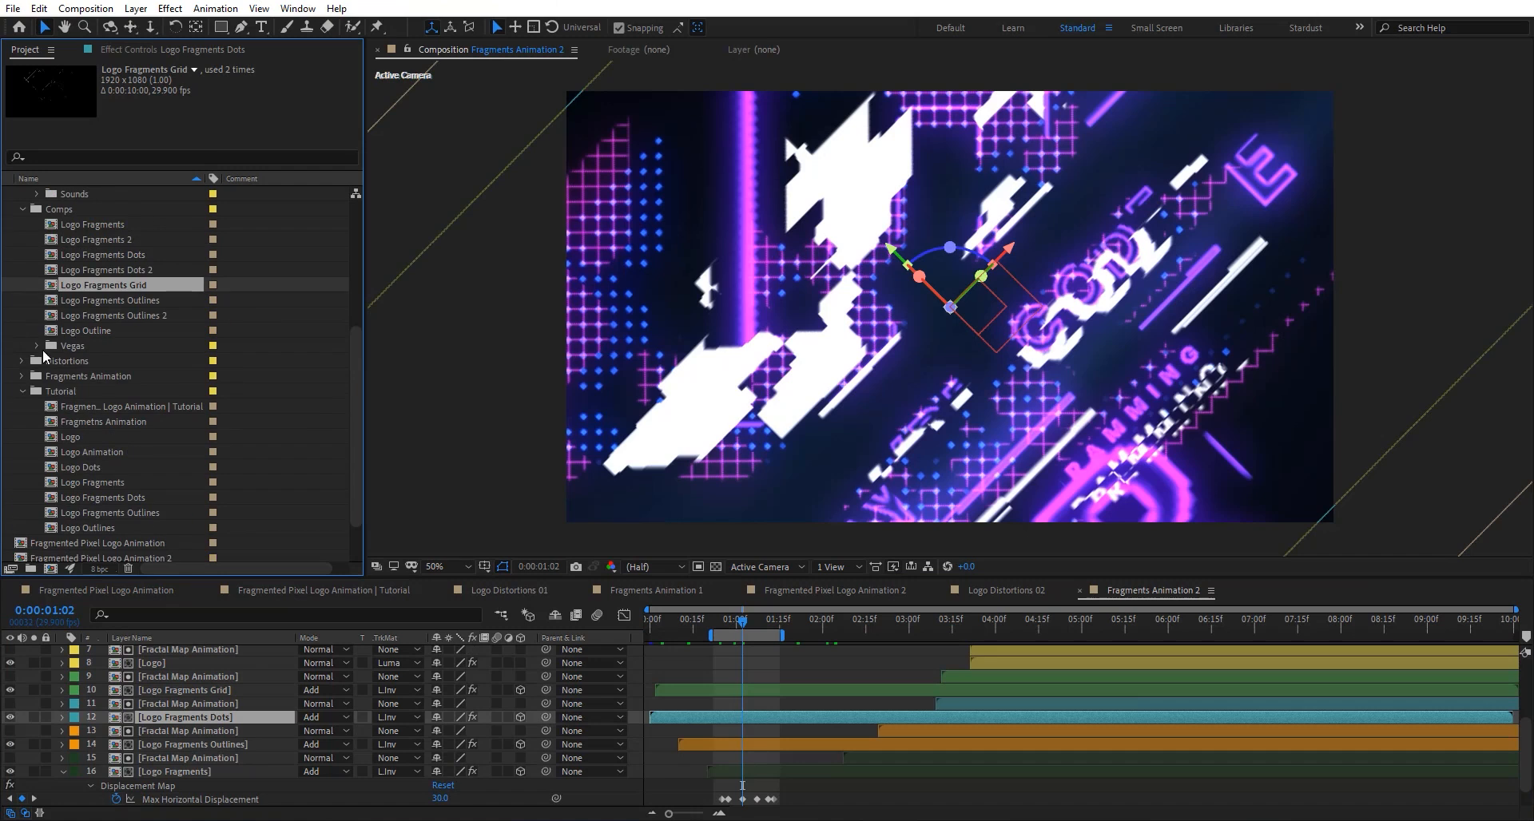
left_click(36, 346)
double_click(124, 358)
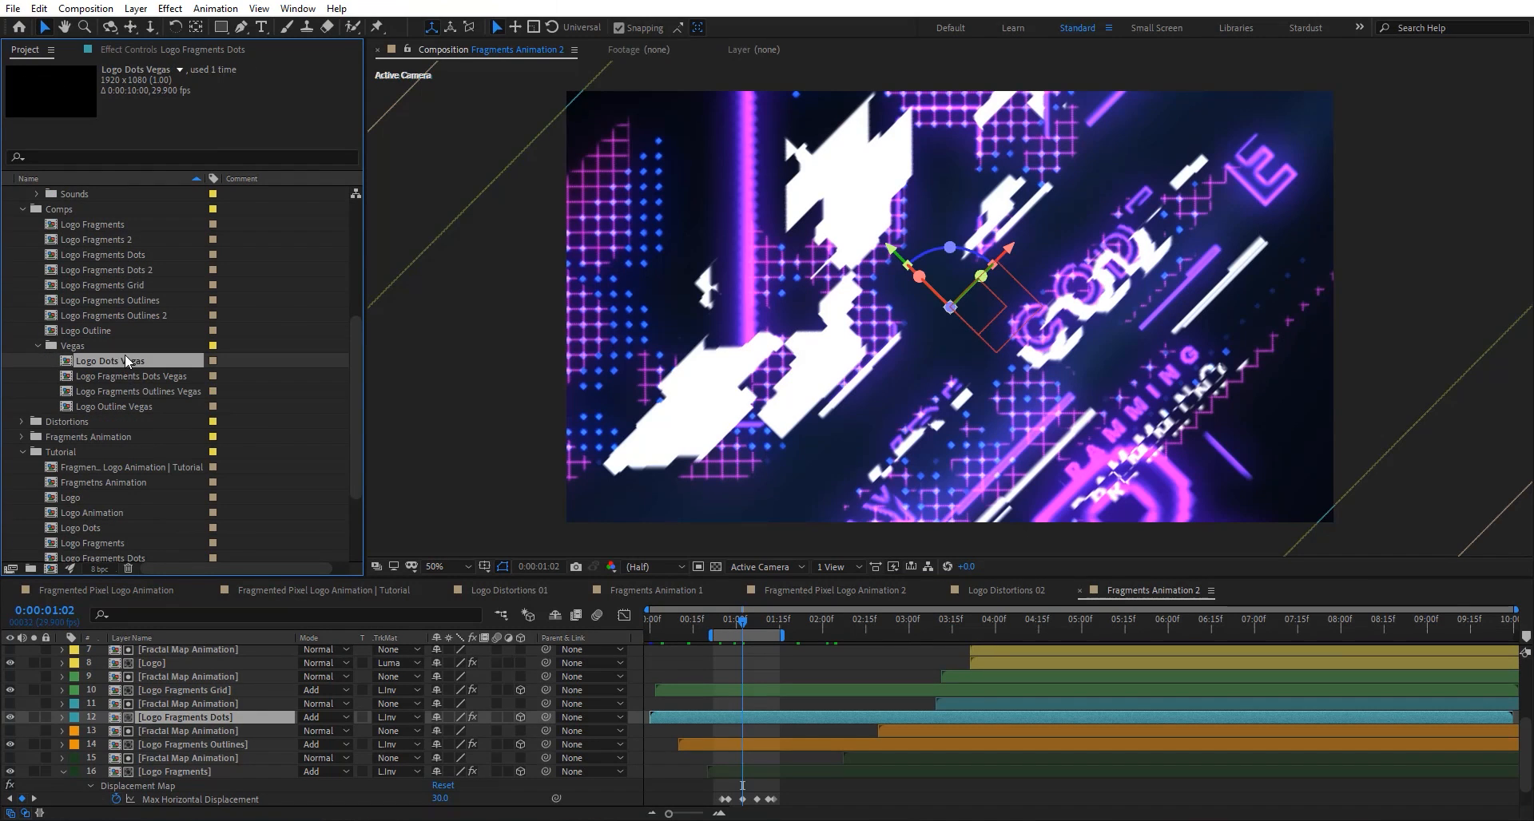
left_click_drag(745, 625, 774, 640)
left_click(764, 651)
left_click(168, 49)
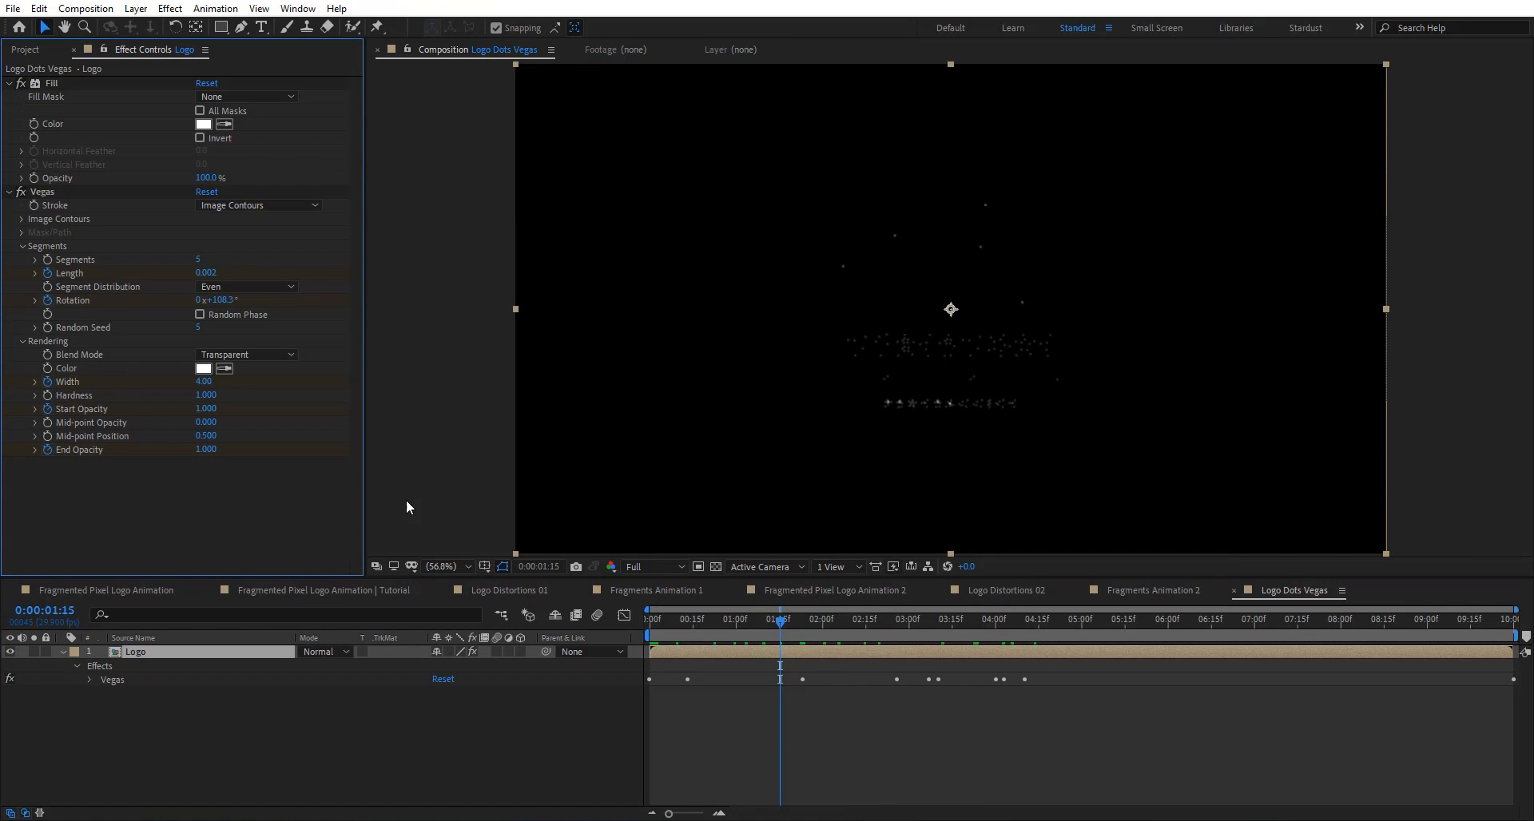
left_click(21, 192)
Open Logo Fragments Outlines Vegas, preview it at half resolution and reveal the Card Dance keyframes of its Logo Outline Vegas layer.
left_click(26, 50)
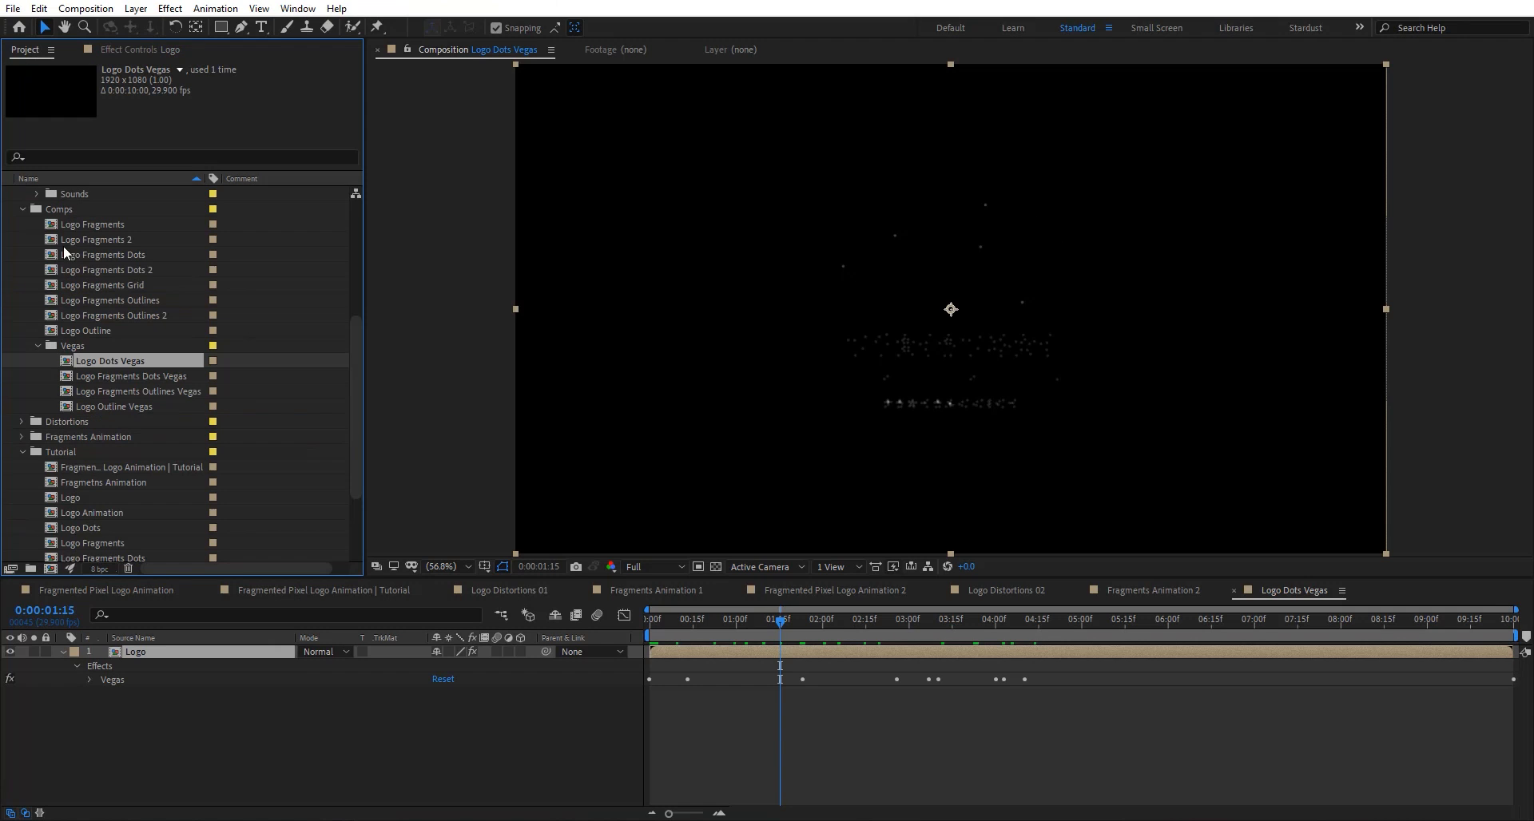
double_click(147, 394)
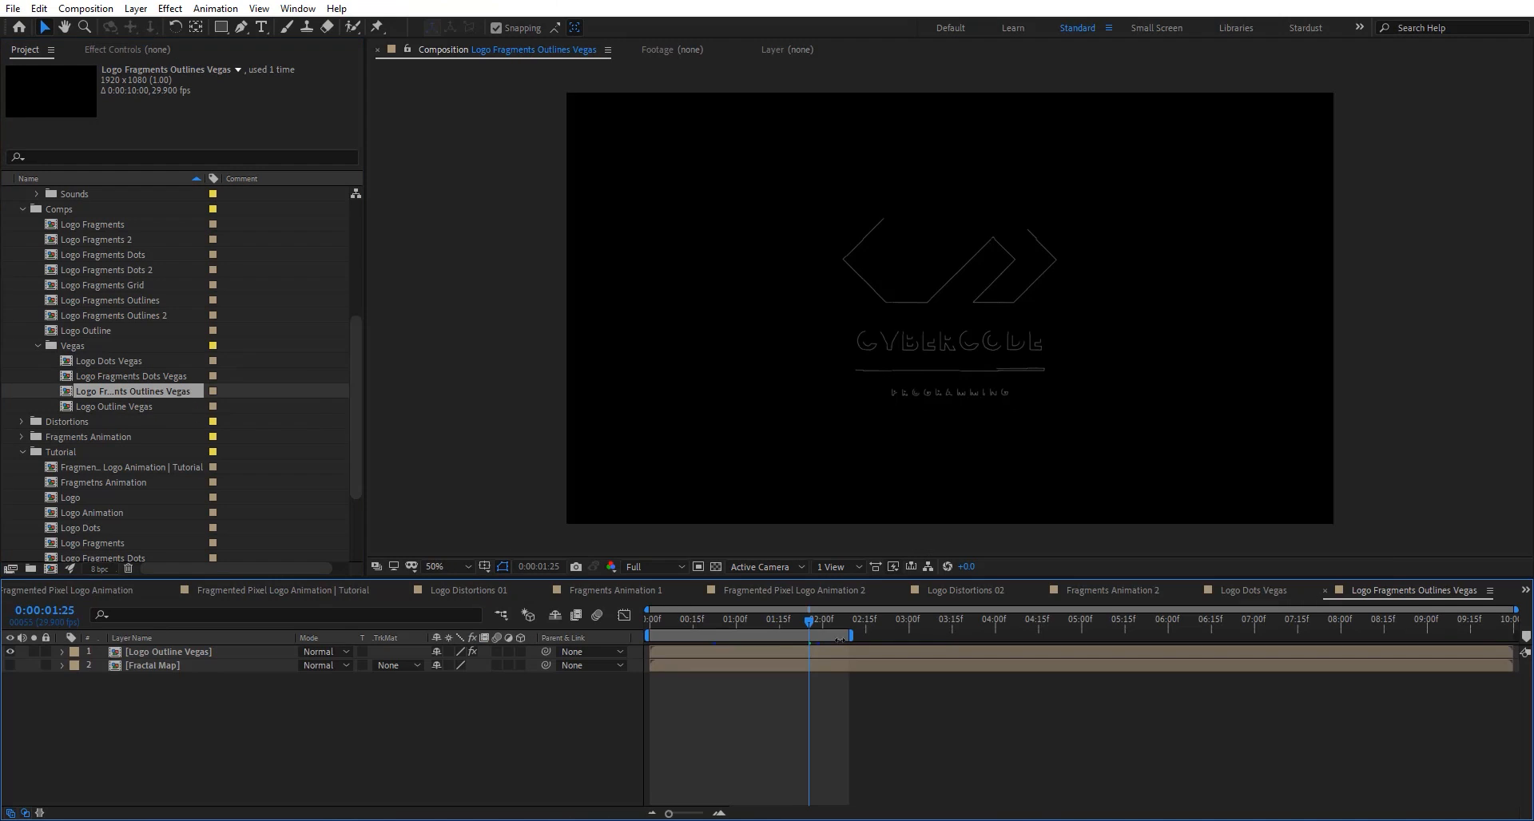
mouse_move(760, 623)
left_mouse_down()
mouse_move(650, 617)
mouse_move(780, 628)
mouse_move(694, 625)
mouse_move(762, 621)
left_mouse_up()
left_click(643, 567)
left_click(663, 583)
left_click(777, 649)
key("u")
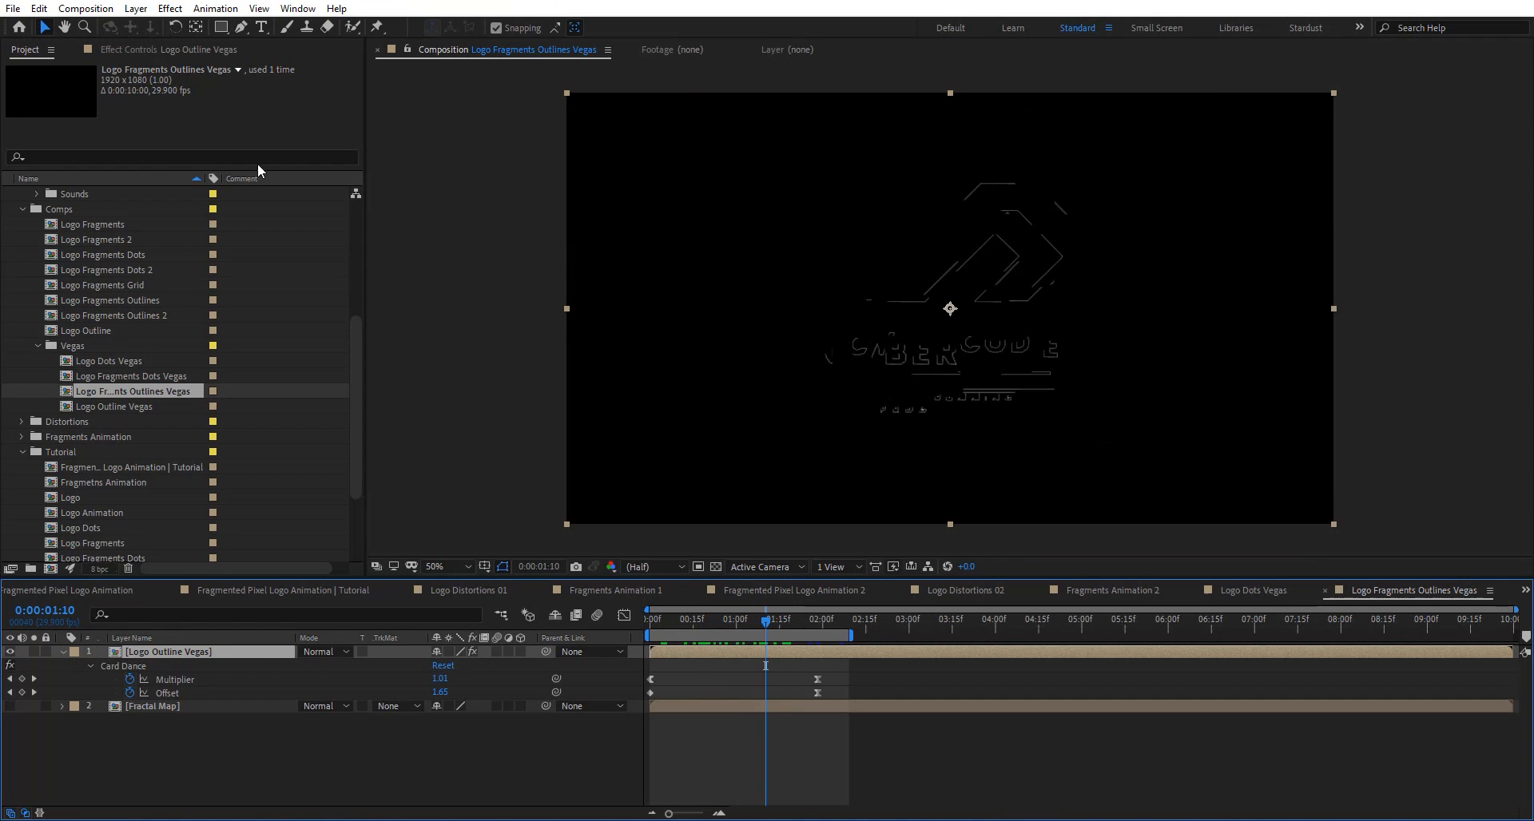
Inspect the Vegas effect in the nested Logo Outline Vegas composition around 0:00:01:19, and close the opened Vegas compositions.
double_click(256, 652)
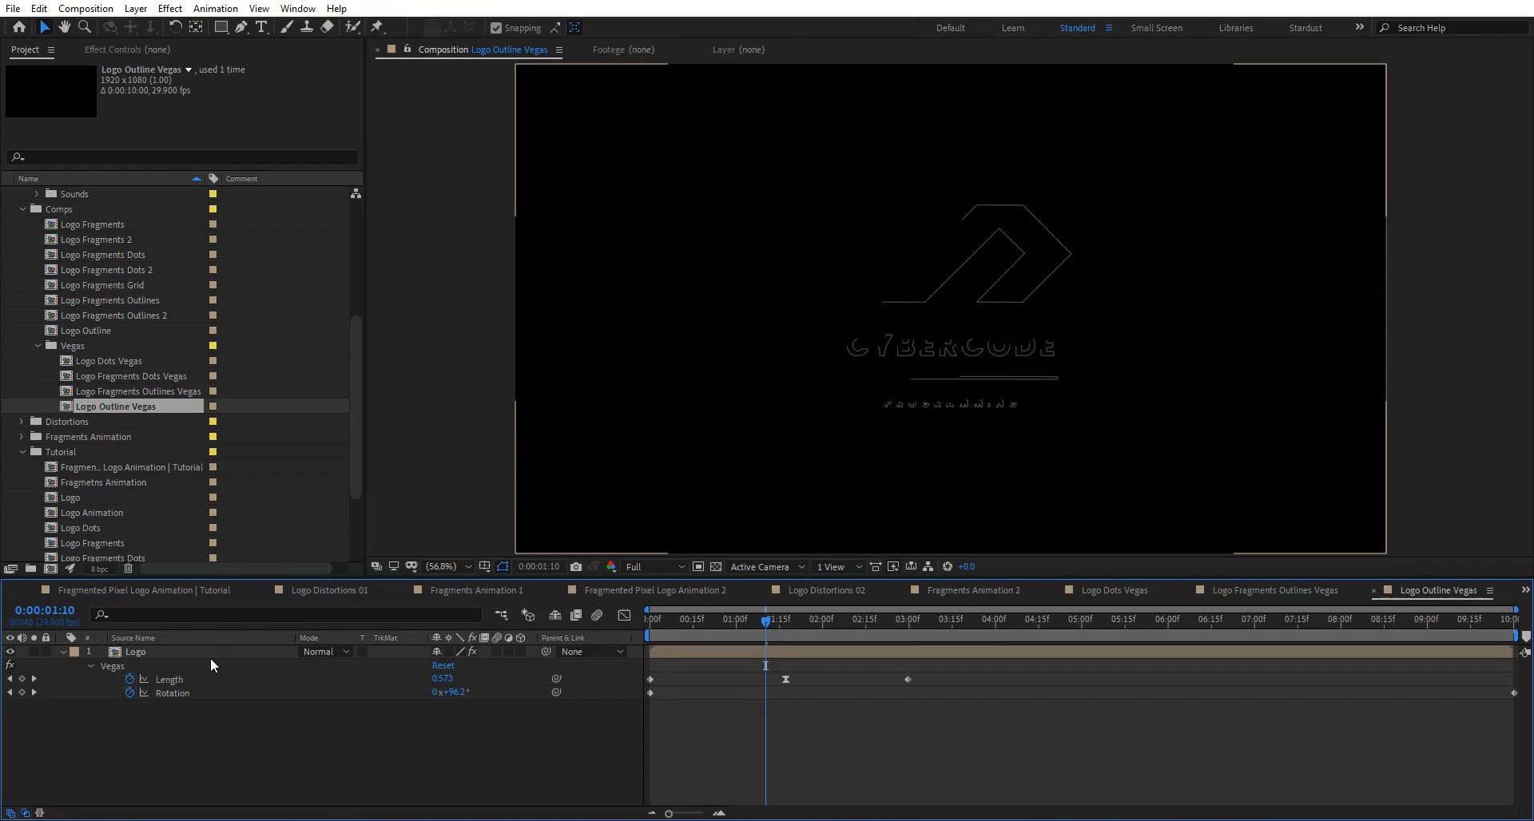
left_click(157, 50)
left_click_drag(734, 620, 793, 634)
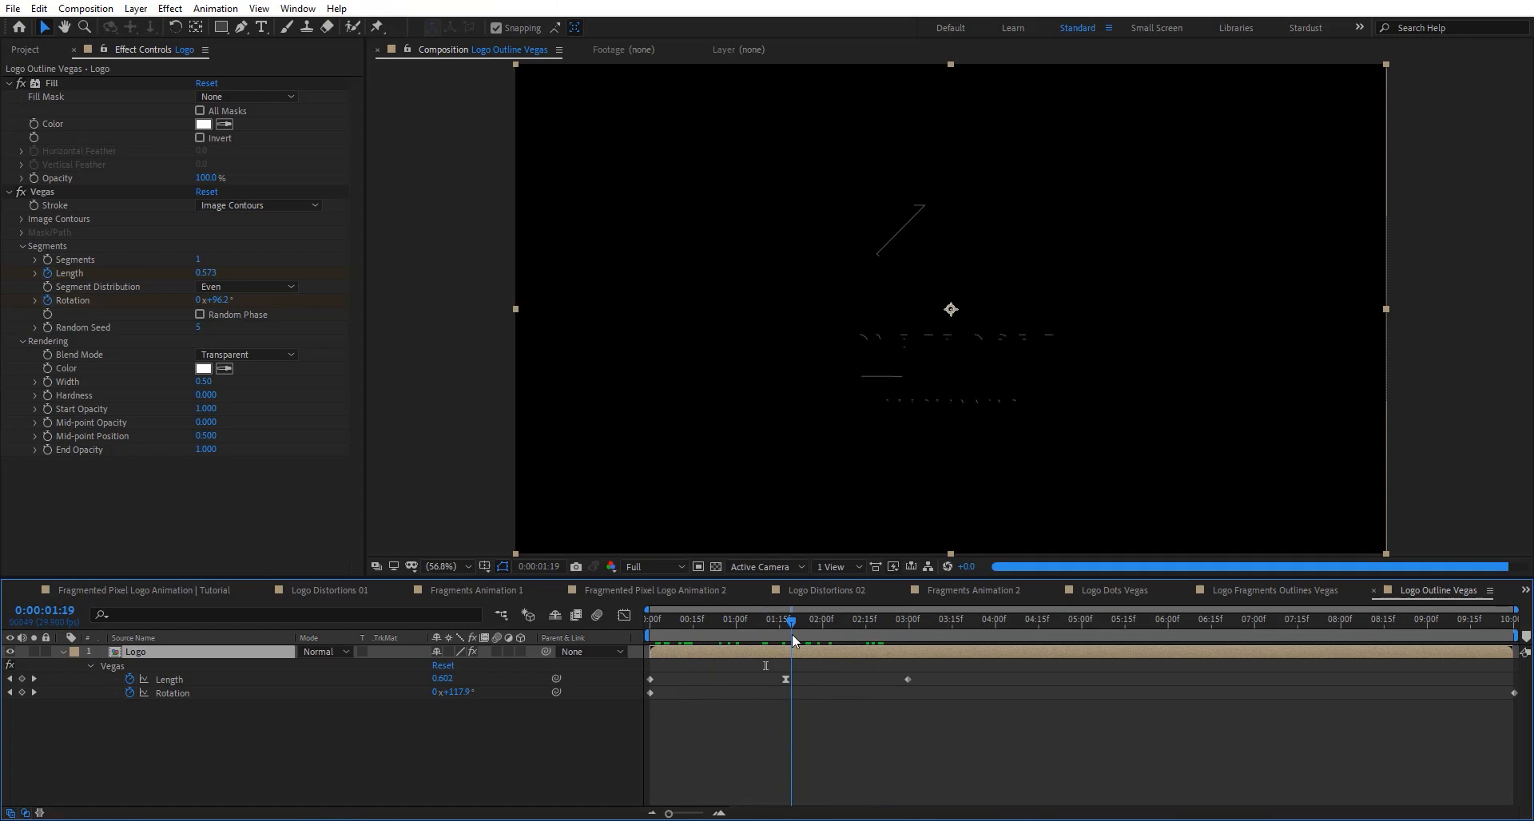
left_click(1373, 592)
left_click(1322, 591)
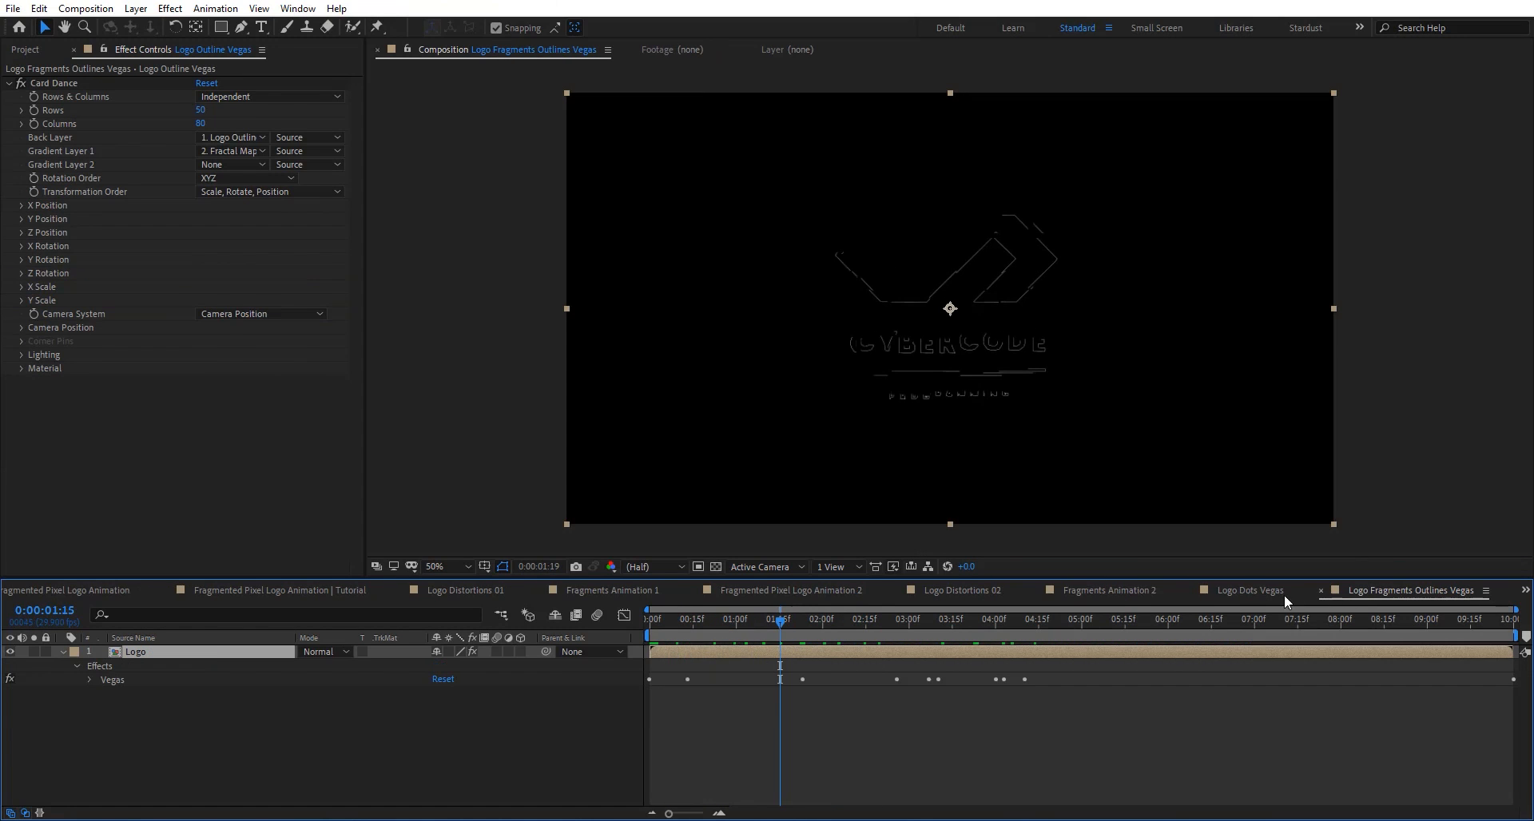
left_click(1234, 591)
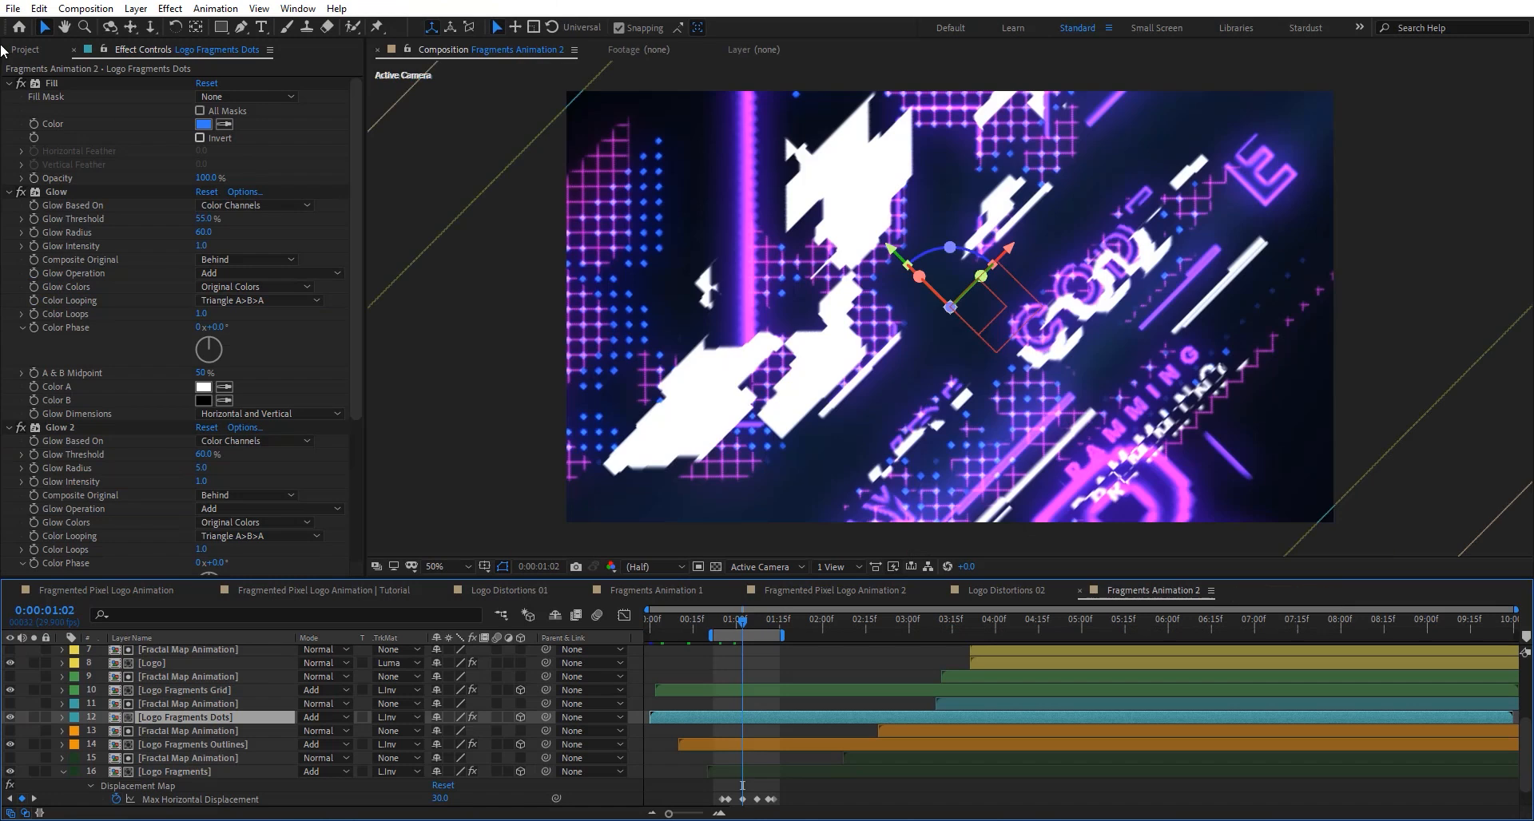
Review all four compositions in the Vegas folder, scrub Logo Dots Vegas to 0:00:03:27, and close the opened dots and outline compositions.
double_click(170, 392)
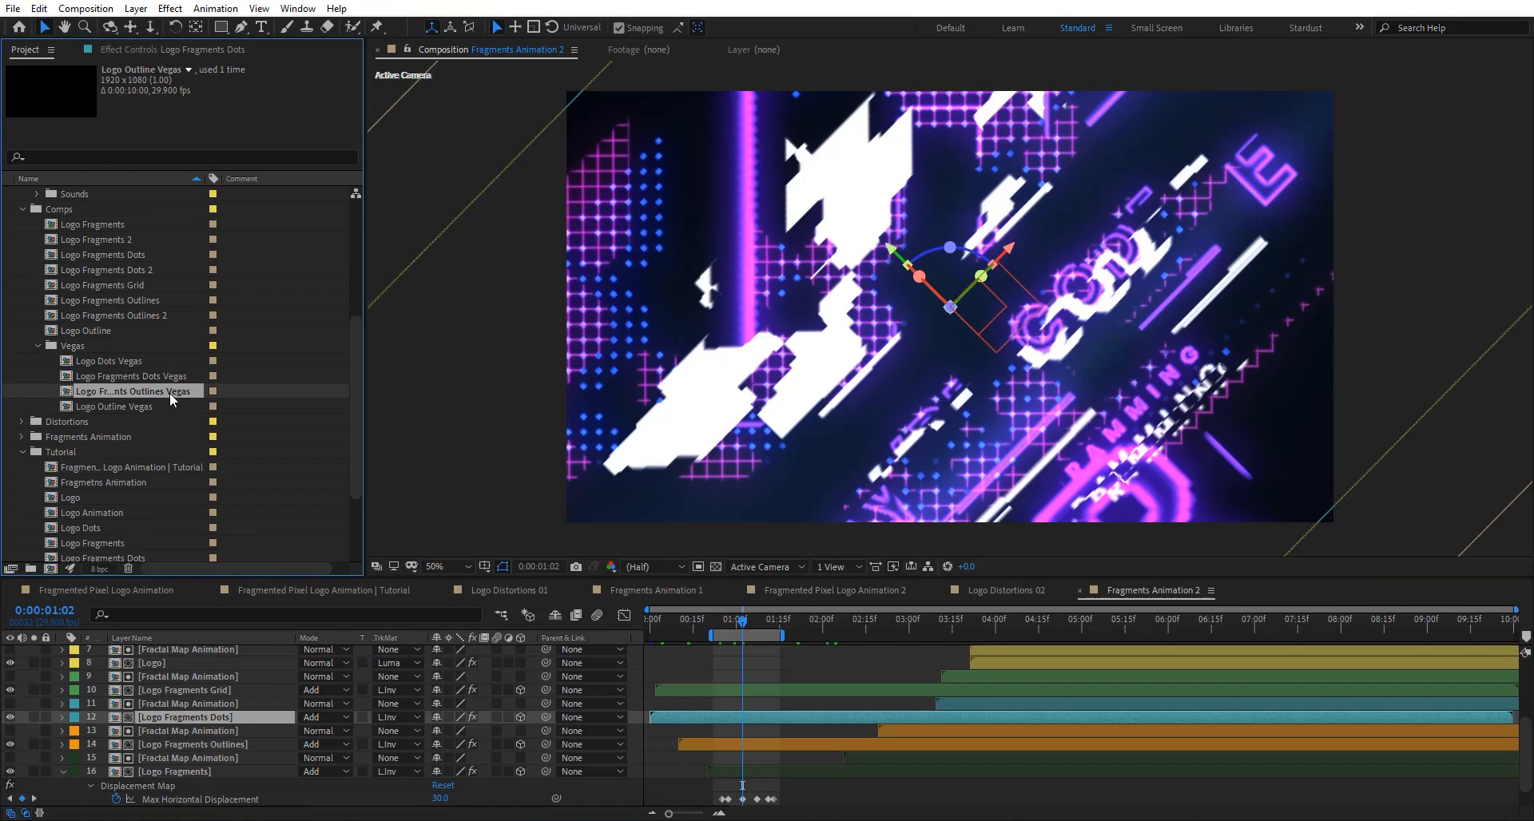
double_click(162, 407)
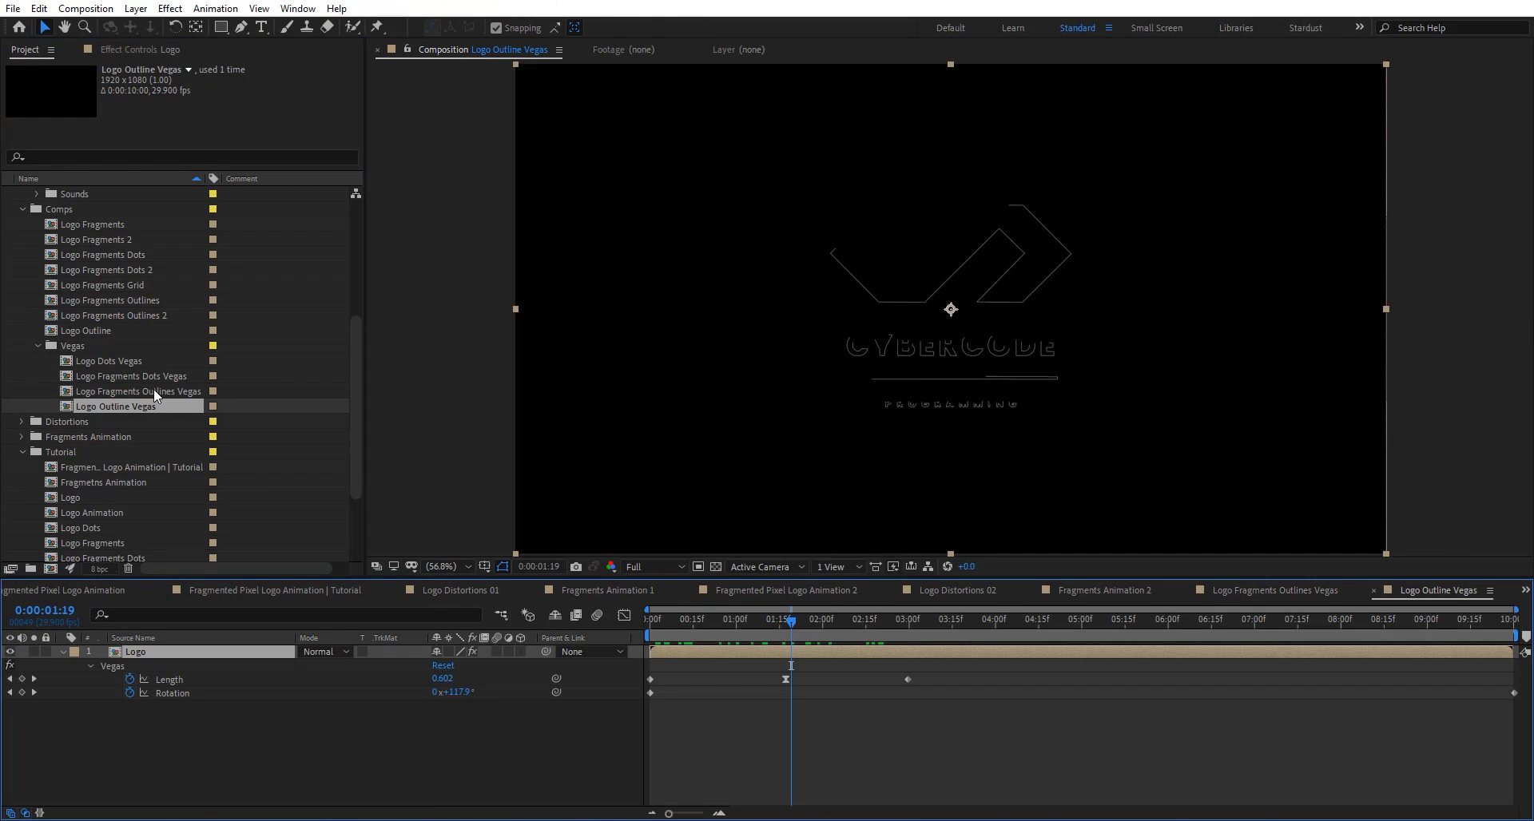
double_click(155, 378)
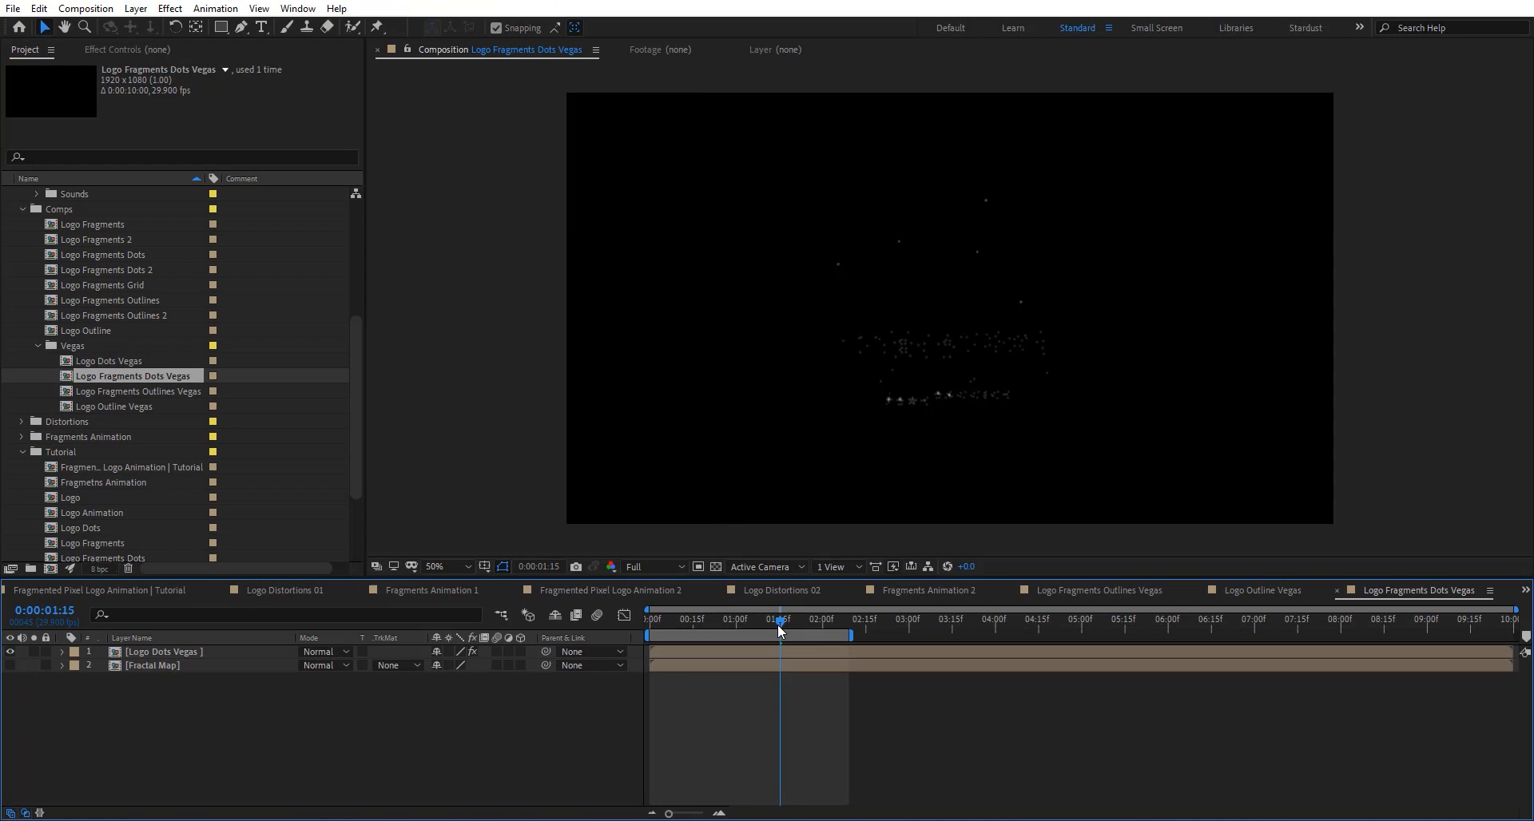
double_click(164, 363)
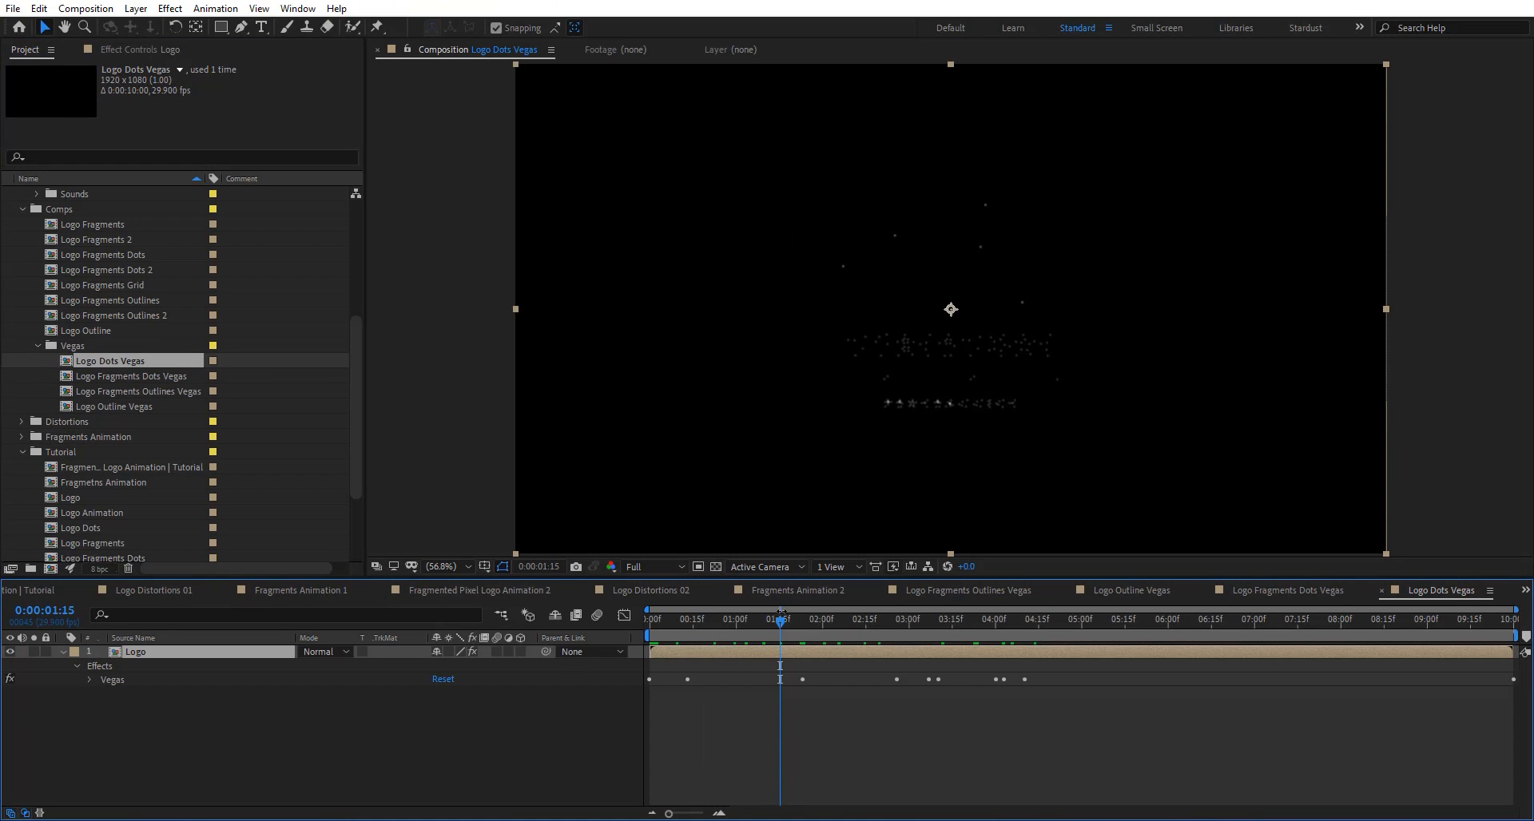
left_click_drag(772, 622, 979, 624)
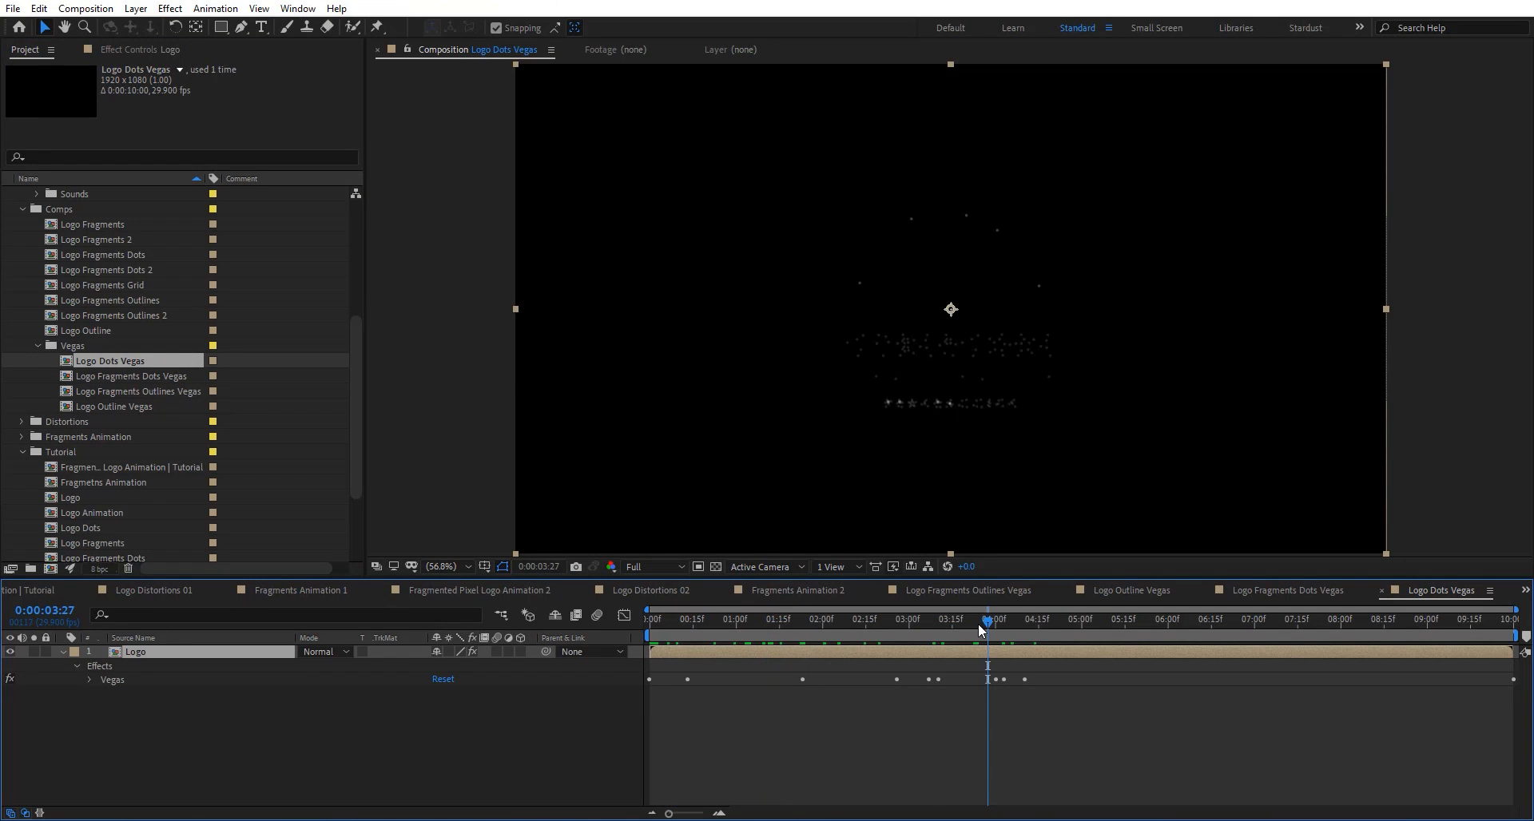
left_click(1383, 591)
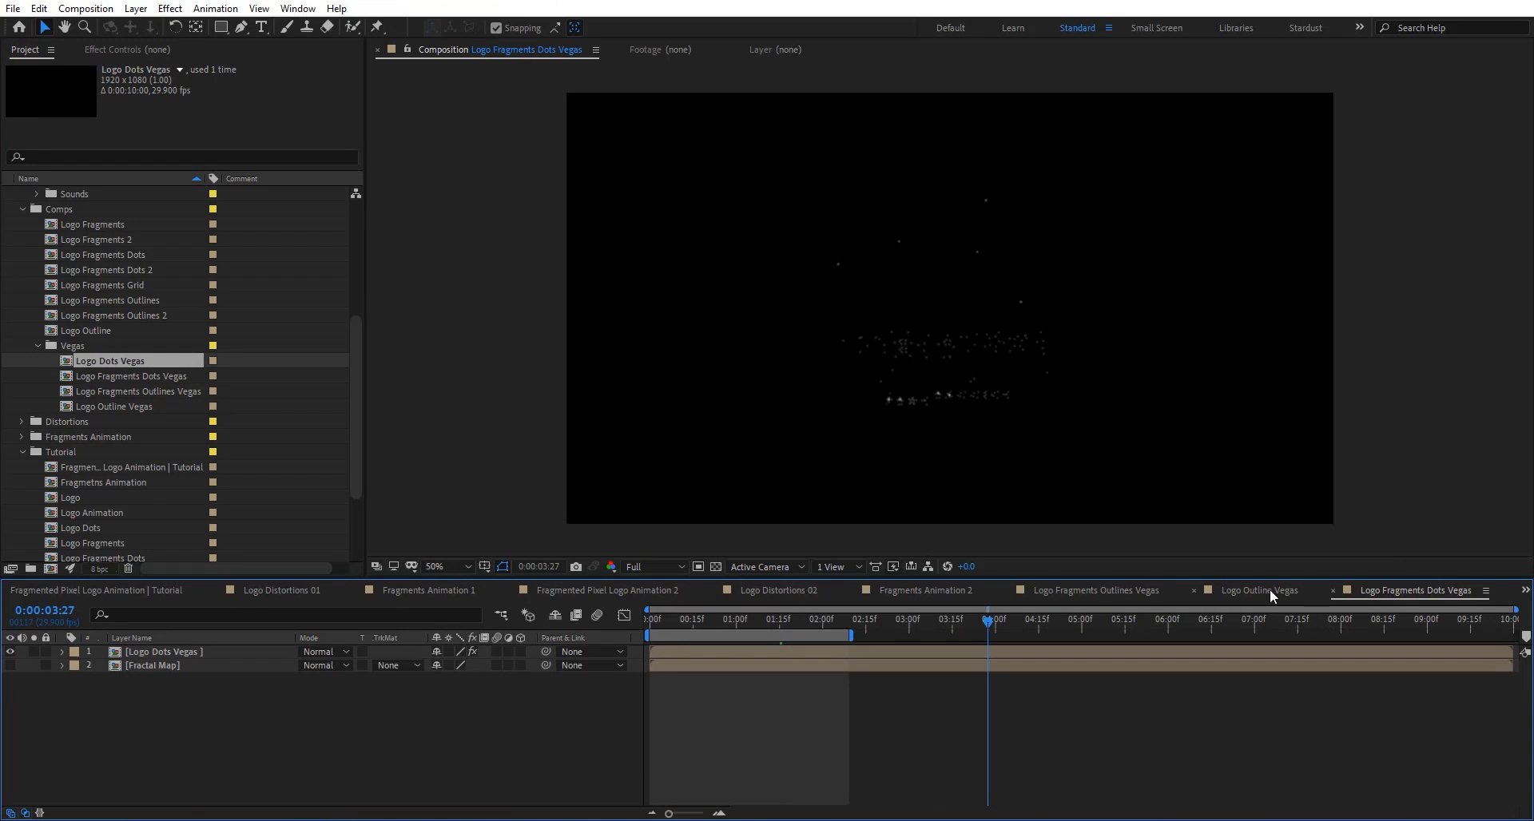
left_click(1334, 590)
left_click(1371, 590)
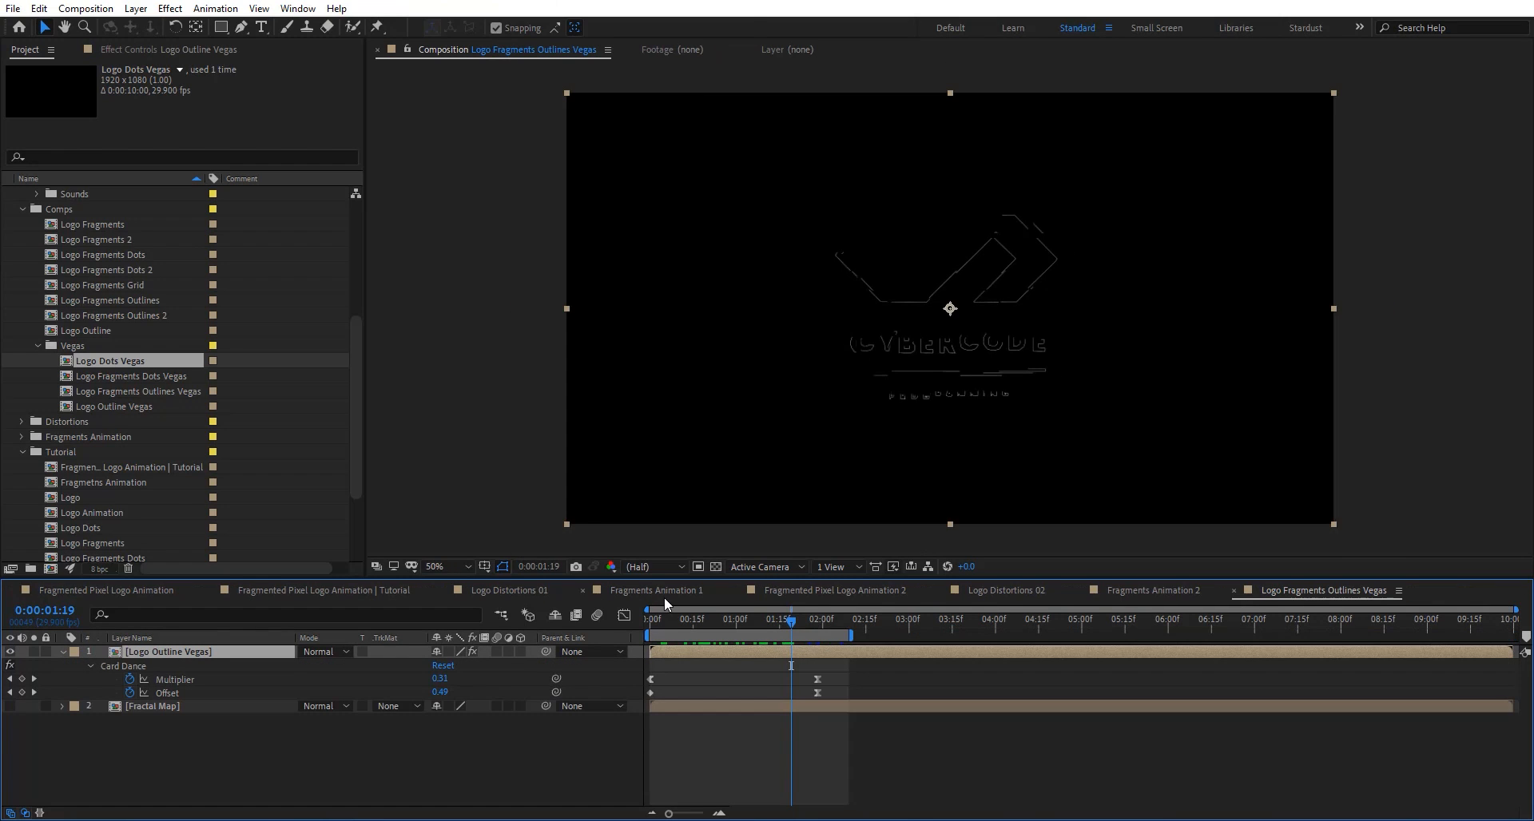
Open Fragmented Pixel Logo Animation 3, go through Logo Distortions 03 into Fragments Animation 3, and check the frame at 0:00:01:05.
scroll(135, 508, "down", 3)
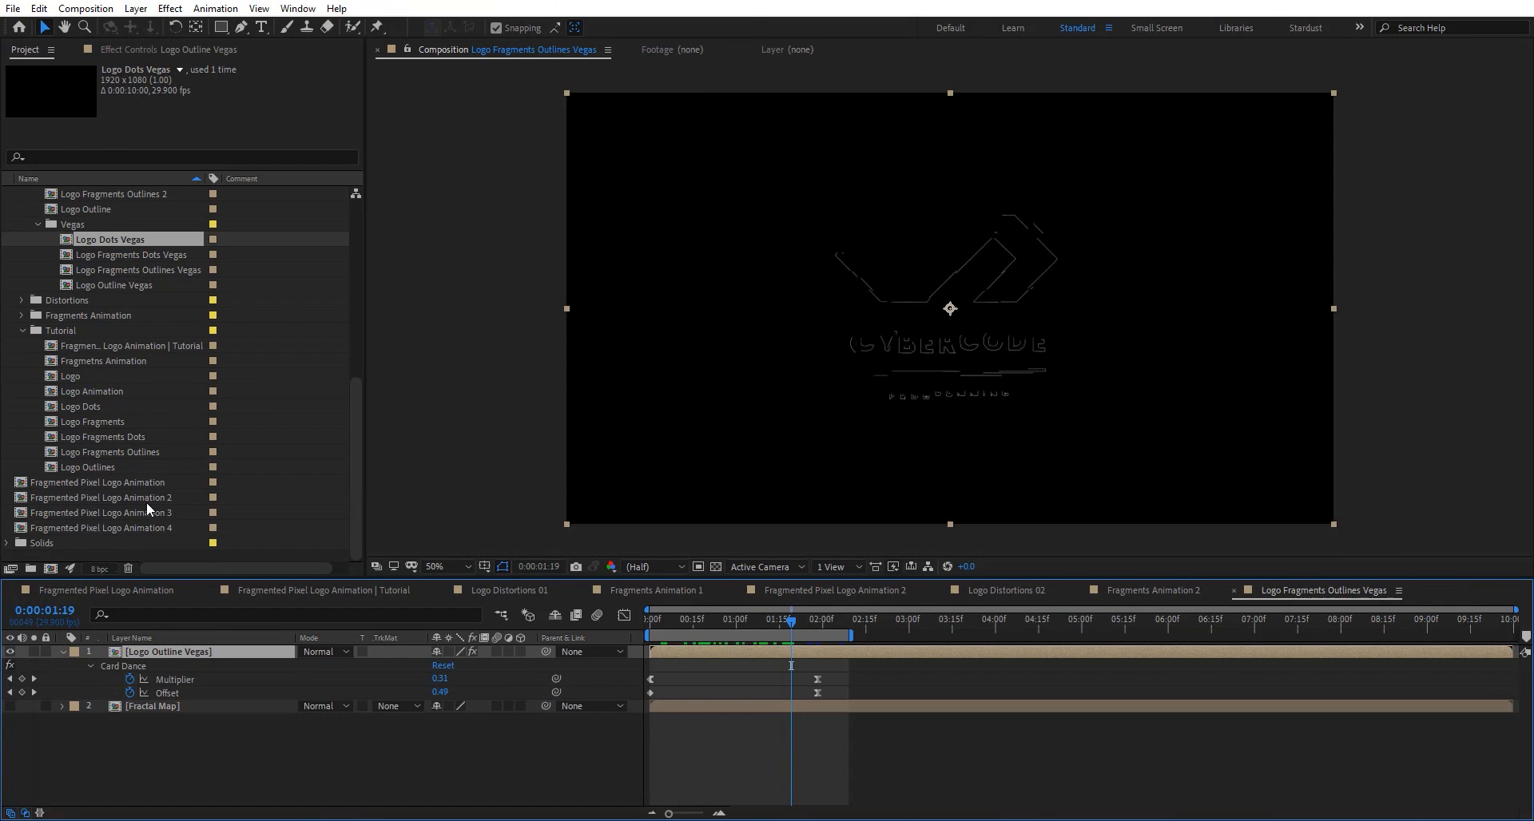
double_click(147, 510)
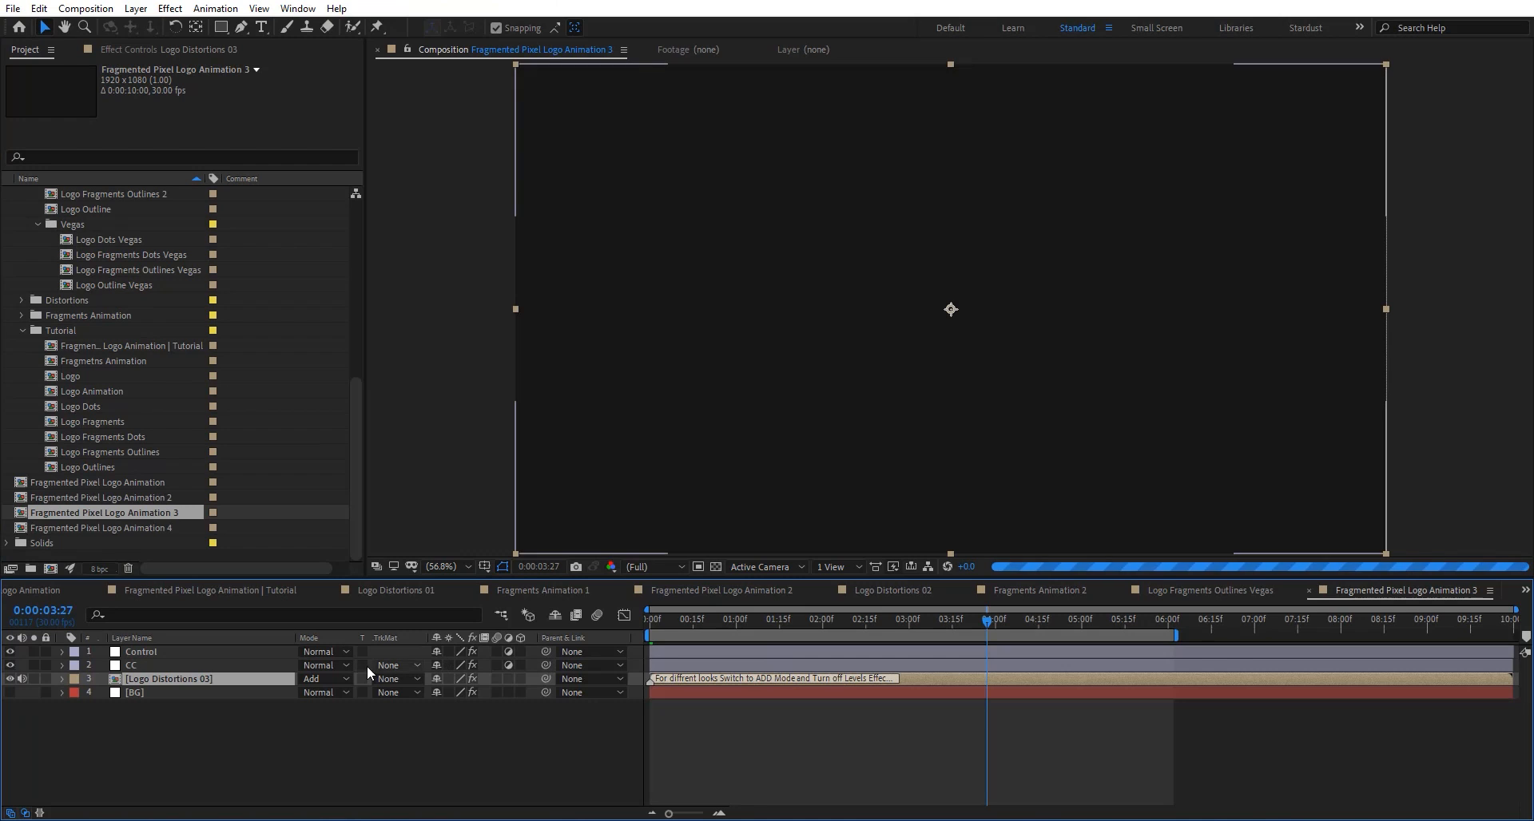
double_click(261, 677)
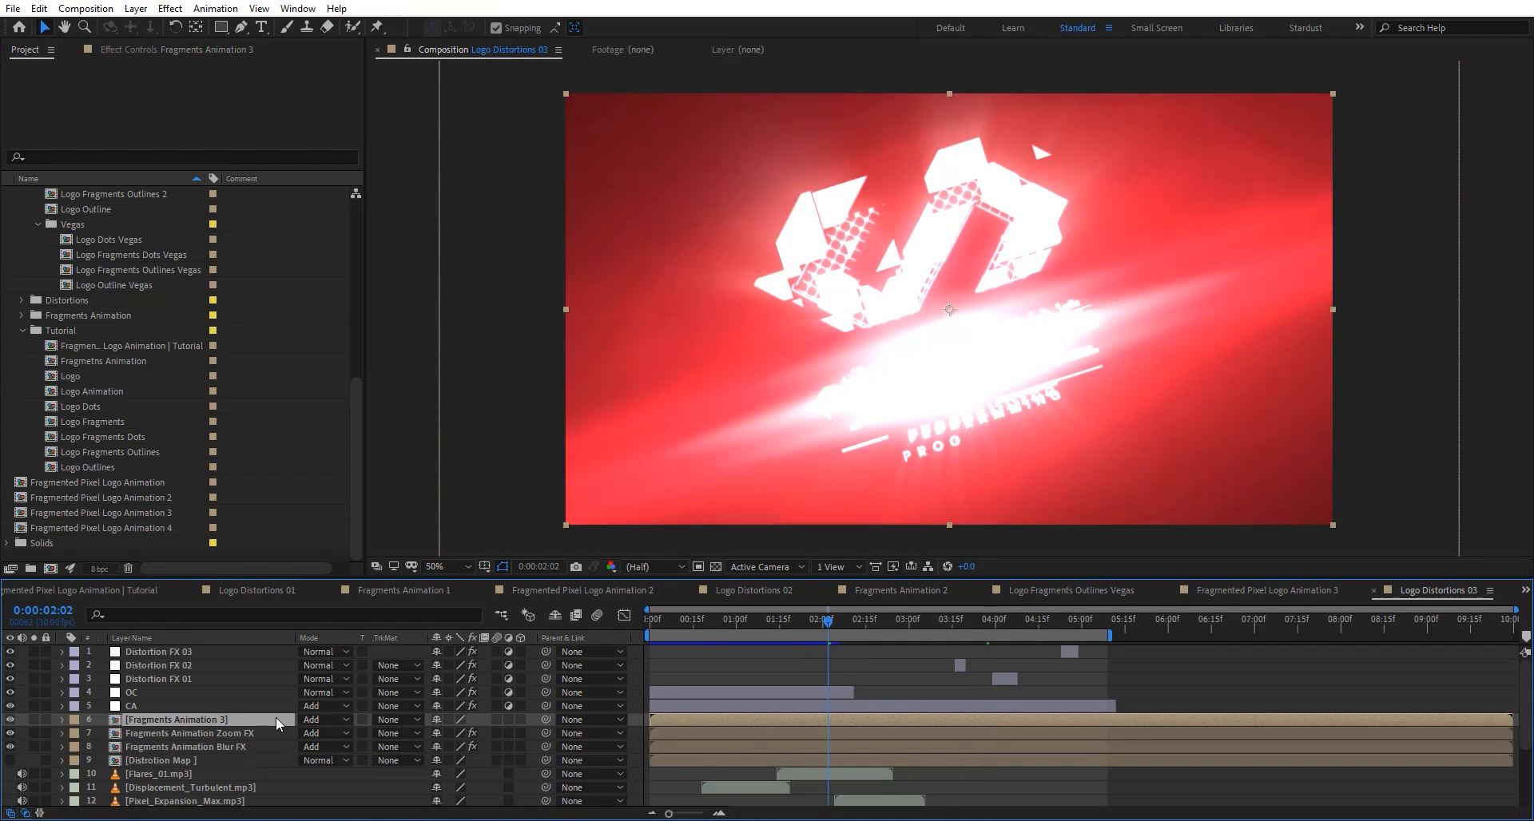
double_click(276, 719)
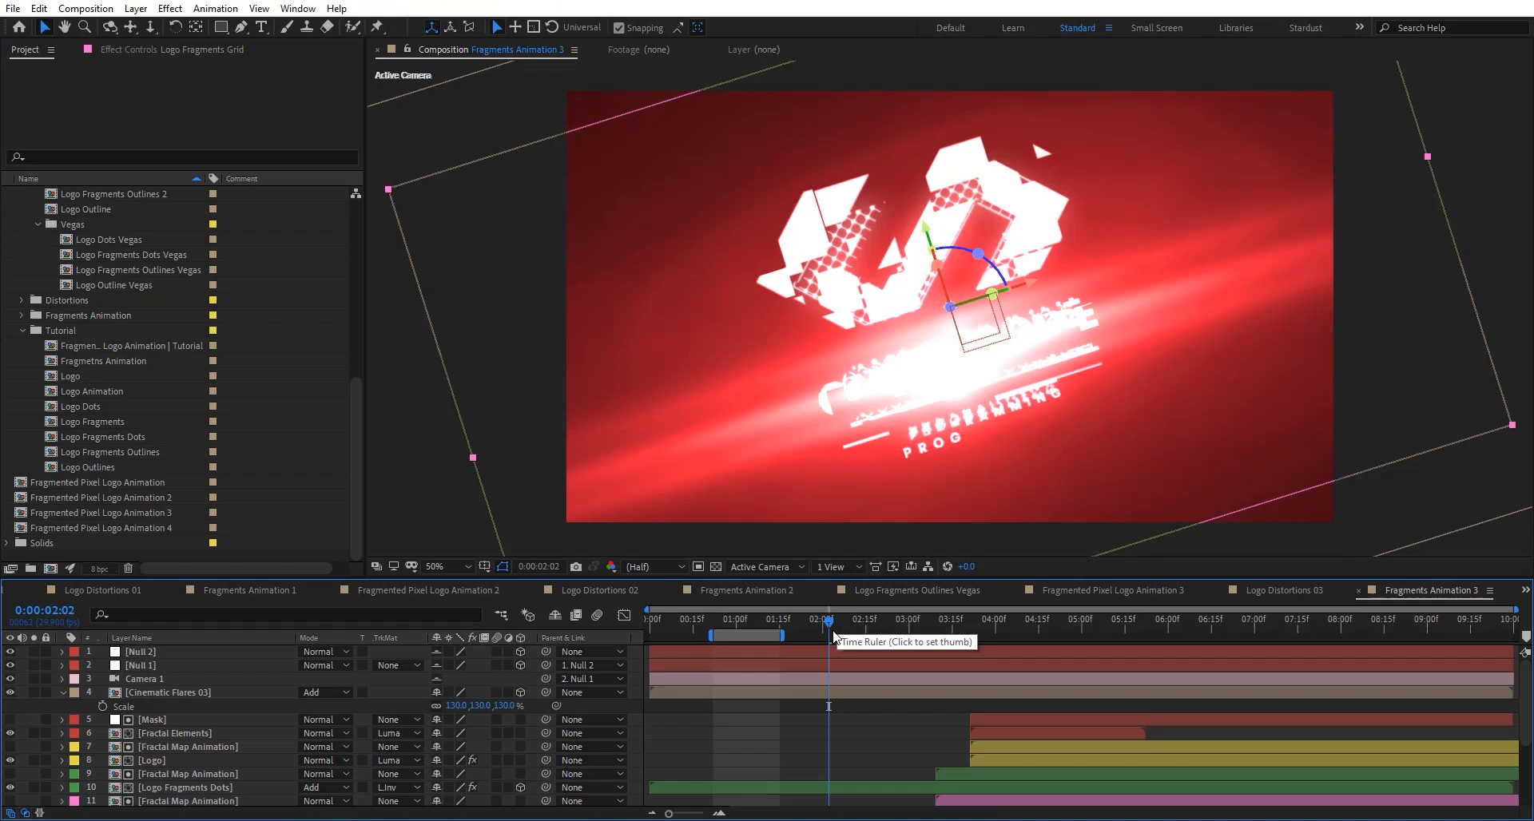
left_click(751, 622)
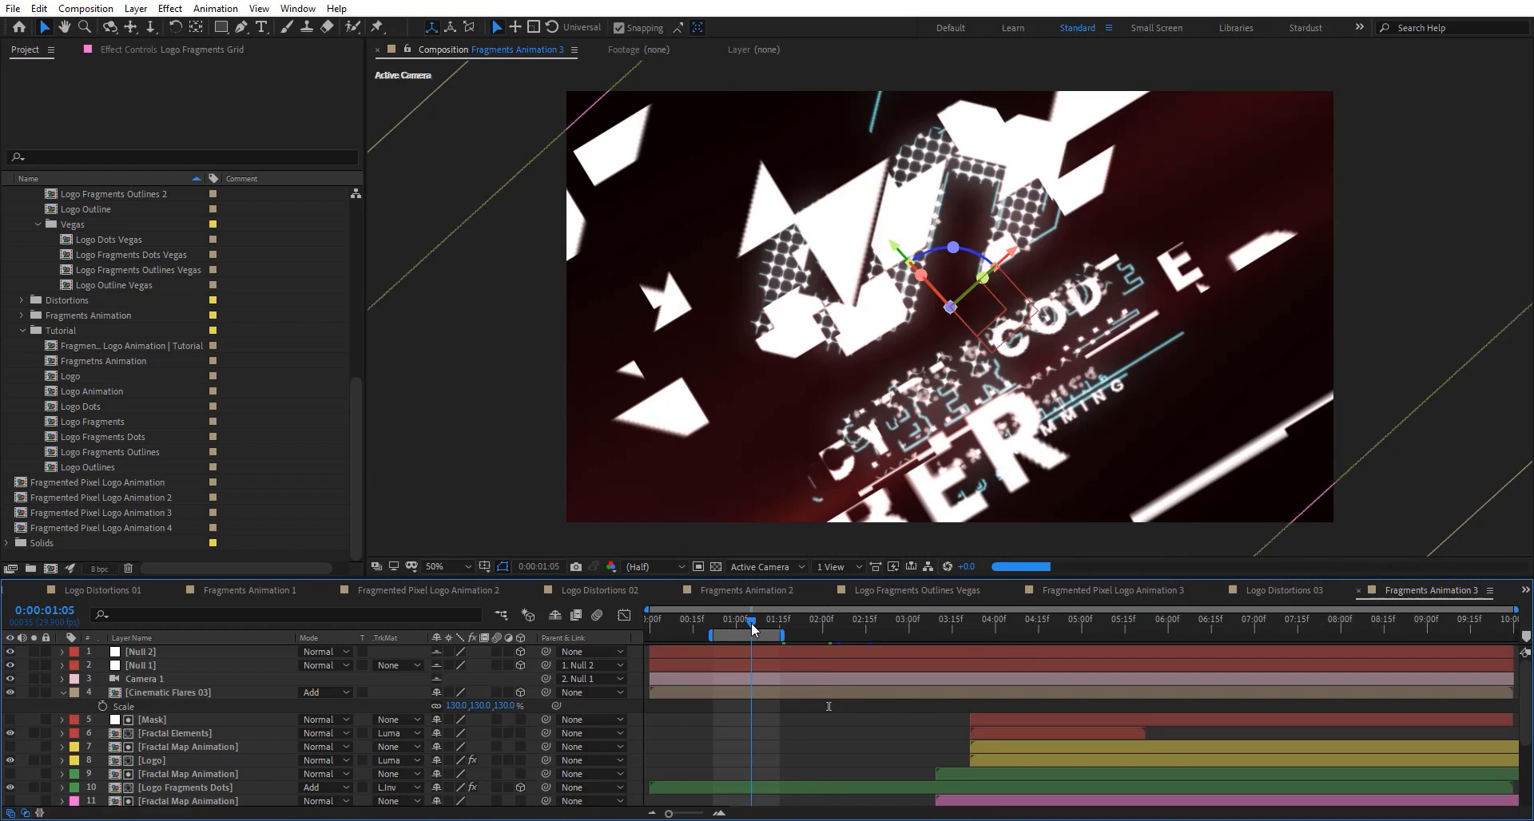
Compare Fragments Animation 3 with the Logo Fragments Outlines Vegas layer hidden and shown, and scrub to 0:00:01:24.
scroll(207, 735, "down", 3)
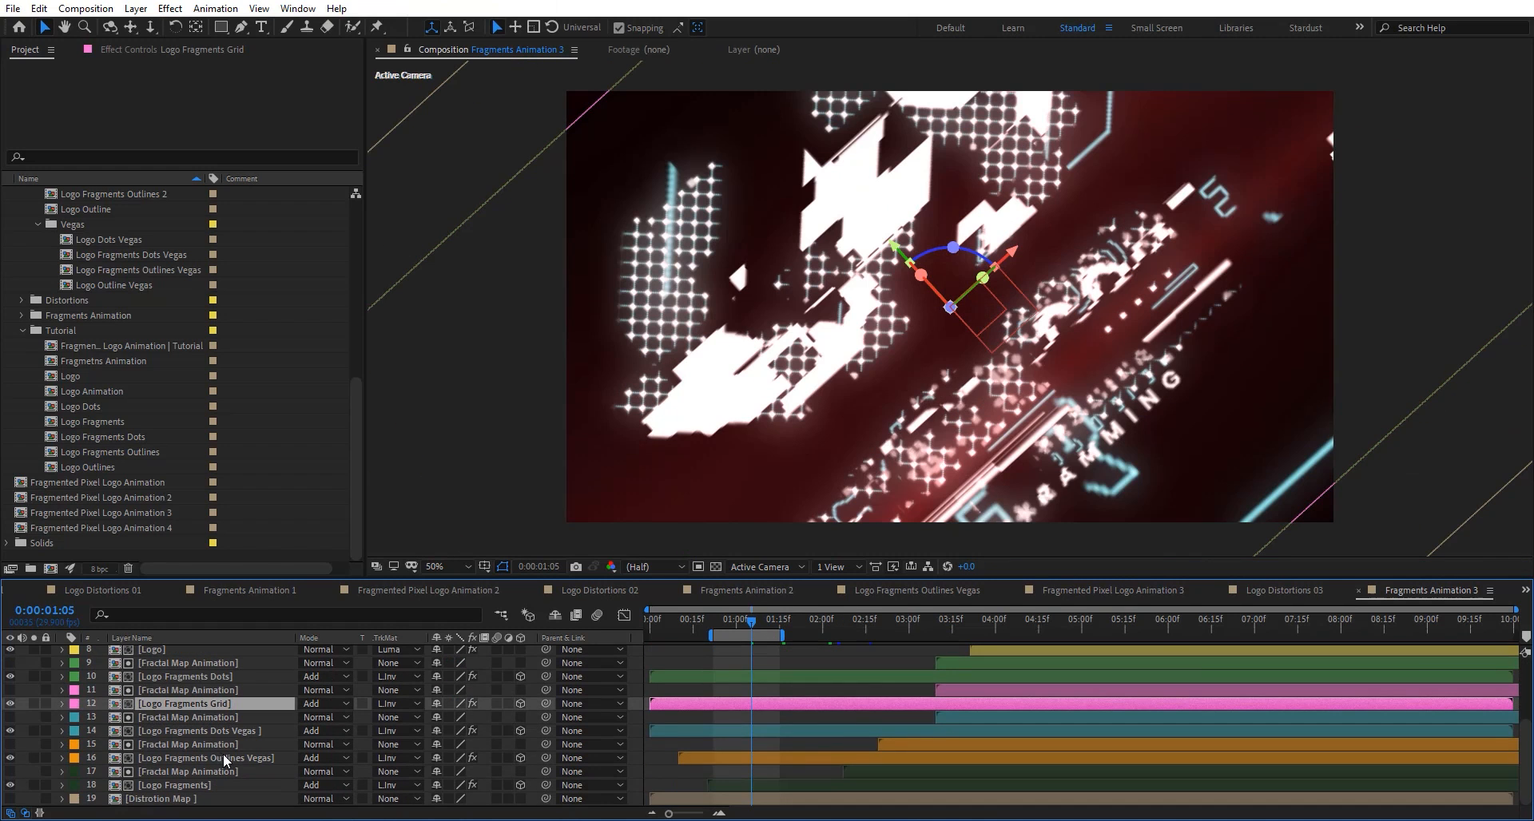
left_click(258, 760)
left_click(11, 758)
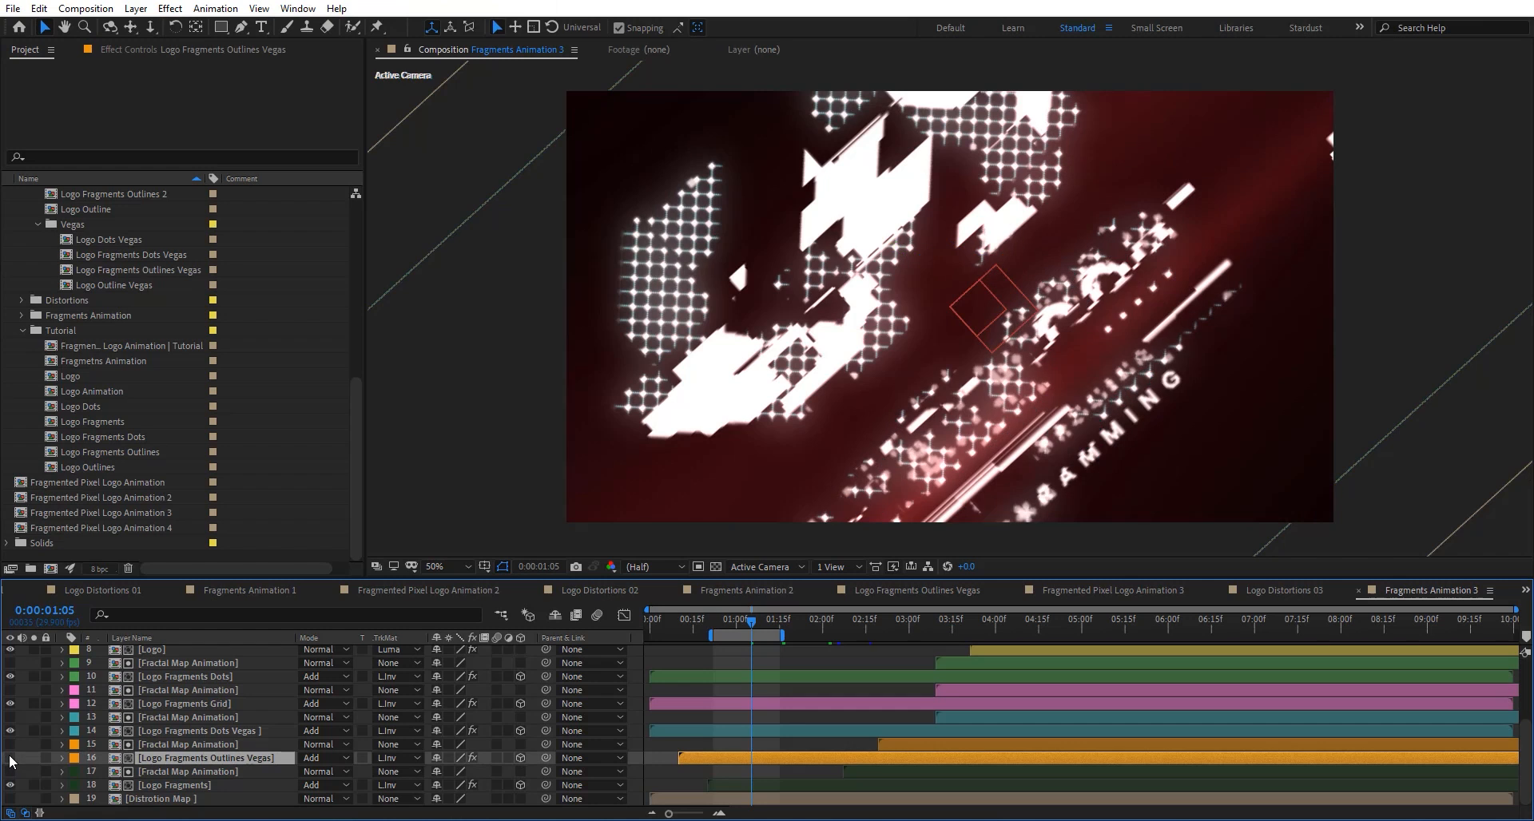
left_click(11, 758)
left_click(10, 758)
left_click(10, 758)
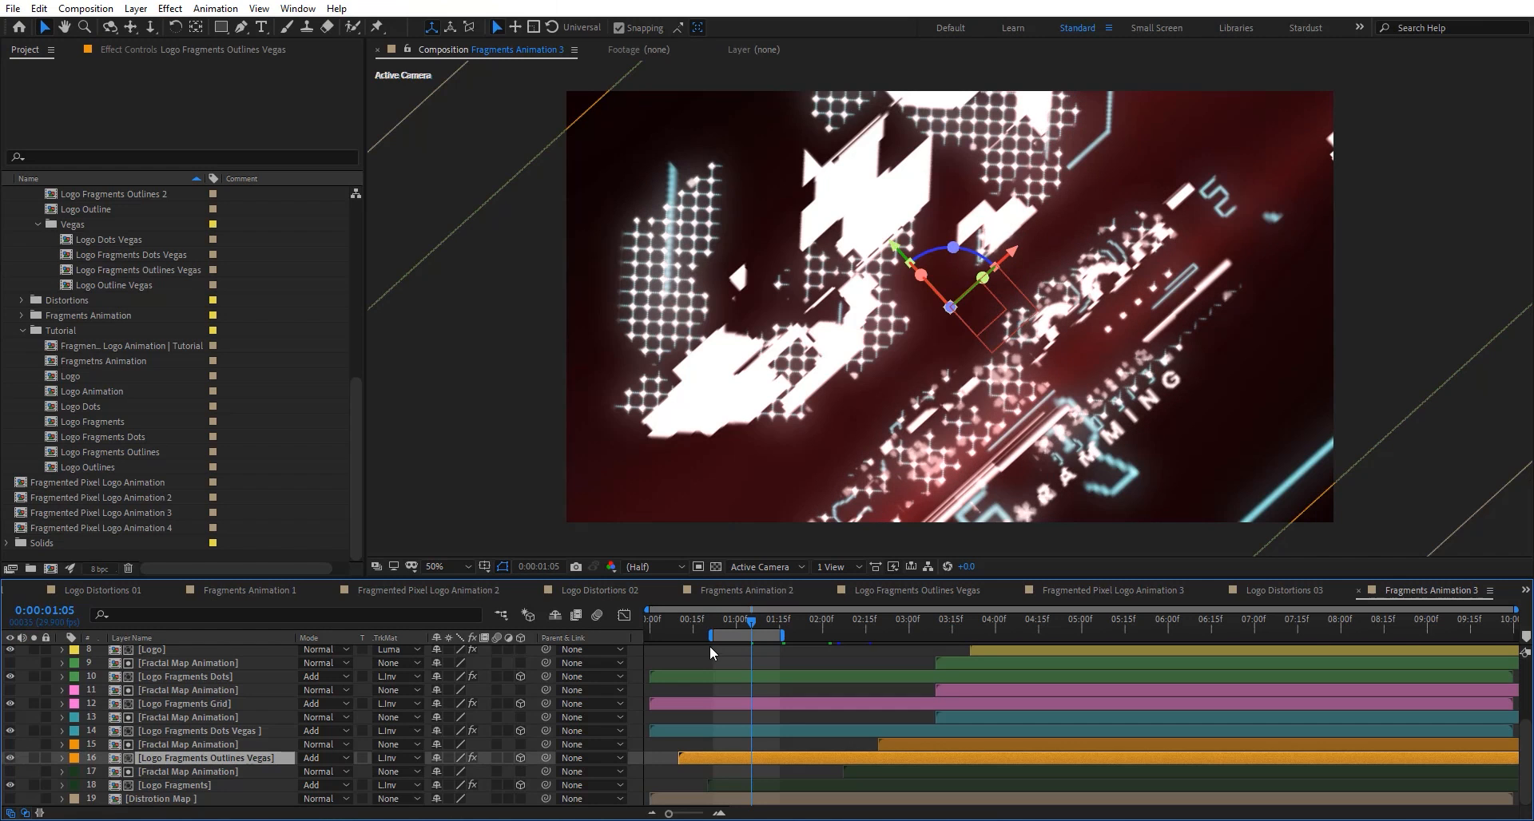
left_click_drag(768, 627, 795, 627)
scroll(221, 711, "up", 3)
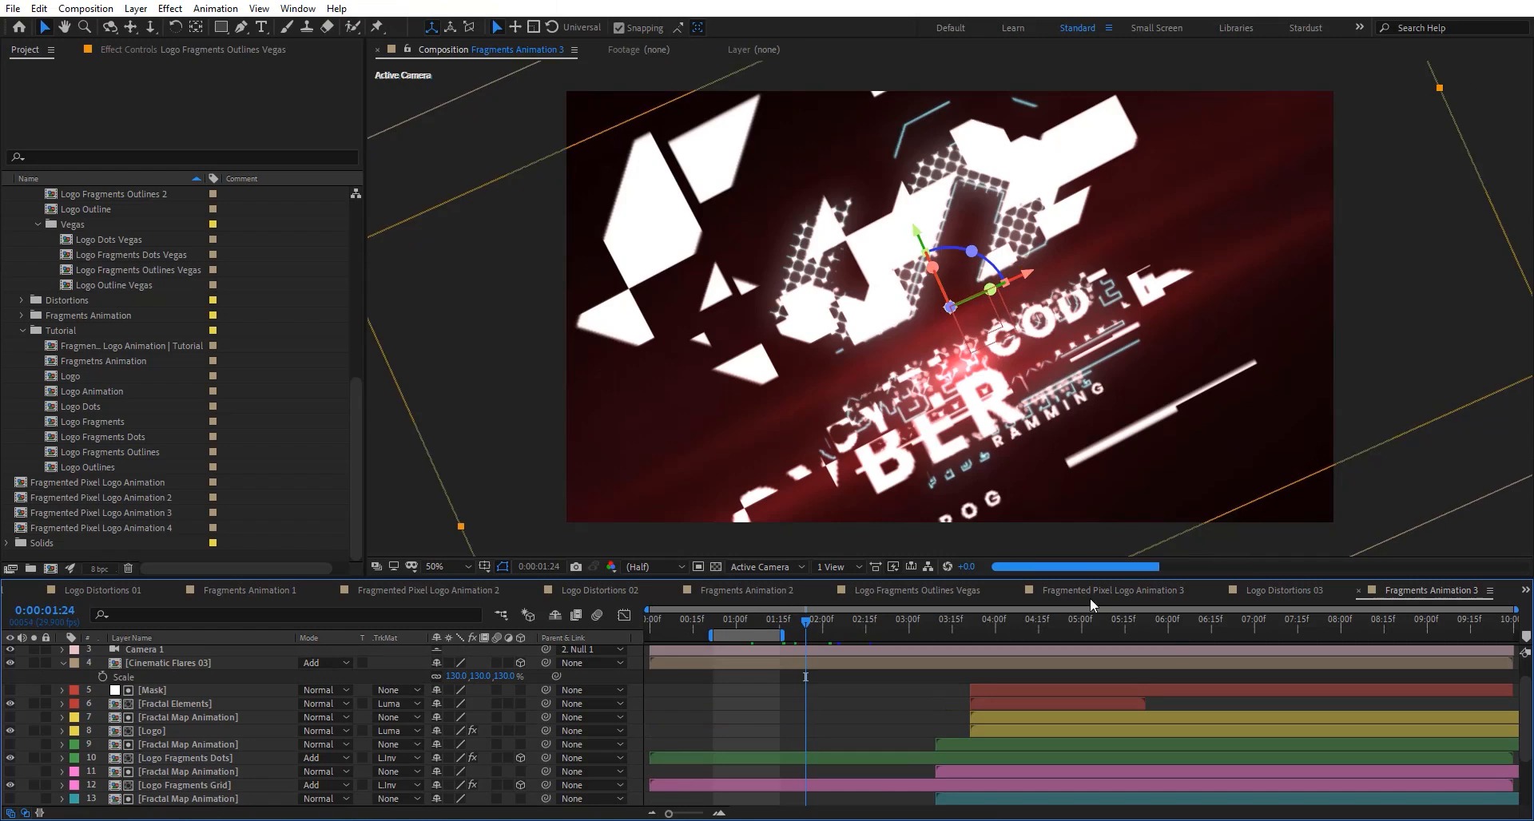
Return to the Fragmented Pixel Logo Animation 3 composition and preview it from the start.
left_click(1106, 592)
key("space")
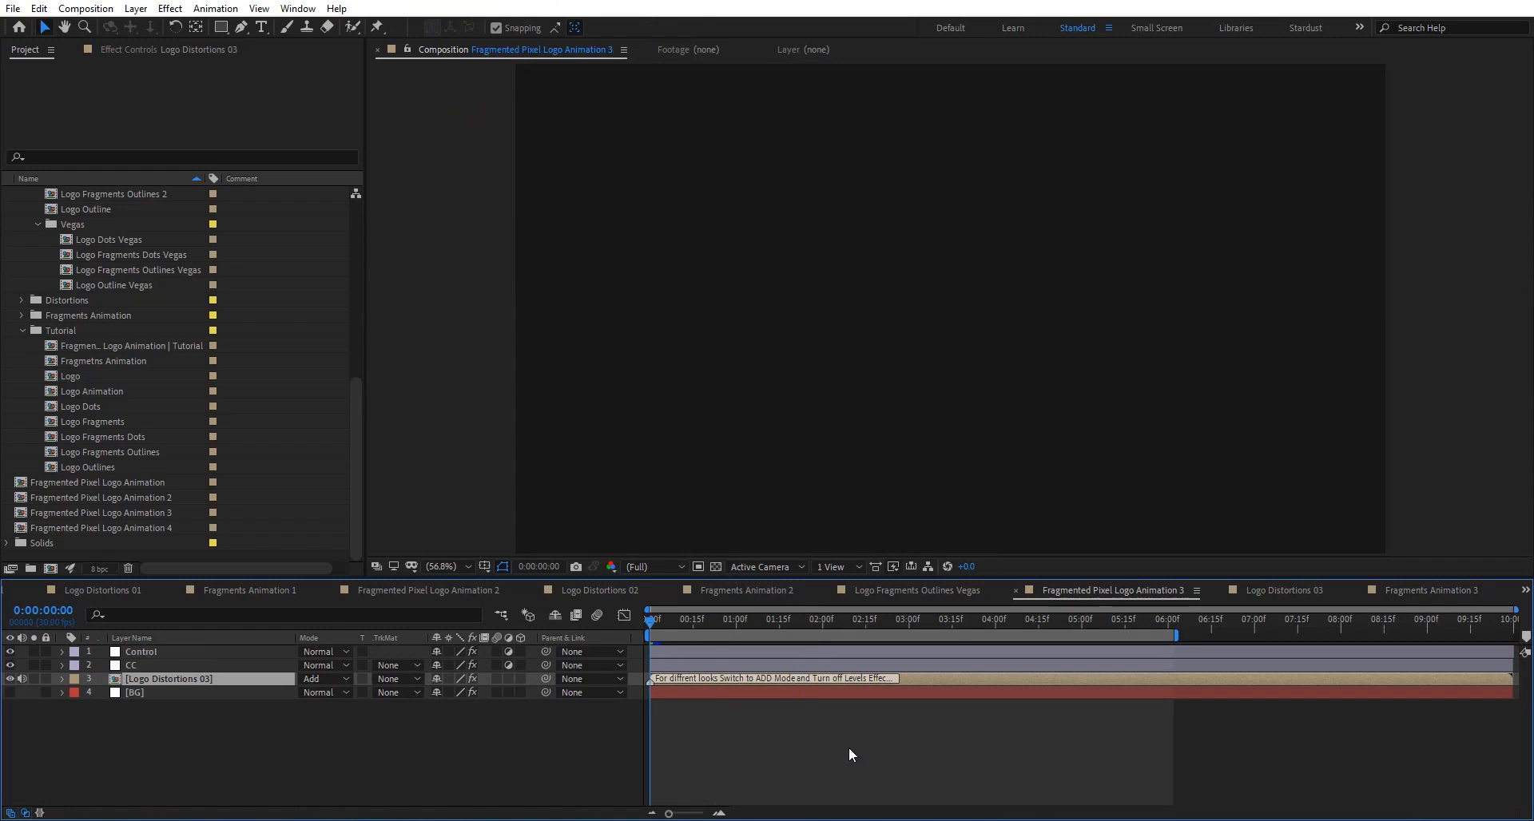